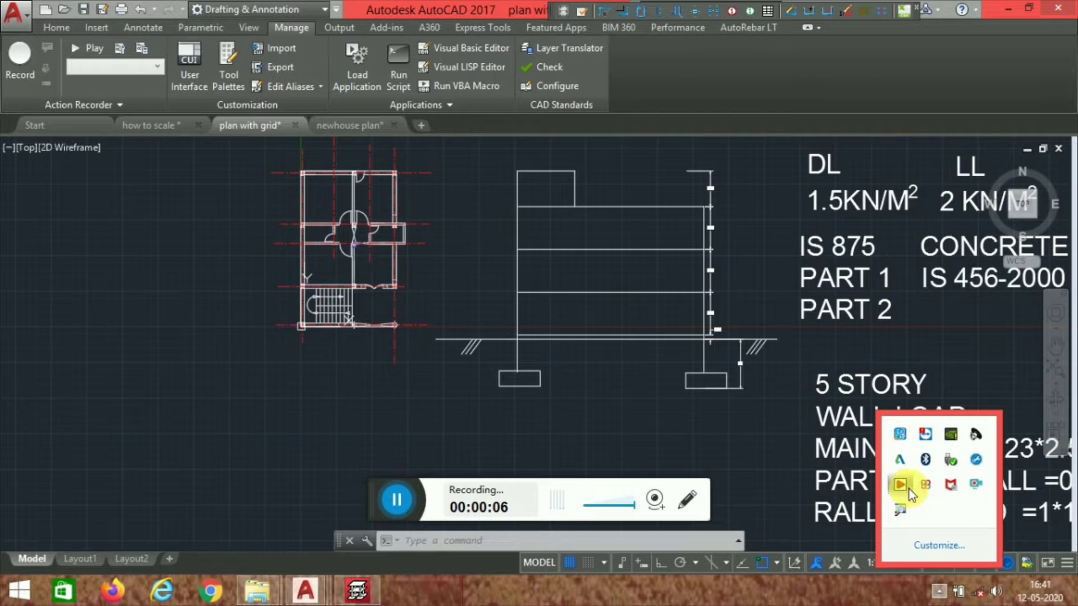
Step: Bring up the CYPE 2020 launcher to view its list of programs, and minimize it
click(904, 487)
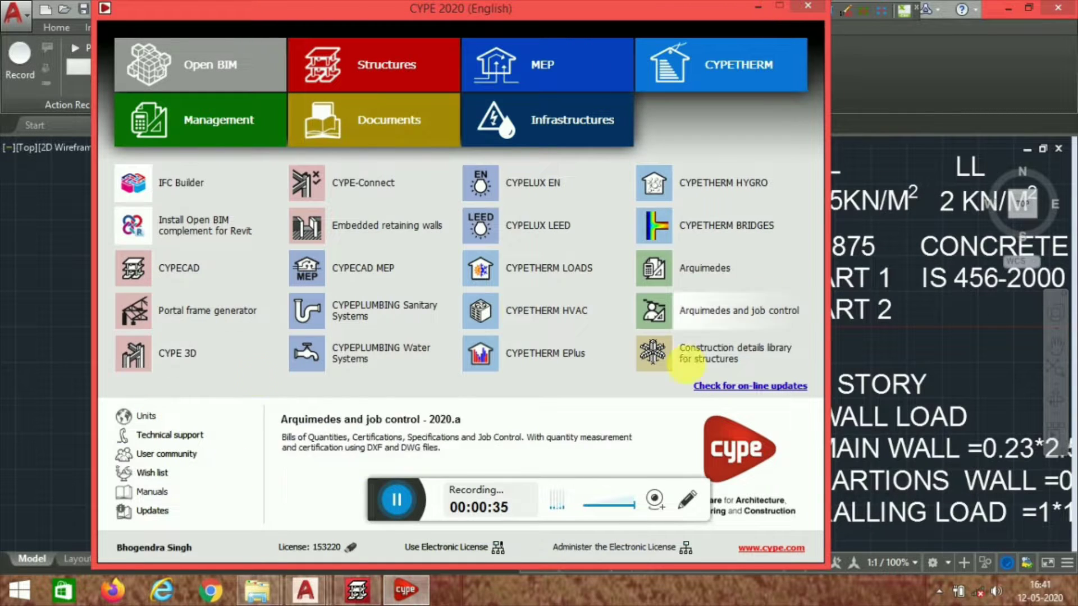
drag(519, 12, 515, 35)
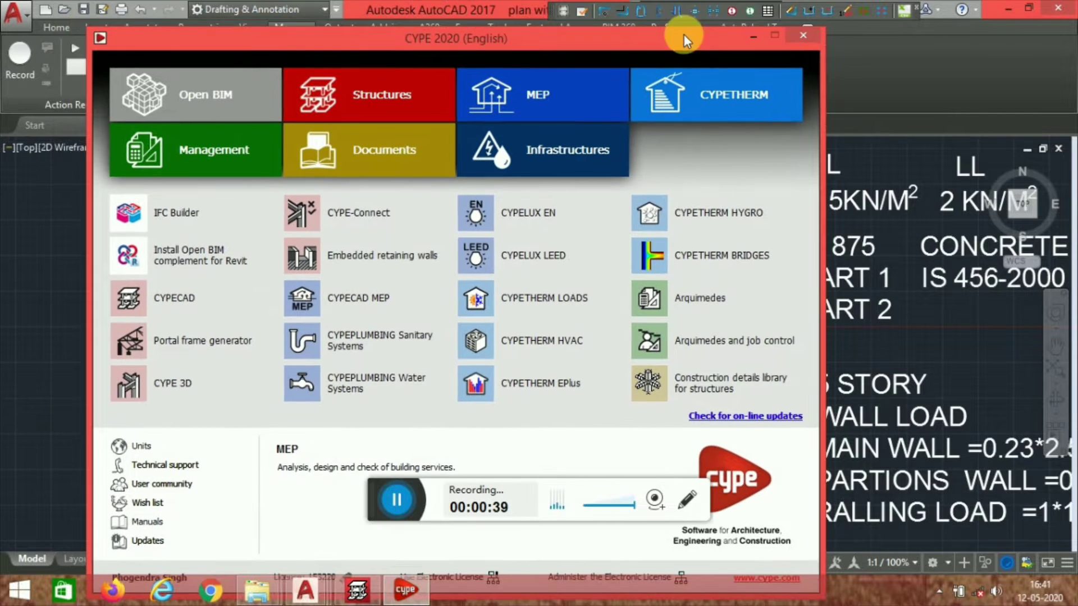
click(754, 36)
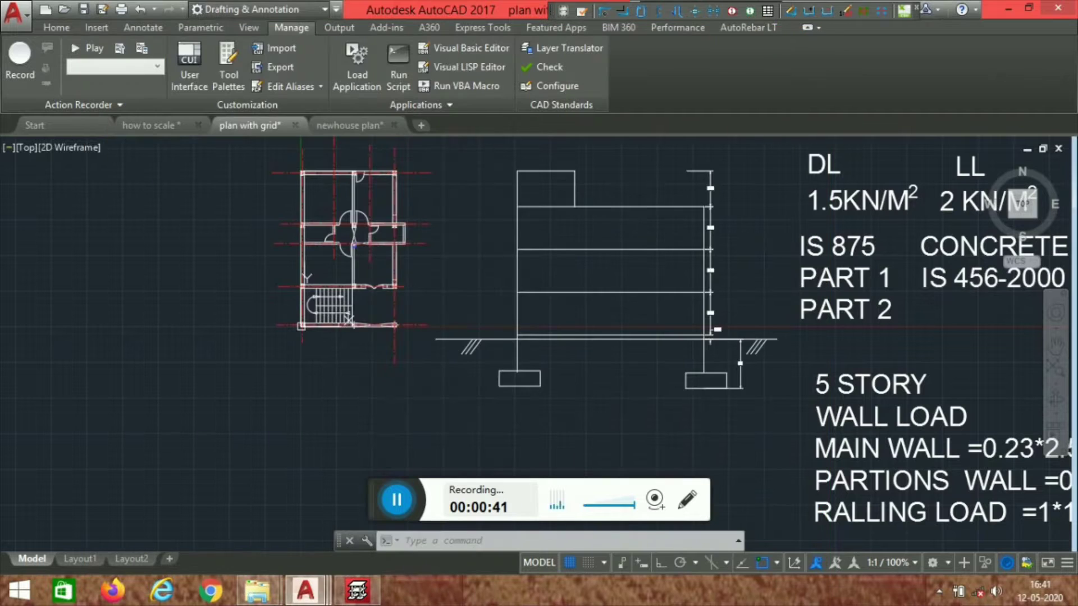
Step: Examine the house plans in the open plan with grid, newhouse plan and how to scale drawings
middle_drag(561, 247, 497, 259)
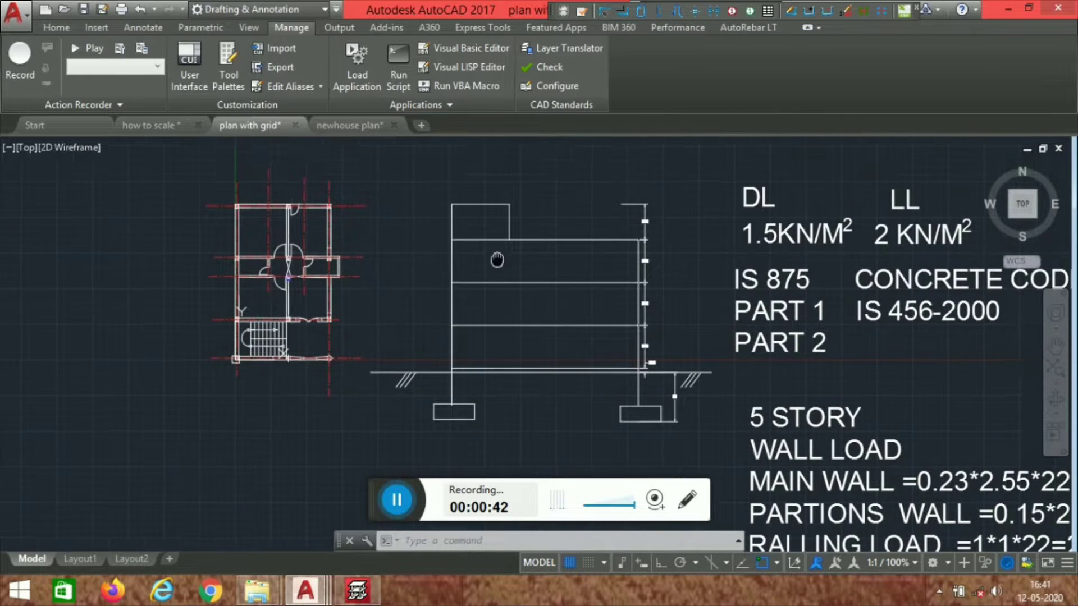
click(153, 127)
click(364, 127)
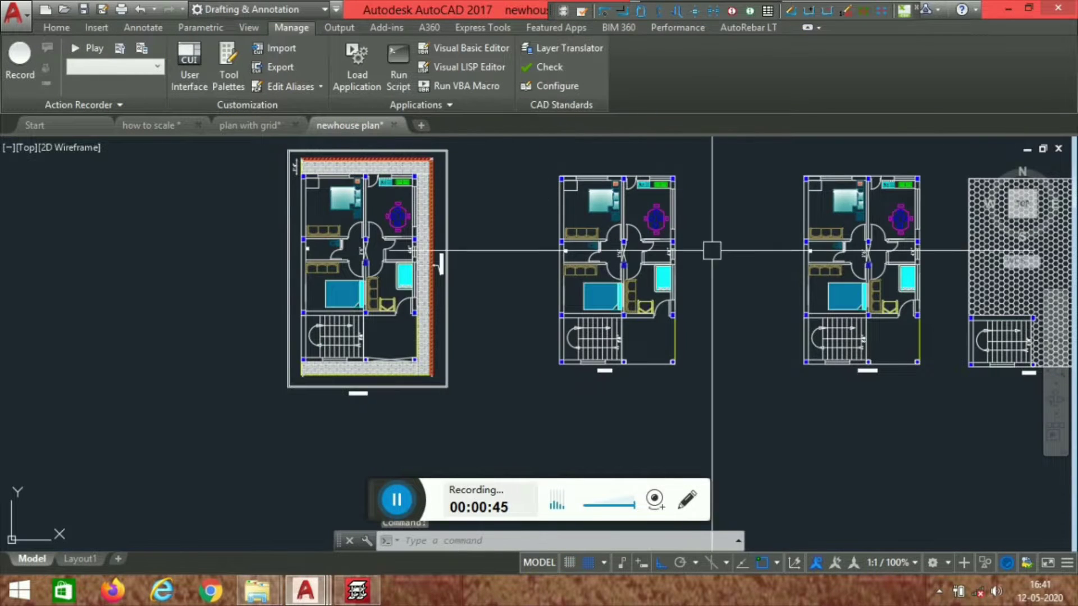
scroll(622, 249, down, 1)
middle_drag(622, 248, 697, 365)
scroll(697, 365, down, 1)
scroll(440, 296, up, 8)
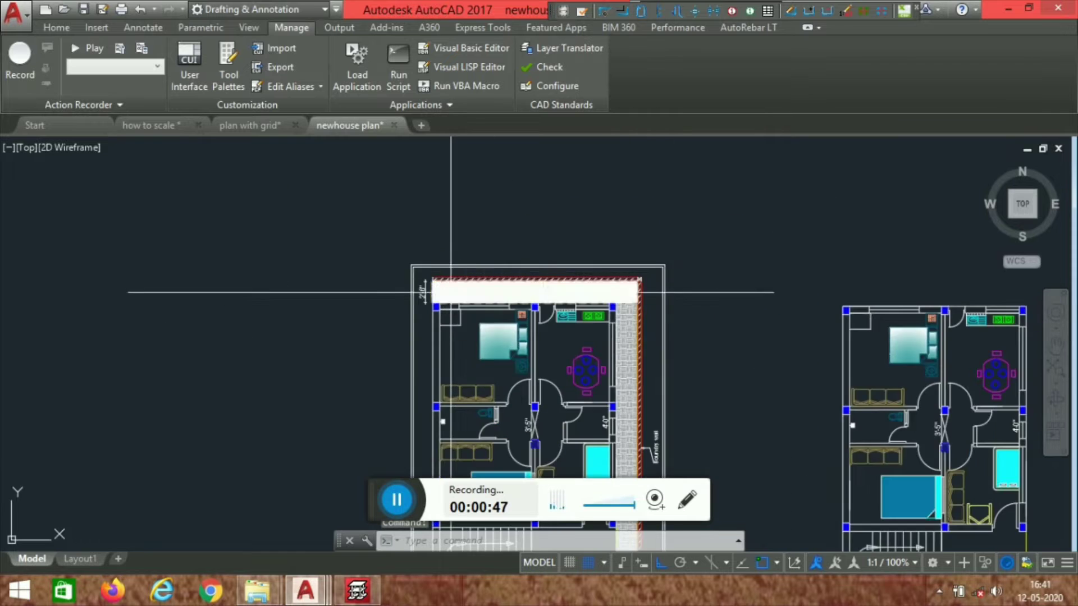
scroll(696, 253, down, 5)
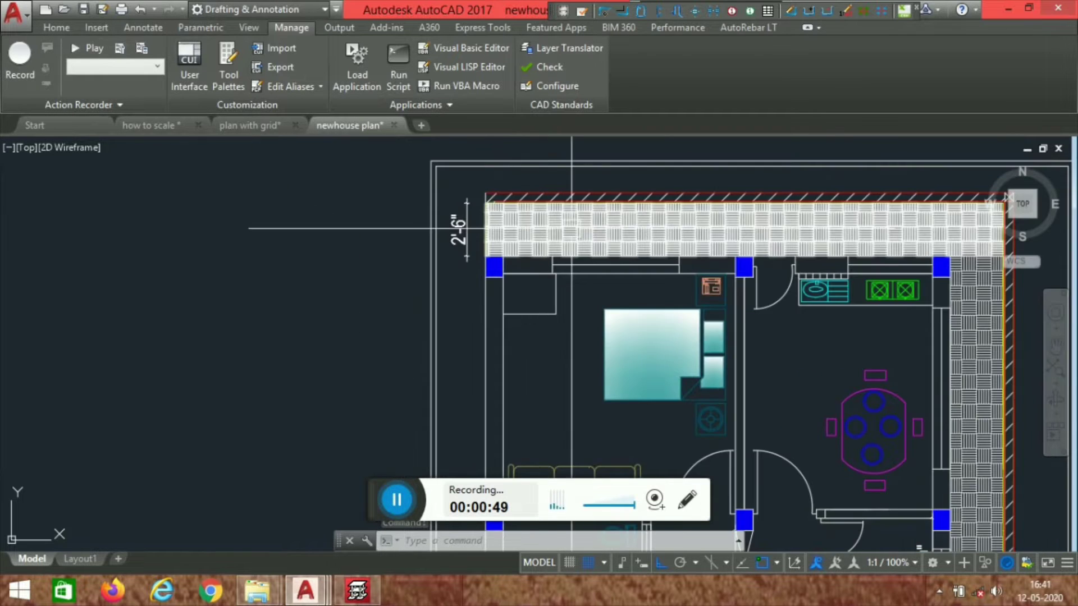
middle_drag(696, 253, 635, 257)
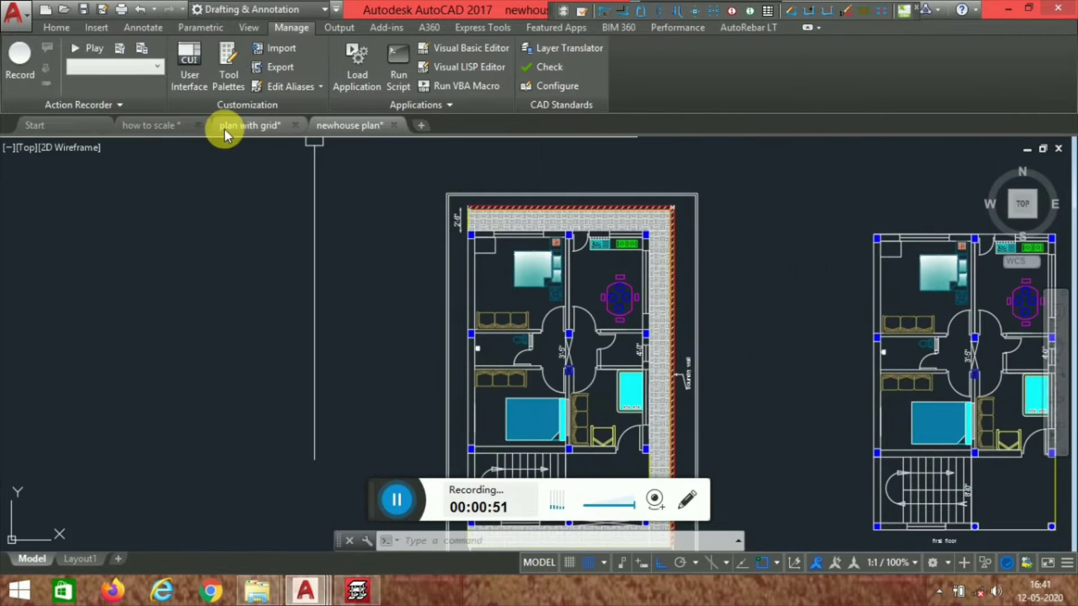
click(174, 131)
scroll(356, 354, up, 4)
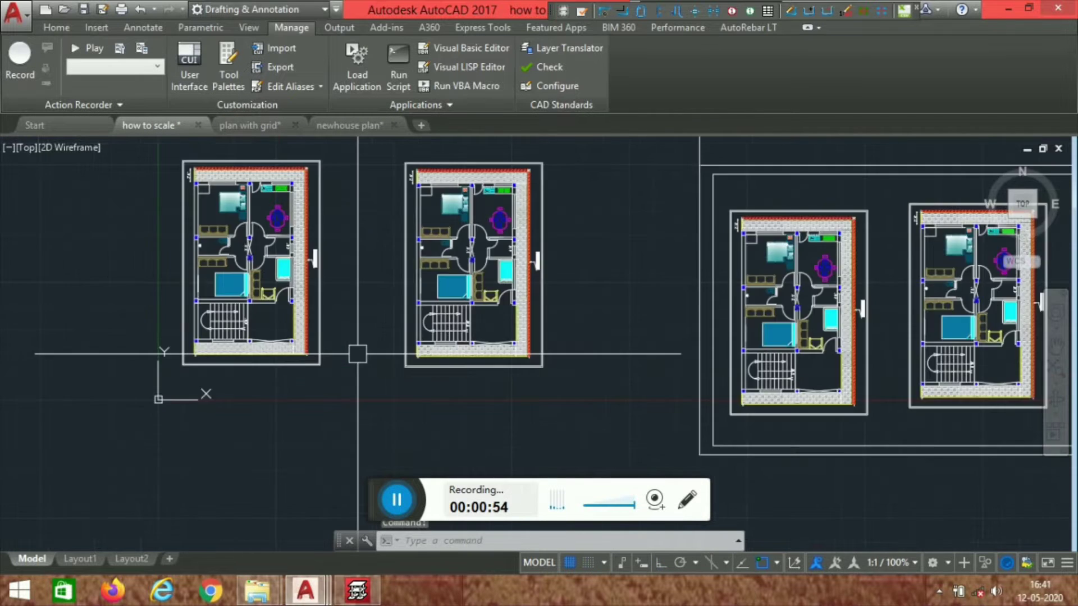
middle_drag(230, 284, 387, 319)
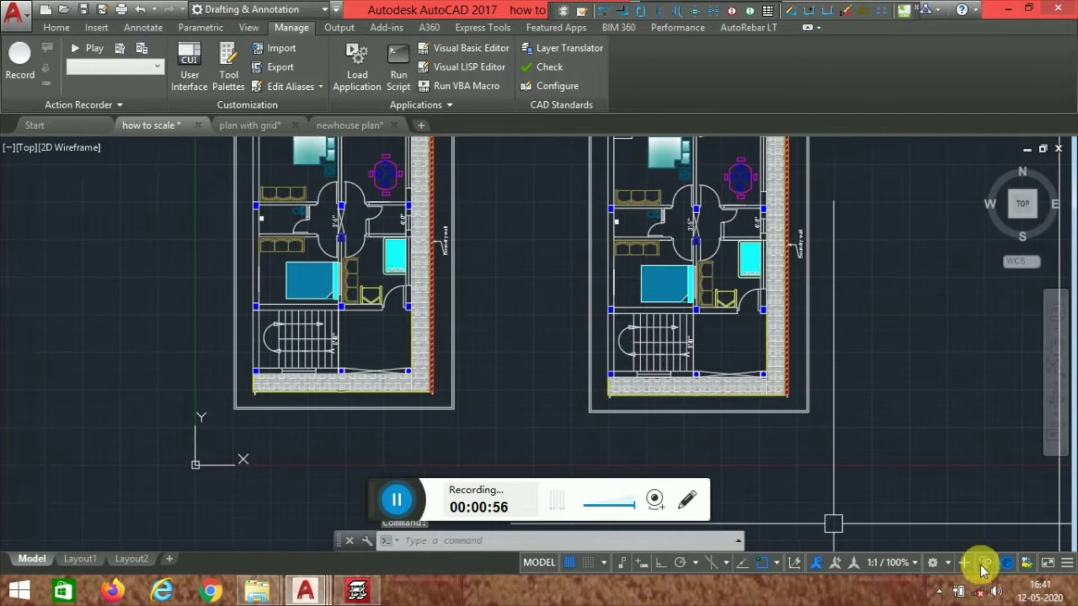
Step: Switch to the CYPE 2020 launcher again to review its structural and MEP programs, and return to the drawing
click(937, 591)
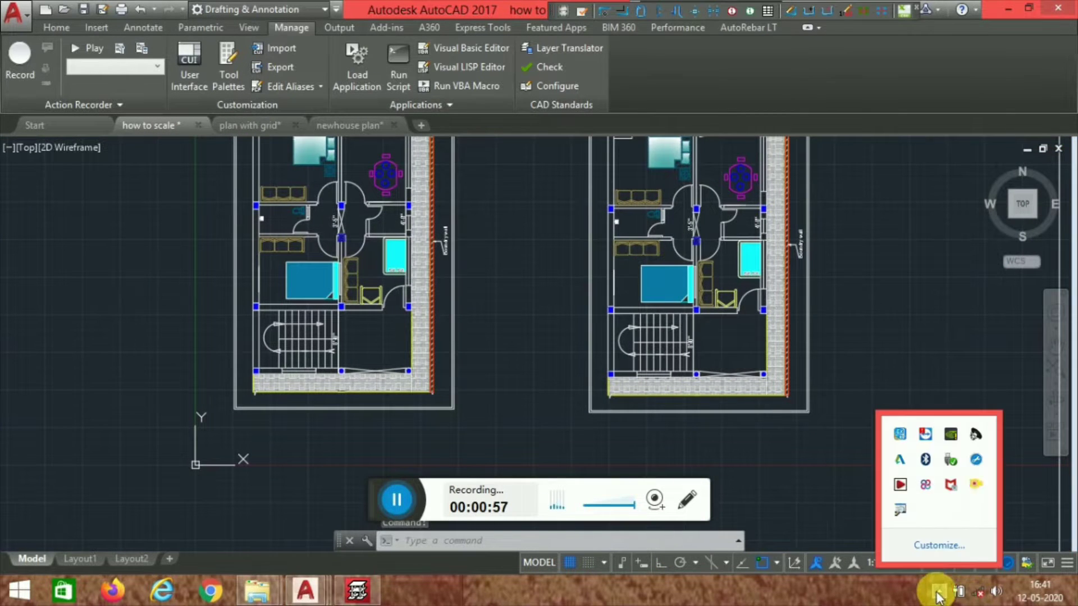
click(900, 486)
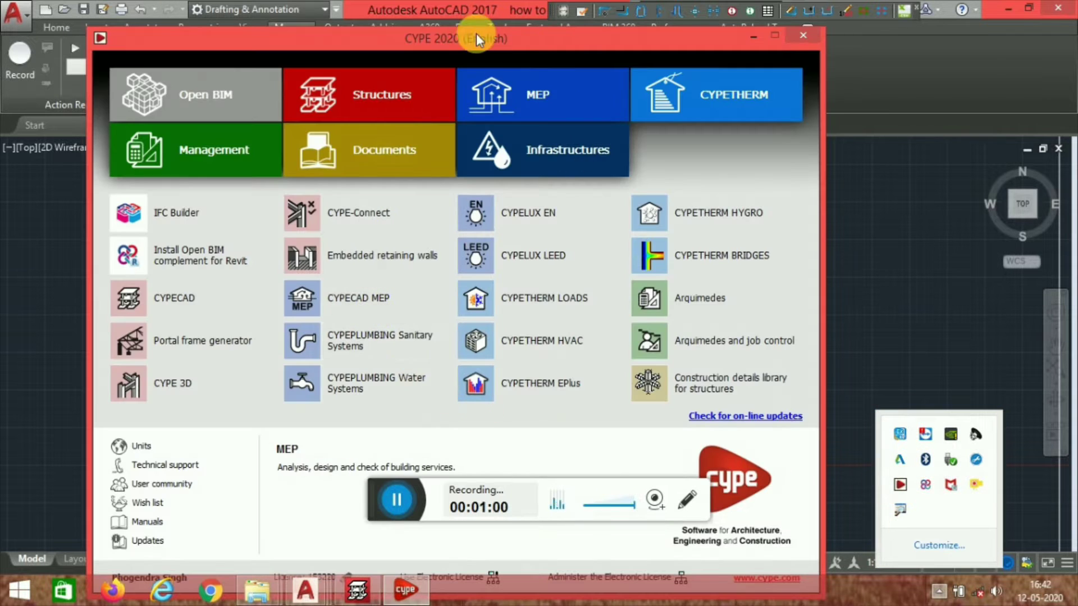
drag(476, 37, 490, 33)
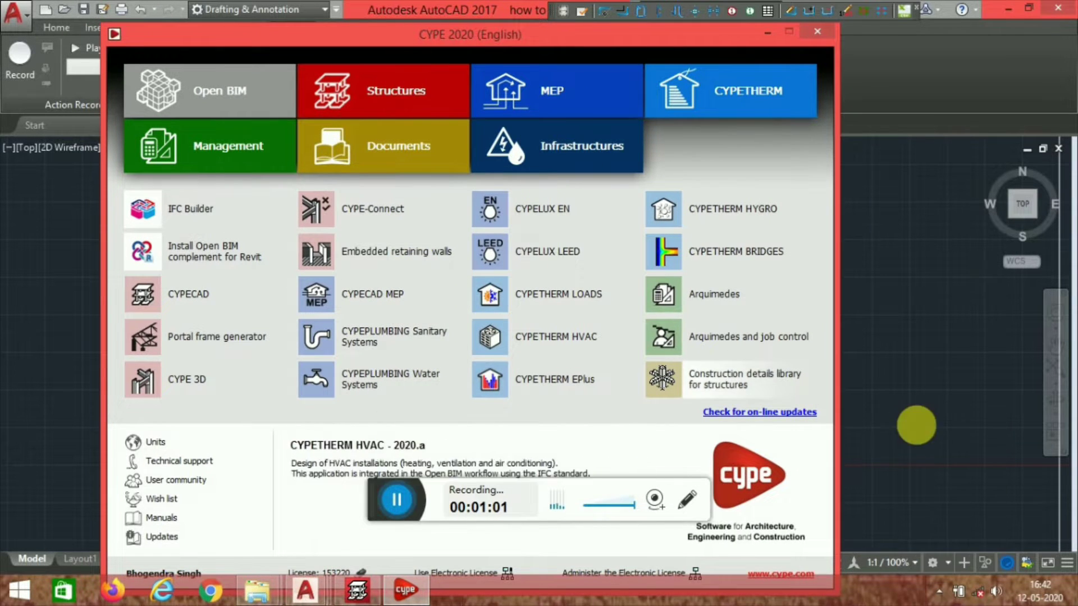
drag(515, 38, 525, 39)
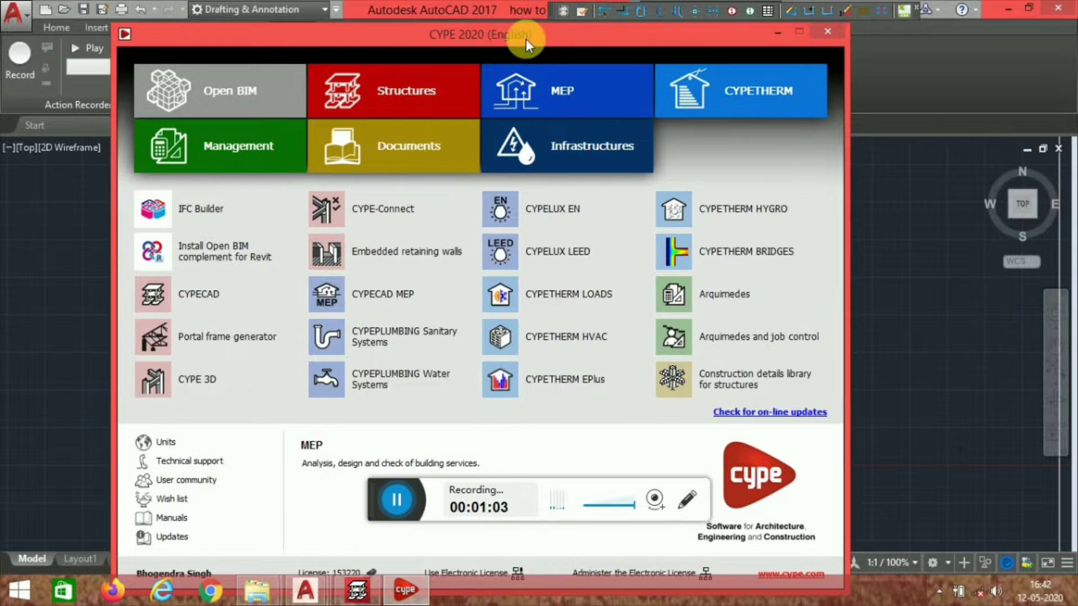
click(776, 33)
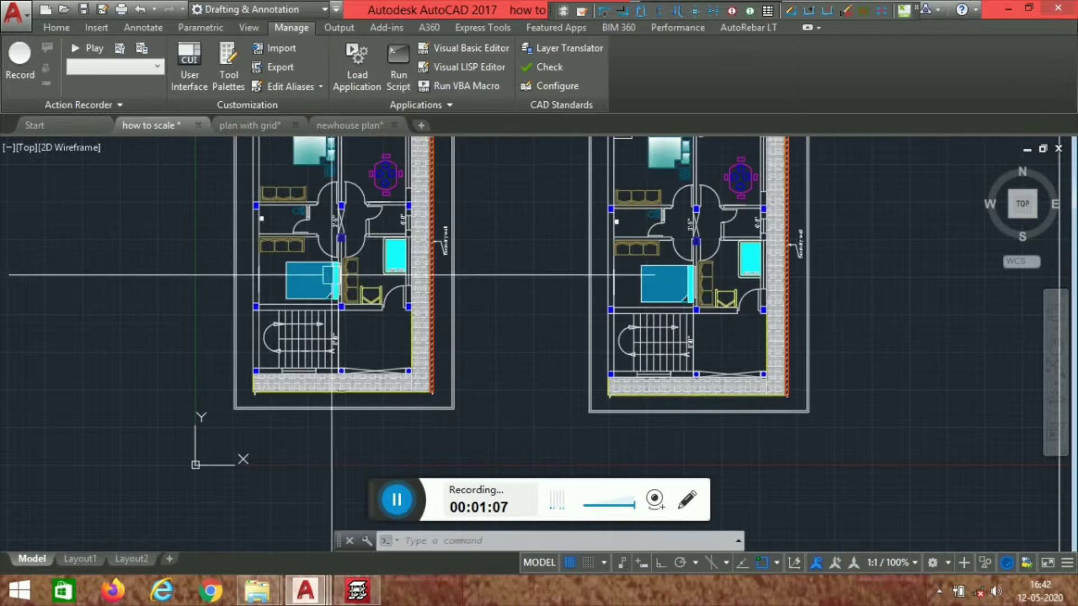
Step: Inspect the walls and columns along the upper edge of the first house plan in the how to scale drawing
middle_drag(462, 293, 459, 317)
scroll(225, 196, up, 4)
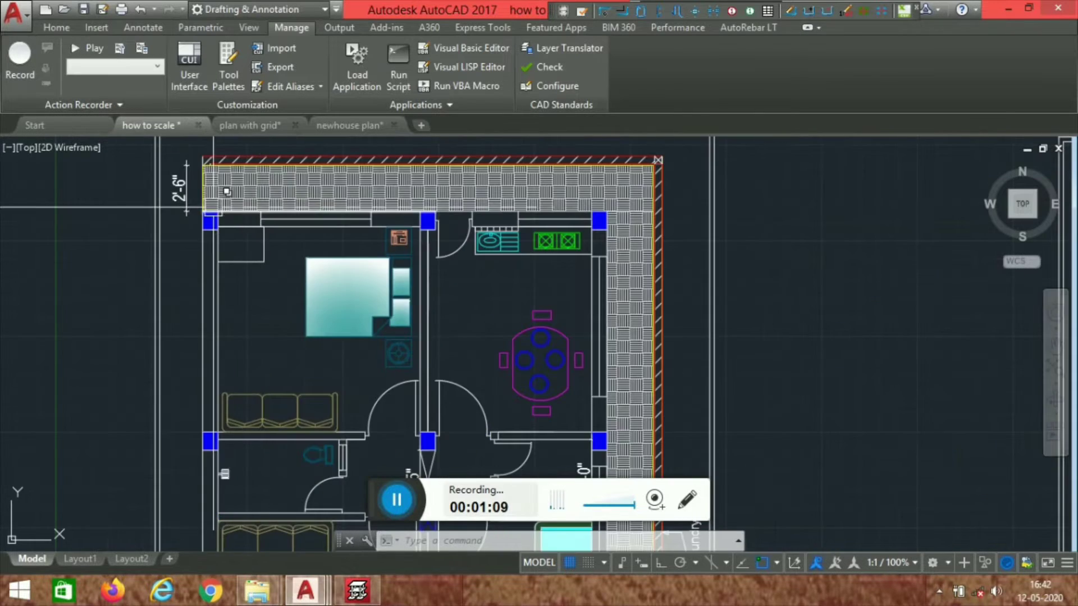
scroll(301, 212, up, 3)
scroll(497, 186, down, 6)
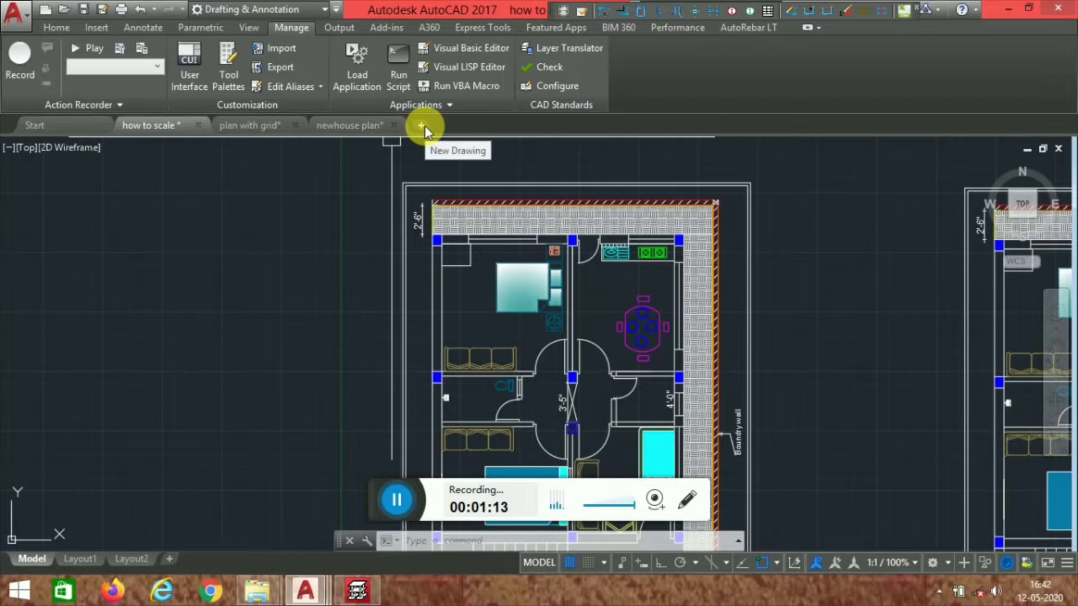
Step: Start a new drawing and set its units to 0.00 length precision with meters as the insertion scale
click(420, 125)
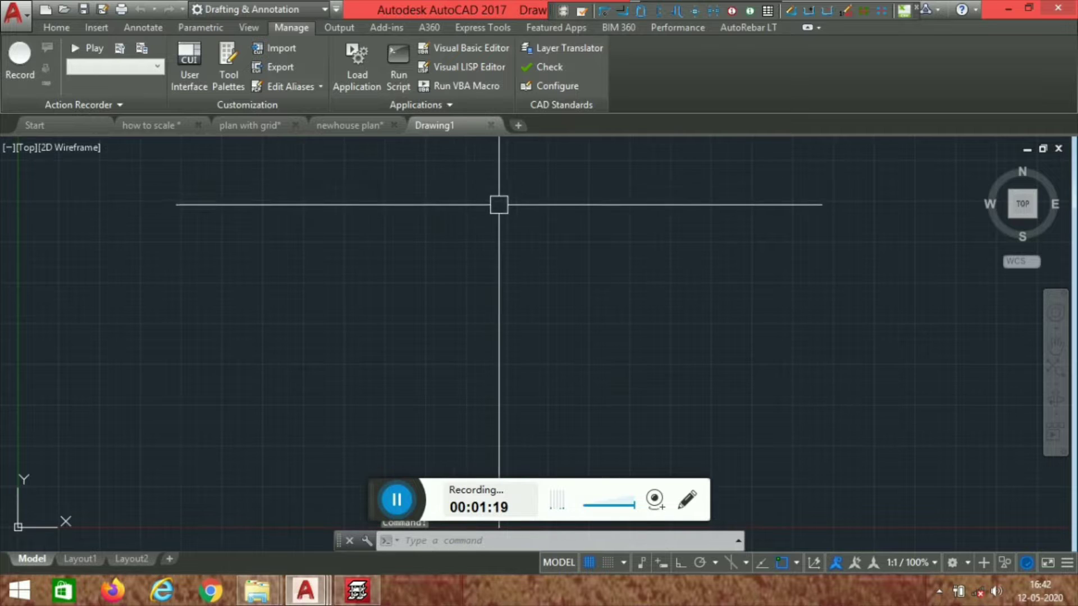
scroll(505, 202, down, 2)
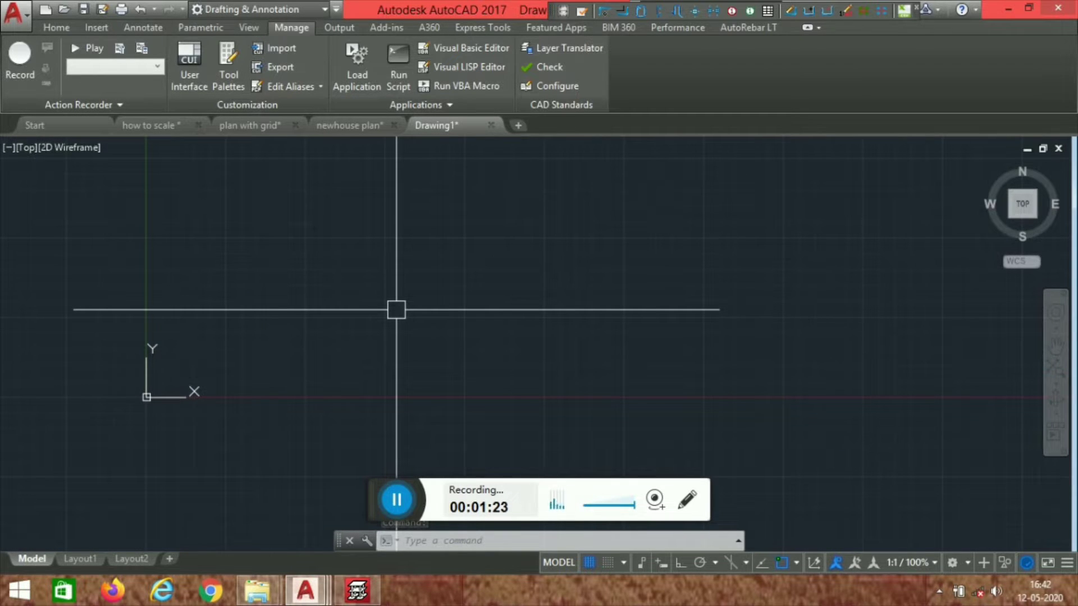
text(un)
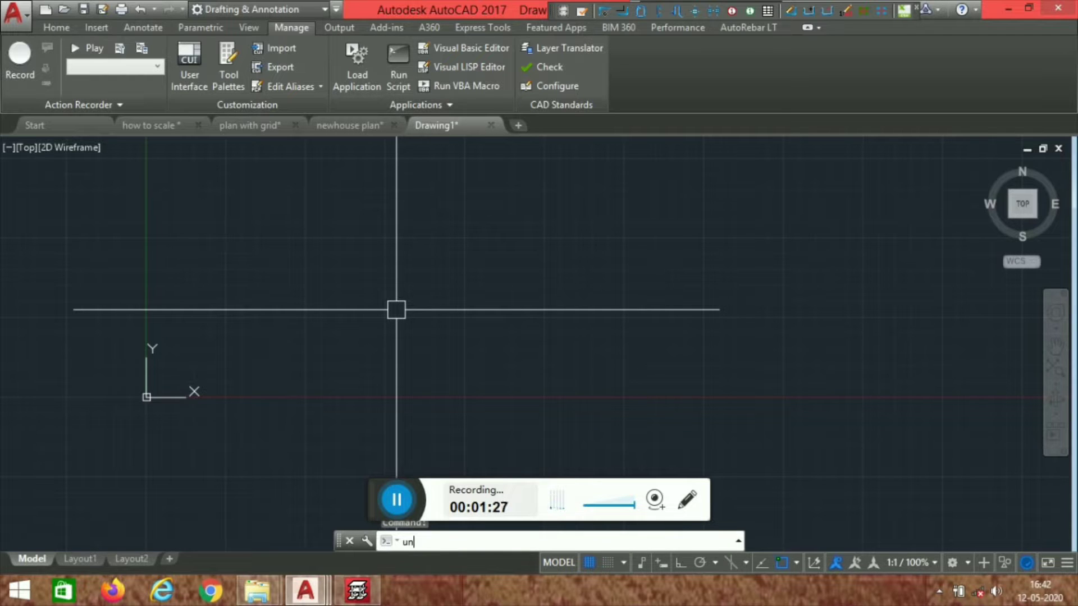
key(Return)
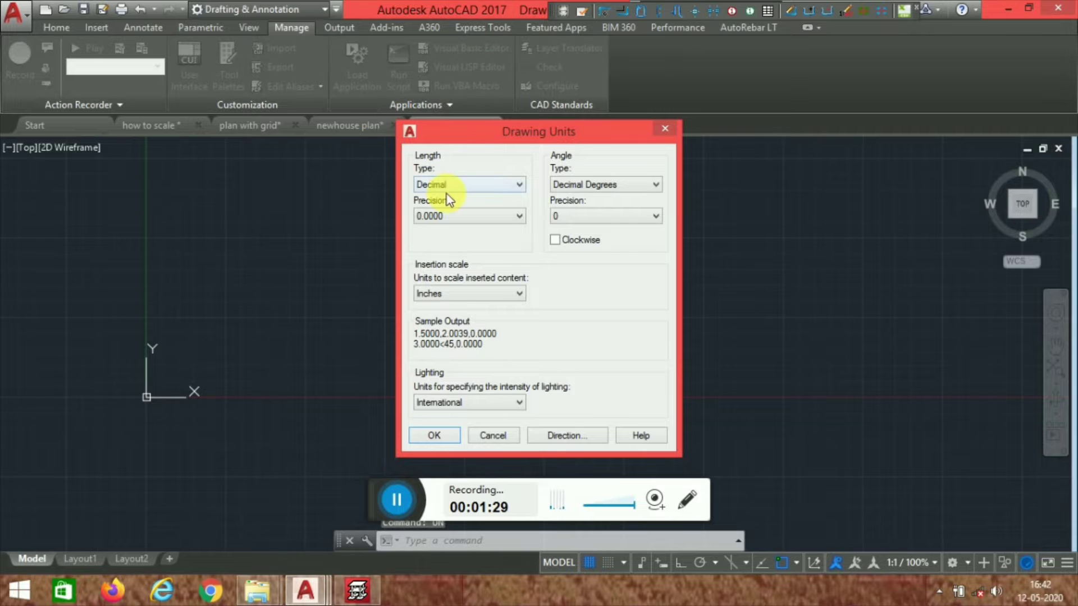
click(486, 224)
click(470, 247)
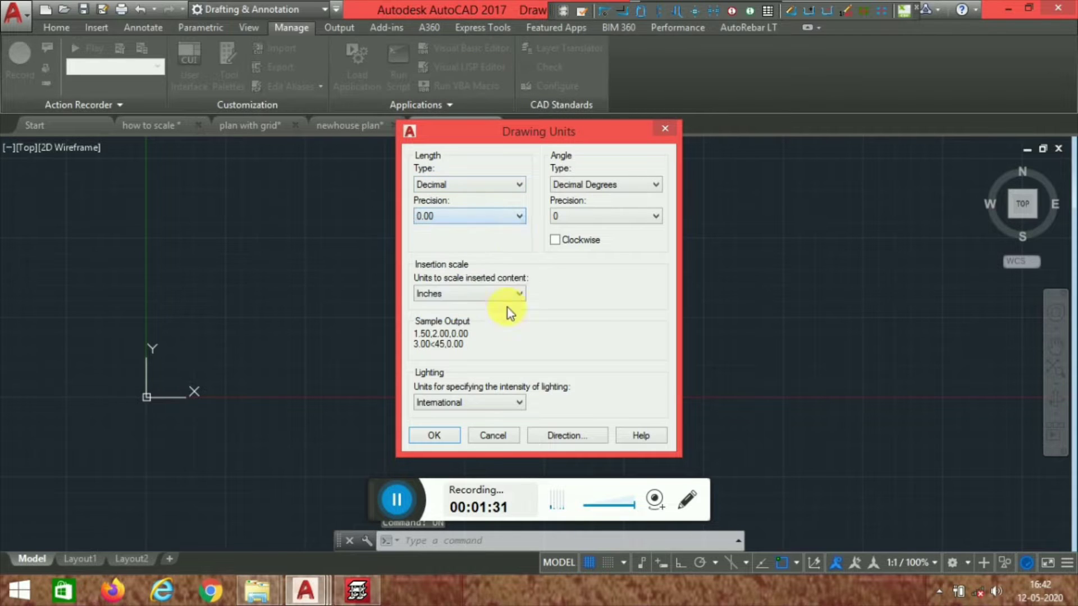
click(481, 294)
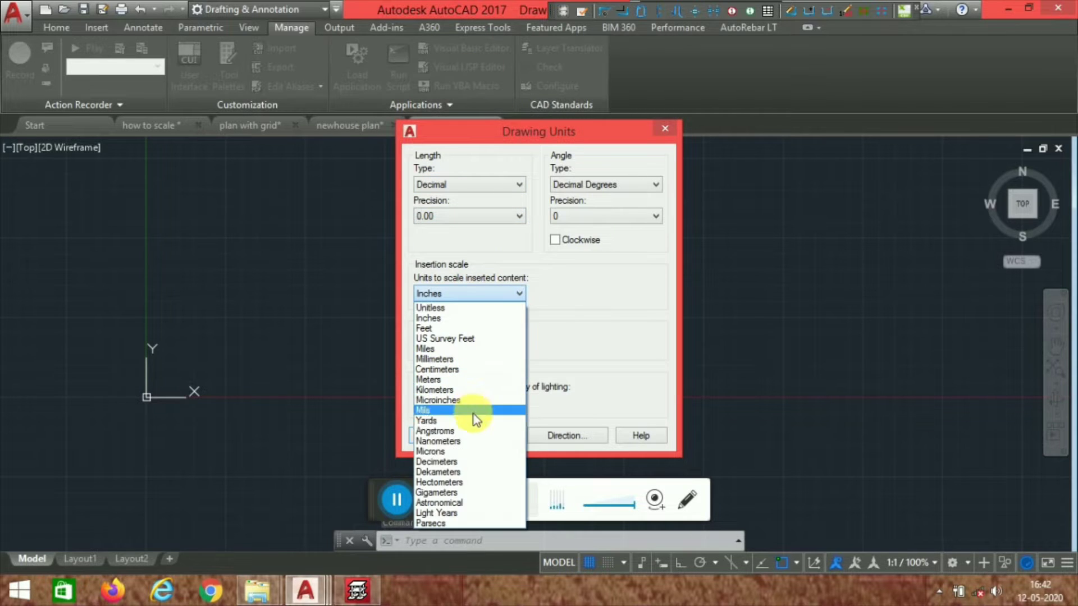
click(432, 380)
click(434, 436)
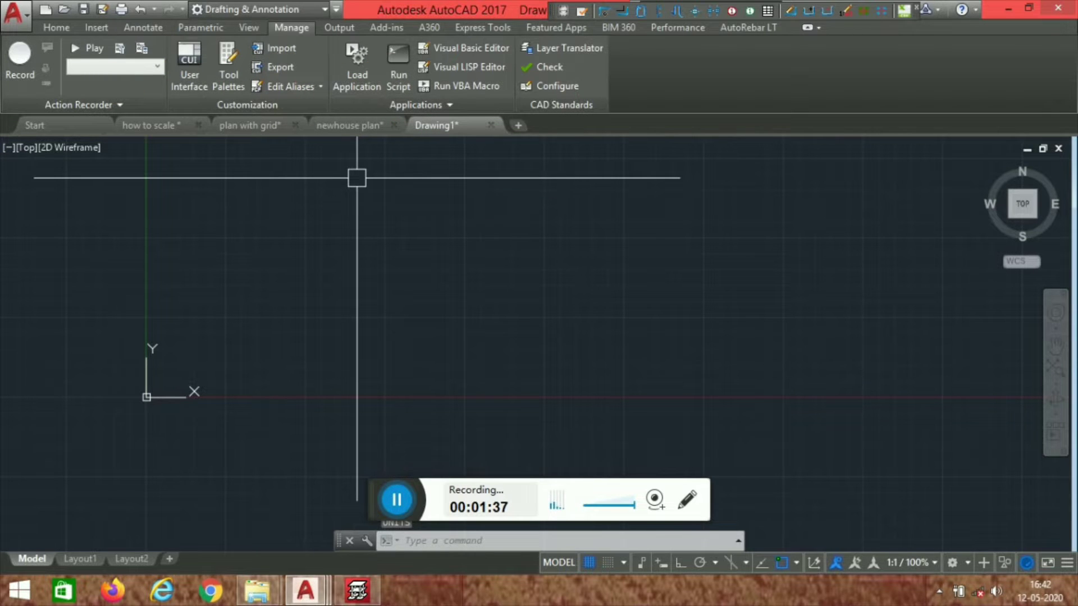
Step: Modify the Standard dimension style so linear dimensions use a primary unit precision of 0.00
text(d)
key(Return)
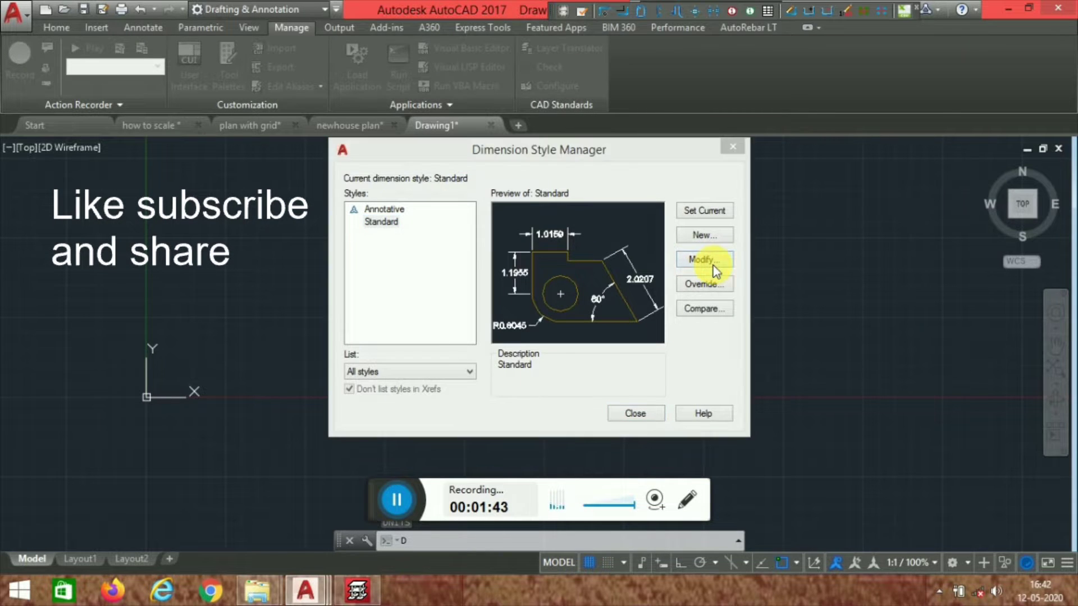
click(714, 269)
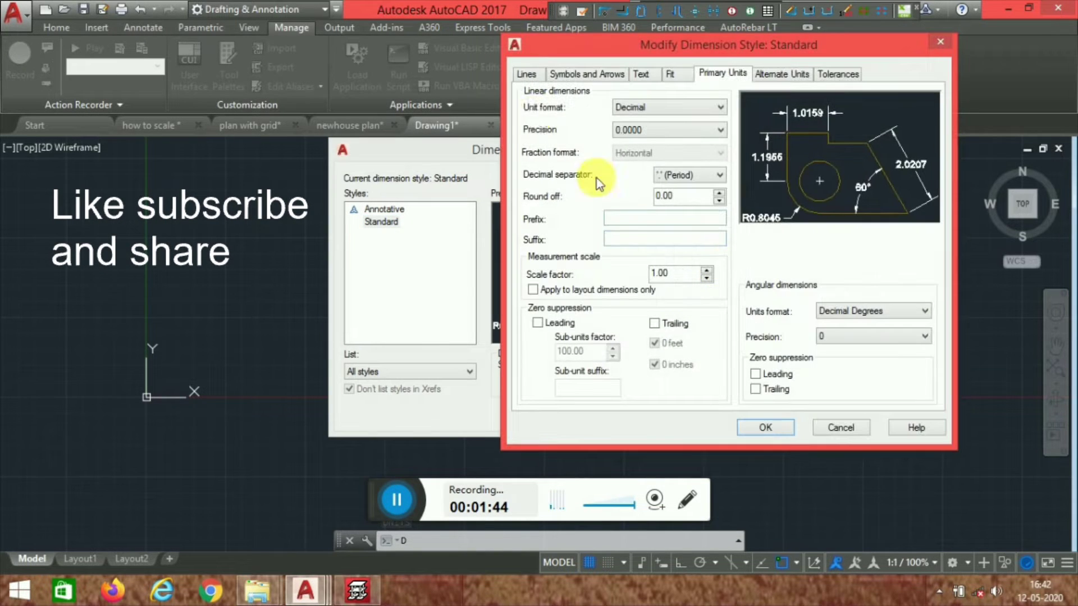
click(678, 128)
click(634, 162)
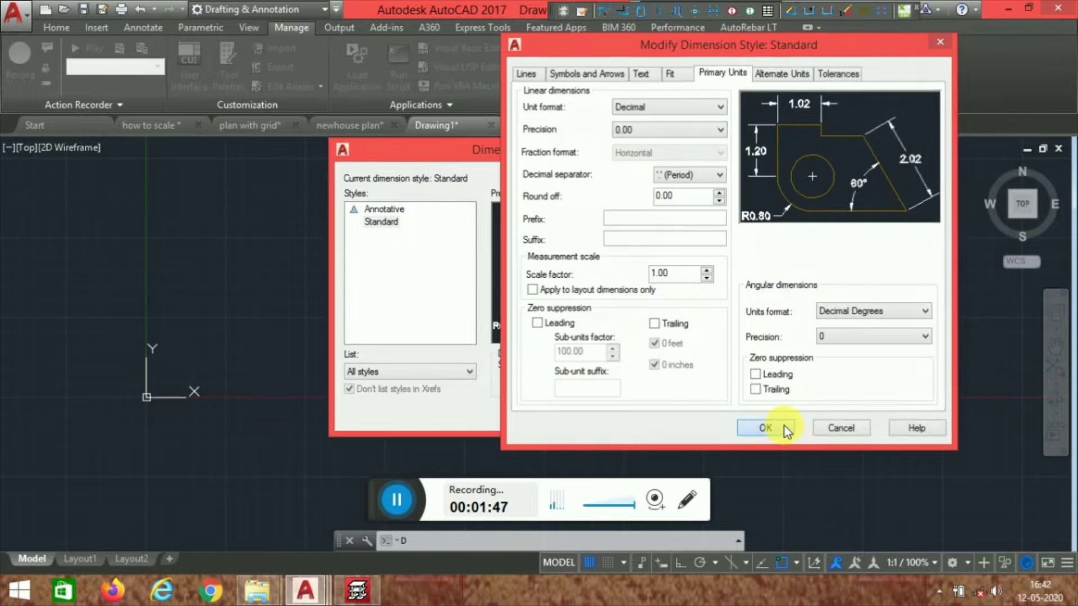
click(784, 427)
click(644, 413)
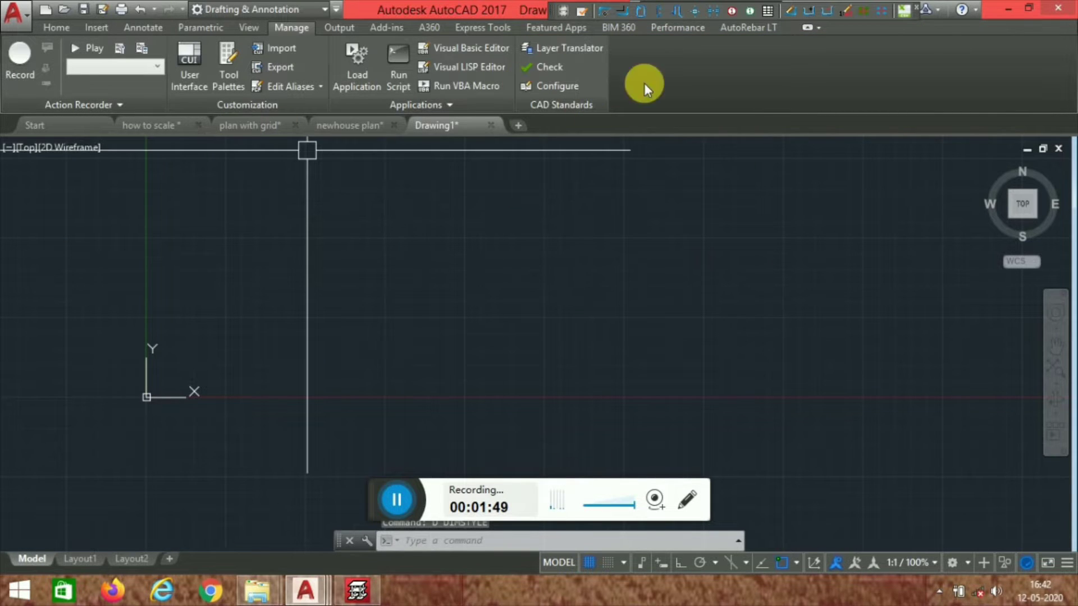
Step: Insert newhouse plan.dwg from the Desktop as a block at a picked point east of the origin
click(56, 28)
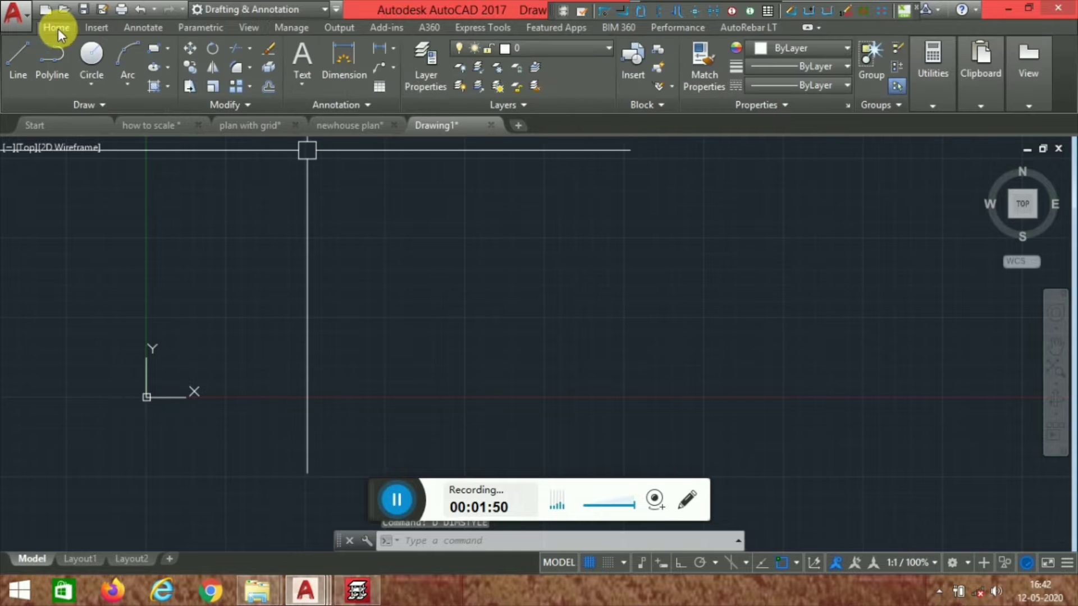
click(629, 73)
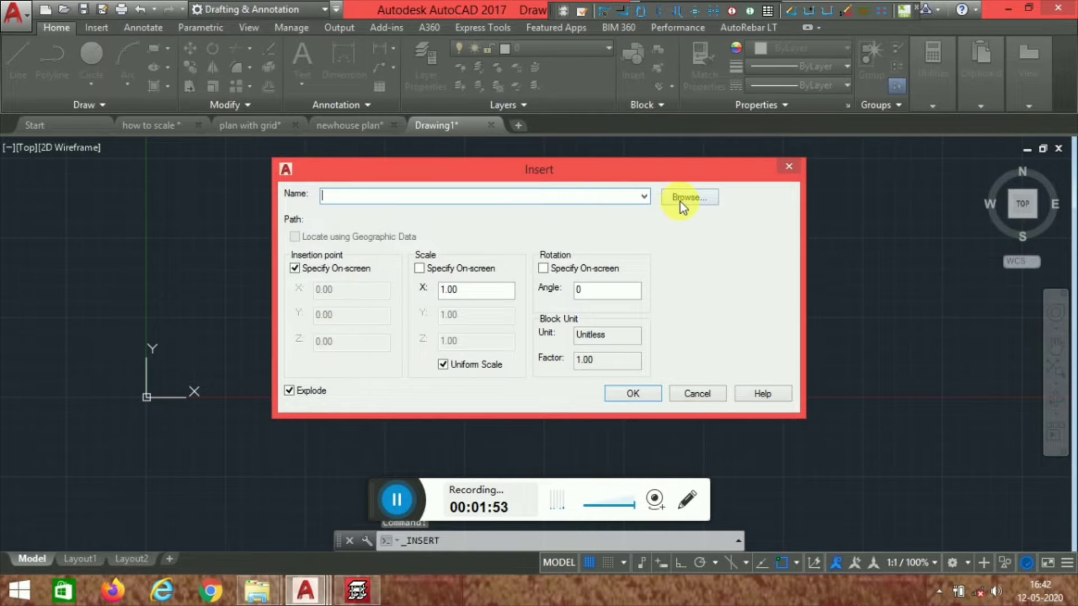
click(682, 198)
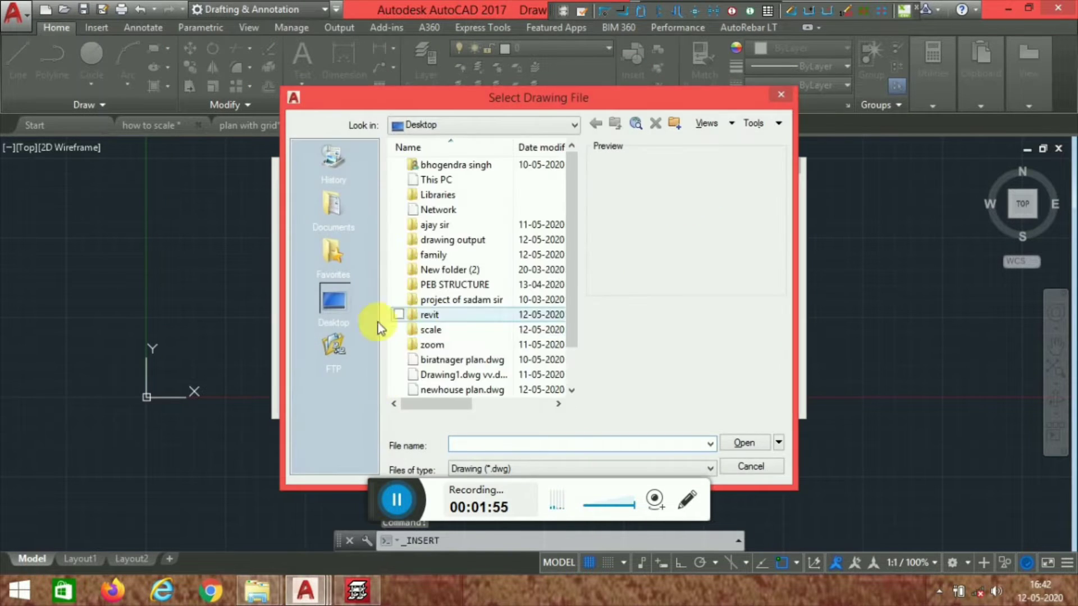
drag(573, 312, 572, 354)
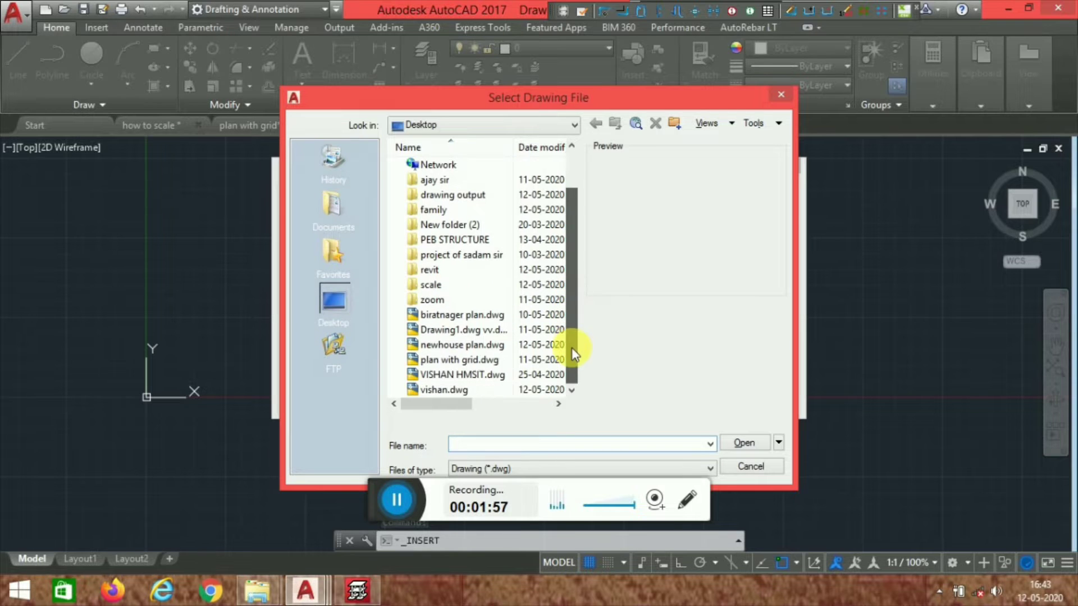
click(443, 345)
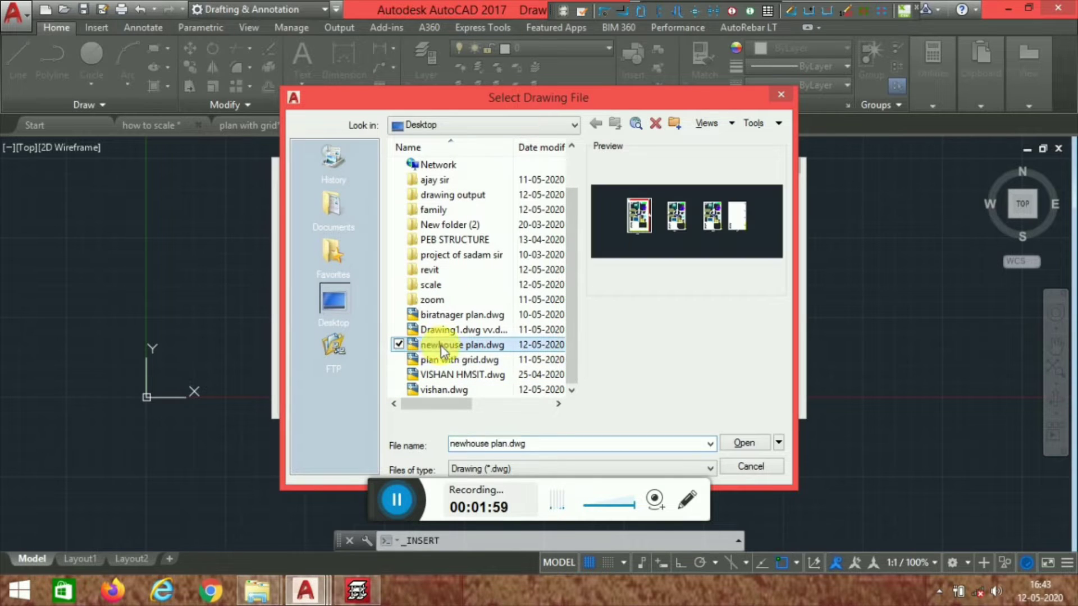
click(758, 445)
click(631, 397)
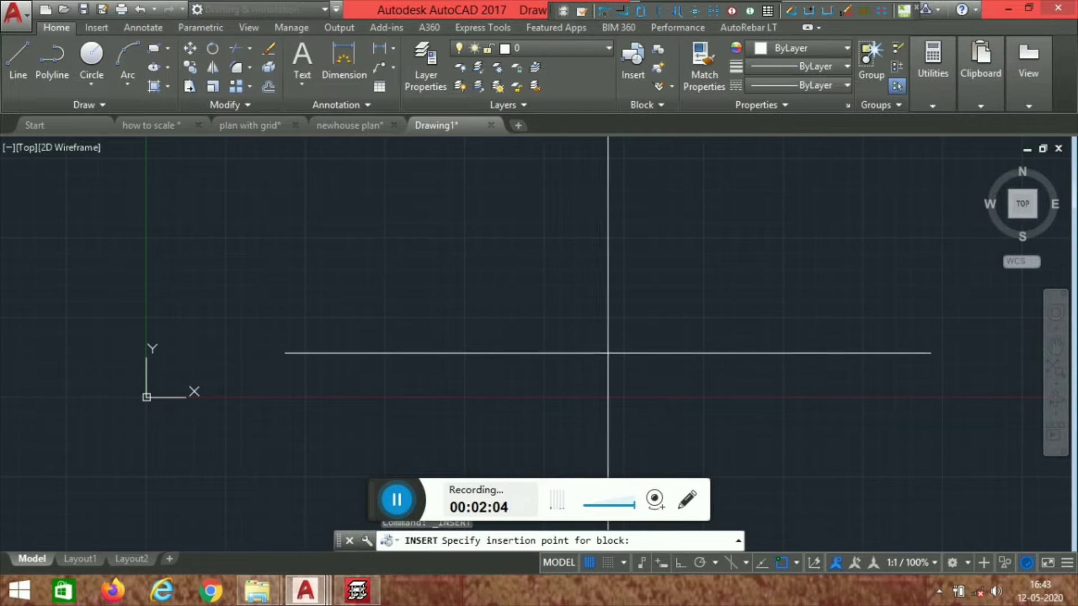
click(792, 347)
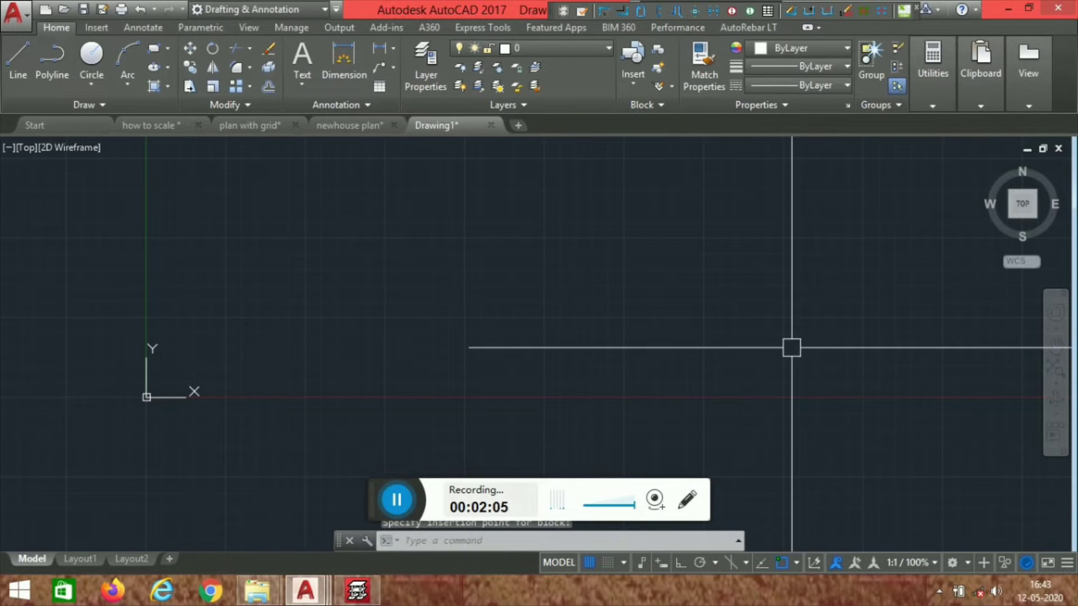
Step: Erase the oversized dimensions covering the ground floor plan of the inserted drawing
middle_click(575, 364)
middle_click(575, 364)
scroll(482, 370, down, 3)
scroll(361, 348, up, 3)
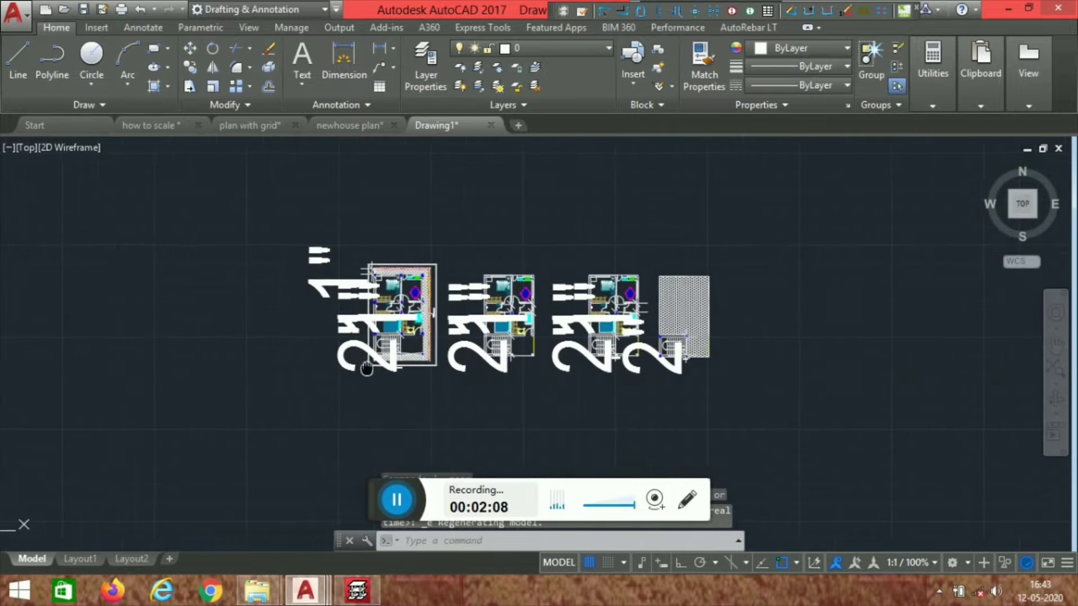
click(325, 301)
key(Delete)
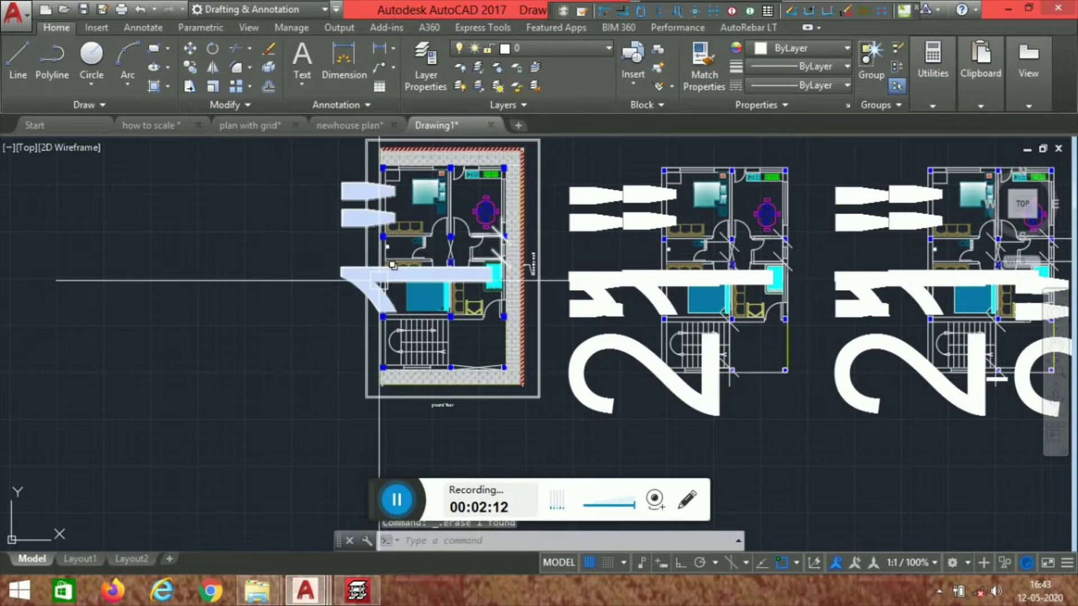
scroll(381, 284, up, 5)
click(375, 312)
key(Delete)
scroll(501, 240, down, 5)
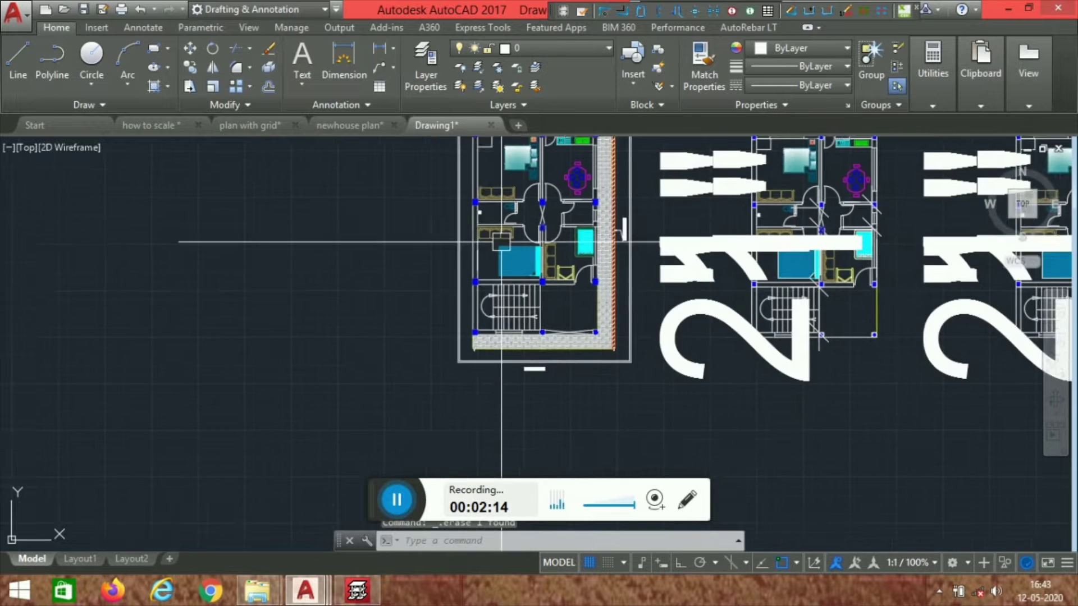
Step: Erase the oversized dimensions covering the second plan from the west
middle_drag(500, 241, 281, 264)
click(510, 349)
key(Delete)
click(492, 268)
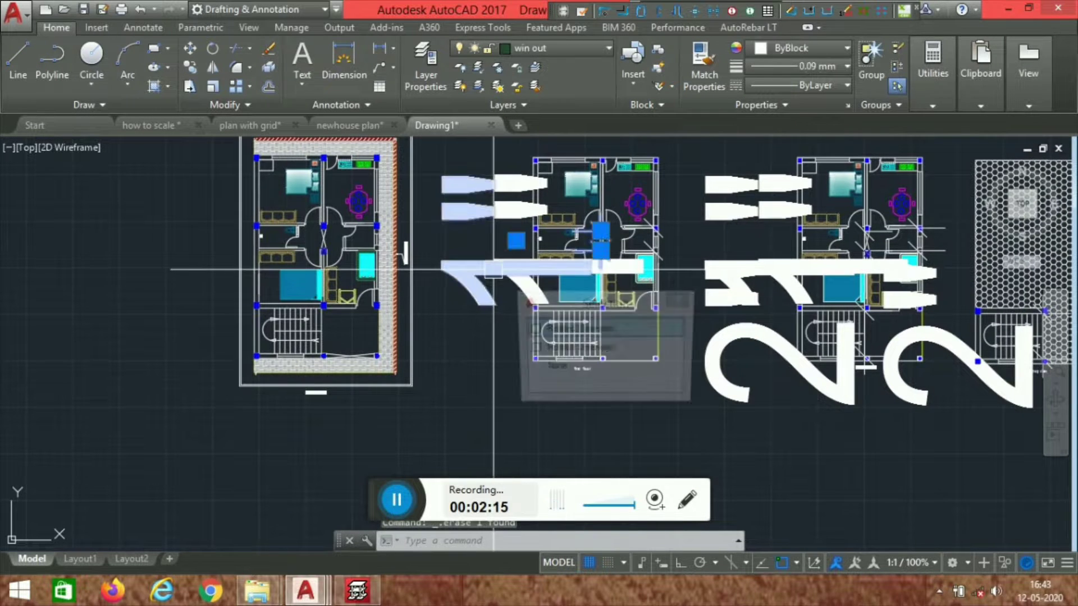
key(Delete)
click(510, 275)
key(Delete)
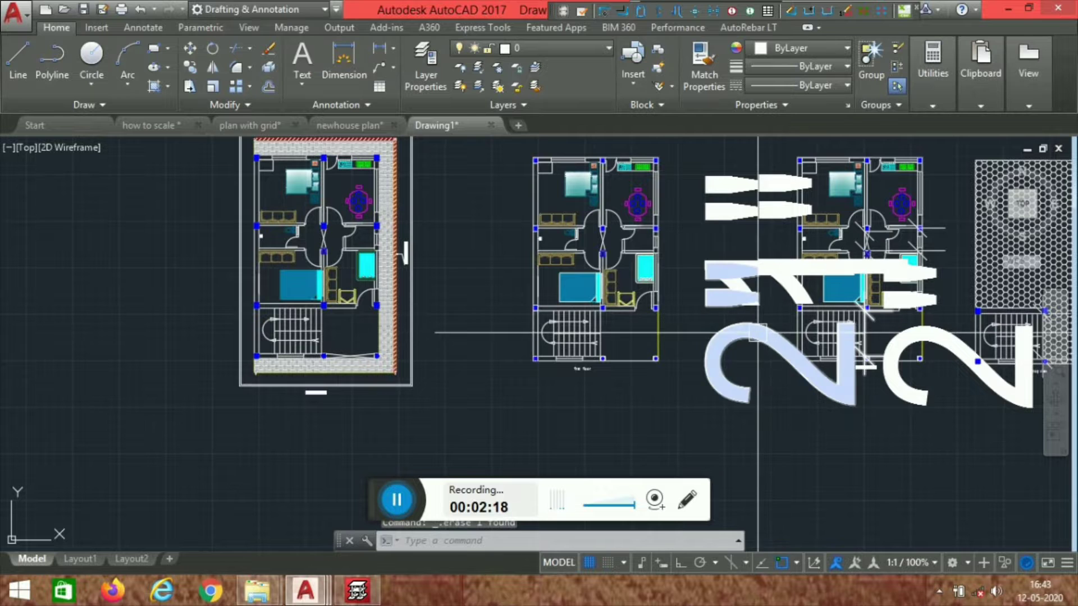
Step: Erase the oversized dimensions over the western half of the second floor plan
click(758, 333)
key(Delete)
click(757, 262)
key(Delete)
click(747, 183)
key(Delete)
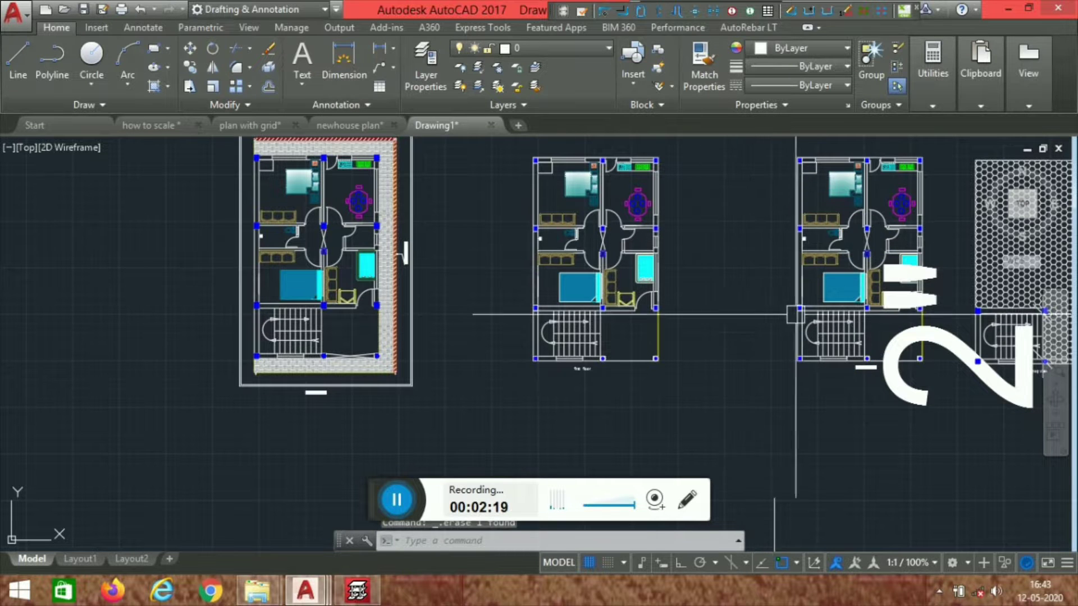
Step: Erase the remaining oversized dimension between the second floor plan and the top view
middle_drag(932, 432, 741, 432)
scroll(777, 382, up, 6)
click(745, 308)
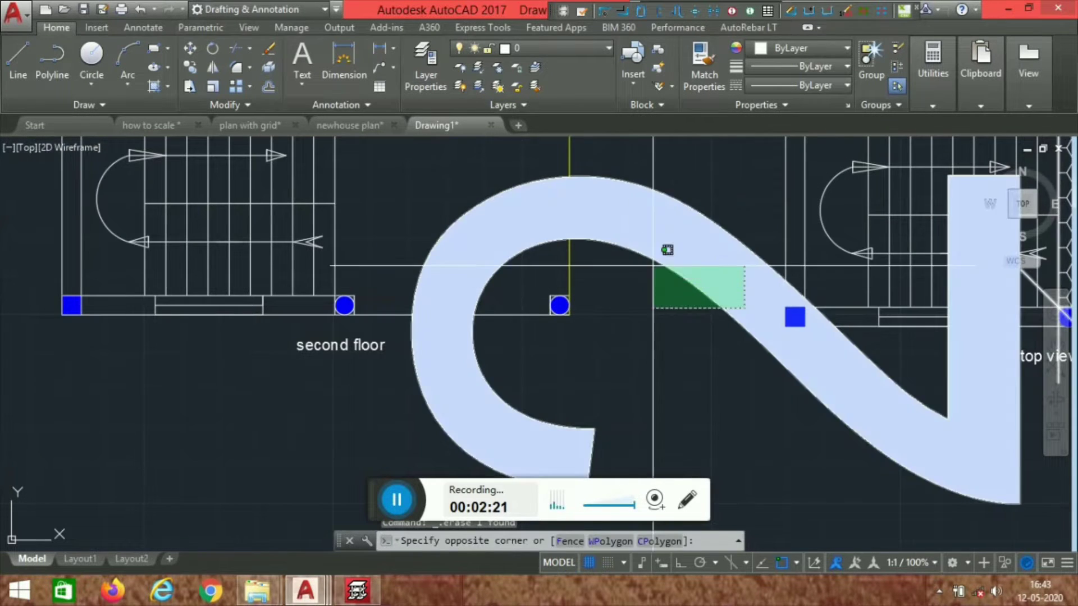
click(658, 275)
key(Delete)
scroll(718, 261, down, 6)
middle_drag(188, 198, 318, 308)
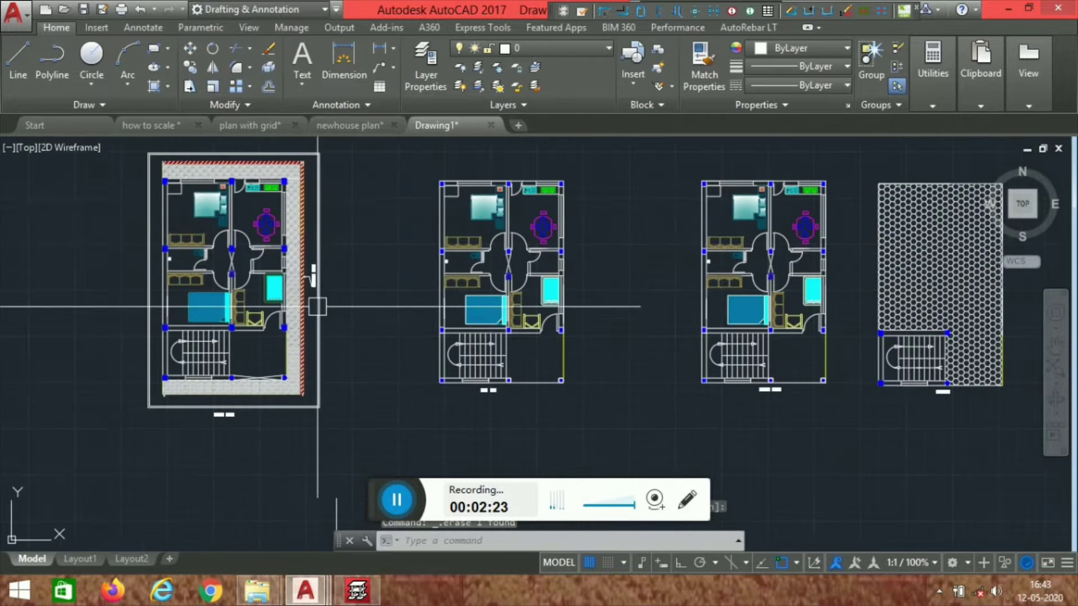
Step: Add a vertical linear dimension west of the ground floor plan, from the northwest column's corner to the boundary wall's outer corner
middle_drag(127, 220, 230, 320)
scroll(273, 262, up, 8)
click(515, 66)
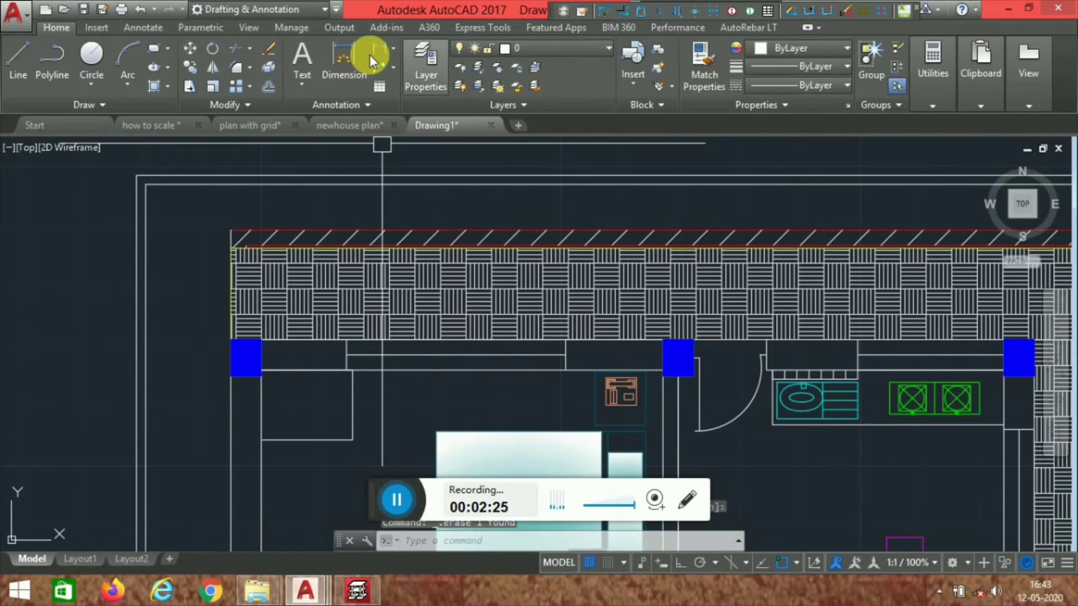
click(377, 56)
scroll(185, 252, up, 6)
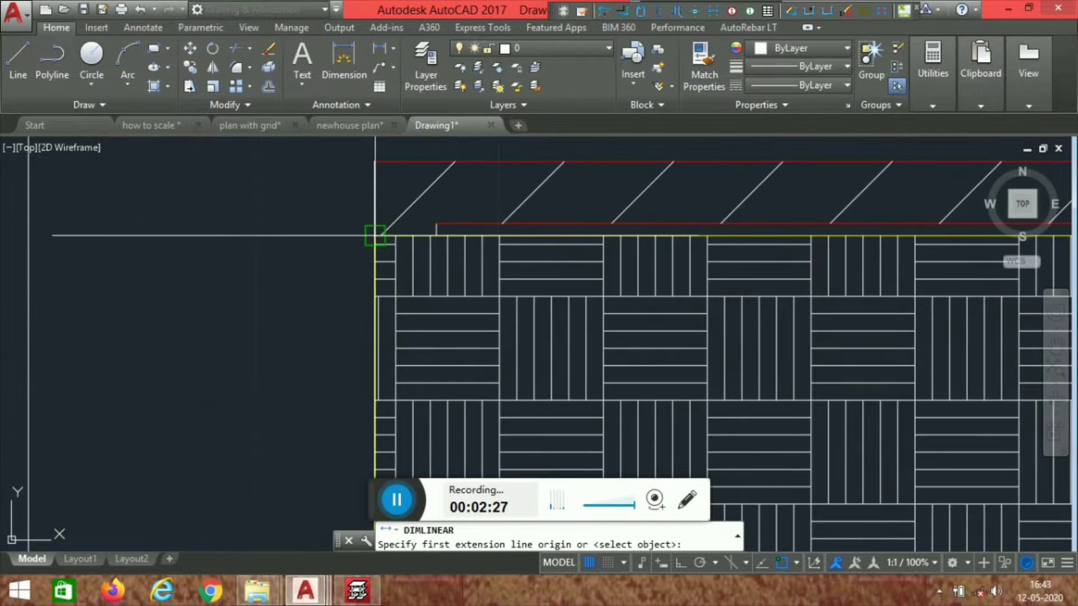
scroll(376, 266, down, 5)
scroll(324, 312, up, 6)
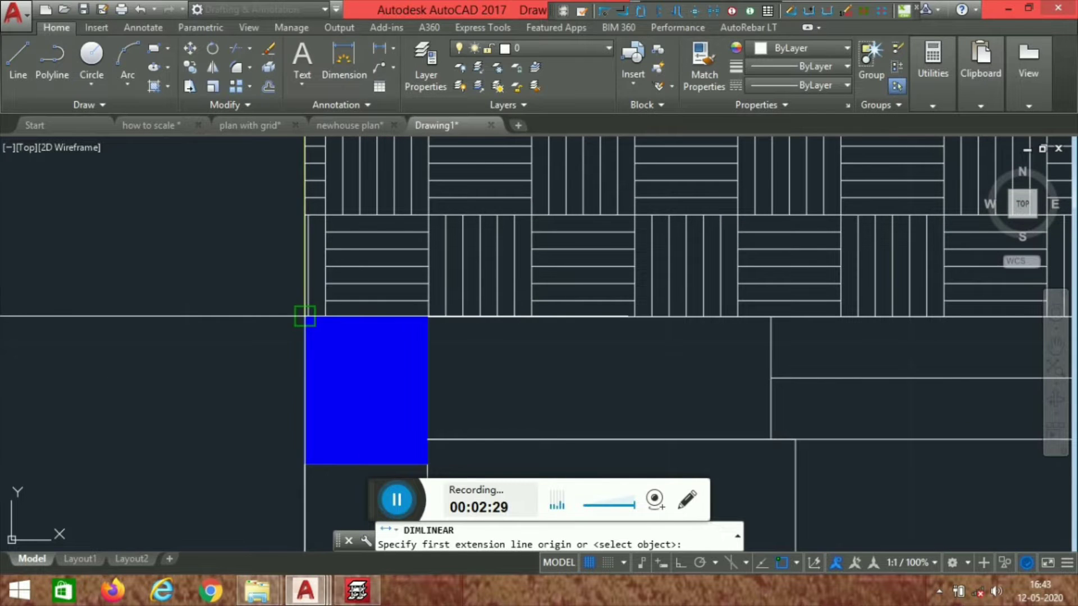
click(305, 316)
scroll(304, 316, down, 3)
middle_drag(303, 264, 289, 397)
click(293, 298)
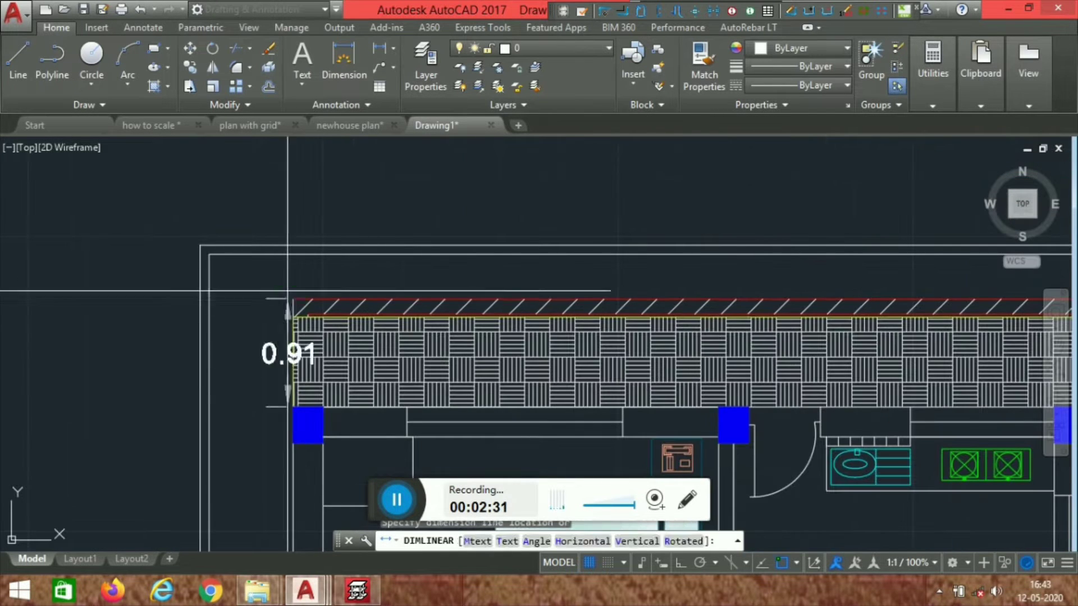
click(137, 360)
scroll(324, 419, down, 3)
scroll(324, 419, down, 1)
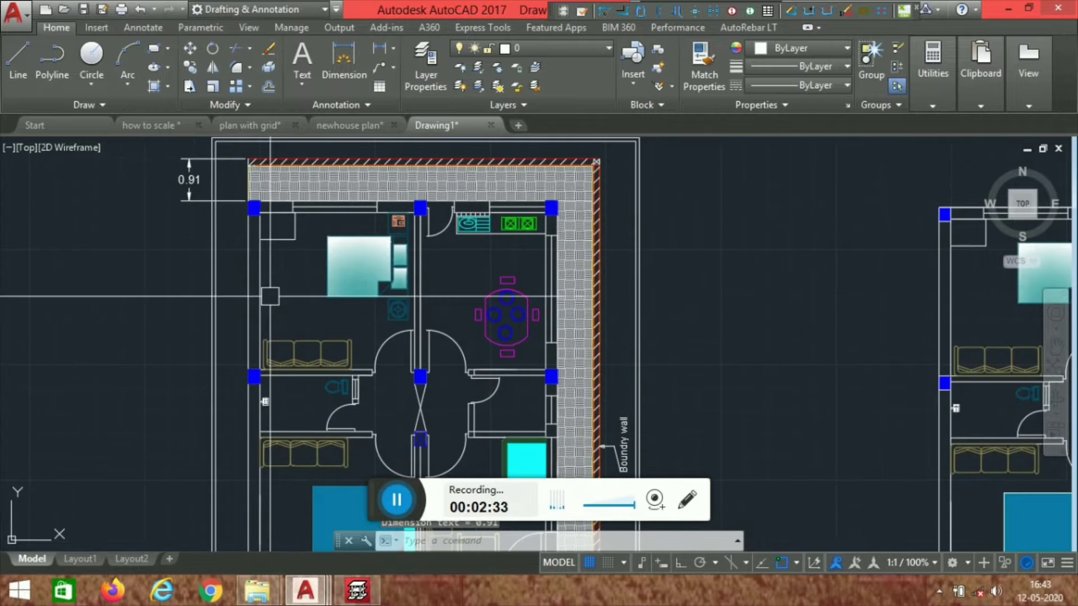
Step: Erase the vertical check dimension beside the ground floor plan's northwest corner
scroll(397, 276, down, 2)
scroll(375, 301, up, 5)
scroll(375, 301, up, 4)
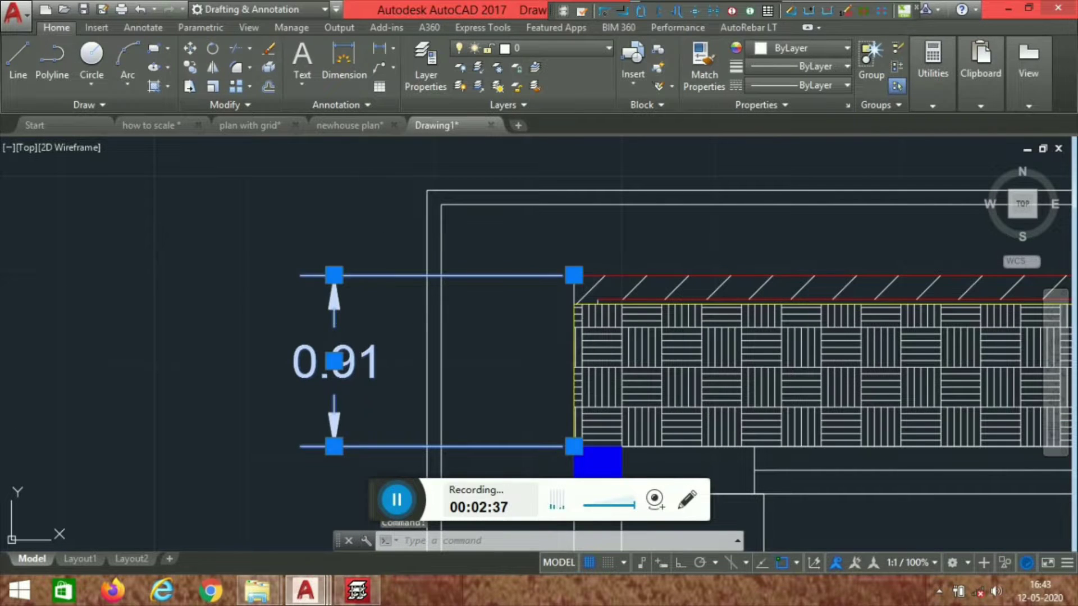
key(Delete)
scroll(702, 375, down, 5)
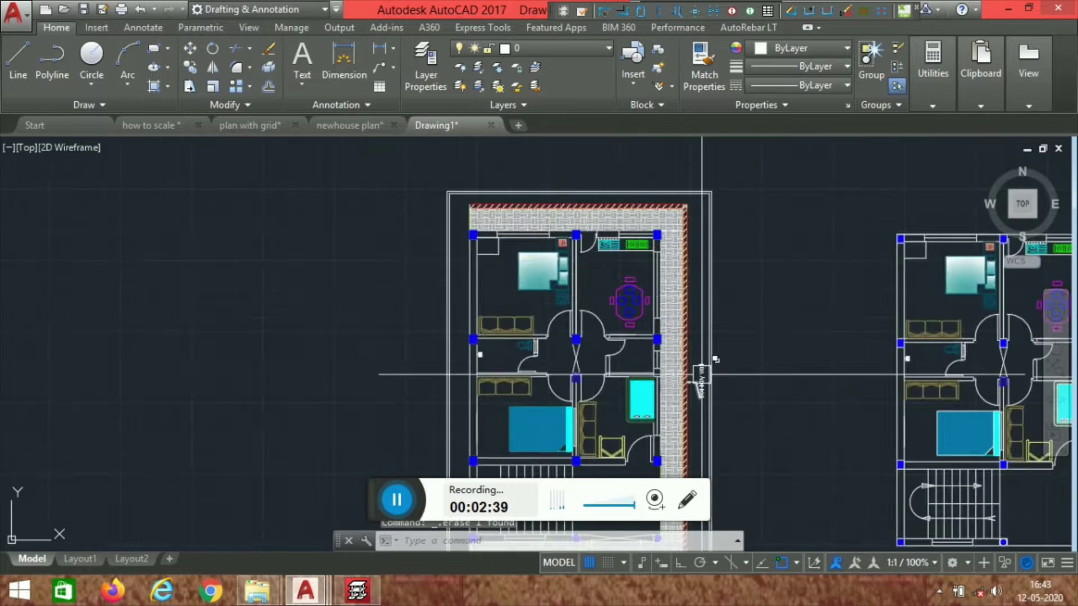
Step: Review the row of floor plans and the top view to compare their layouts
scroll(702, 375, down, 6)
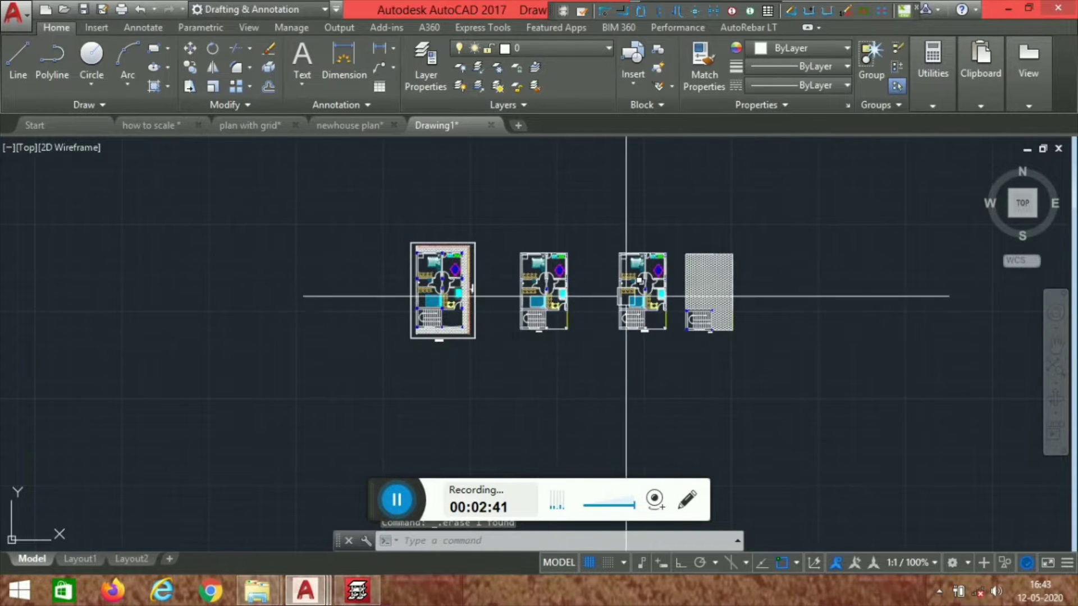
scroll(626, 296, up, 5)
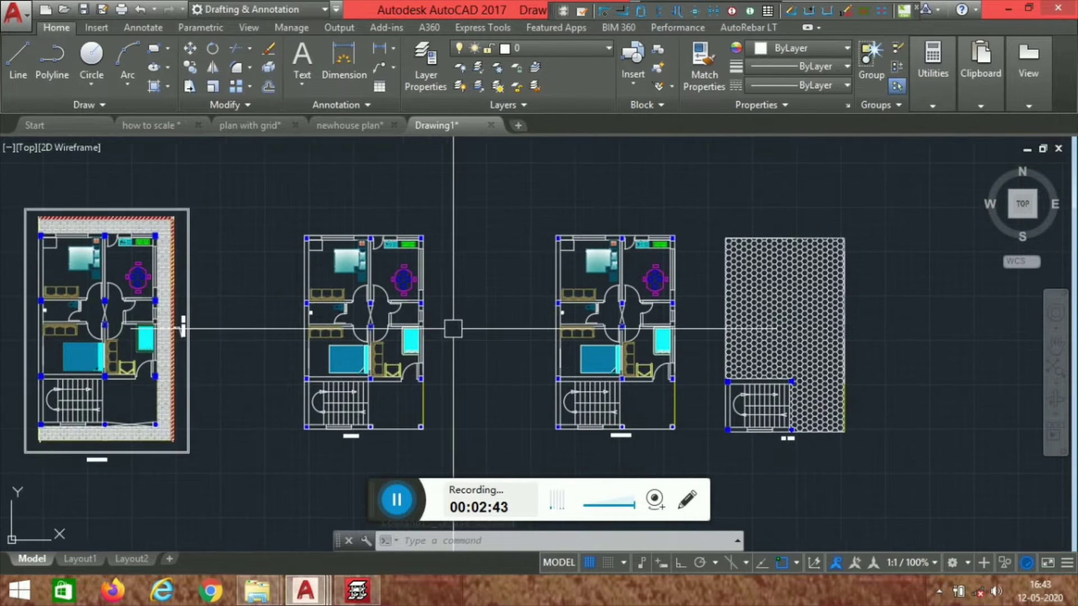
middle_drag(474, 366, 584, 378)
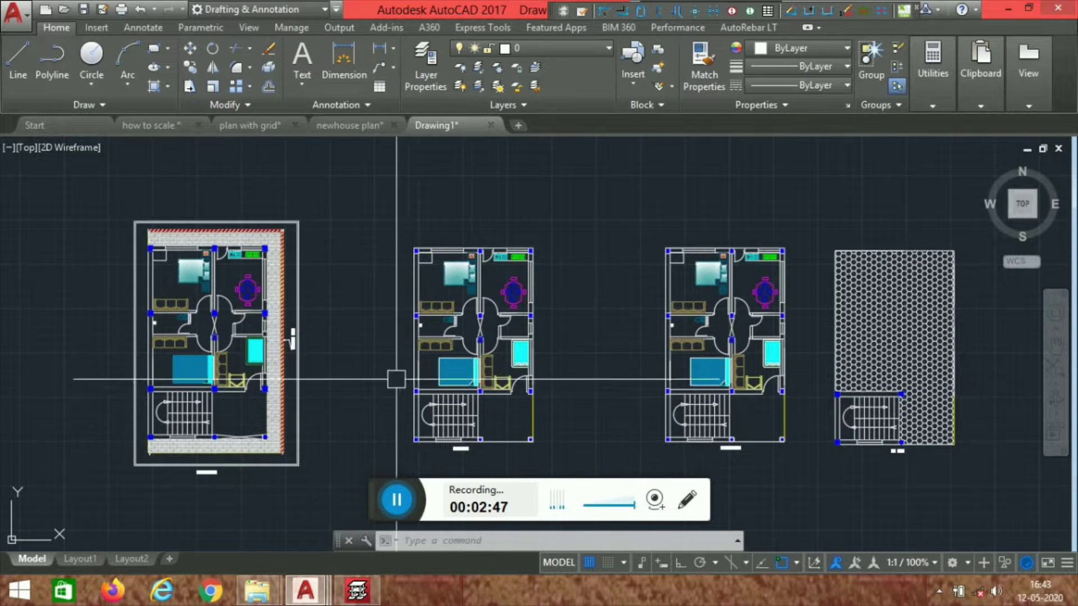
middle_drag(244, 392, 389, 385)
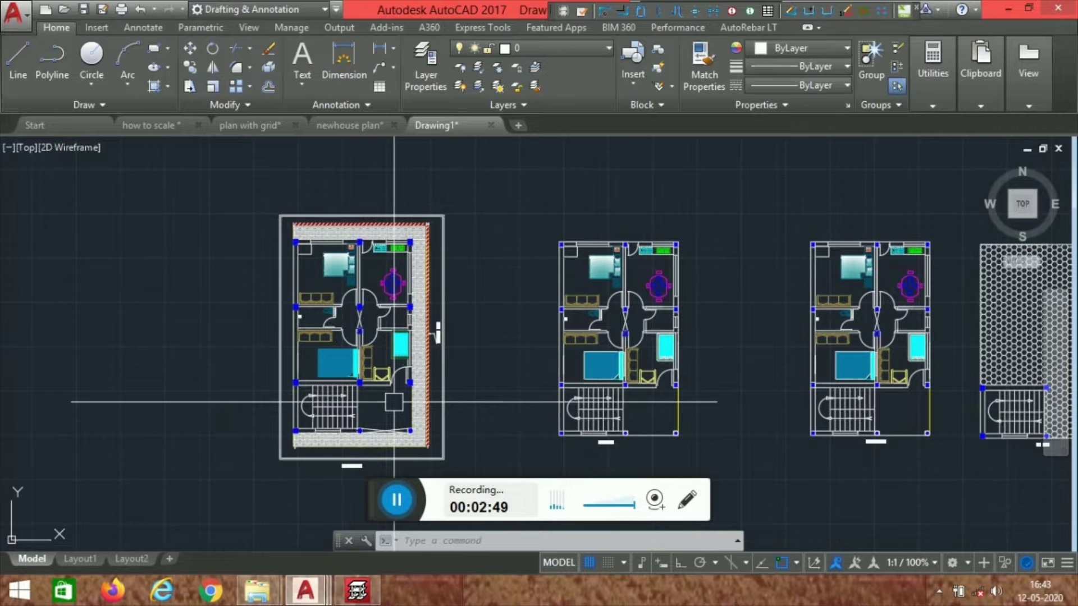
scroll(312, 348, down, 3)
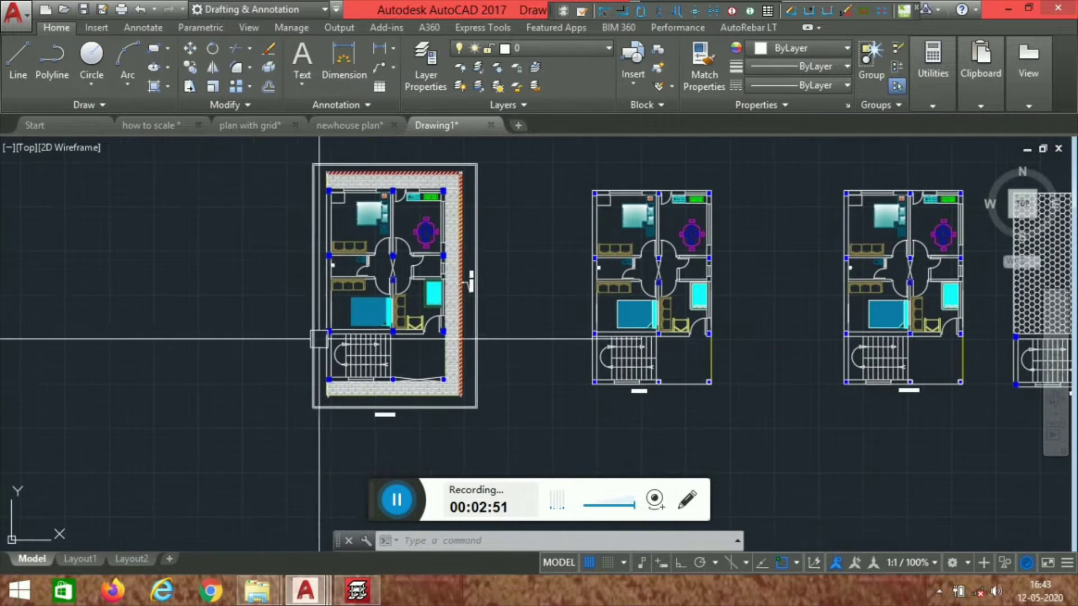
middle_drag(265, 344, 251, 346)
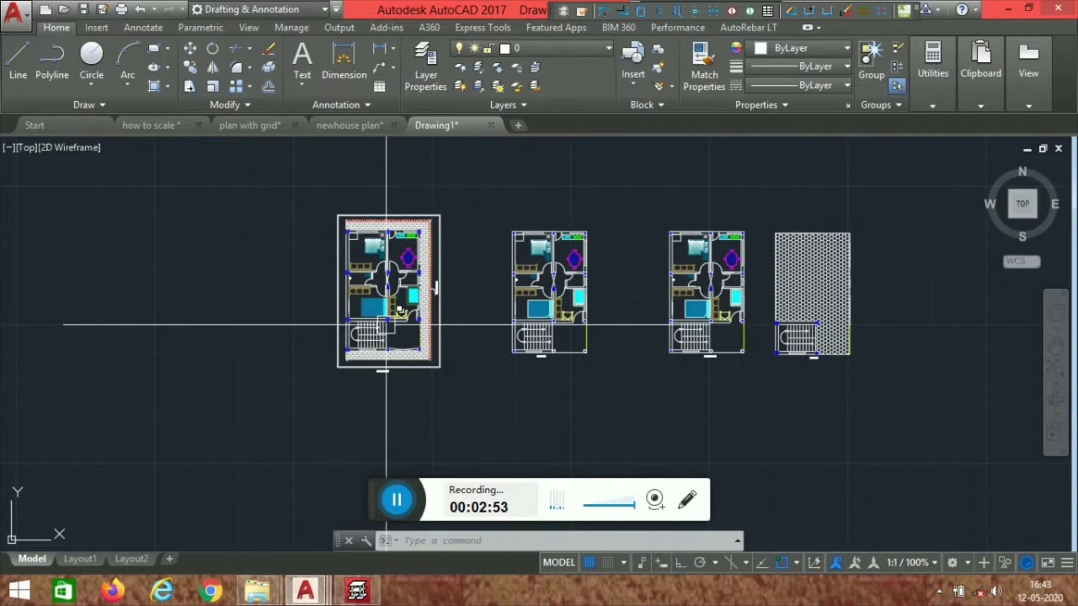
scroll(386, 324, up, 2)
middle_drag(411, 280, 393, 357)
scroll(360, 216, up, 4)
scroll(452, 196, down, 4)
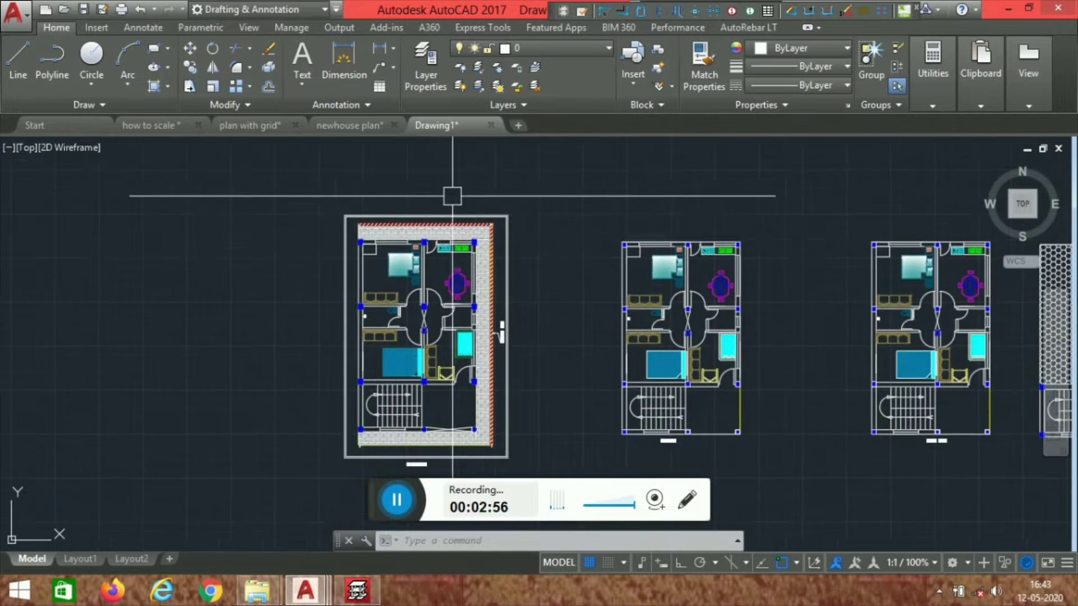
Step: Erase the two upper floor plans and the top view, keeping only the ground floor plan
scroll(548, 236, down, 2)
click(695, 180)
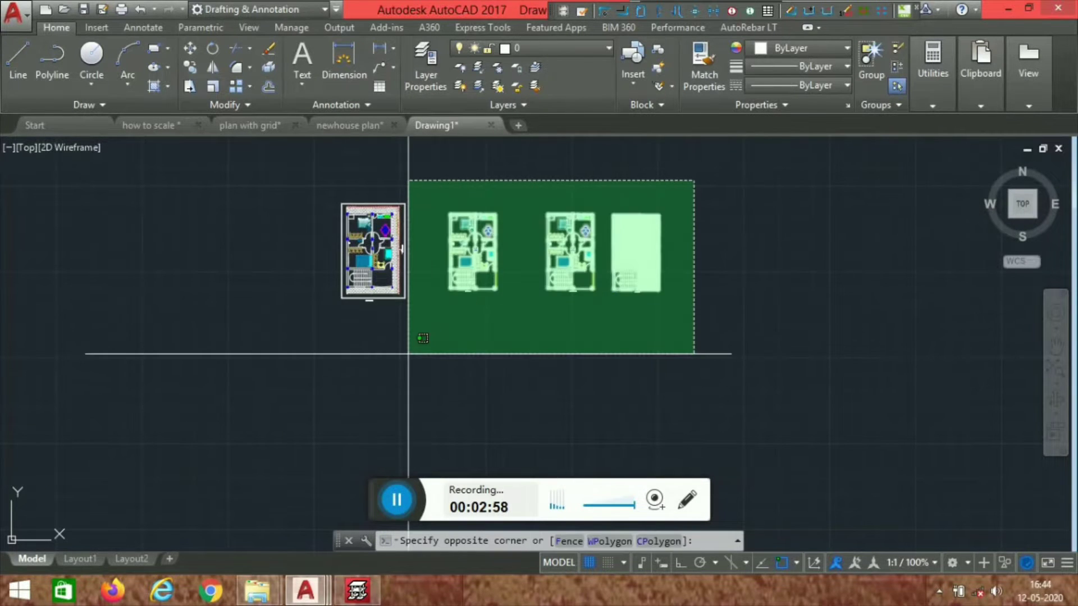
click(408, 354)
key(Delete)
scroll(380, 264, up, 5)
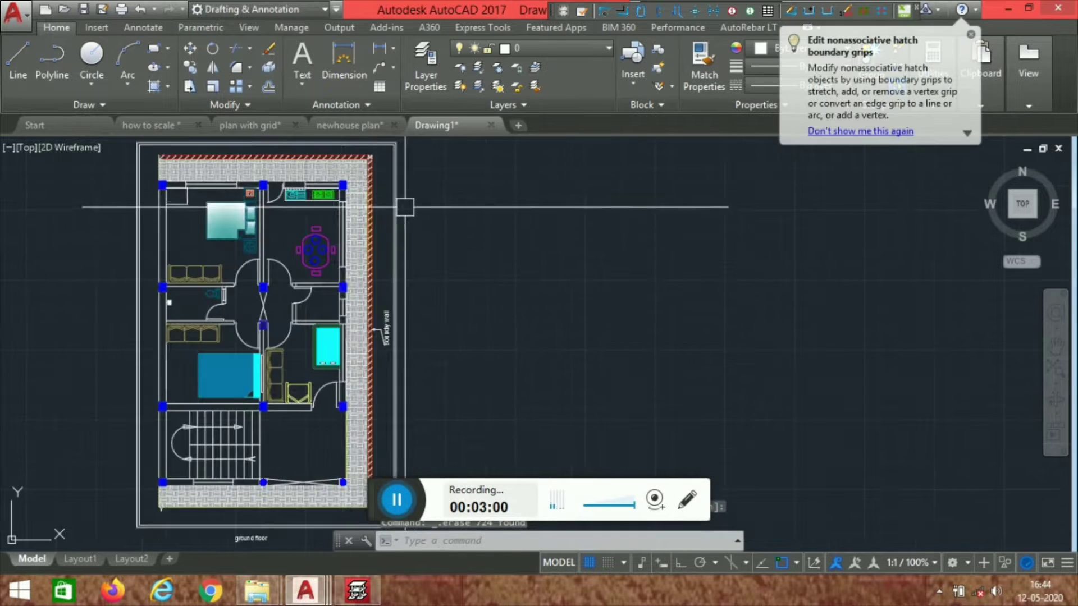
Step: Erase the outer double frame and the hatched strip north of the ground floor plan
middle_drag(379, 264, 426, 345)
click(515, 196)
click(301, 238)
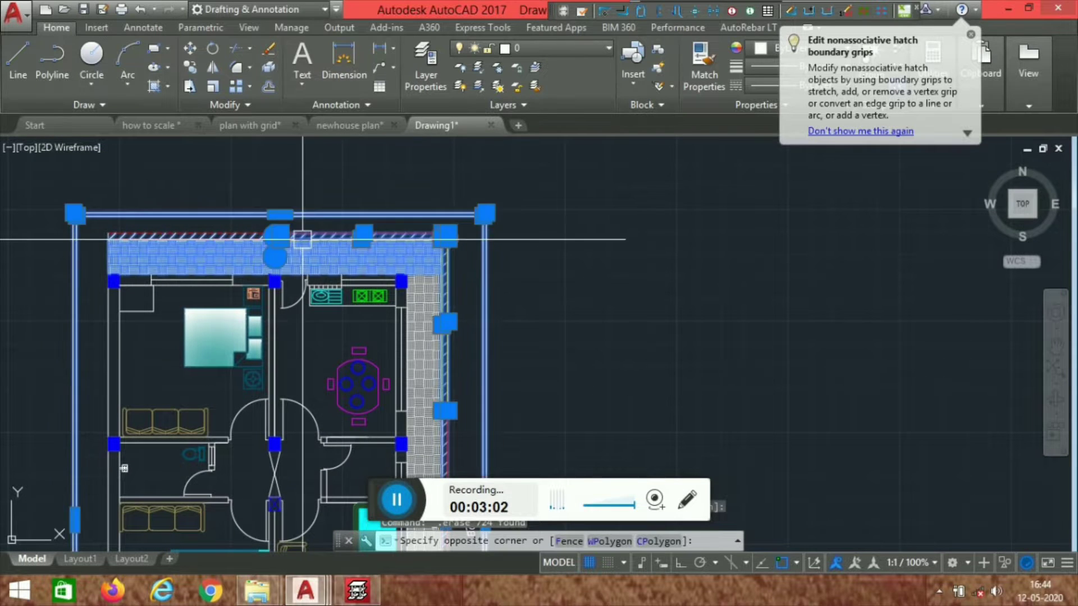
key(Delete)
scroll(461, 216, down, 4)
Step: Erase the paving and boundary wall hatches along the plan's east side
scroll(470, 222, up, 4)
click(445, 226)
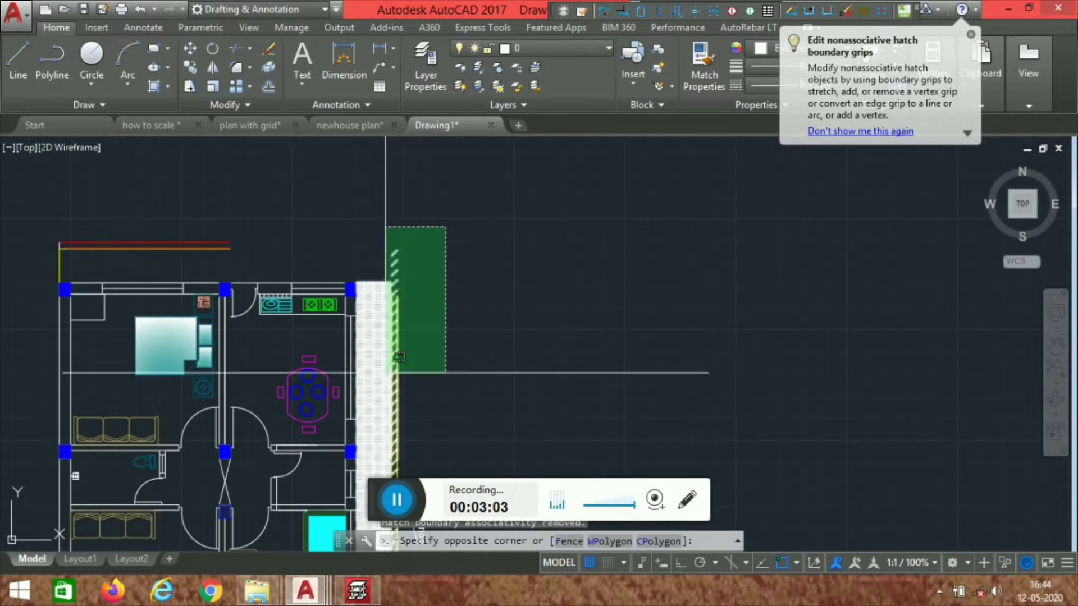
click(385, 373)
key(Delete)
scroll(457, 313, down, 4)
Step: Erase the "Boundry wall" label with its leader and the leftover boundary lines east of the plan
scroll(423, 253, up, 5)
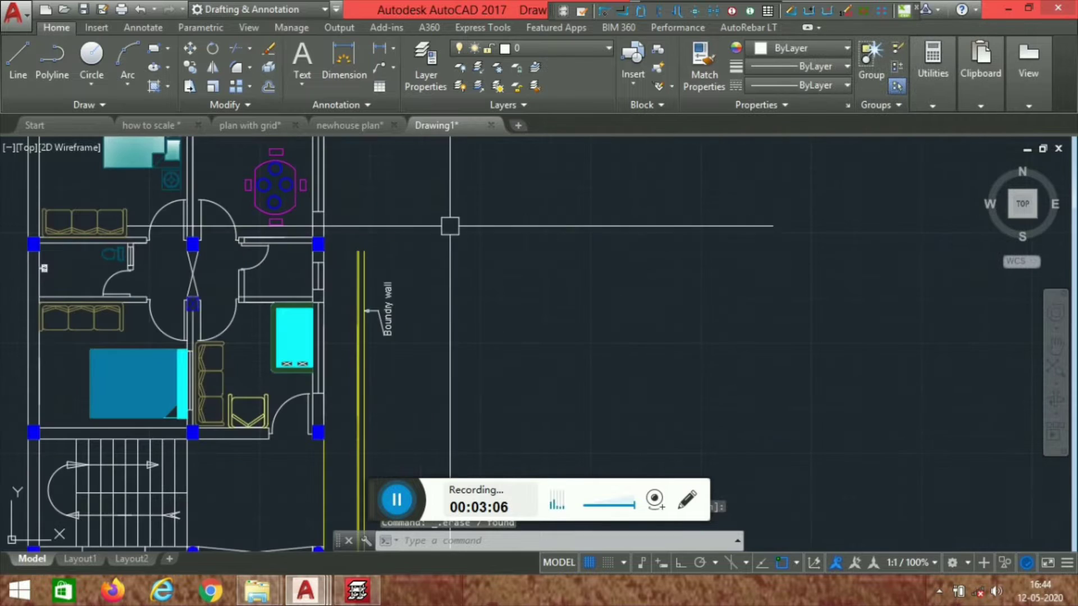
click(444, 234)
click(365, 369)
key(Delete)
scroll(440, 386, down, 4)
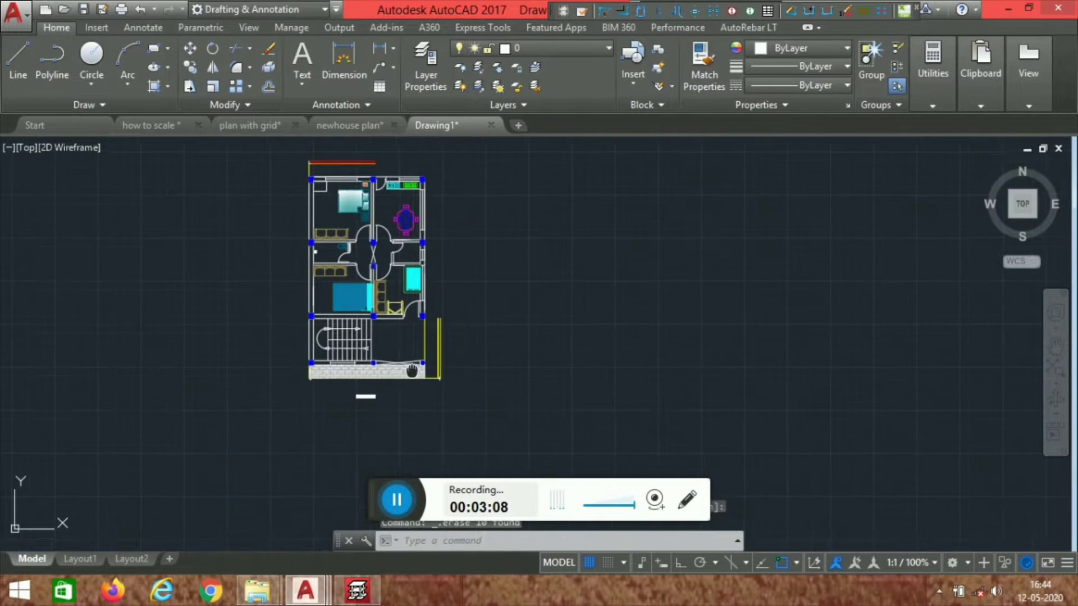
click(455, 313)
click(418, 384)
key(Delete)
Step: Erase the paving hatch below the ground floor plan and the stray lines at its southwest corner
scroll(412, 383, up, 5)
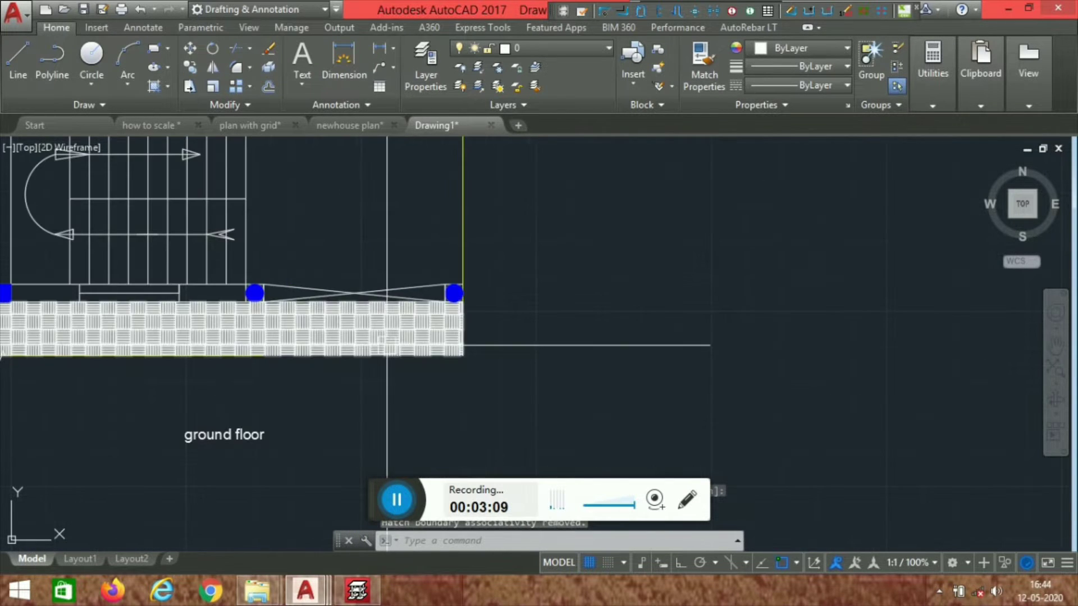
click(493, 342)
click(132, 387)
key(Delete)
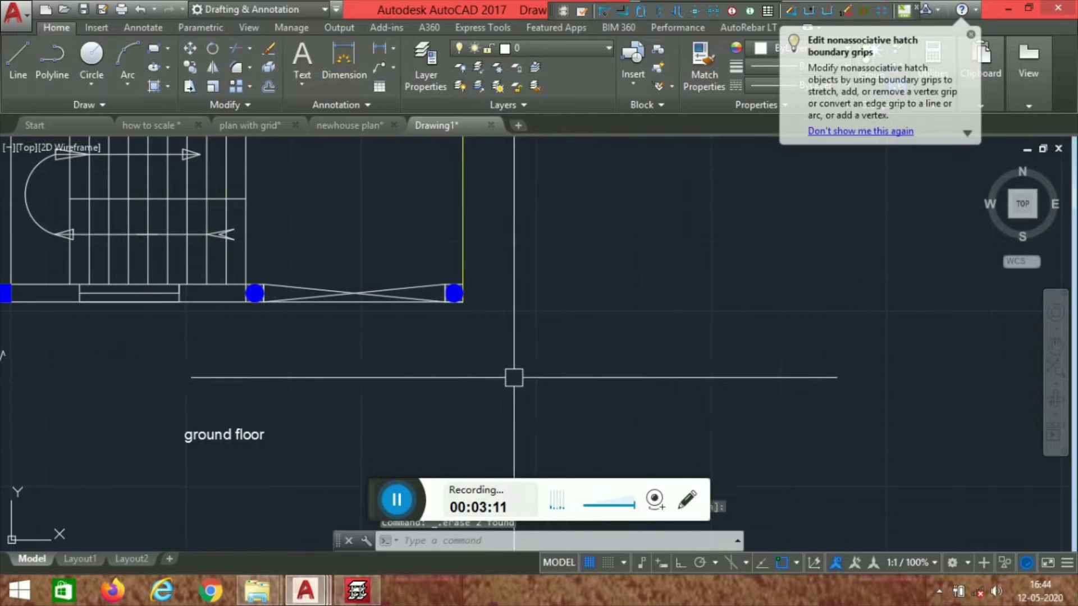
scroll(335, 391, down, 4)
scroll(335, 390, up, 2)
click(366, 360)
click(261, 376)
key(Delete)
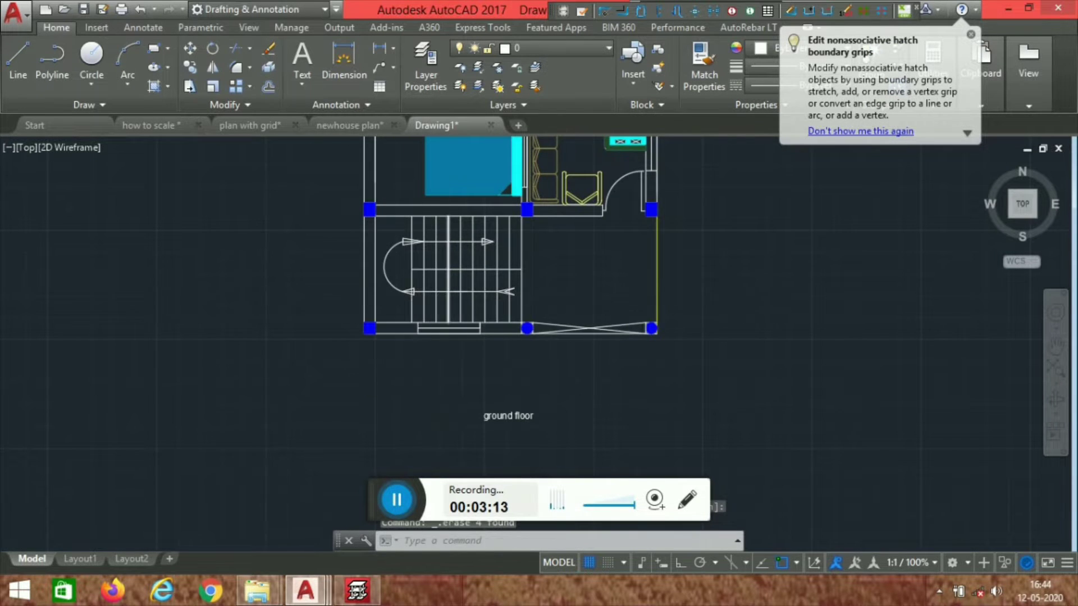
Step: Erase the leftover boundary lines above the plan's northwest corner
scroll(428, 371, down, 4)
middle_drag(428, 372, 428, 384)
scroll(433, 167, up, 4)
click(484, 211)
click(303, 271)
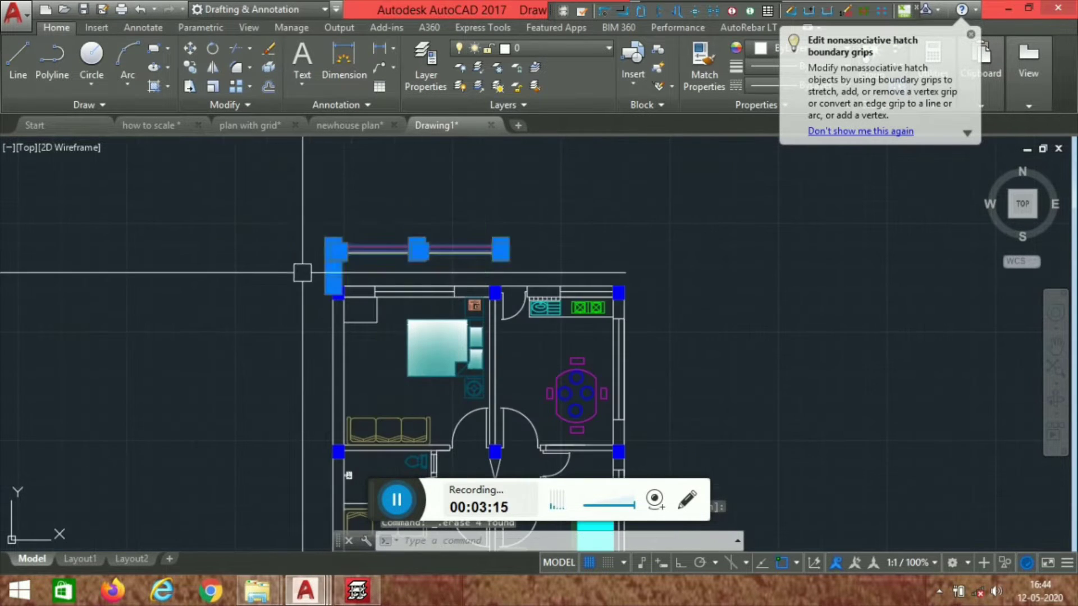
key(Delete)
scroll(434, 158, down, 2)
scroll(337, 236, up, 6)
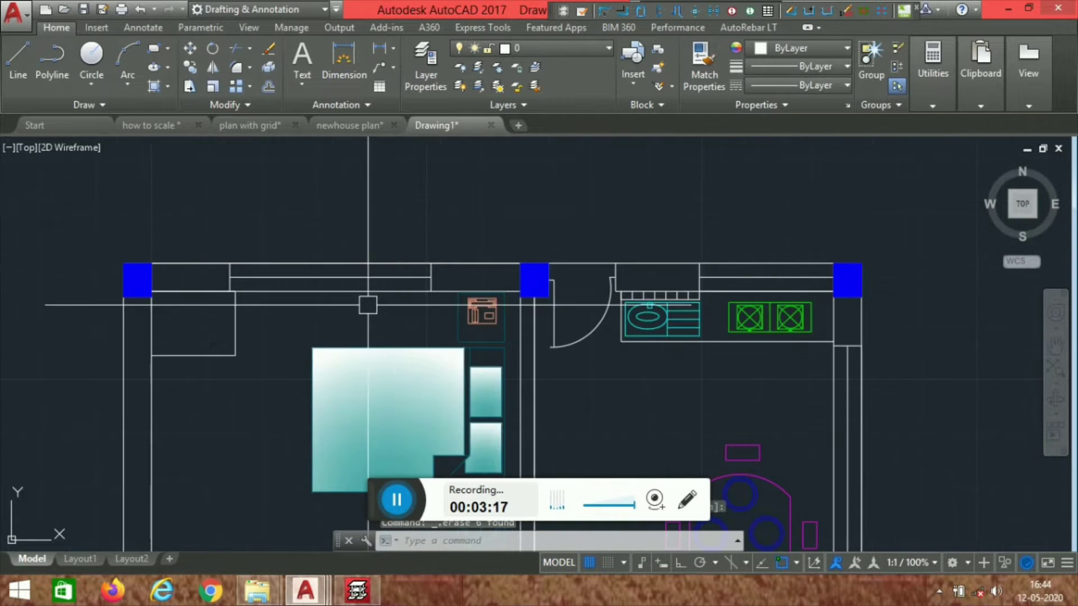
click(94, 64)
click(102, 26)
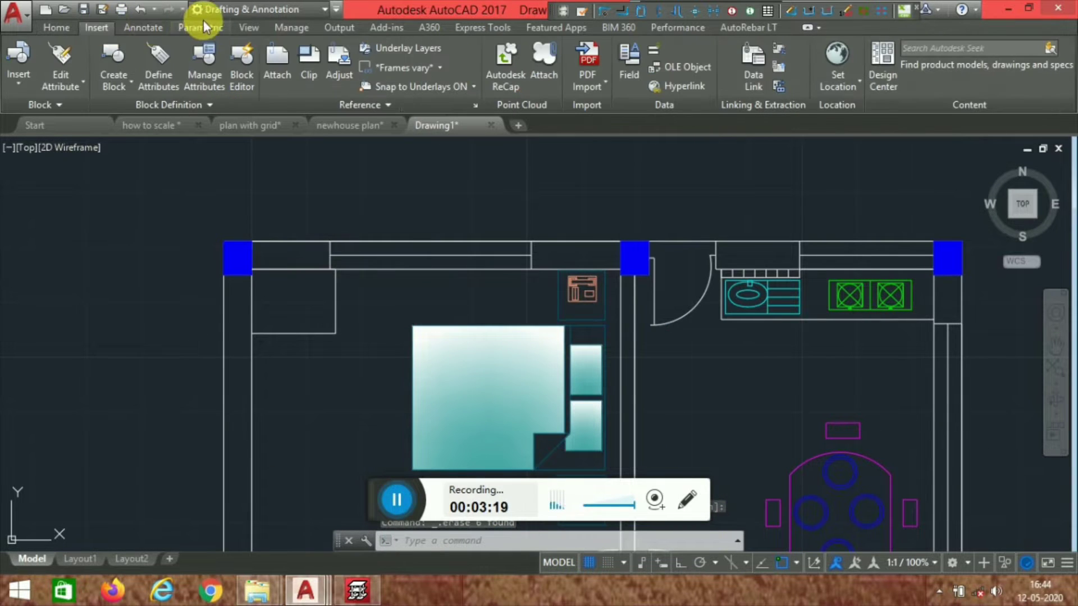
click(162, 30)
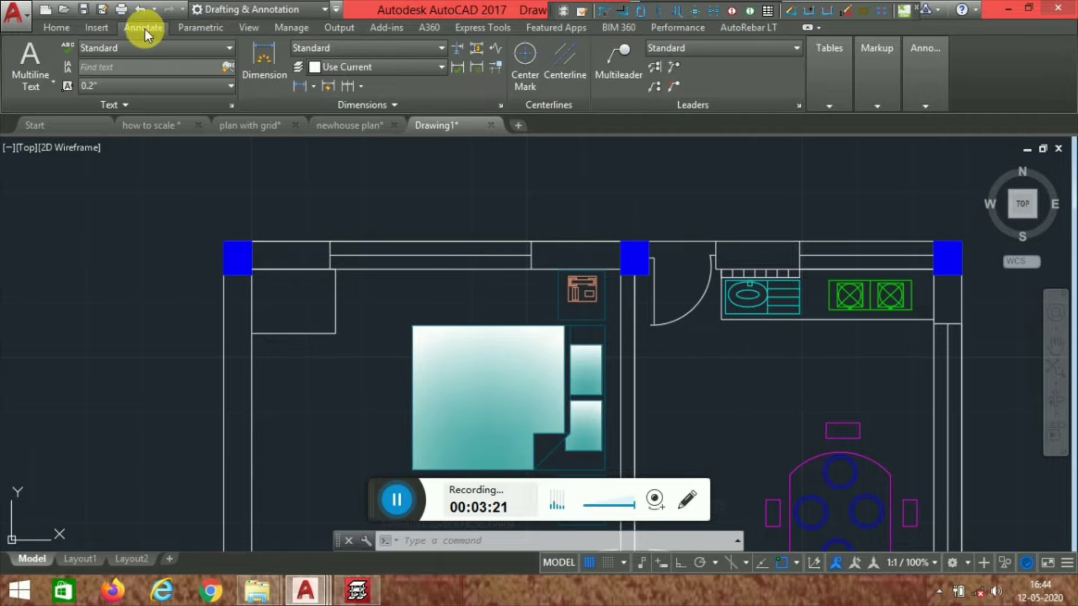
Step: Create a centerline between the outer and inner face lines of the ground floor plan's north wall
click(562, 66)
scroll(432, 202, up, 3)
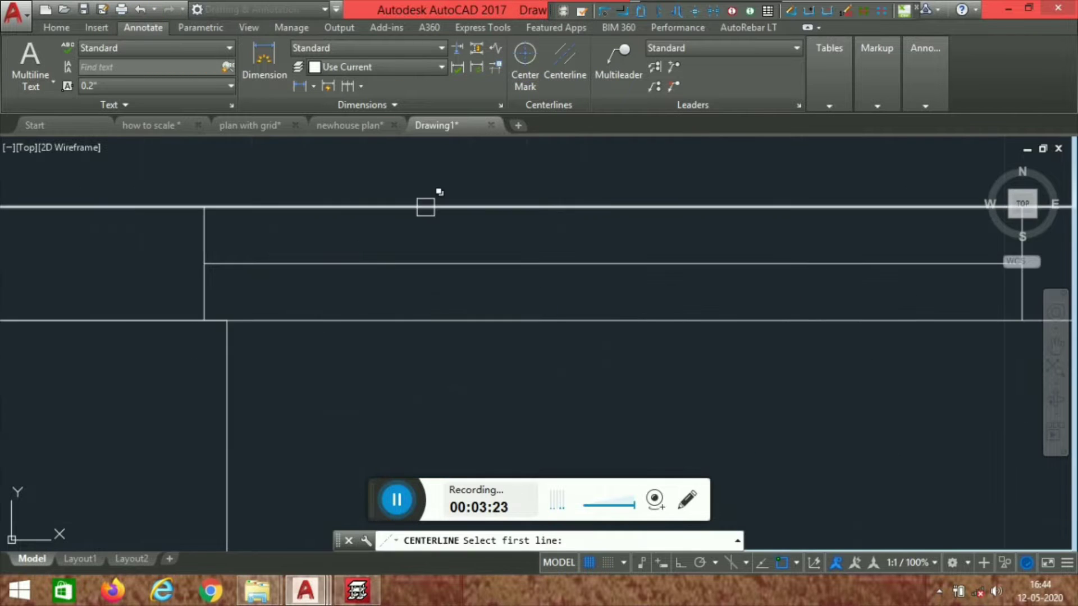
click(426, 206)
click(483, 265)
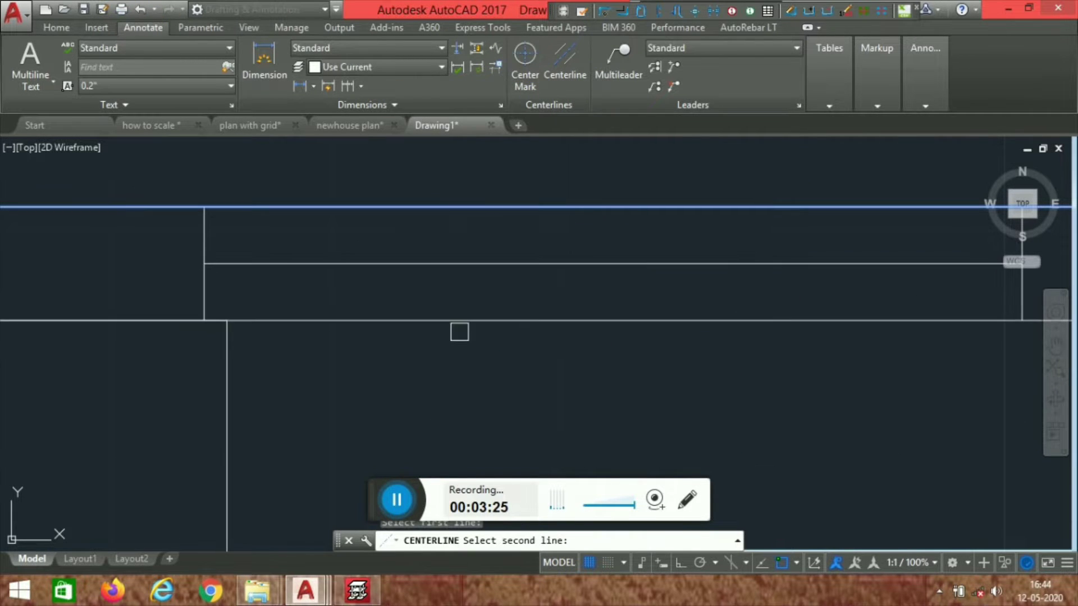
click(445, 314)
scroll(524, 337, down, 3)
scroll(329, 284, up, 3)
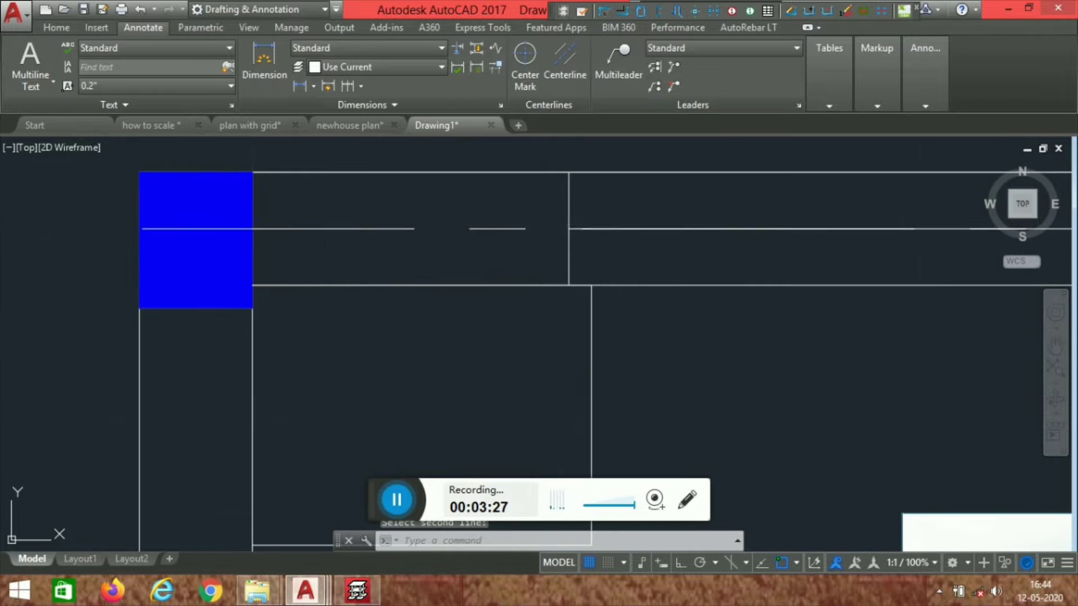
Step: Stretch both ends of the north wall centerline horizontally so it runs past the northwest and northeast columns
click(152, 230)
click(141, 229)
scroll(449, 255, down, 2)
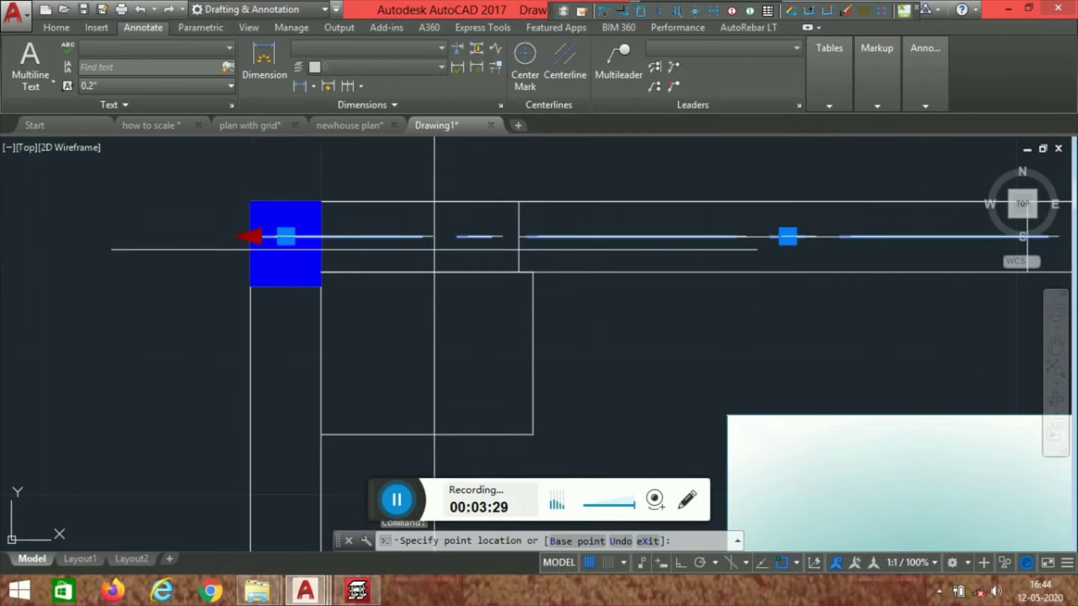
scroll(685, 299, down, 3)
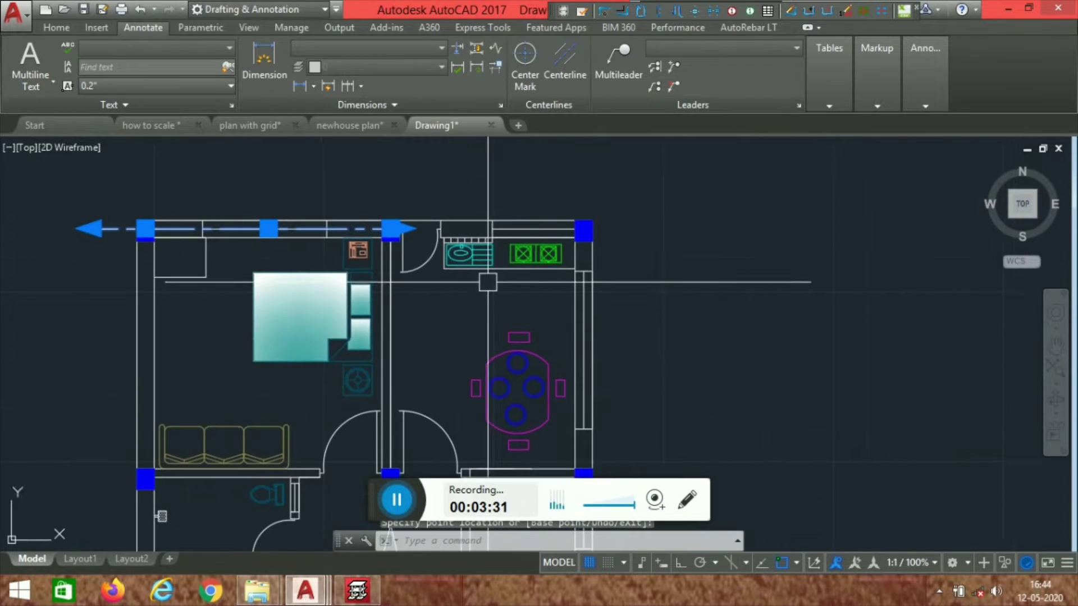
scroll(573, 198, up, 5)
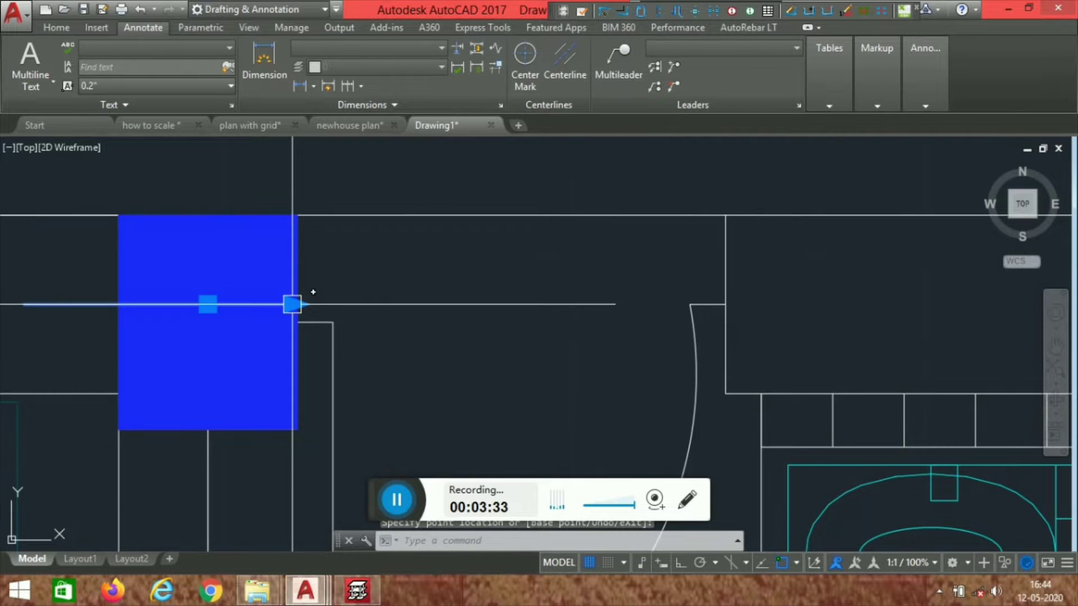
click(294, 305)
scroll(433, 287, down, 3)
middle_drag(944, 331, 417, 329)
click(770, 322)
scroll(657, 204, down, 5)
key(Escape)
scroll(357, 322, down, 6)
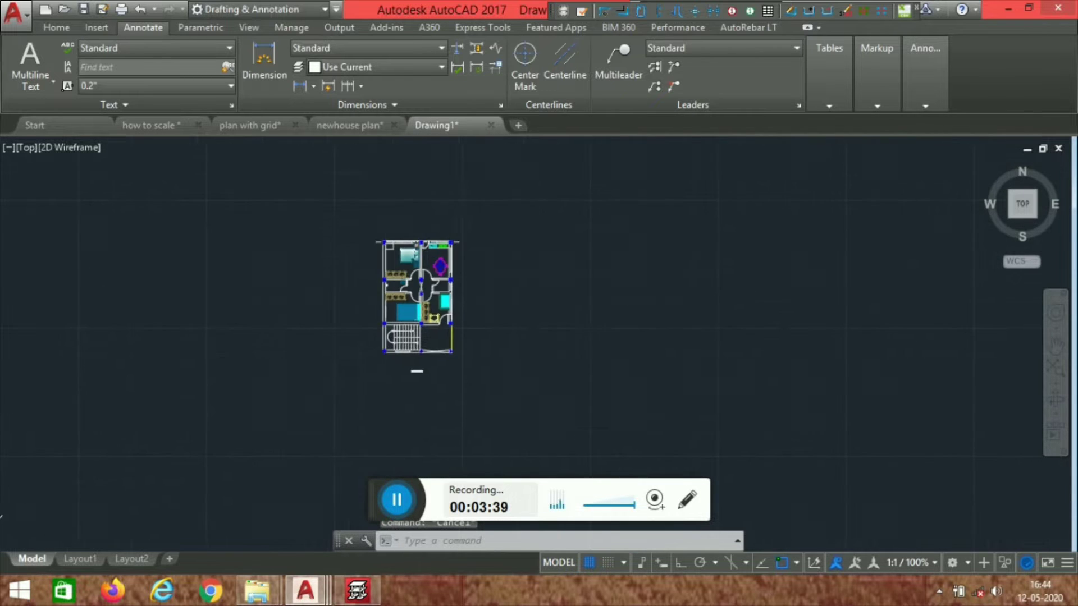
Step: Move the whole ground floor plan from the outer bottom corner of its southwest column to 0,0
scroll(433, 380, up, 3)
scroll(356, 330, up, 8)
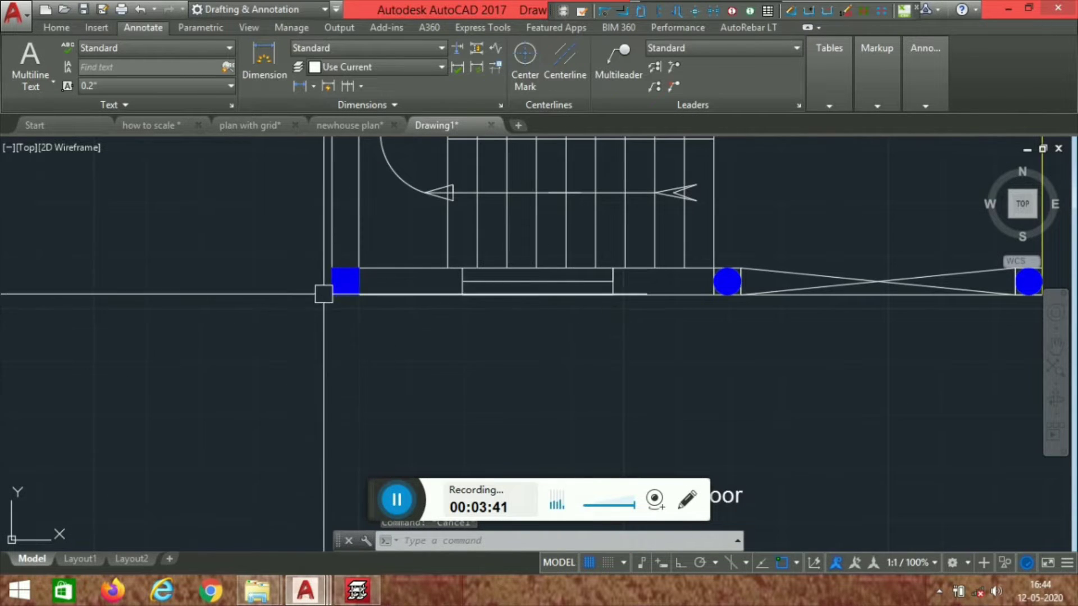
scroll(427, 331, down, 5)
middle_drag(548, 220, 527, 284)
scroll(540, 317, down, 7)
middle_drag(549, 346, 560, 347)
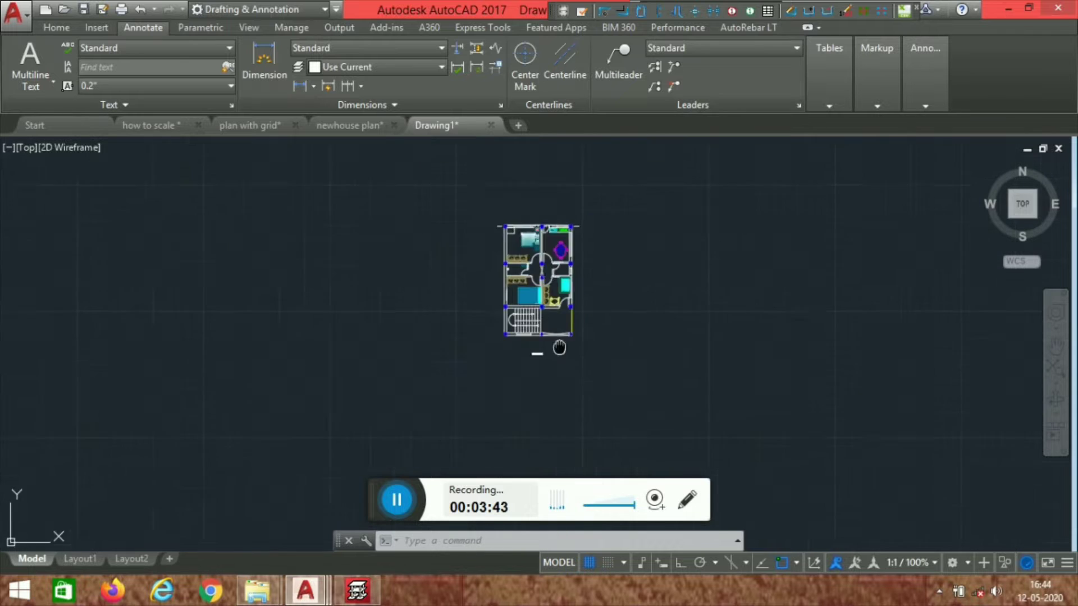
click(337, 408)
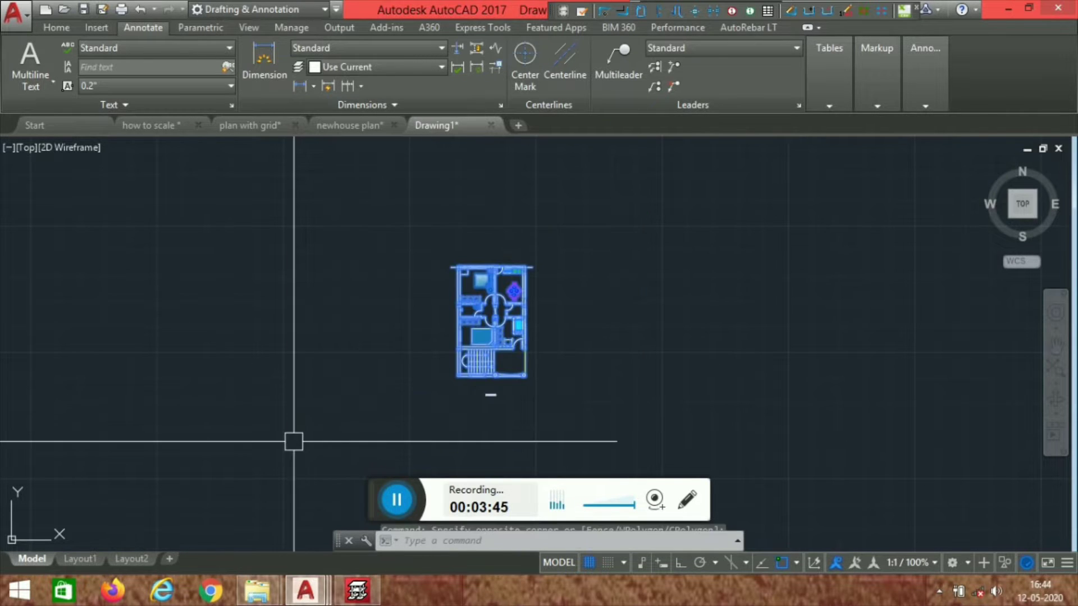
text(m)
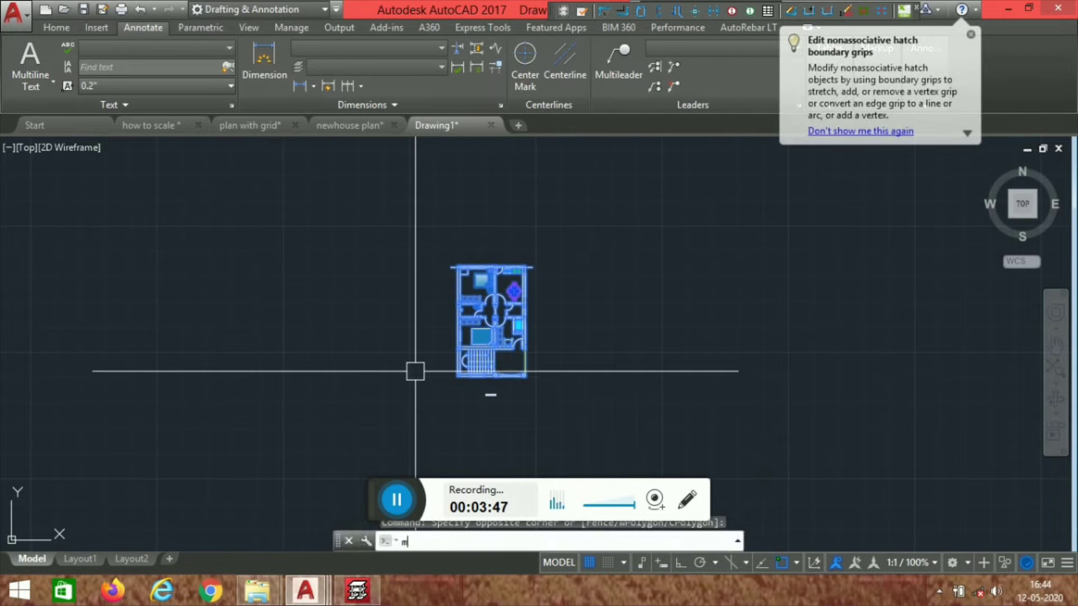
text(ove)
key(Return)
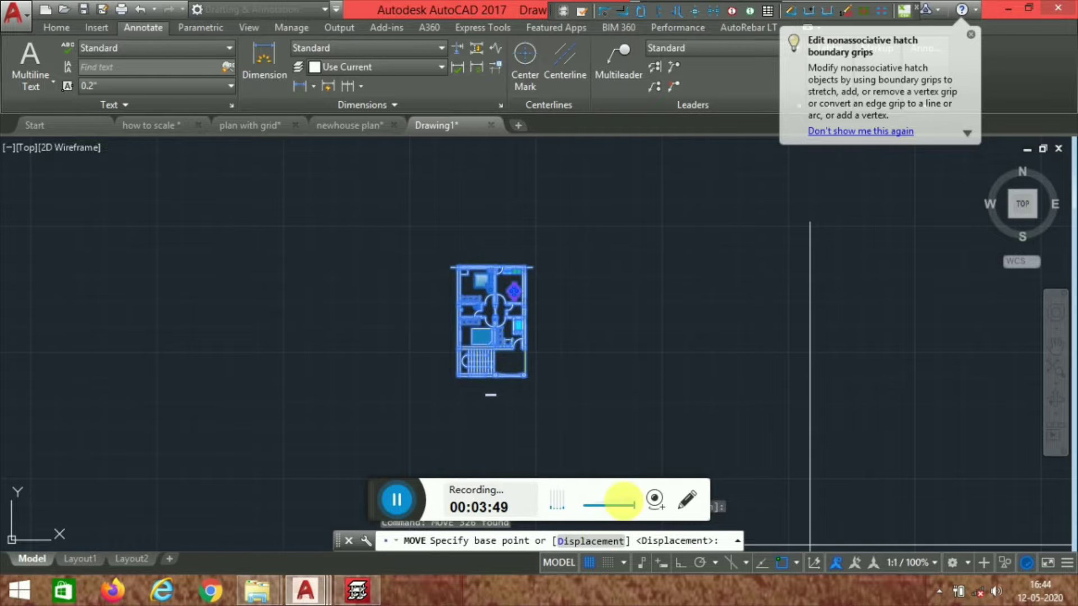
scroll(491, 393, up, 3)
scroll(397, 338, up, 10)
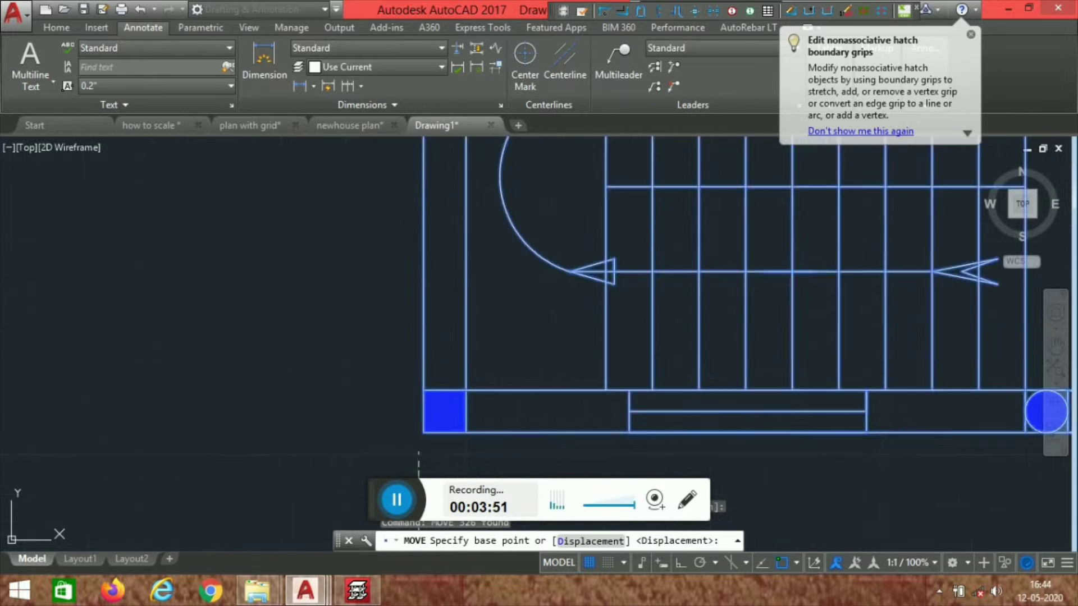
click(428, 414)
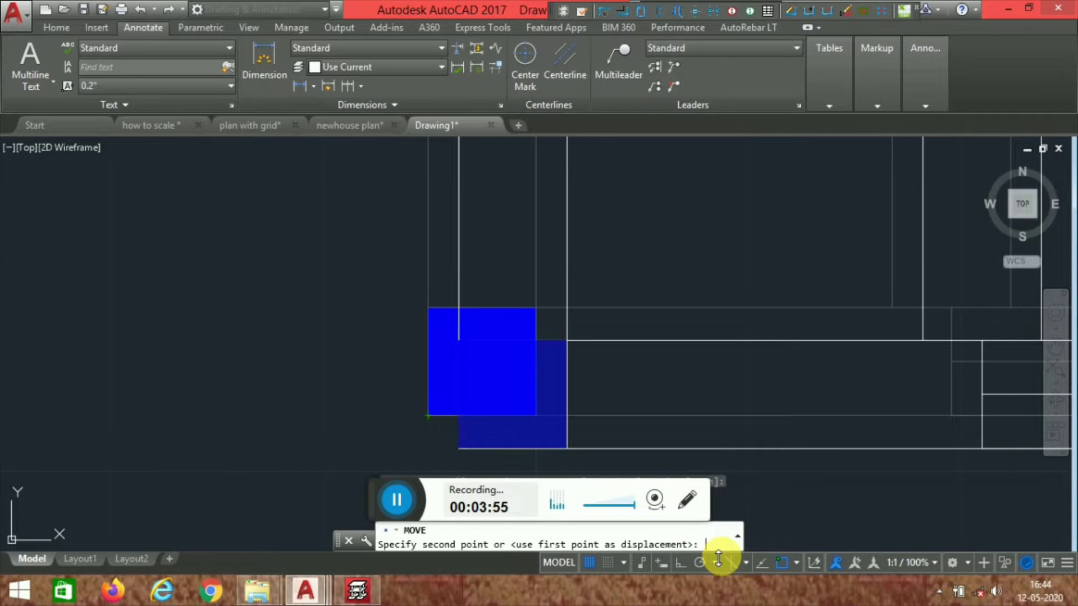
text(0,0)
key(Return)
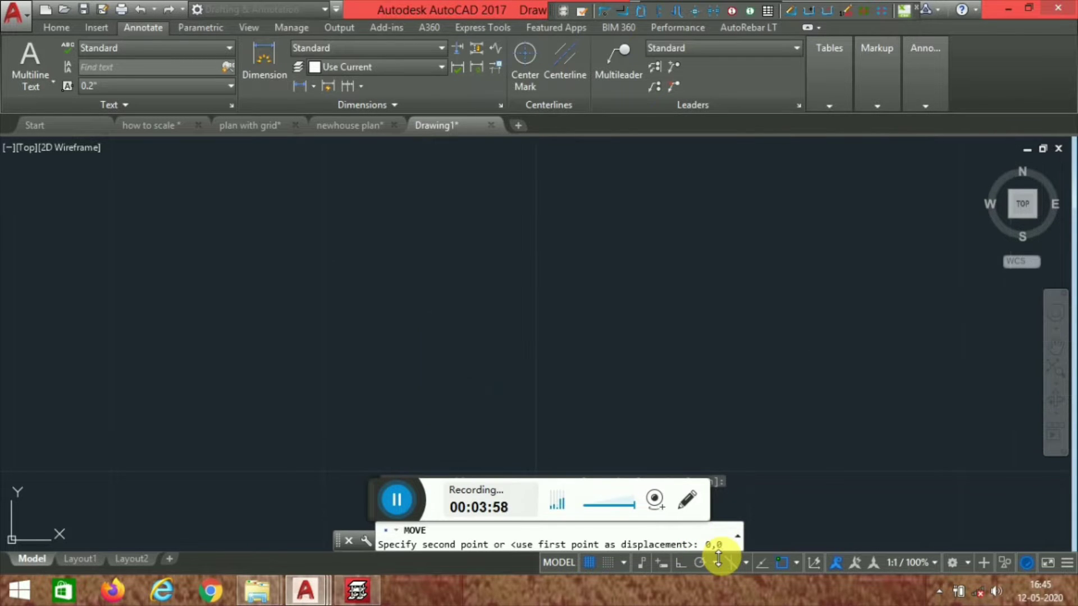
Step: Check the position of the plan's southwest column corner against the drawing origin
middle_click(433, 397)
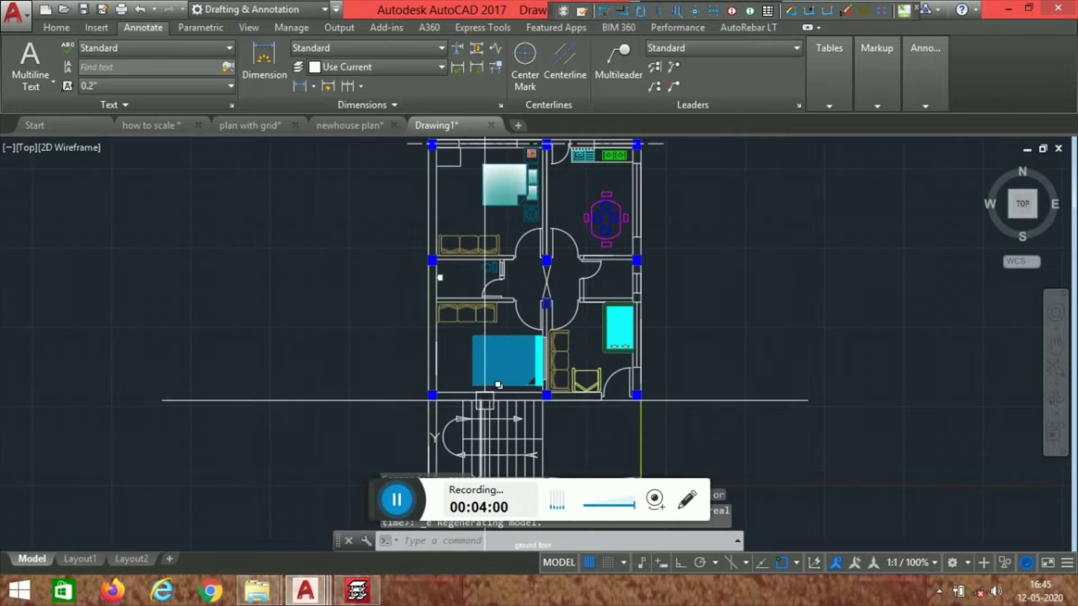
scroll(553, 308, down, 3)
scroll(507, 378, up, 8)
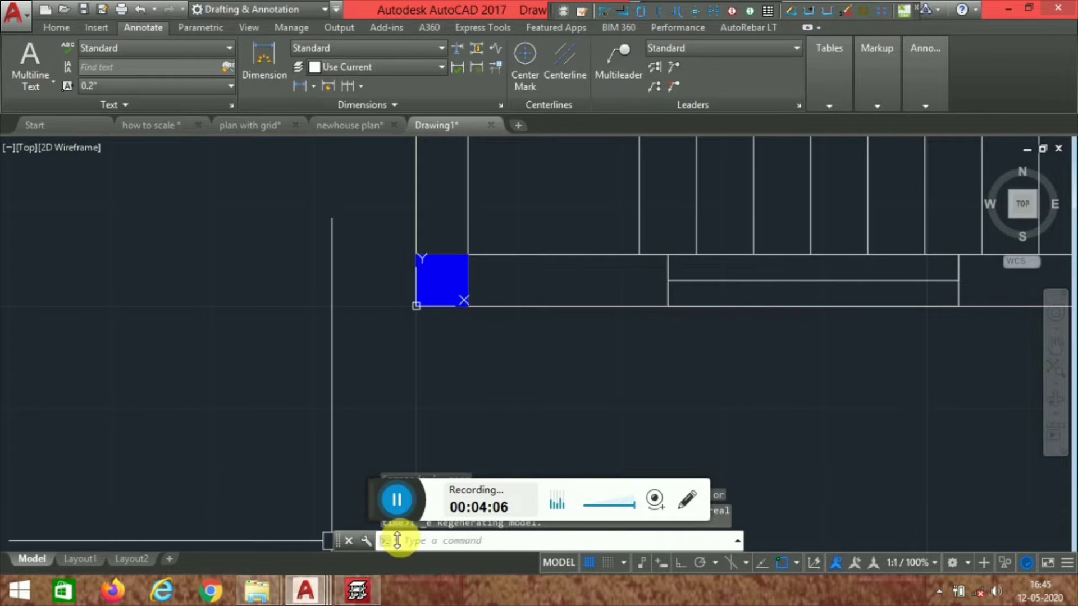
scroll(429, 365, down, 8)
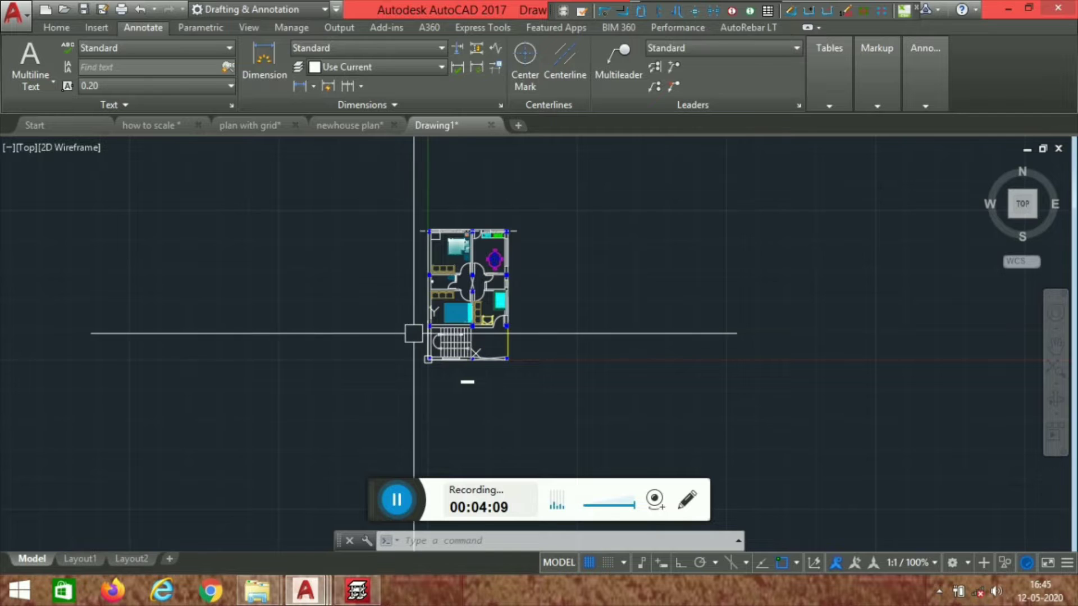
scroll(414, 332, up, 4)
scroll(525, 339, down, 2)
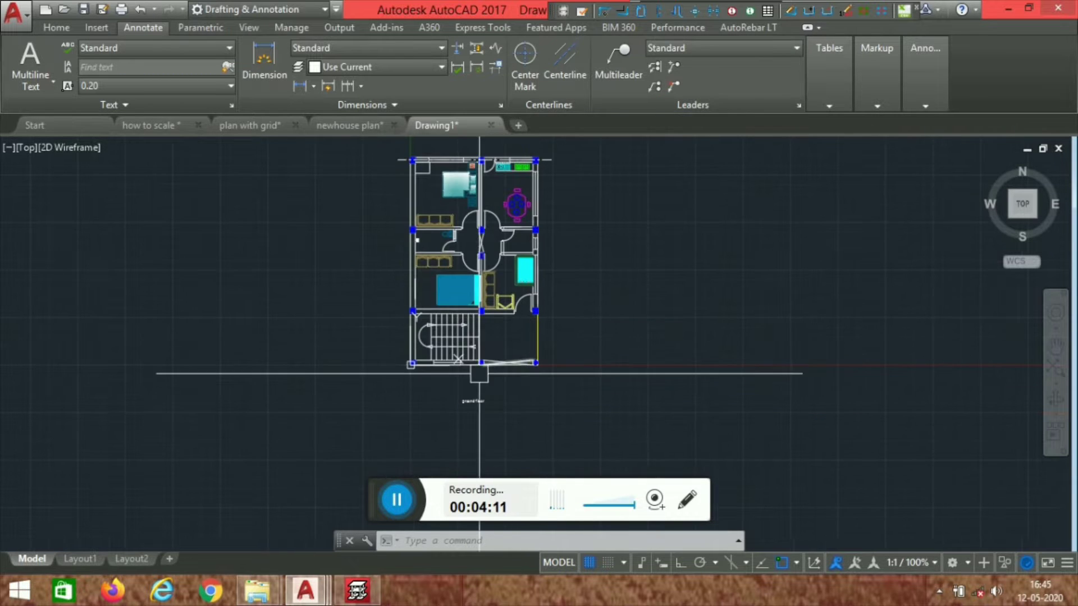
scroll(380, 361, up, 5)
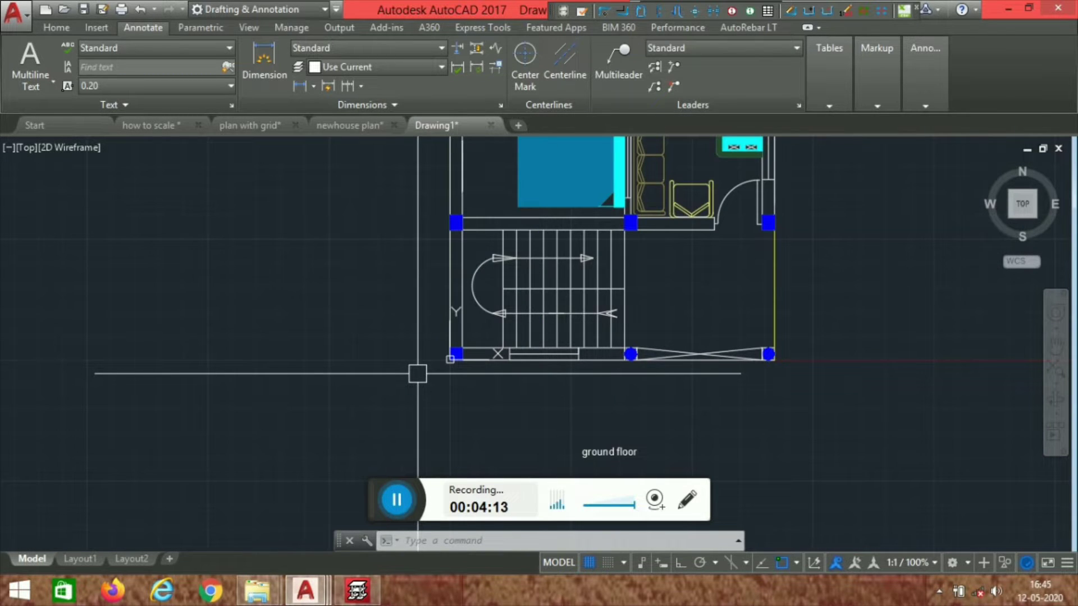
key(ctrl+s)
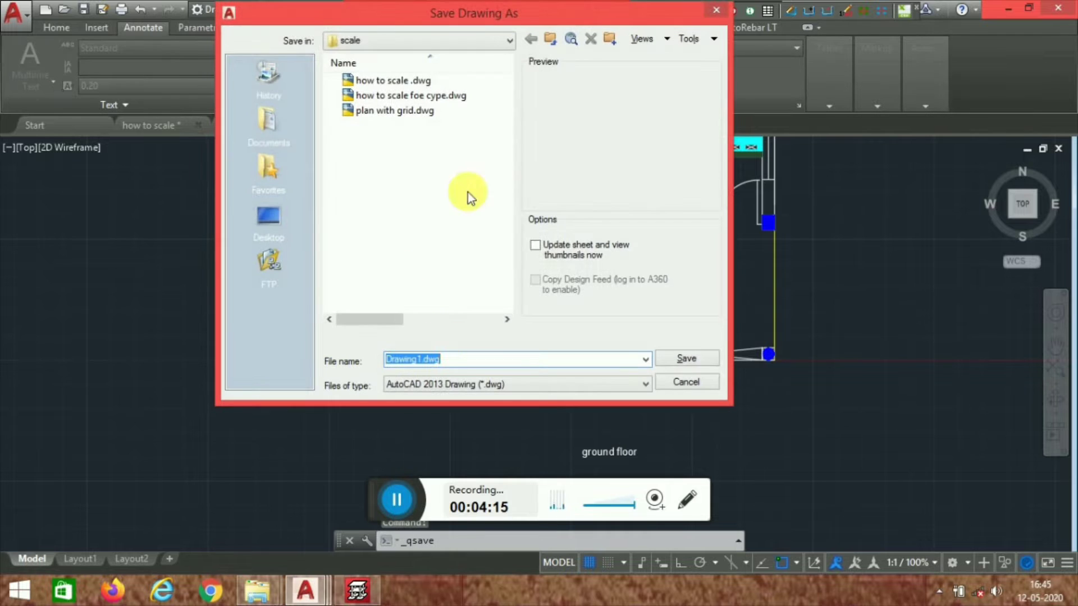
click(284, 246)
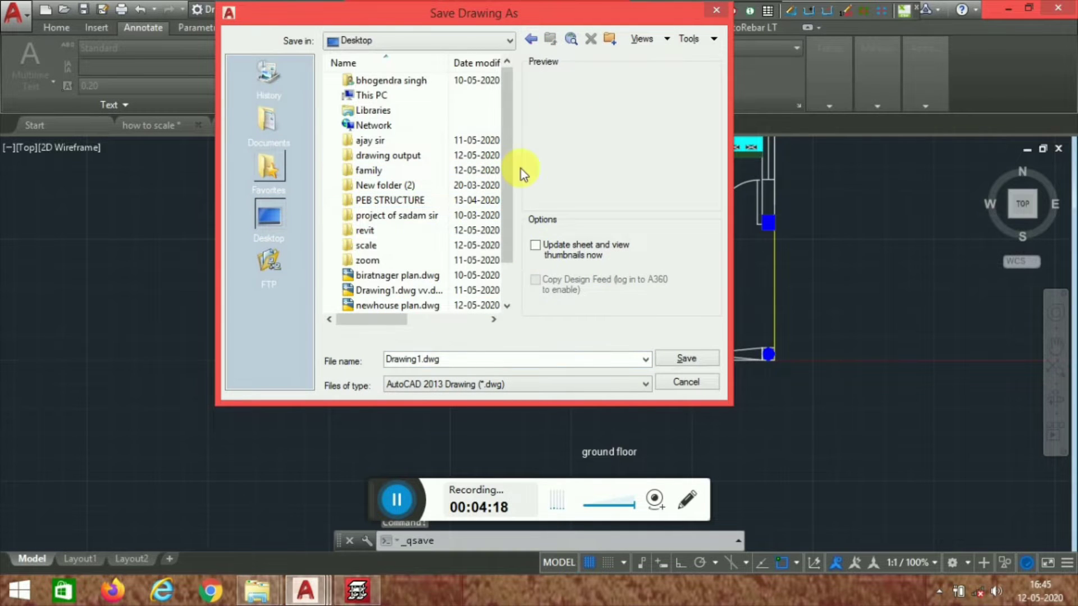
click(695, 384)
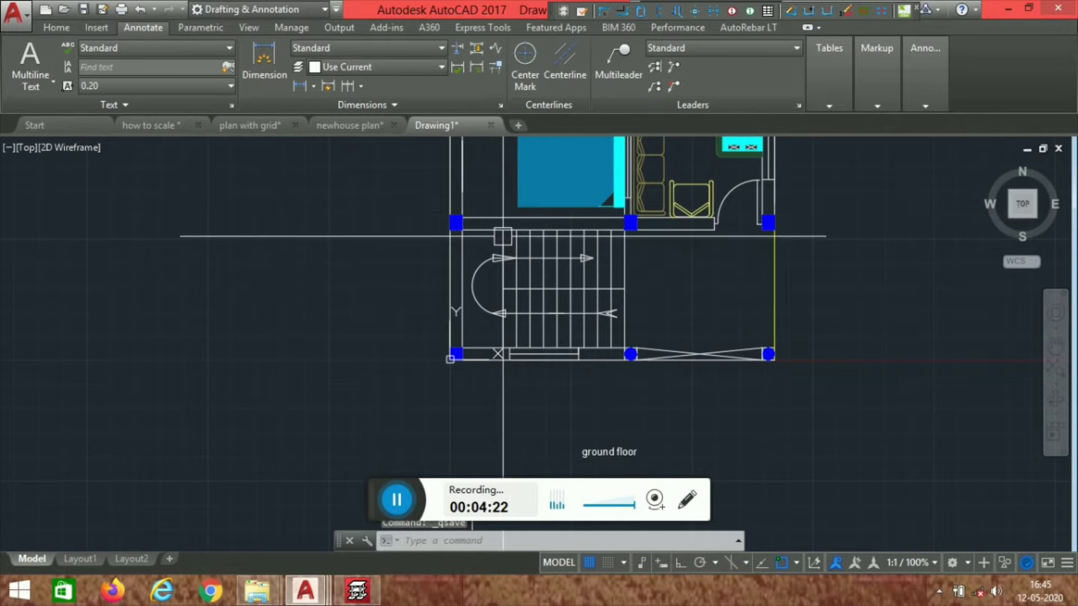
Step: Switch to the "plan with grid" drawing and examine the grid centerlines running through its columns and walls
middle_drag(621, 253, 361, 376)
scroll(548, 270, down, 4)
middle_drag(551, 277, 516, 389)
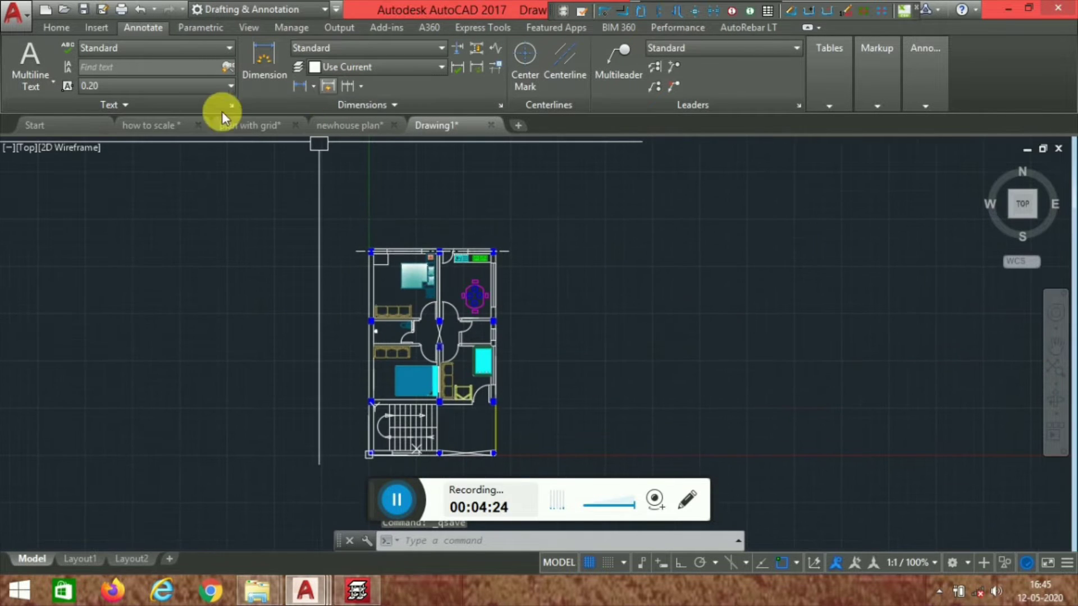
click(247, 125)
scroll(329, 230, up, 8)
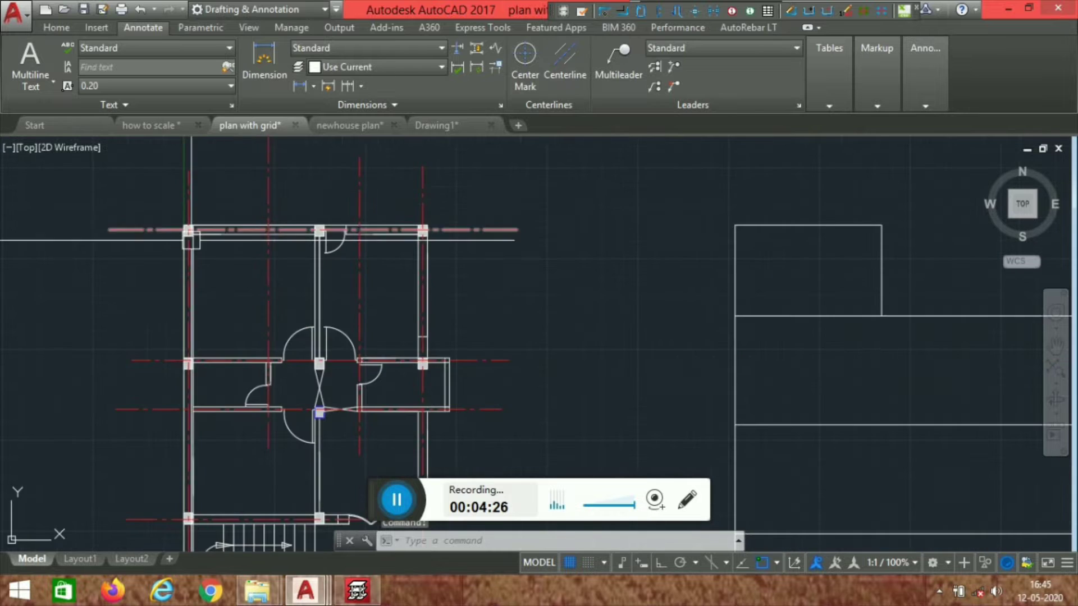
scroll(423, 289, down, 8)
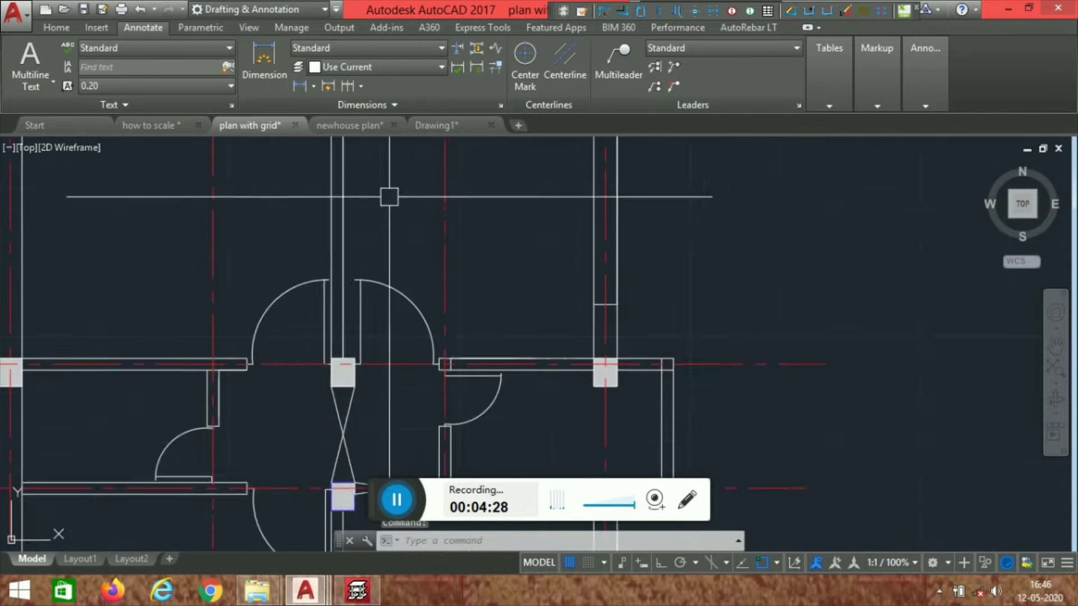
Step: Examine the storey height dimensions on the building elevation beside the grid plan
scroll(682, 362, up, 4)
scroll(660, 224, up, 1)
middle_drag(423, 232, 690, 388)
scroll(533, 228, down, 1)
scroll(707, 279, up, 1)
scroll(706, 279, up, 1)
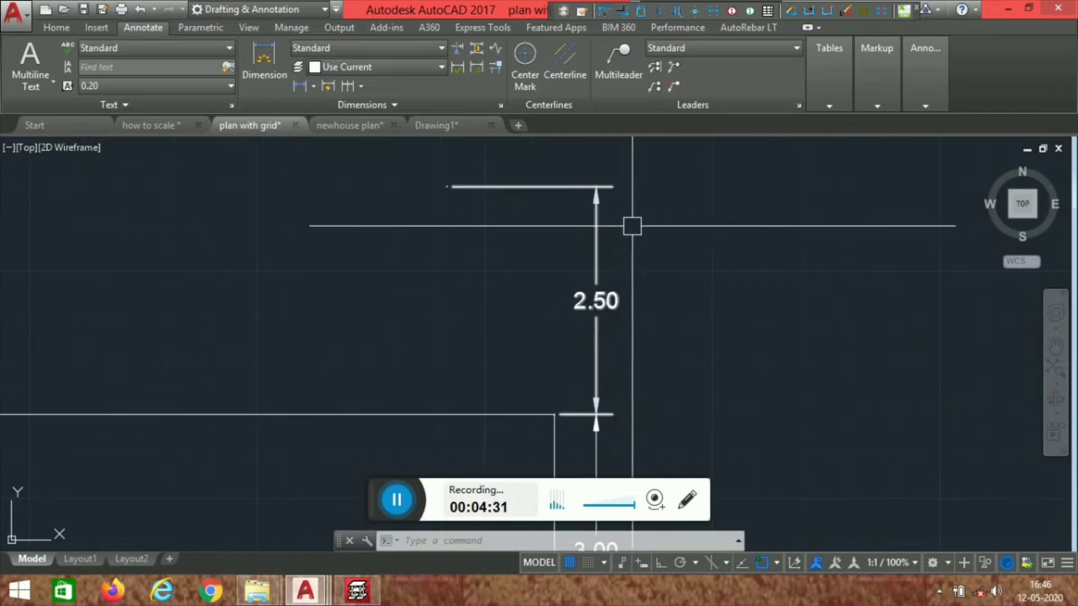
scroll(613, 414, down, 2)
scroll(608, 229, up, 1)
scroll(609, 229, down, 2)
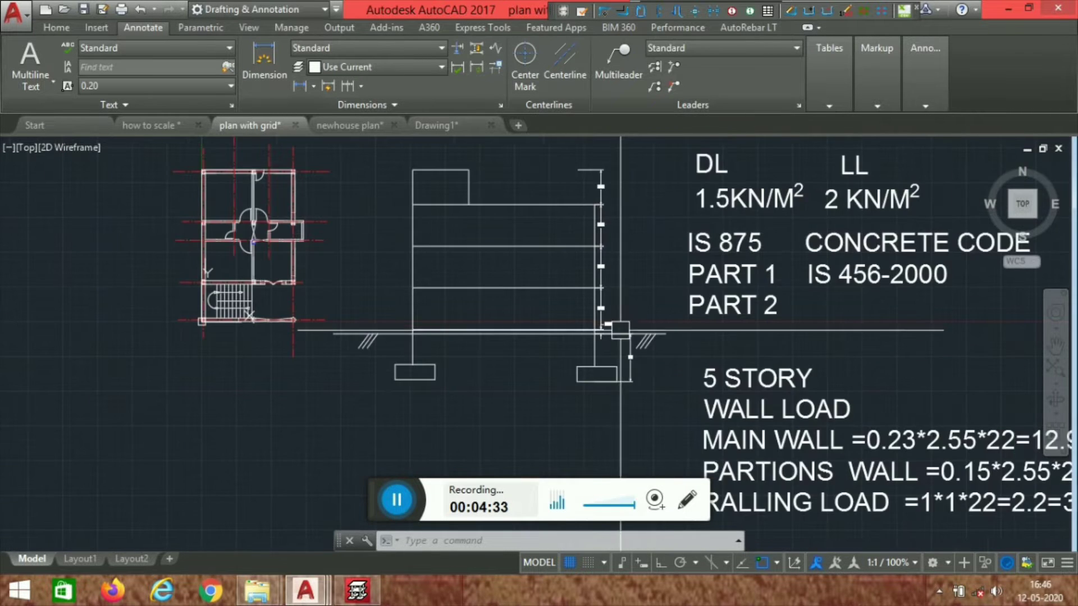
scroll(601, 180, up, 2)
scroll(593, 193, down, 3)
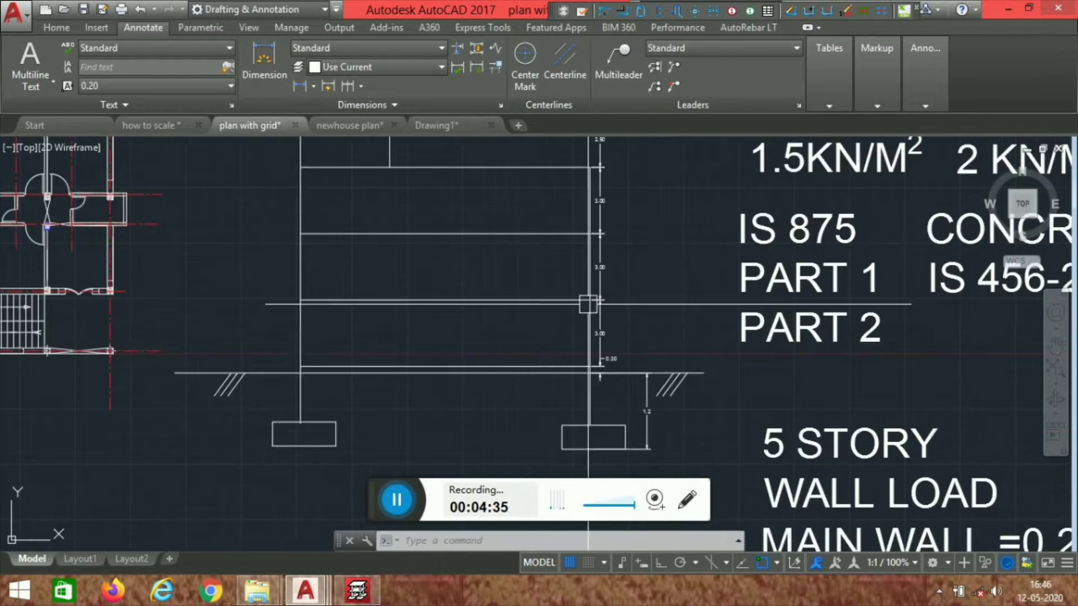
scroll(506, 236, up, 1)
scroll(505, 264, down, 3)
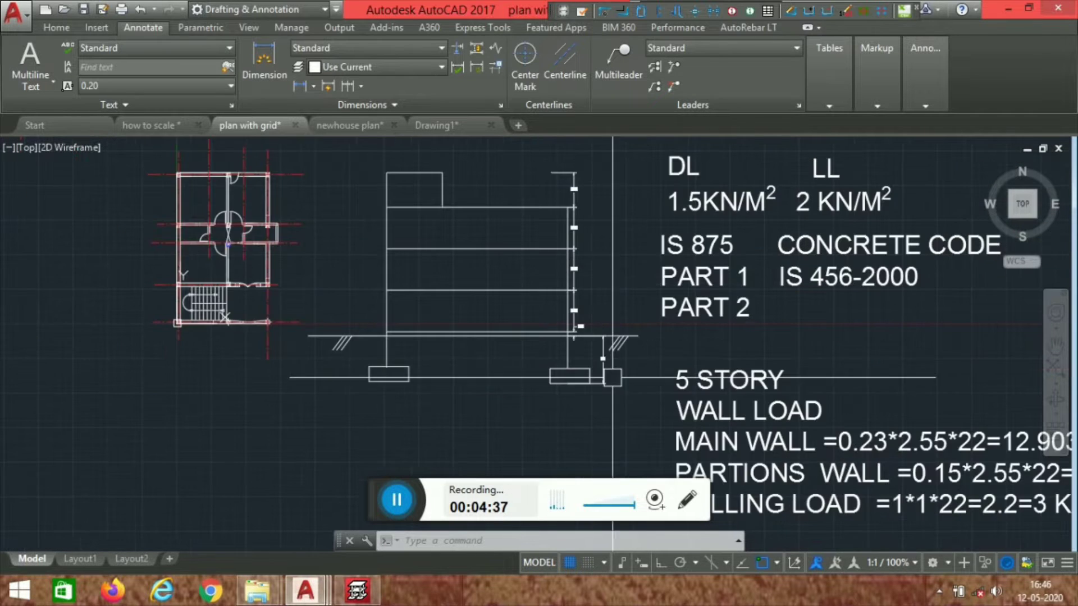
Step: Examine the plinth height and footing depth dimensions at the base of the elevation
scroll(595, 315, up, 5)
scroll(603, 169, down, 3)
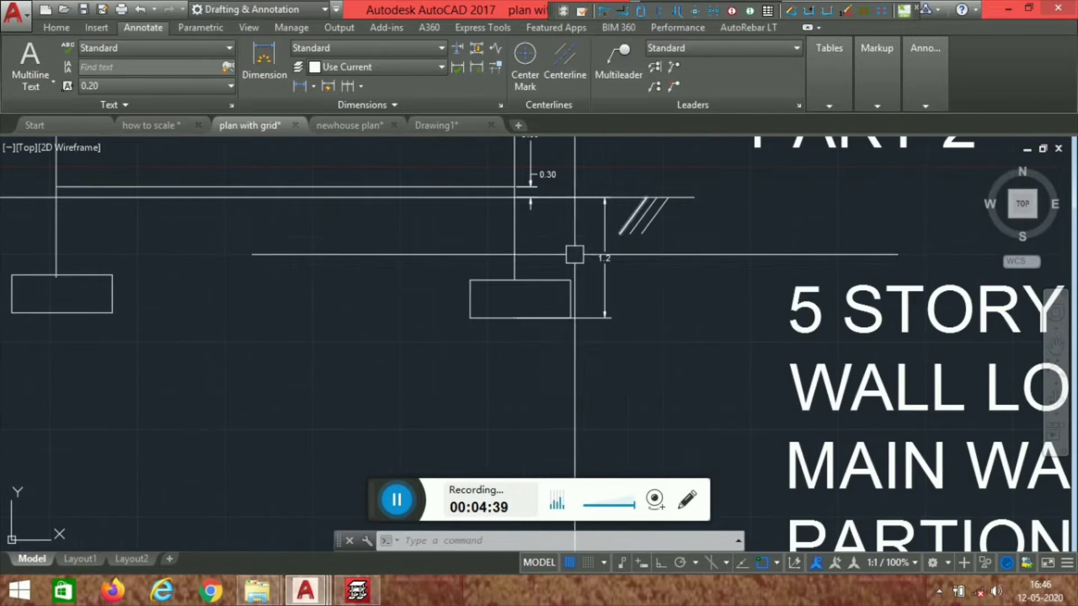
scroll(578, 251, up, 2)
scroll(634, 256, down, 3)
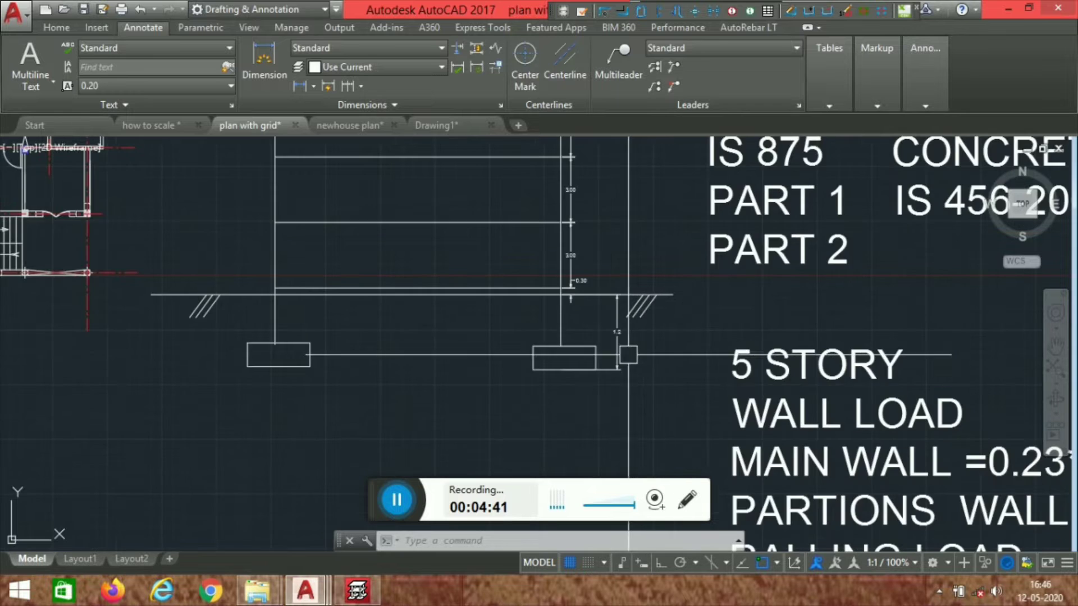
scroll(592, 288, up, 3)
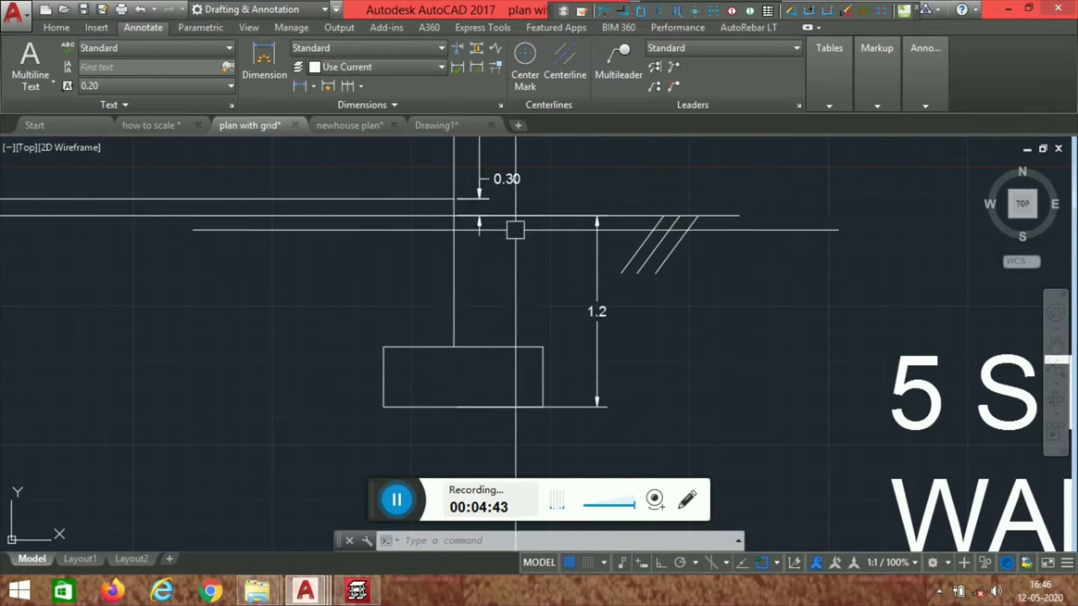
Step: Review the DL and LL load values and the design code notes beside the elevation
scroll(515, 228, down, 3)
middle_drag(485, 308, 476, 438)
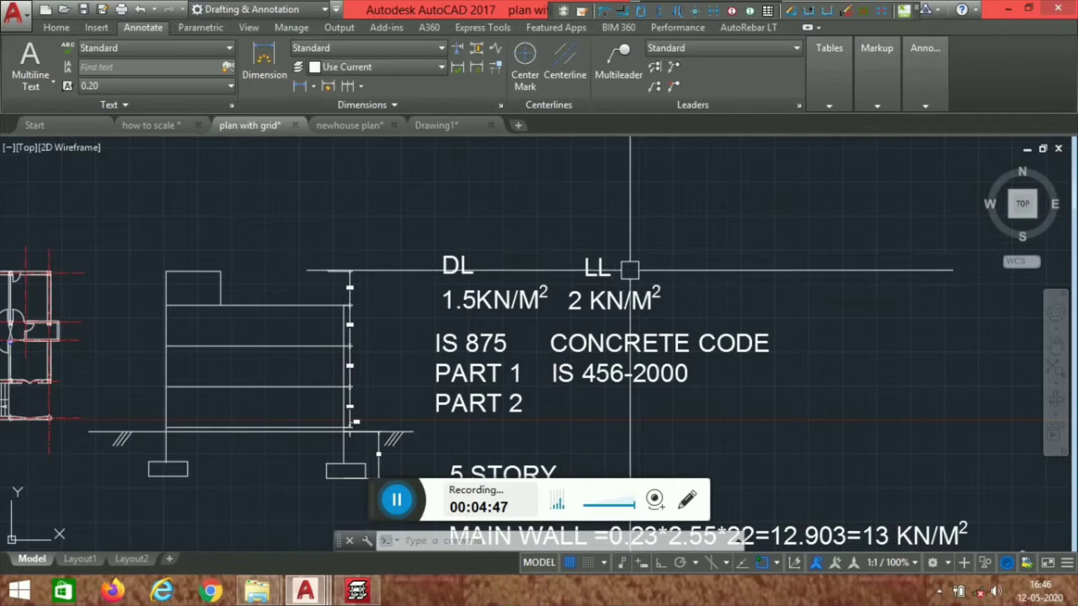
scroll(409, 313, up, 4)
scroll(525, 257, down, 2)
middle_drag(622, 310, 576, 322)
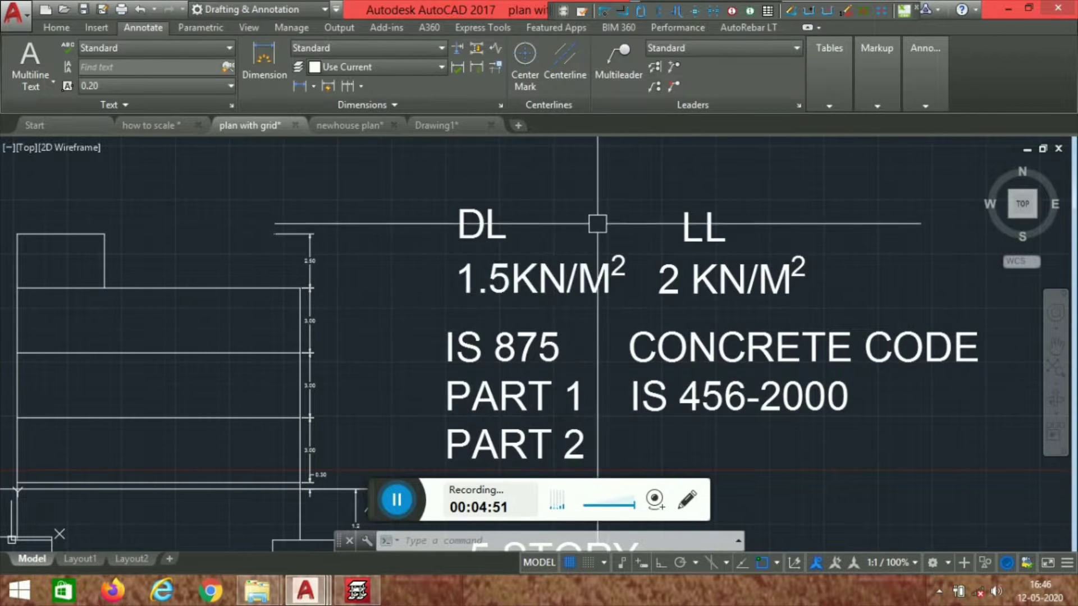
Step: Examine the dead and live load notes again, together with the loading and concrete design codes beneath them
scroll(606, 242, down, 2)
scroll(482, 292, down, 1)
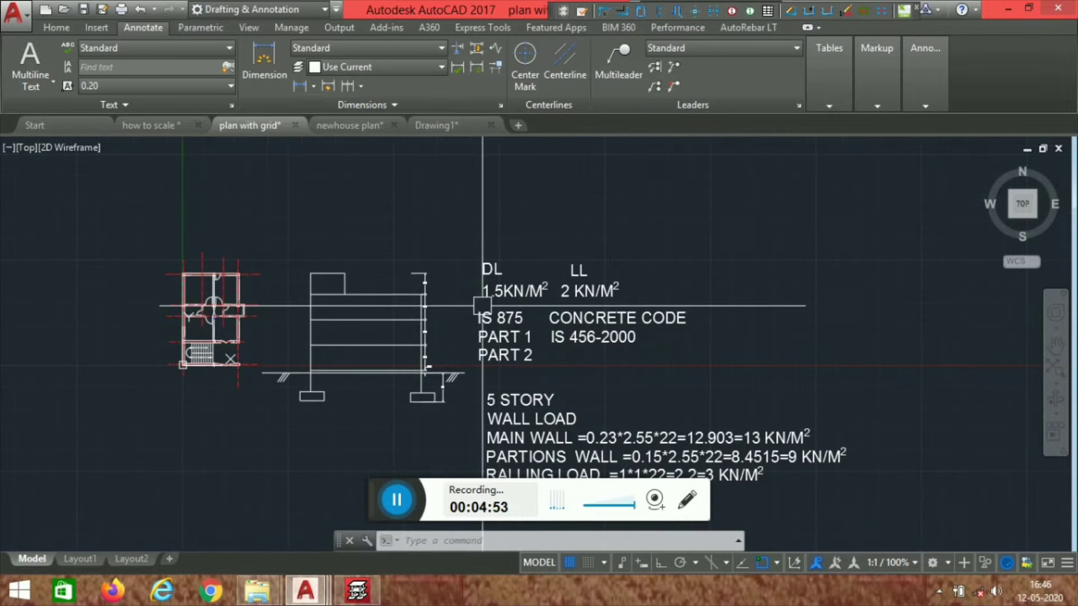
scroll(478, 285, up, 1)
scroll(579, 283, up, 3)
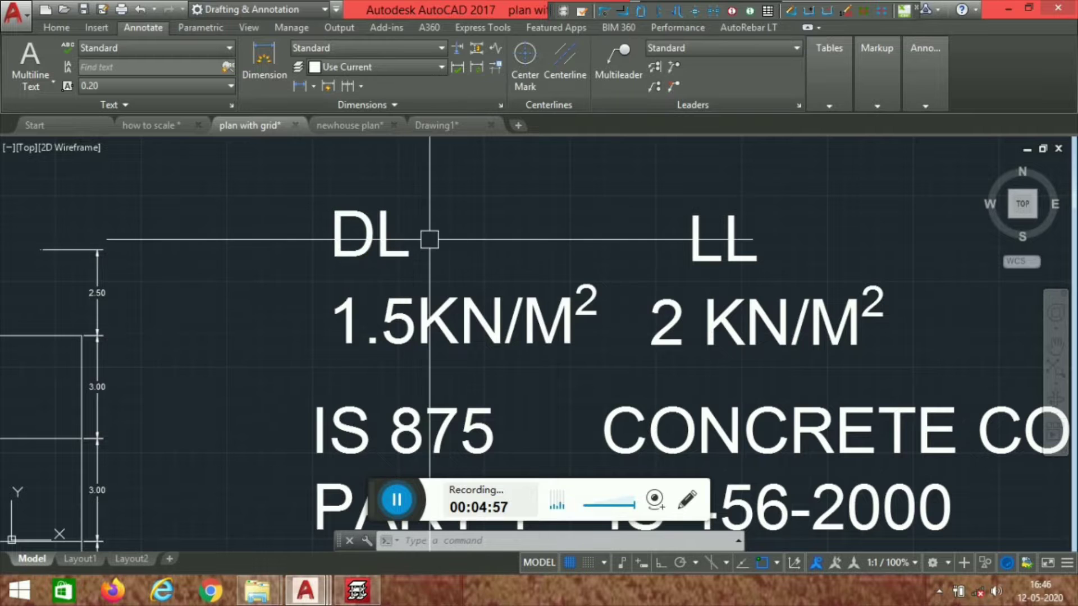
scroll(455, 236, down, 2)
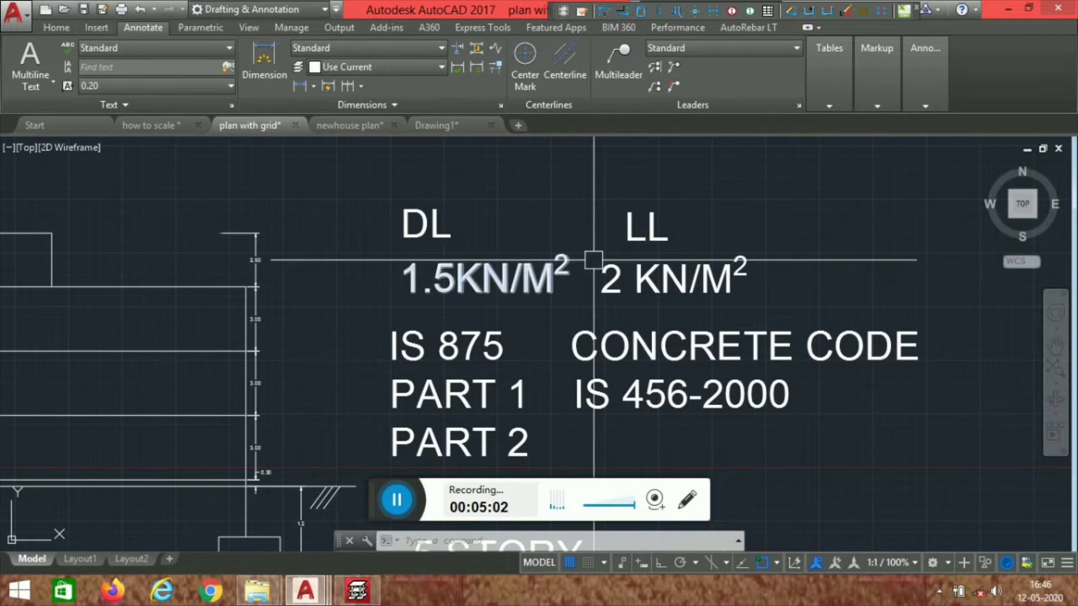
scroll(627, 221, down, 2)
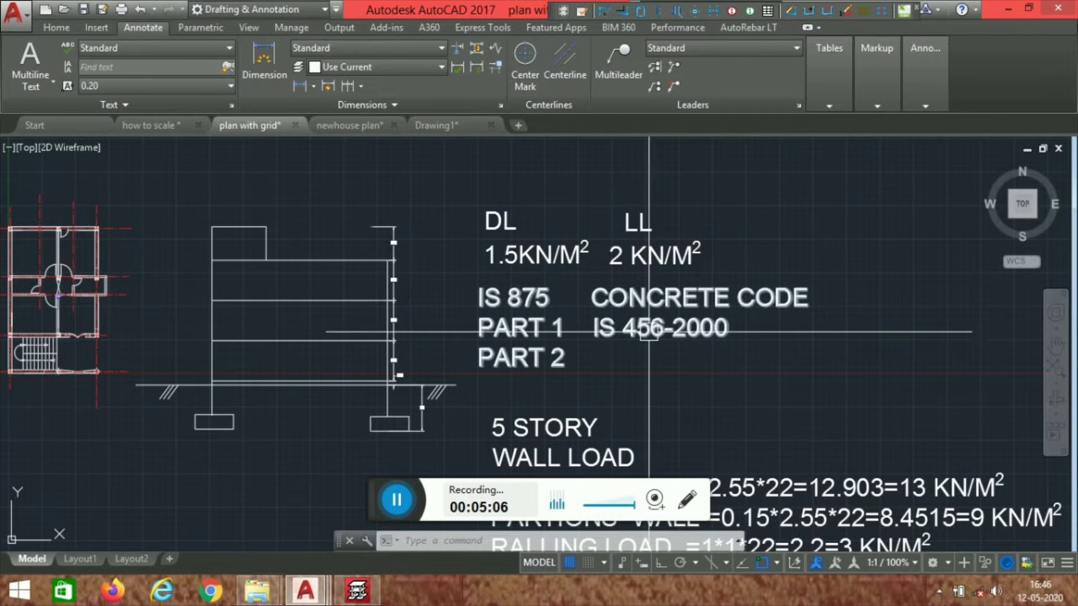
scroll(589, 337, down, 3)
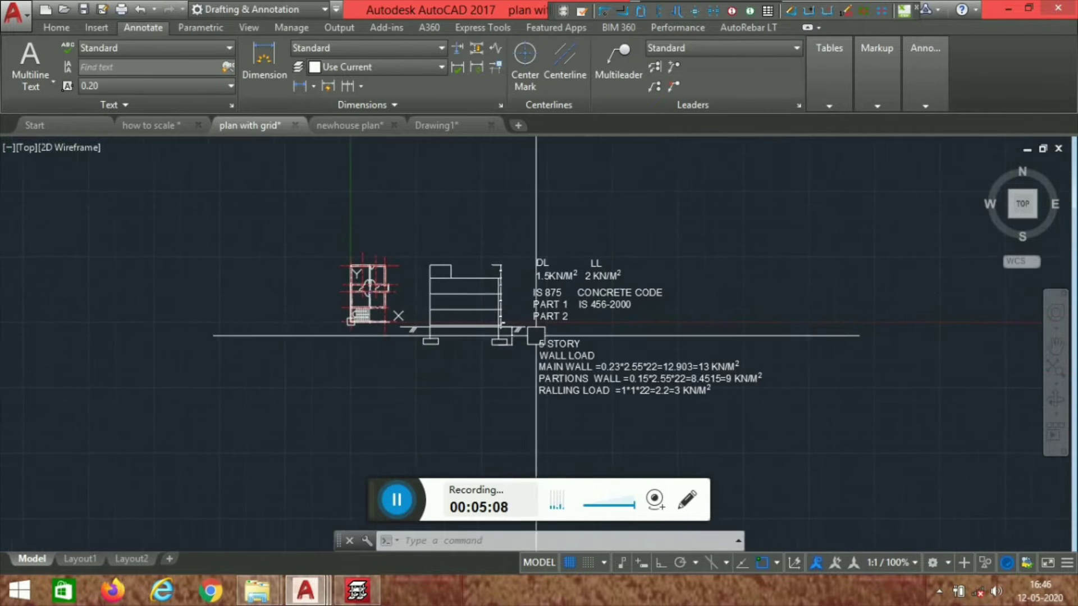
Step: Examine the story and wall load notes below the design codes, along with the elevation and grid plan beside them
scroll(621, 361, up, 4)
scroll(625, 361, down, 2)
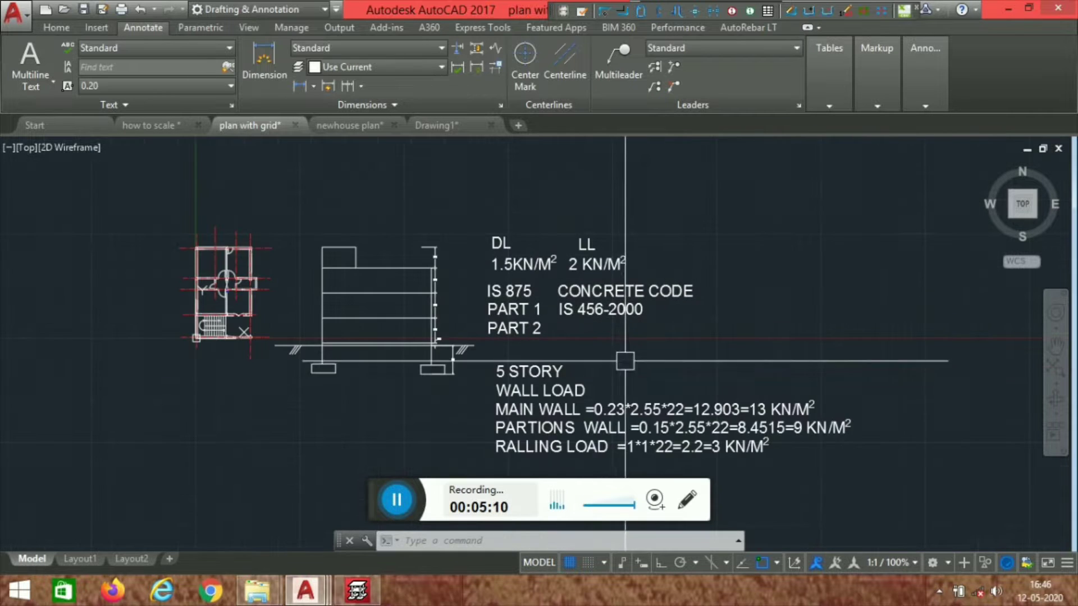
middle_drag(624, 361, 606, 274)
scroll(484, 297, up, 2)
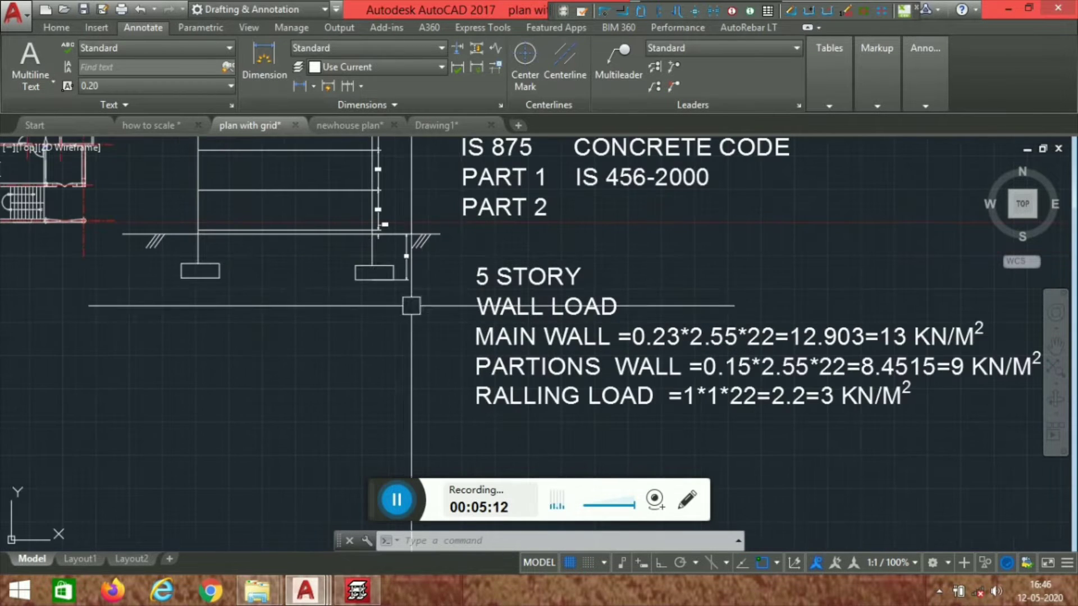
scroll(412, 306, down, 1)
scroll(396, 315, down, 1)
scroll(389, 321, up, 2)
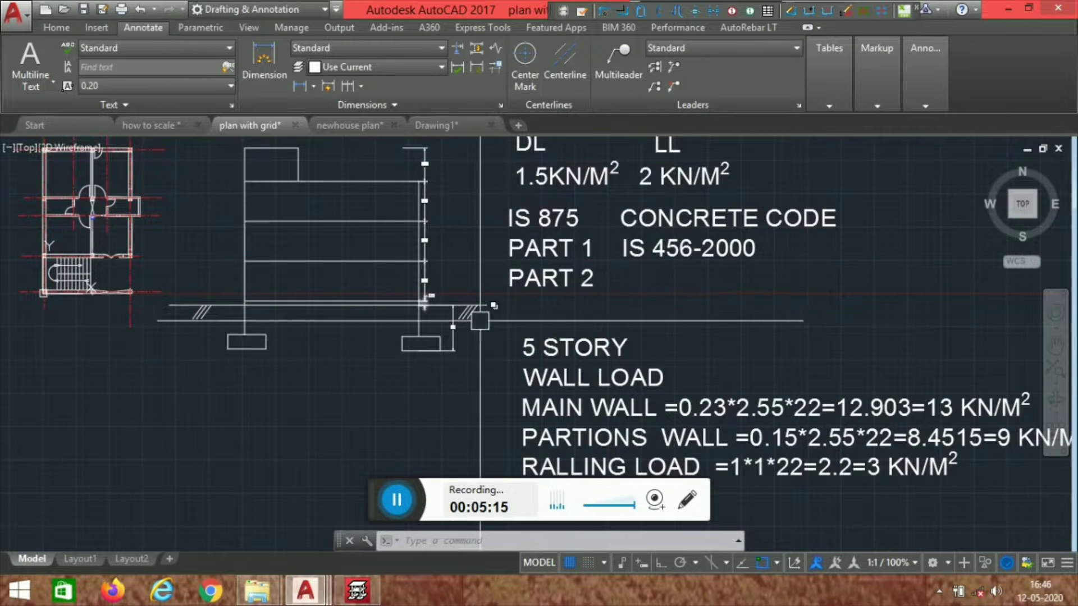
middle_drag(480, 320, 492, 374)
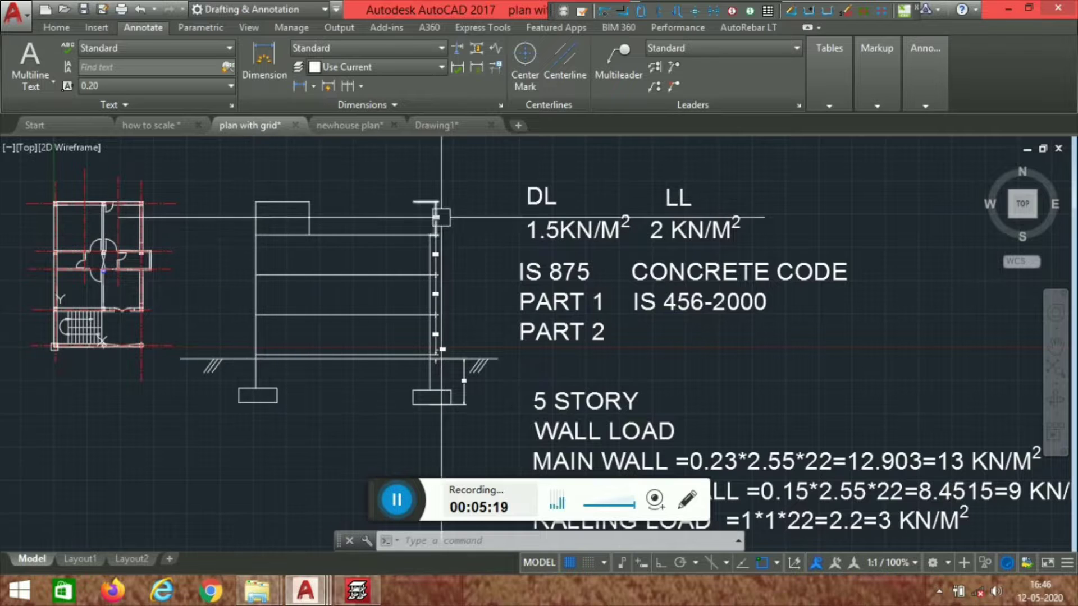
scroll(542, 169, down, 3)
scroll(342, 279, up, 3)
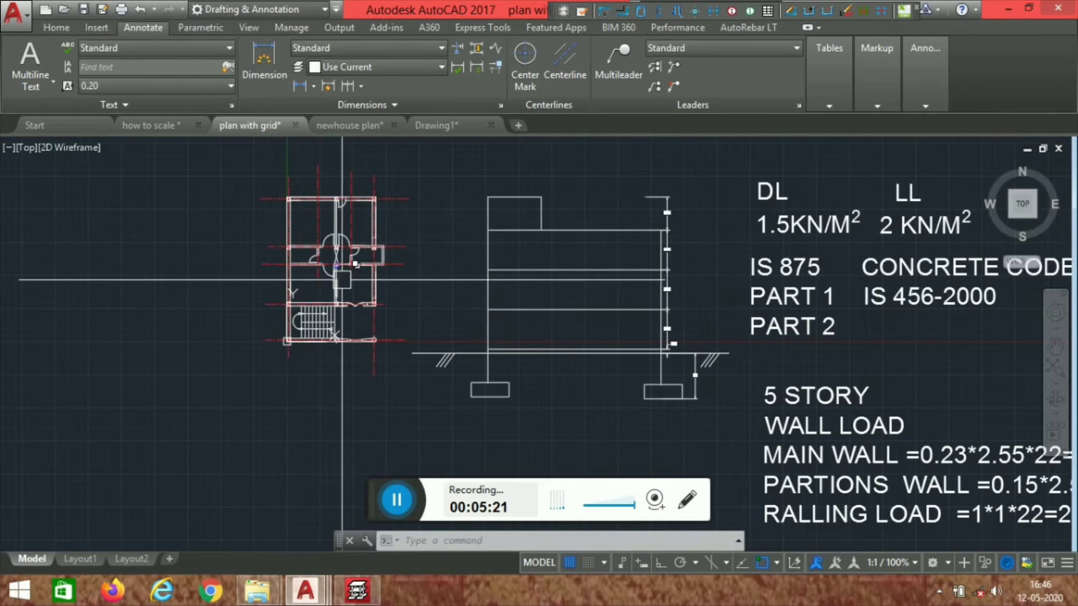
middle_drag(342, 279, 415, 296)
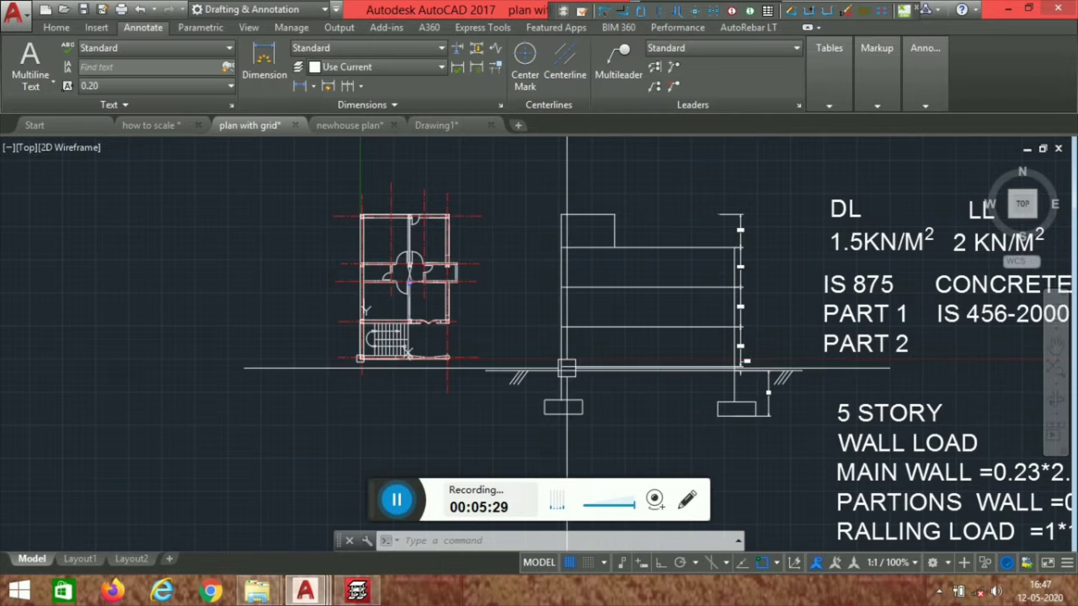
Step: Open the CYPE 2020 launcher, minimize AutoCAD and start CYPECAD
click(940, 592)
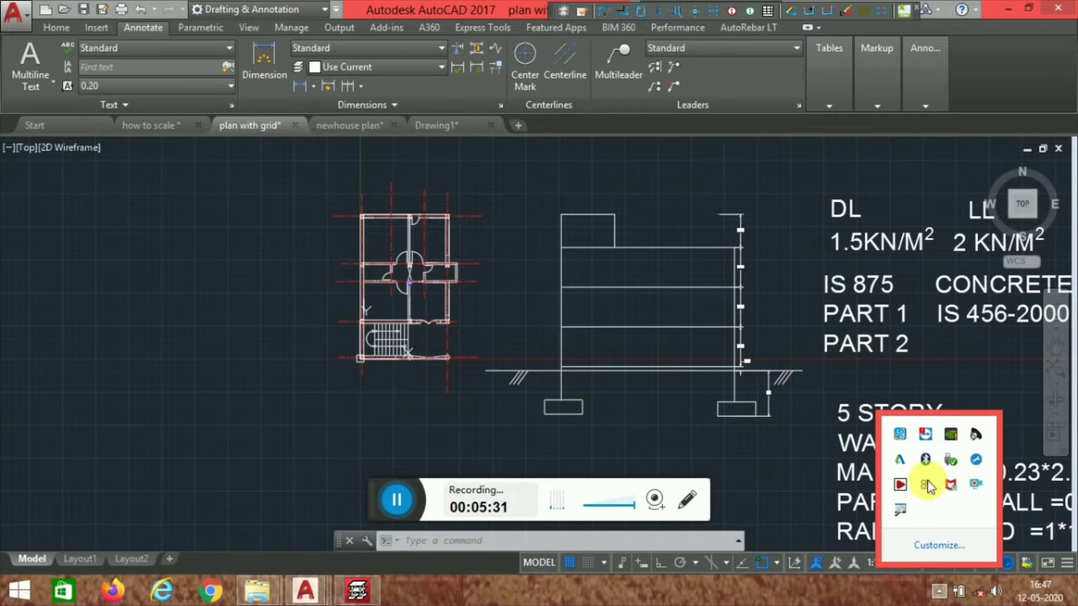
click(900, 485)
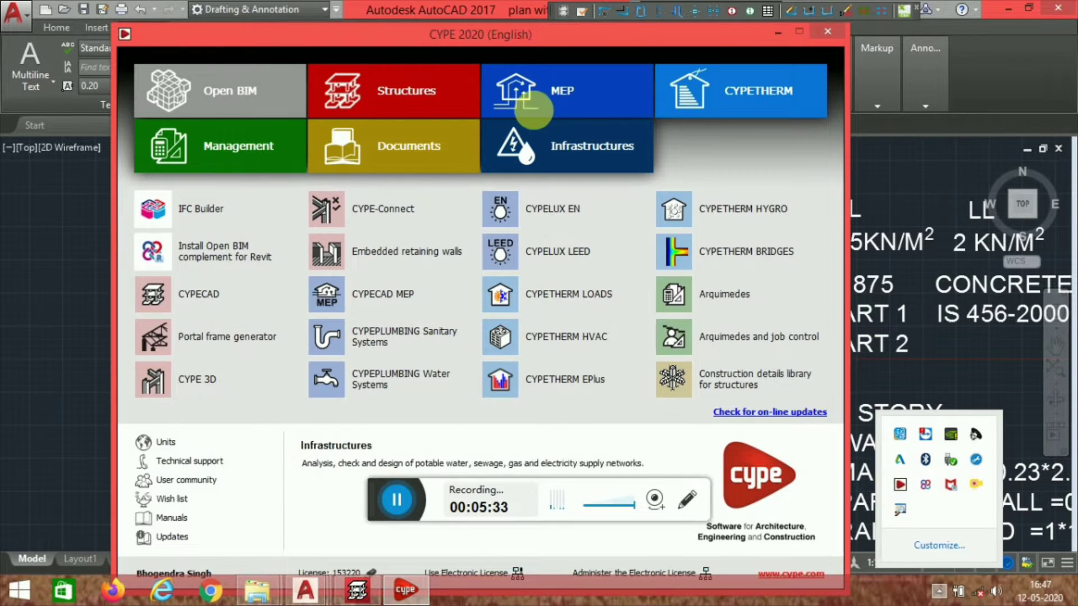
drag(541, 36, 477, 10)
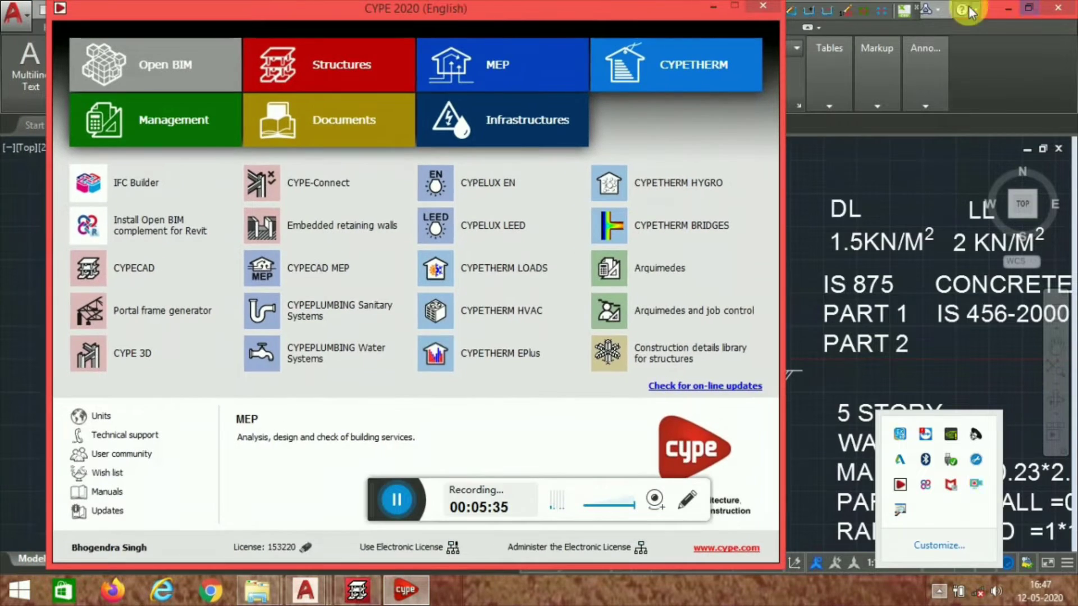
click(1008, 10)
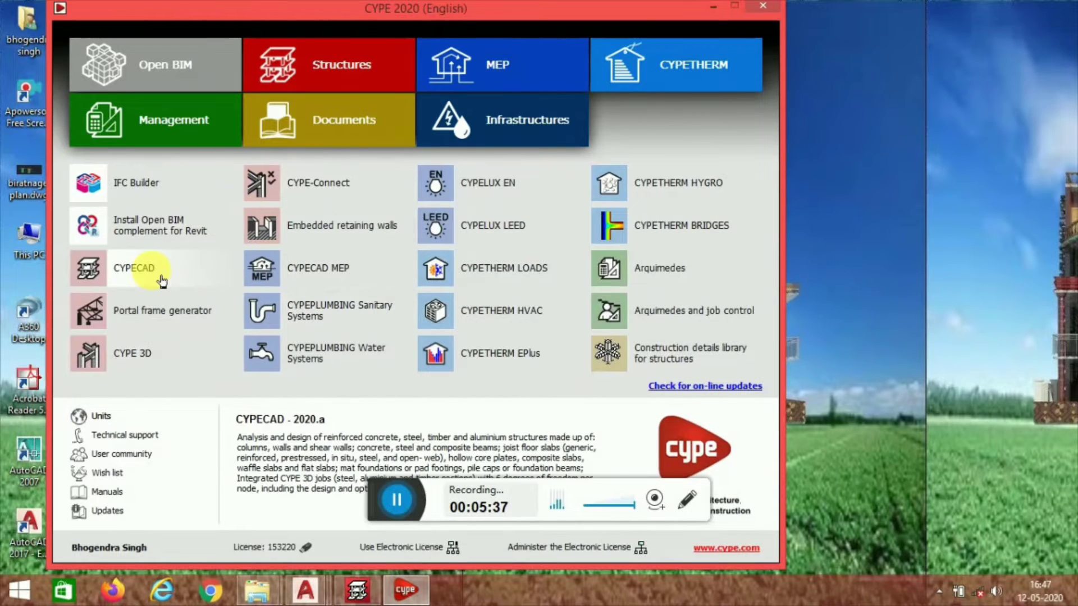
click(177, 291)
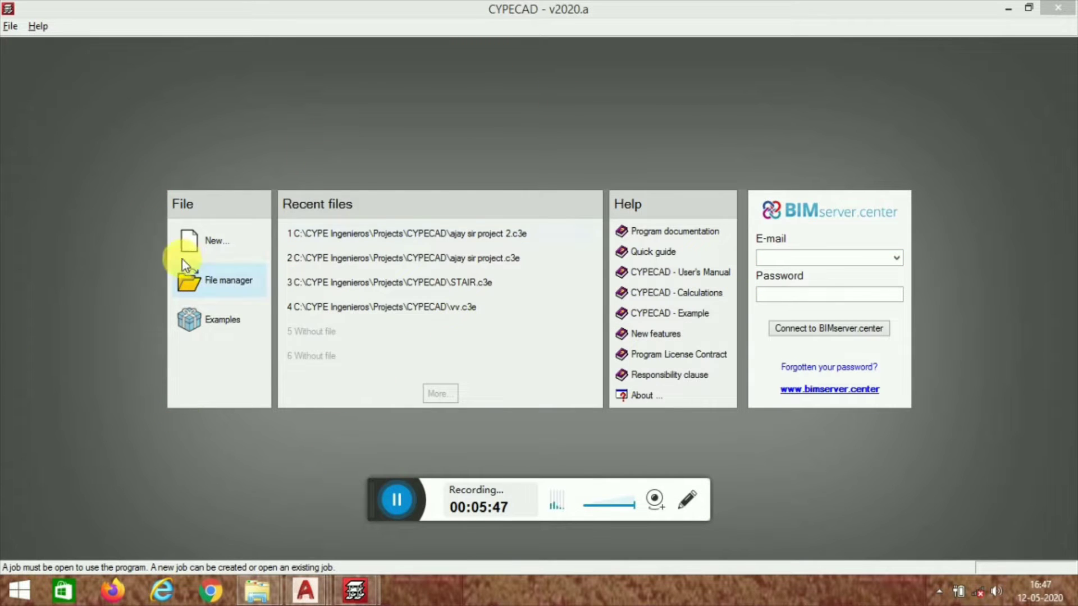
click(220, 240)
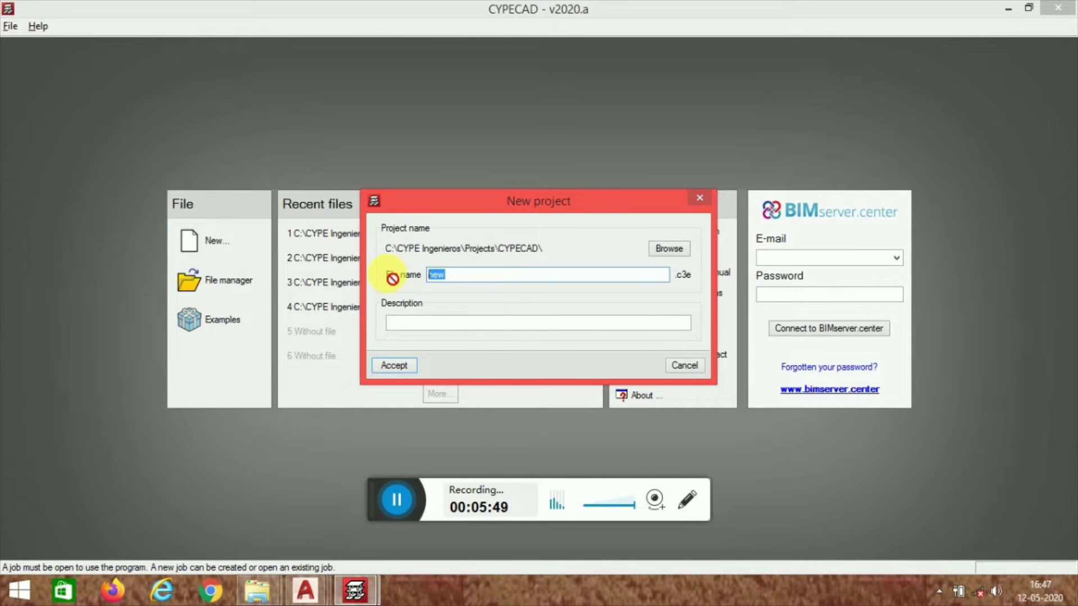
text(bhogendra)
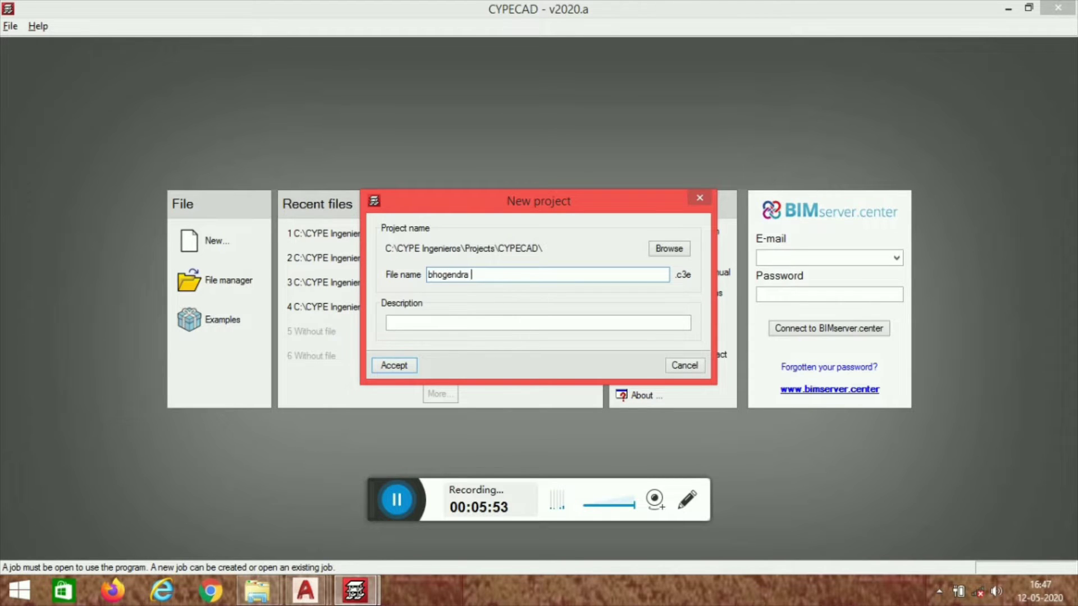
click(402, 367)
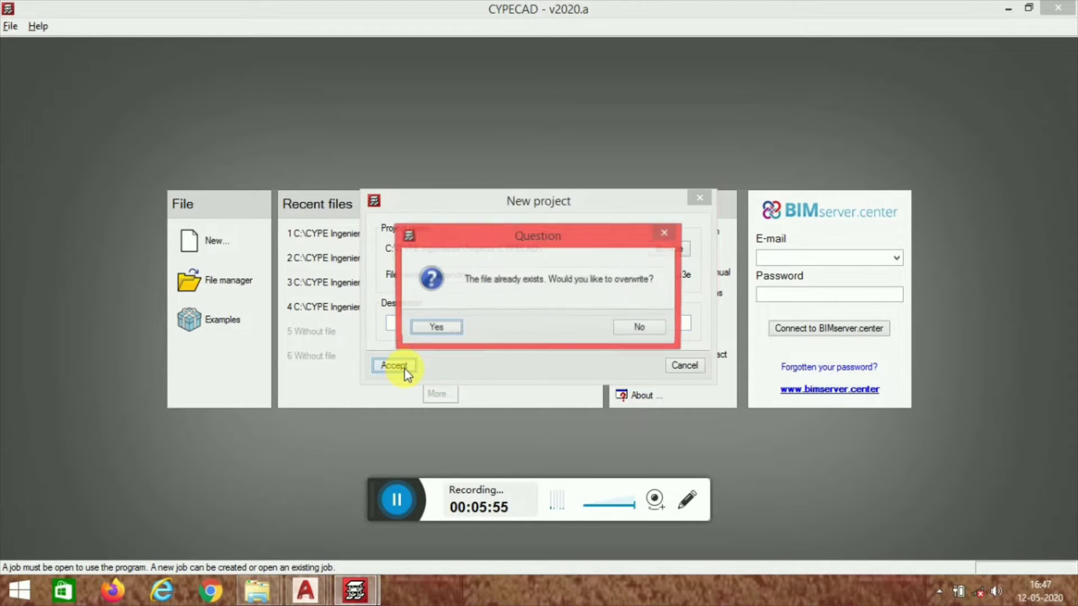
click(458, 325)
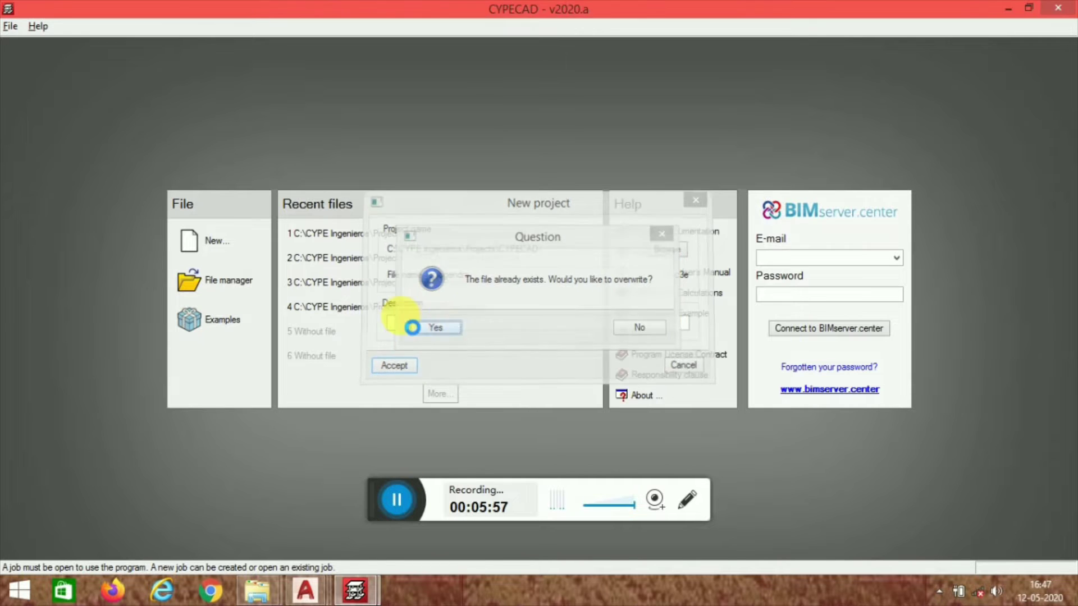
click(646, 326)
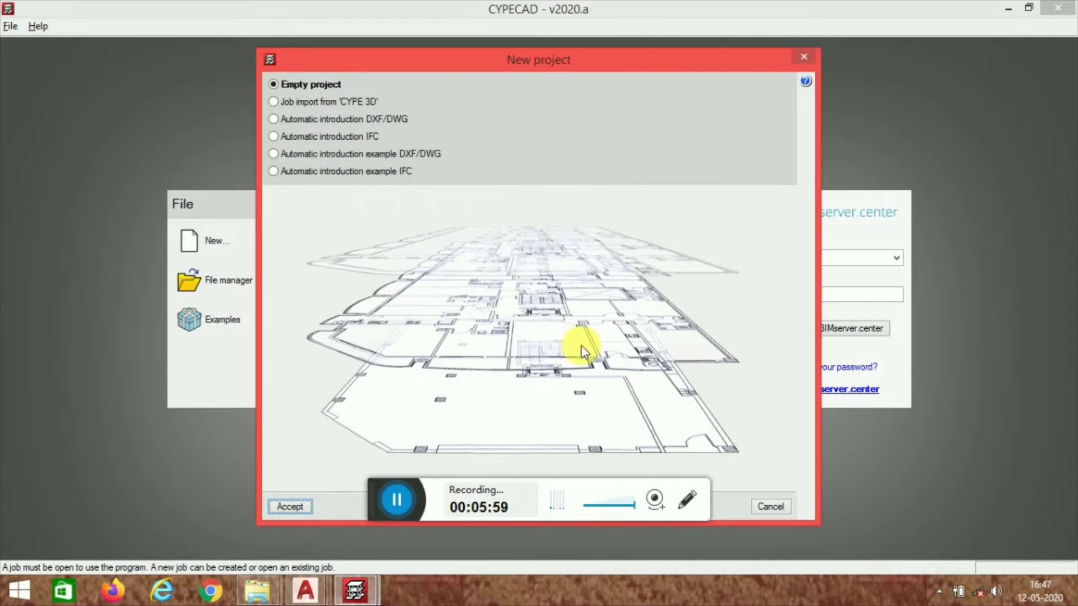
click(804, 61)
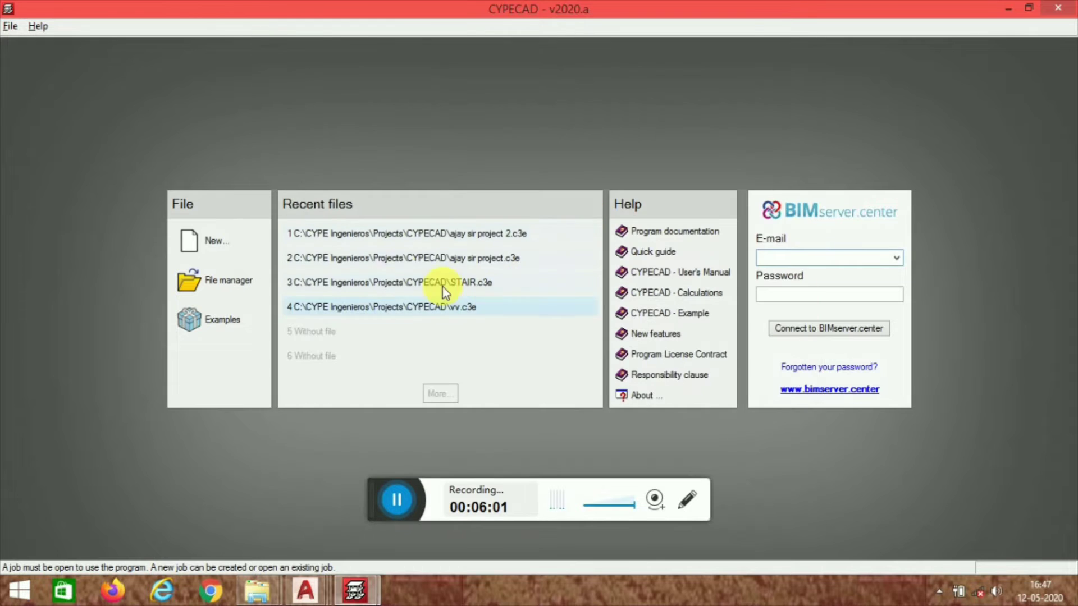
Step: Create an empty project with the file name "new 3", without importing a BIM model
click(206, 240)
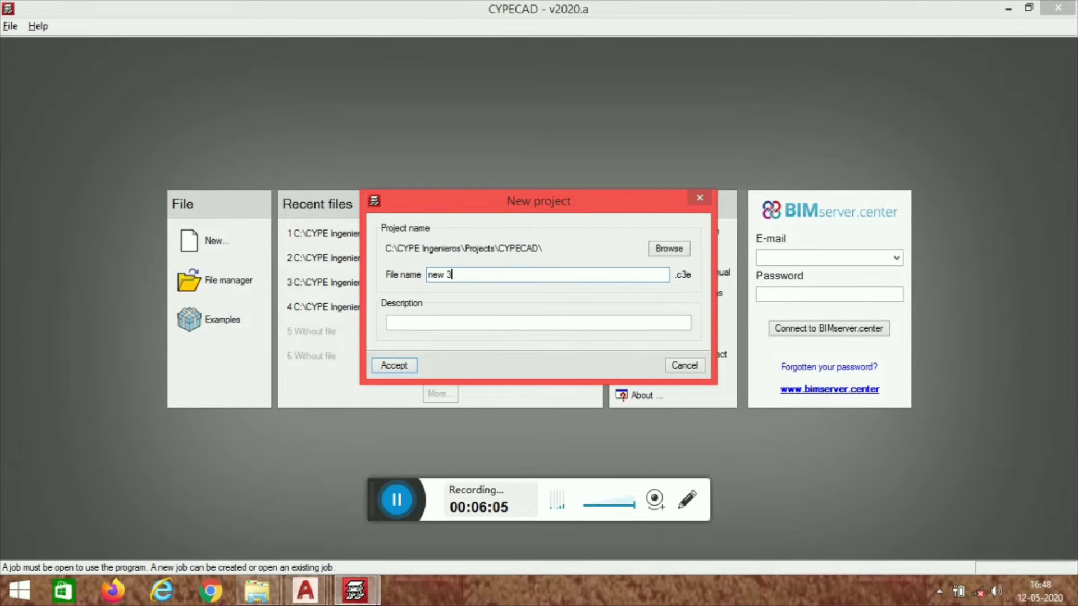
click(404, 367)
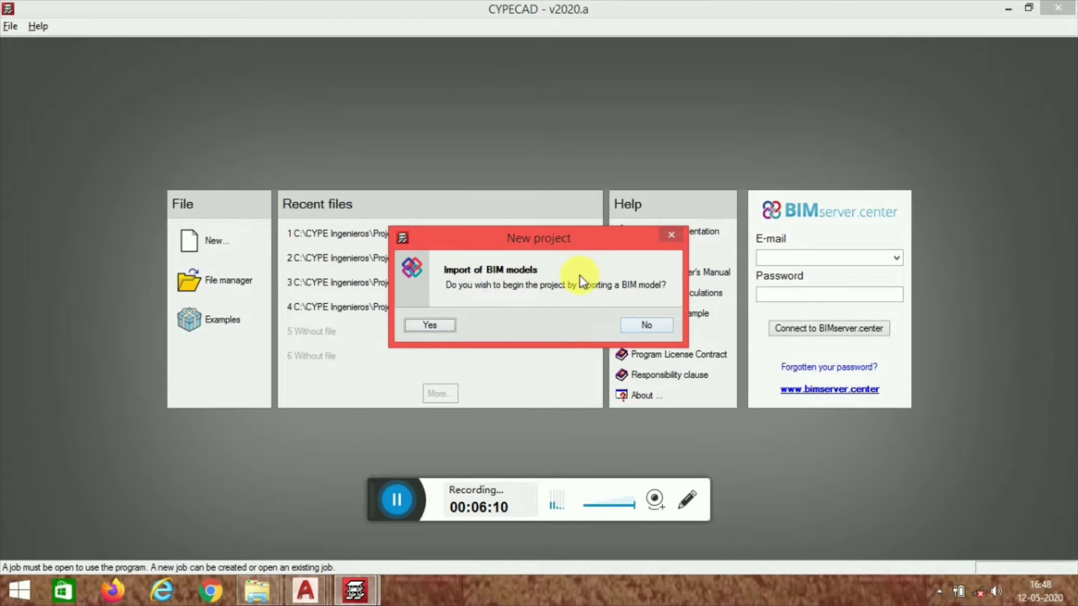
click(647, 325)
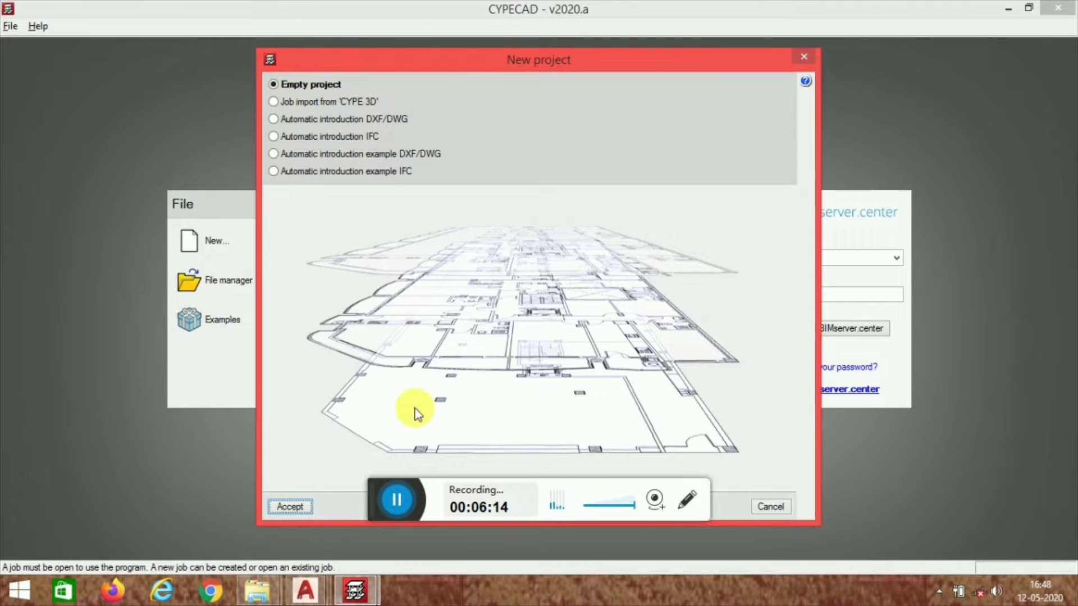
click(303, 506)
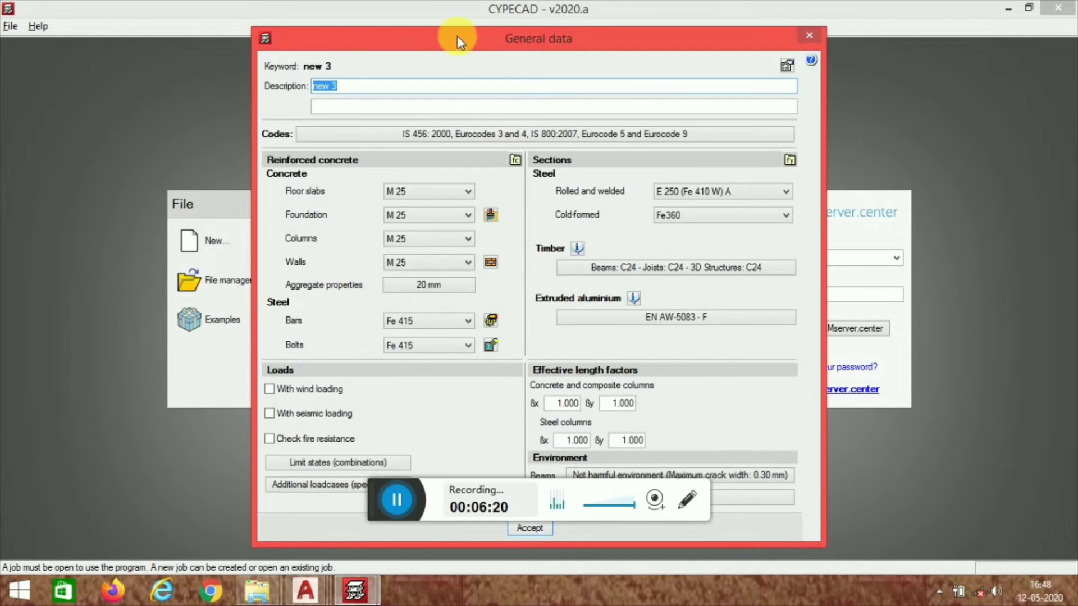
Step: Set the concrete grade of the floor slabs, foundation, columns and walls to M 20 in the general data
drag(457, 37, 388, 4)
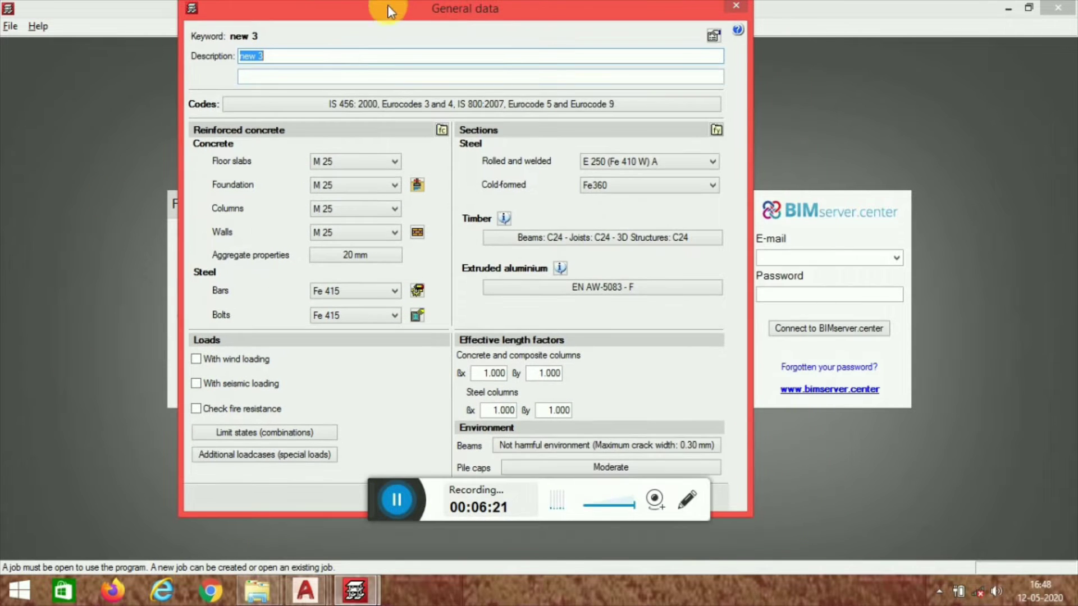
click(362, 164)
click(359, 177)
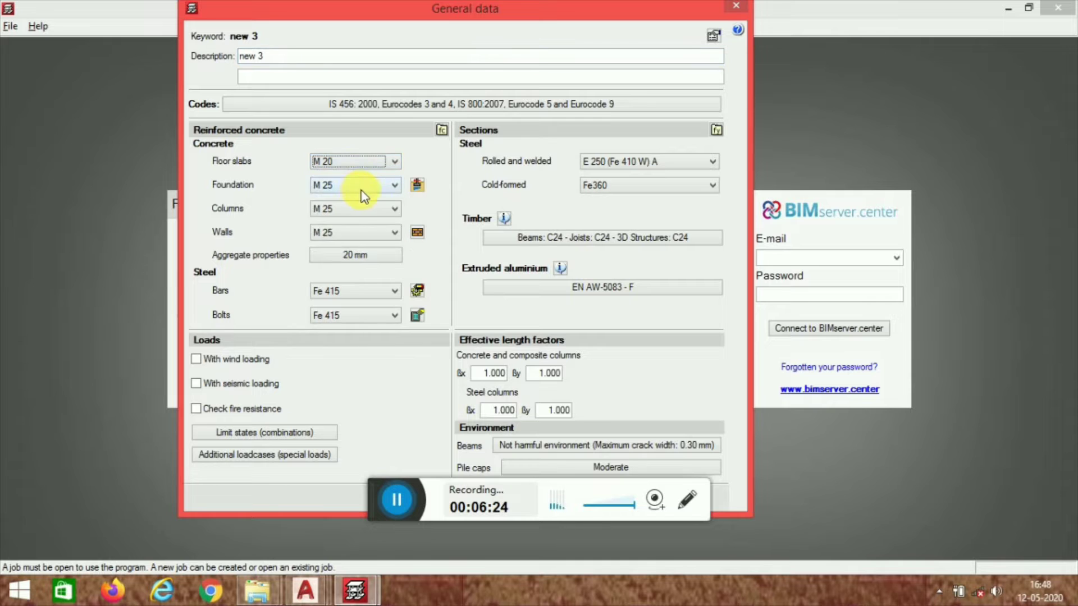
click(361, 186)
click(351, 201)
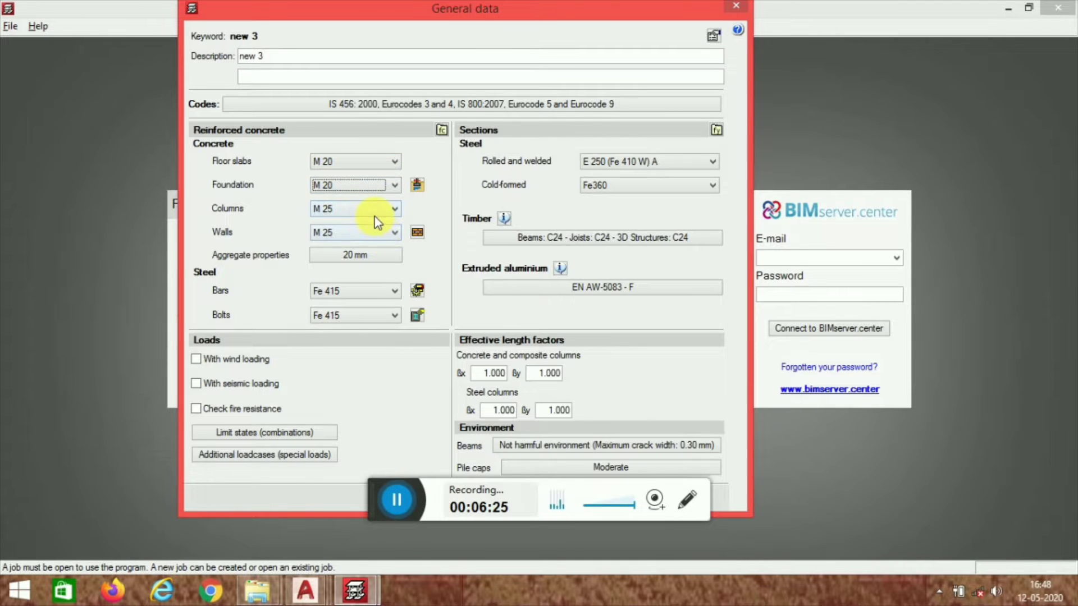
click(373, 211)
click(366, 223)
click(362, 234)
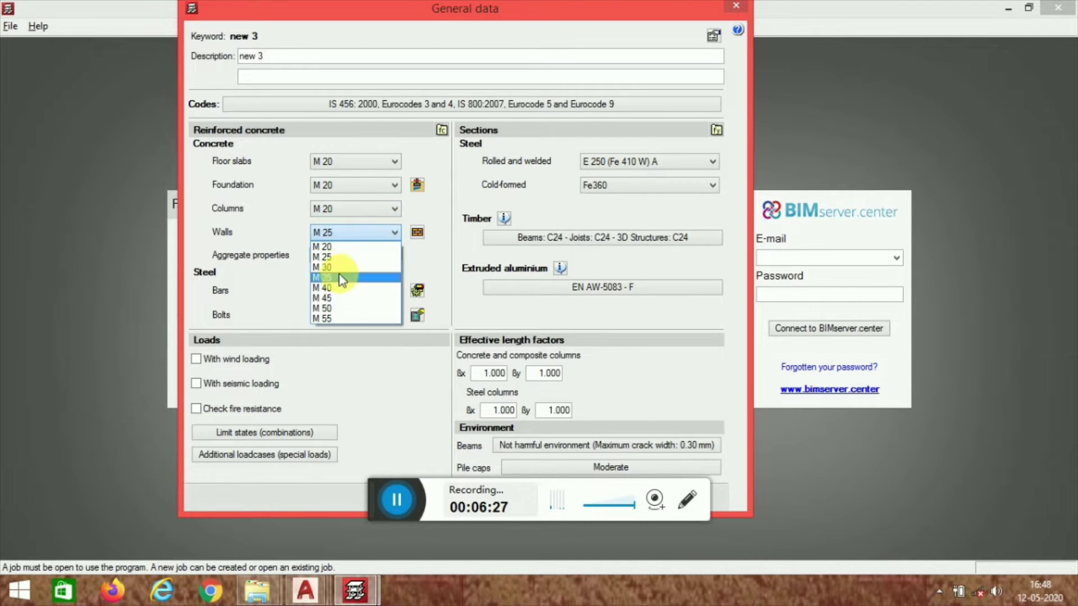
click(346, 248)
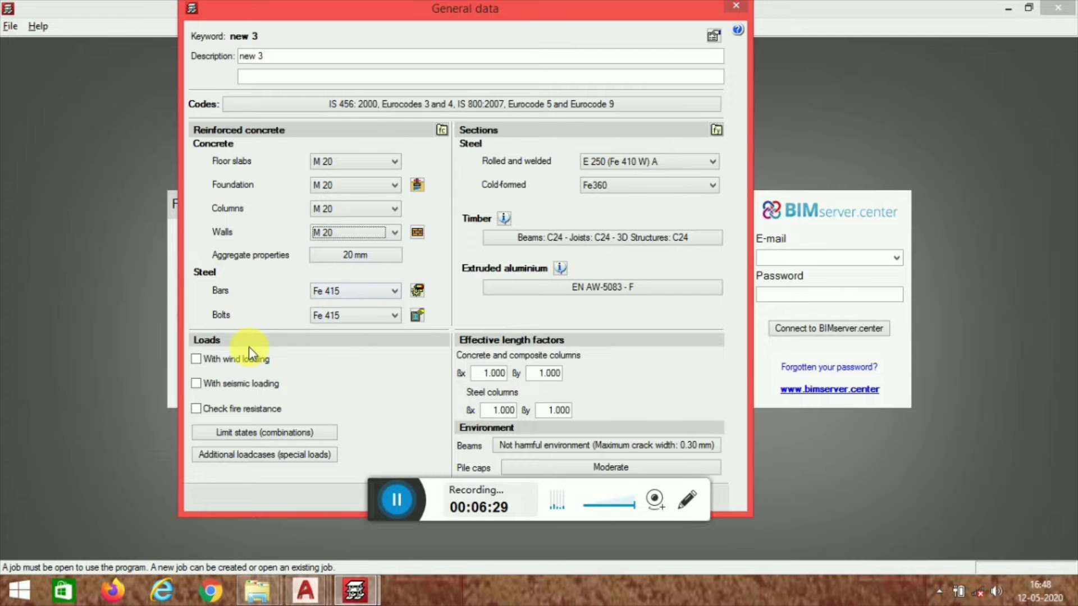
Step: Review the selected codes for concrete, cold-formed and rolled steel, timber and aluminium, and keep them as they are
click(512, 107)
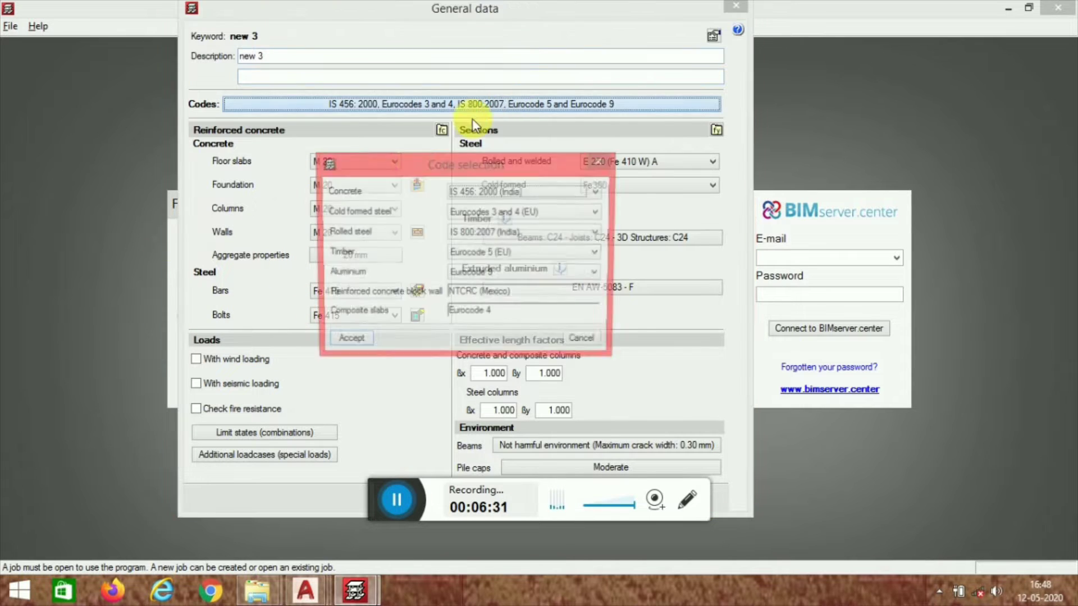
drag(534, 172, 564, 146)
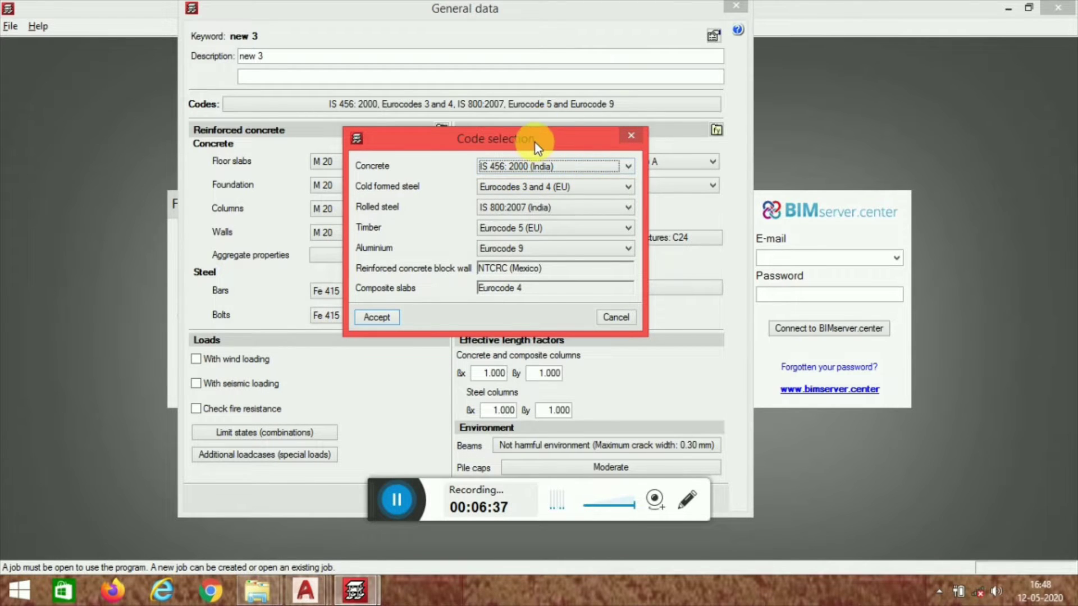
drag(535, 143, 562, 126)
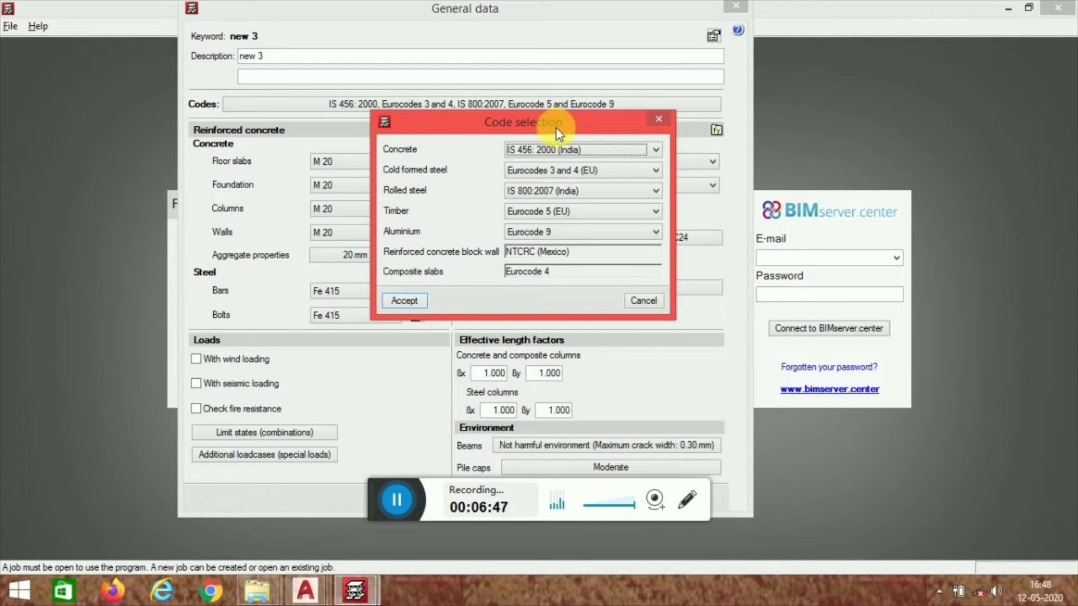
drag(557, 129, 569, 110)
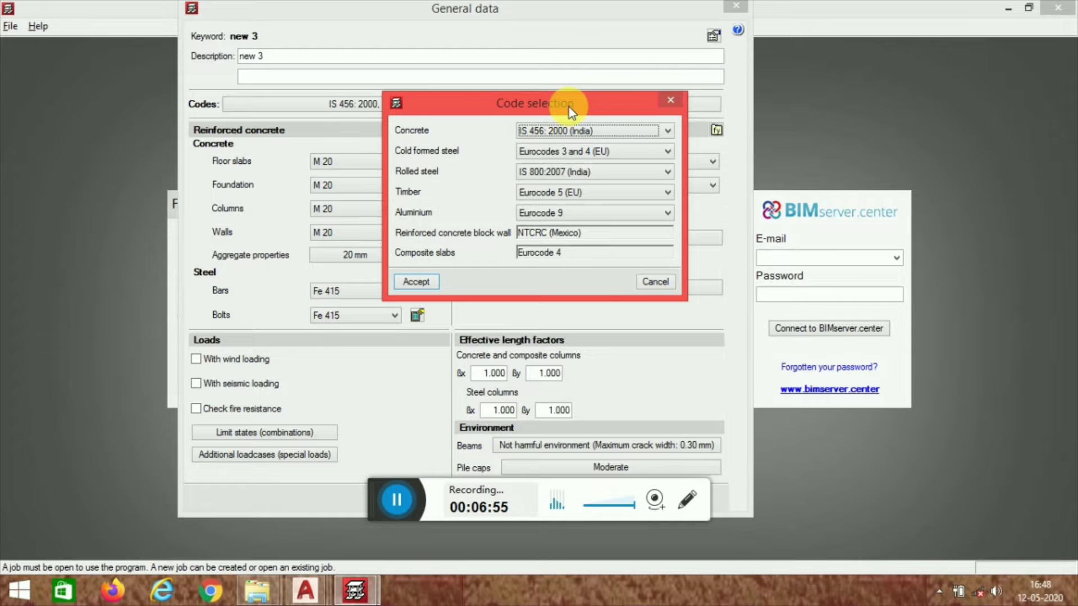
drag(568, 107, 588, 110)
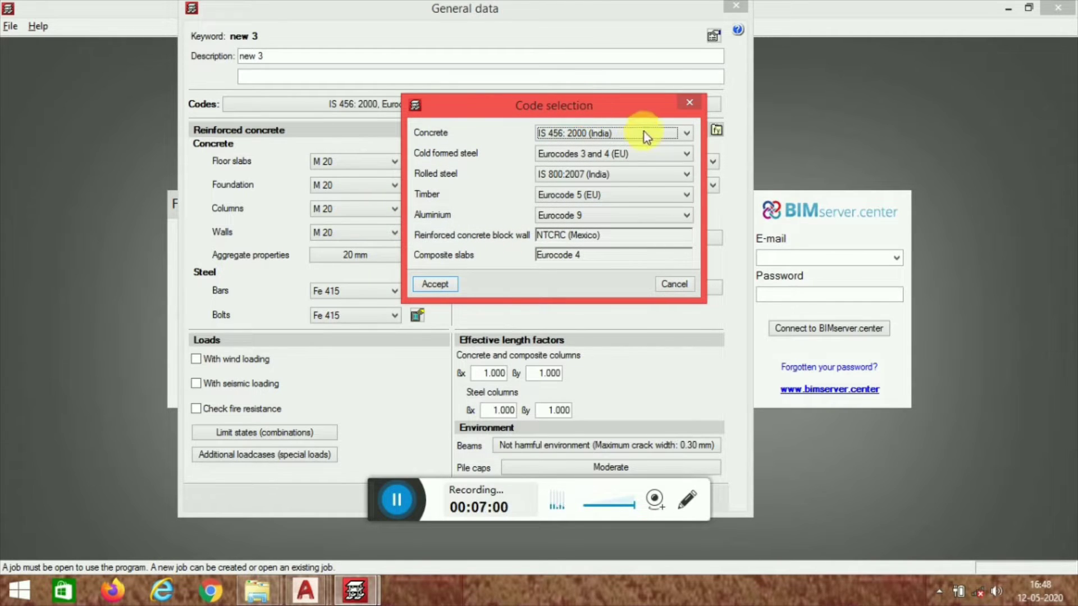
click(431, 287)
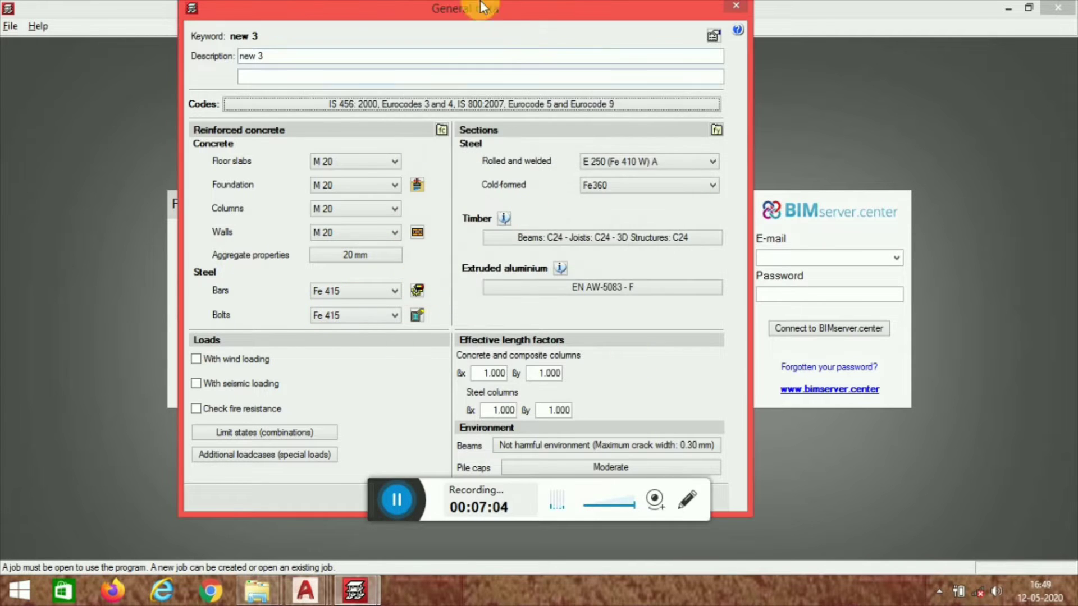
Step: Accept the general data and the default limit states to open the project's empty workspace
drag(547, 11, 452, 23)
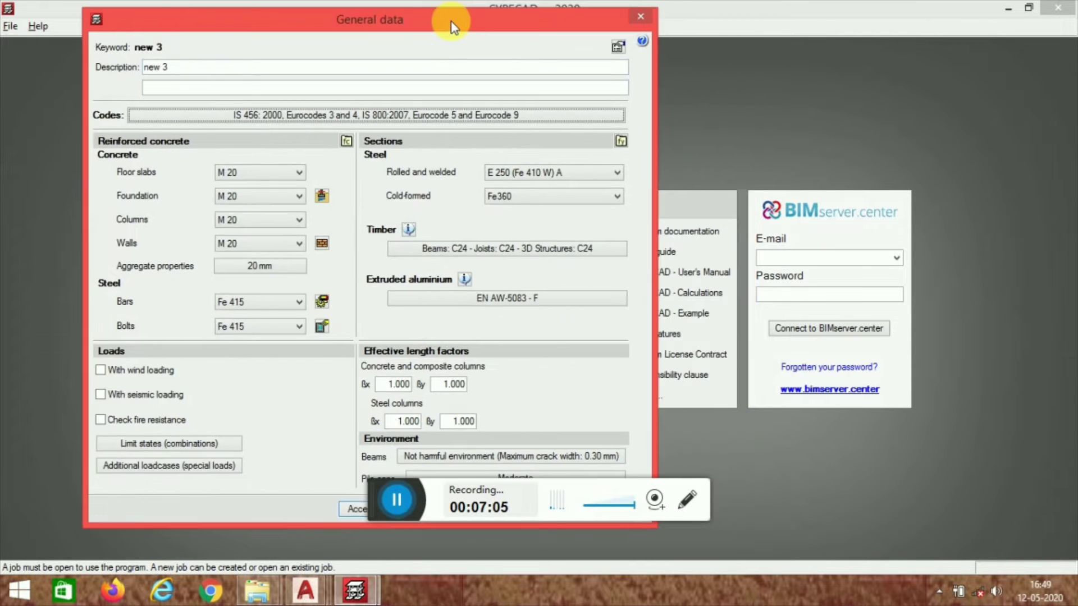
click(316, 504)
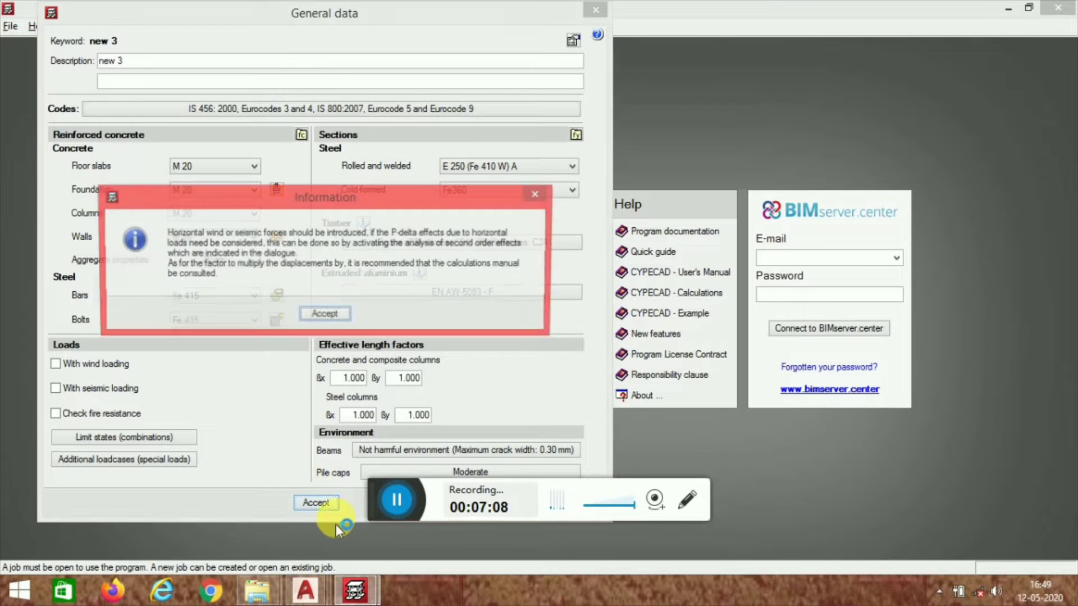
click(325, 315)
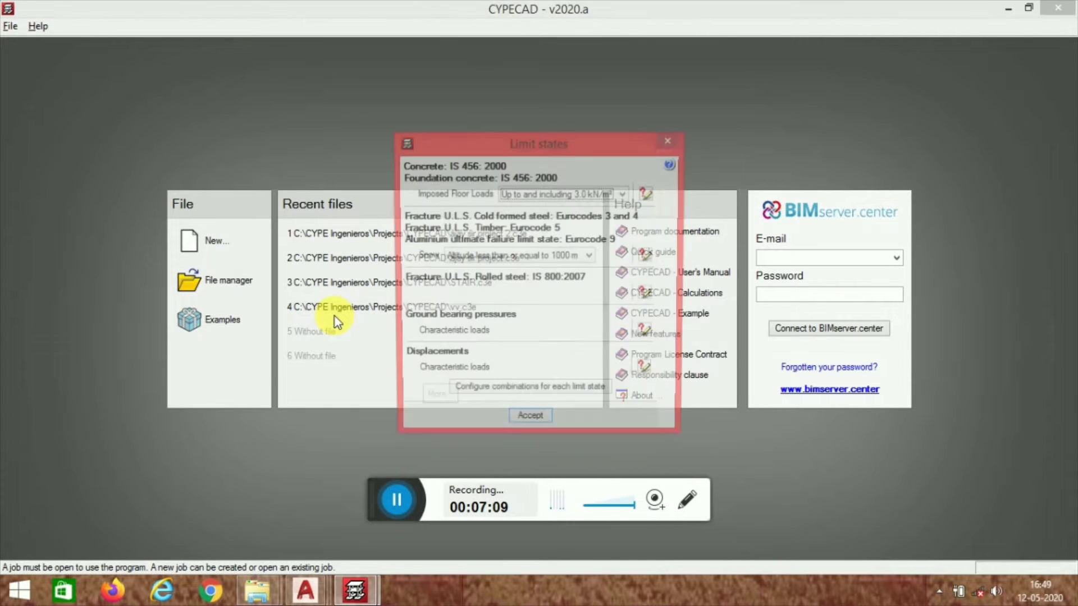
click(544, 423)
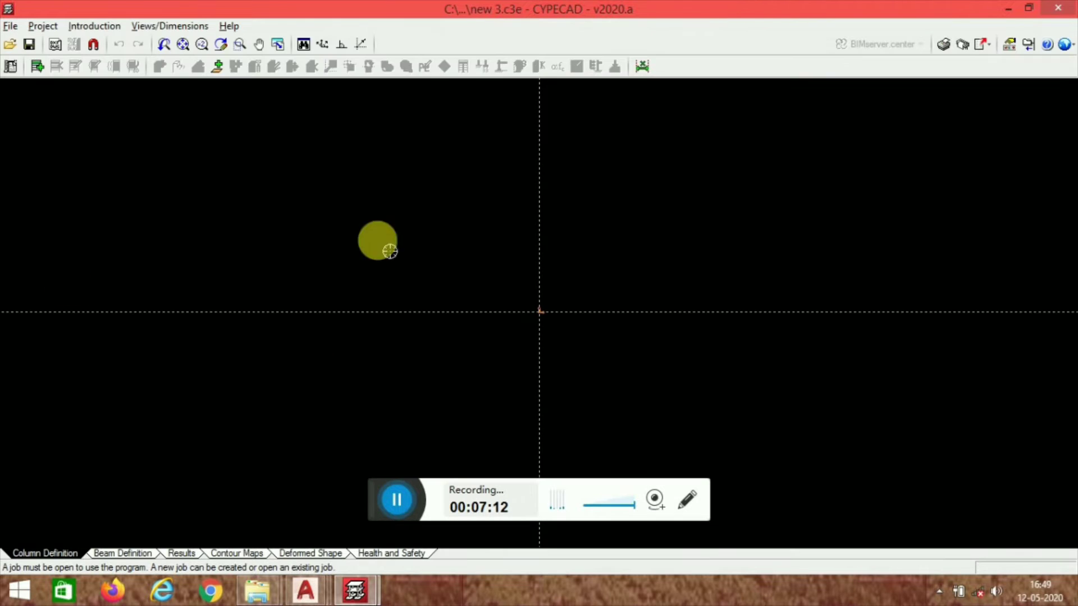
middle_drag(620, 279, 515, 287)
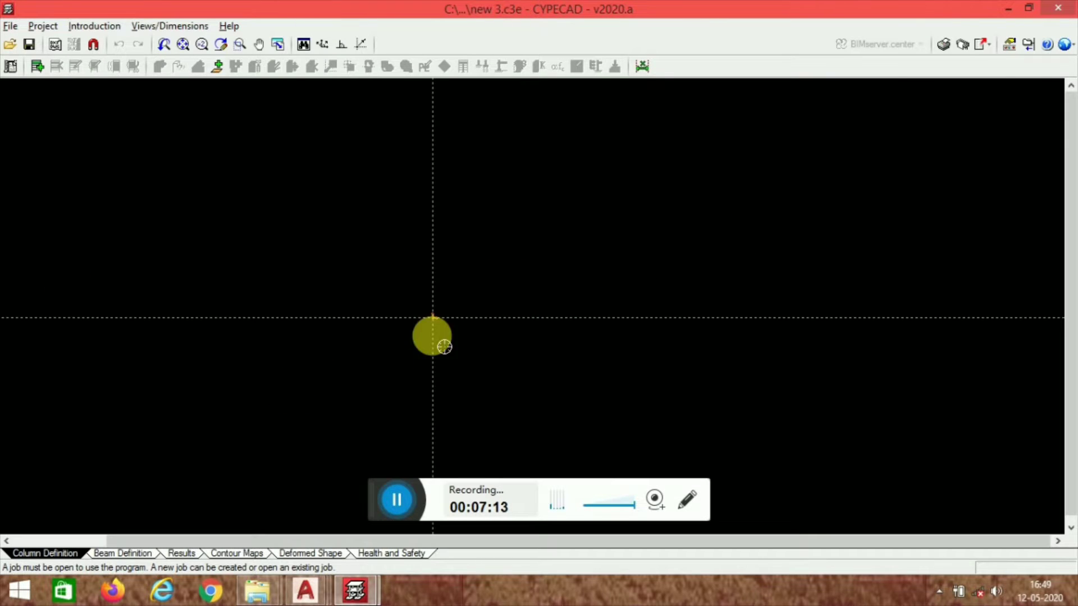
middle_drag(448, 334, 422, 355)
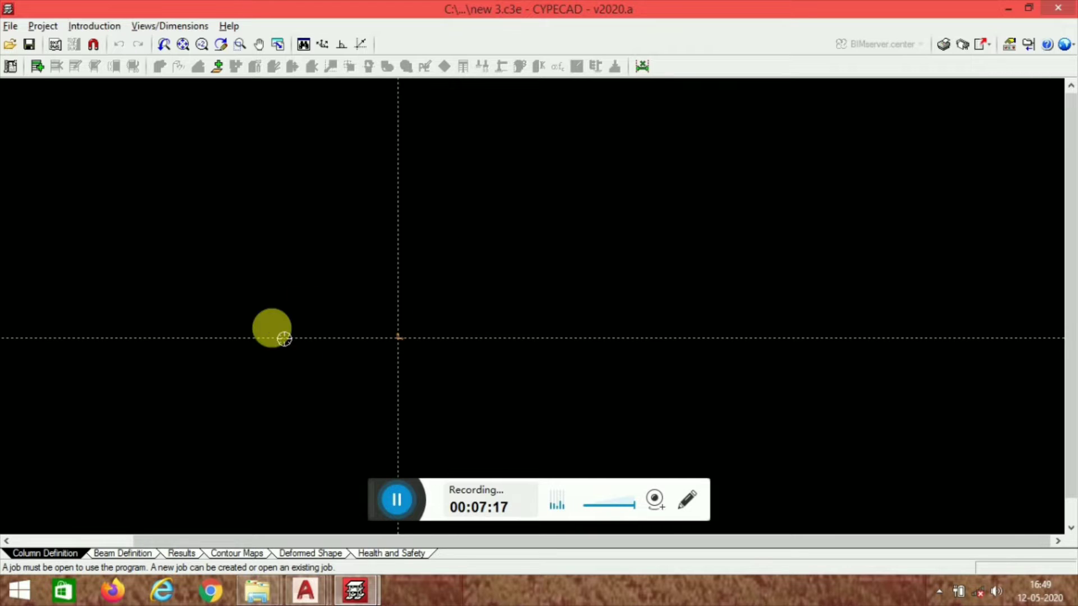
Step: Import "plan with grid.dwg" from the Desktop as a template and assign its view to all the groups
click(55, 45)
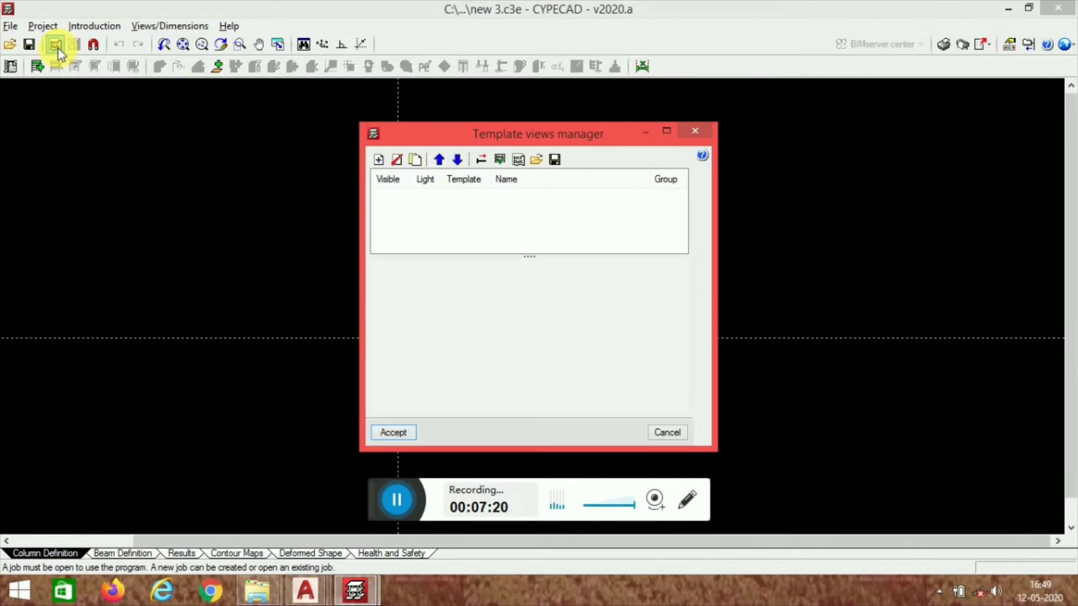
click(377, 161)
click(375, 220)
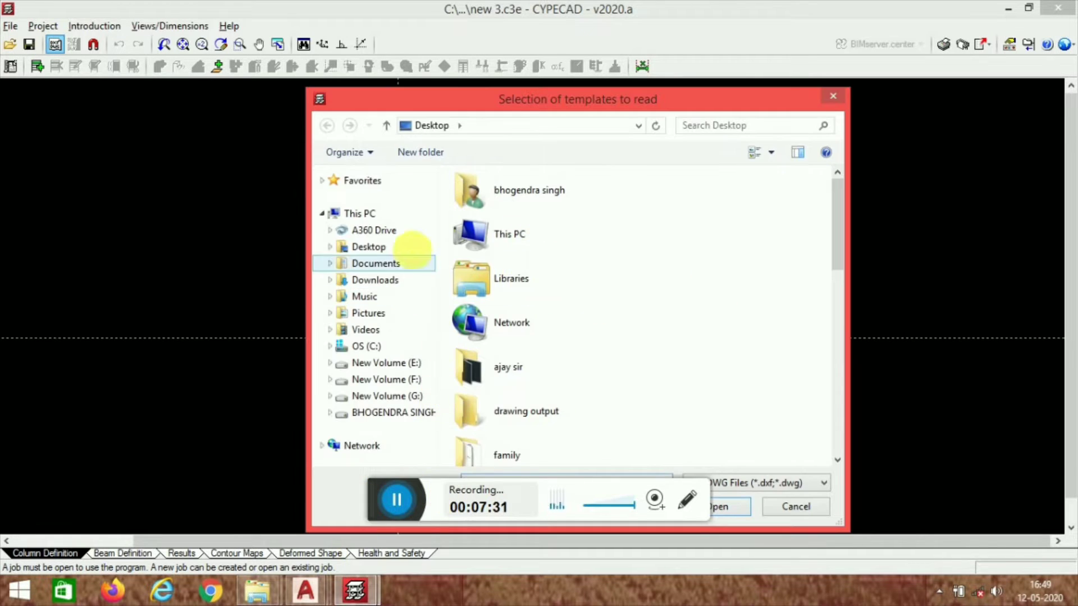
click(357, 247)
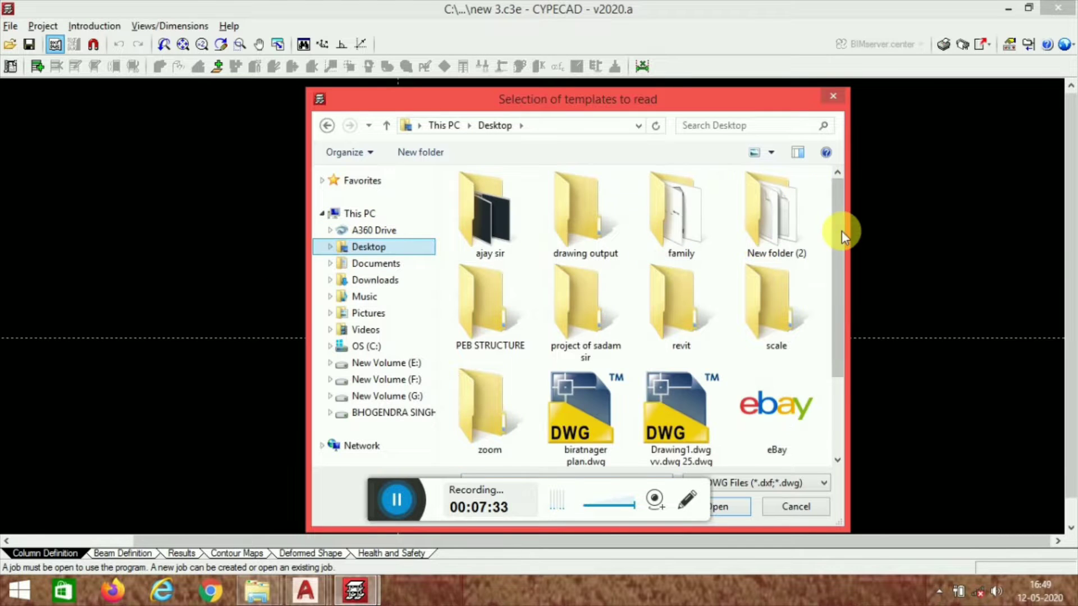
drag(841, 261, 840, 294)
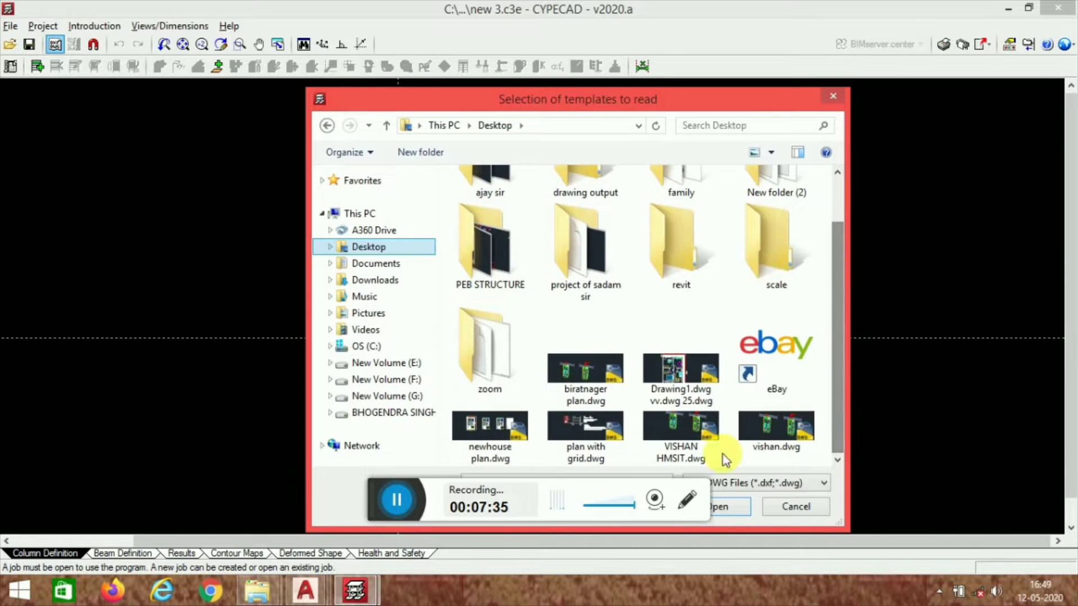
click(614, 451)
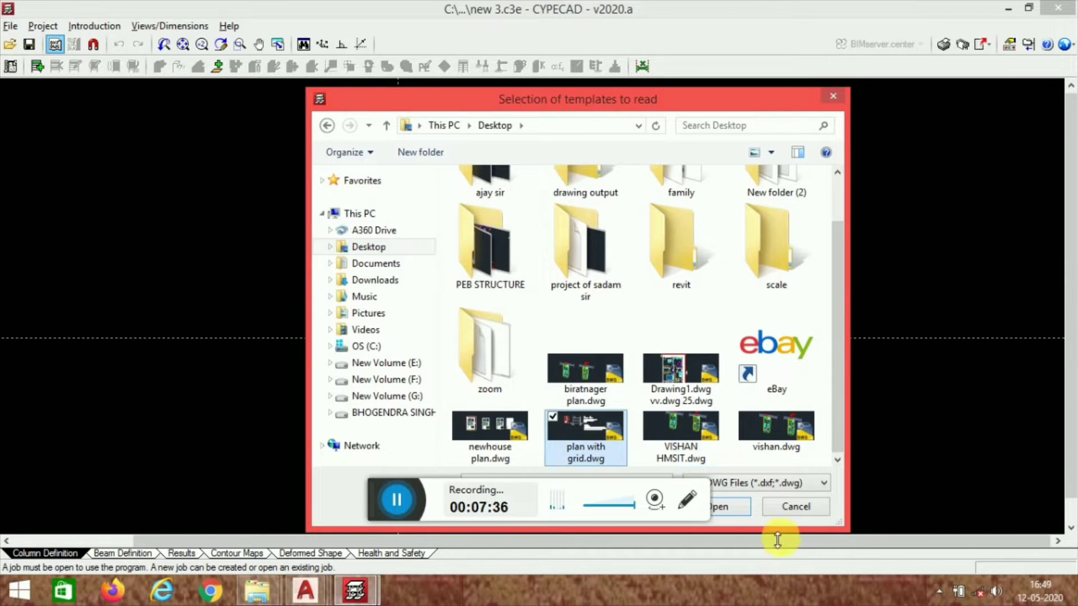
click(740, 510)
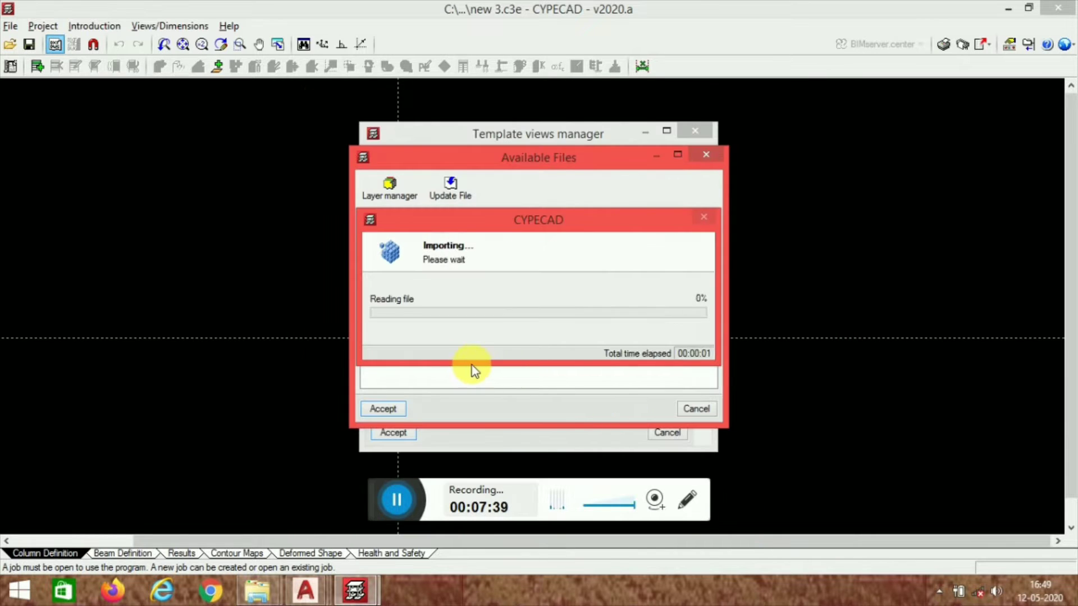
click(383, 409)
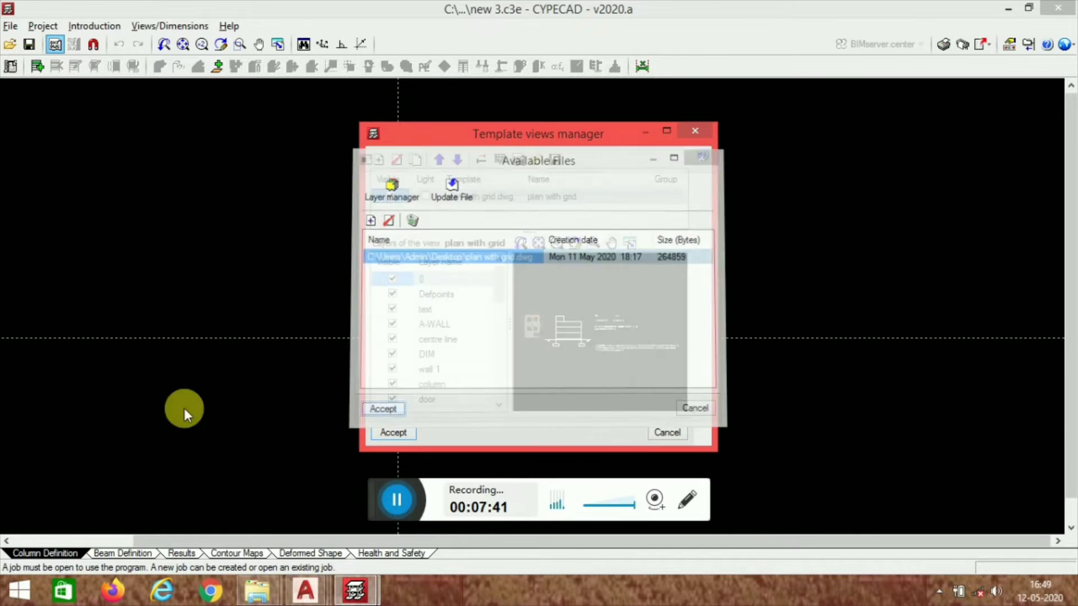
click(397, 438)
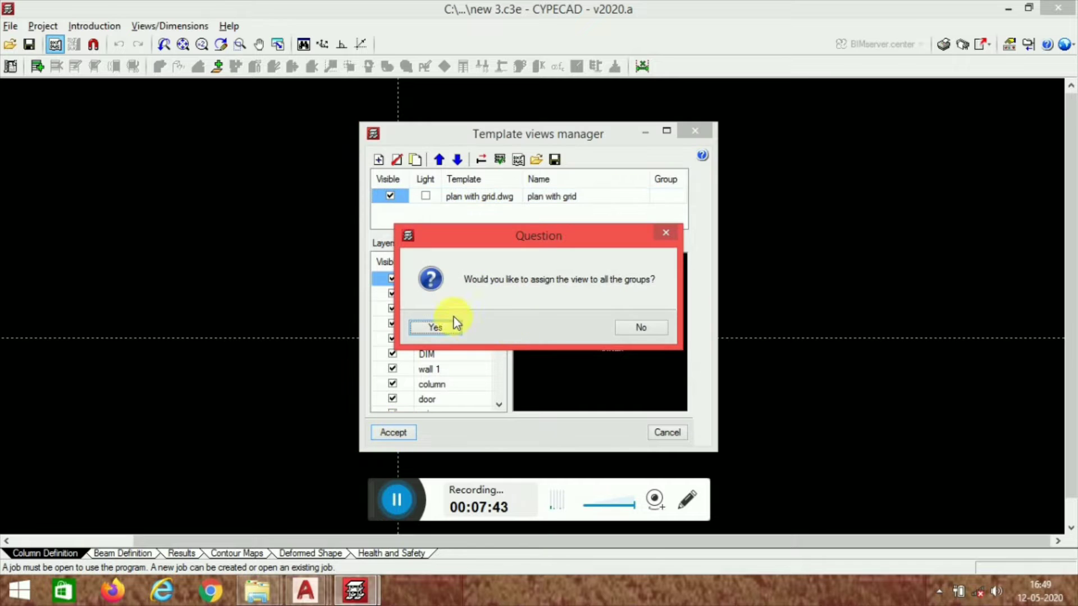
click(437, 324)
Step: Examine the imported floor plan with its grid lines and column positions, and the building elevation beside it
scroll(457, 251, up, 5)
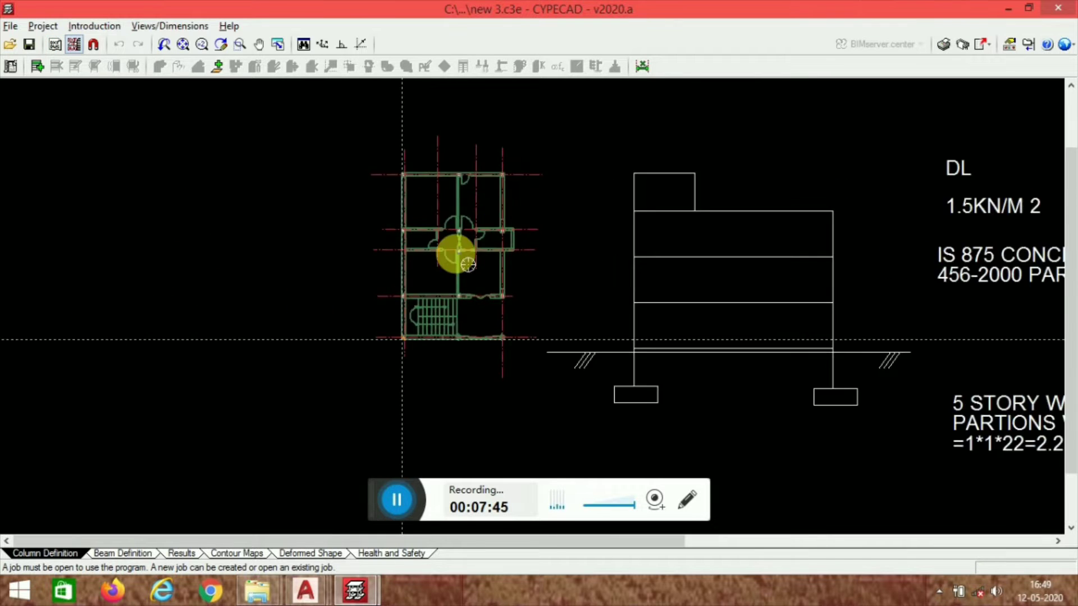
middle_drag(494, 285, 546, 310)
scroll(510, 195, up, 2)
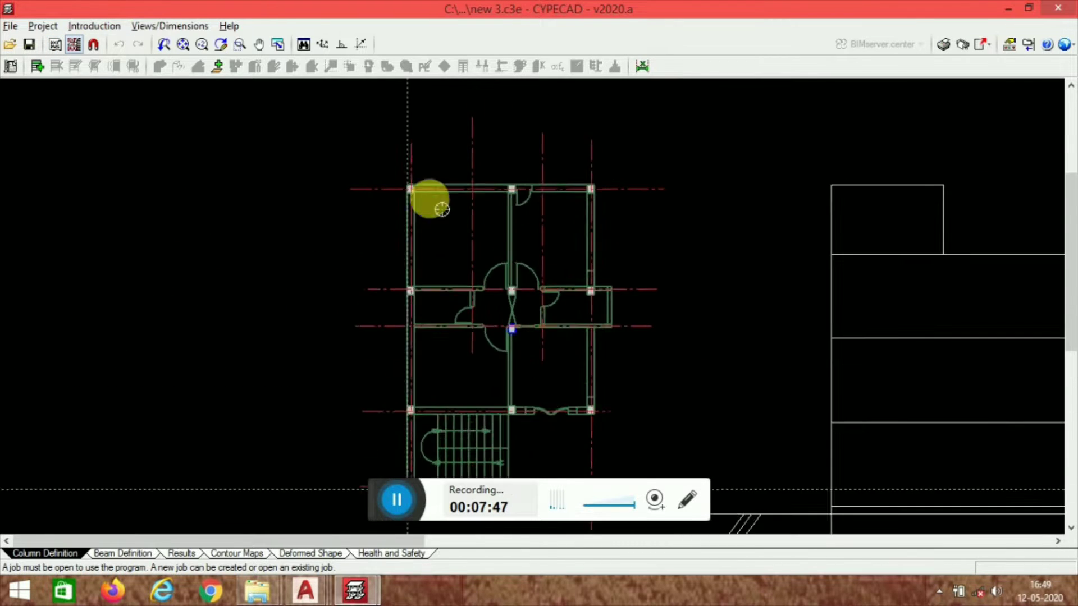
scroll(508, 186, down, 3)
middle_drag(736, 367, 575, 324)
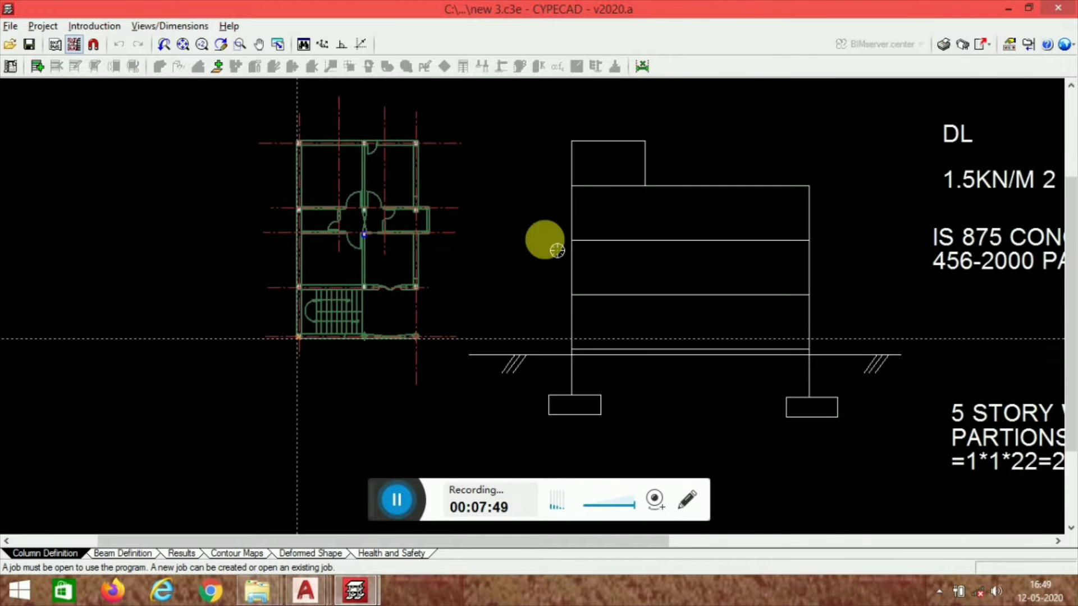
scroll(548, 243, down, 2)
middle_drag(828, 410, 784, 419)
scroll(365, 313, up, 2)
scroll(284, 186, up, 2)
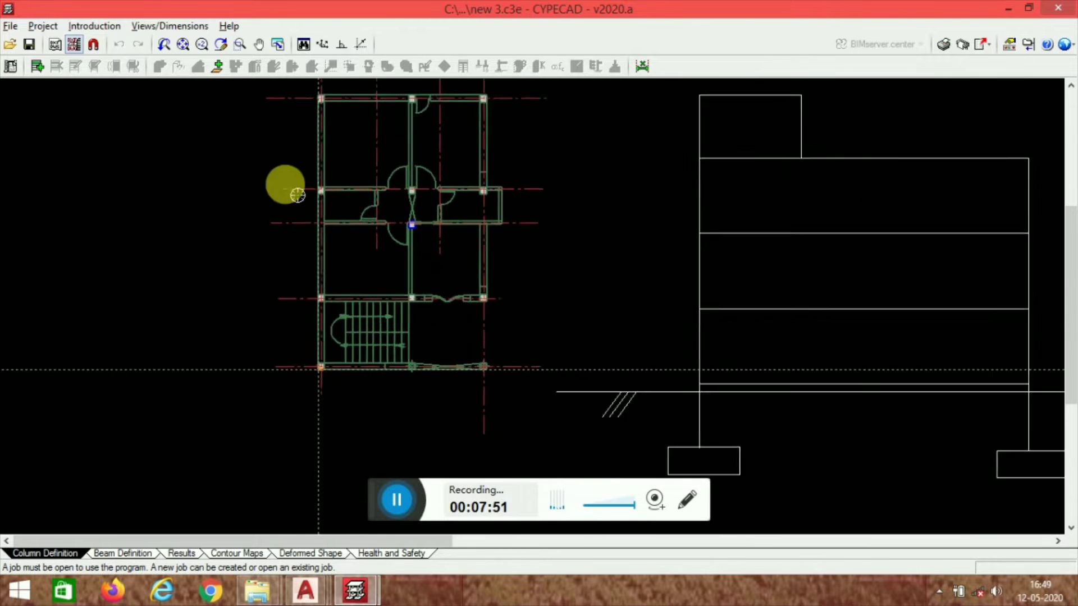
scroll(397, 268, up, 1)
scroll(447, 208, up, 1)
scroll(449, 202, up, 1)
scroll(469, 217, down, 2)
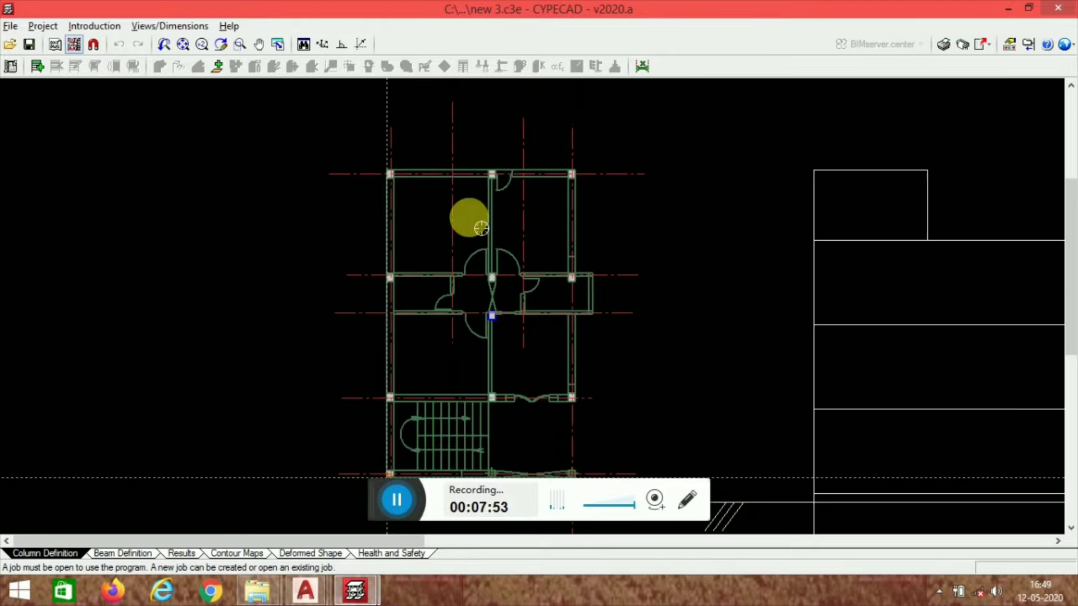
scroll(477, 216, down, 2)
click(41, 69)
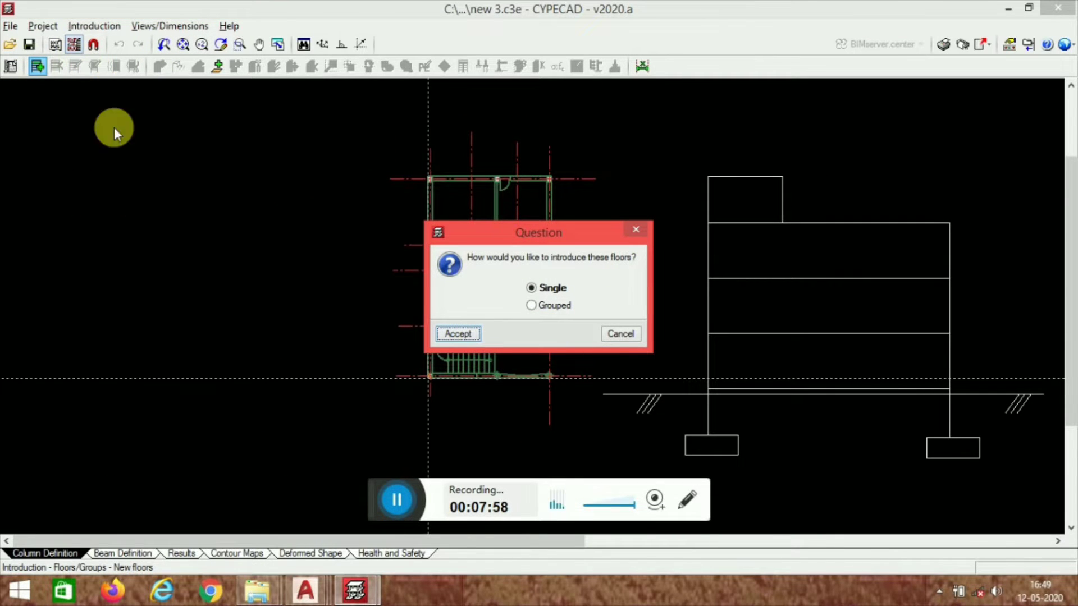
click(645, 232)
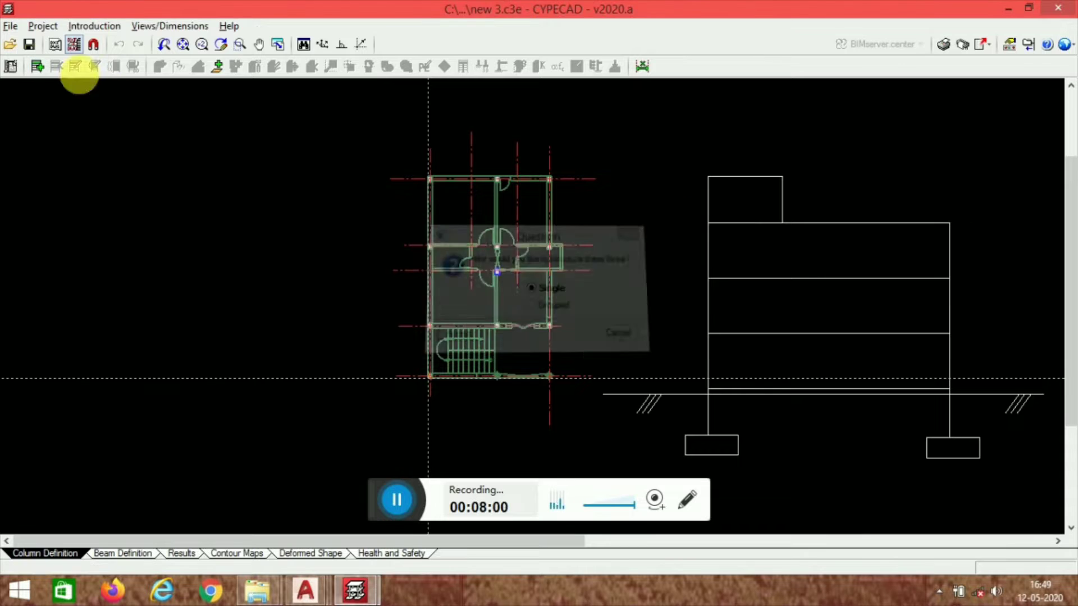
click(44, 26)
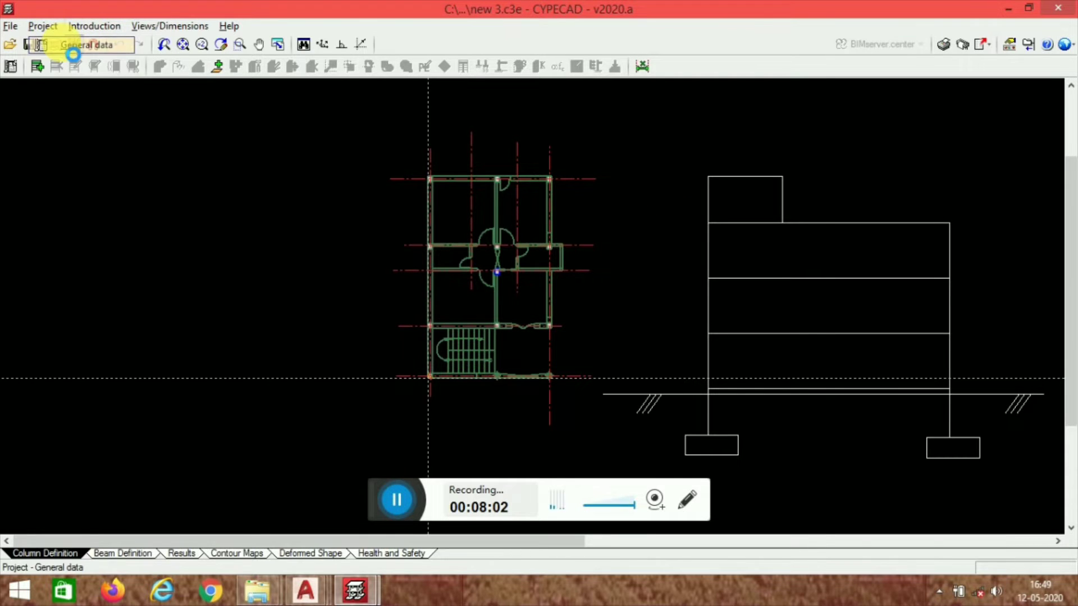
click(79, 45)
click(806, 35)
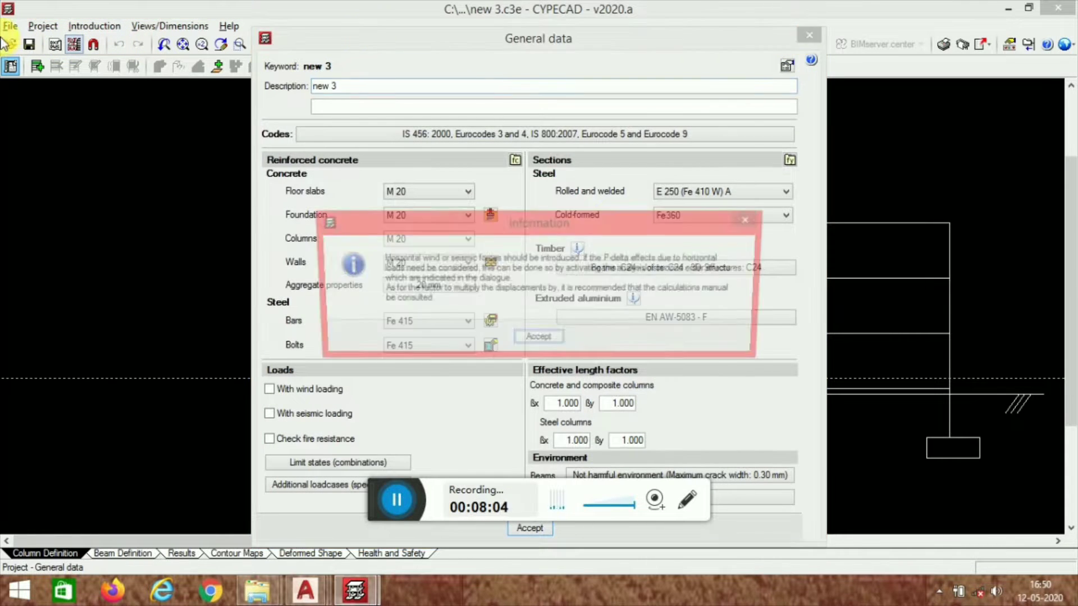
click(541, 341)
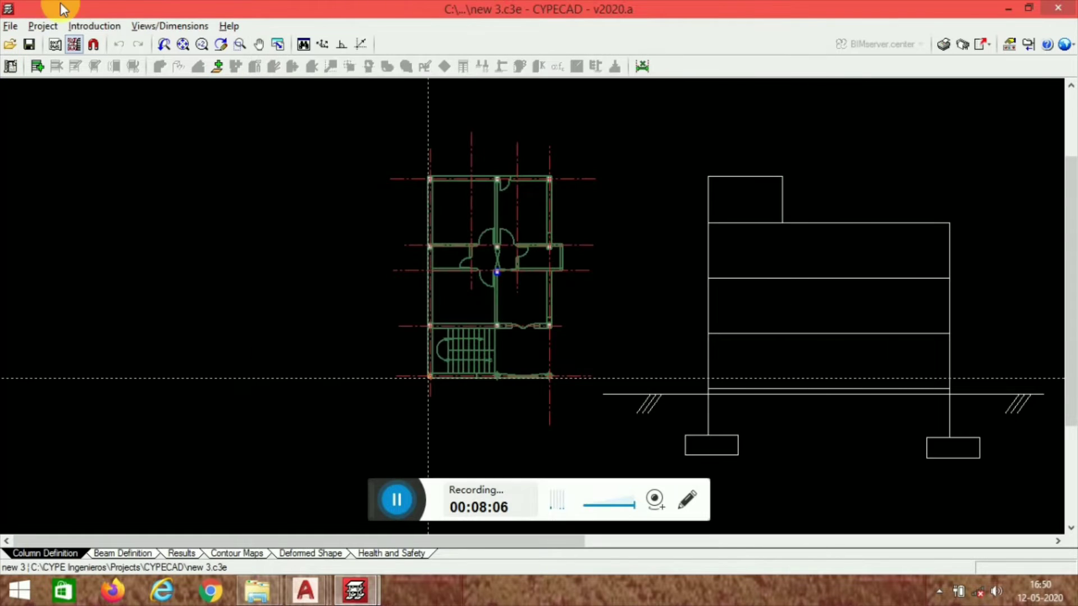
Step: Insert five single floors, each 3 m high, with a live load of 2 kN/m² and a dead load of 1.5 kN/m²
click(97, 27)
click(100, 44)
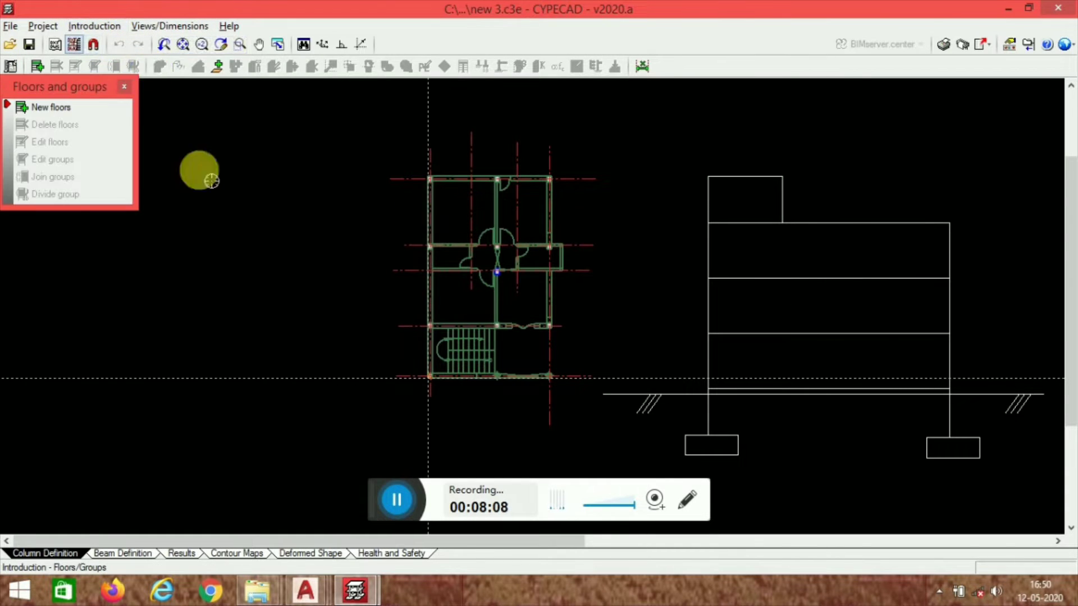
click(61, 112)
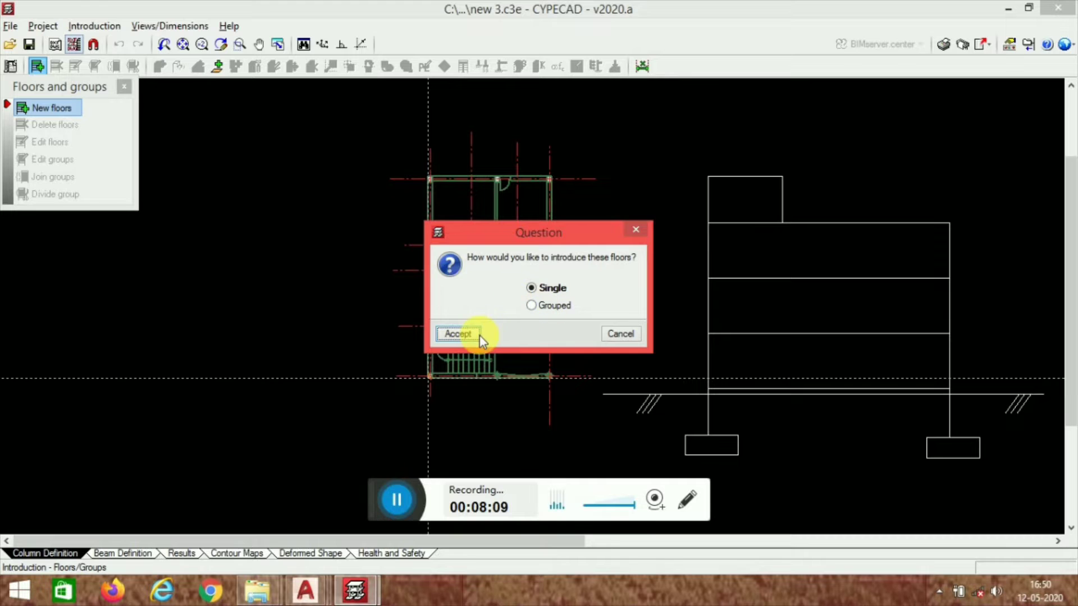
click(457, 331)
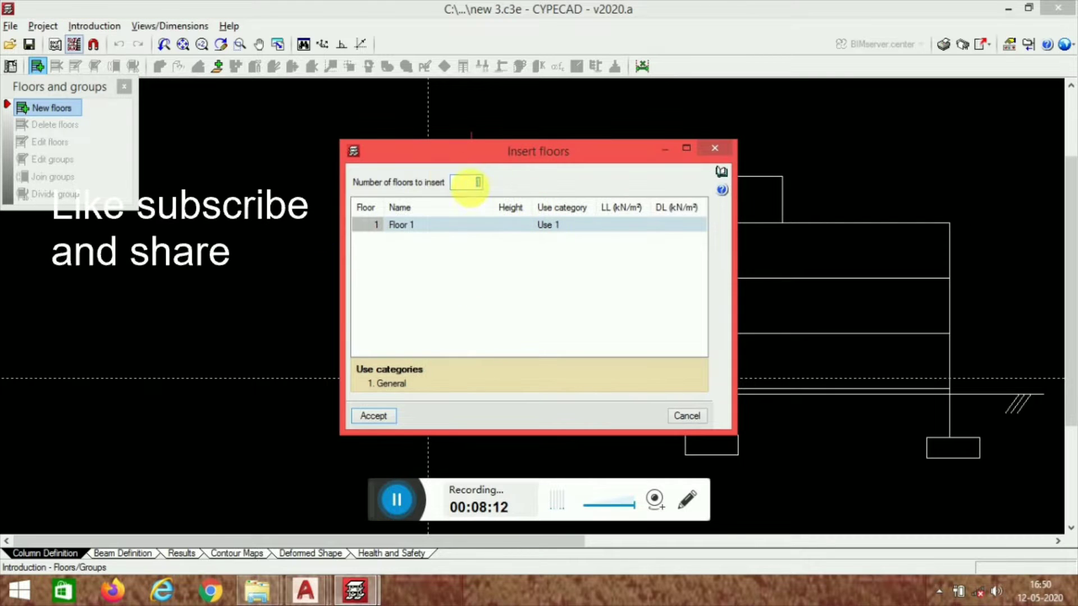
click(515, 227)
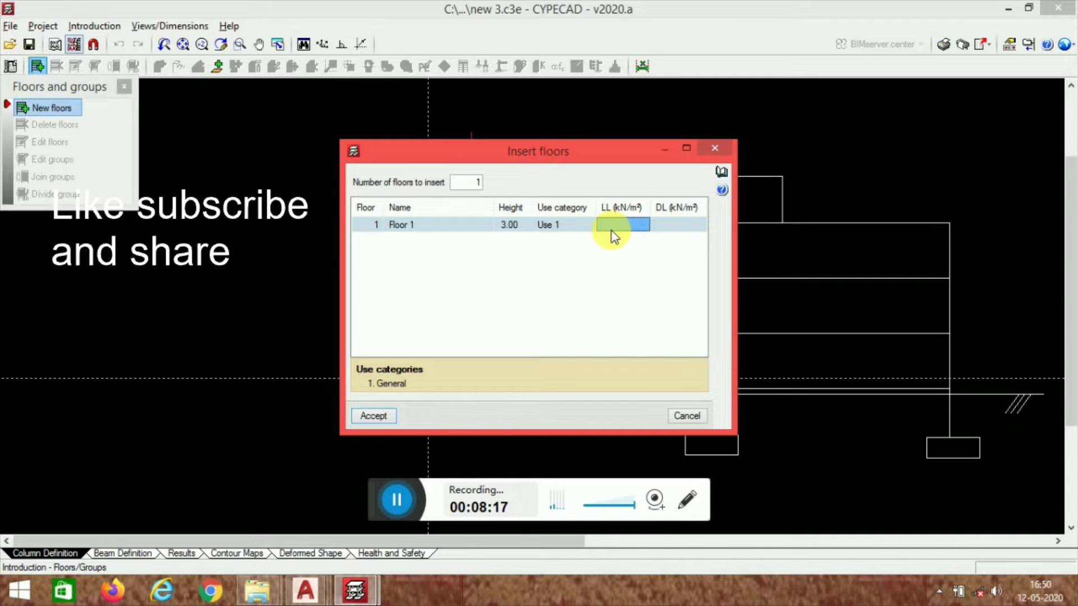
text(2)
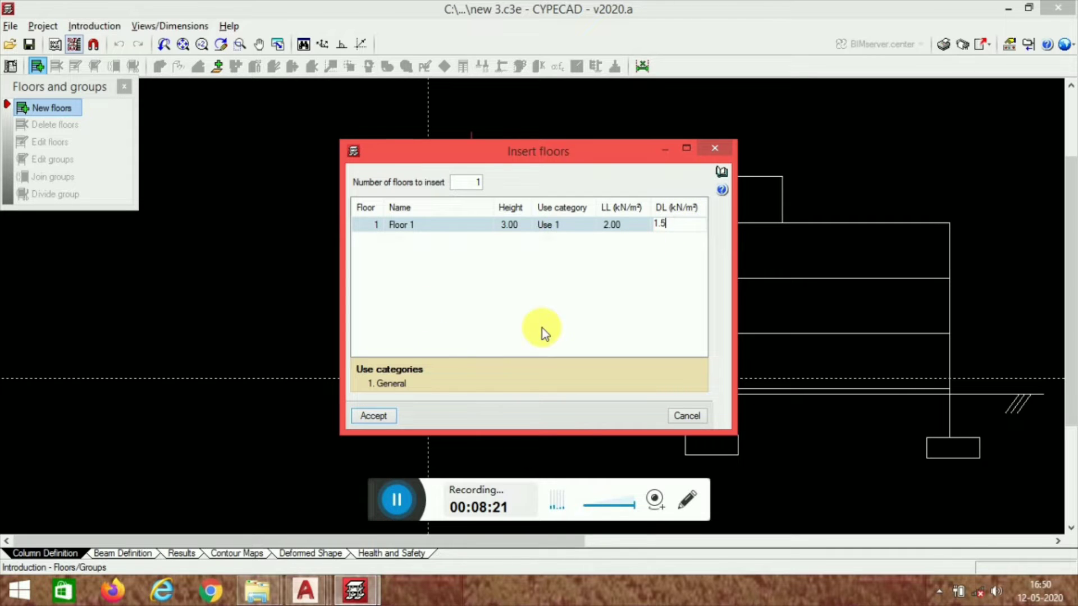
click(476, 185)
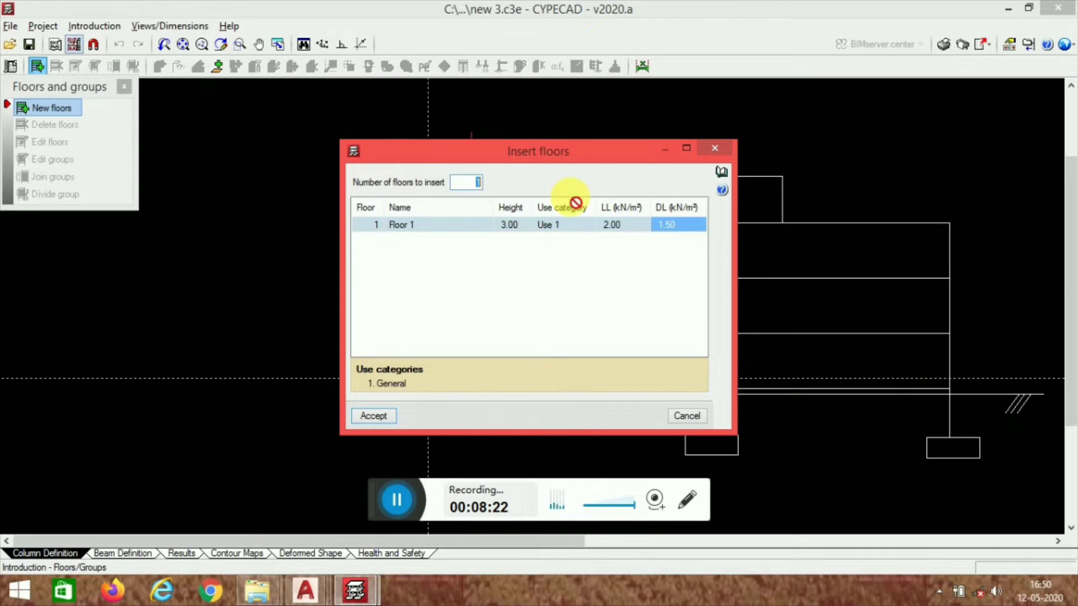
click(485, 226)
click(370, 417)
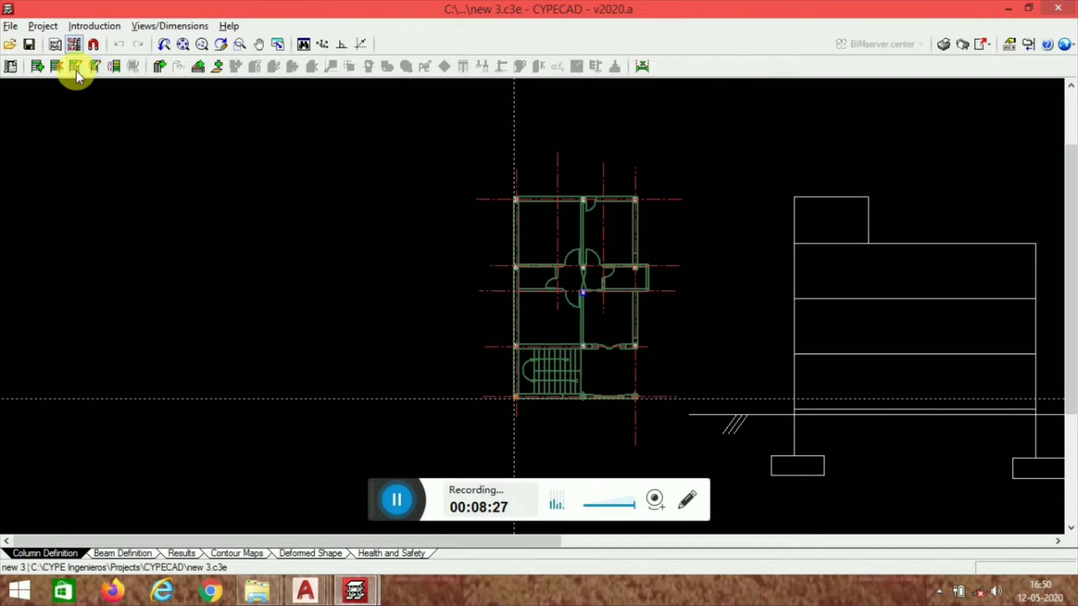
Step: Set the height of Floor 1 to 1.5 m and the elevation of the foundation plane to -1.2 m
click(76, 68)
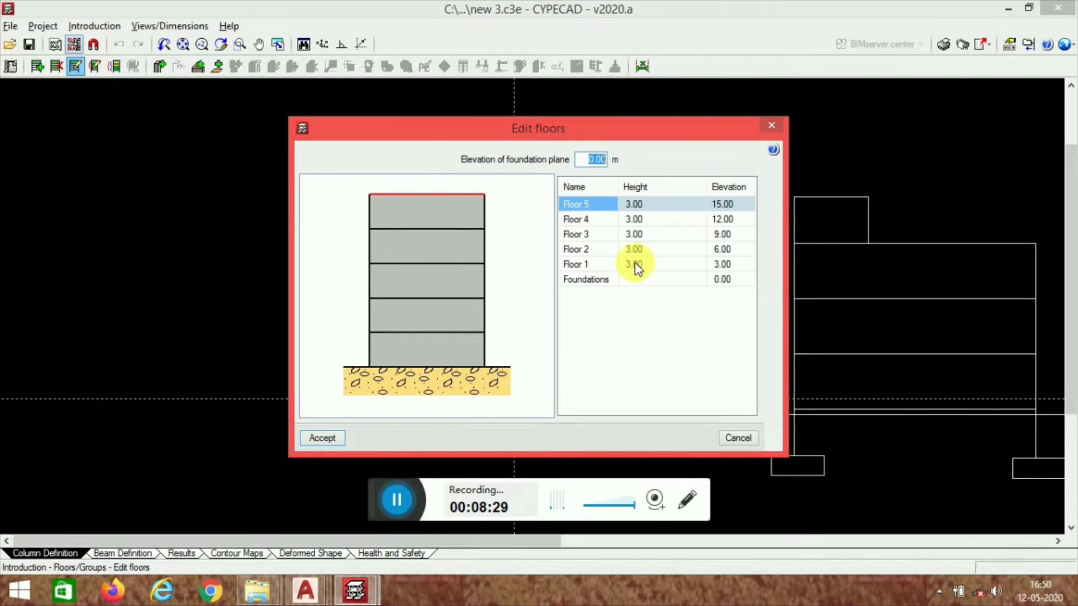
click(656, 264)
text(1.5)
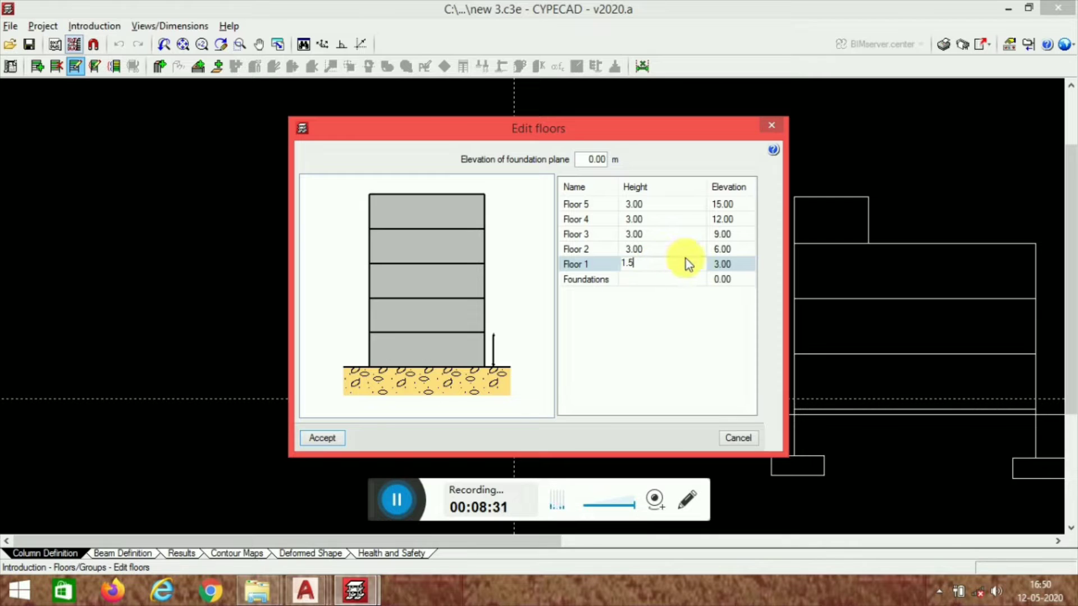
click(651, 234)
click(594, 163)
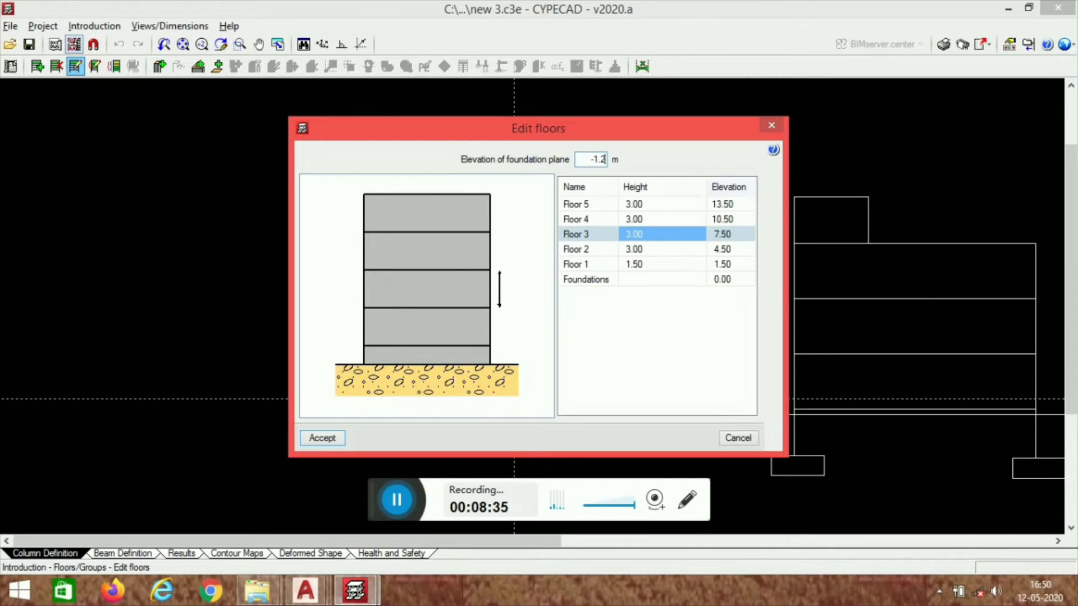
click(674, 249)
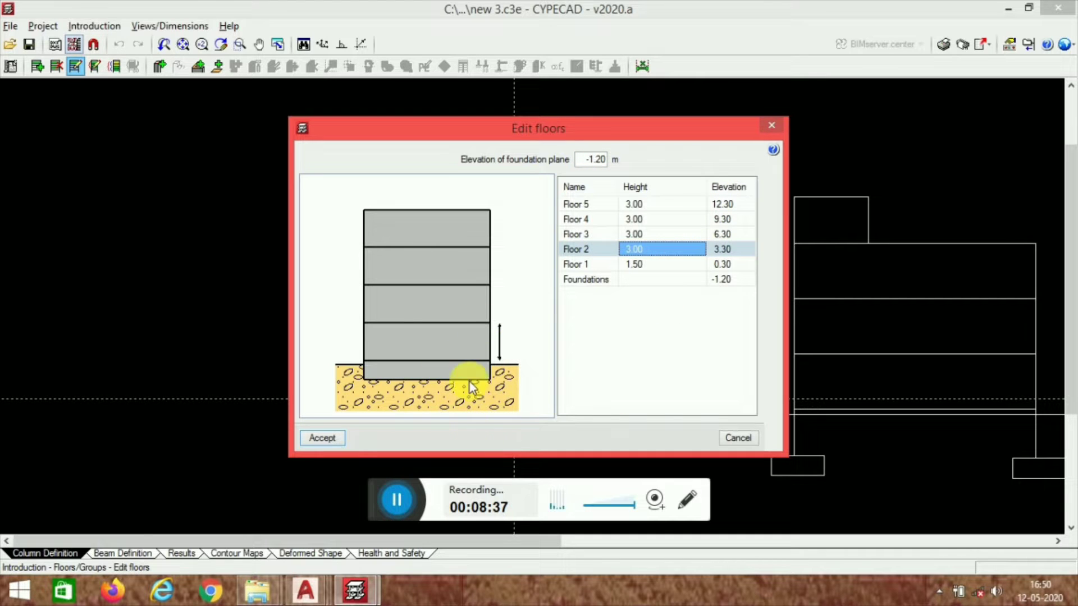
click(325, 439)
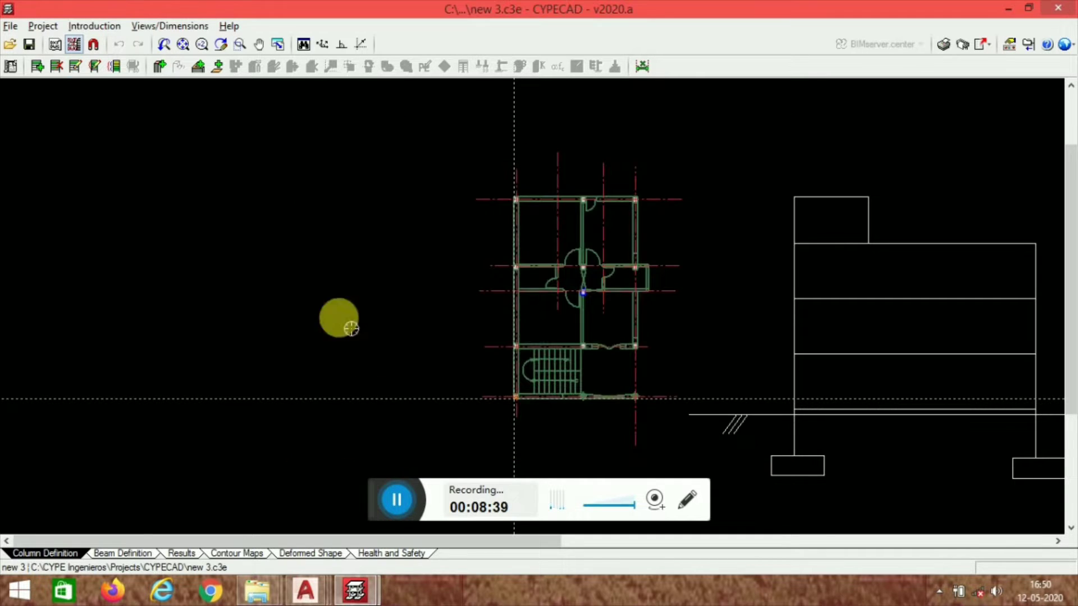
Step: Set the live load and the dead load of the Floor 1 group to 0 kN/m²
click(94, 66)
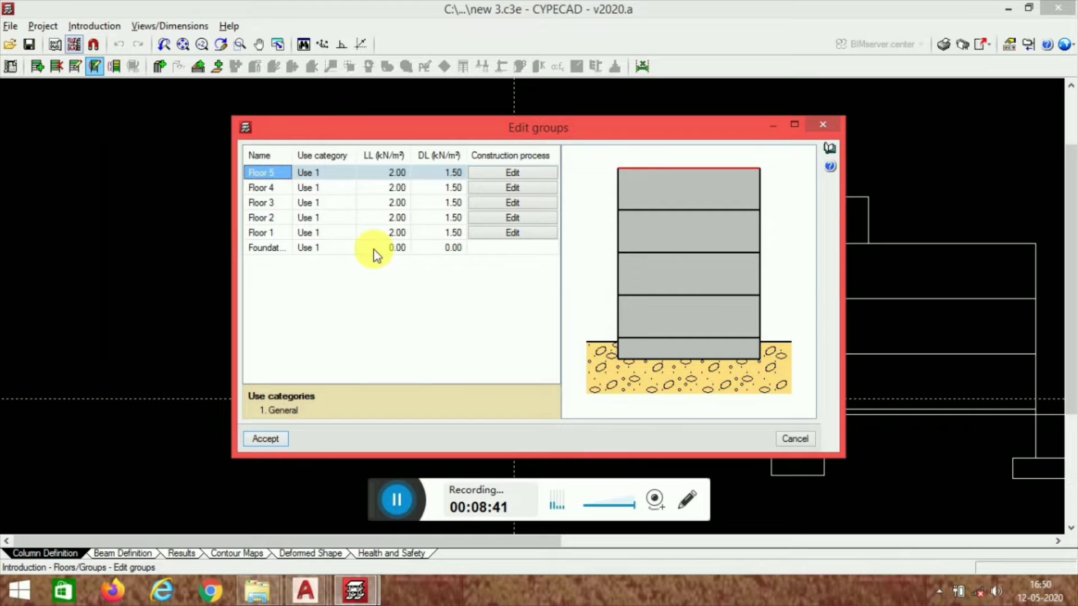
click(277, 236)
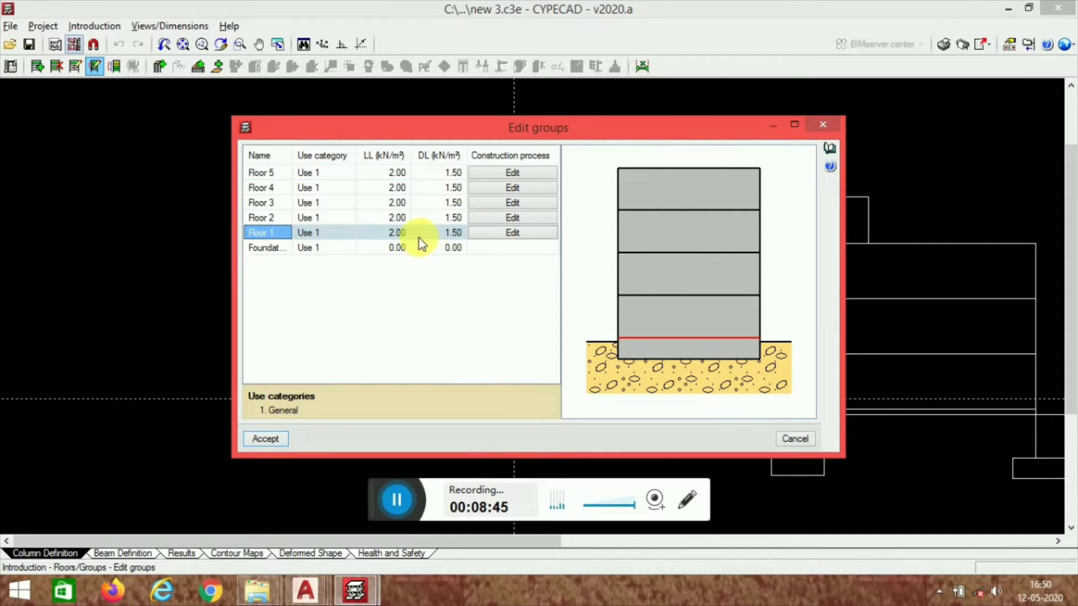
text(0)
click(460, 231)
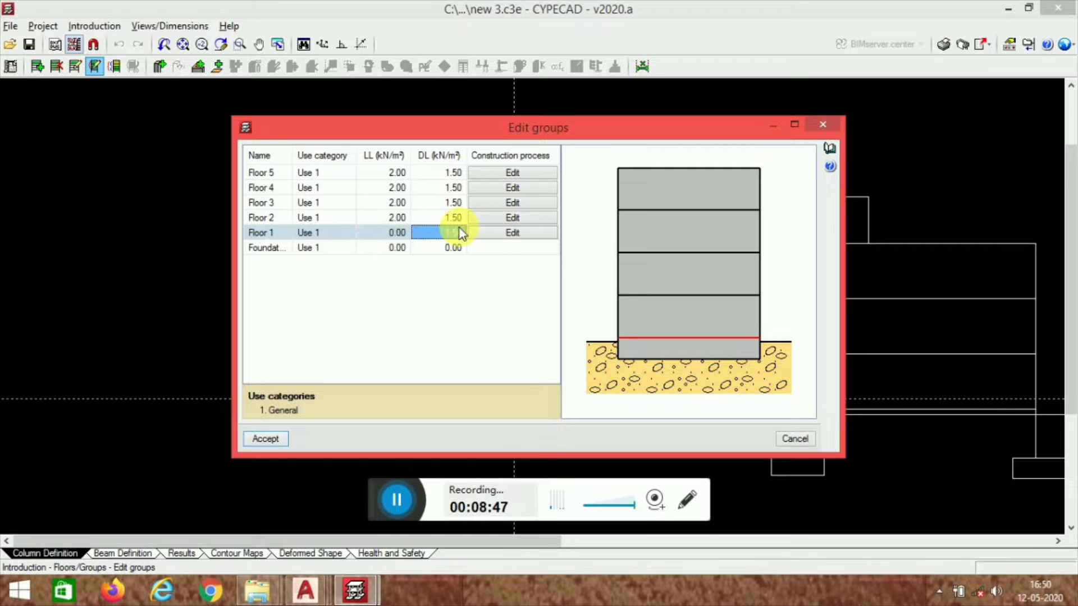
text(0)
click(266, 439)
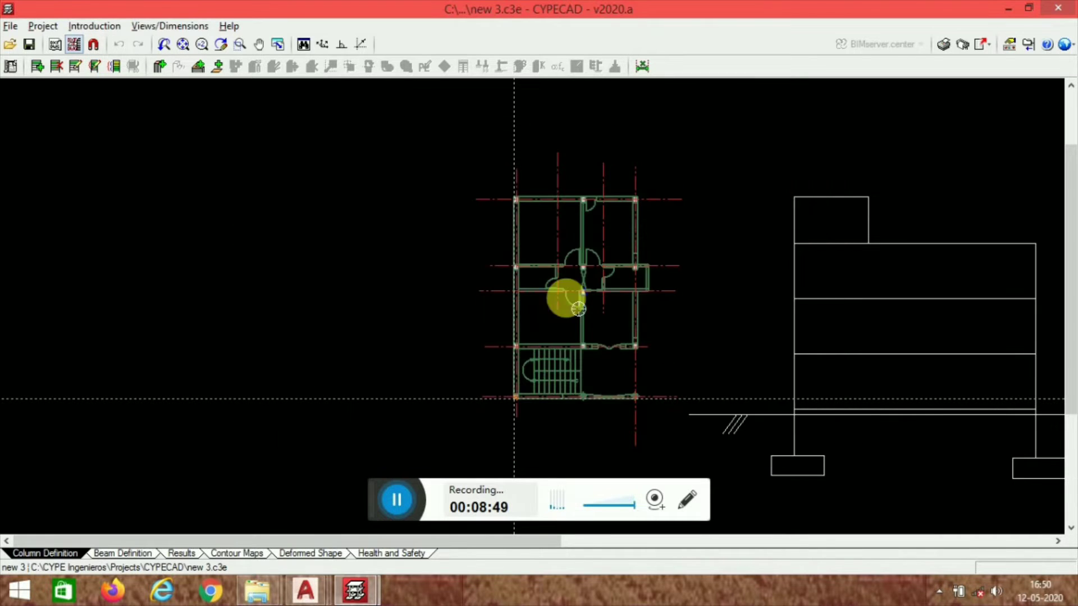
Step: Define a new column from Foundations to Floor 5 with an X width of 25 cm on every floor, keeping the external fixity
middle_drag(715, 353, 556, 329)
scroll(449, 298, up, 2)
scroll(455, 265, up, 1)
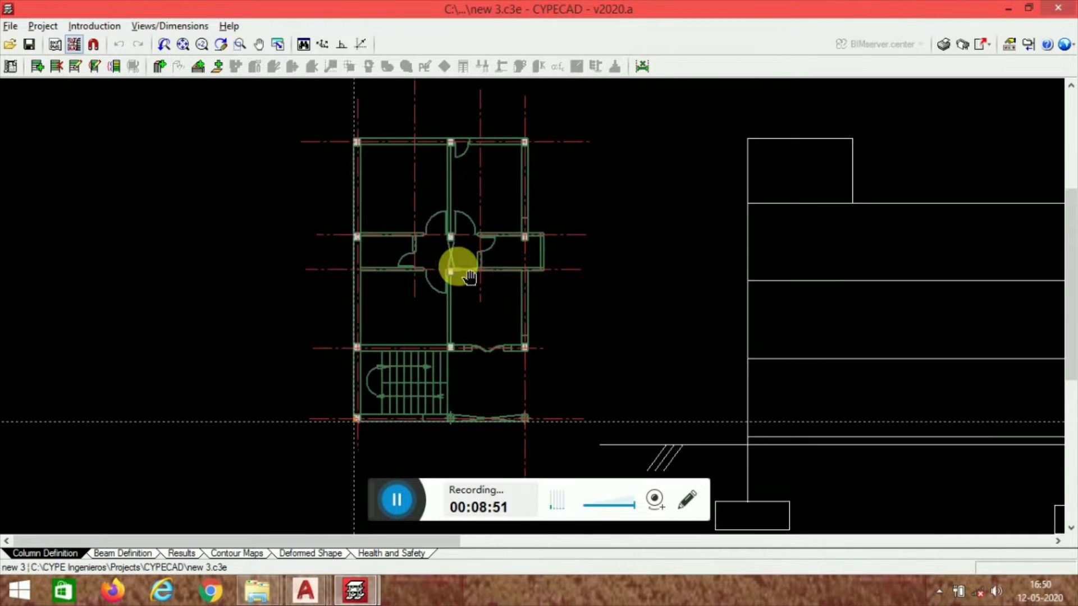
middle_drag(451, 184, 500, 218)
scroll(416, 183, up, 1)
scroll(501, 177, up, 3)
middle_drag(332, 194, 412, 218)
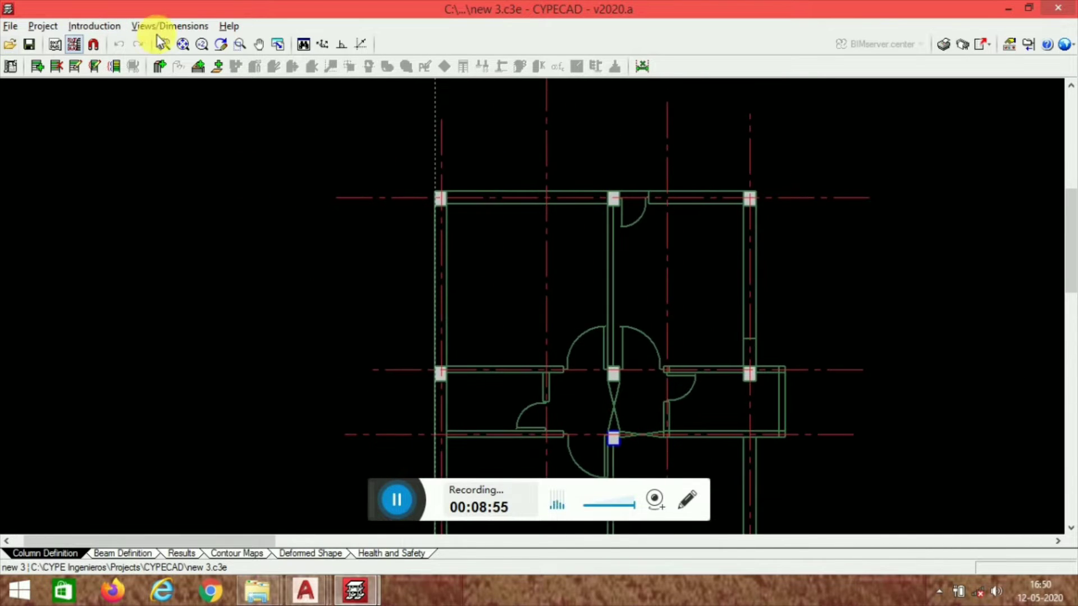
click(161, 67)
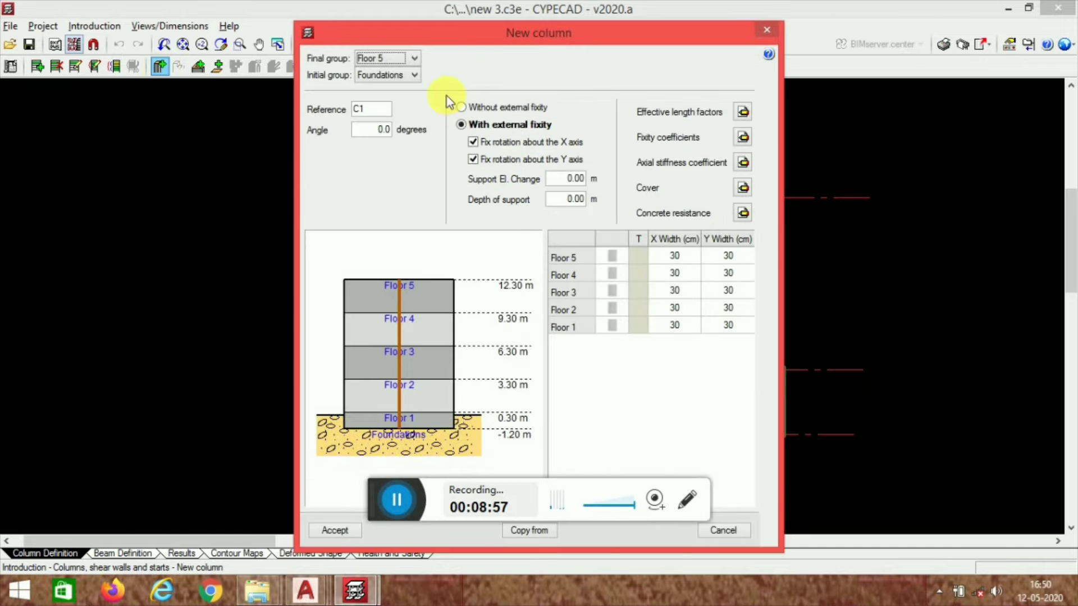
drag(506, 35, 521, 32)
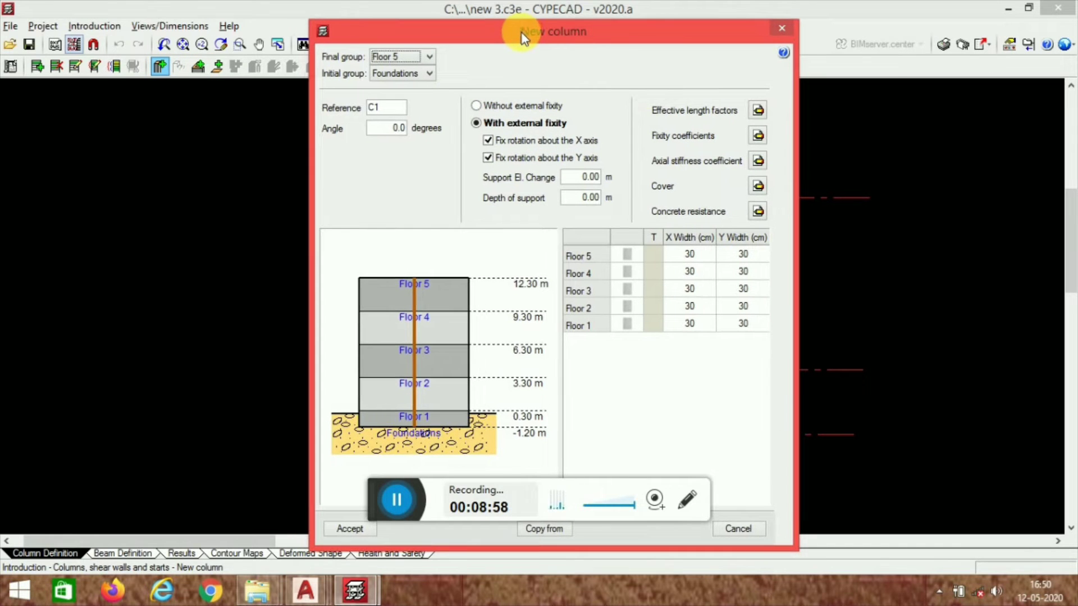
double_click(700, 260)
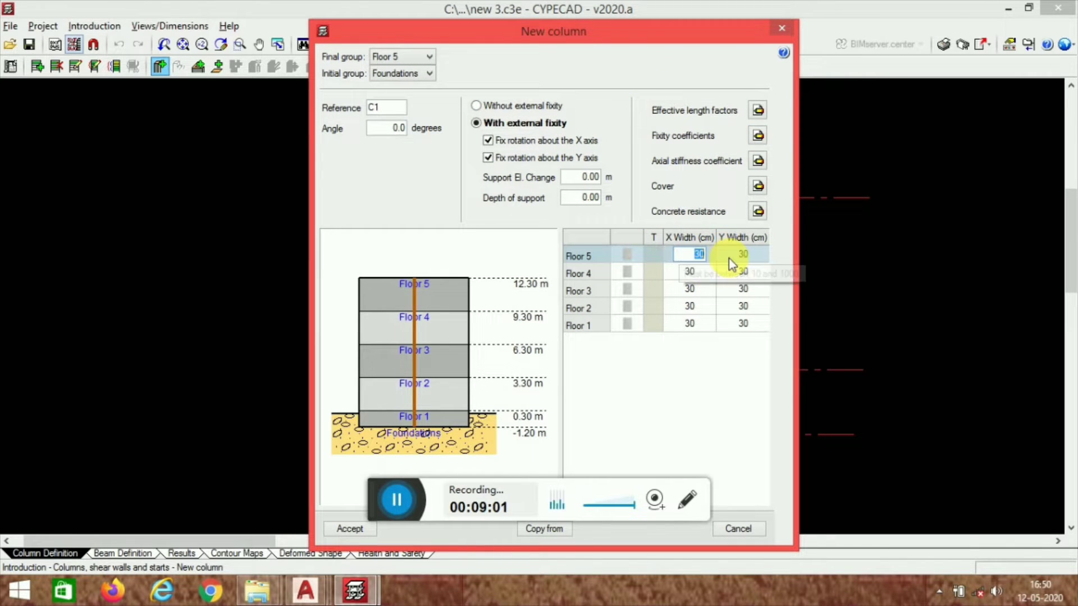
text(25)
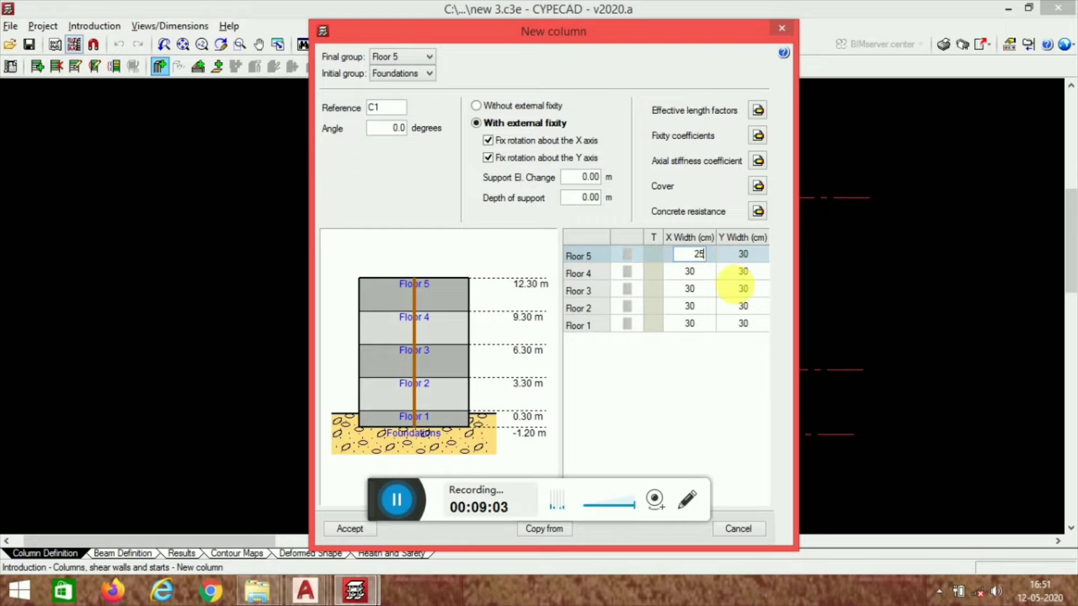
double_click(699, 328)
text(25)
double_click(702, 289)
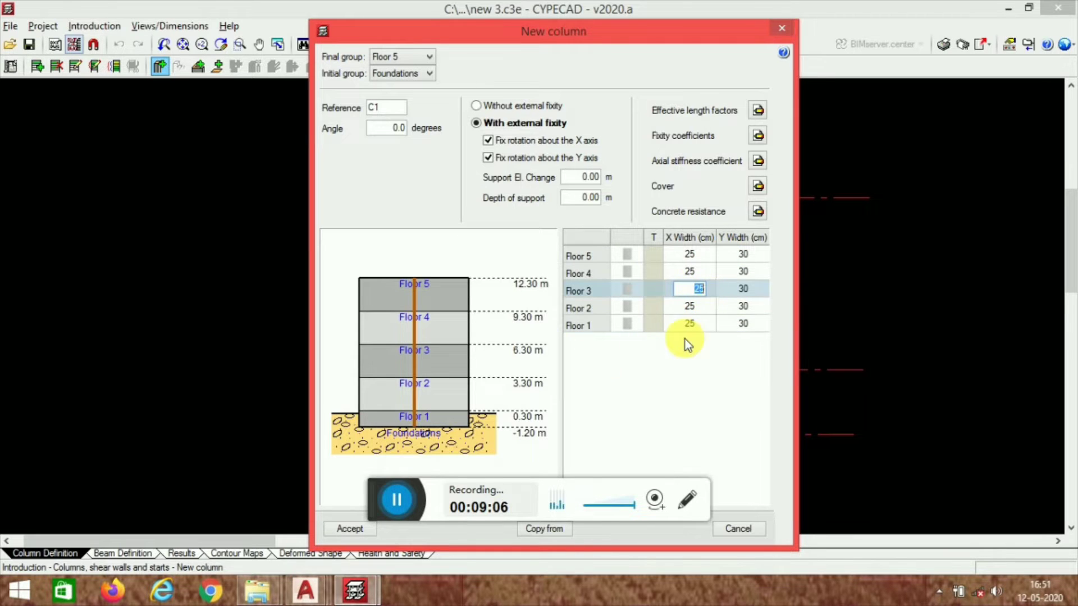
click(353, 531)
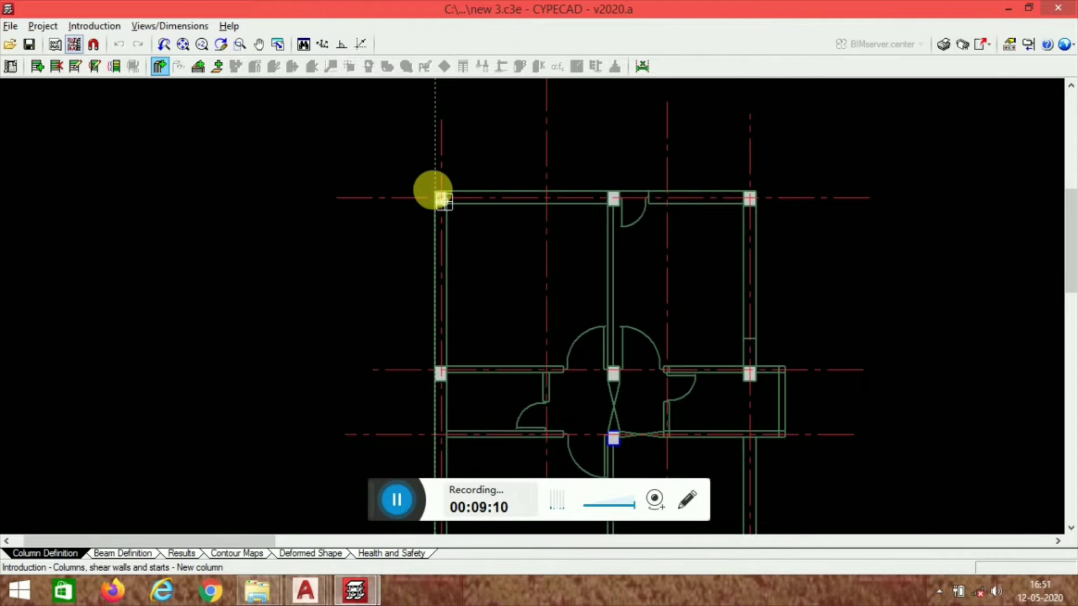
Step: Activate object snaps on the template with only Endpoint selected
click(93, 46)
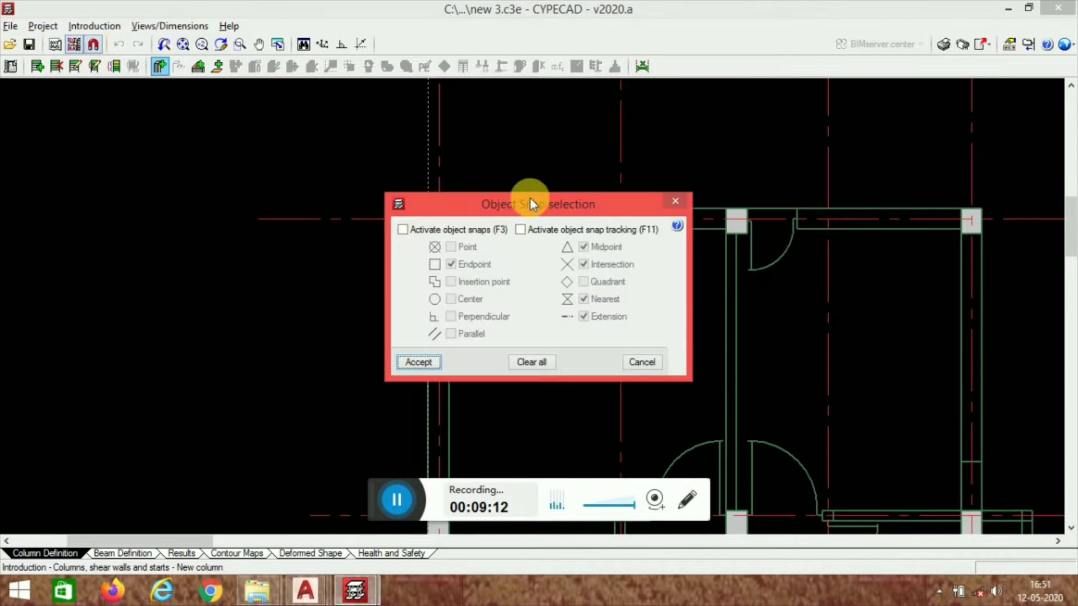
click(432, 232)
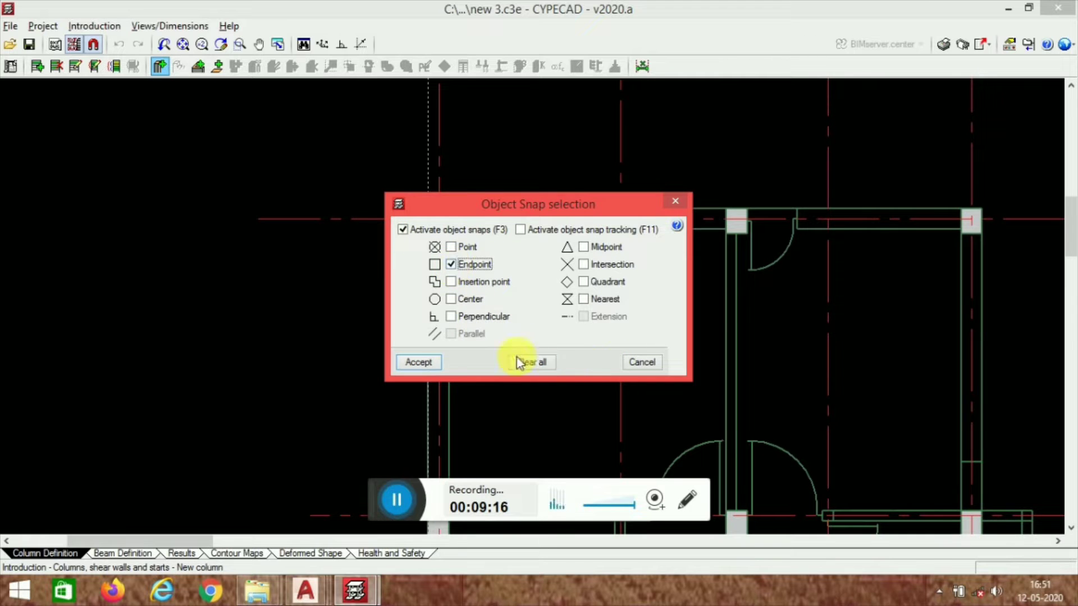
click(419, 362)
Step: Place columns at the outer corner endpoints of the grey column squares, working along the floor plan's top wall
scroll(438, 202, up, 3)
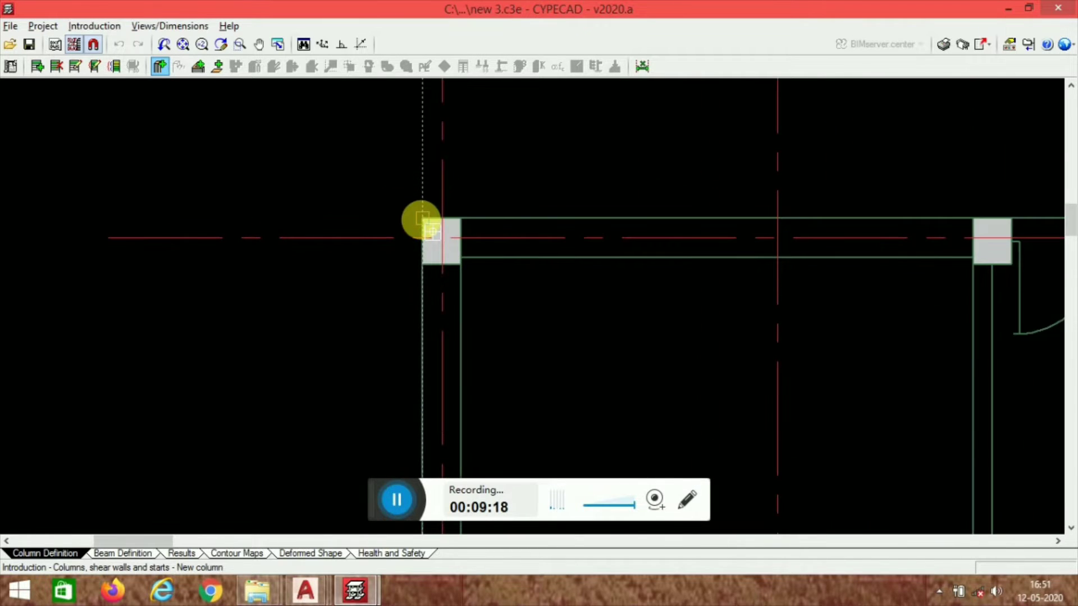
click(422, 219)
scroll(477, 264, down, 3)
middle_drag(787, 318, 532, 329)
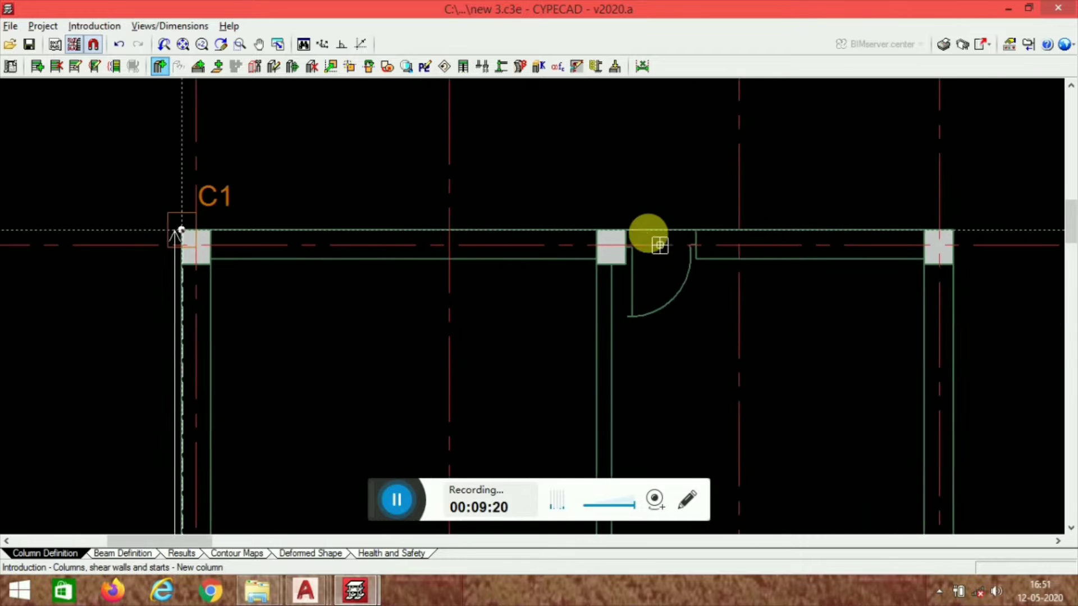
scroll(633, 230, up, 5)
click(569, 235)
scroll(710, 309, down, 2)
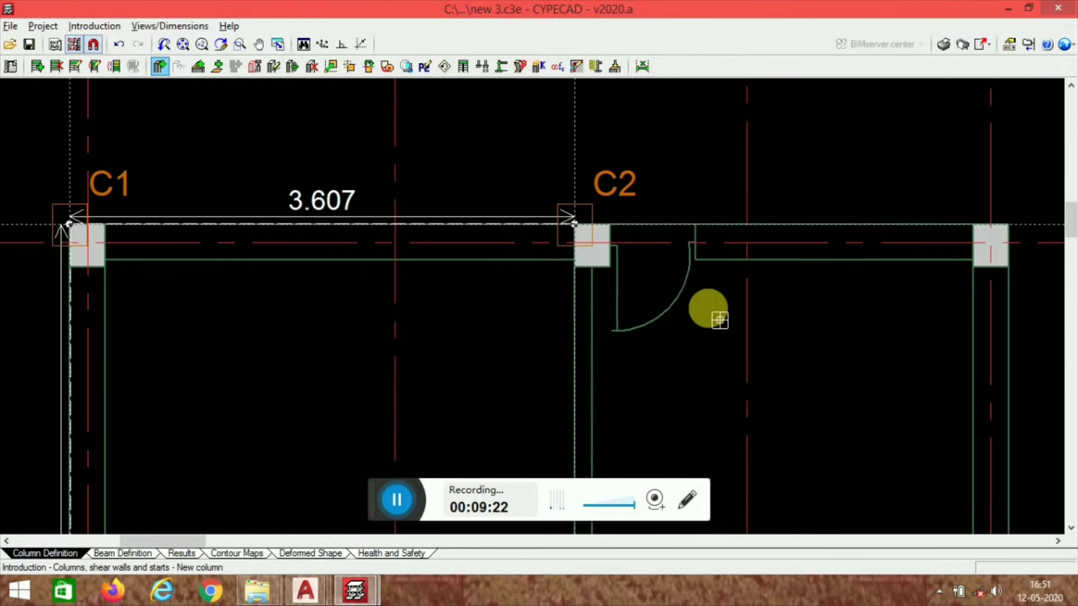
scroll(662, 313, up, 1)
click(816, 206)
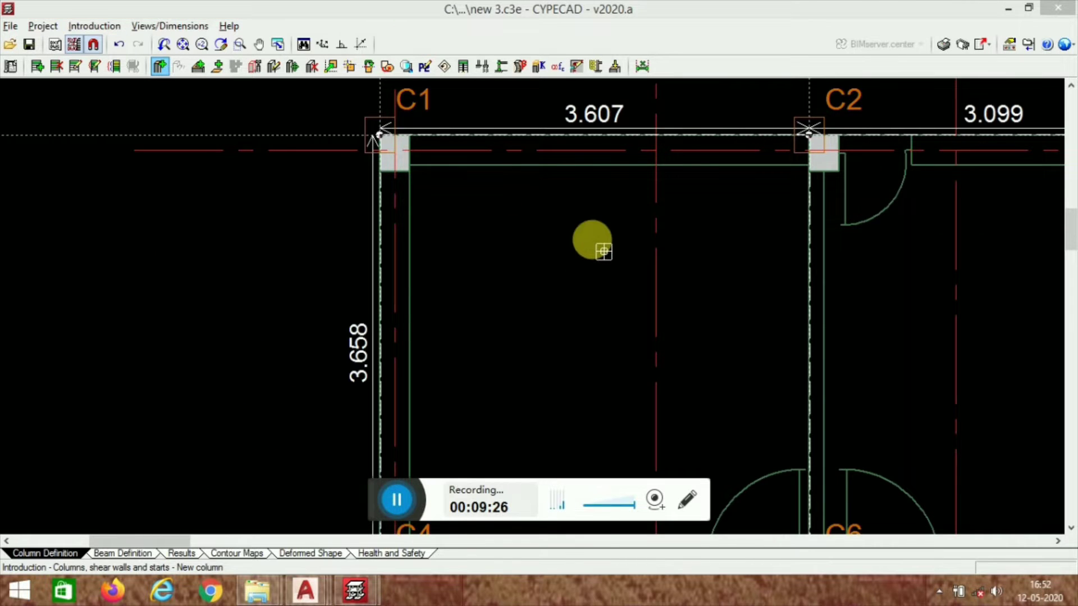
Step: Adjust column C1 about its fixed point, without applying a displacement, so it fits its grey square on the plan
middle_drag(697, 251, 586, 290)
scroll(582, 264, down, 3)
scroll(393, 219, up, 4)
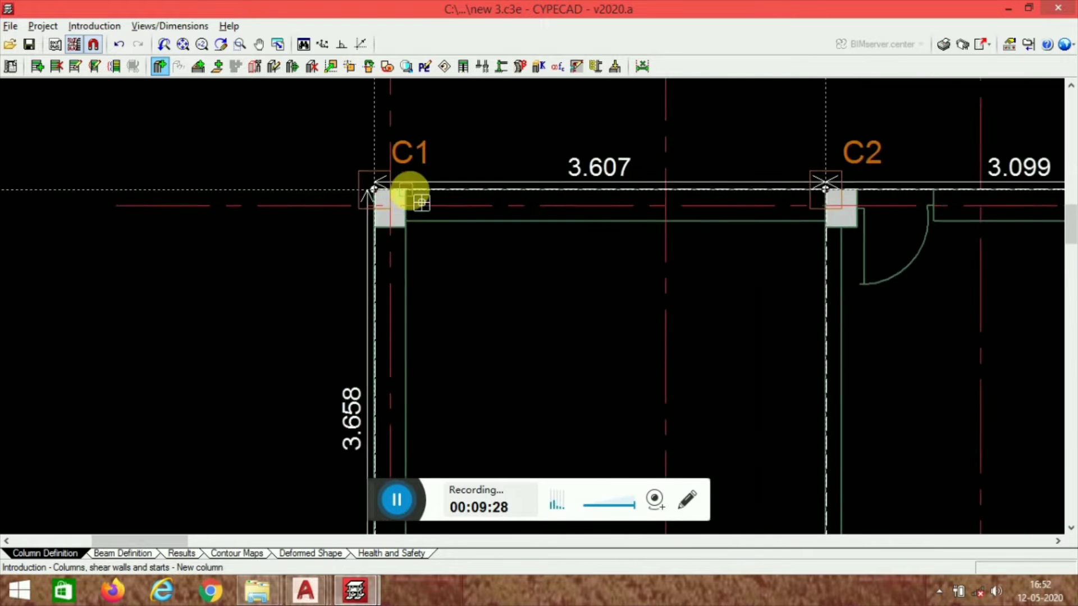
middle_drag(527, 217, 530, 284)
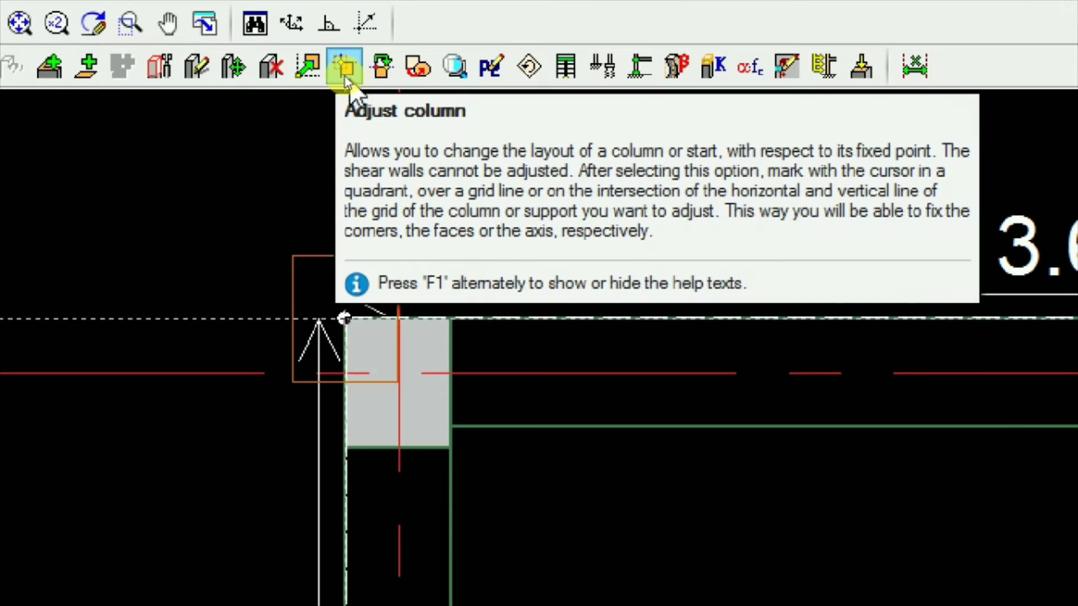
click(351, 68)
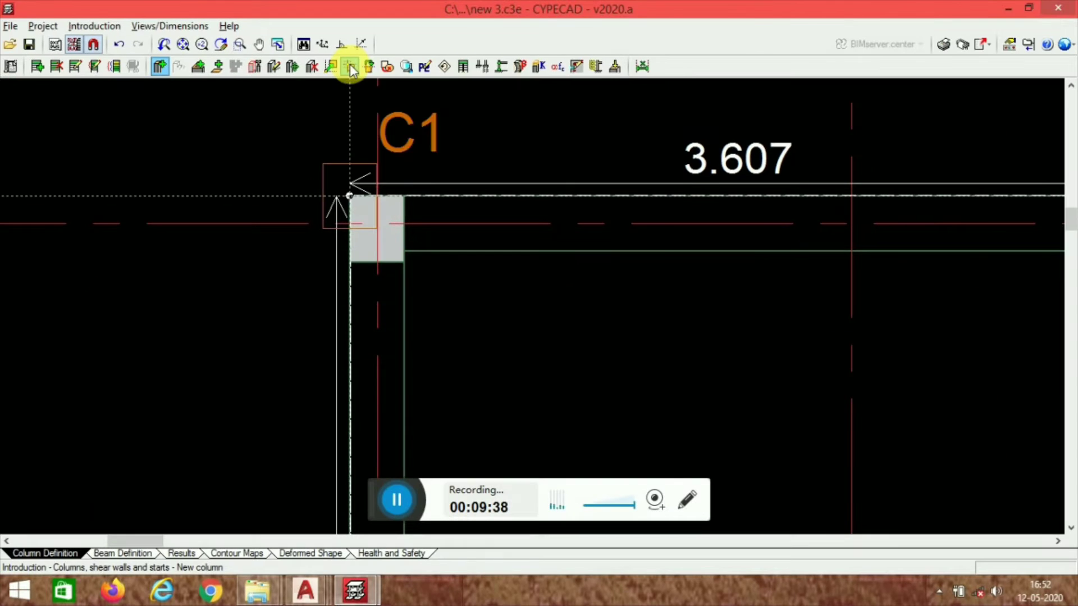
click(327, 413)
click(440, 350)
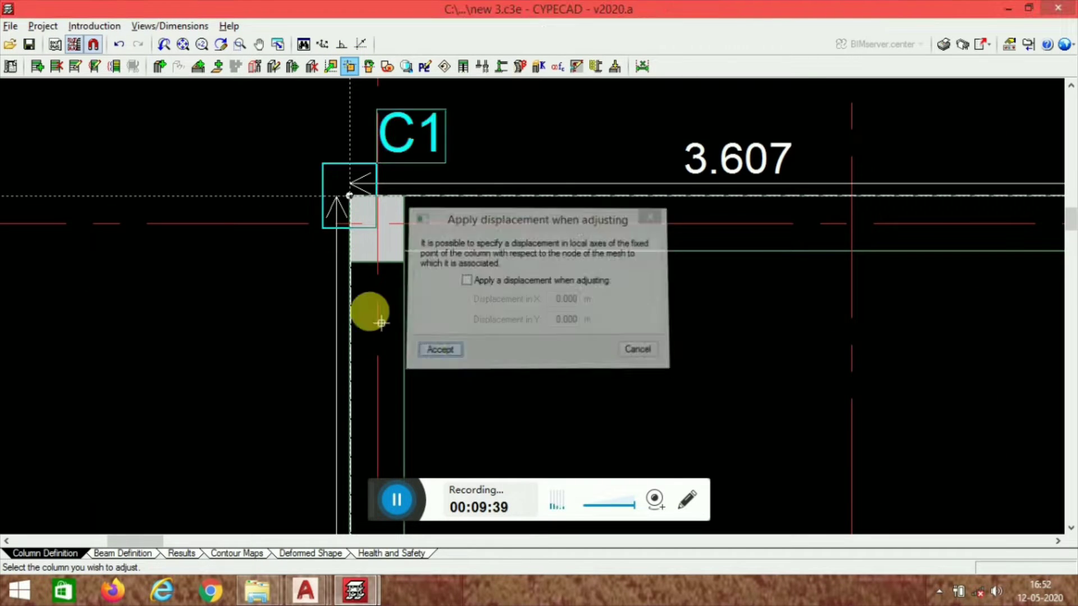
scroll(524, 294, down, 4)
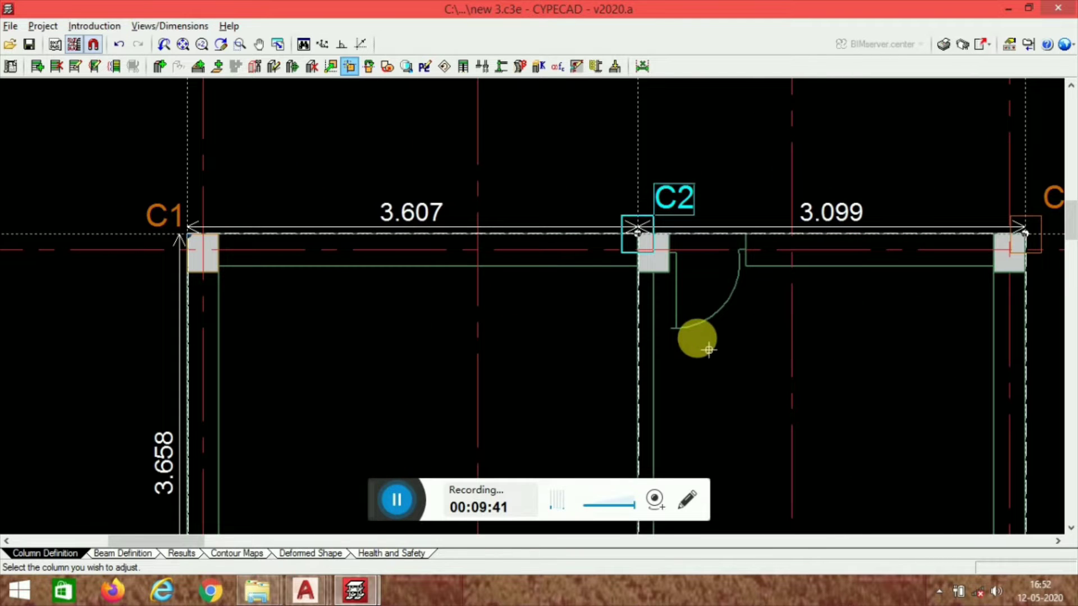
Step: Adjust columns C2 to C7 about their fixed points to fit their grey squares on the plan
scroll(739, 381, down, 2)
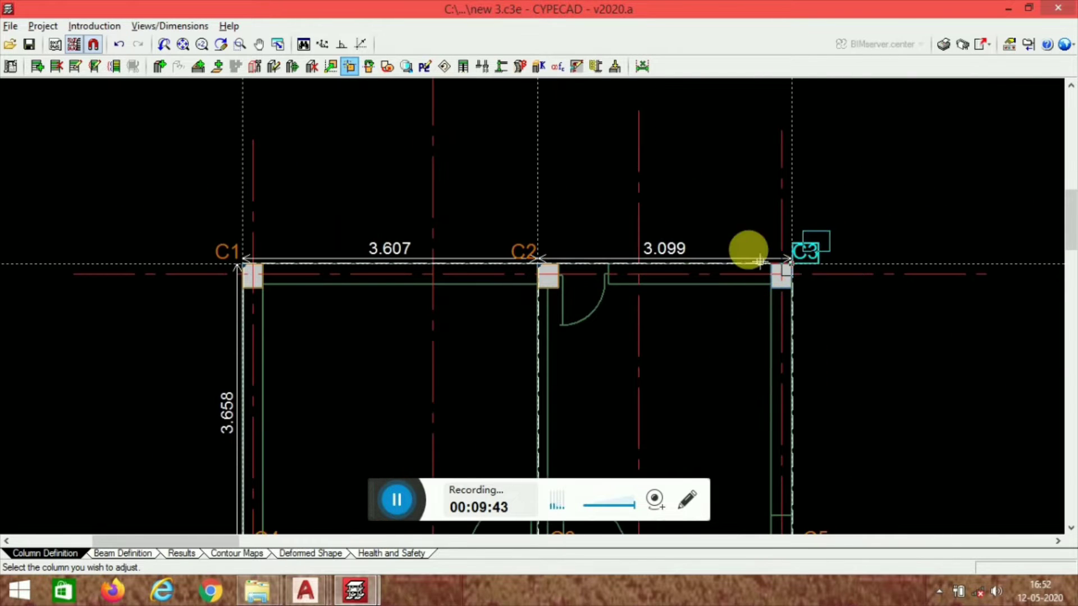
scroll(748, 248, down, 2)
scroll(750, 348, up, 1)
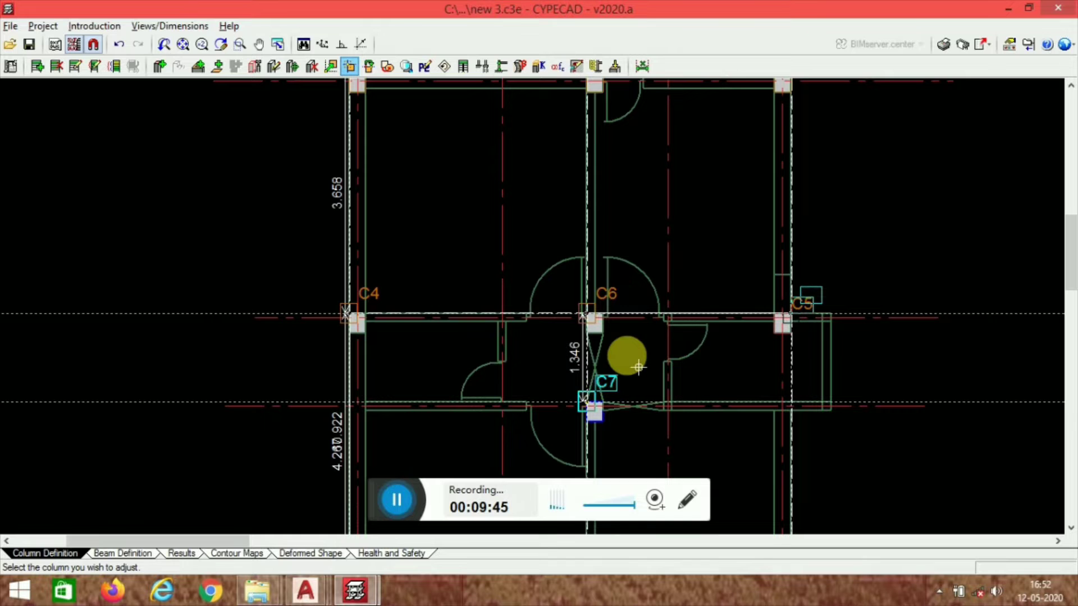
scroll(626, 351, up, 1)
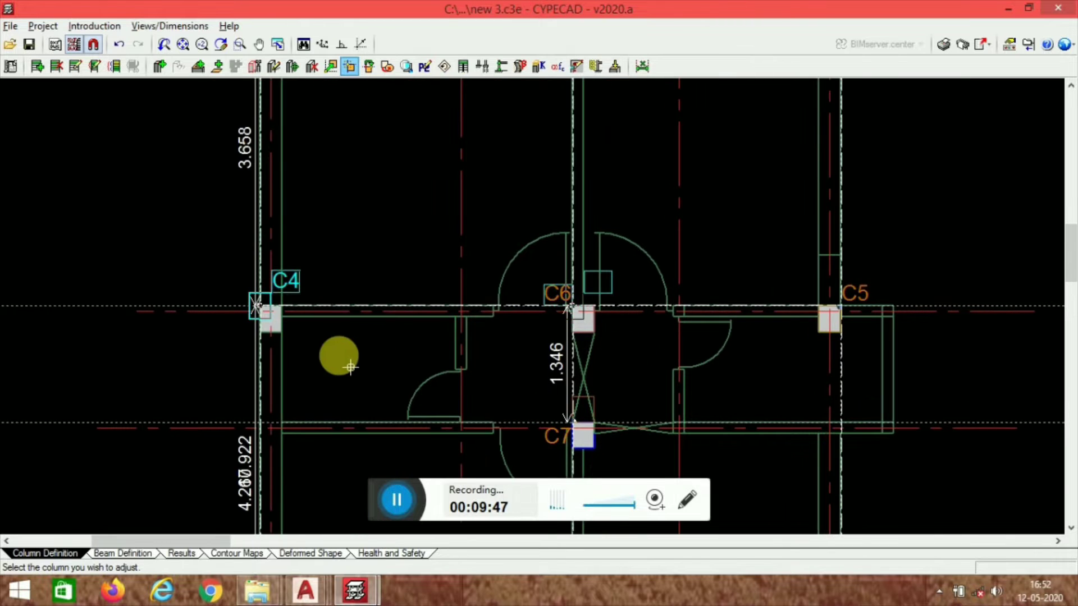
scroll(630, 337, up, 2)
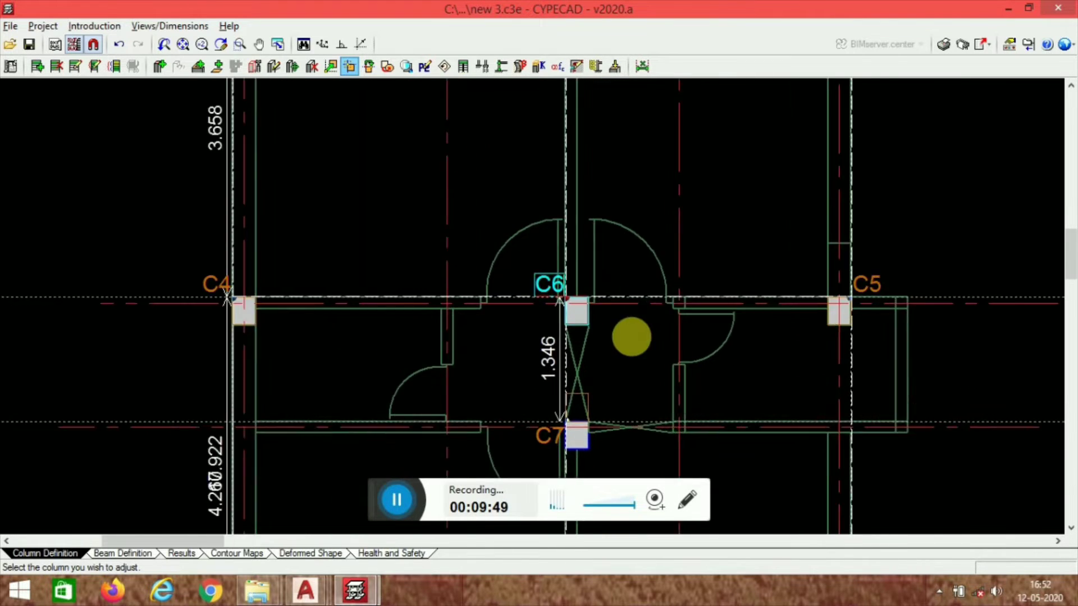
Step: Adjust columns C8, C9, C10 and C11 around the staircase and entrance to fit their grey squares
scroll(581, 442, down, 3)
scroll(421, 380, up, 3)
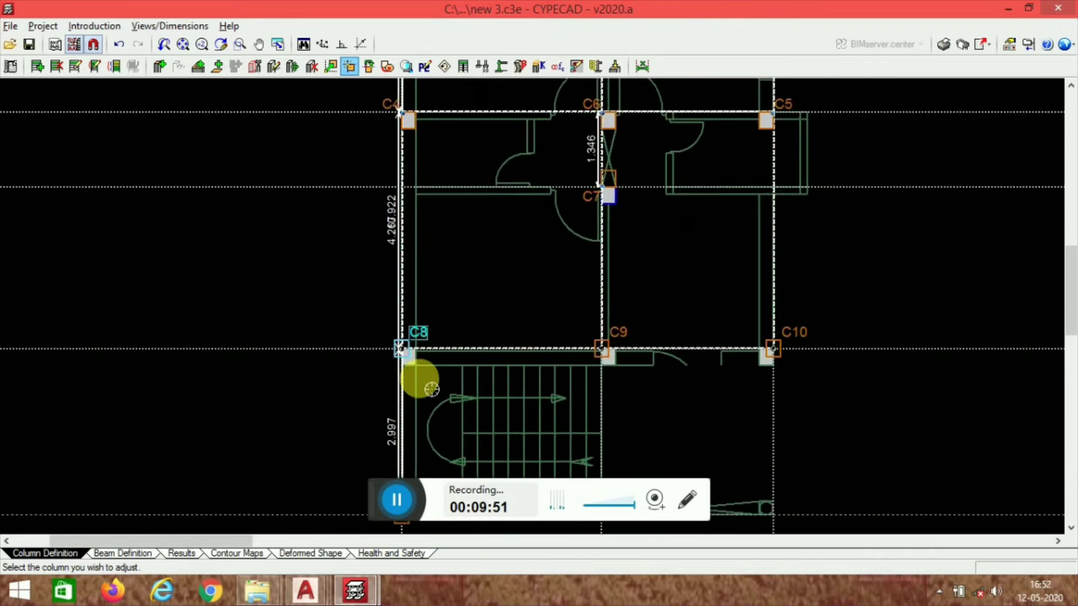
scroll(696, 403, up, 1)
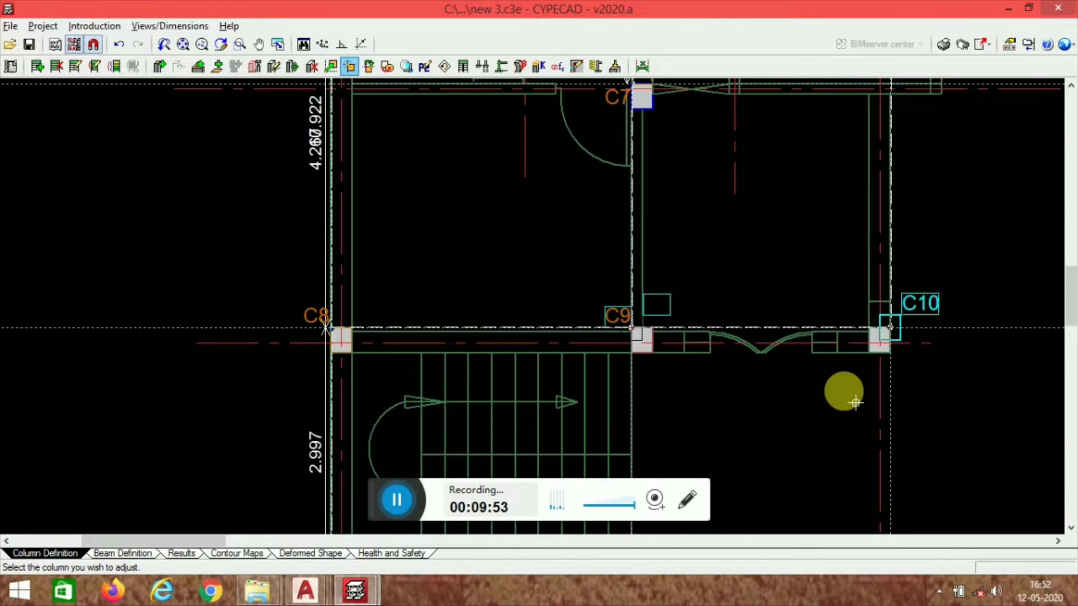
scroll(782, 260, down, 3)
scroll(599, 347, up, 2)
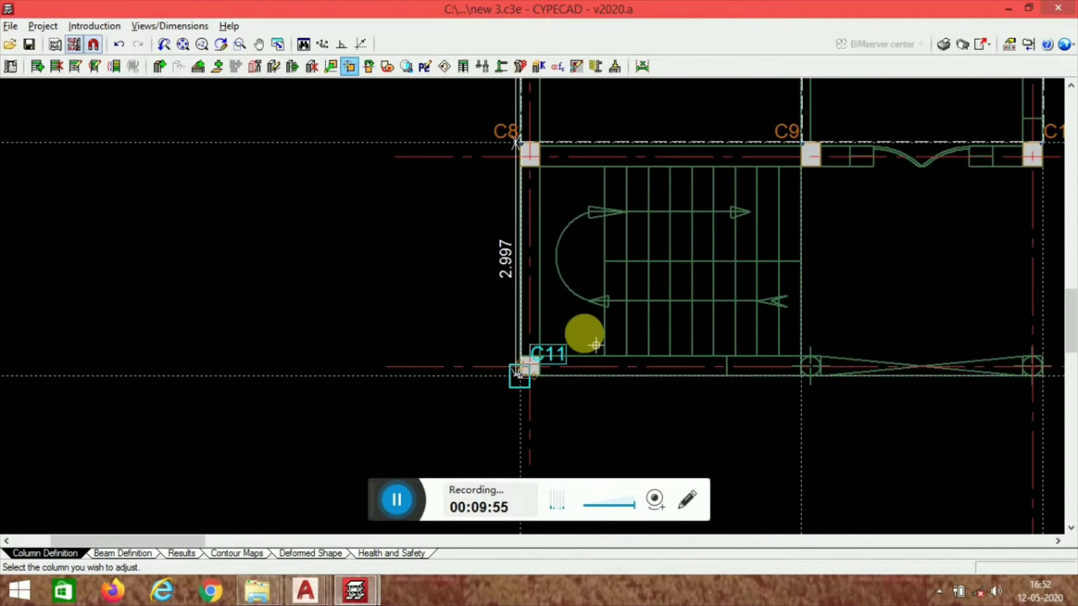
scroll(659, 428, down, 2)
scroll(645, 304, up, 3)
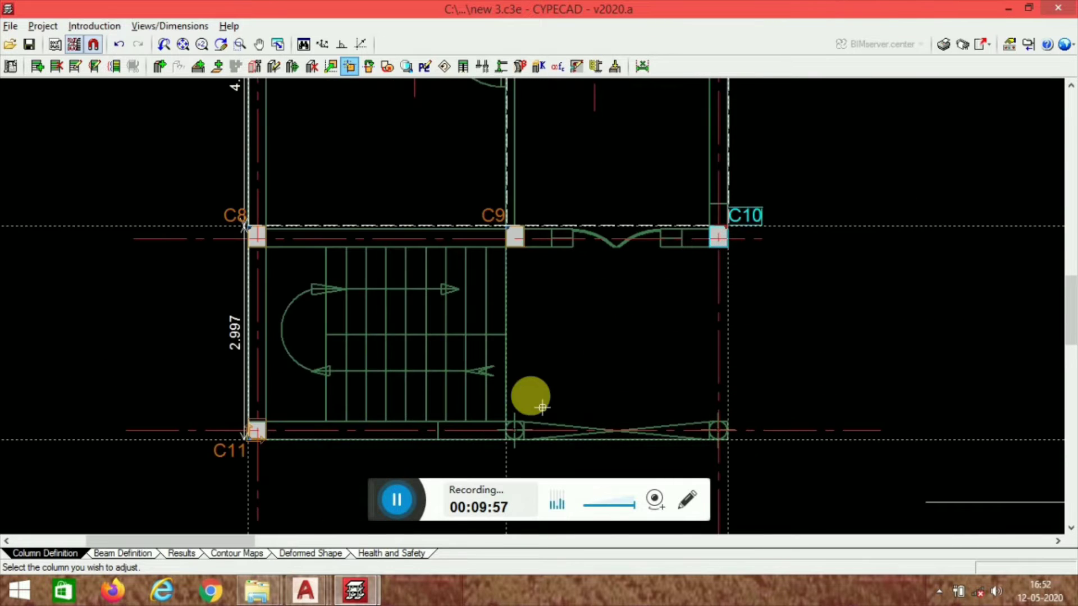
scroll(568, 426, down, 3)
scroll(568, 397, up, 3)
scroll(567, 397, up, 1)
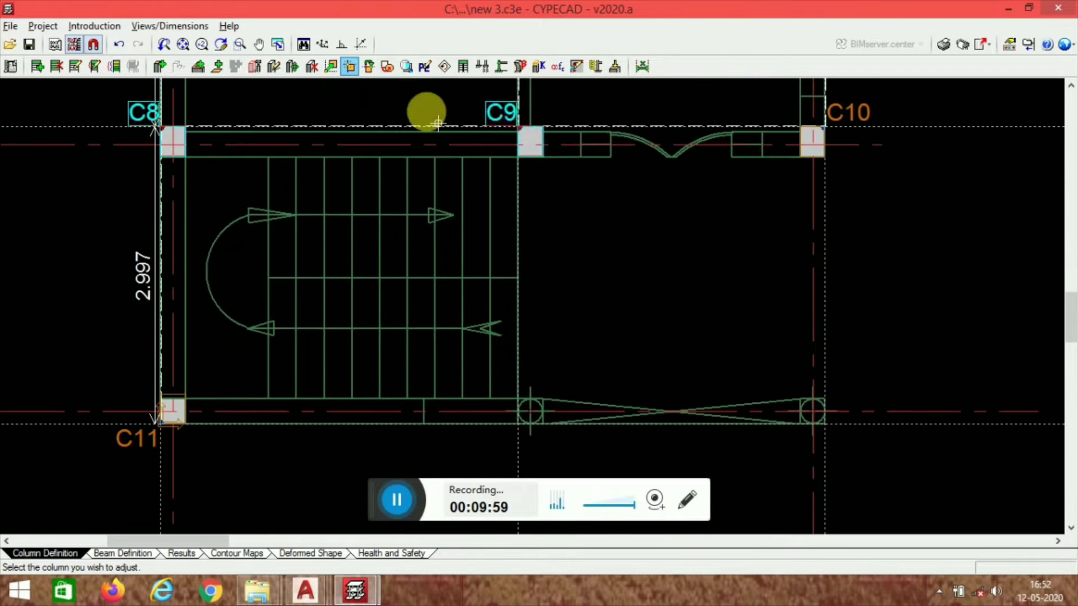
Step: Start a new column from Foundations to Floor 5 and give Floor 5 a circular concrete section 30 cm in diameter
click(161, 66)
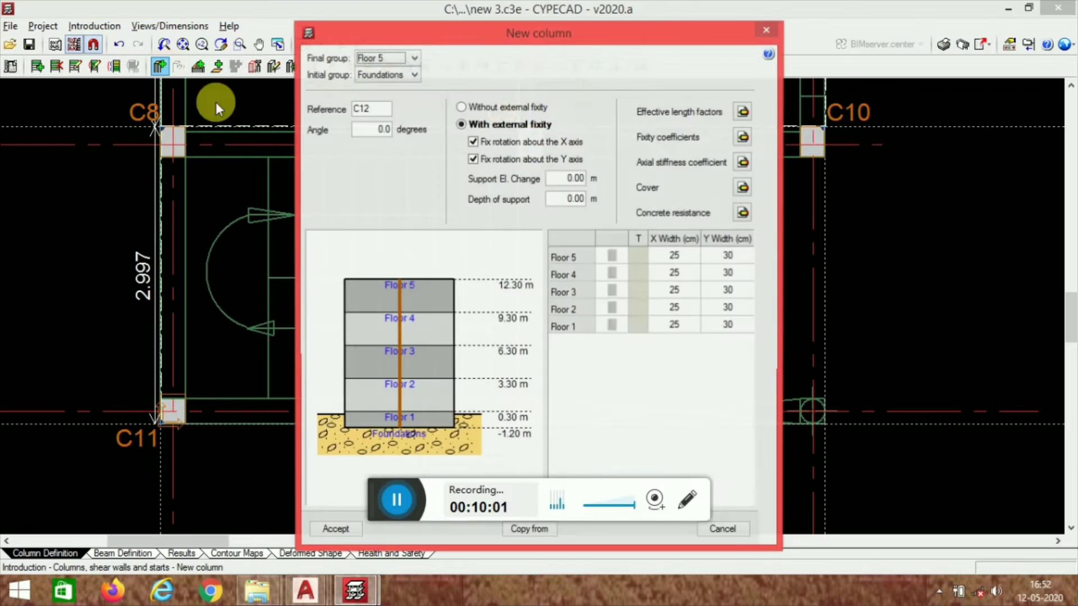
click(605, 257)
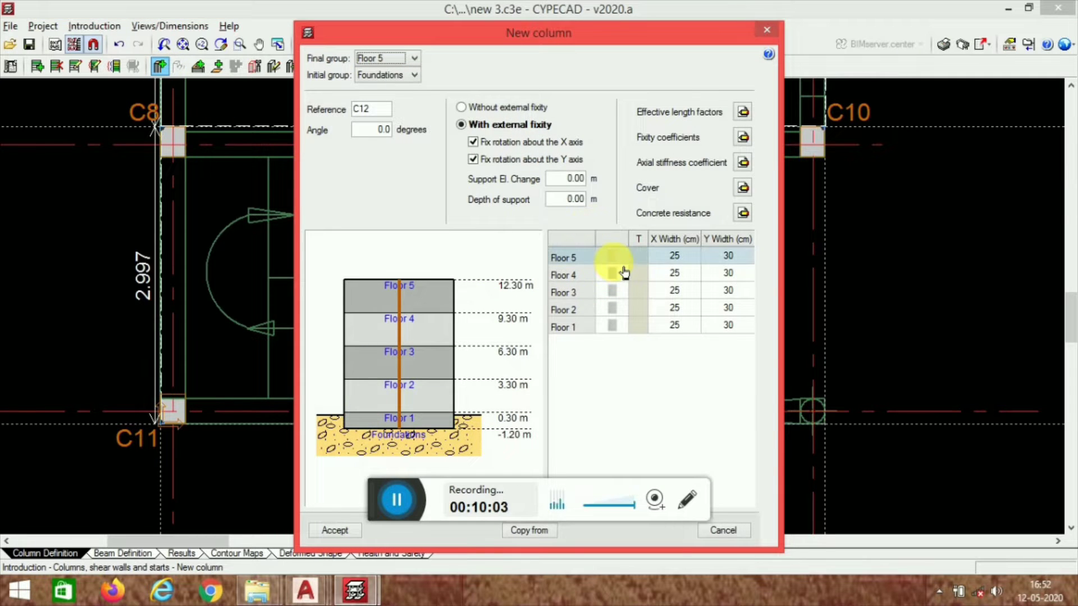
click(521, 150)
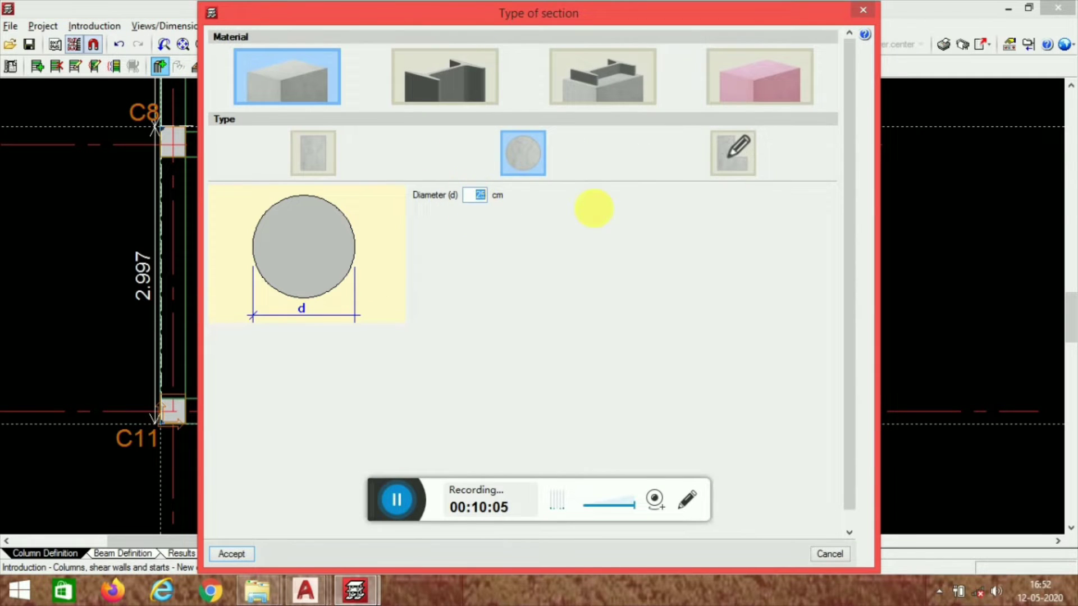
click(236, 554)
Step: Change the new column's section on Floor 4 and Floor 3 to circular concrete with a 30 cm diameter
click(618, 293)
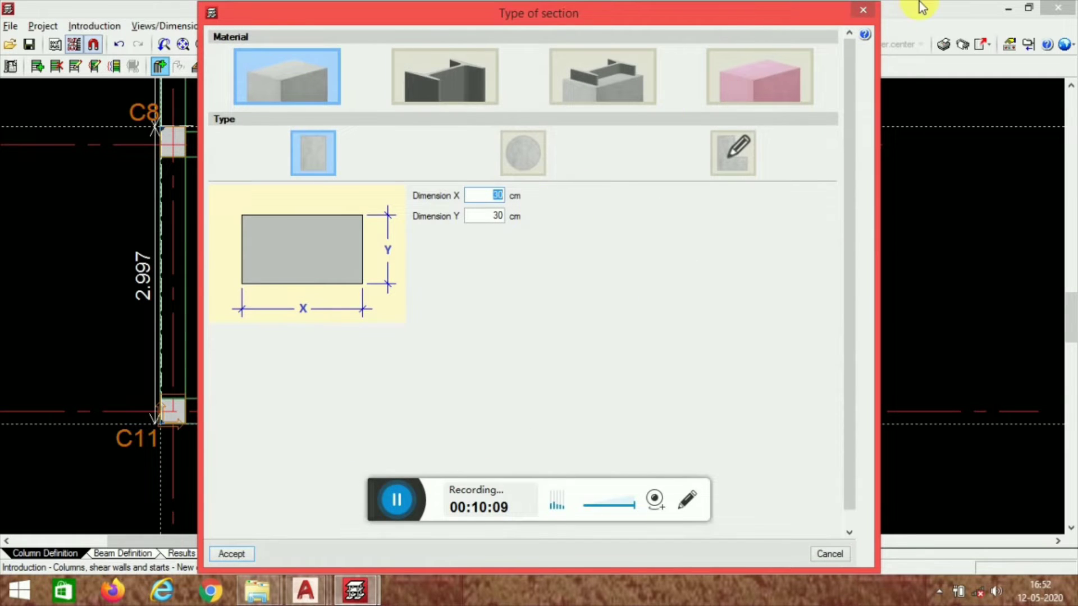
click(860, 11)
click(613, 274)
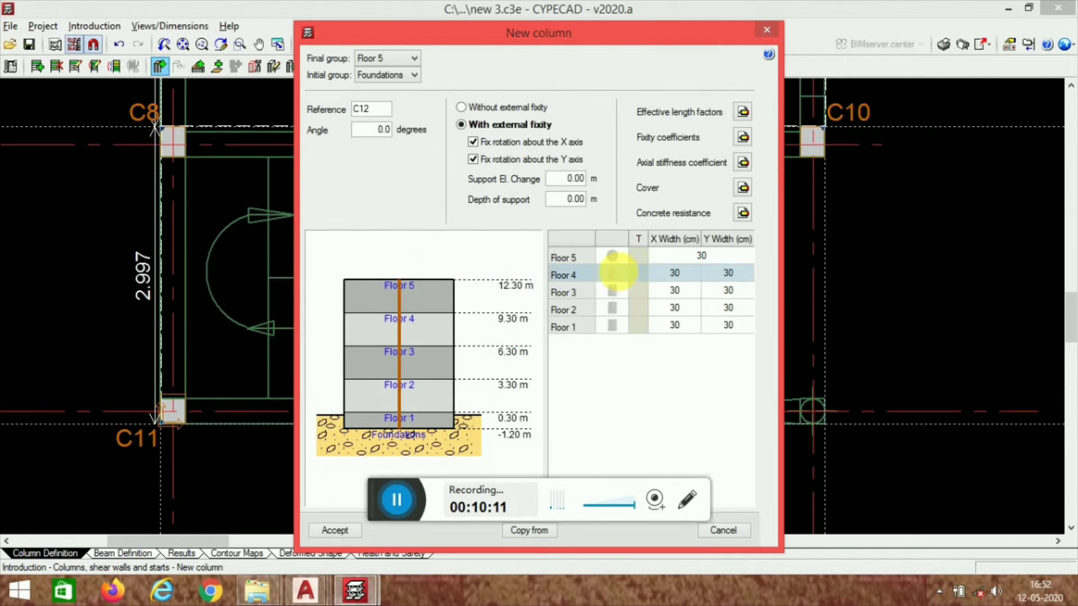
click(551, 169)
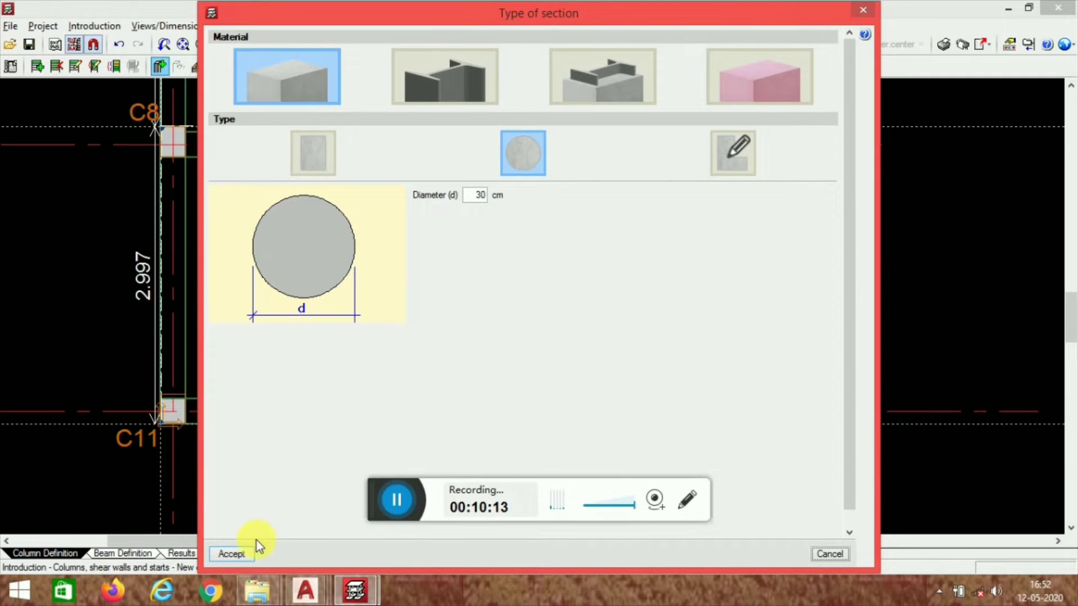
click(247, 554)
click(614, 289)
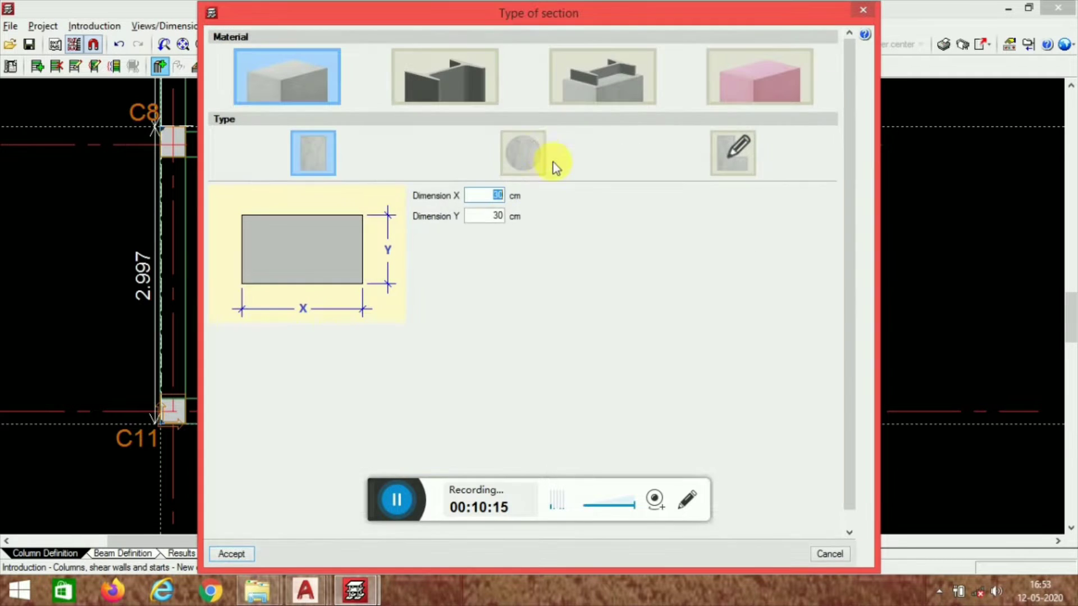
click(543, 164)
click(231, 554)
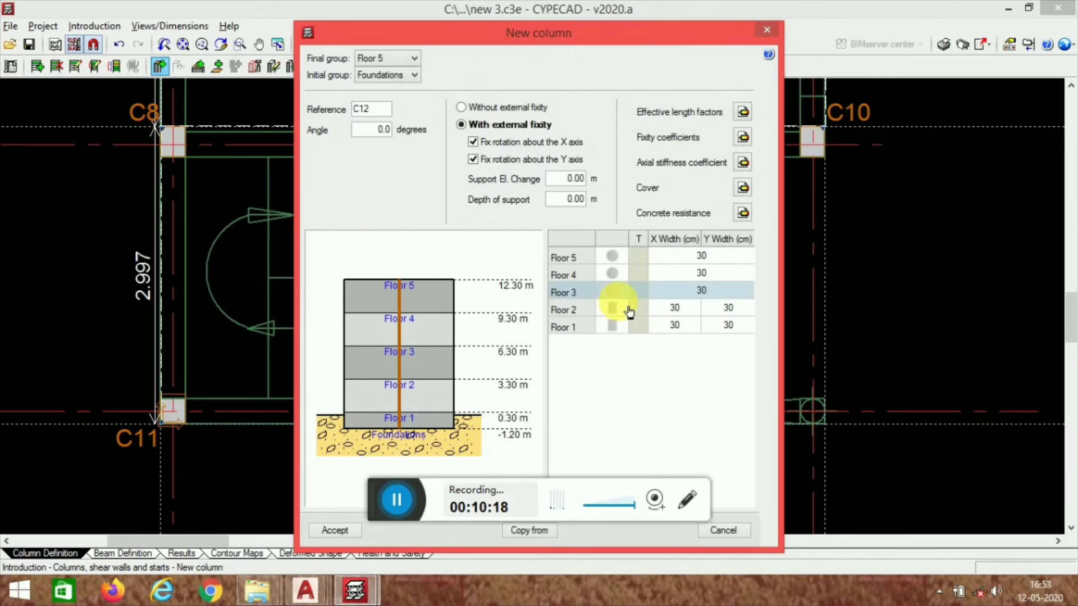
Step: Change the column's section on Floor 2 and Floor 1 to circular with a 30 cm diameter and accept the column
click(620, 310)
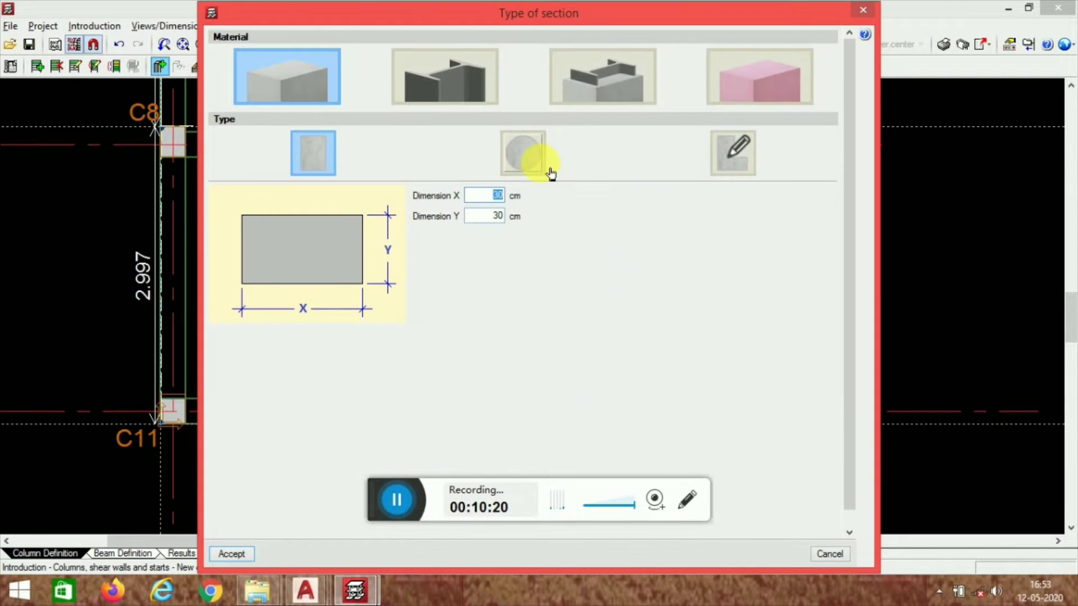
click(523, 153)
click(232, 555)
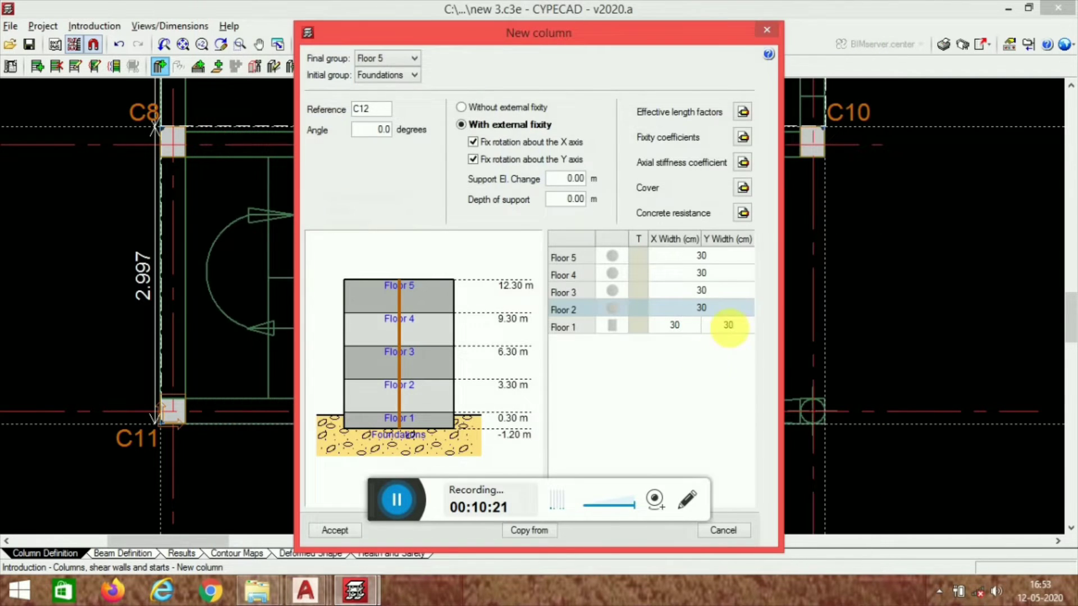
click(633, 334)
click(528, 155)
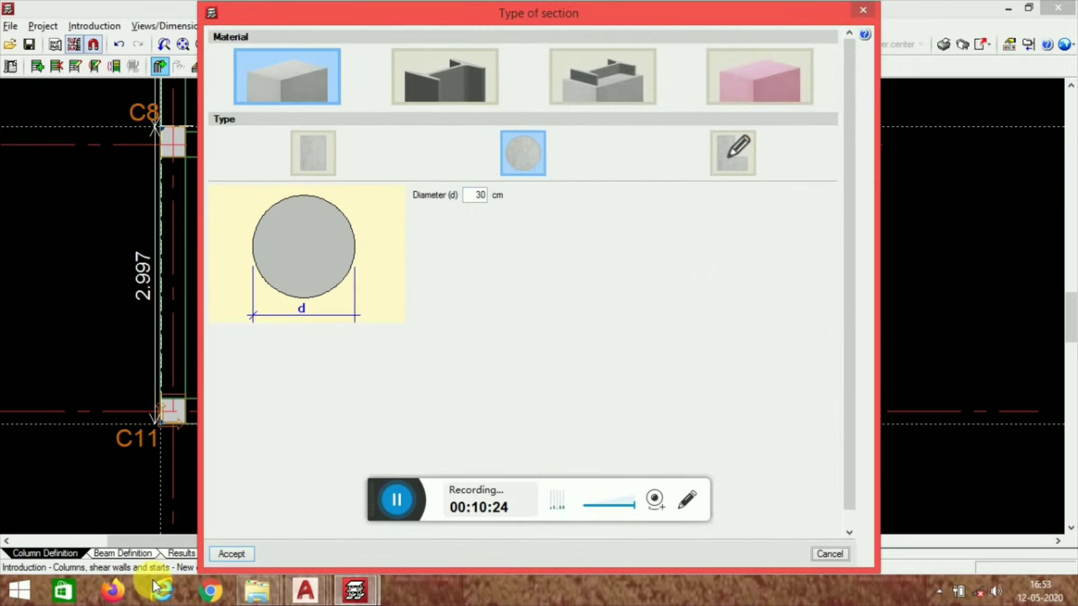
click(230, 554)
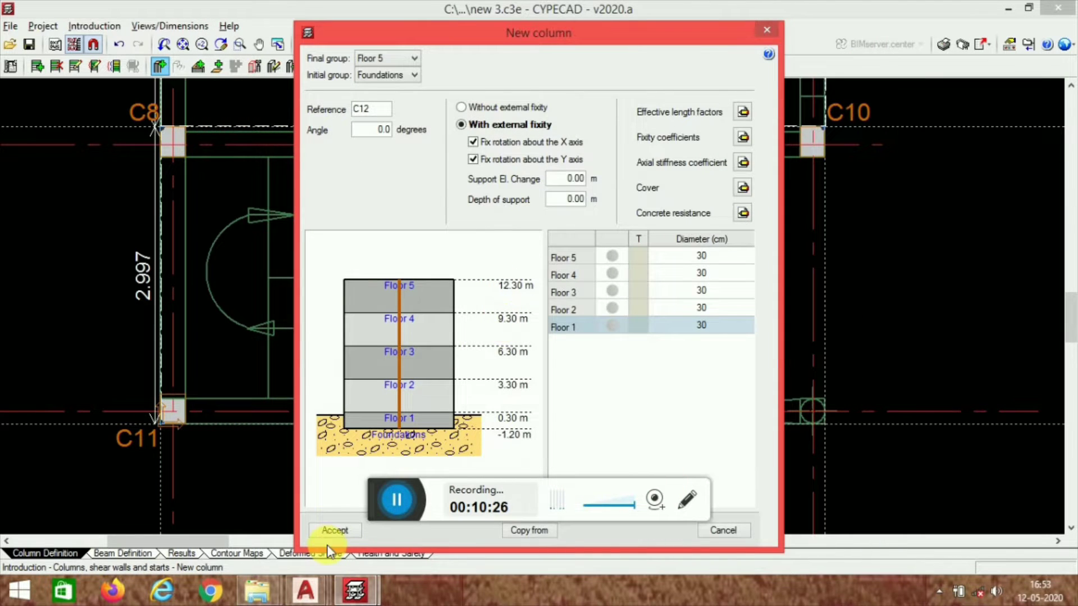
click(335, 531)
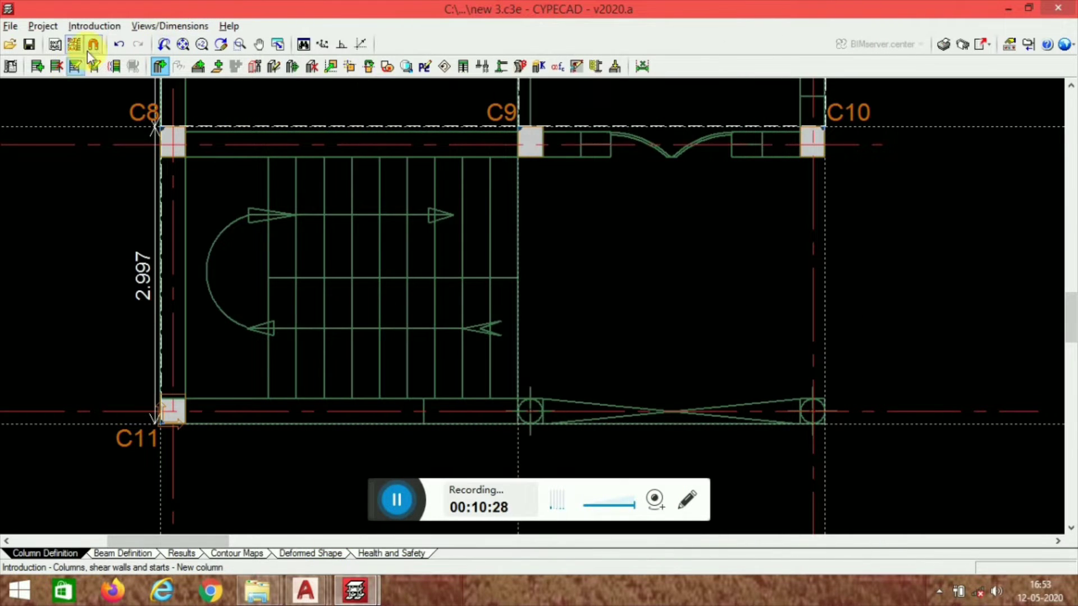
Step: Select only the Midpoint object snap and place circular columns at the centres of the two circles on the plan's lower wall
click(91, 47)
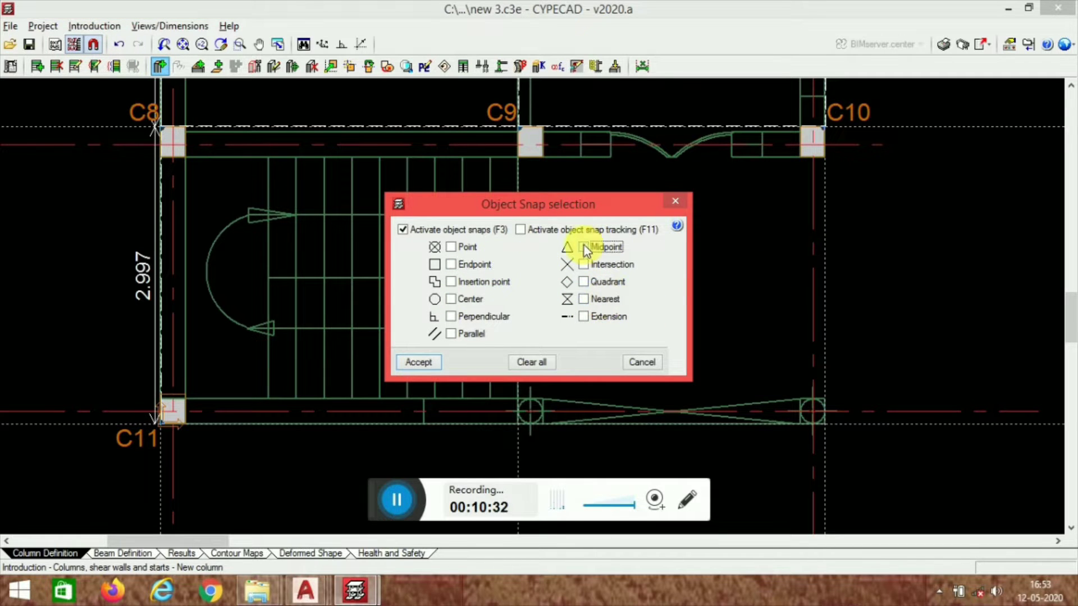
click(418, 362)
scroll(534, 409, up, 3)
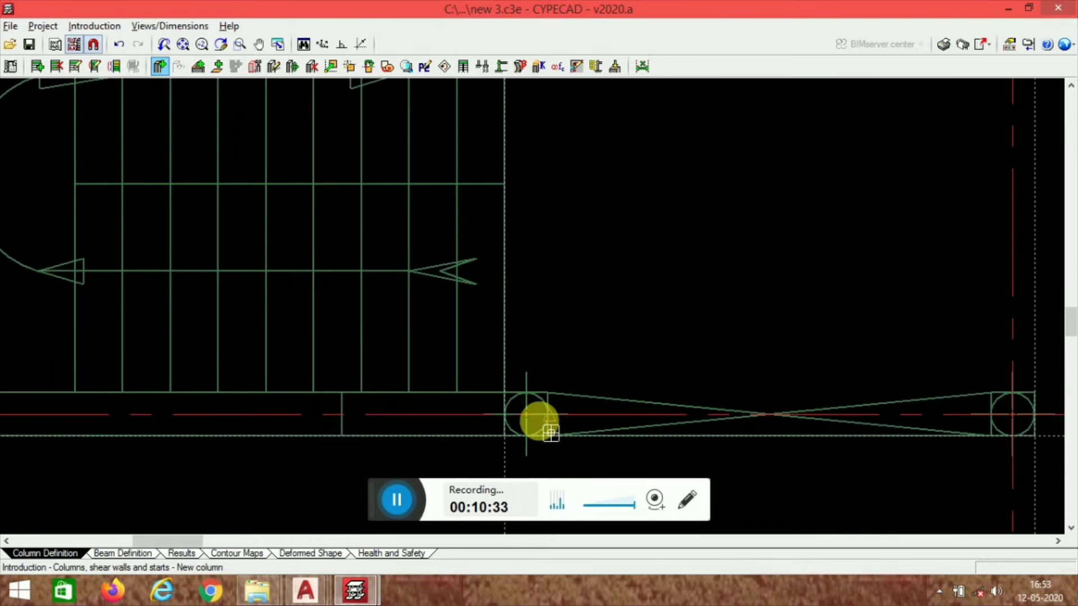
click(526, 416)
scroll(527, 323, down, 2)
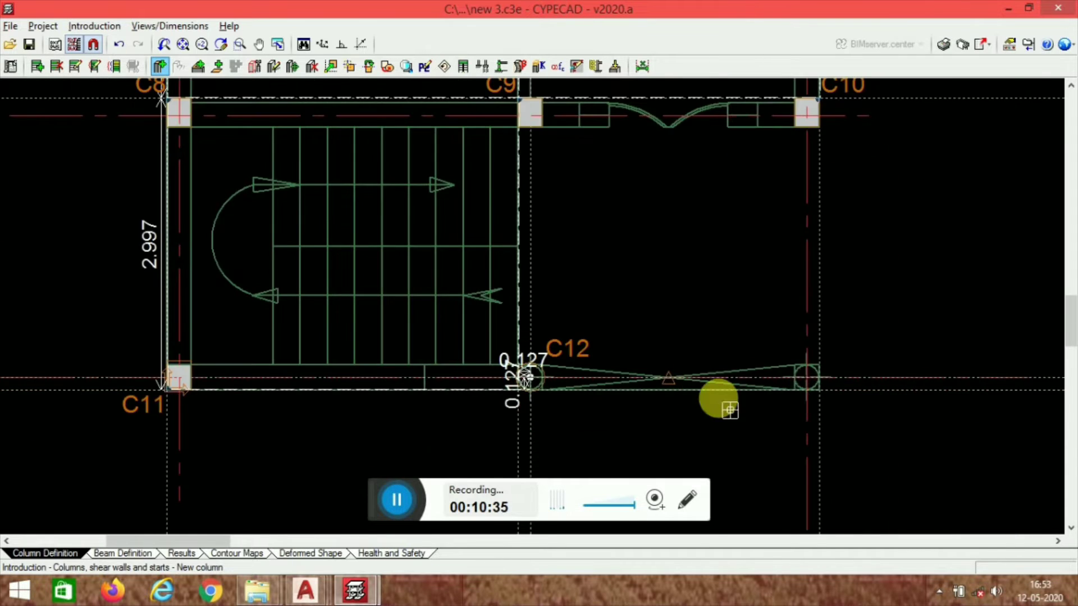
scroll(632, 416, up, 2)
click(632, 415)
scroll(565, 426, down, 4)
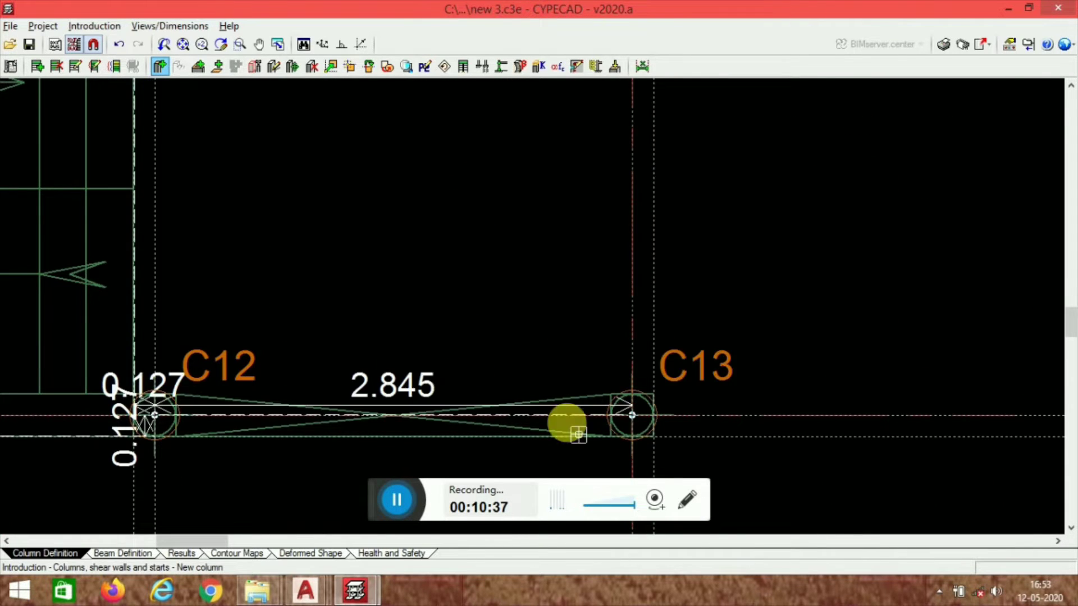
Step: Review the column layout over the floor plan and switch to beam definition for Floor 1
scroll(579, 323, down, 4)
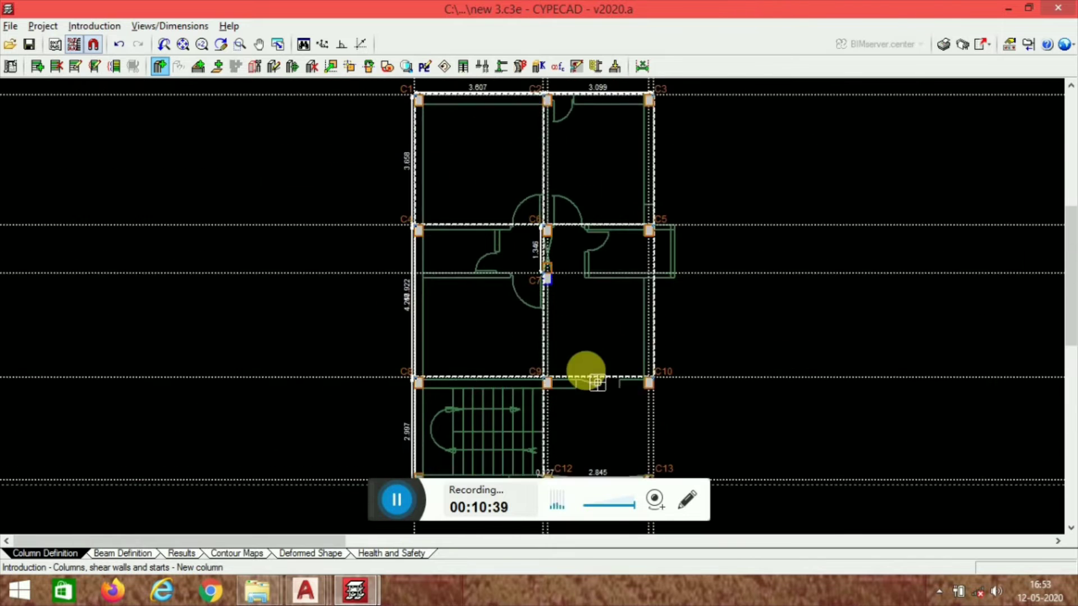
scroll(518, 203, up, 5)
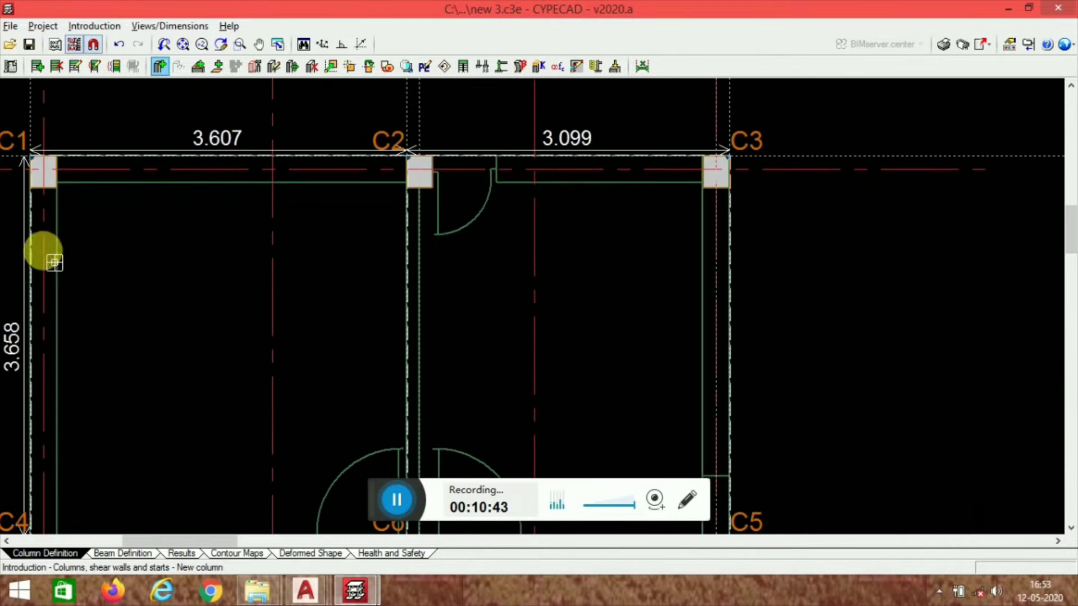
scroll(354, 240, down, 4)
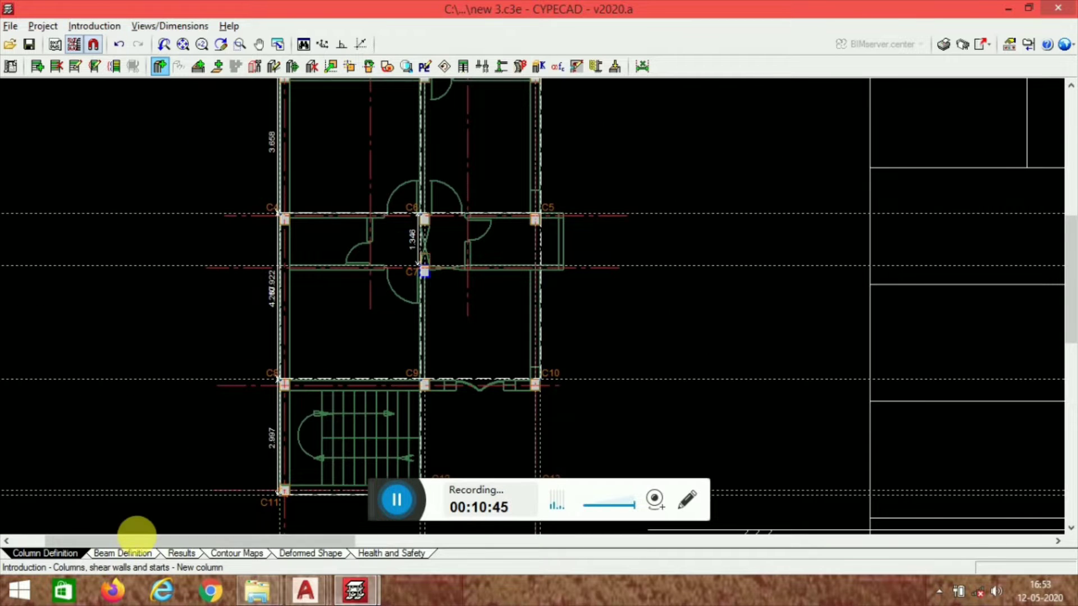
click(137, 552)
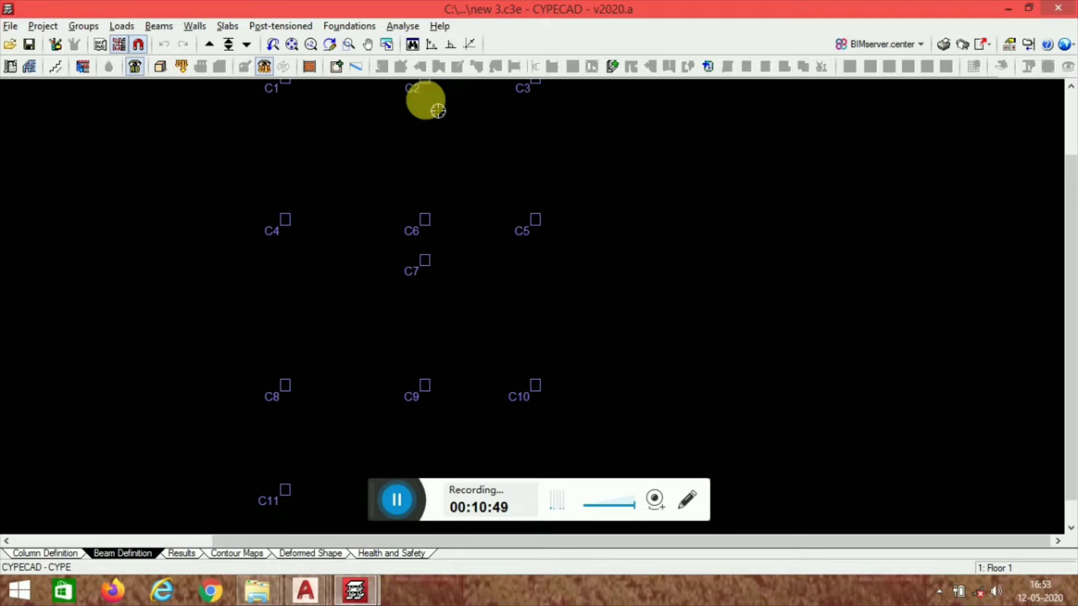
middle_drag(410, 204, 505, 309)
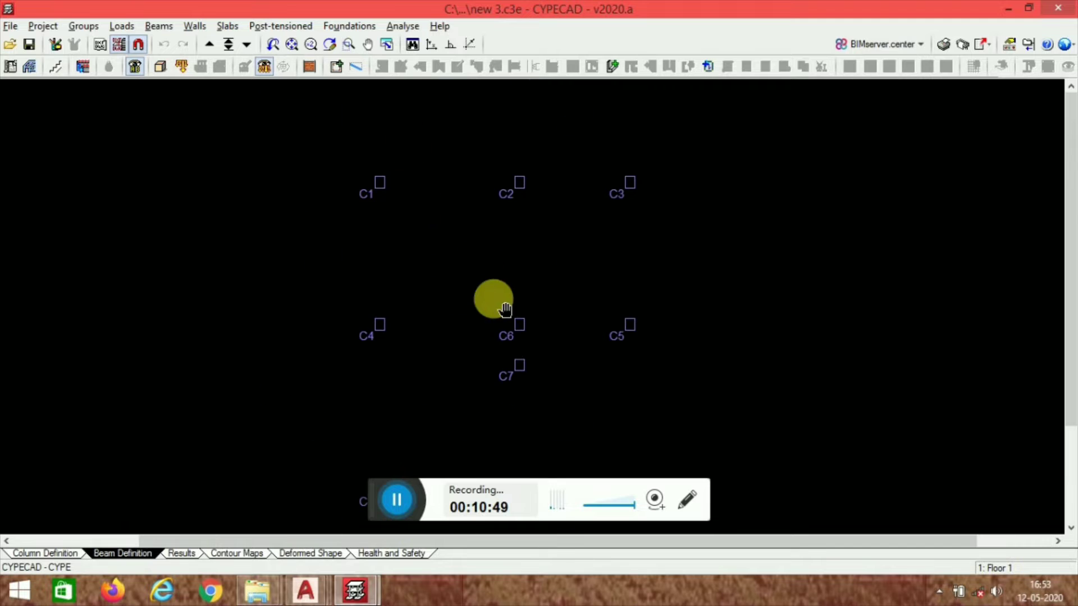
Step: Start defining a beam on Floor 1 with a rectangular concrete section 20 cm wide and 45 cm deep
click(160, 27)
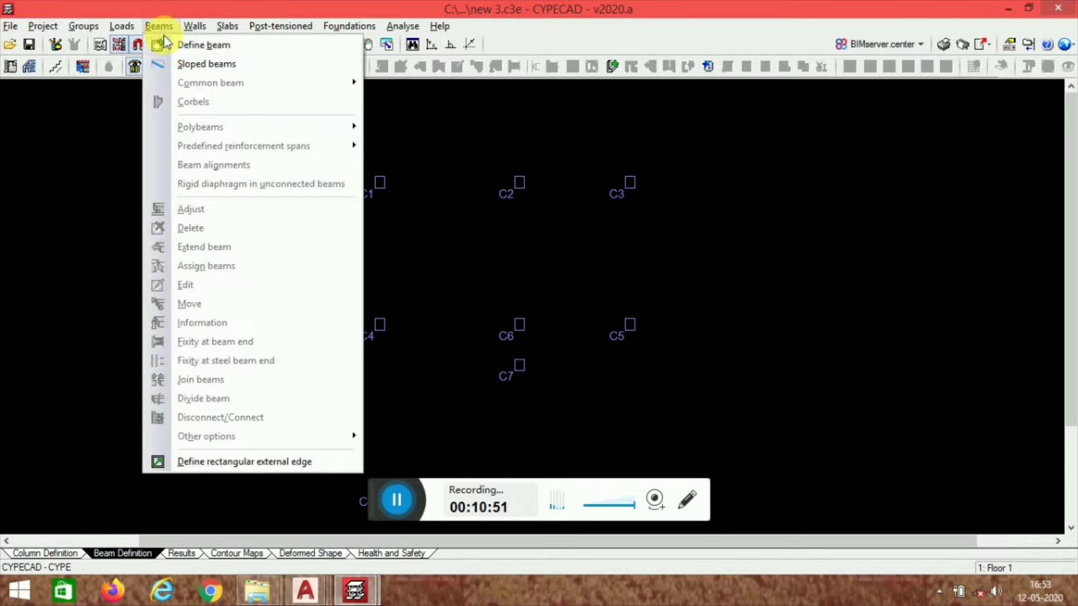
click(363, 23)
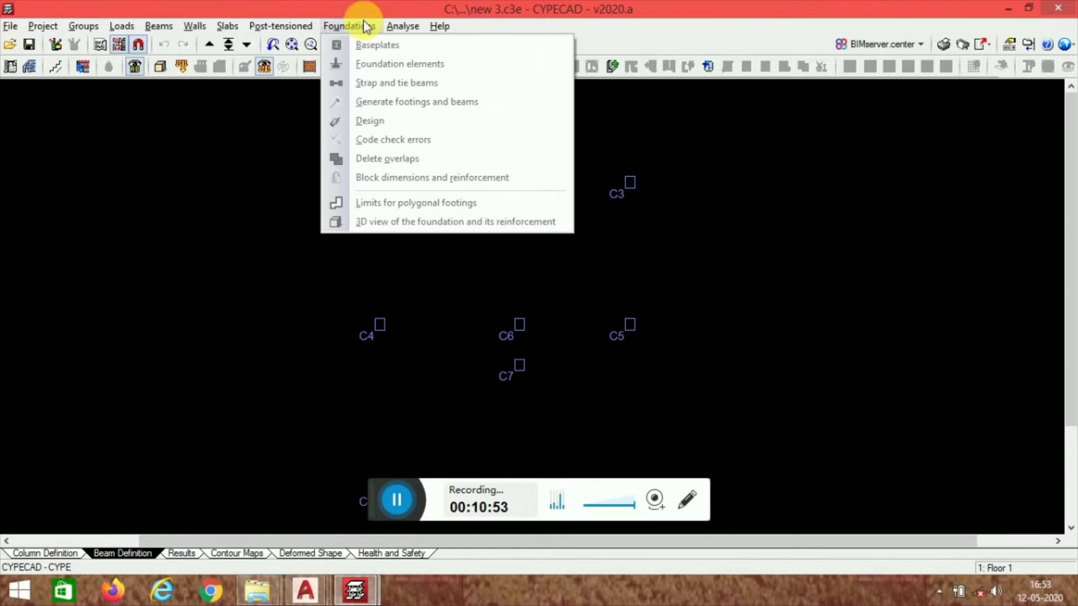
click(338, 6)
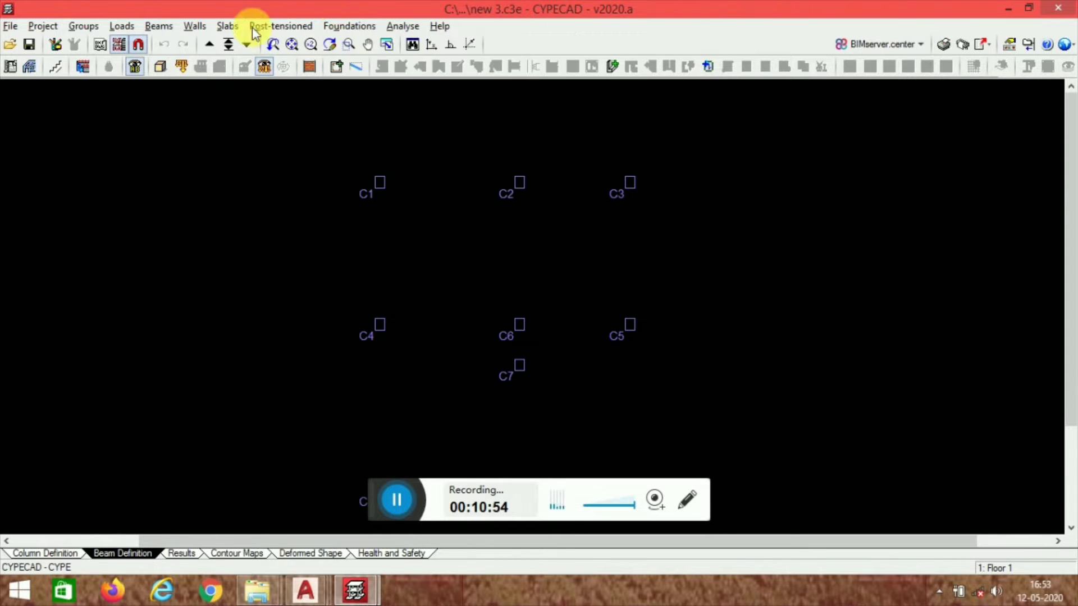
click(338, 67)
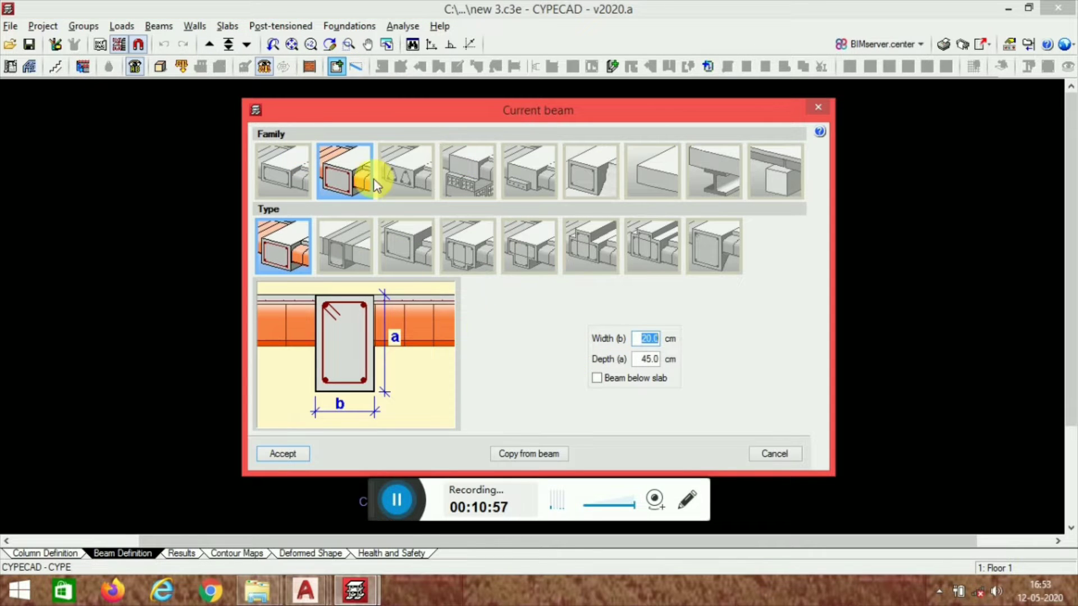
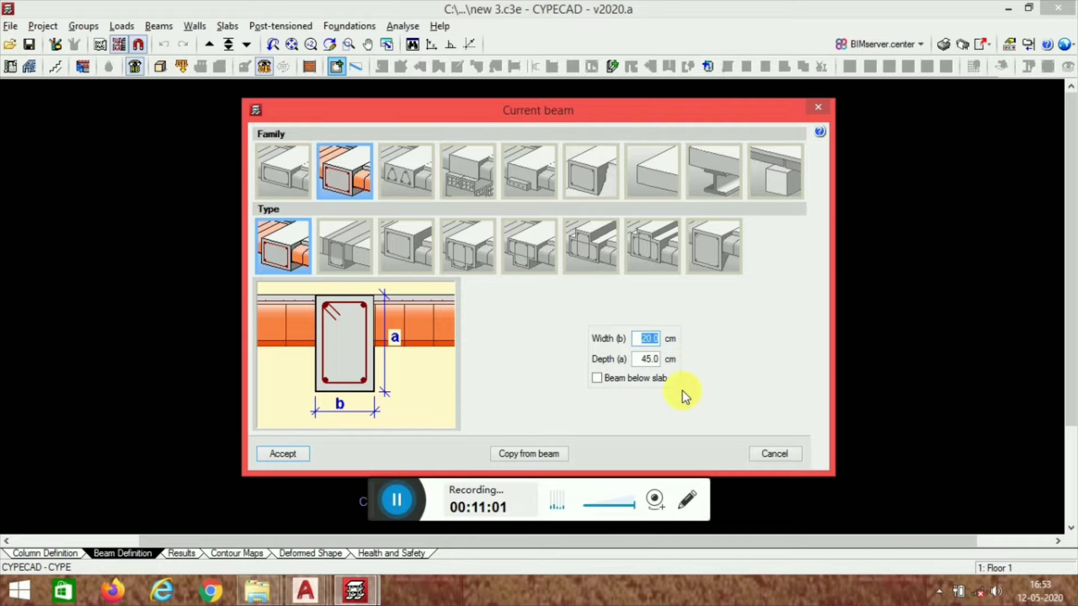
click(286, 454)
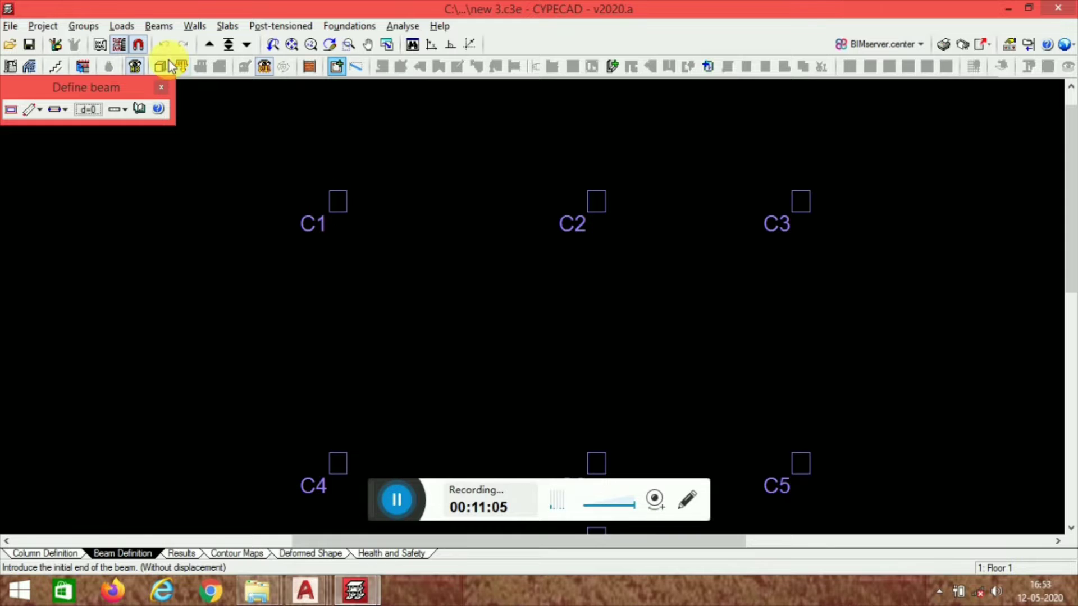
Step: Turn on the "plan with grid" template view as the drawing background for the beams
click(120, 45)
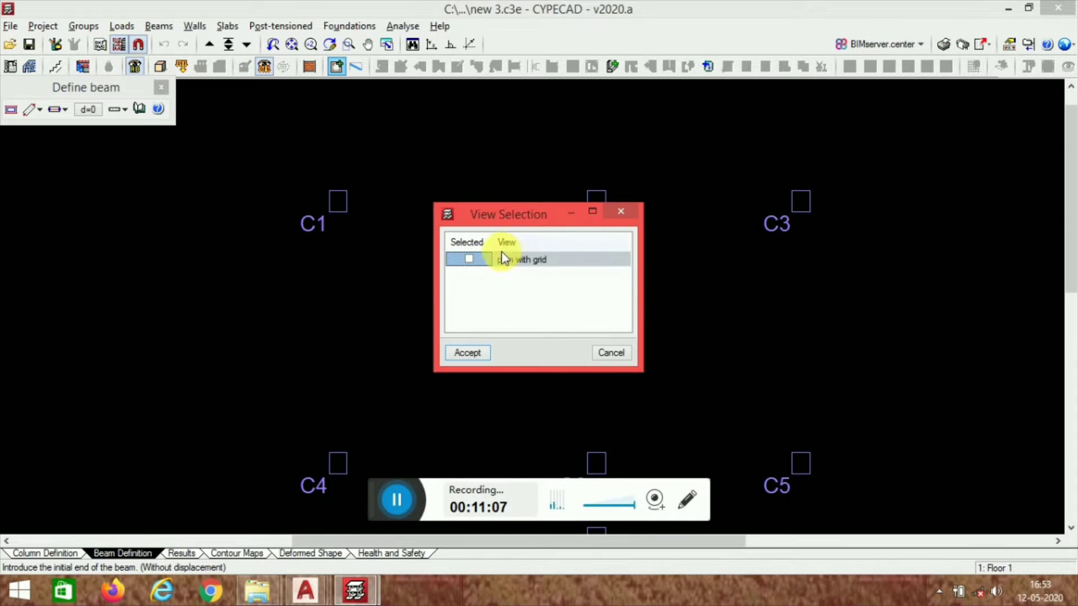
click(467, 353)
scroll(544, 260, down, 2)
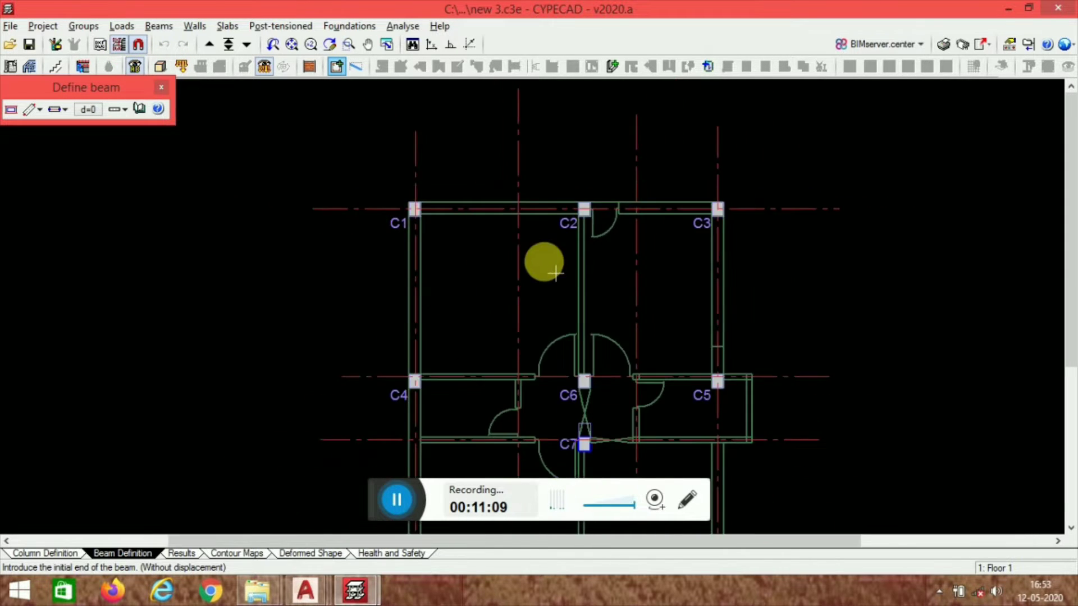
scroll(261, 203, up, 3)
scroll(261, 204, up, 1)
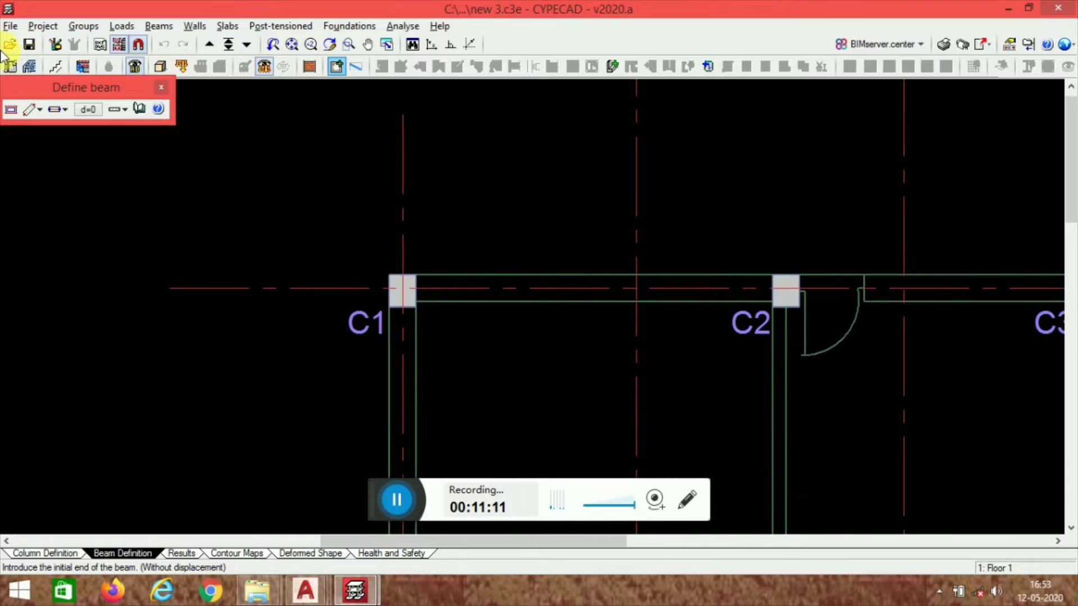
Step: Set beams to be introduced along their edge and activate only the Nearest object snap
click(55, 112)
click(89, 140)
scroll(516, 274, up, 1)
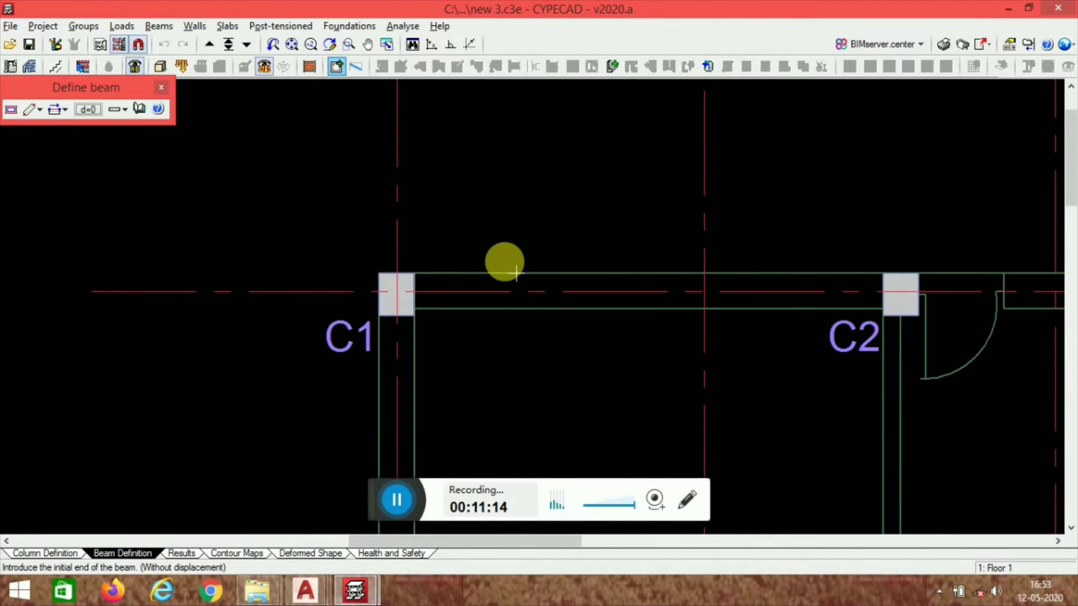
scroll(505, 283, up, 1)
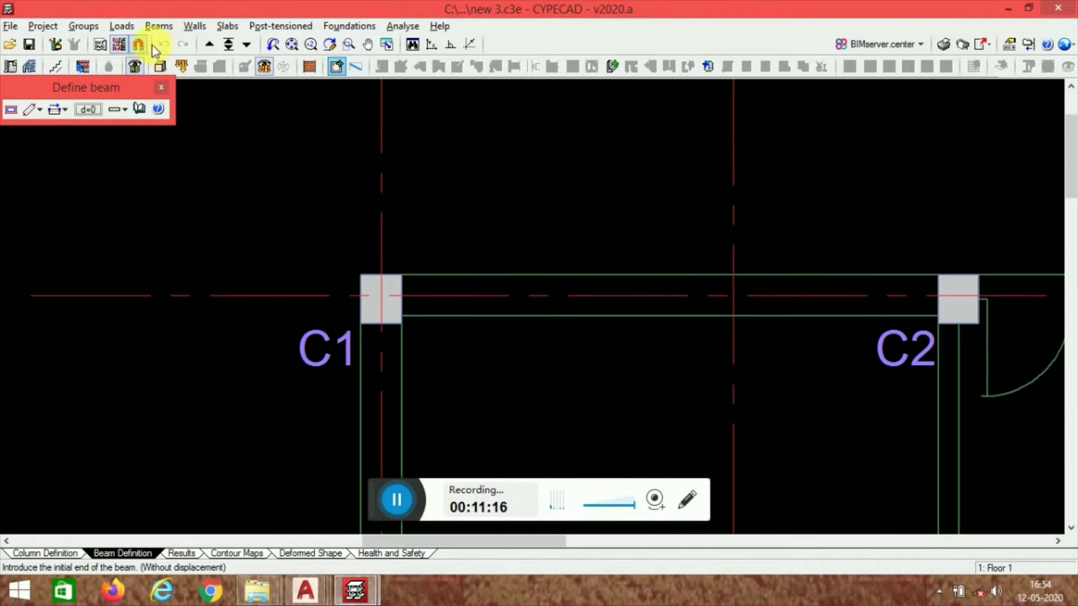
click(137, 45)
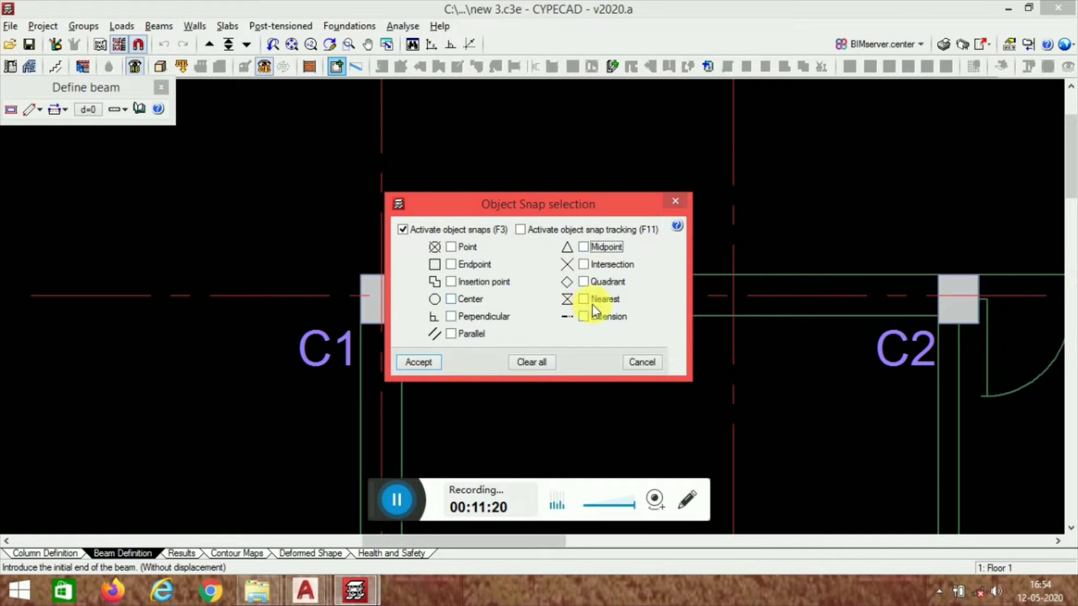
click(420, 362)
Step: Turn on orthogonal mode and draw a short beam along the upper wall between columns C1 and C2
scroll(493, 271, up, 1)
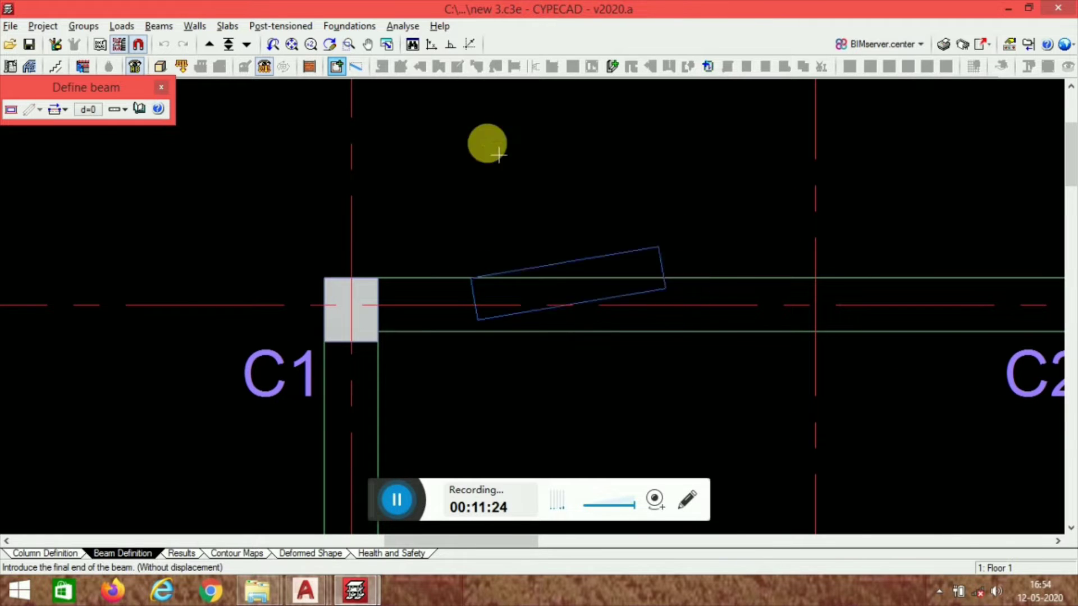
click(450, 45)
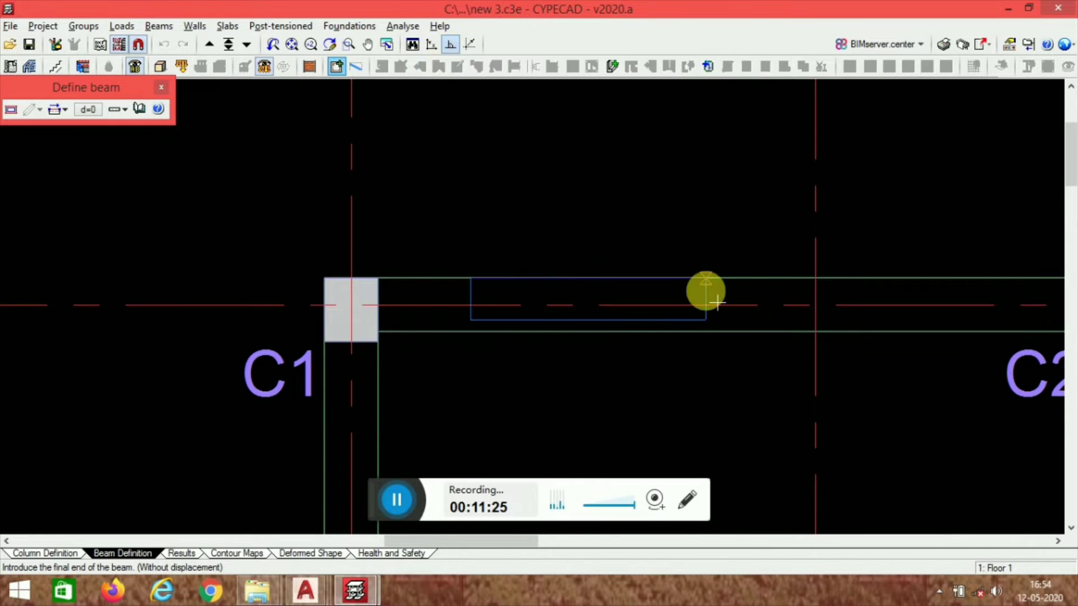
click(792, 309)
scroll(561, 199, down, 1)
scroll(561, 200, down, 4)
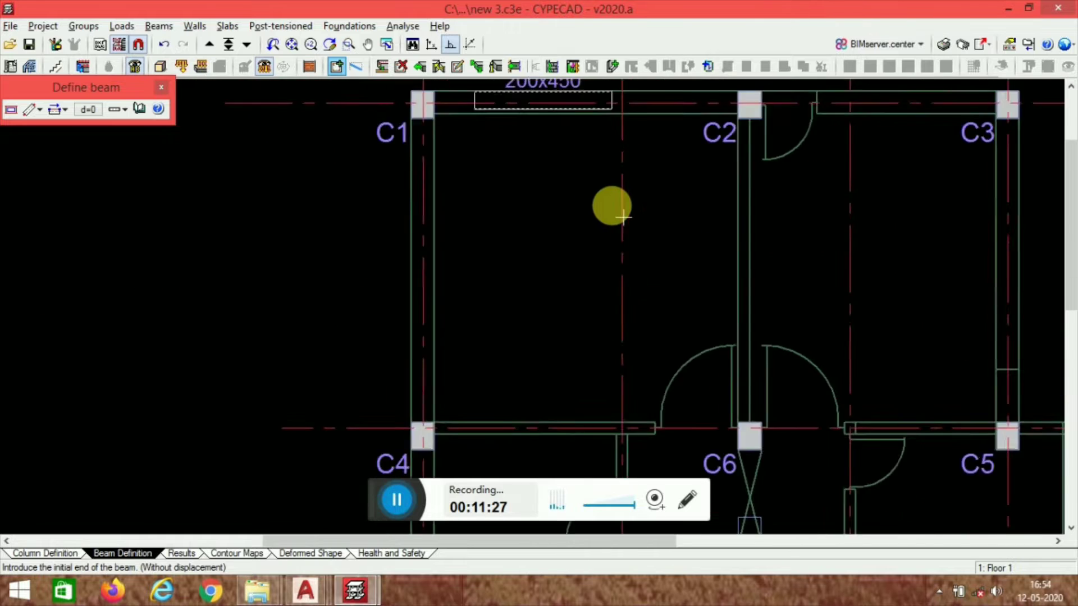
Step: Draw a short beam along the outer wall line between columns C4 and C6
scroll(578, 313, up, 2)
scroll(494, 377, up, 1)
click(554, 336)
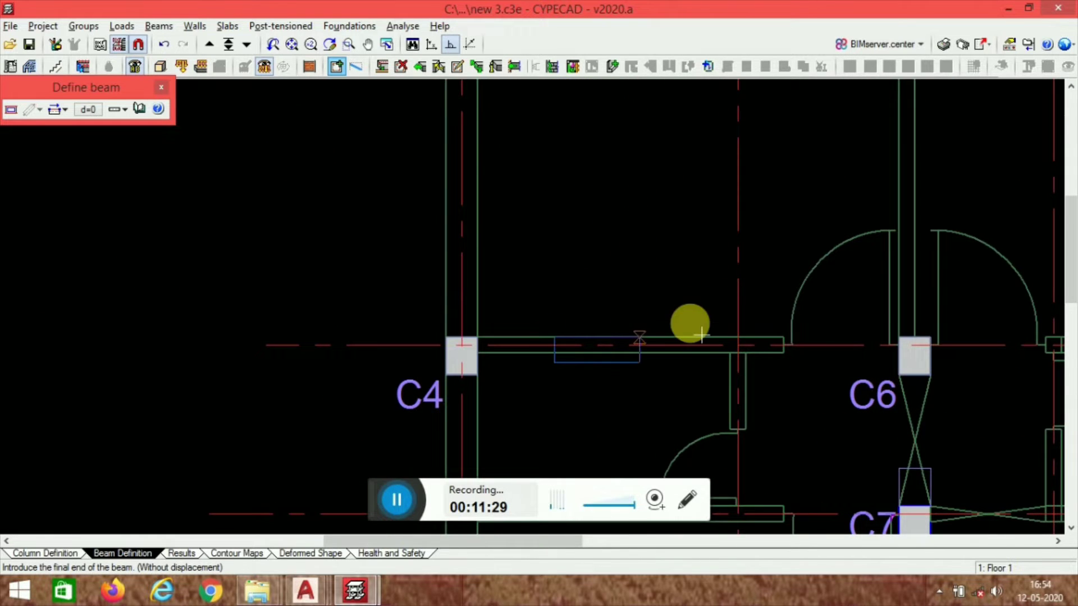
click(812, 348)
scroll(500, 326, down, 2)
scroll(512, 341, up, 3)
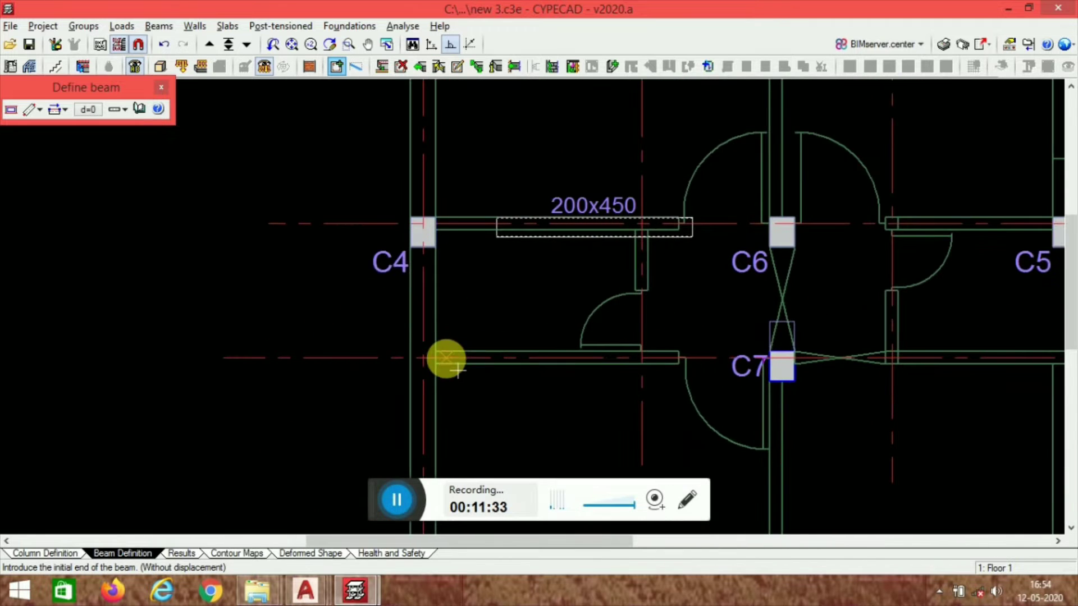
Step: Use Extend beam with the "Beam that is extended" type to lengthen the C1–C2 beam beyond columns C1 and C3
scroll(353, 453, down, 4)
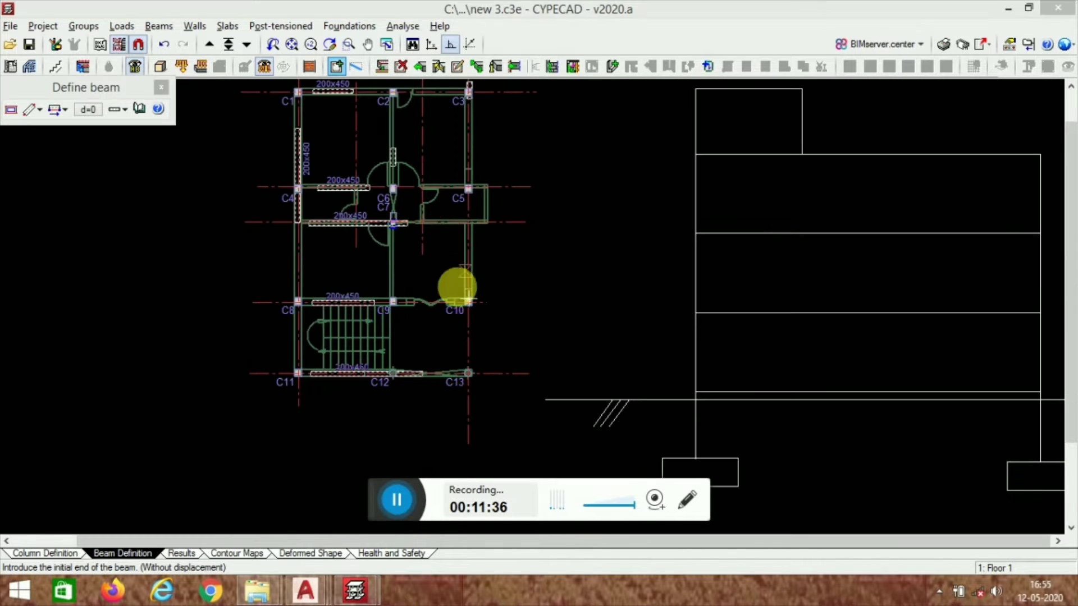
scroll(390, 305, up, 2)
scroll(393, 309, up, 1)
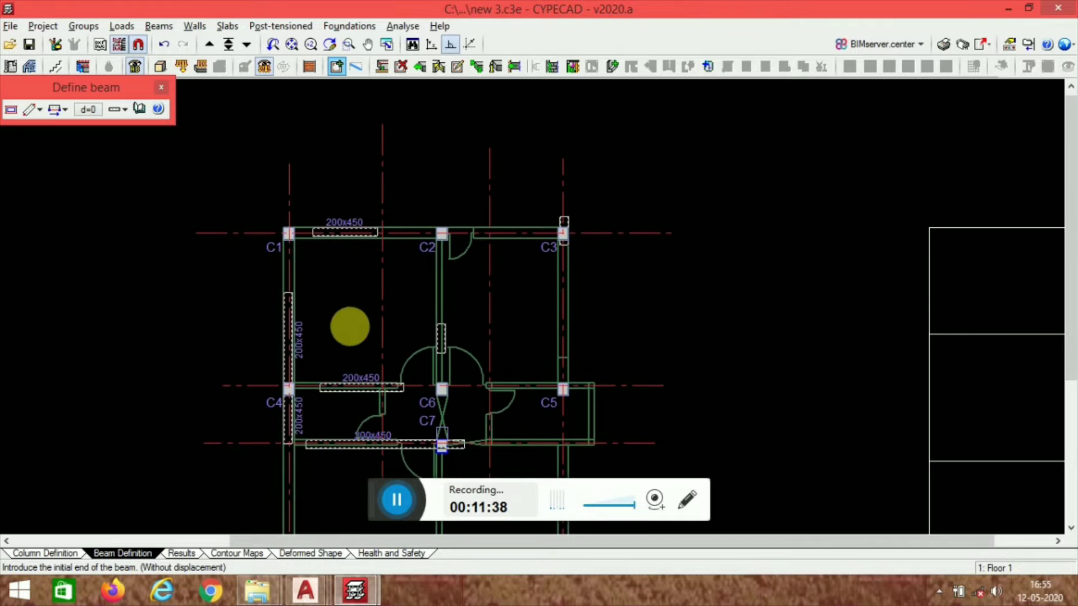
click(422, 65)
click(494, 347)
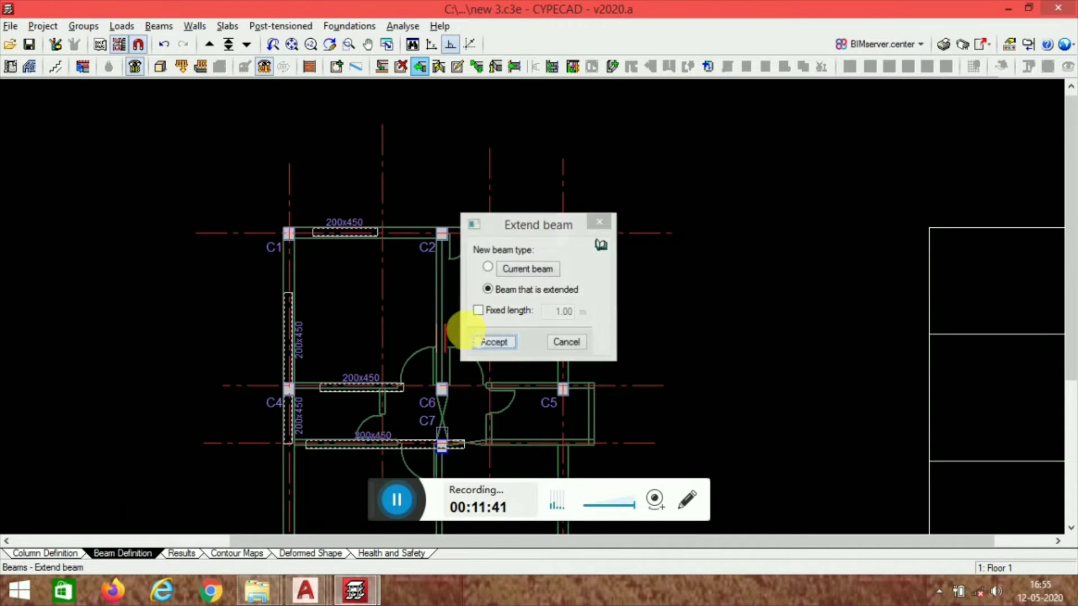
click(352, 236)
click(147, 282)
click(371, 233)
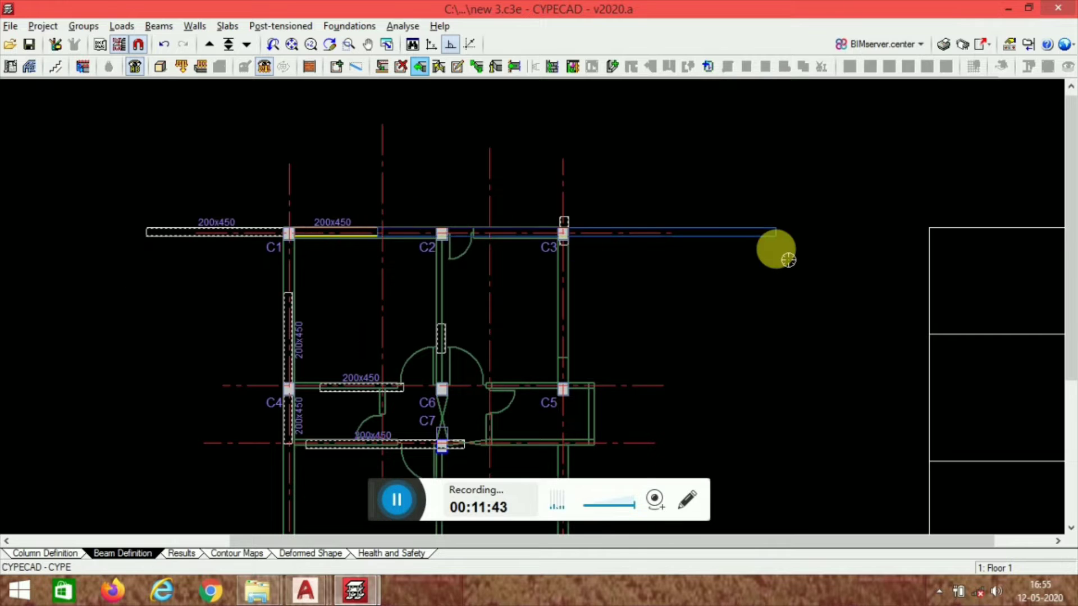
click(776, 248)
Step: Extend the vertical beam along columns C1, C4, C8 and C11 beyond both C1 and C11
middle_drag(422, 347, 434, 225)
click(301, 205)
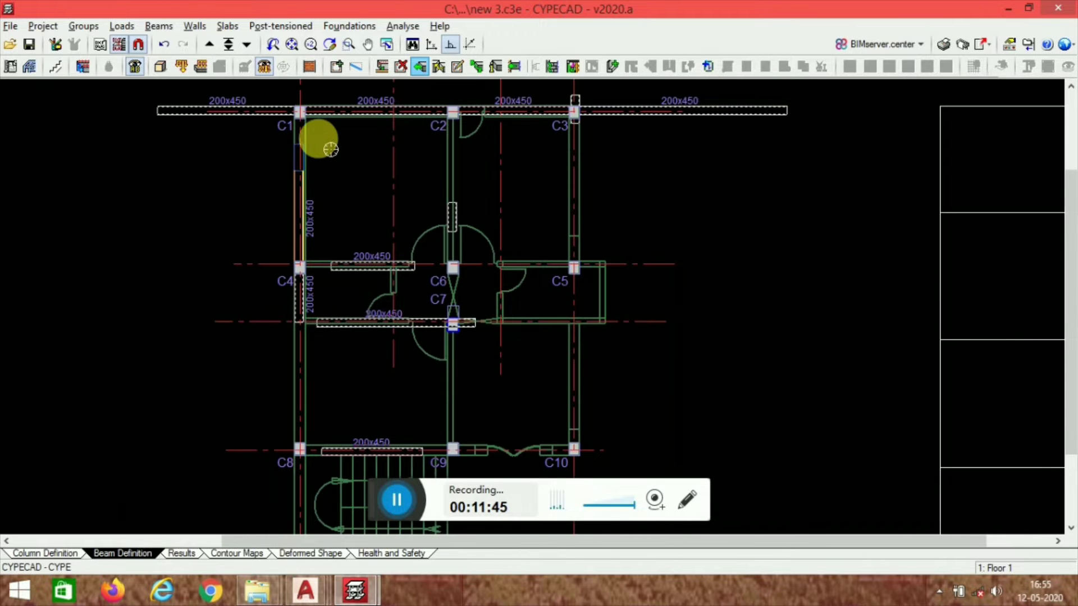
middle_drag(318, 111, 318, 256)
click(336, 180)
scroll(363, 329, down, 2)
middle_drag(376, 385, 371, 220)
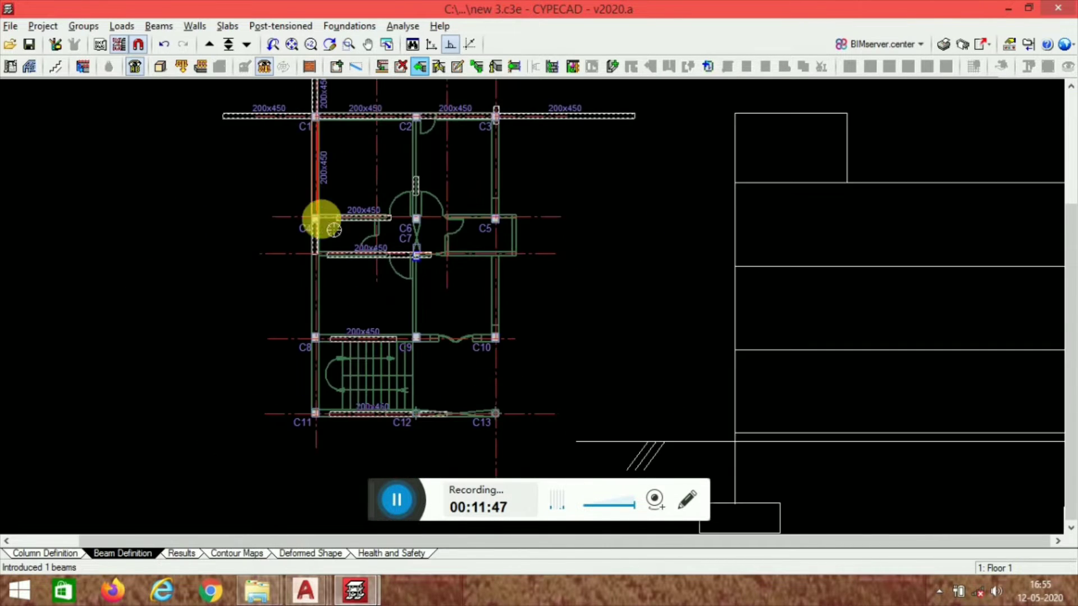
click(312, 250)
Step: Extend the lowest horizontal beam along C11, C12 and C13 well beyond both end columns
click(368, 411)
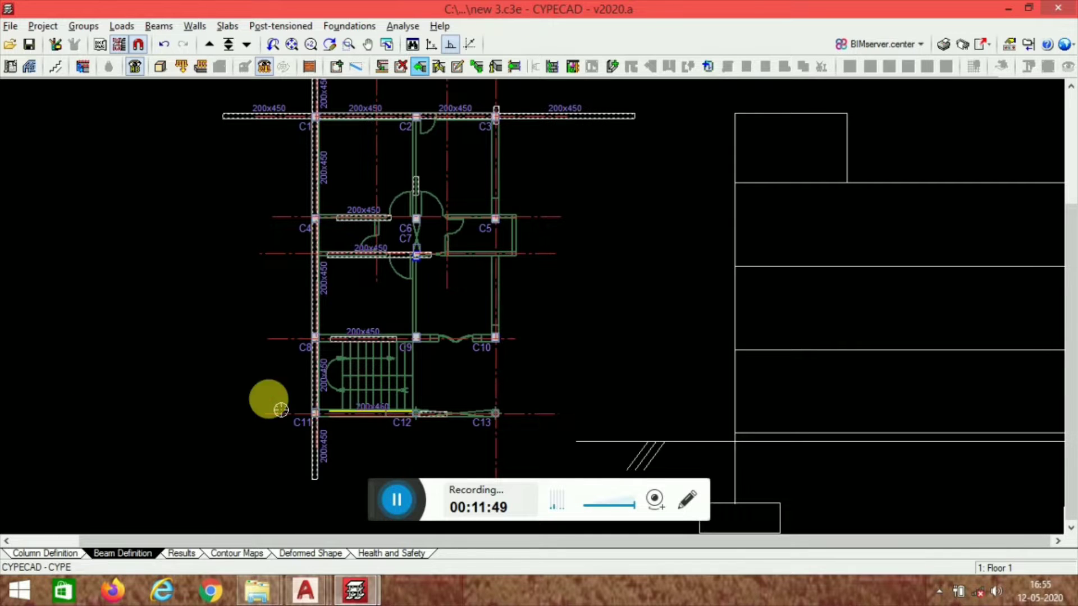
click(60, 408)
click(449, 415)
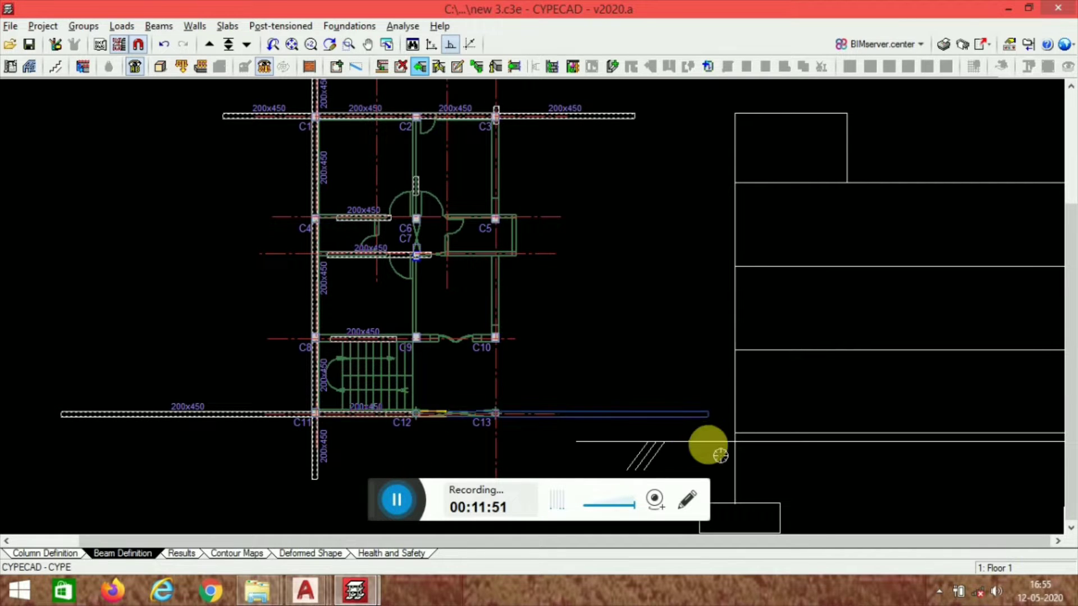
click(709, 444)
Step: Extend the horizontal beam between C8 and C9 beyond columns C8 and C10
click(365, 356)
click(235, 344)
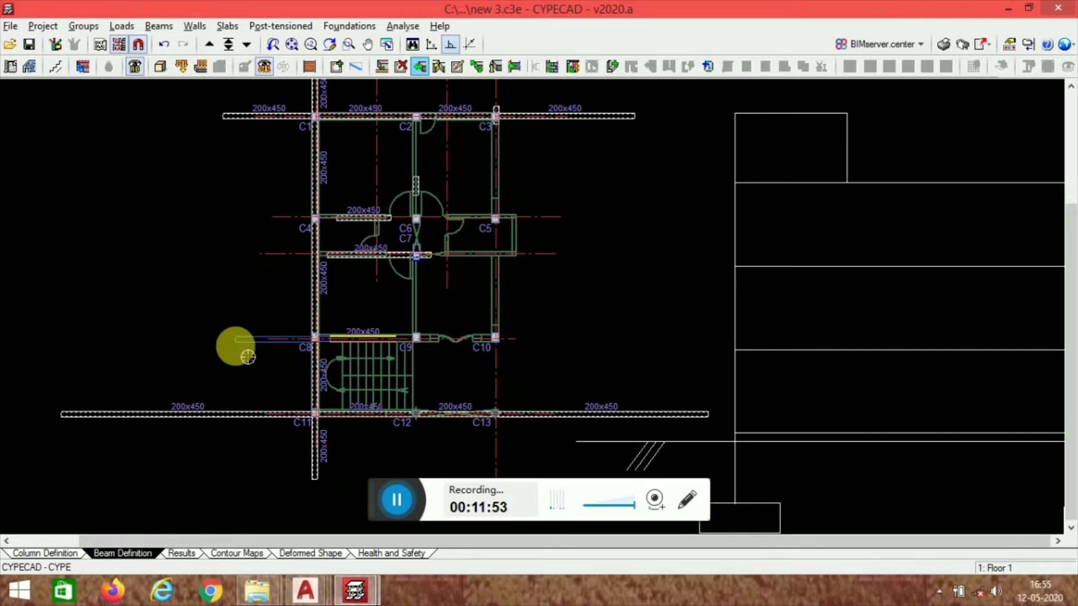
click(601, 347)
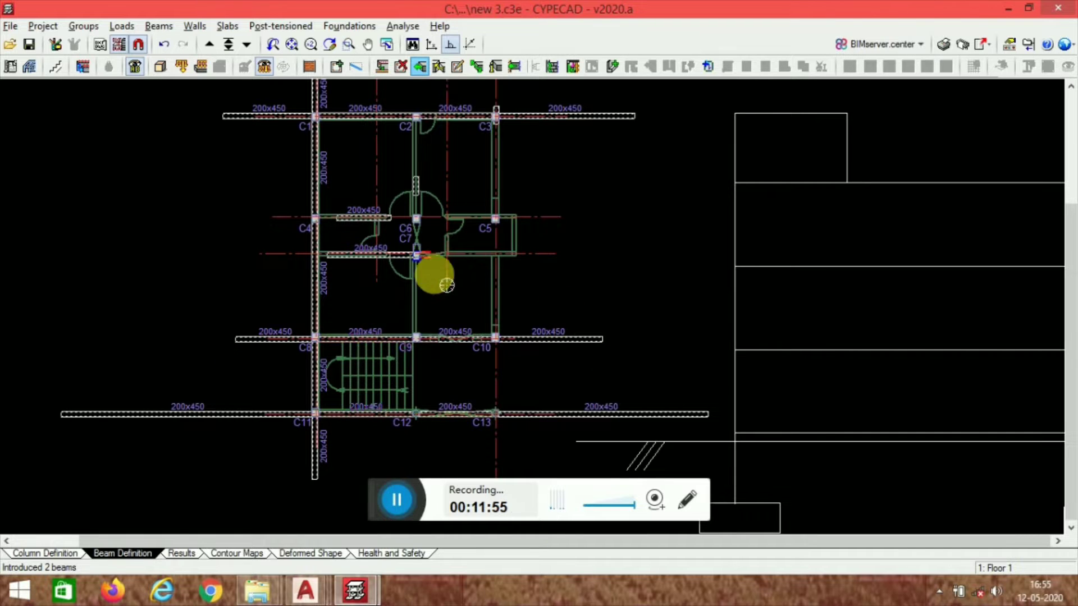
Step: Extend the horizontal beam through column C7 beyond the outer walls on both sides, closing the incidents report
click(362, 254)
click(236, 276)
click(404, 257)
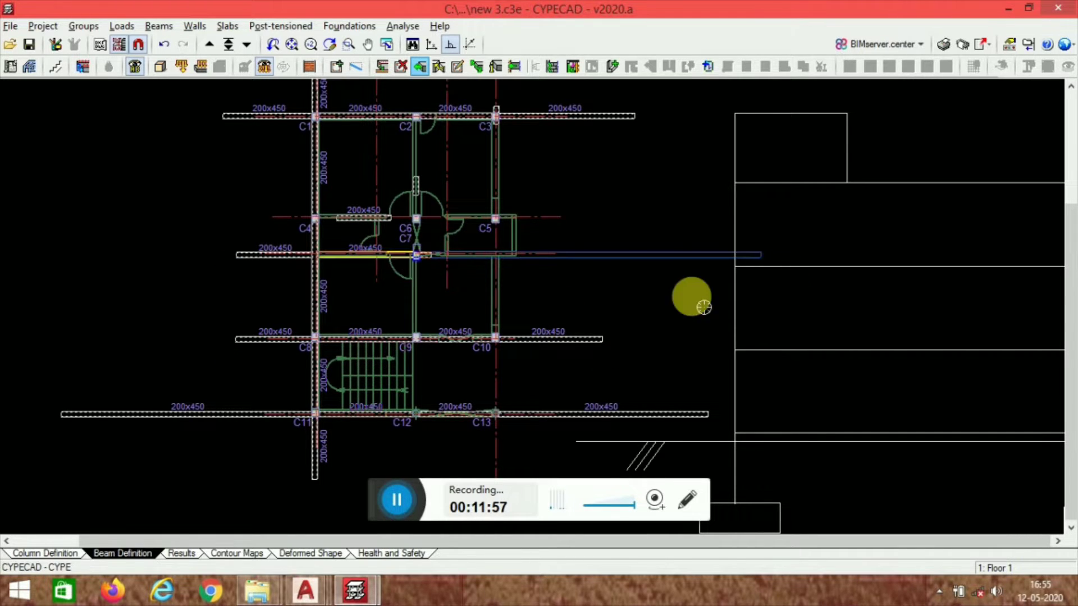
click(502, 261)
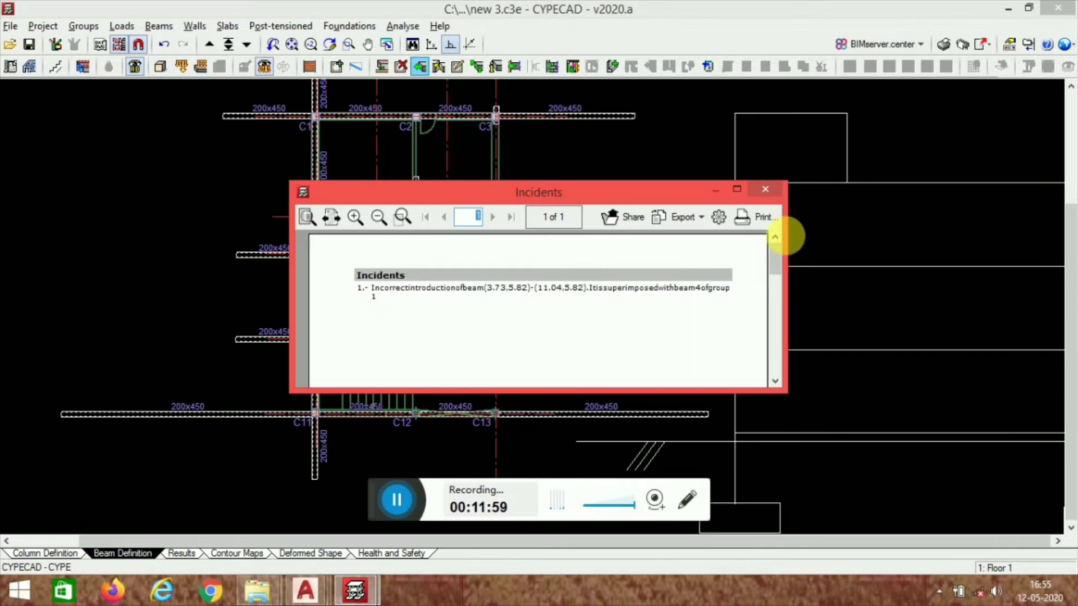
click(766, 189)
scroll(426, 258, up, 3)
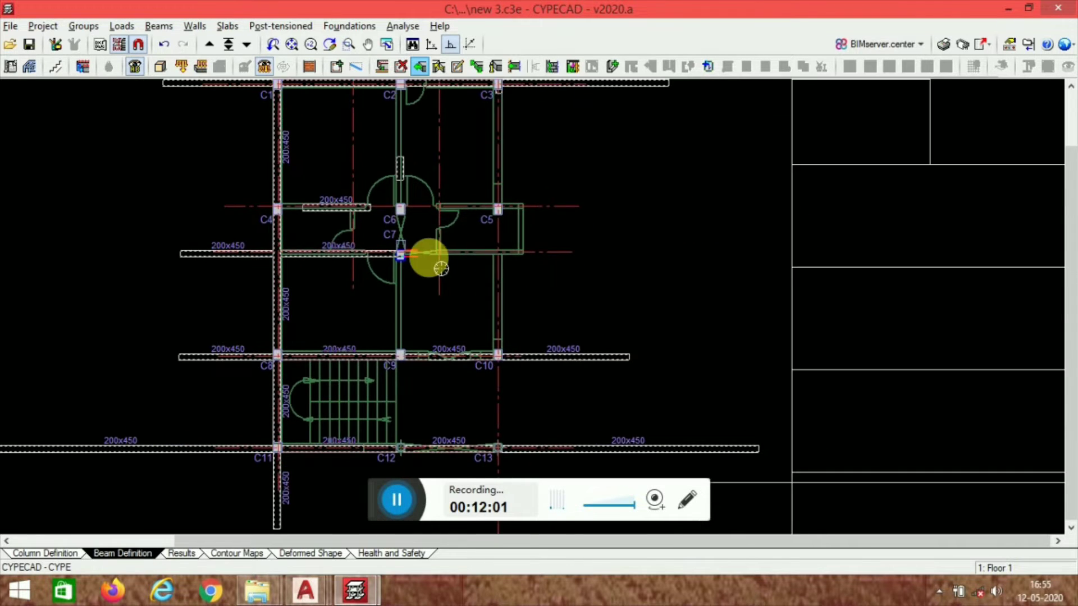
click(638, 272)
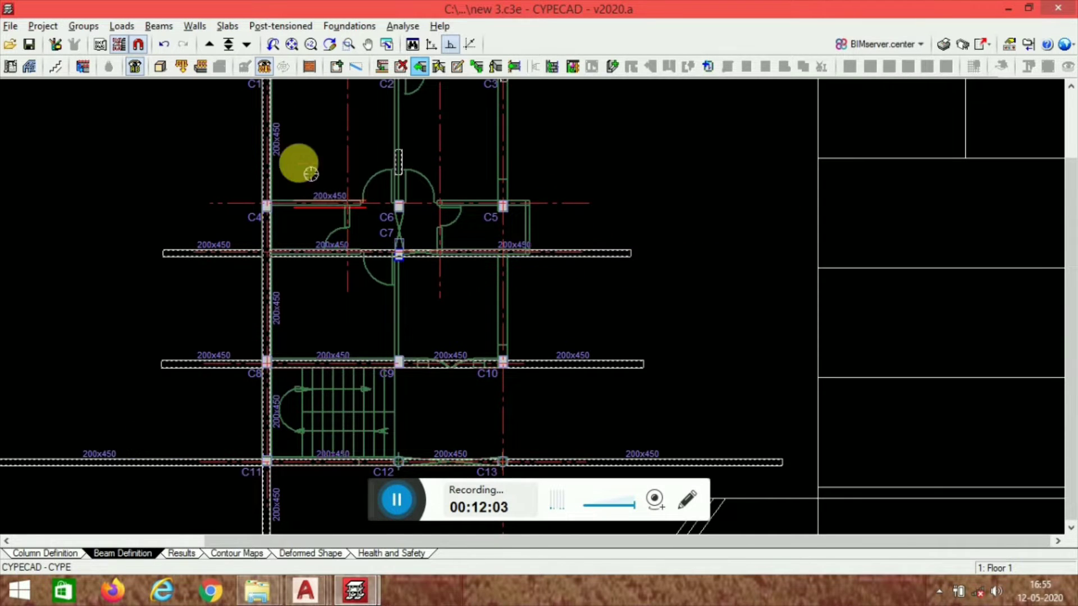
Step: Extend the horizontal beam between C4 and C6 beyond columns C4 and C5
click(328, 206)
click(137, 213)
click(341, 201)
click(690, 205)
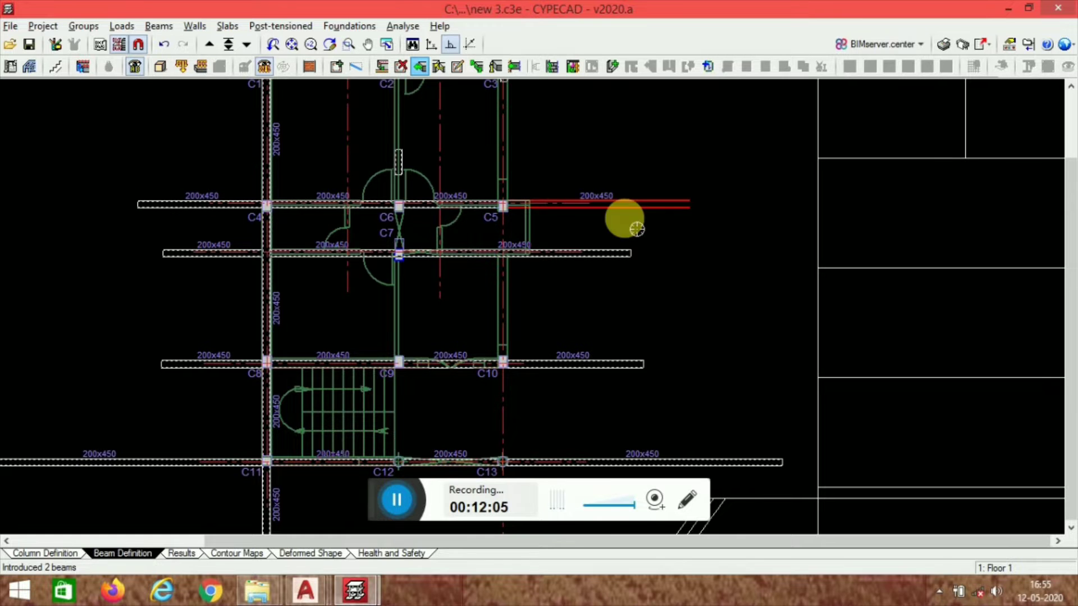
Step: Examine the extended horizontal beams around columns C3, C5 and C7 against the floor plan
middle_drag(556, 130, 554, 245)
scroll(555, 245, down, 2)
scroll(555, 307, up, 1)
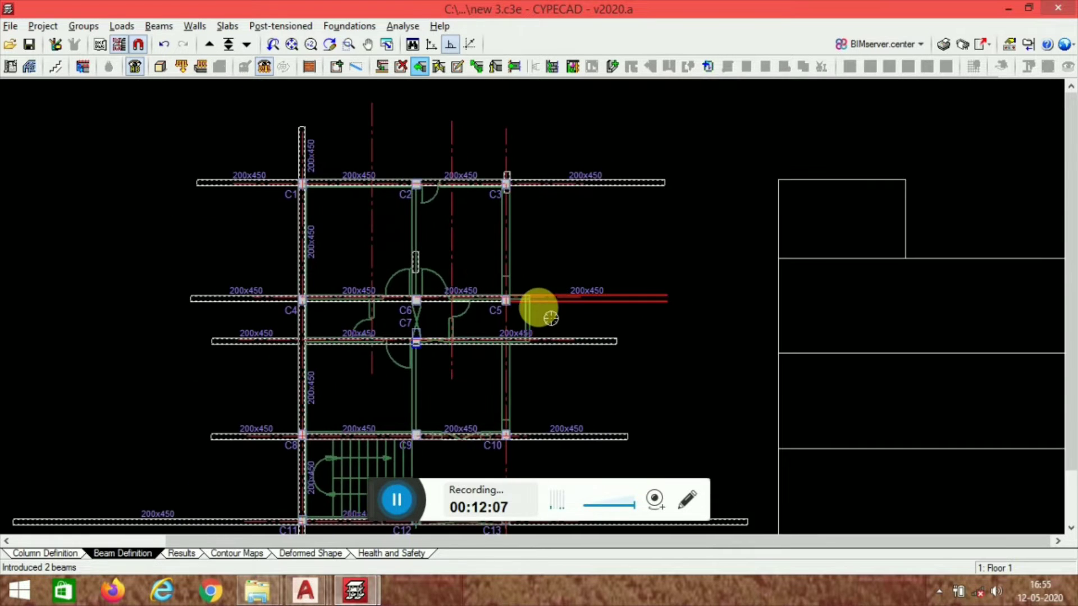
scroll(551, 318, up, 3)
scroll(572, 330, down, 1)
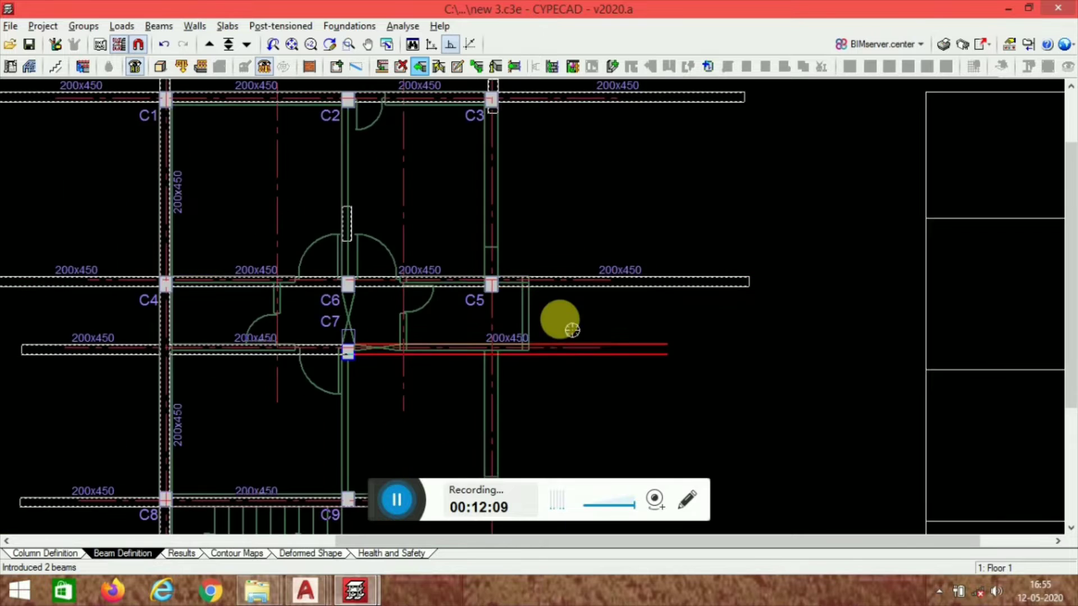
middle_drag(572, 330, 571, 361)
scroll(578, 248, down, 1)
scroll(518, 178, down, 1)
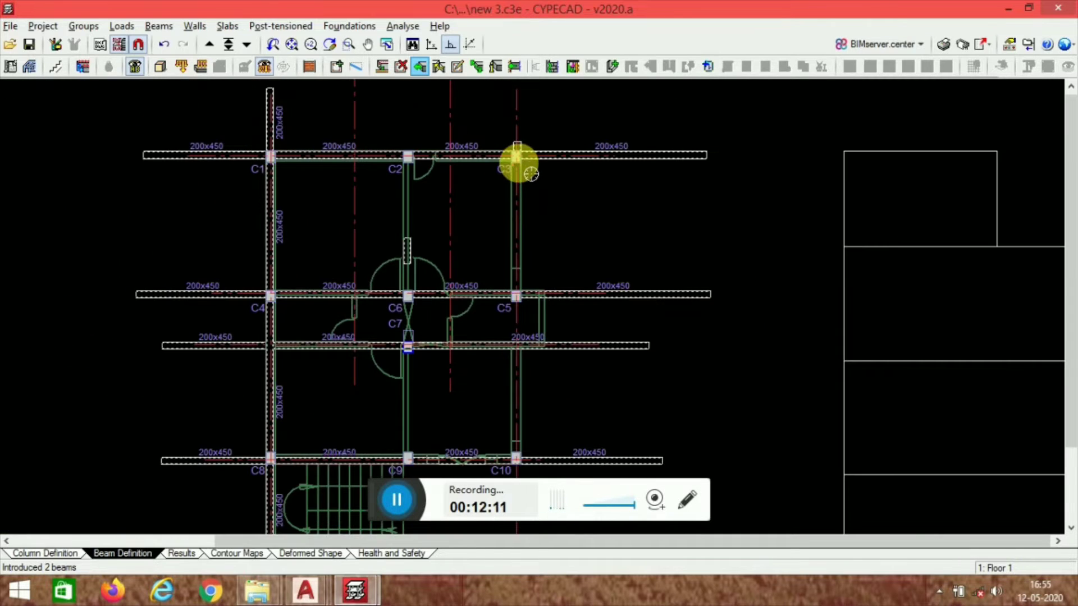
Step: Extend the vertical beam at C3 down through C5 and C10 to beyond column C13
scroll(551, 136, down, 1)
middle_drag(568, 344, 569, 167)
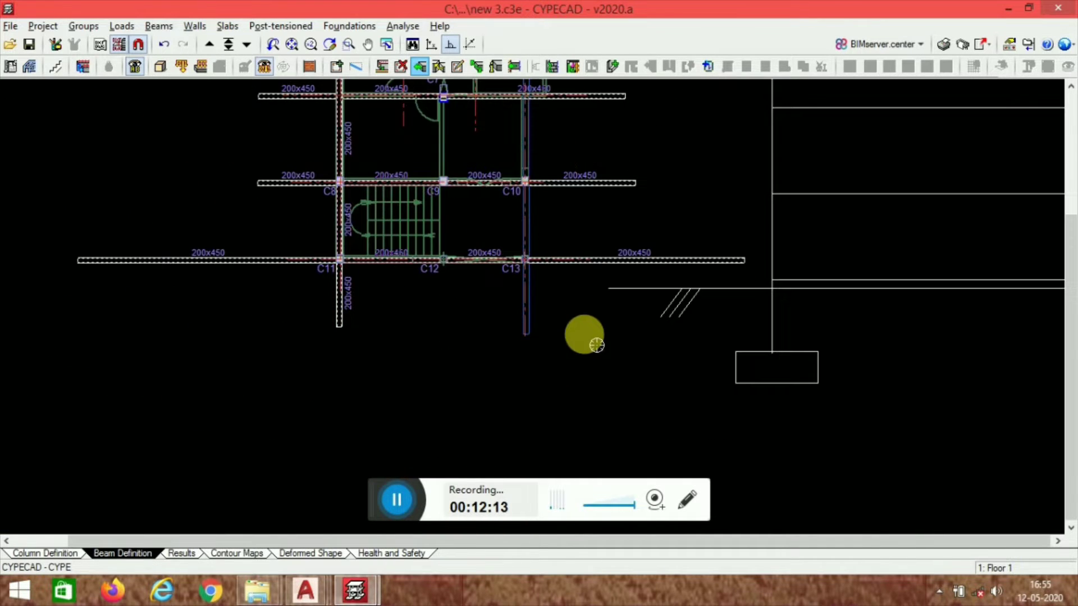
click(585, 334)
scroll(506, 196, down, 2)
middle_drag(498, 193, 486, 320)
scroll(513, 273, up, 1)
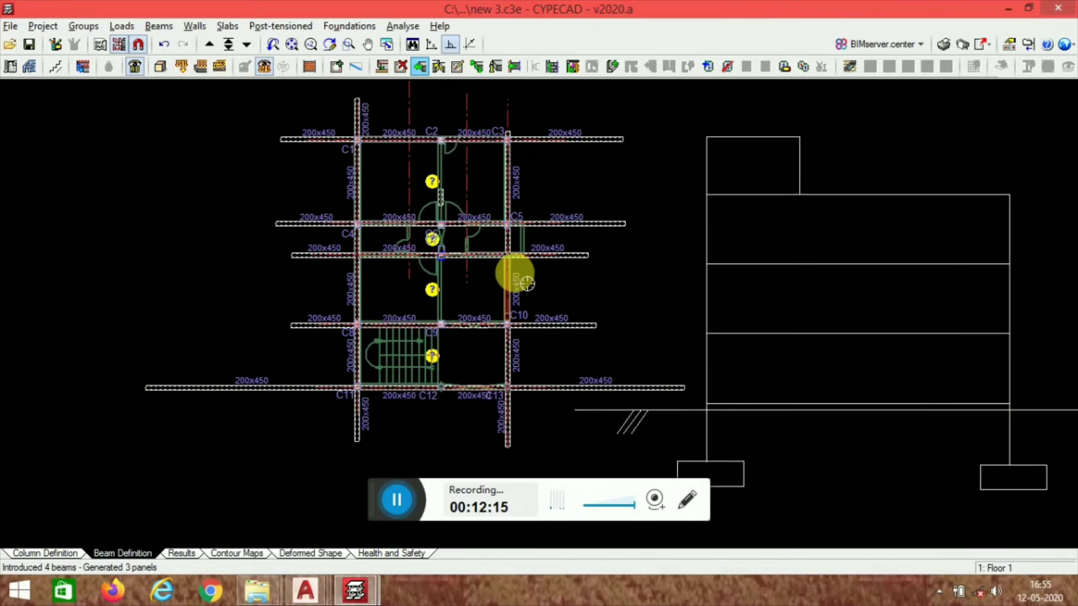
Step: Extend the short middle vertical beam between C2 and C6 down past C9 and up beyond C2
scroll(515, 269, up, 3)
middle_drag(448, 277, 506, 311)
scroll(566, 284, up, 1)
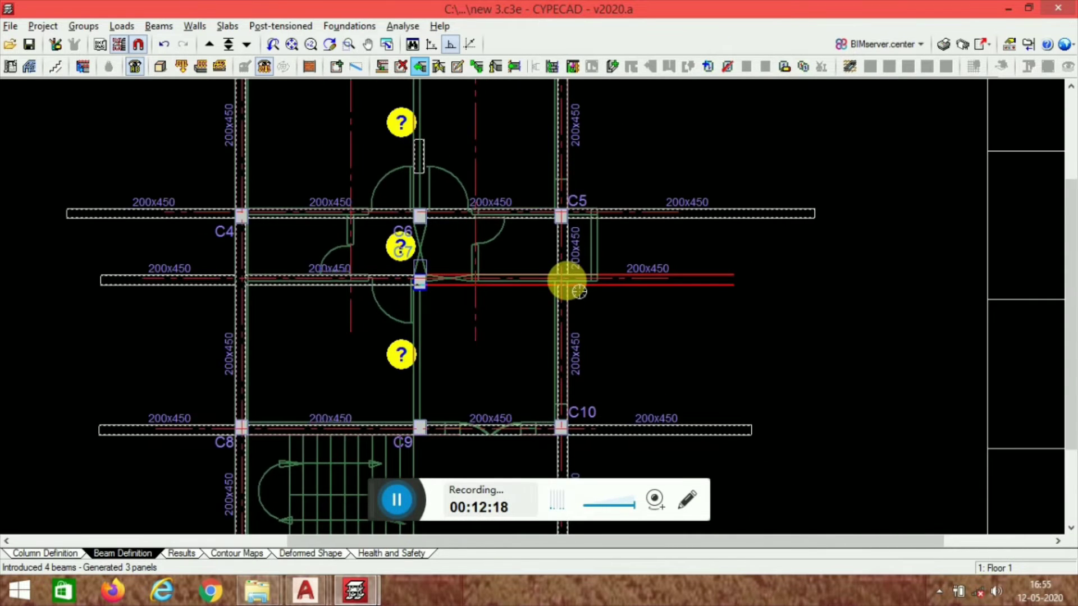
scroll(579, 292, up, 4)
middle_drag(184, 213, 533, 325)
scroll(426, 272, down, 2)
scroll(548, 236, down, 2)
middle_drag(604, 318, 519, 275)
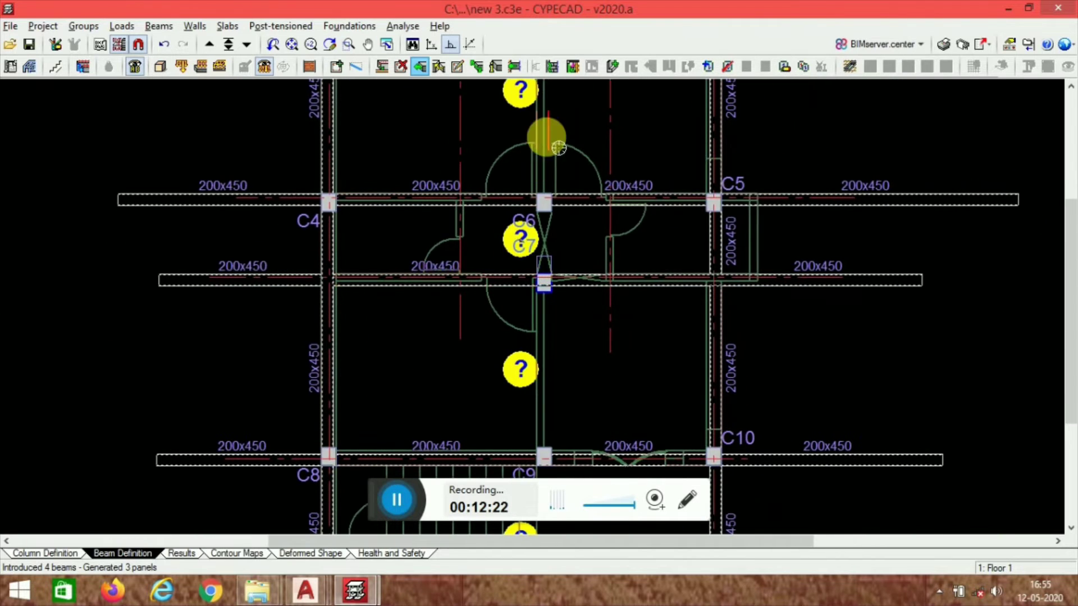
scroll(597, 204, down, 2)
middle_drag(592, 363, 572, 174)
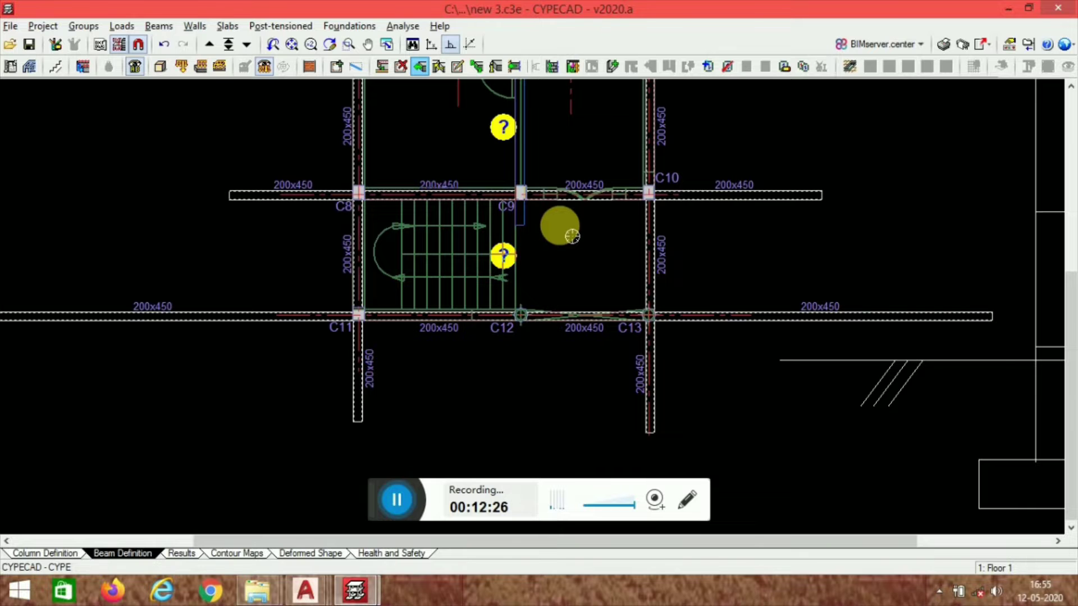
scroll(529, 127, down, 2)
middle_drag(536, 65, 528, 224)
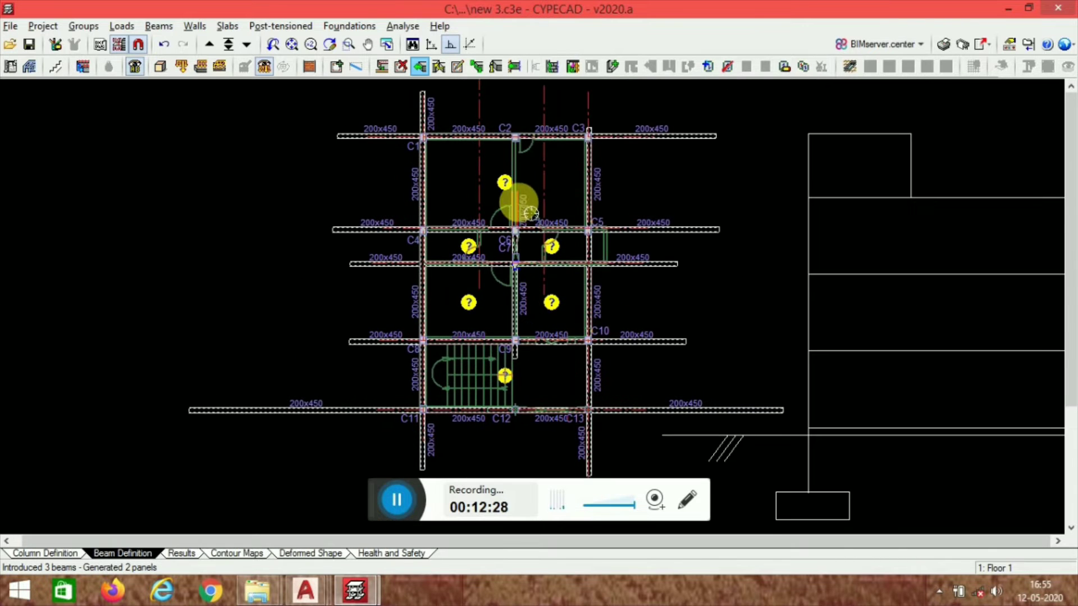
scroll(508, 217, up, 1)
scroll(517, 247, down, 1)
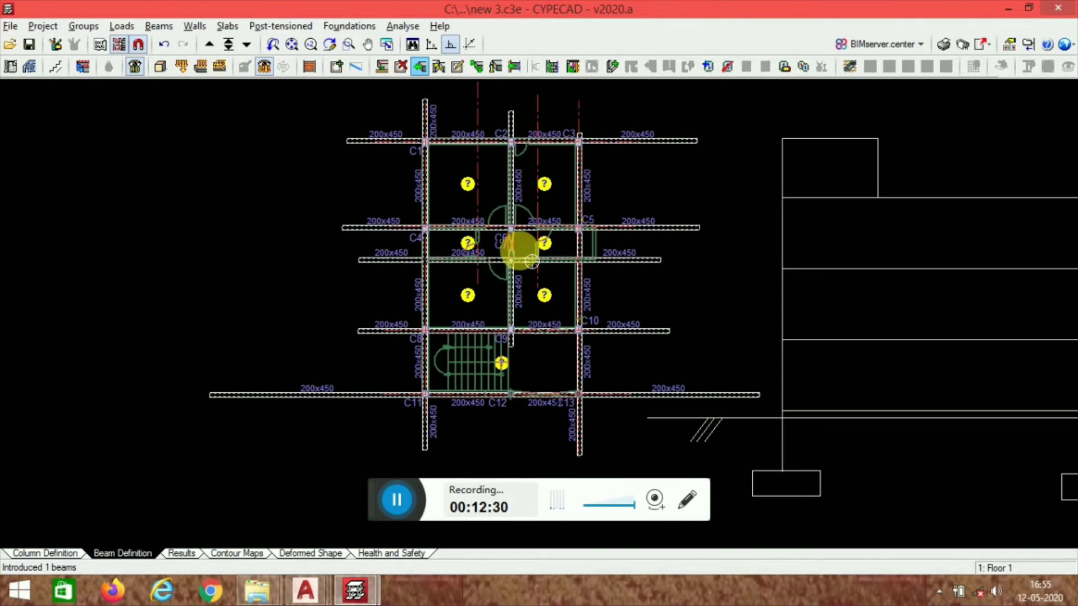
Step: Define two short vertical beams along the partition walls, one between C4 and C6 and one between C6 and C5
scroll(536, 259, up, 3)
scroll(555, 272, up, 2)
scroll(536, 275, down, 1)
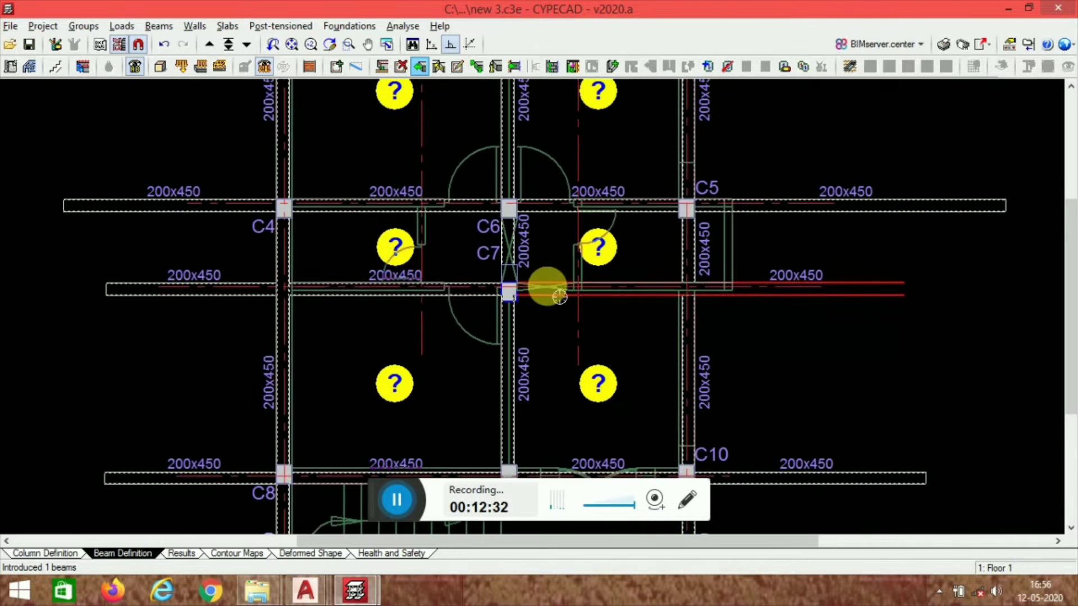
scroll(424, 267, up, 1)
scroll(424, 267, up, 1)
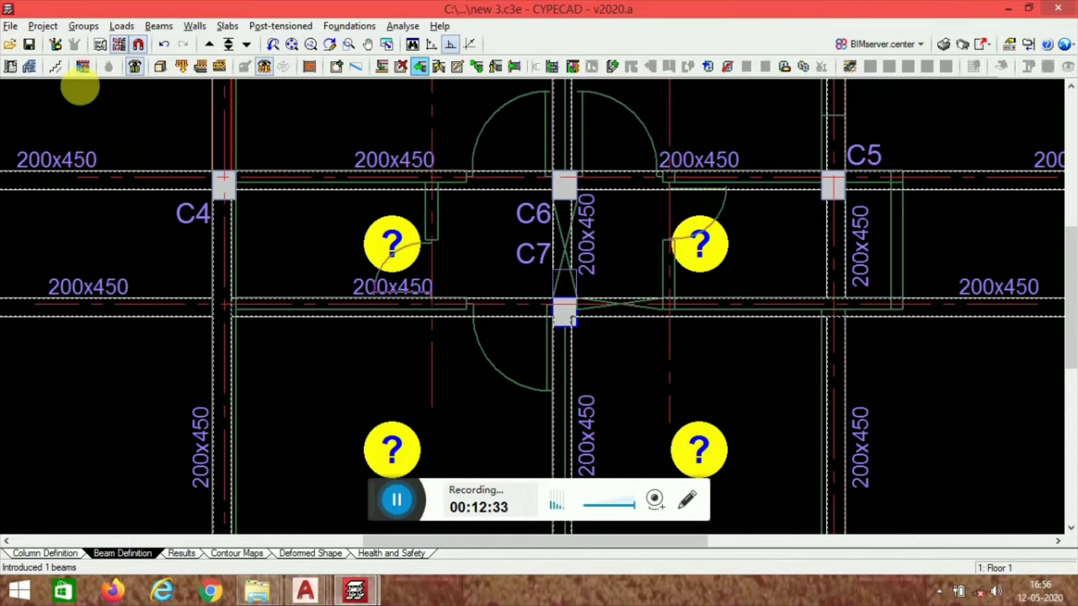
click(337, 66)
scroll(449, 205, up, 2)
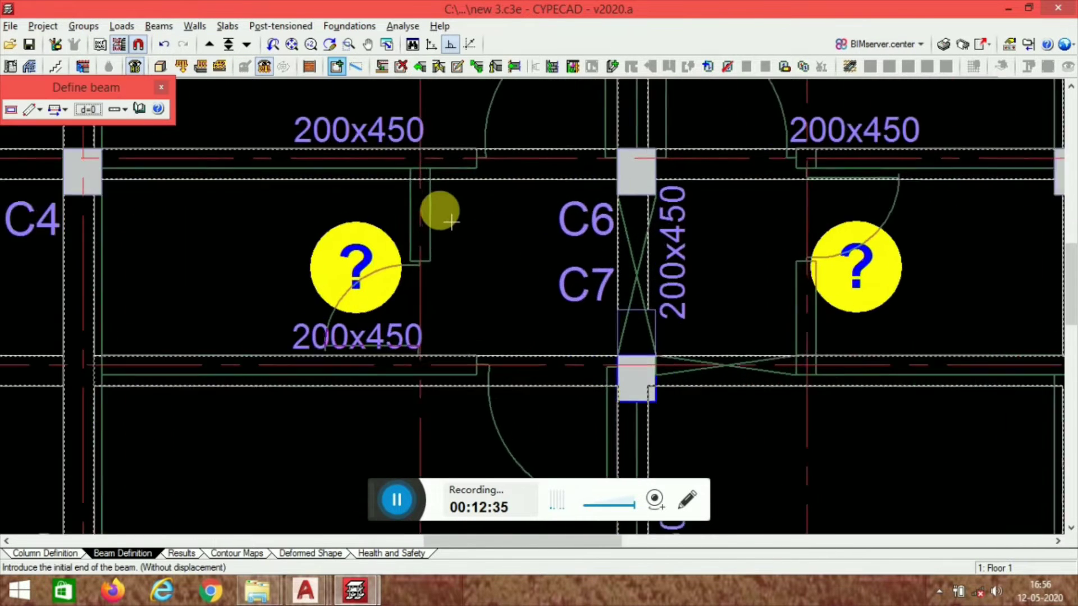
click(420, 263)
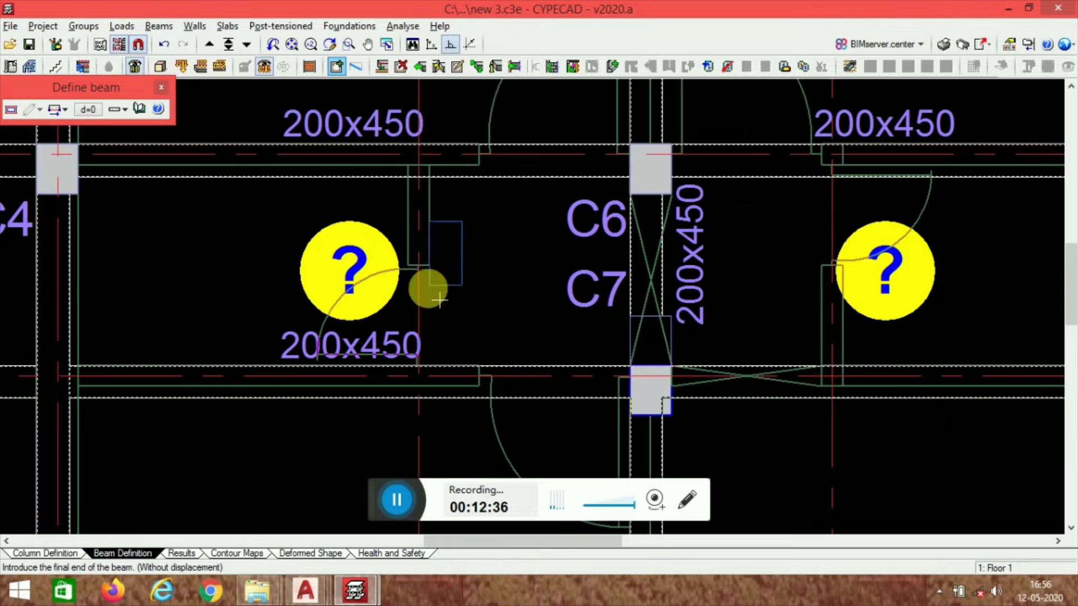
click(422, 192)
scroll(466, 231, down, 3)
scroll(555, 311, up, 2)
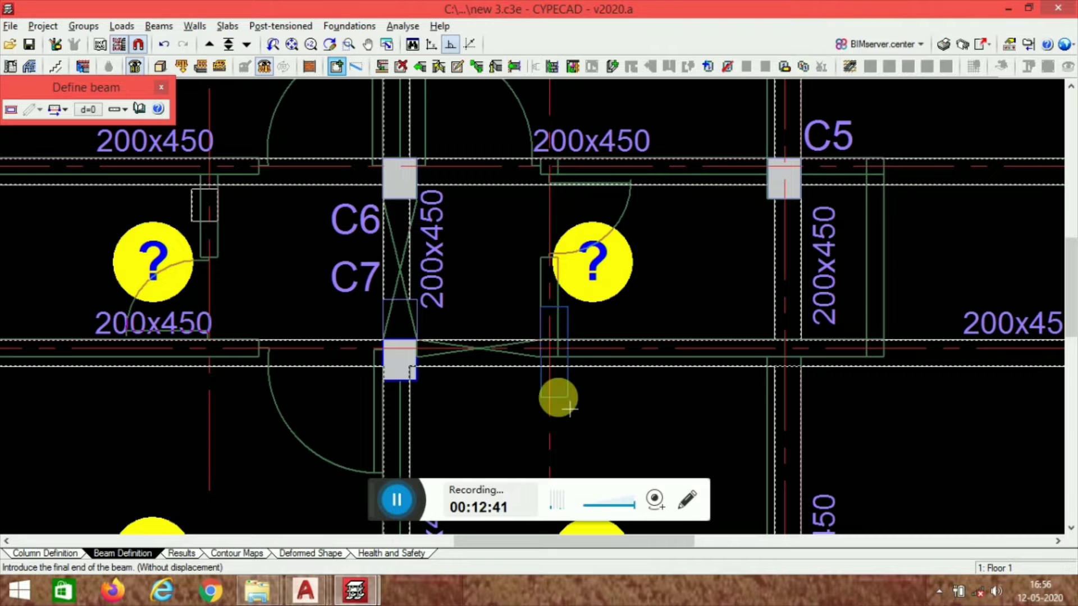
click(558, 398)
Step: Extend both short partition beams across the horizontal beams through C6 and C7
click(420, 67)
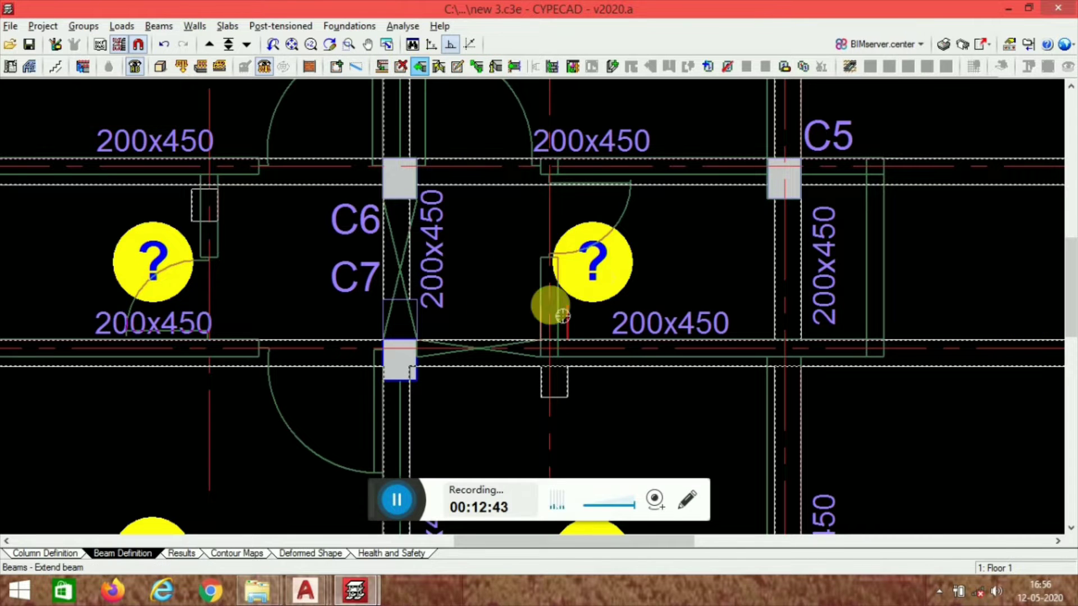
click(553, 306)
click(565, 108)
click(201, 225)
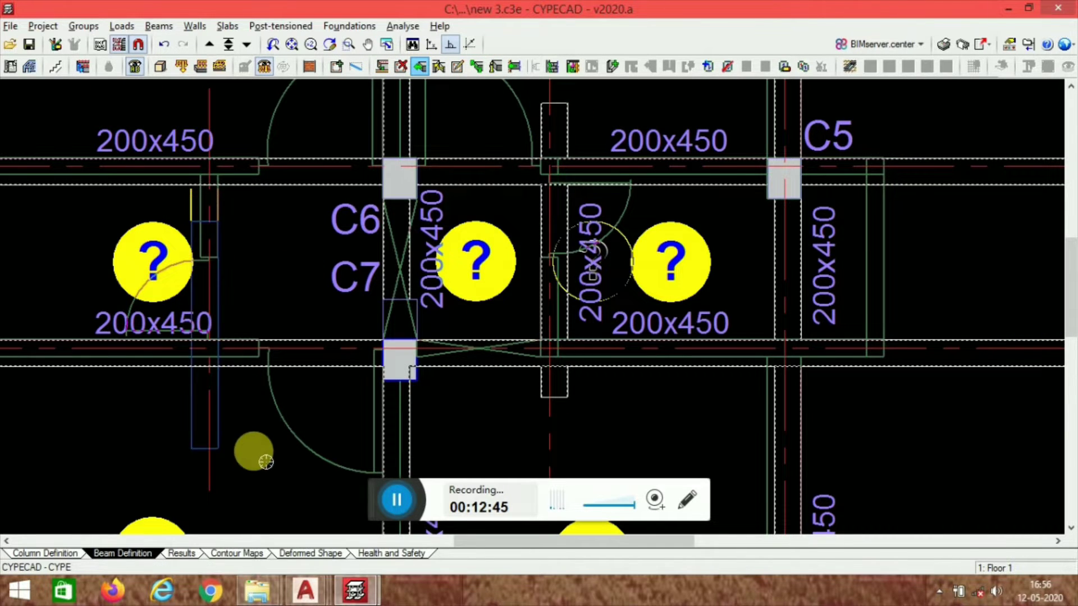
click(264, 459)
click(230, 245)
click(272, 124)
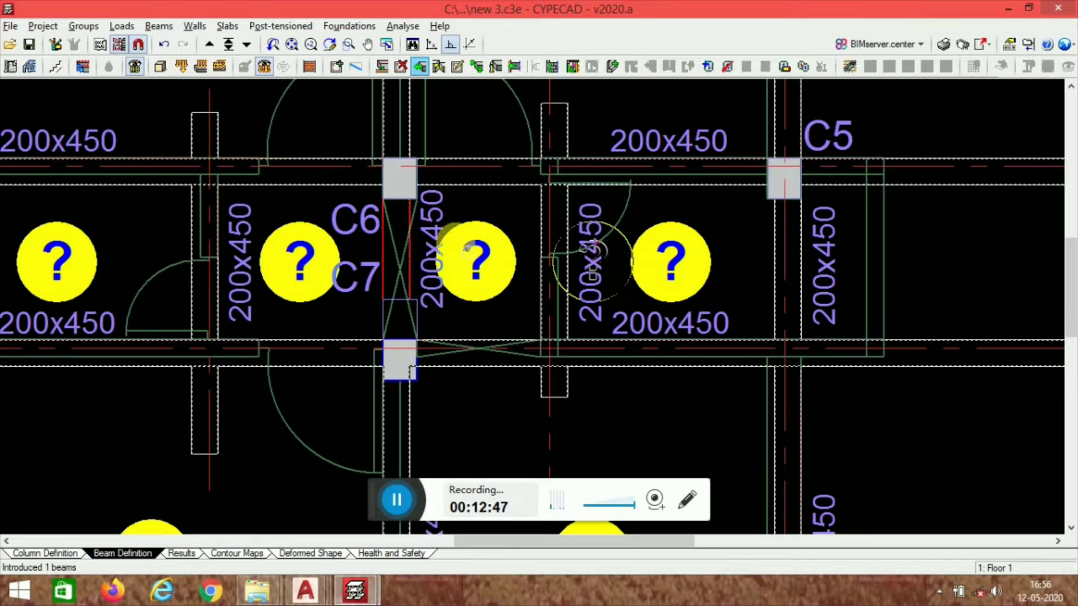
Step: Delete the beam overhangs above C1 and C2, left of C1 and right of C3
scroll(573, 282, down, 5)
scroll(620, 373, down, 1)
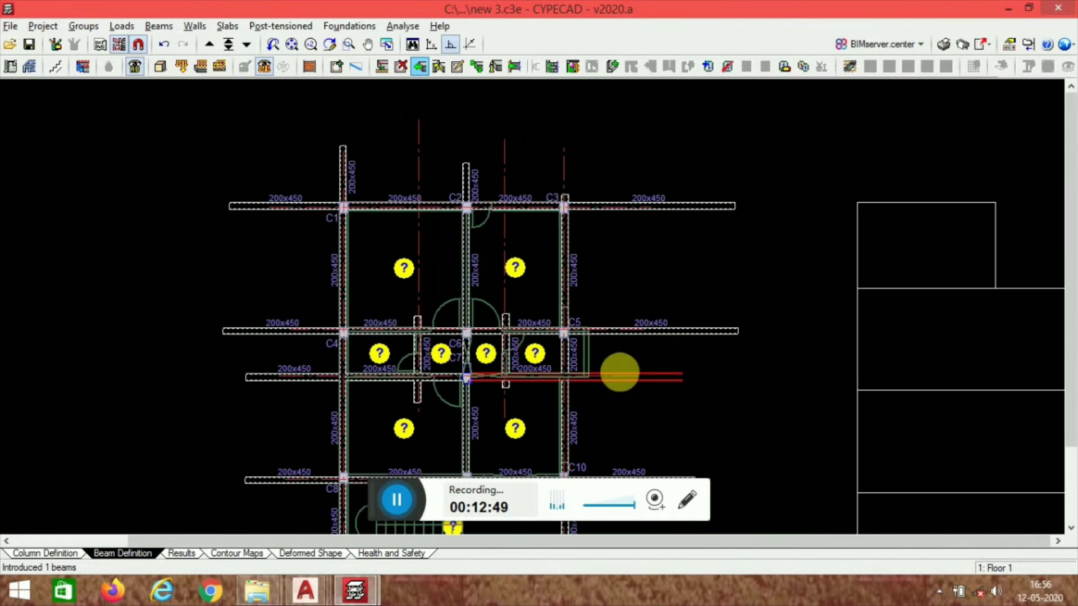
scroll(438, 113, up, 4)
click(400, 67)
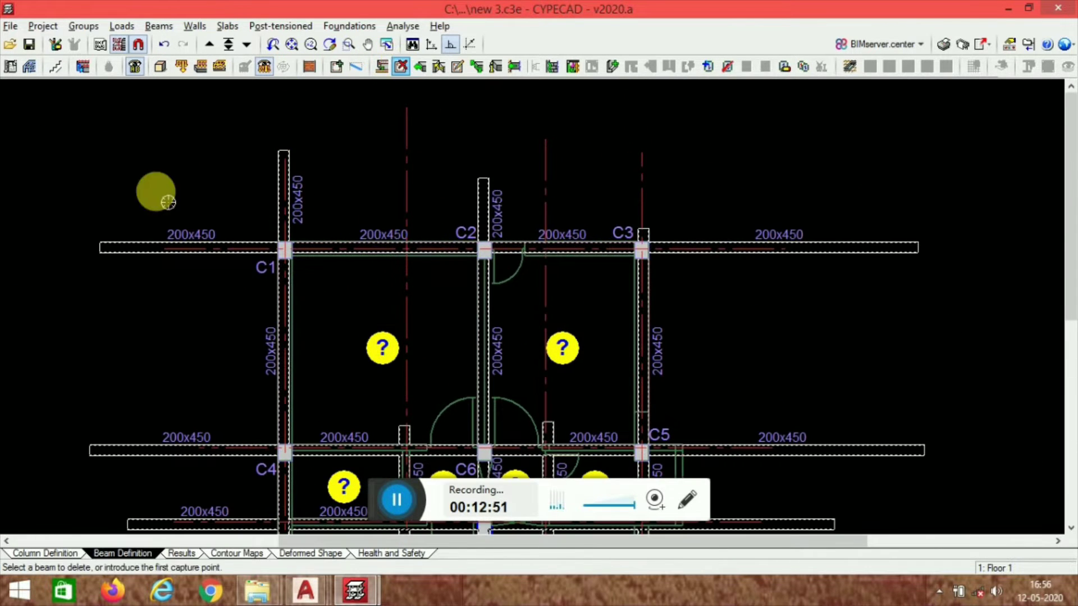
click(293, 194)
click(250, 250)
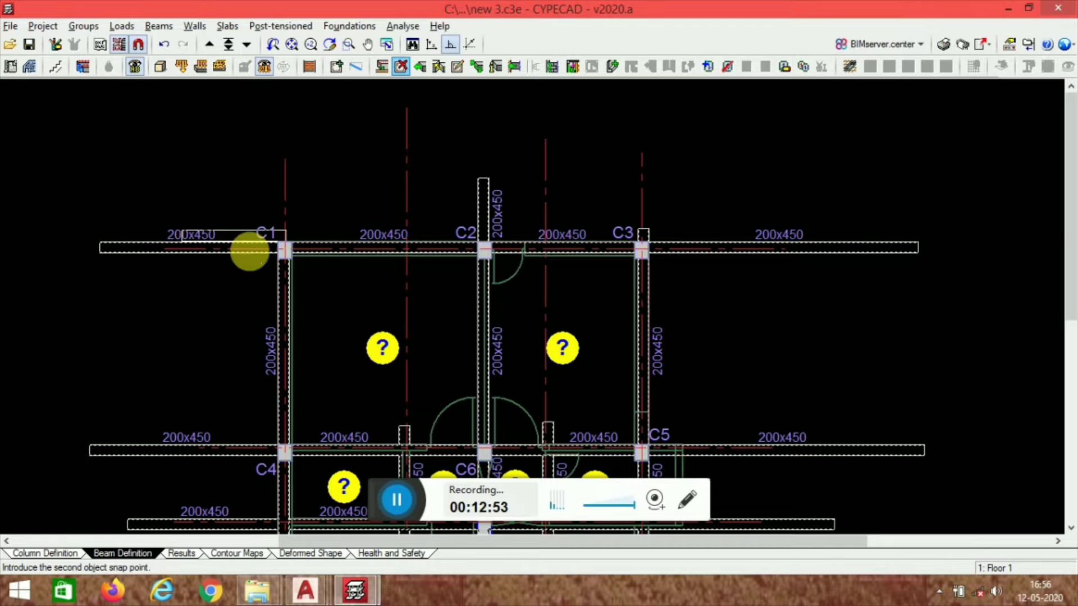
click(159, 277)
click(481, 221)
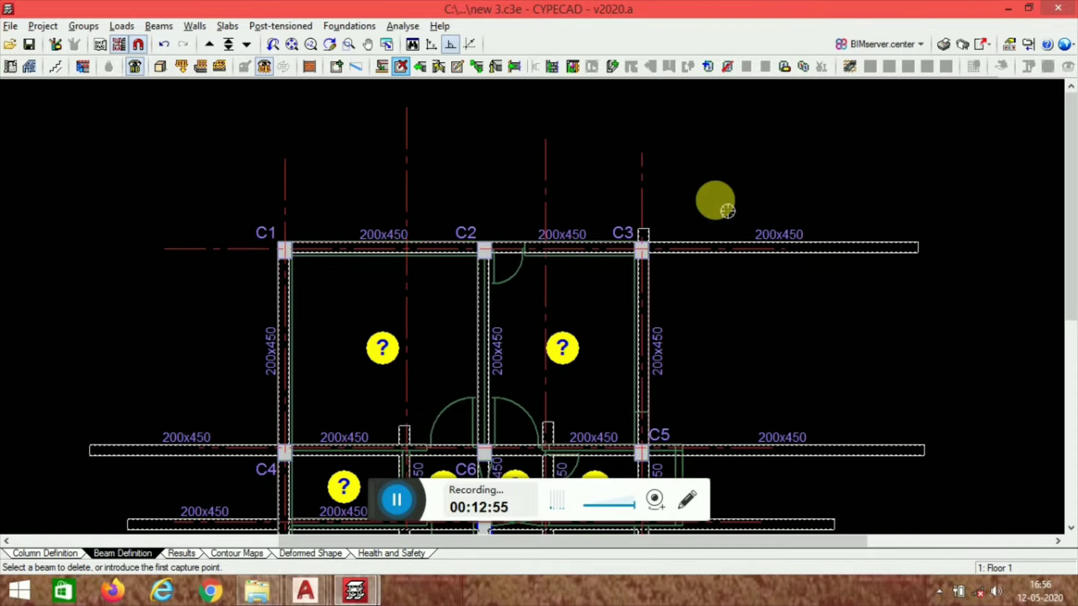
click(722, 242)
Step: Delete the beam overhang above C3 and the horizontal ones extending right past the C3–C13 beam line
scroll(657, 185, down, 3)
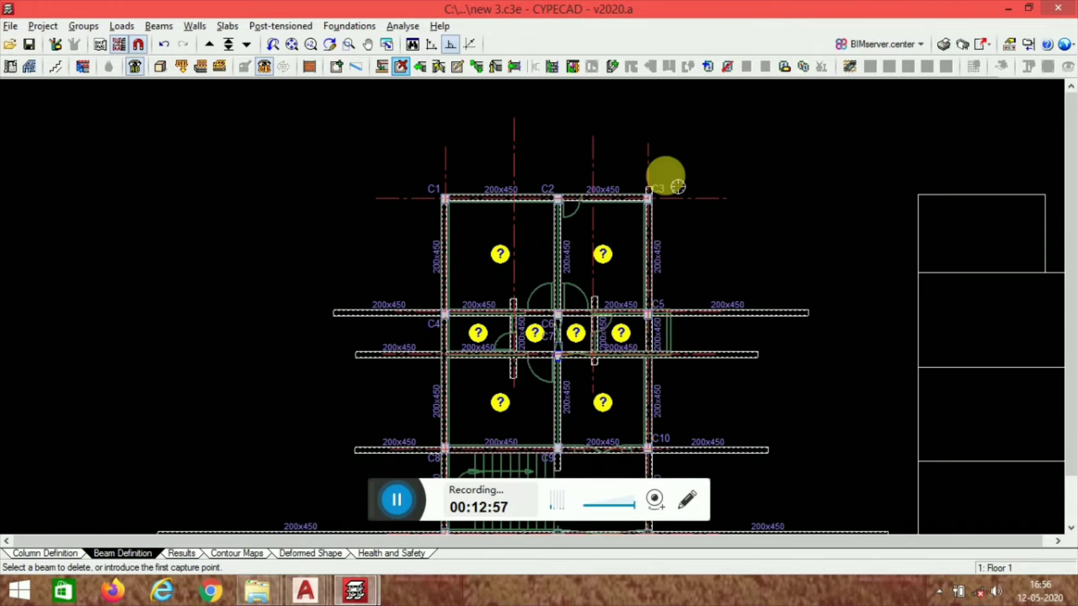
scroll(668, 179, up, 1)
scroll(668, 191, up, 1)
middle_drag(787, 371, 723, 243)
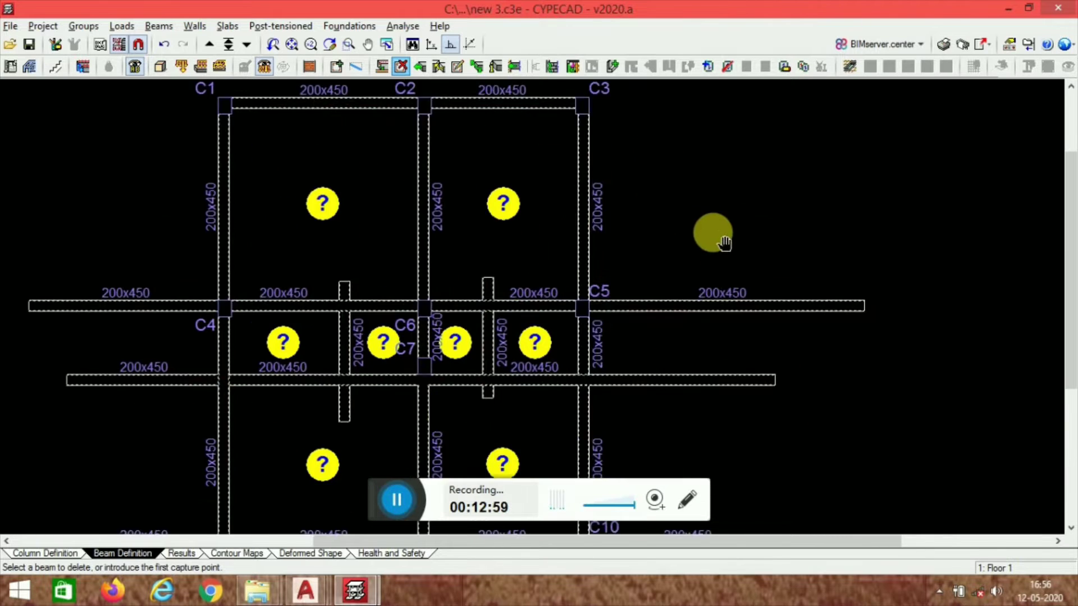
click(741, 235)
click(680, 414)
scroll(723, 278, down, 1)
scroll(718, 337, down, 1)
middle_drag(720, 357, 670, 212)
click(707, 282)
click(664, 425)
Step: Delete the beam overhangs below C11 and C13 and those left of C8 and C11
click(631, 448)
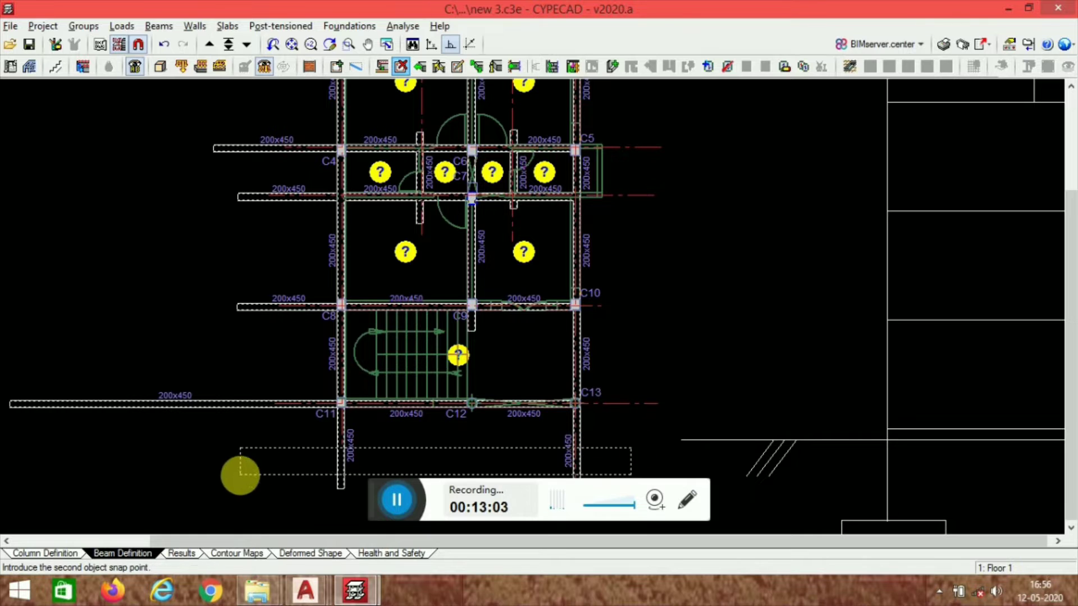
click(239, 475)
click(270, 258)
click(179, 487)
middle_drag(251, 332, 252, 385)
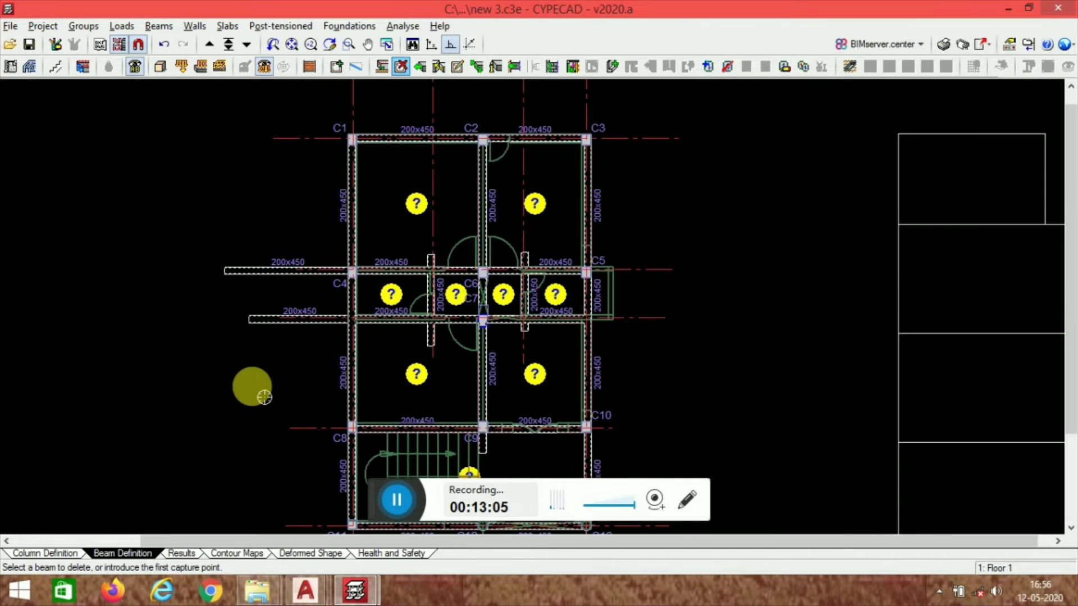
Step: Delete the beam overhangs left of C4 and on the C7 line, plus those of the partition beam between C4 and C6
scroll(364, 365, up, 1)
scroll(294, 362, up, 1)
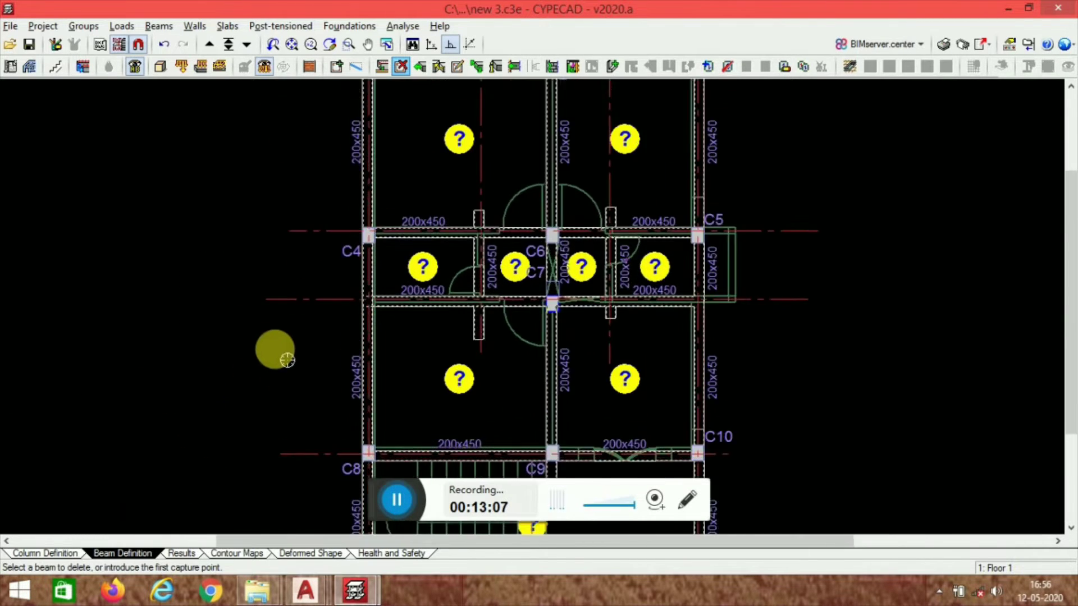
scroll(300, 344, up, 1)
middle_drag(301, 340, 143, 398)
click(375, 395)
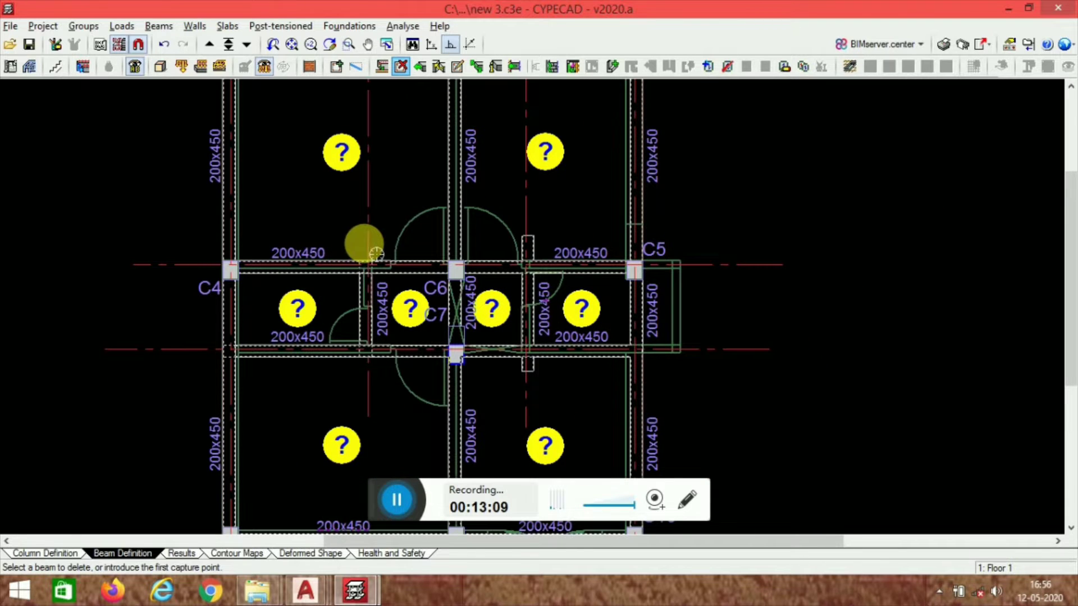
Step: Examine the trimmed beam layout and the undefined panels of Floor 1 around the staircase and columns C8 to C13
click(397, 500)
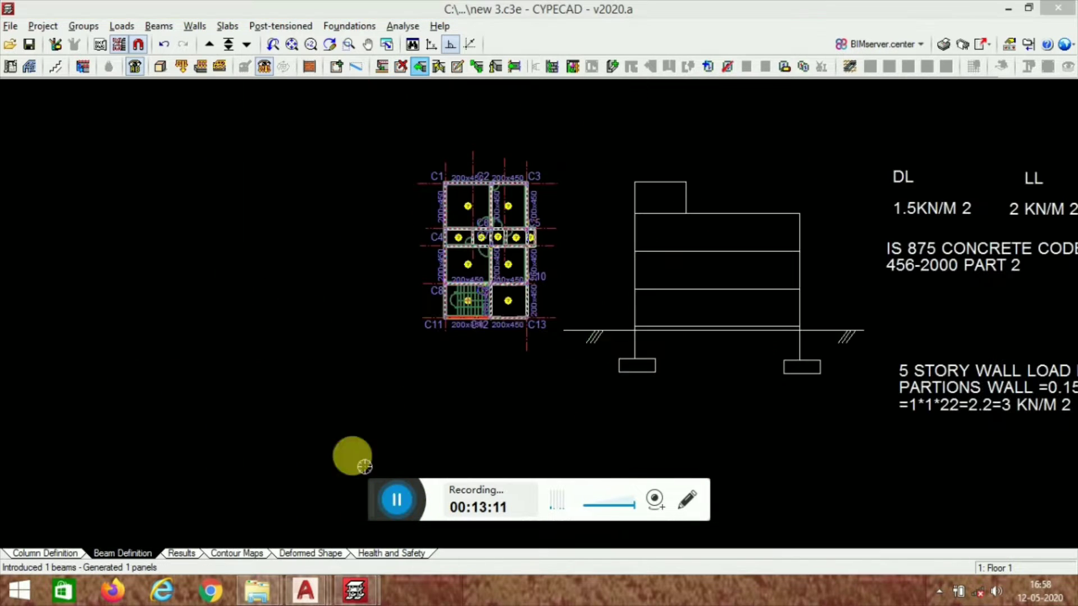
scroll(489, 243, up, 1)
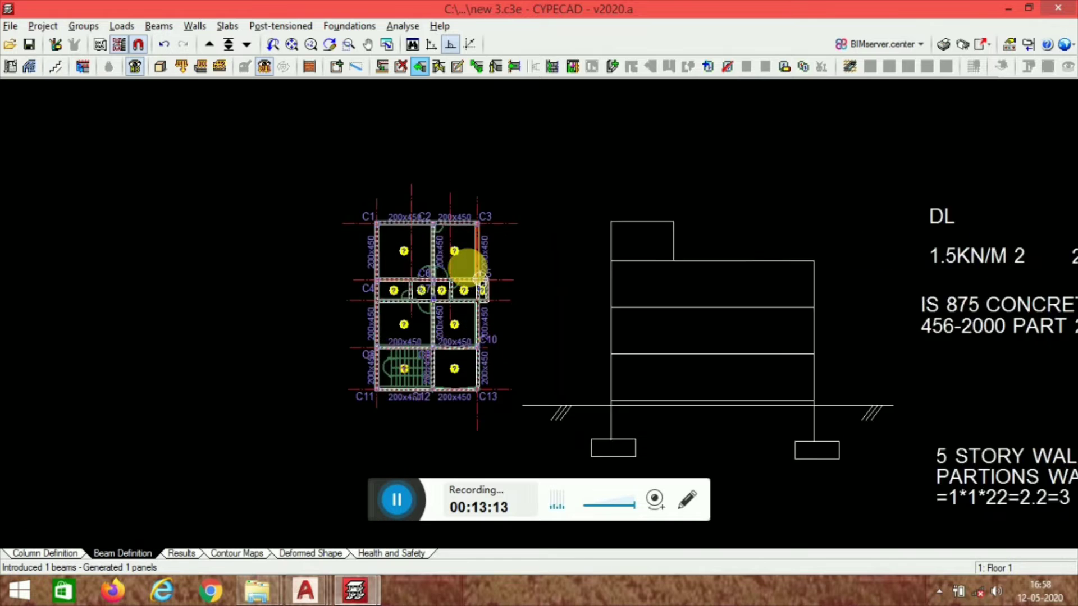
scroll(480, 277, up, 1)
scroll(498, 271, up, 1)
scroll(361, 296, up, 1)
scroll(442, 303, up, 1)
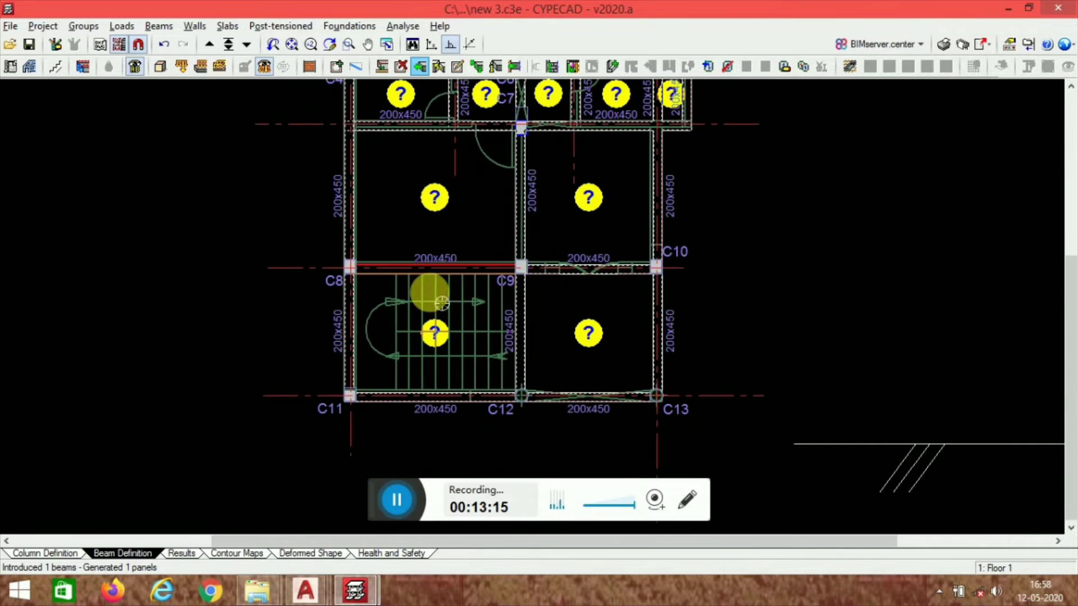
scroll(442, 303, down, 1)
scroll(414, 339, down, 1)
scroll(513, 233, down, 1)
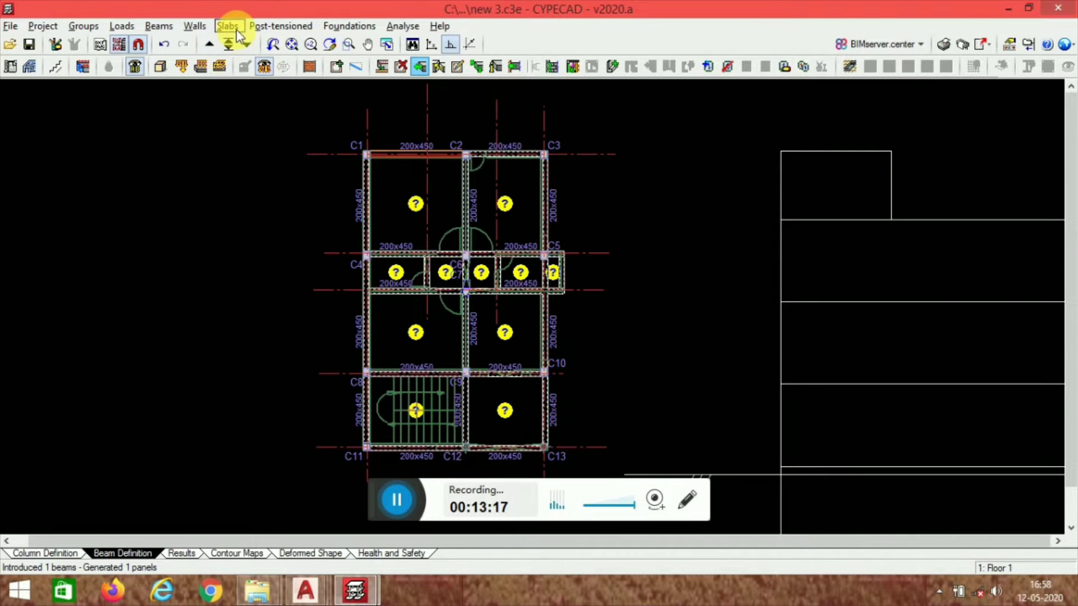
Step: Define a flat slab 12 cm deep in the panel between C1, C2, C4 and C6, with reinforcement parallel to beam C1–C2
click(228, 26)
click(255, 53)
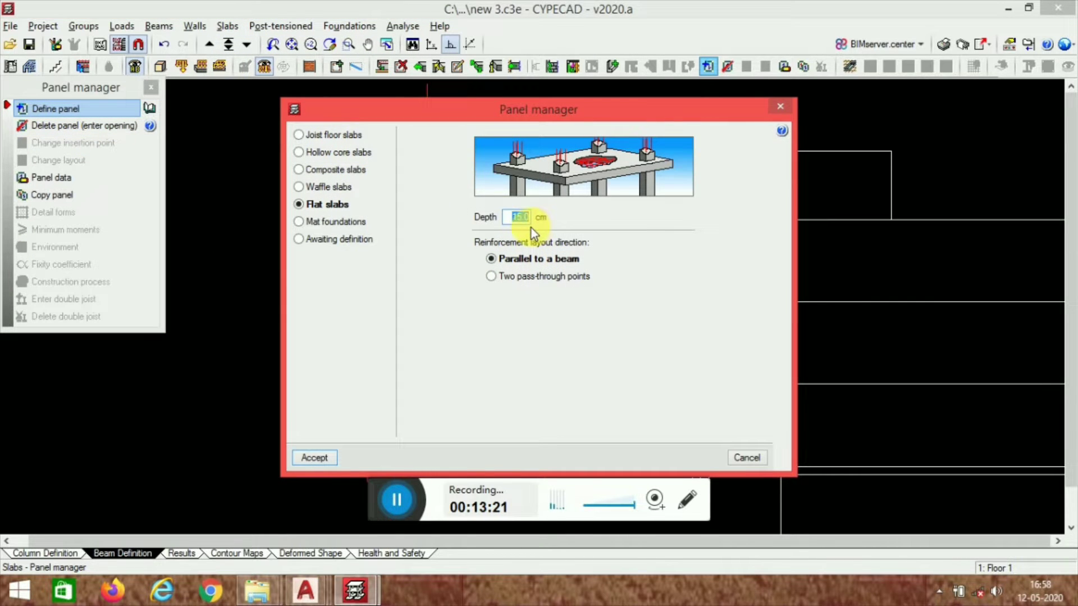
text(12)
click(316, 458)
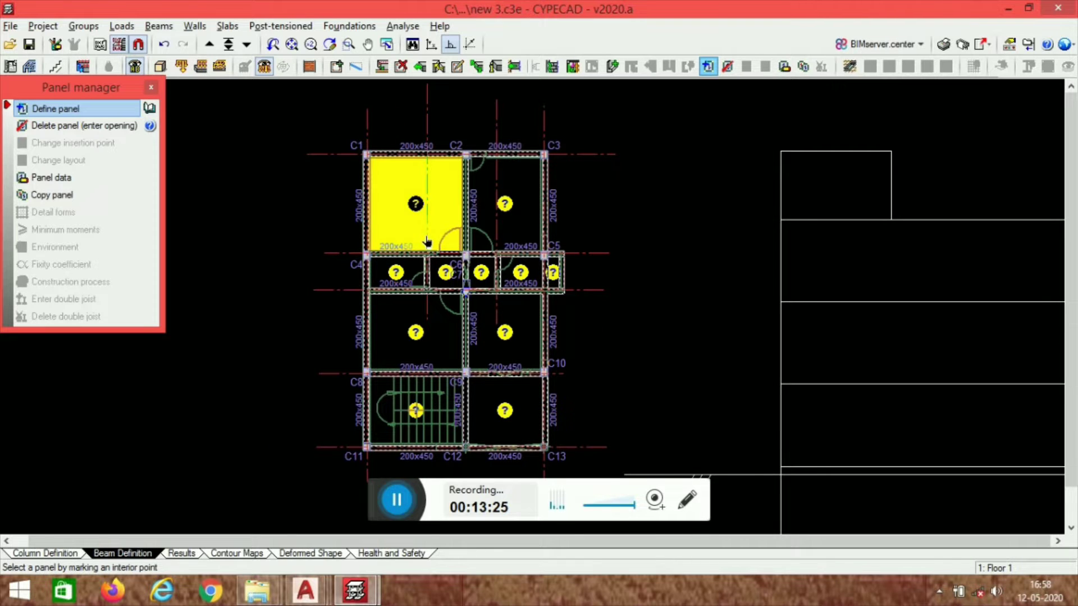
click(399, 163)
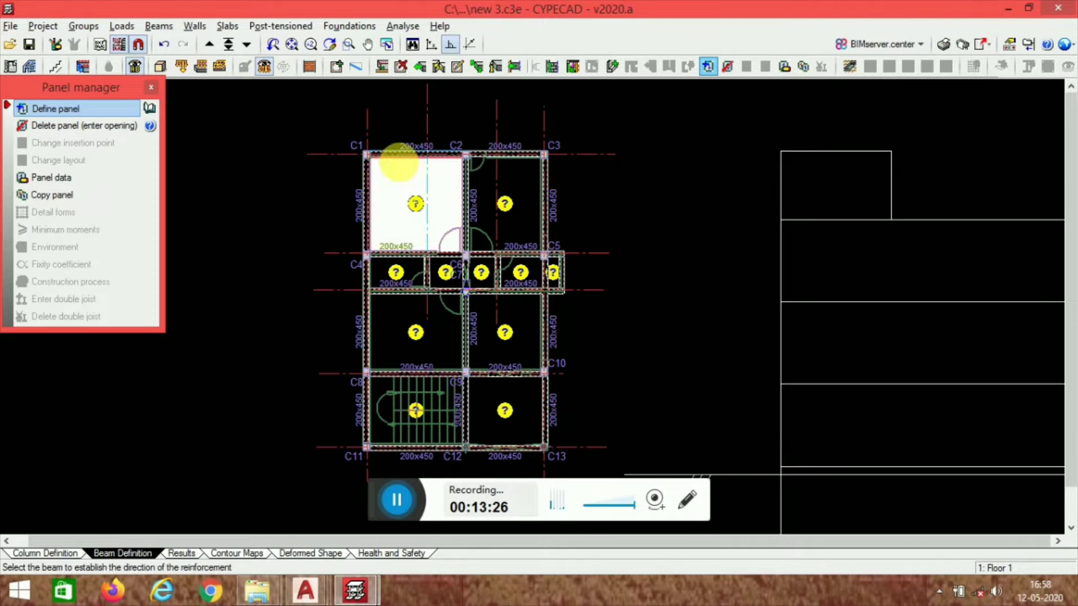
click(410, 164)
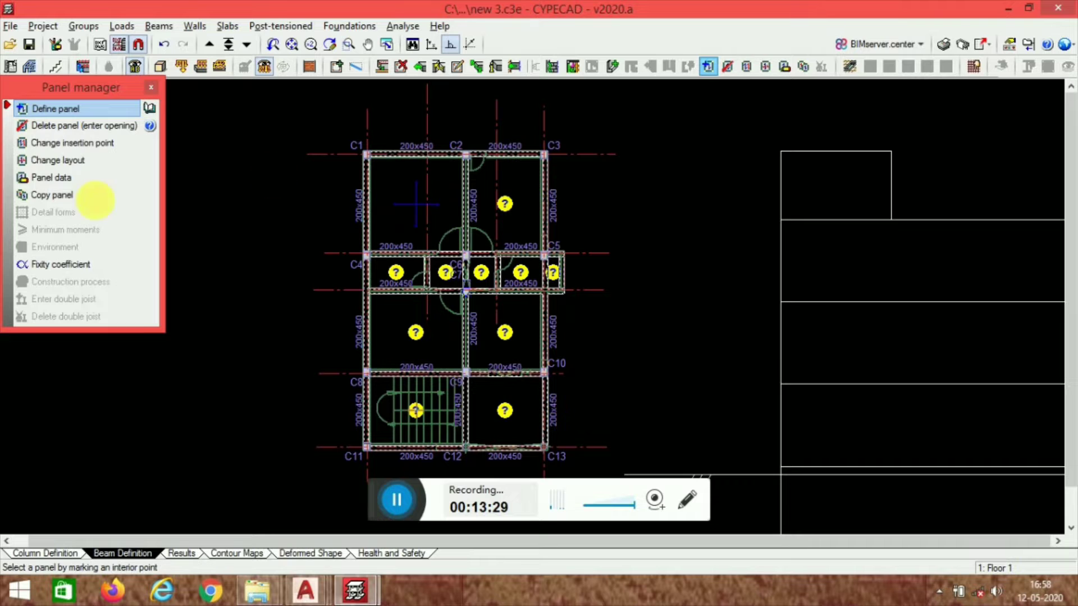
Step: Copy the flat slab panel between C1, C2, C4 and C6 to all undefined panels of Floor 1
click(55, 195)
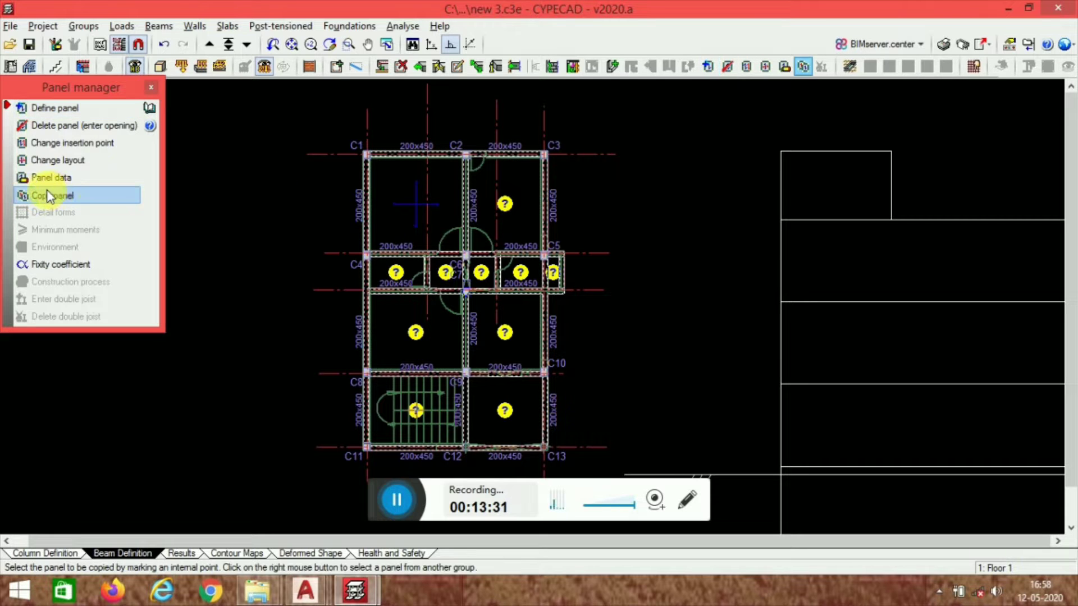
click(399, 254)
click(483, 352)
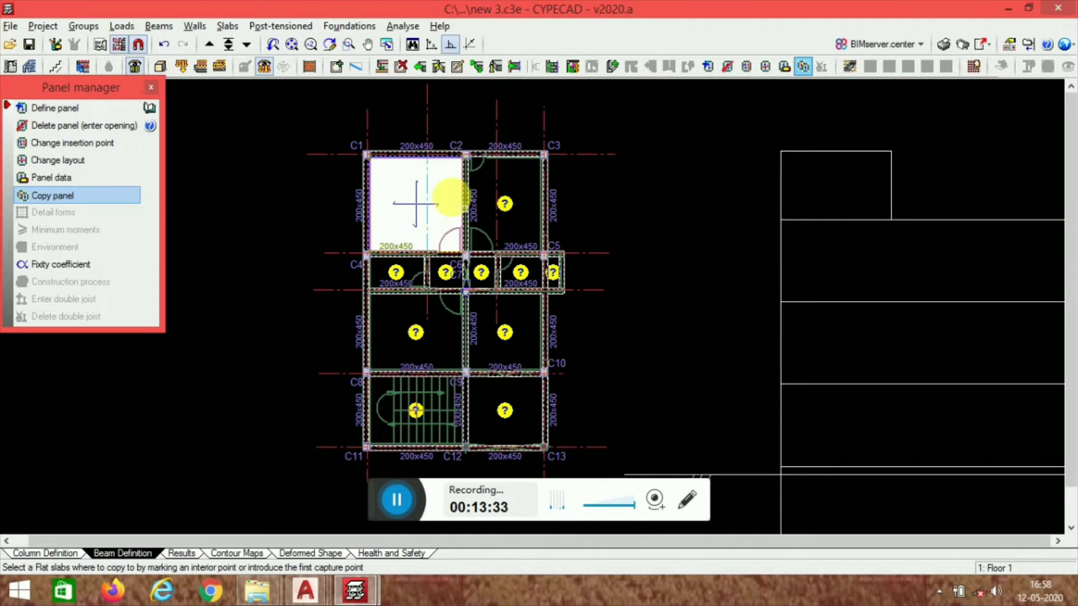
scroll(428, 140, down, 2)
click(336, 101)
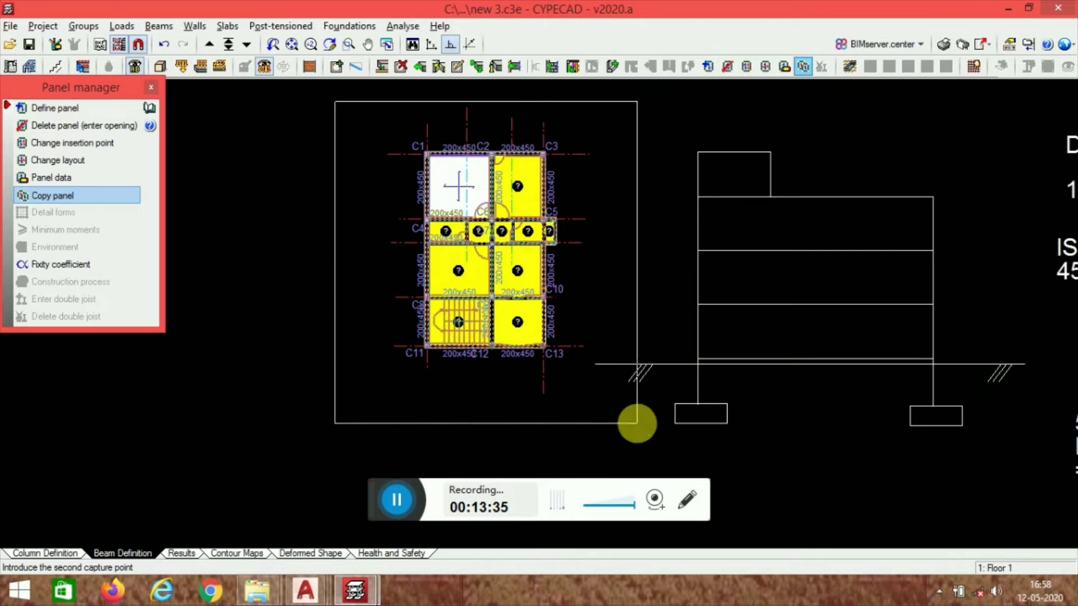
click(636, 424)
Step: Inspect the columns, beams and slabs of Floor 1 in the 3D view of the building
click(160, 67)
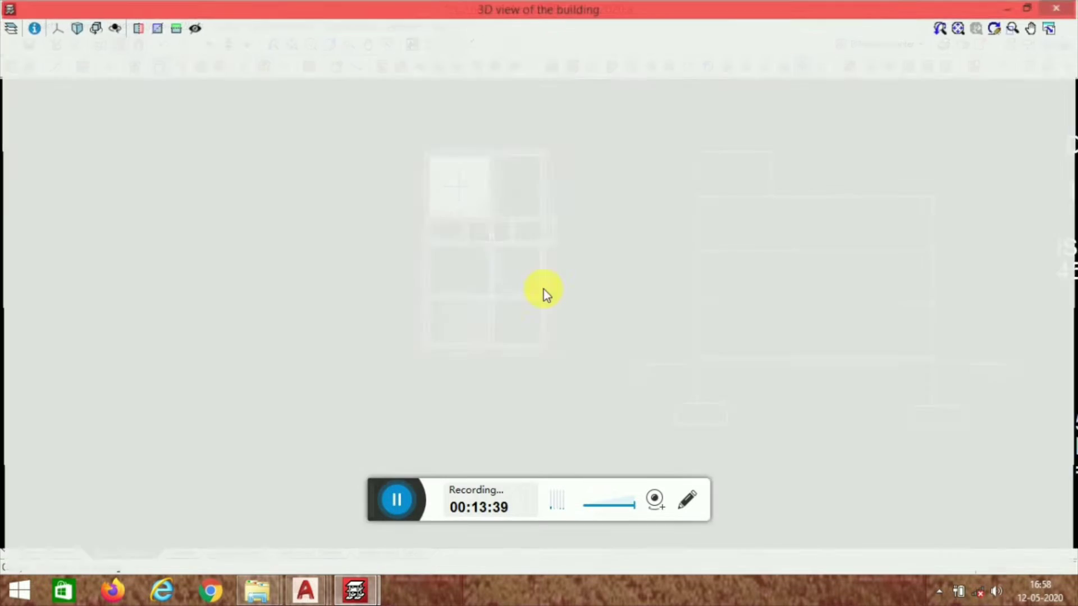
scroll(583, 428, up, 3)
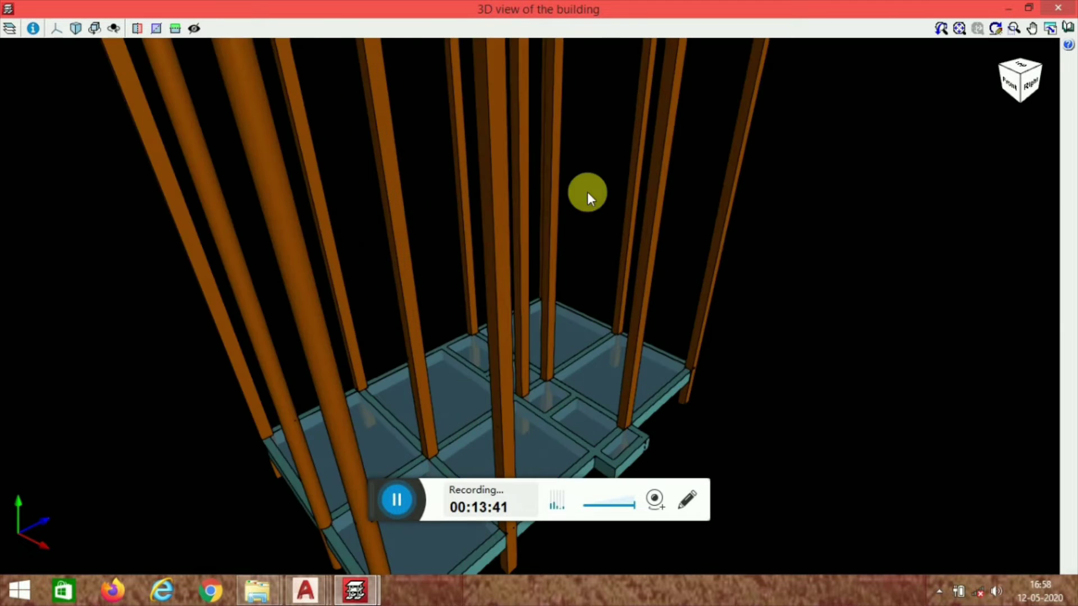
scroll(590, 194, down, 5)
middle_drag(598, 299, 615, 327)
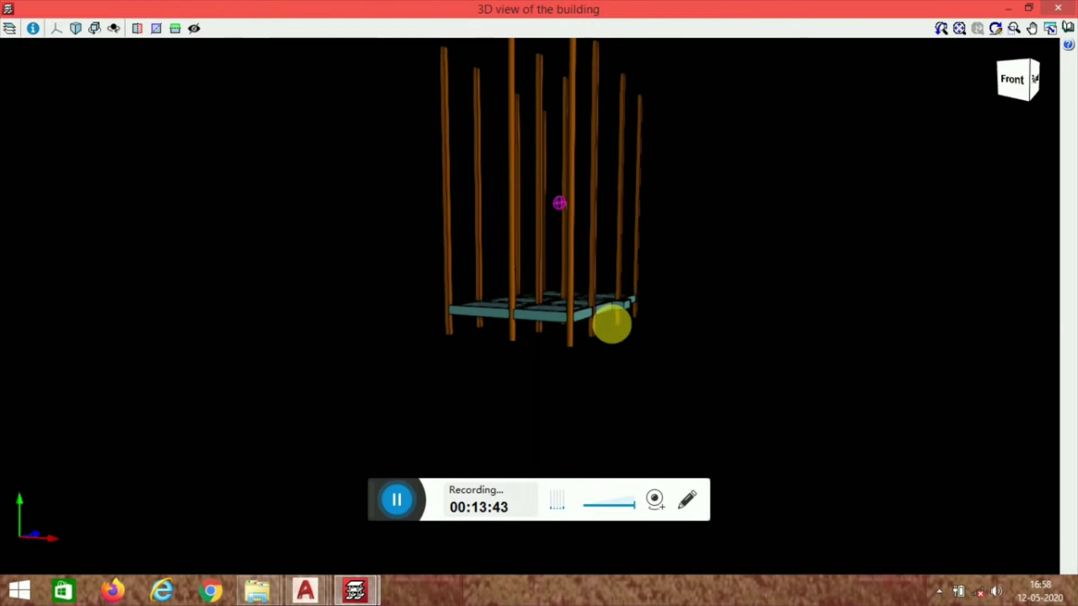
scroll(620, 302, up, 7)
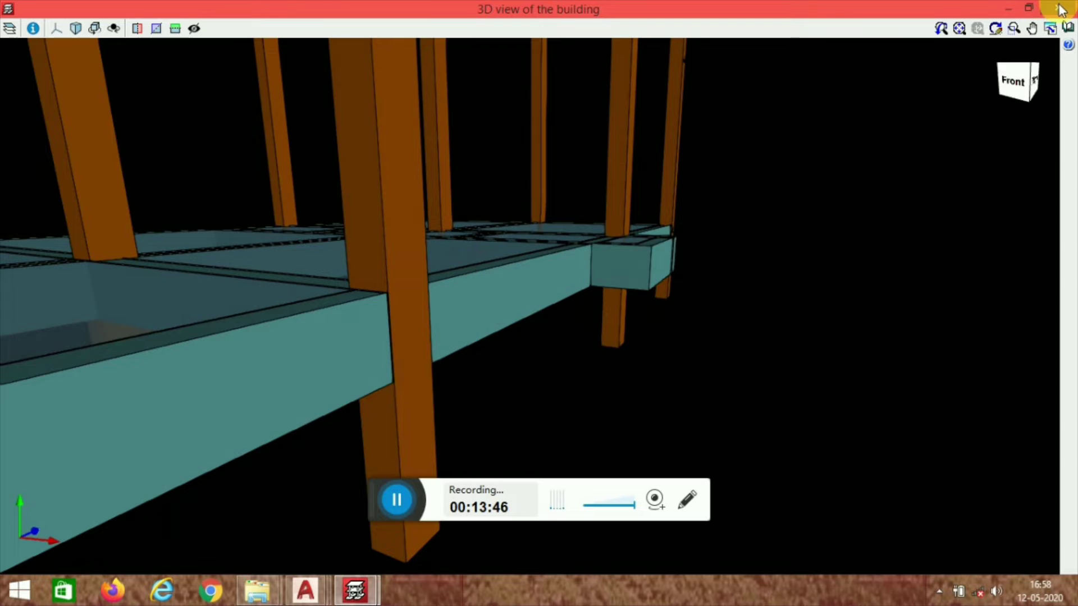
click(1060, 9)
Step: Read the main wall, partition wall and railing load calculations noted beside the floor plan and elevation
scroll(524, 300, down, 2)
scroll(491, 243, up, 3)
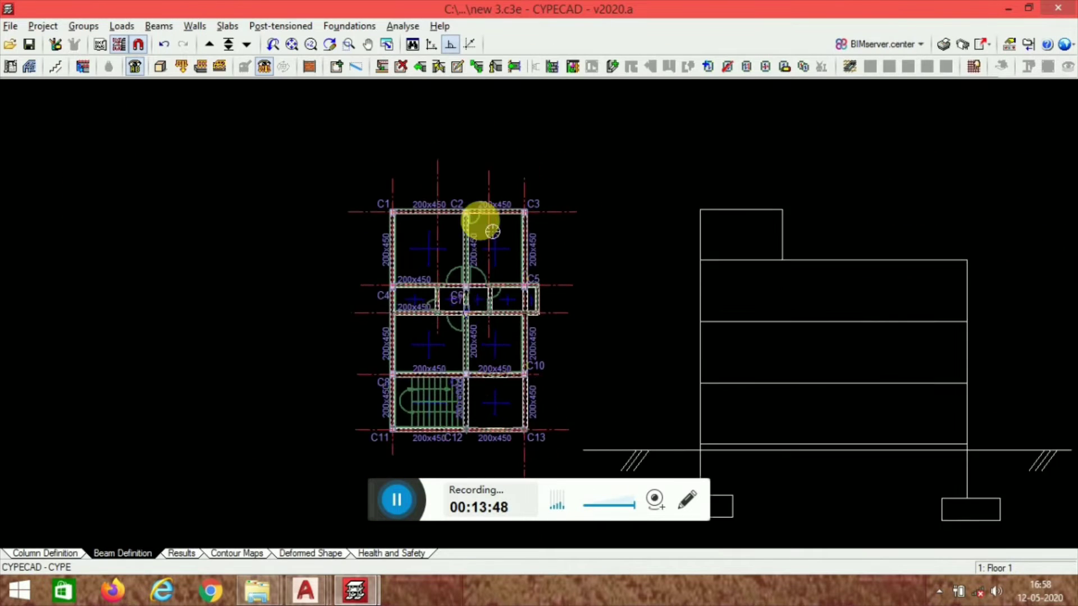
scroll(492, 231, up, 5)
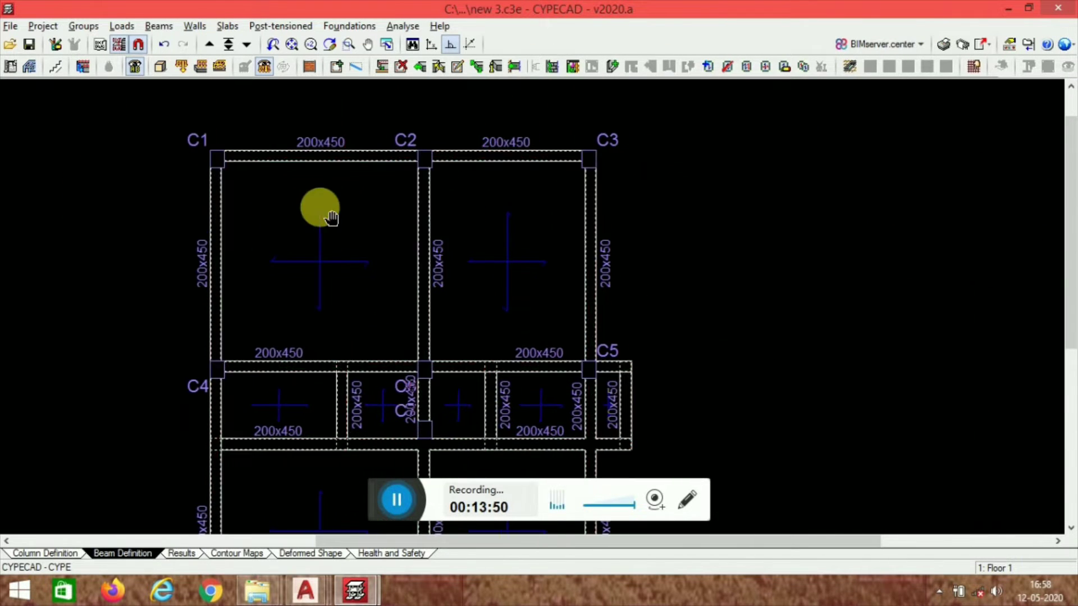
scroll(607, 281, down, 8)
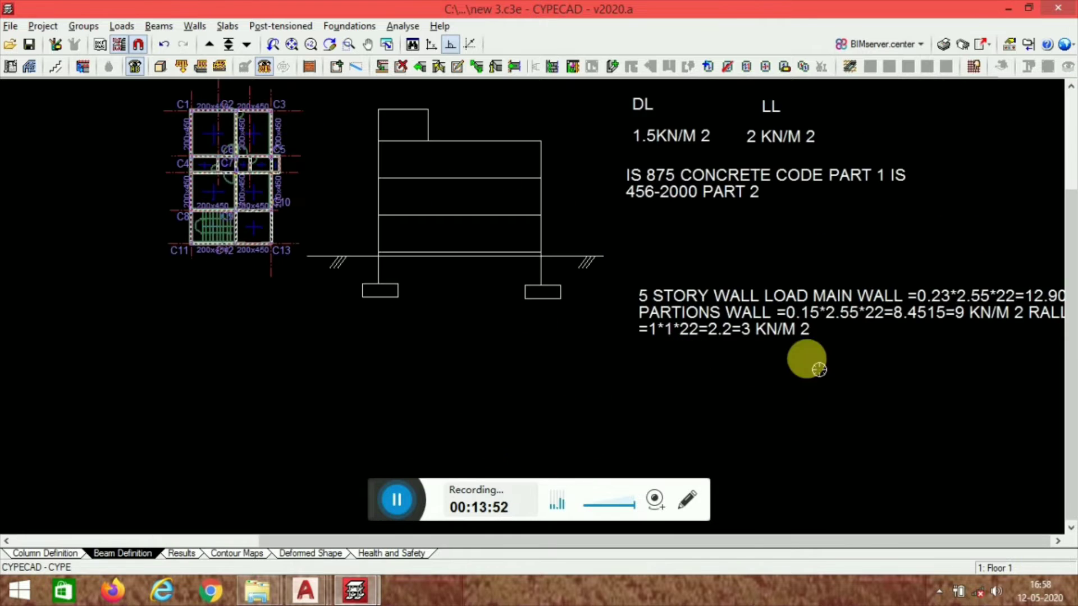
scroll(761, 361, down, 2)
scroll(798, 336, up, 2)
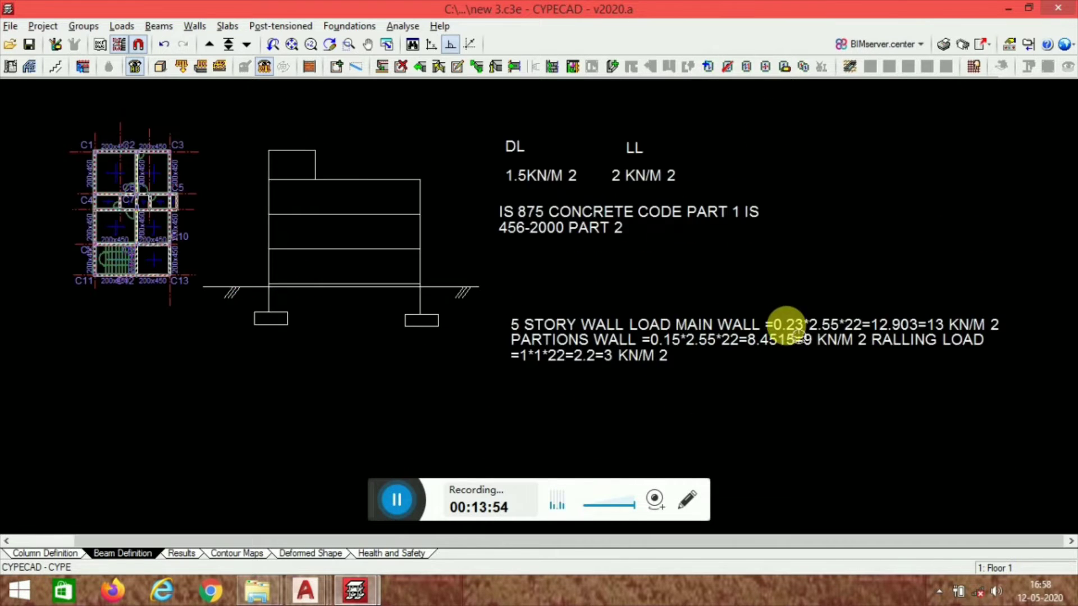
scroll(786, 335, up, 2)
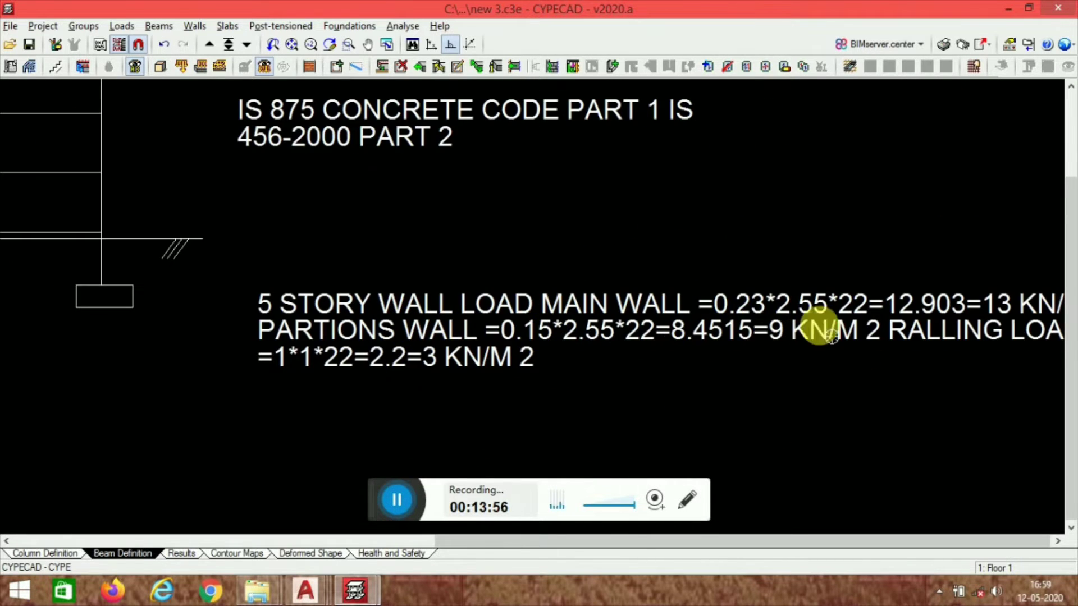
scroll(786, 332, down, 1)
scroll(638, 305, up, 3)
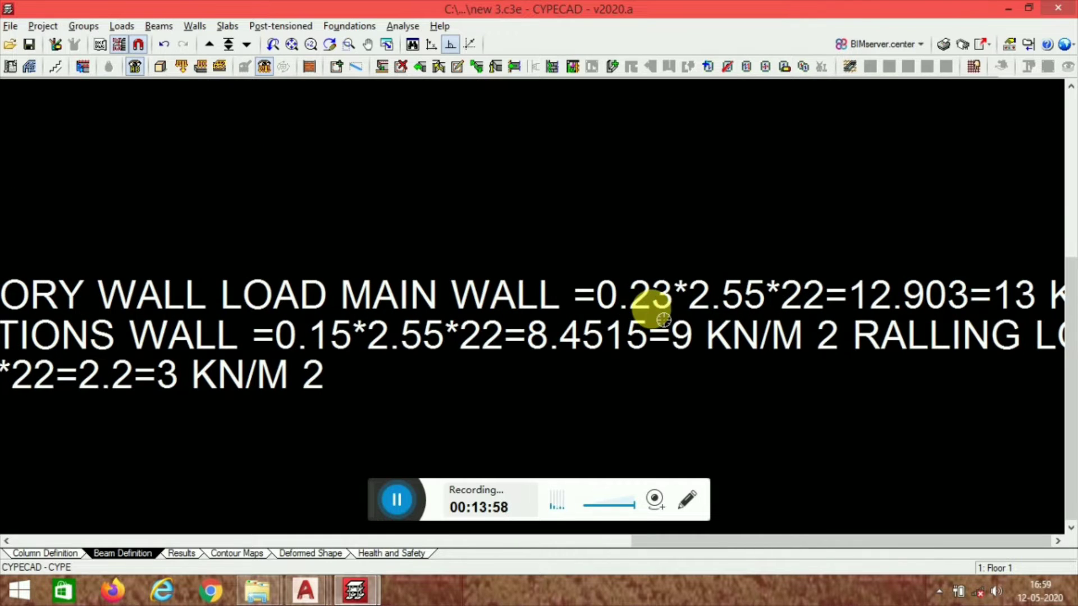
middle_drag(745, 337, 683, 328)
scroll(710, 325, up, 1)
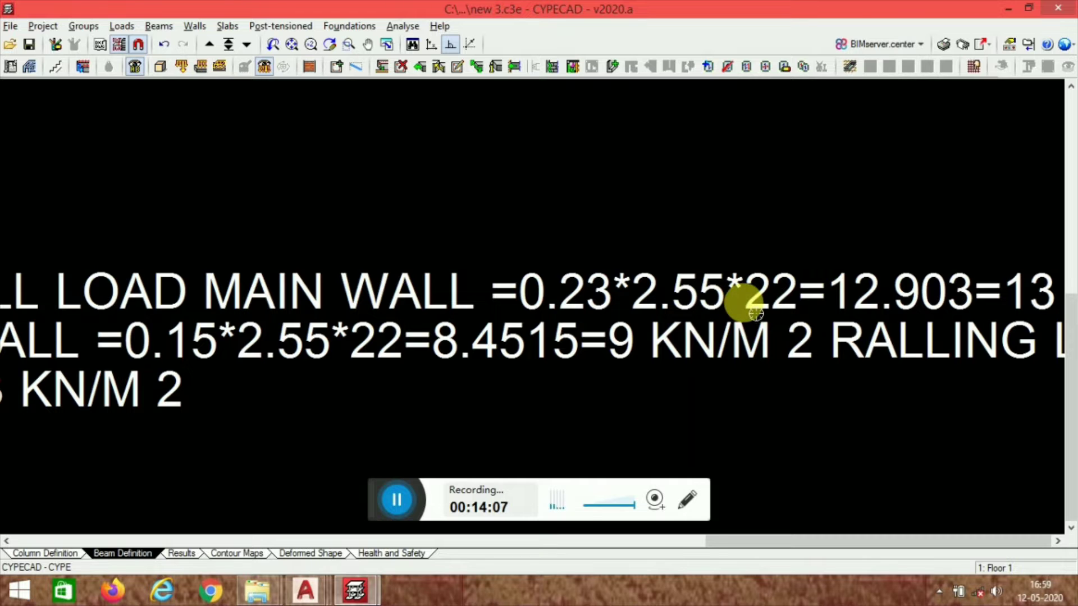
scroll(749, 288, down, 1)
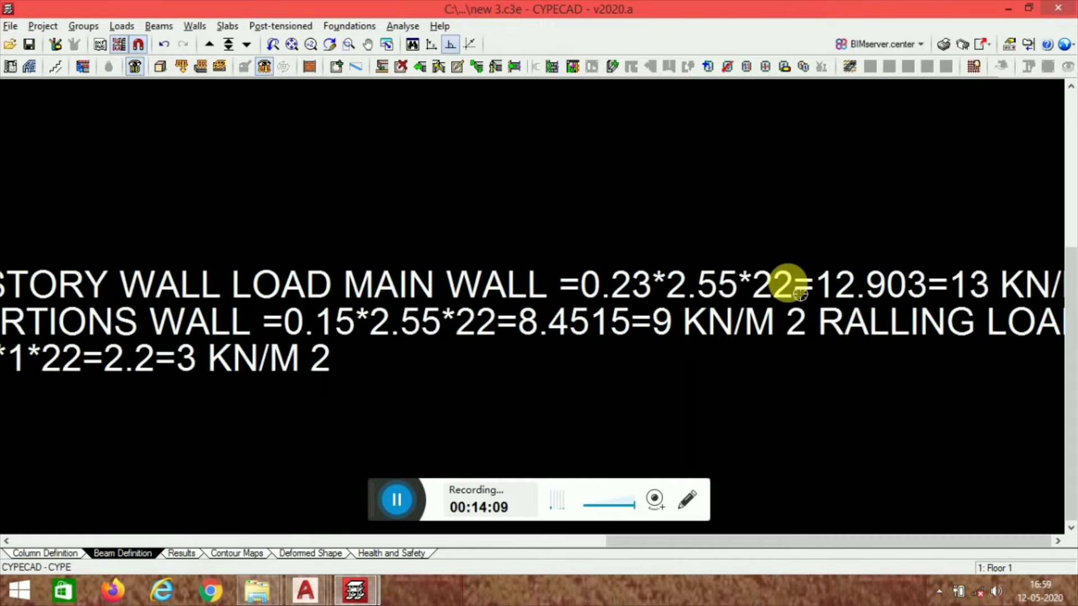
scroll(714, 326, up, 1)
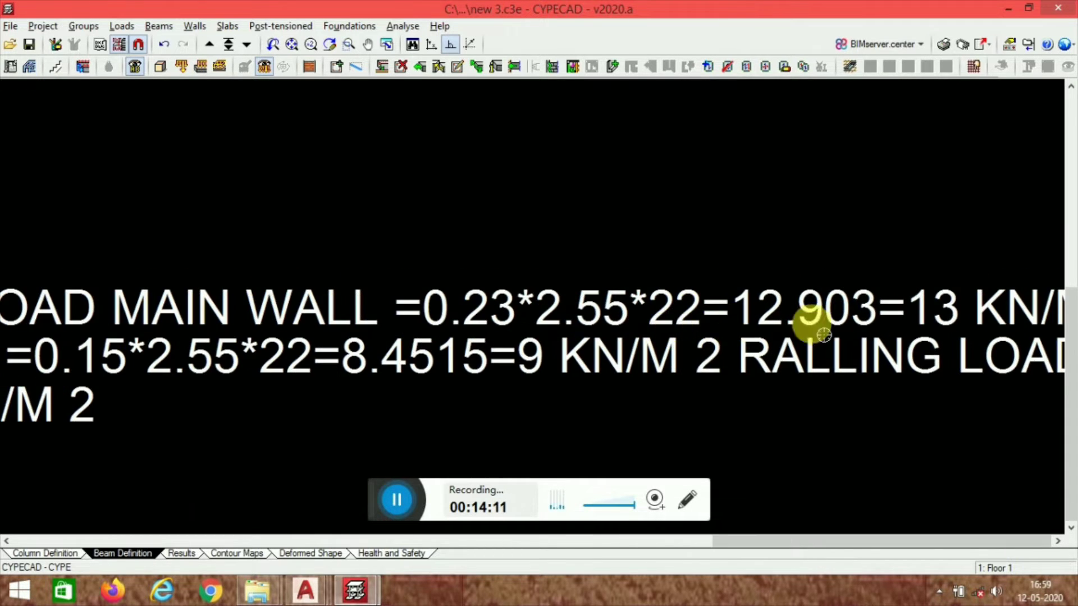
scroll(946, 337, down, 1)
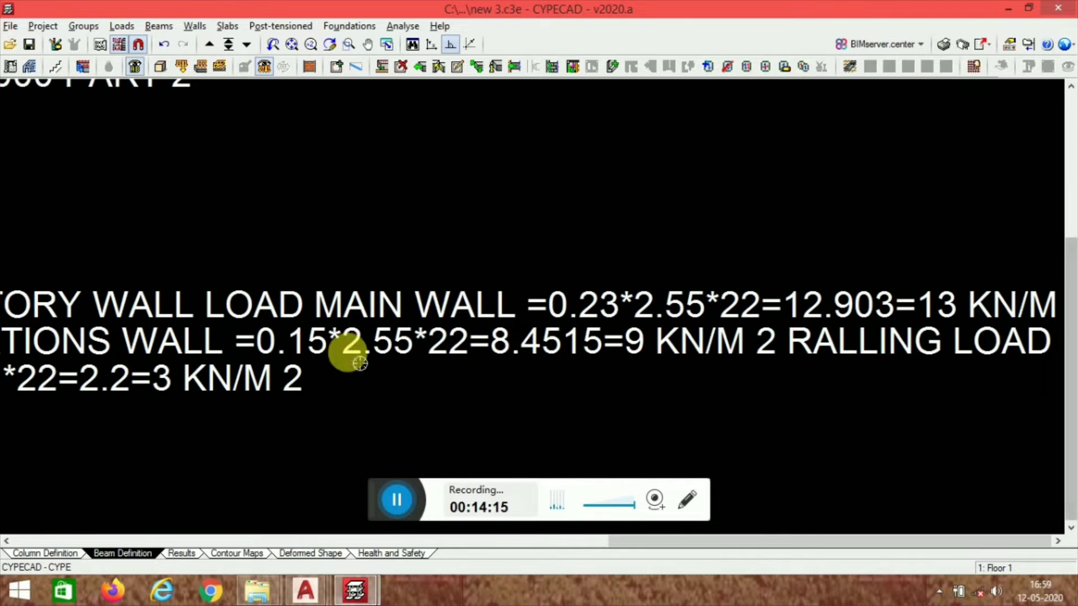
middle_drag(197, 400, 430, 379)
scroll(240, 305, up, 1)
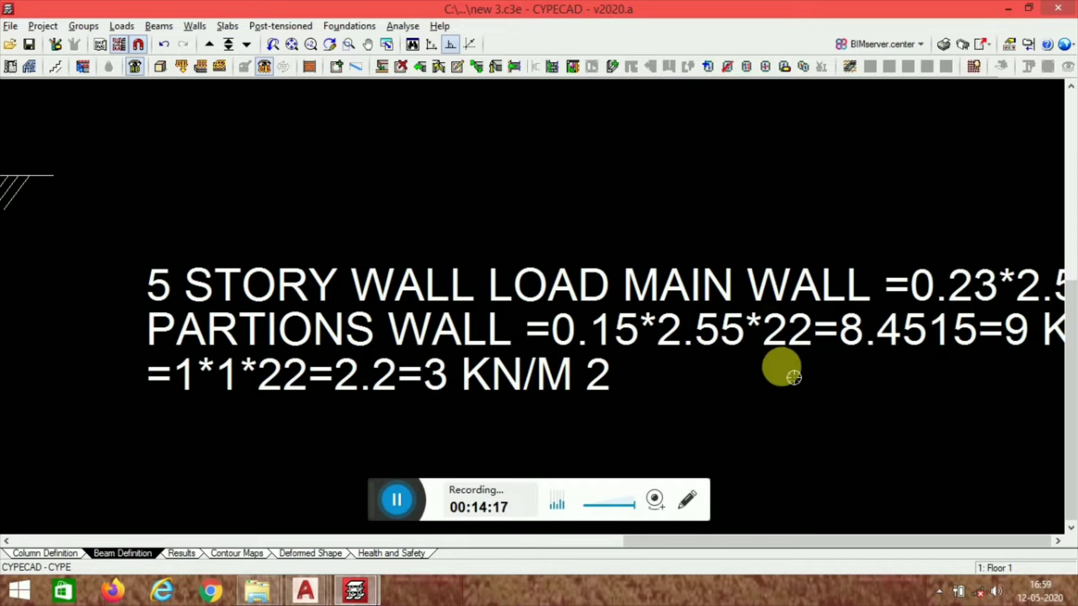
middle_drag(763, 368, 433, 337)
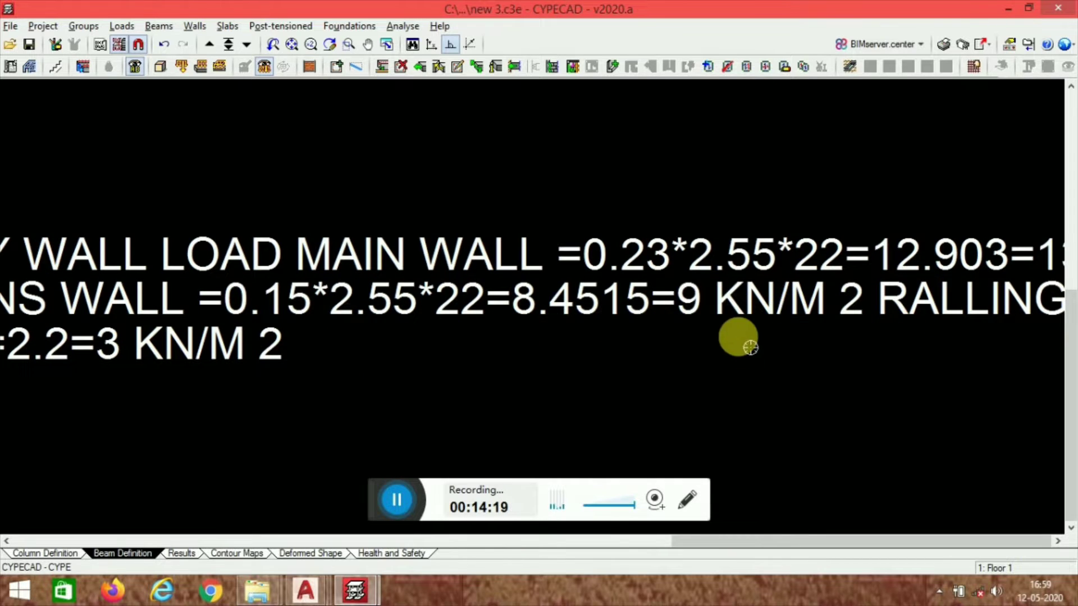
scroll(740, 340, down, 1)
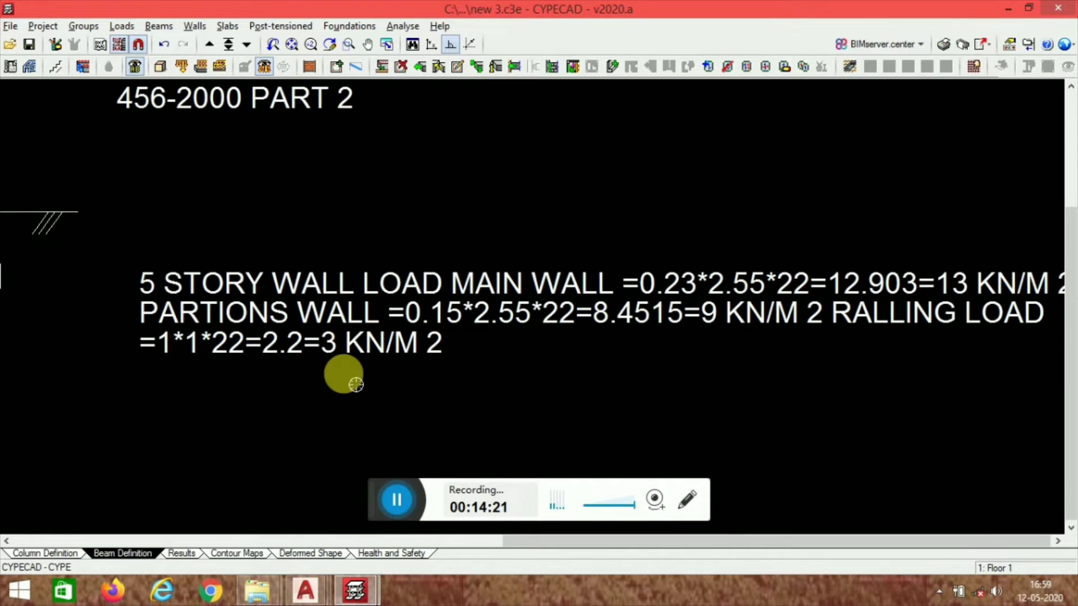
scroll(712, 284, down, 3)
middle_drag(232, 253, 414, 316)
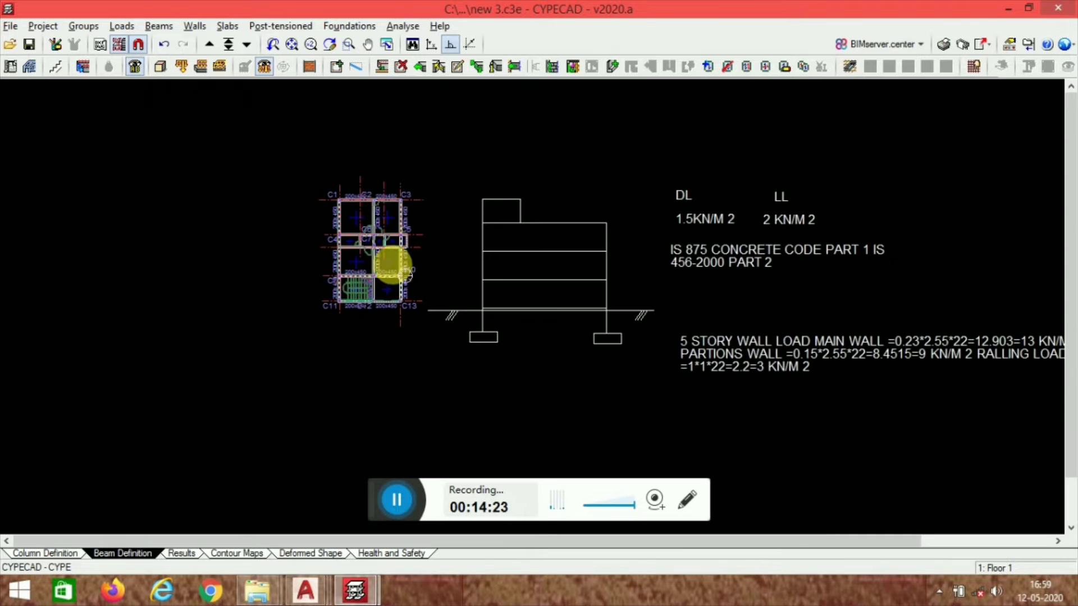
Step: Examine Floor 1's outer and inner beams against the plan's walls to see where wall loads belong
scroll(374, 191, up, 8)
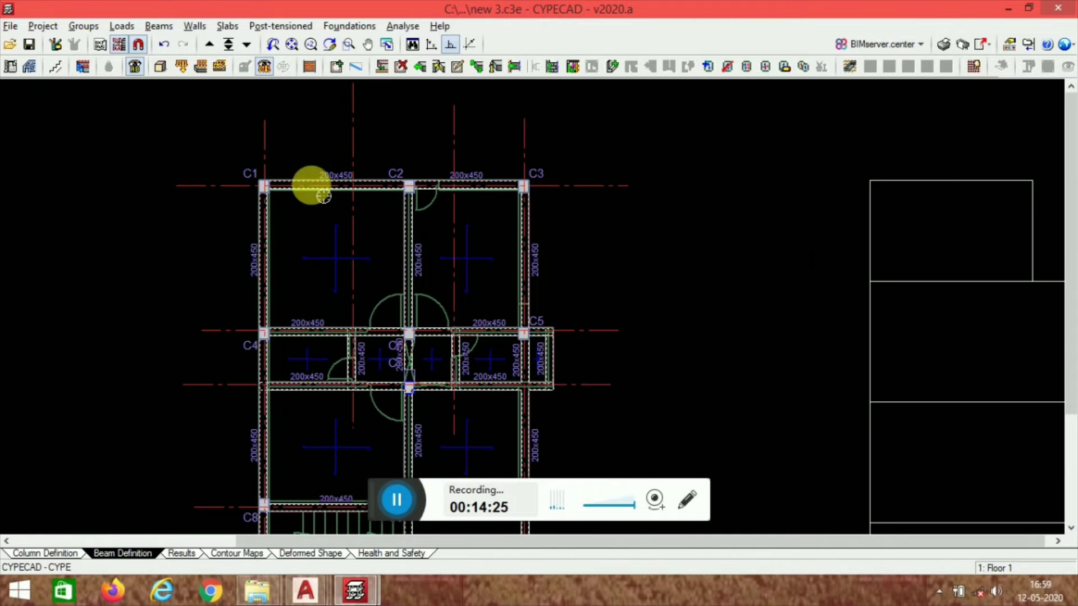
scroll(477, 186, up, 2)
scroll(252, 181, up, 1)
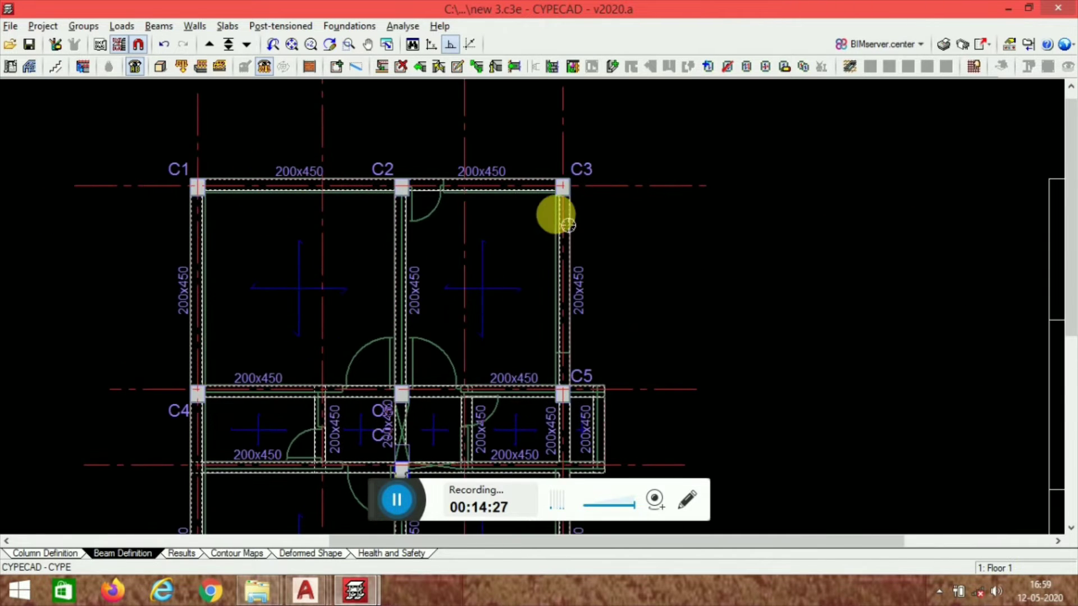
scroll(556, 214, down, 2)
scroll(483, 292, up, 1)
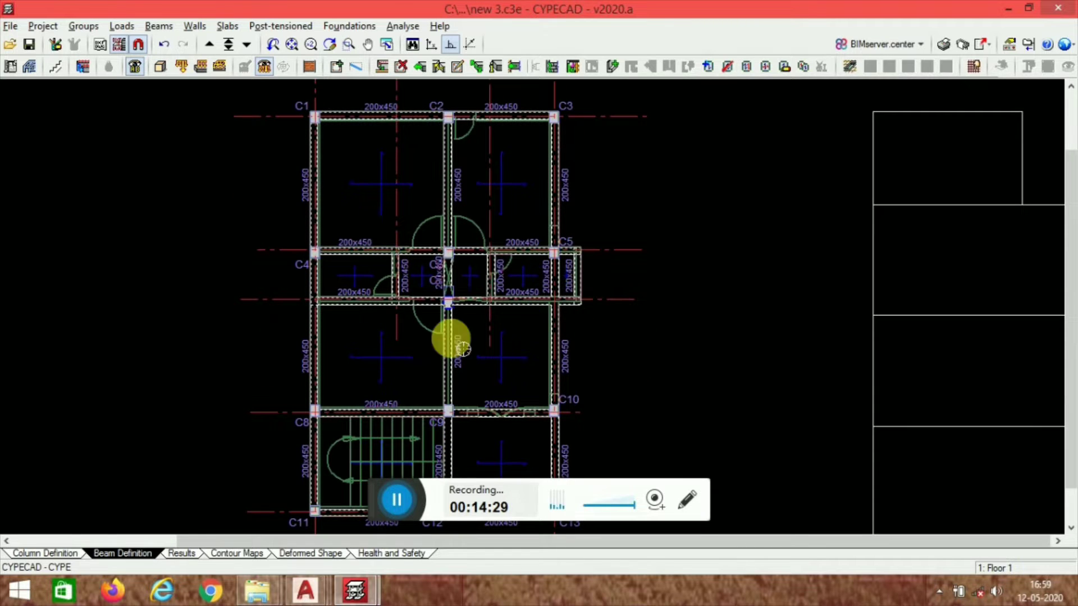
scroll(469, 283, down, 2)
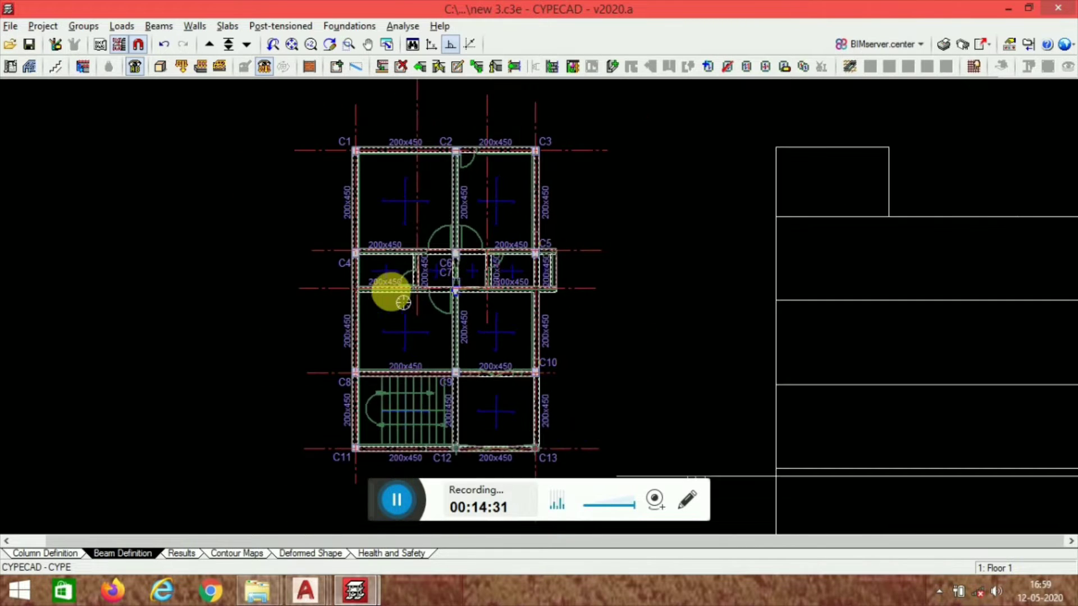
scroll(365, 306, up, 2)
scroll(337, 191, up, 1)
scroll(374, 211, up, 2)
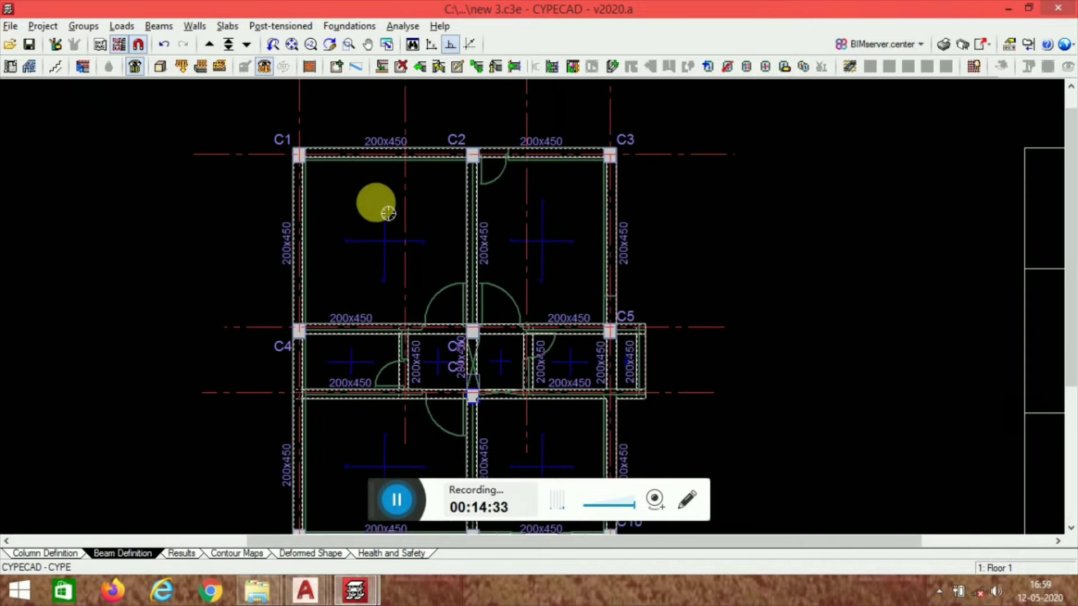
scroll(361, 127, down, 1)
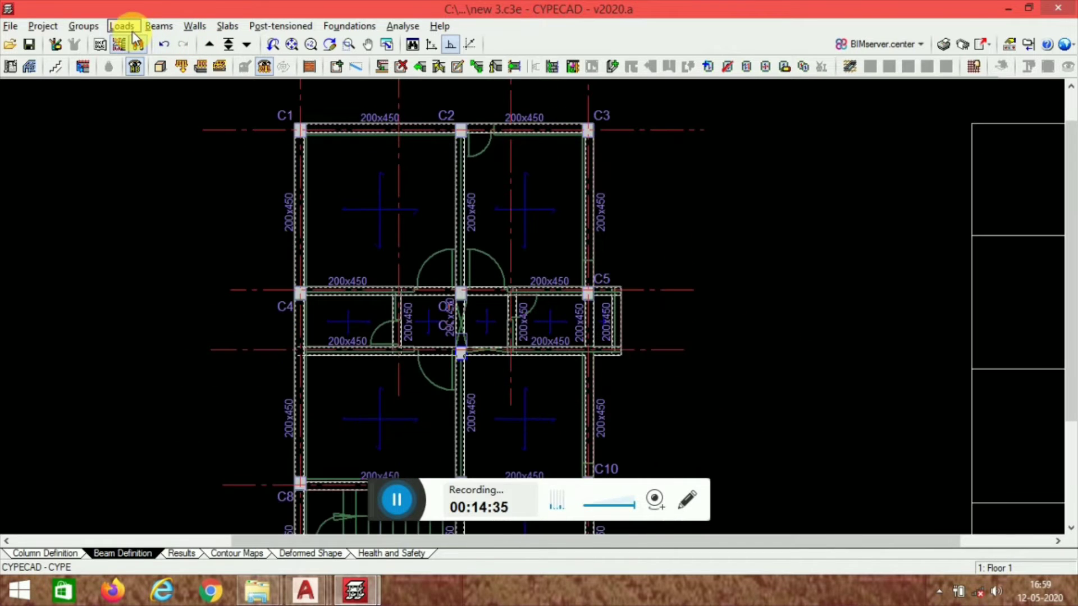
click(121, 26)
click(155, 44)
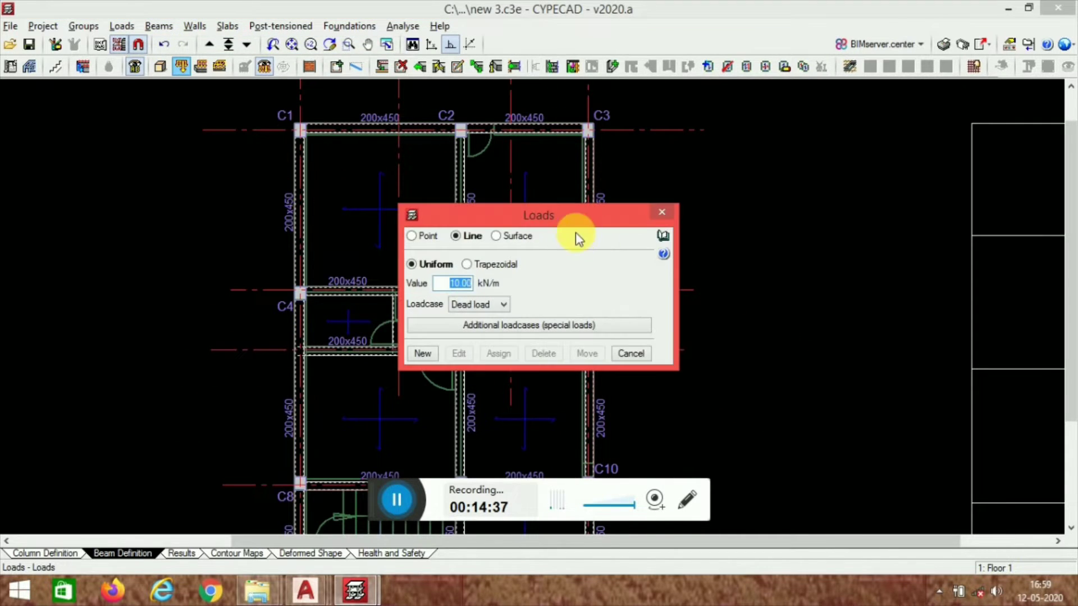
click(663, 215)
Step: Apply a 13 kN/m dead line load to beams C1–C2, C2–C3, C3–C5 and the outer beam between the C7 line and C10
click(123, 27)
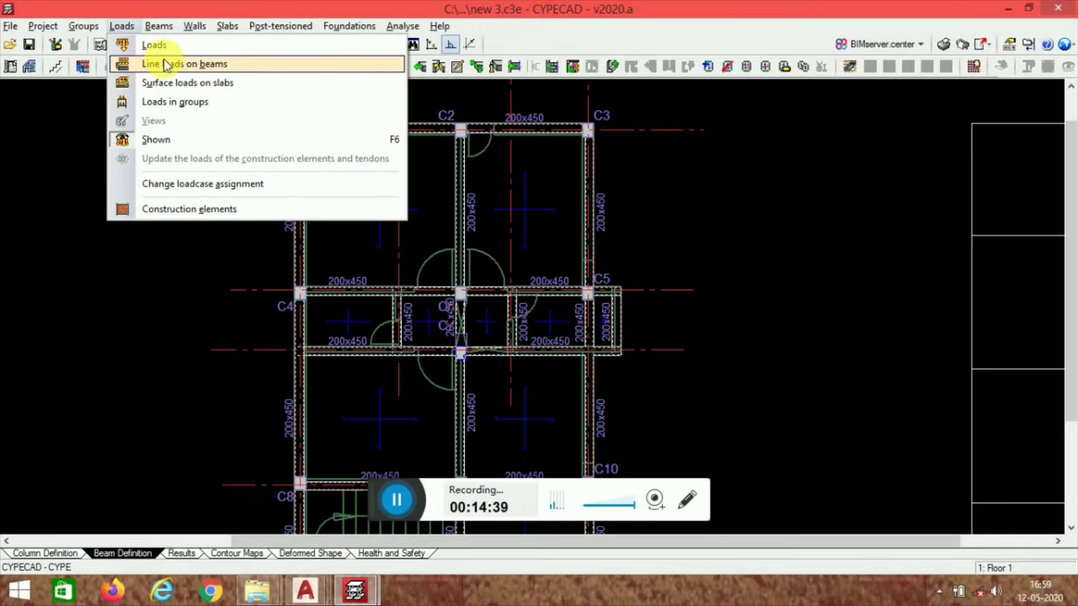
click(210, 65)
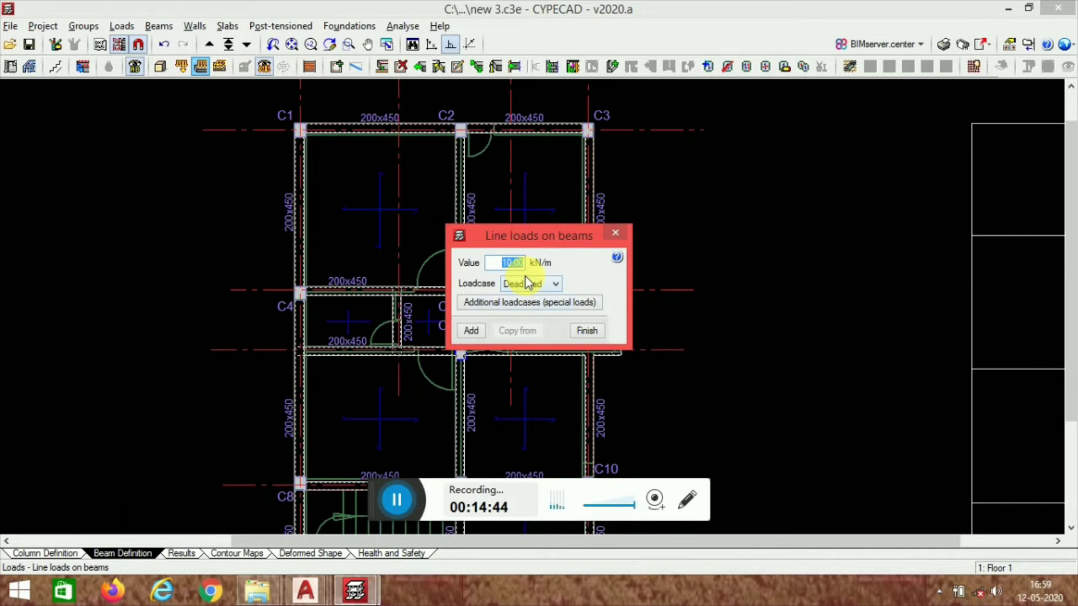
text(13)
click(478, 332)
click(401, 133)
click(532, 135)
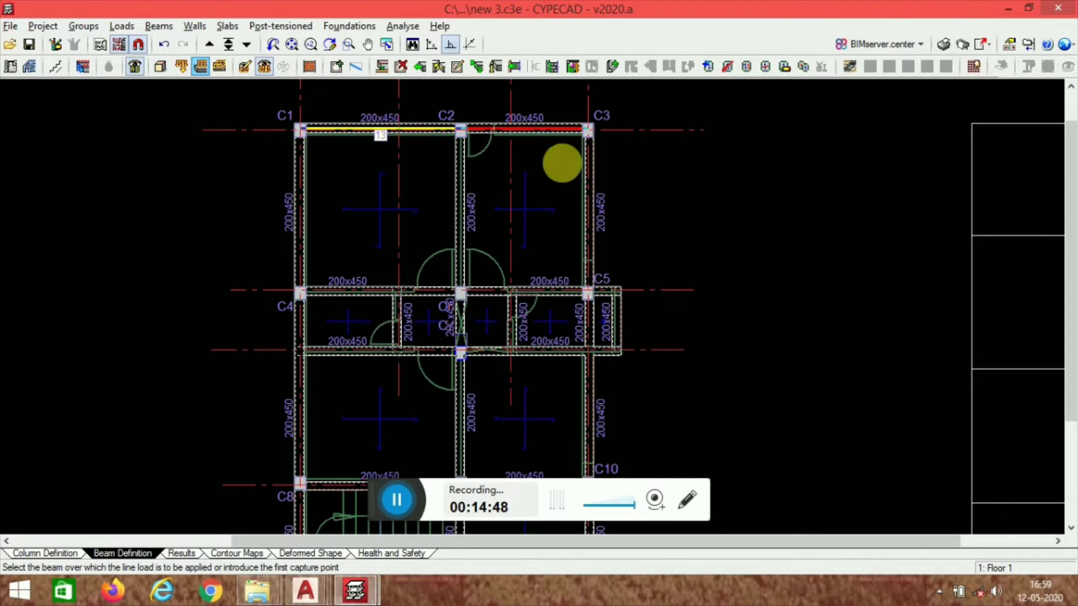
click(587, 257)
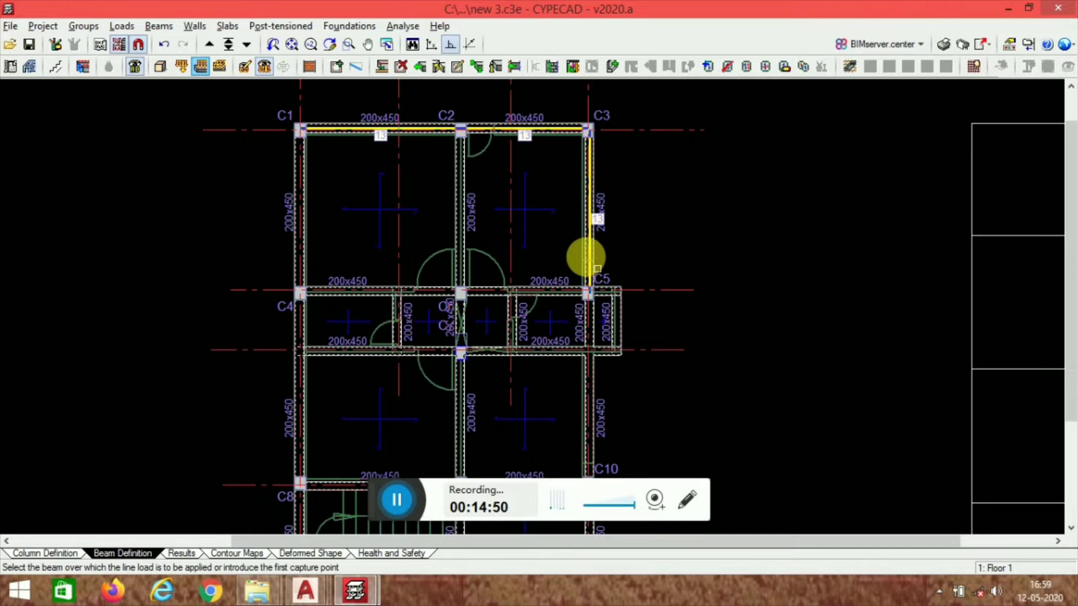
click(598, 389)
Step: Apply the 13 kN/m line load to beams C11–C12, C8–C11 and C4–C8
scroll(624, 197, down, 4)
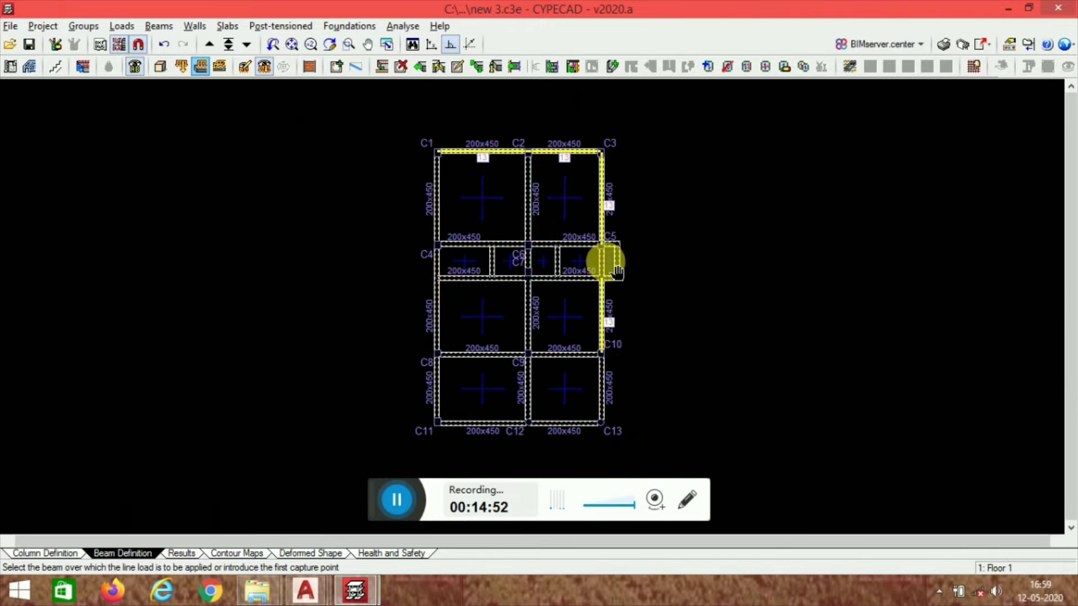
middle_drag(613, 270, 588, 192)
scroll(576, 329, up, 1)
scroll(571, 284, up, 2)
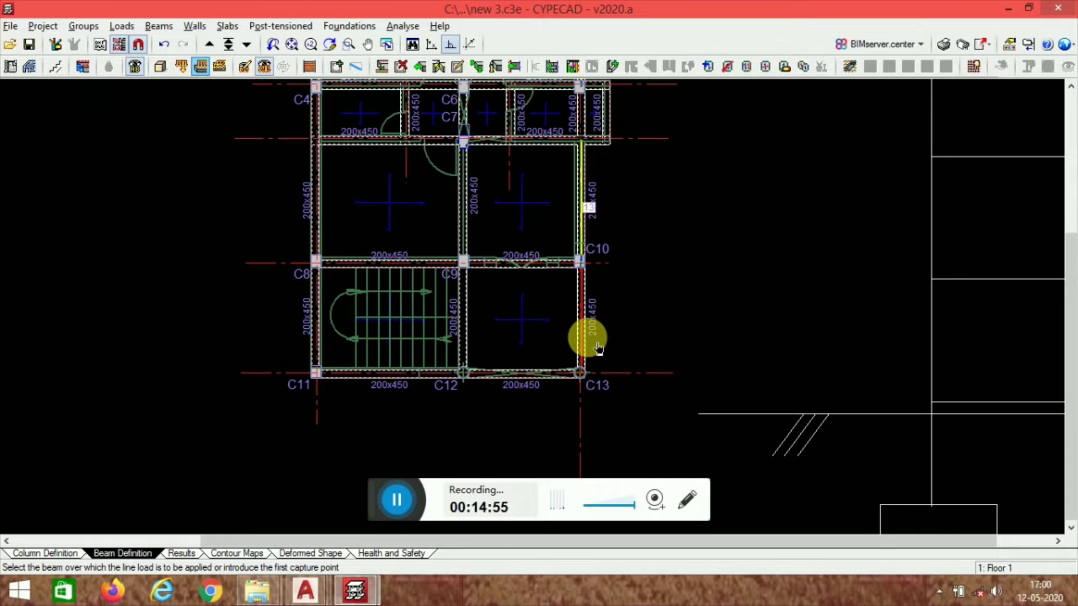
click(420, 376)
click(314, 232)
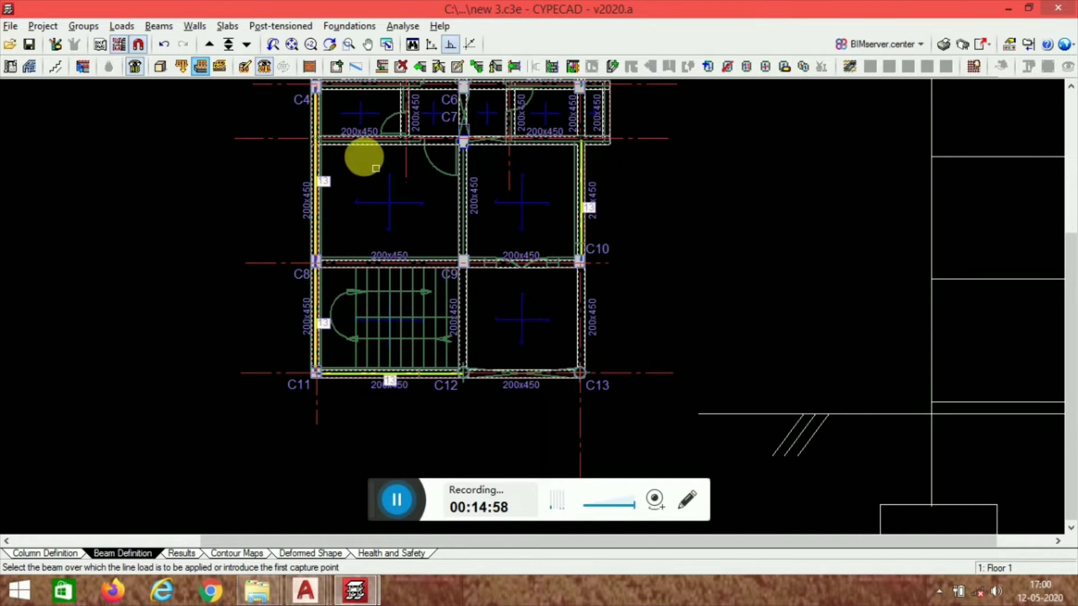
Step: Apply the 13 kN/m line load to the outer beam between C1 and C4
middle_drag(365, 158, 365, 313)
scroll(317, 163, up, 1)
click(325, 179)
scroll(428, 152, down, 3)
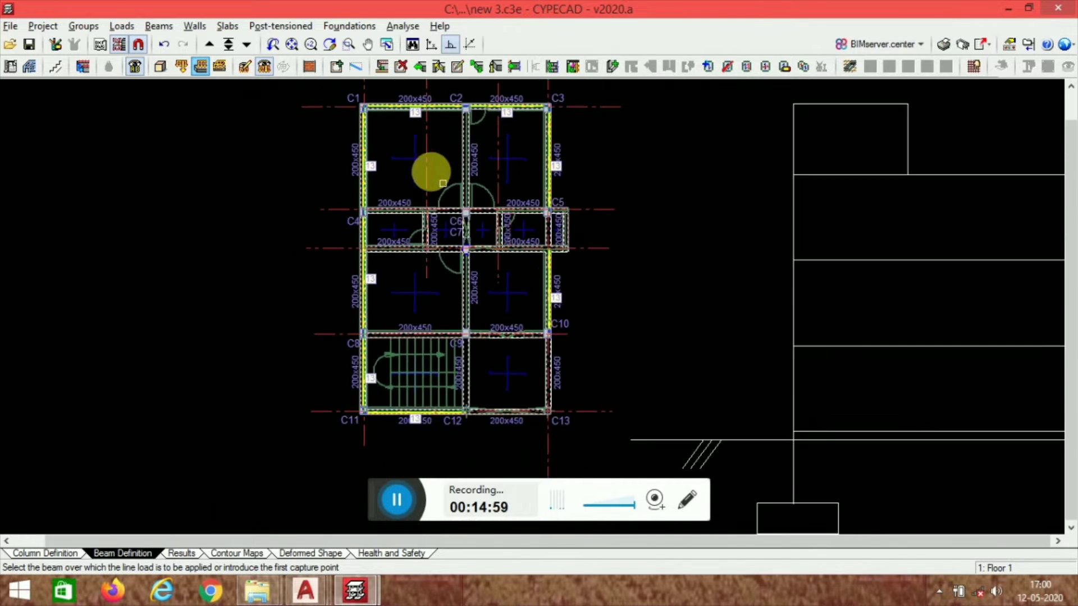
scroll(483, 264, up, 1)
Step: Apply a 9 kN/m dead line load to beams C4–C6 and C6–C5, both beams along the C7 line, and the projecting edge beam beyond C5
click(122, 26)
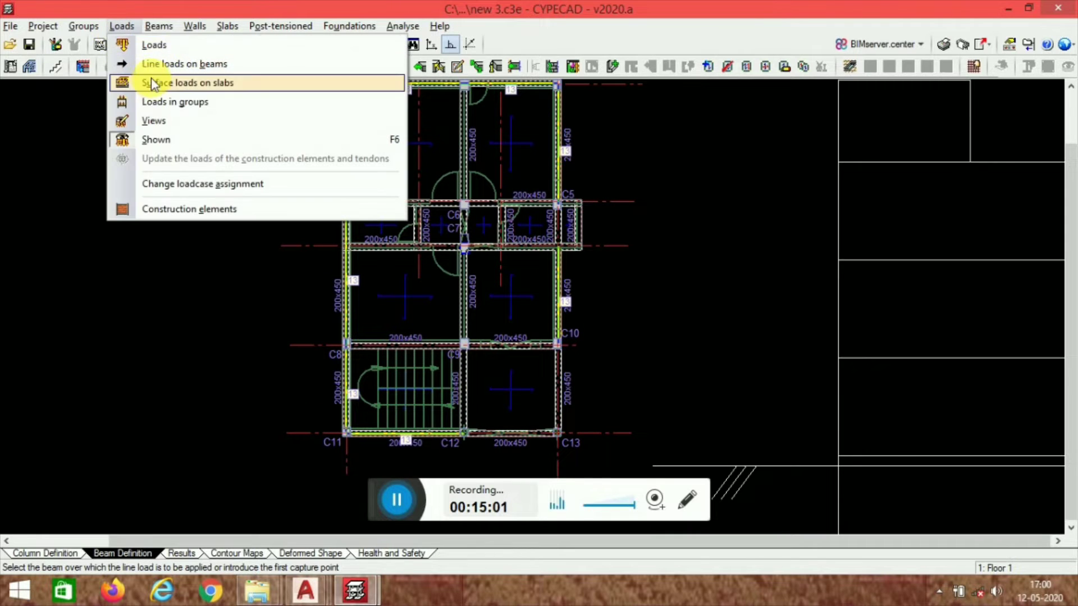
click(171, 65)
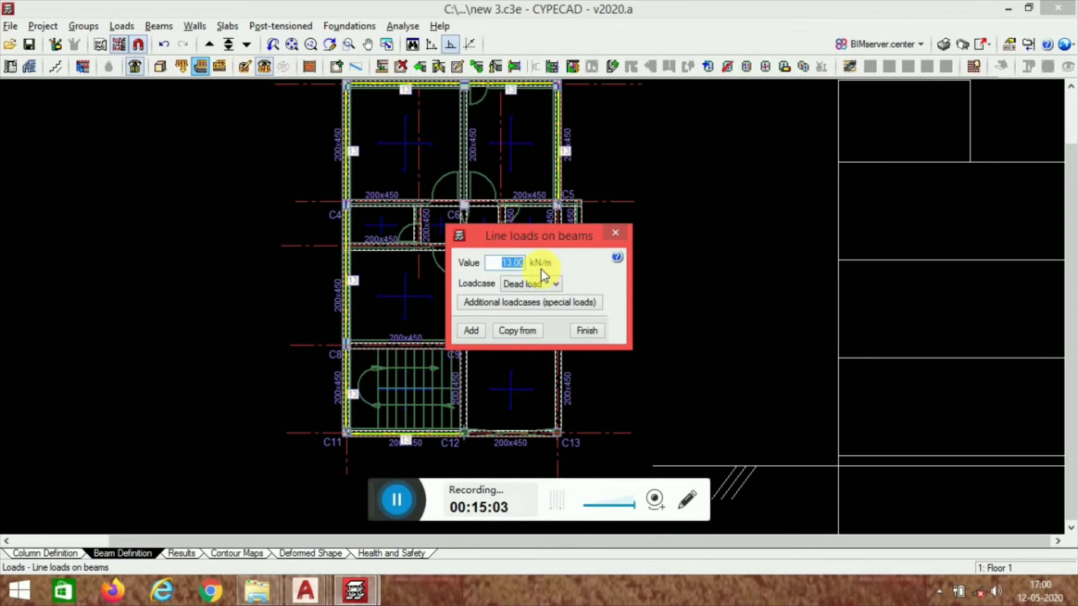
text(9)
click(471, 331)
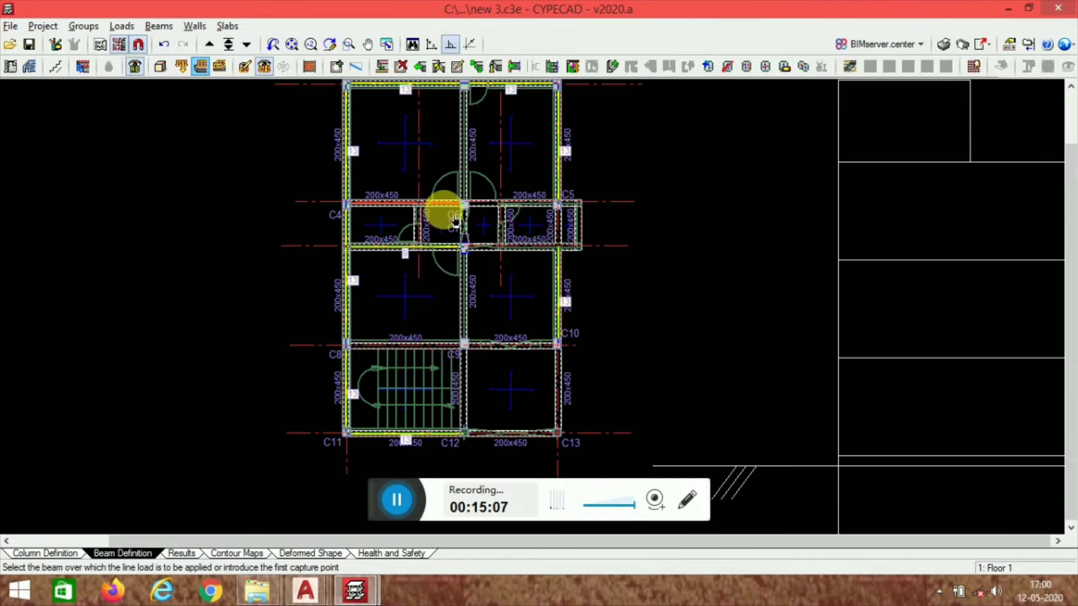
click(510, 202)
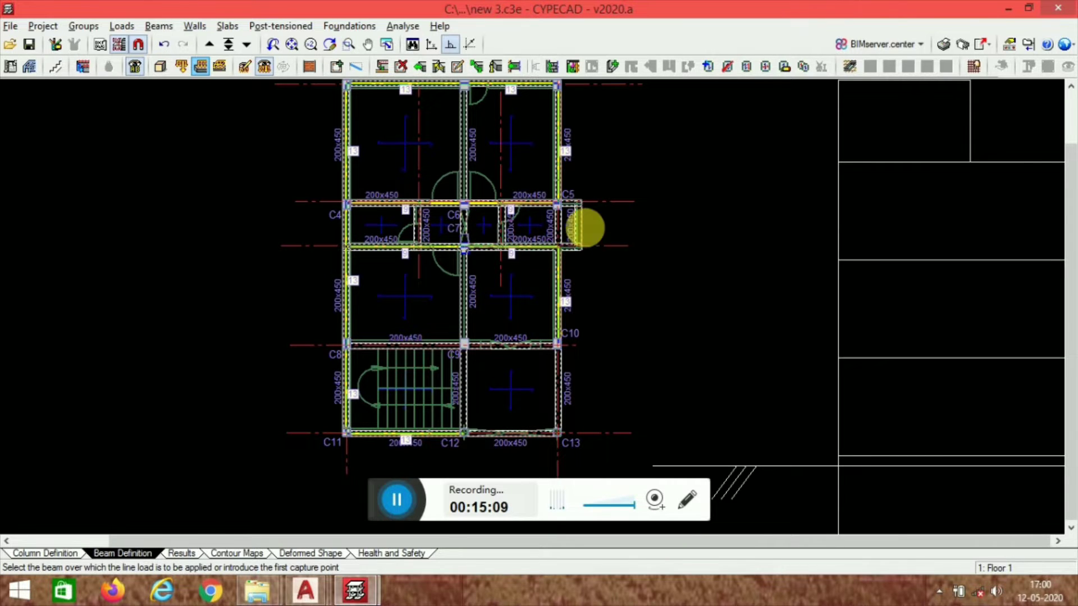
scroll(584, 229, up, 1)
scroll(584, 210, down, 1)
scroll(578, 210, up, 3)
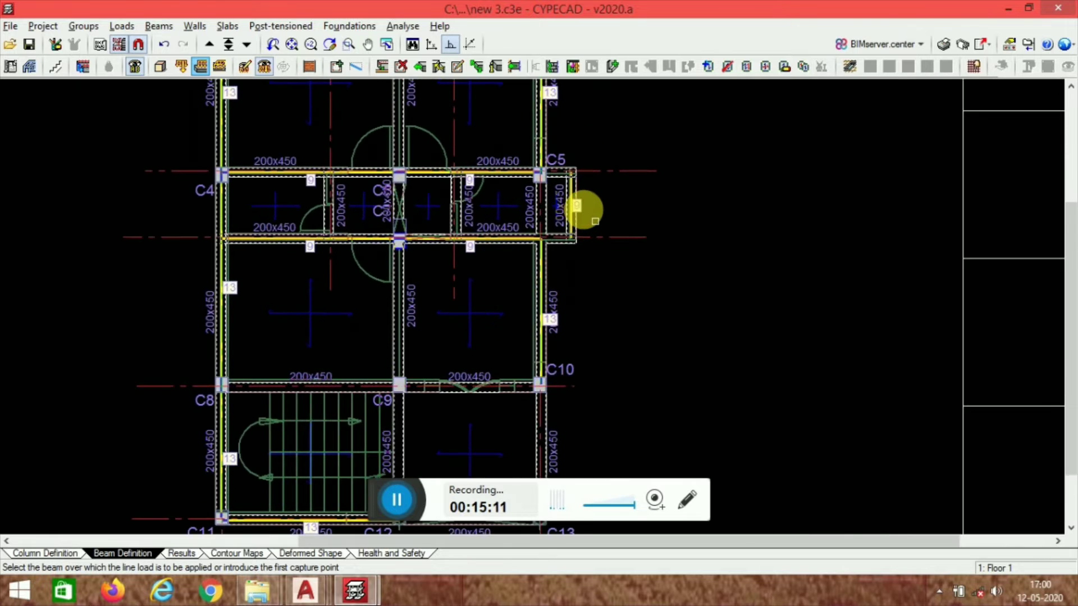
scroll(603, 246, down, 2)
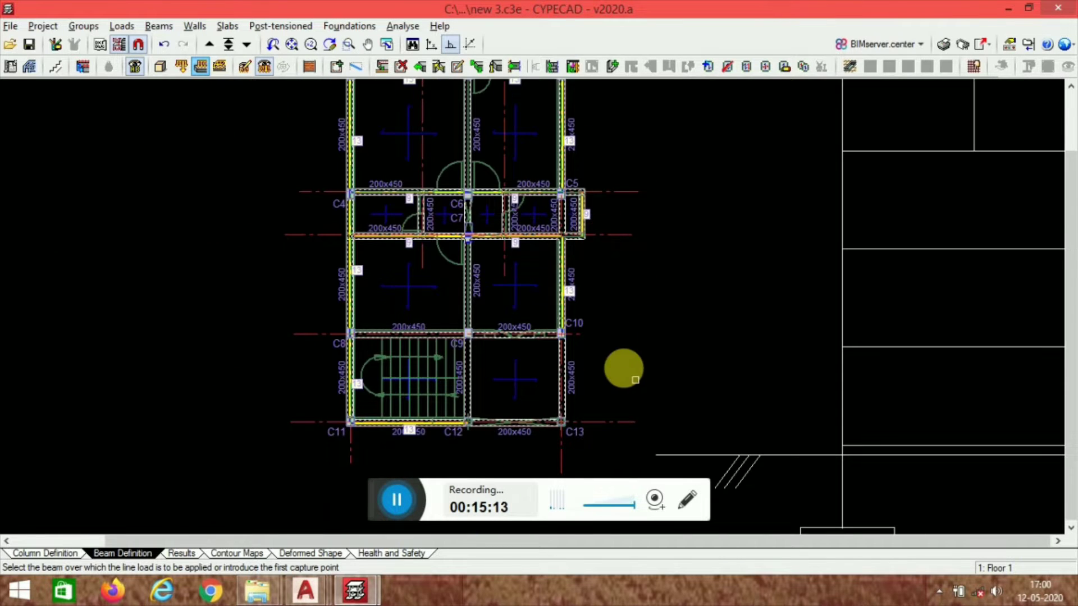
Step: Apply the 9 kN/m line load to beams C7–C9, C8–C9 and C9–C10
middle_drag(588, 419, 566, 341)
scroll(565, 339, up, 1)
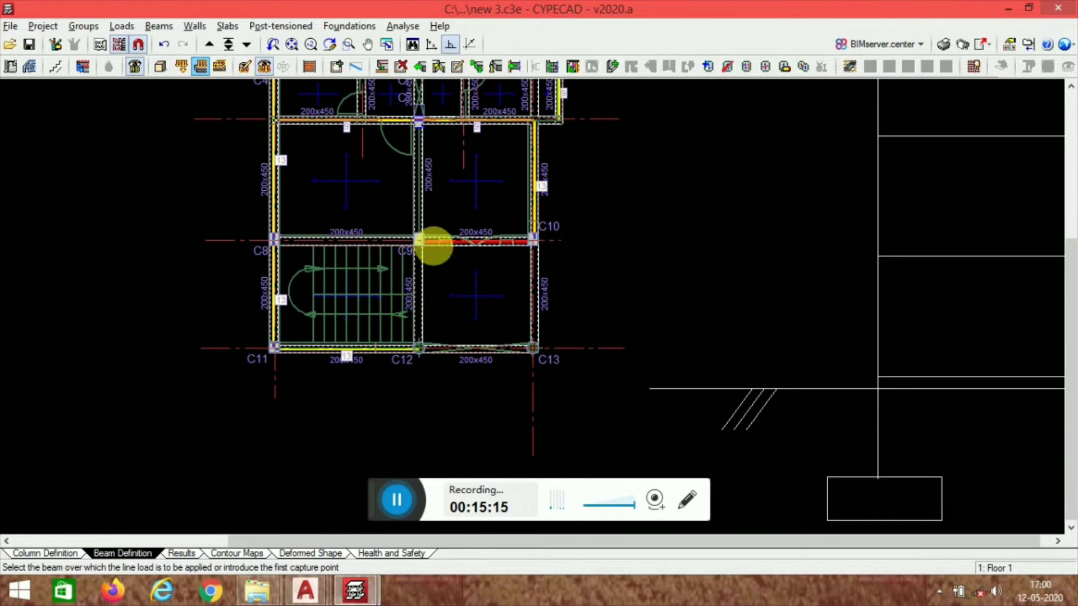
click(419, 220)
click(376, 242)
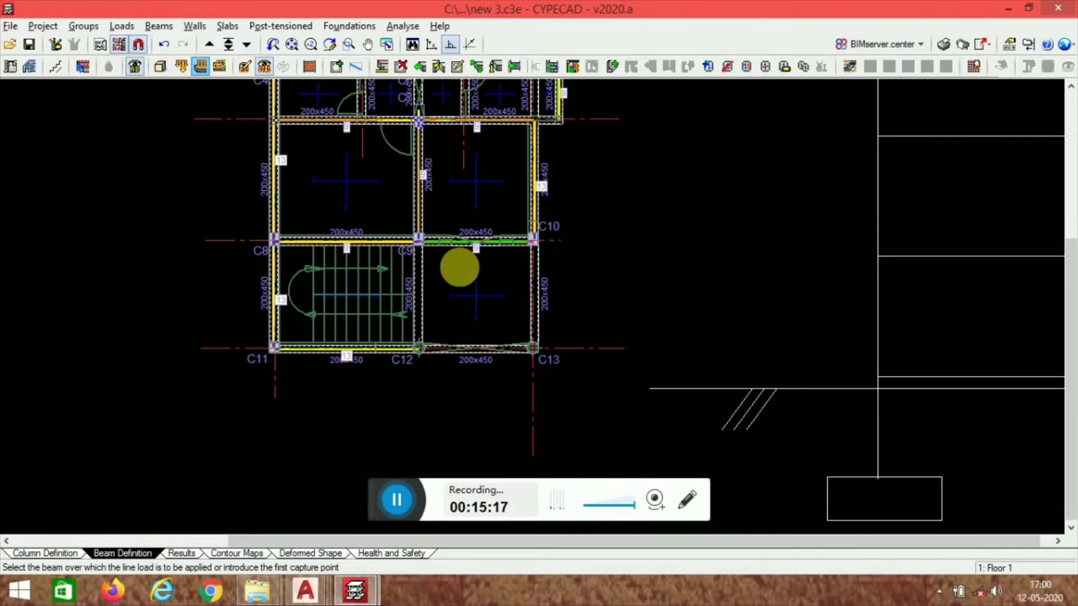
Step: Apply a 3 kN/m dead line load to the railing beams C12–C13 and C10–C13
scroll(450, 309, up, 1)
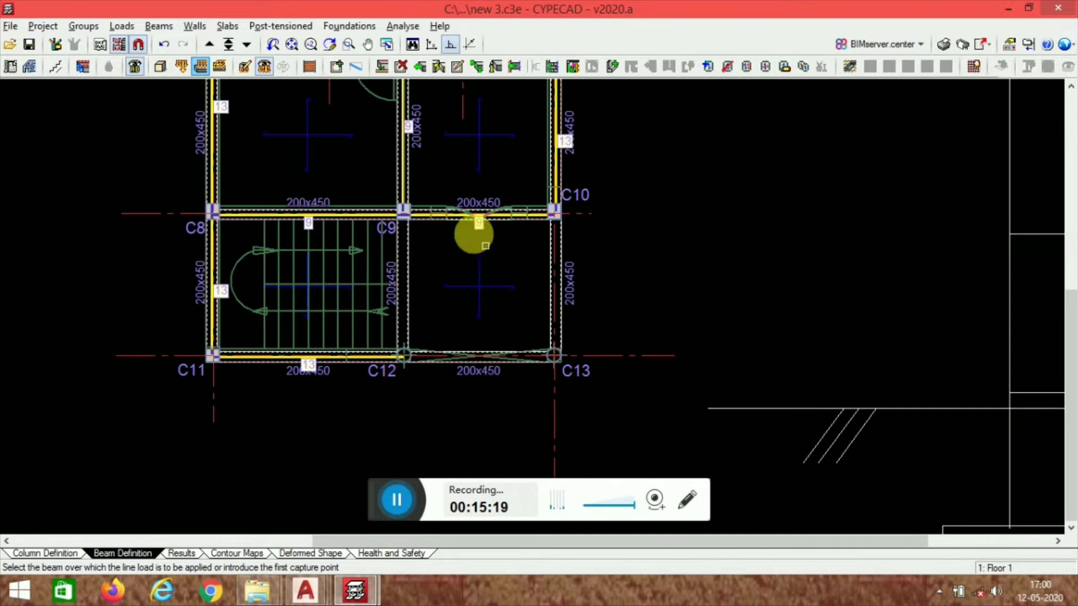
scroll(484, 247, down, 2)
middle_drag(486, 301, 507, 325)
scroll(507, 348, up, 3)
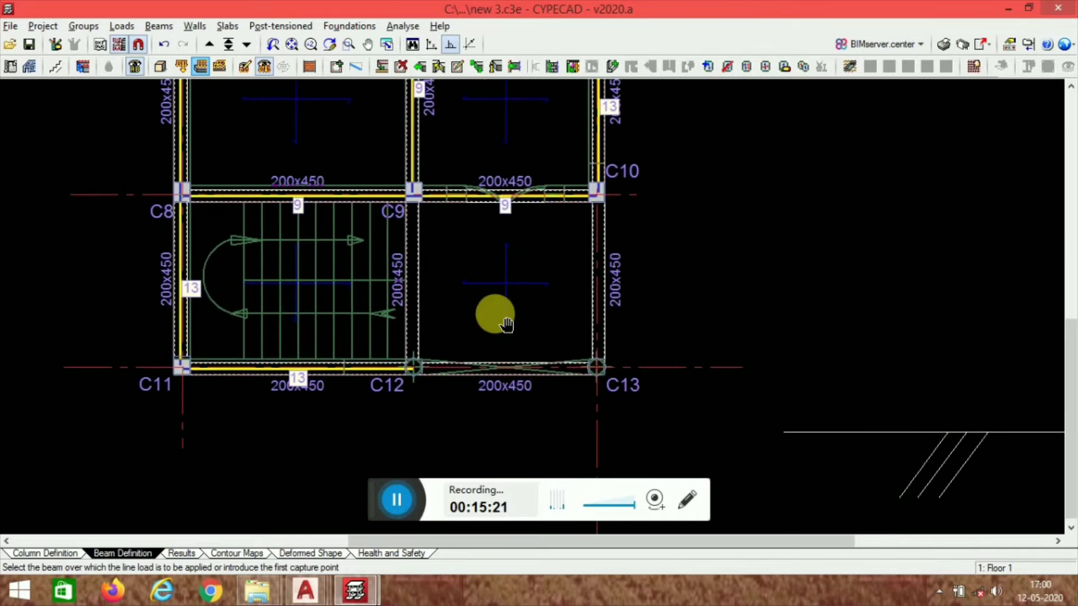
scroll(508, 303, down, 2)
scroll(513, 313, up, 1)
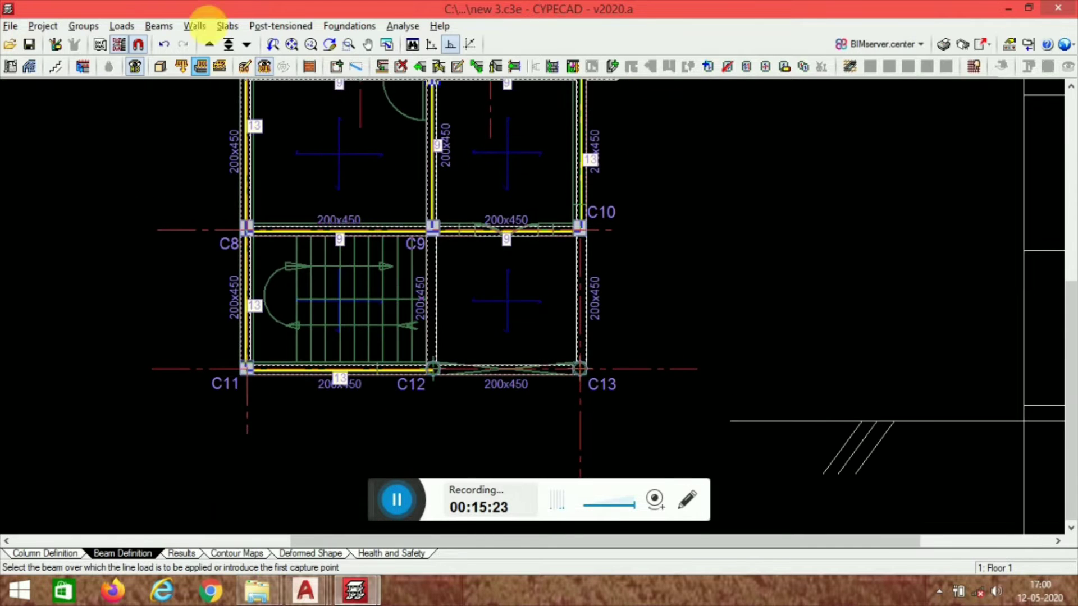
click(120, 28)
click(169, 63)
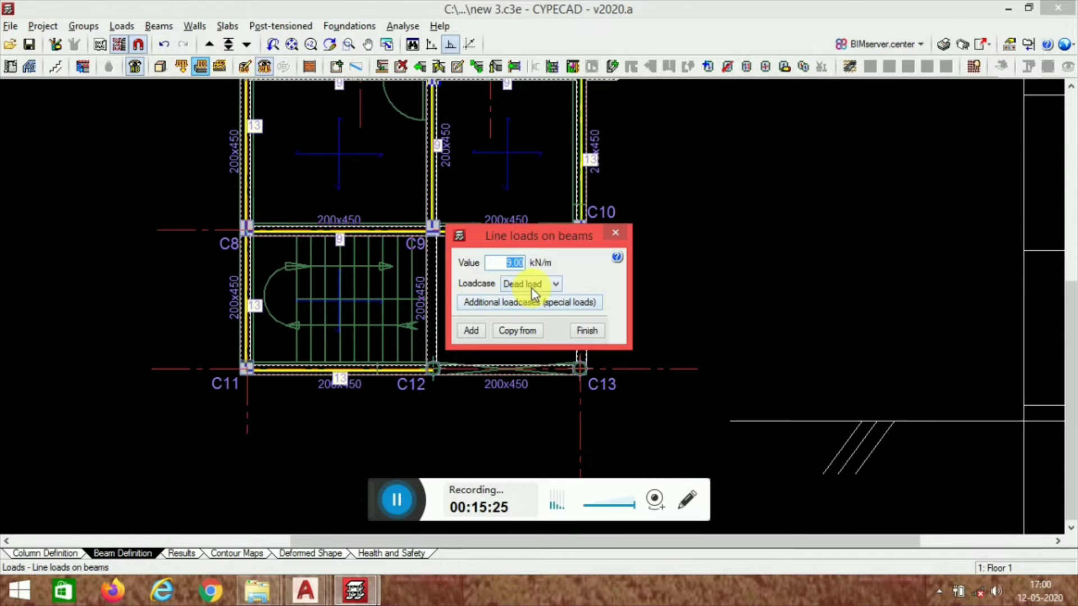
text(3)
click(471, 331)
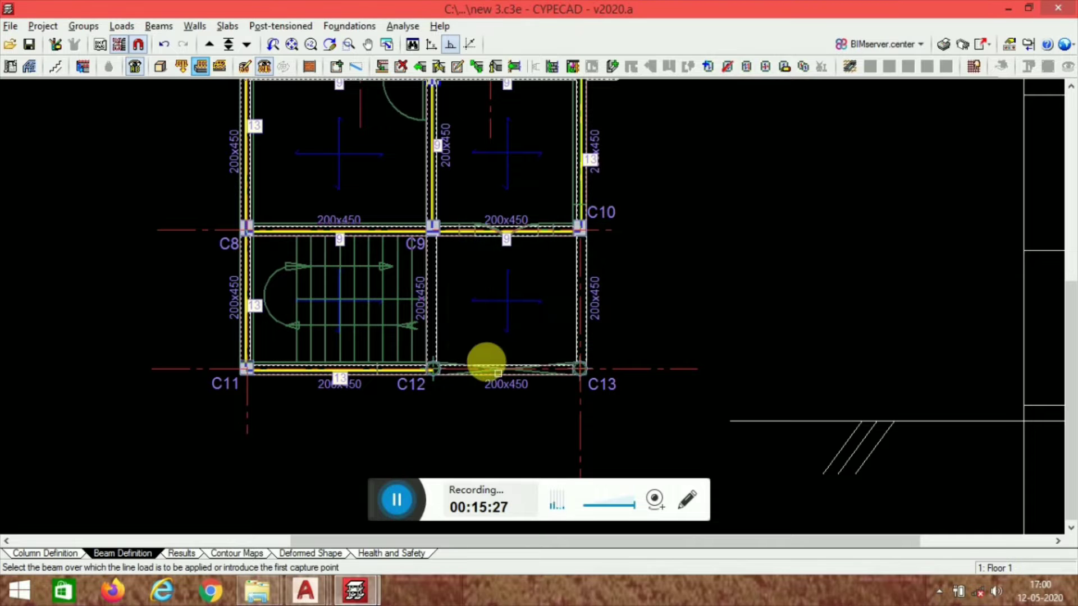
click(500, 380)
click(516, 381)
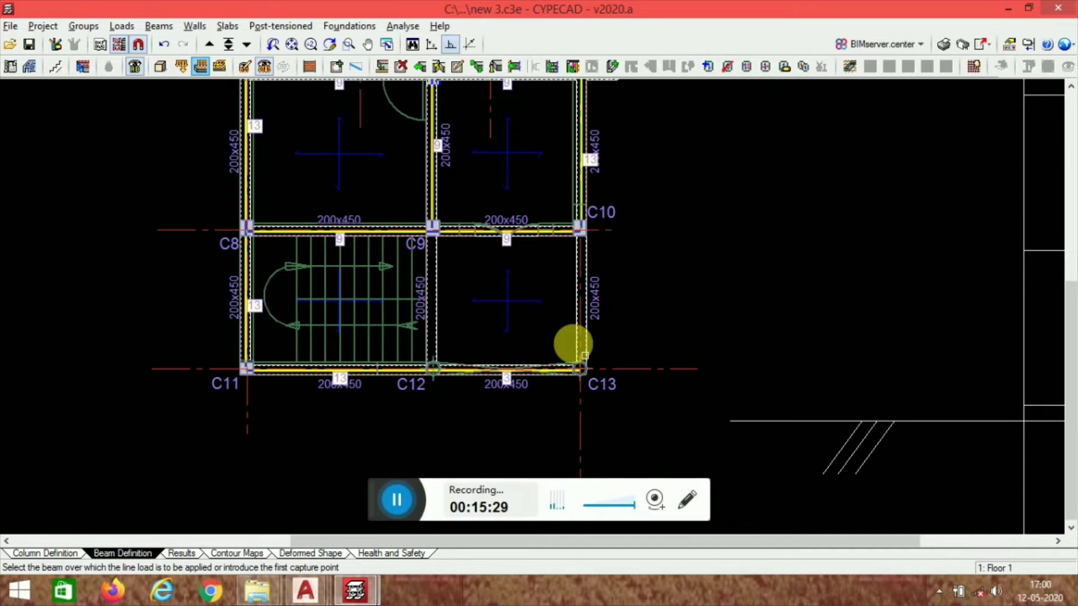
scroll(450, 356, up, 3)
middle_drag(433, 291, 474, 306)
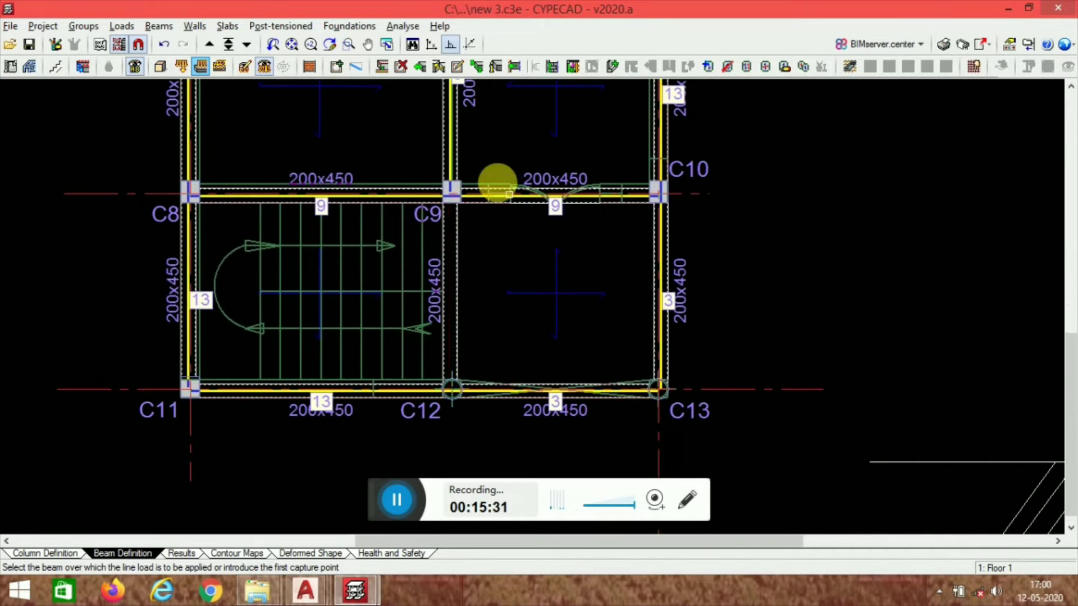
Step: Delete the 9 kN/m line load from the projecting edge beam beyond C5
scroll(498, 182, down, 5)
middle_drag(508, 256, 507, 331)
scroll(601, 164, up, 3)
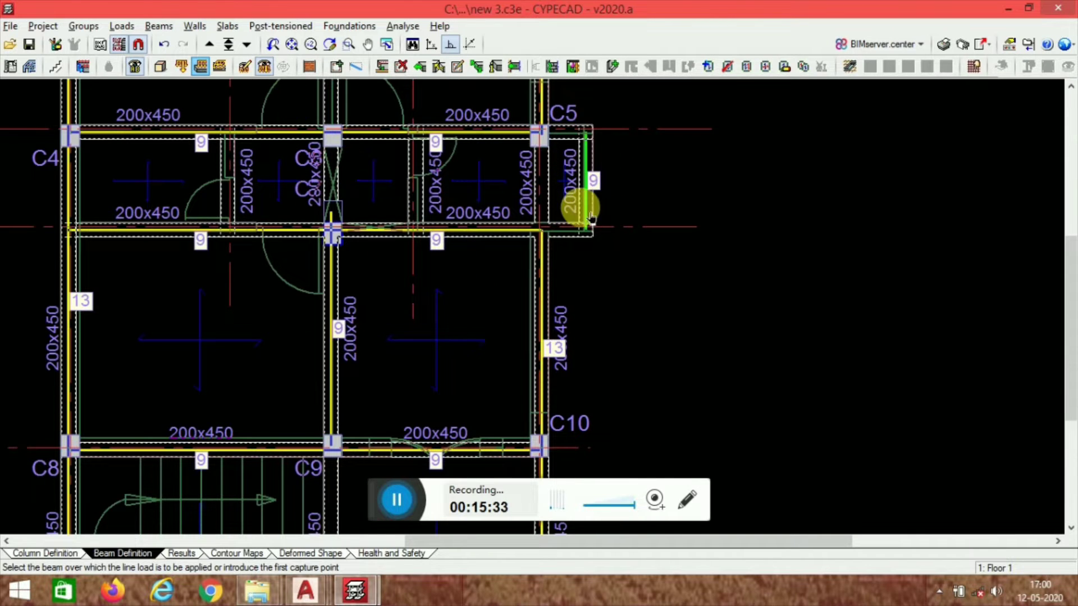
click(135, 27)
click(160, 43)
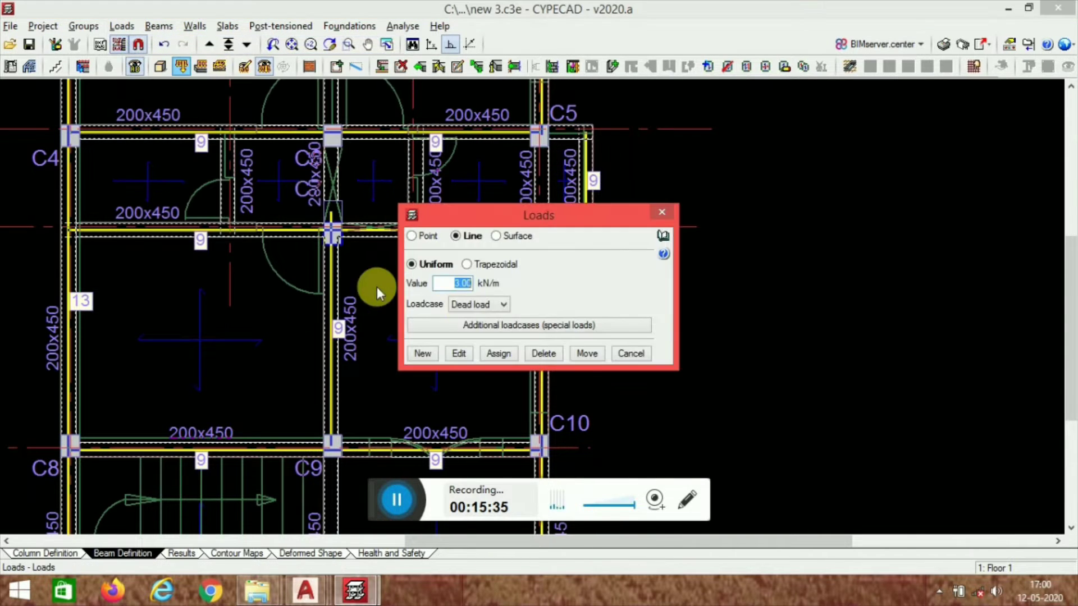
click(554, 352)
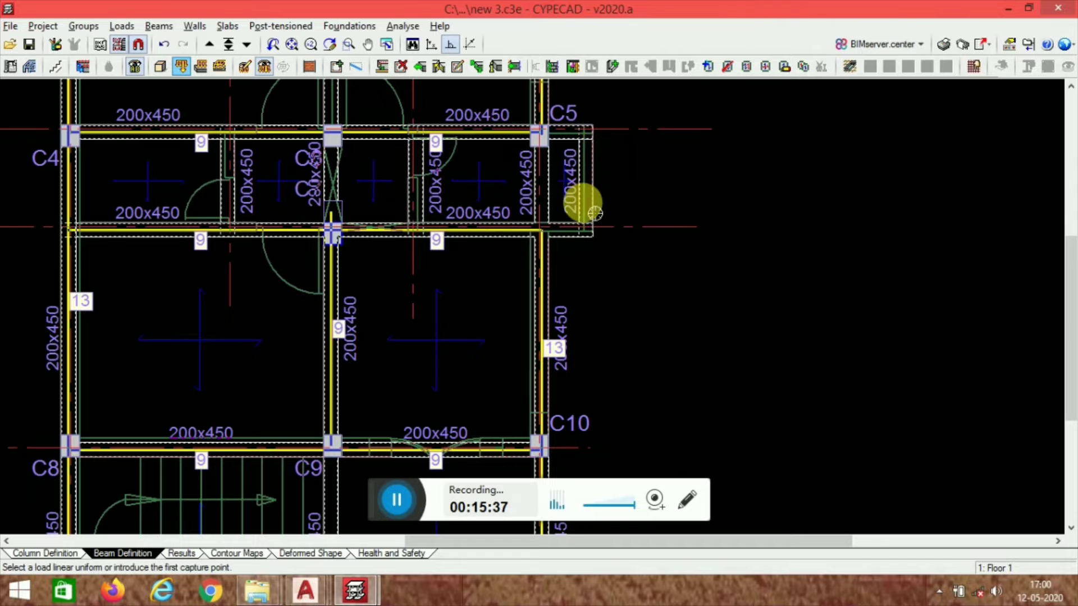
scroll(587, 230, up, 4)
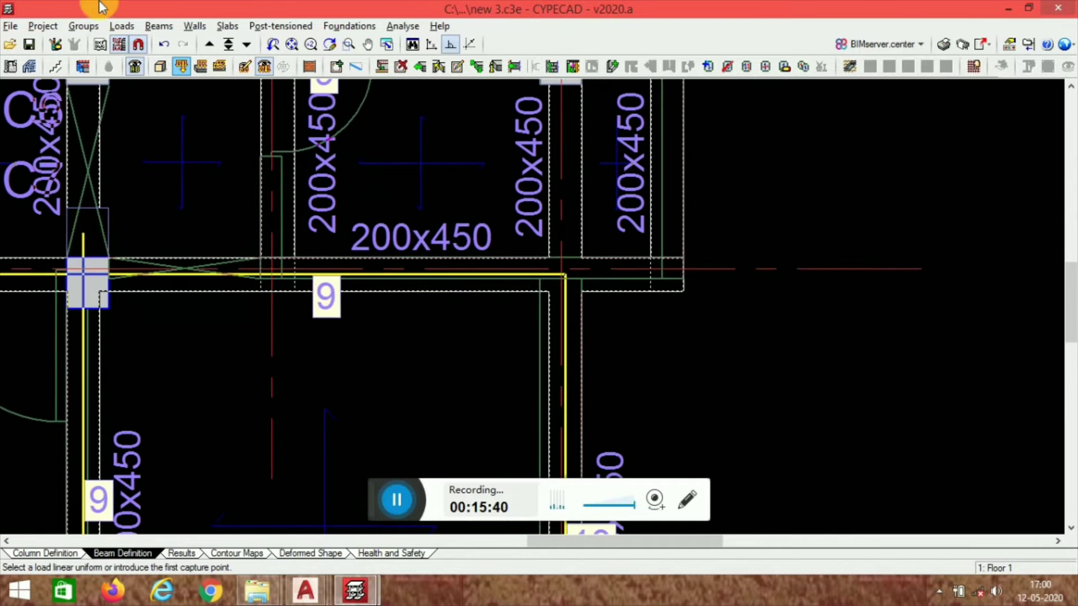
Step: Apply a 3 kN/m dead line load to the projecting edge beam beyond C5 and the two short beams connecting it
click(127, 27)
click(145, 66)
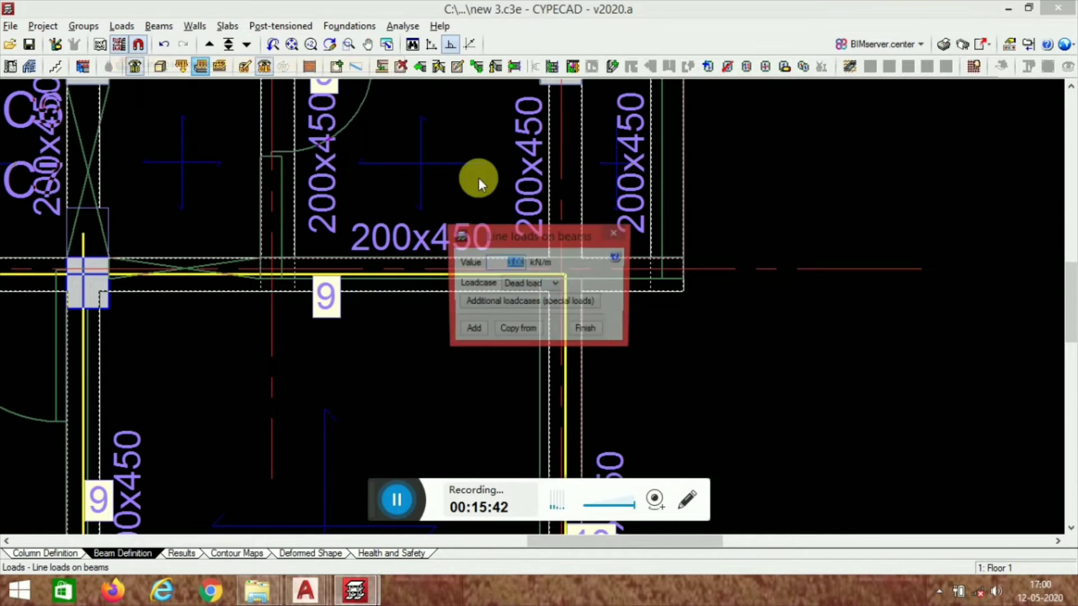
click(473, 330)
click(671, 207)
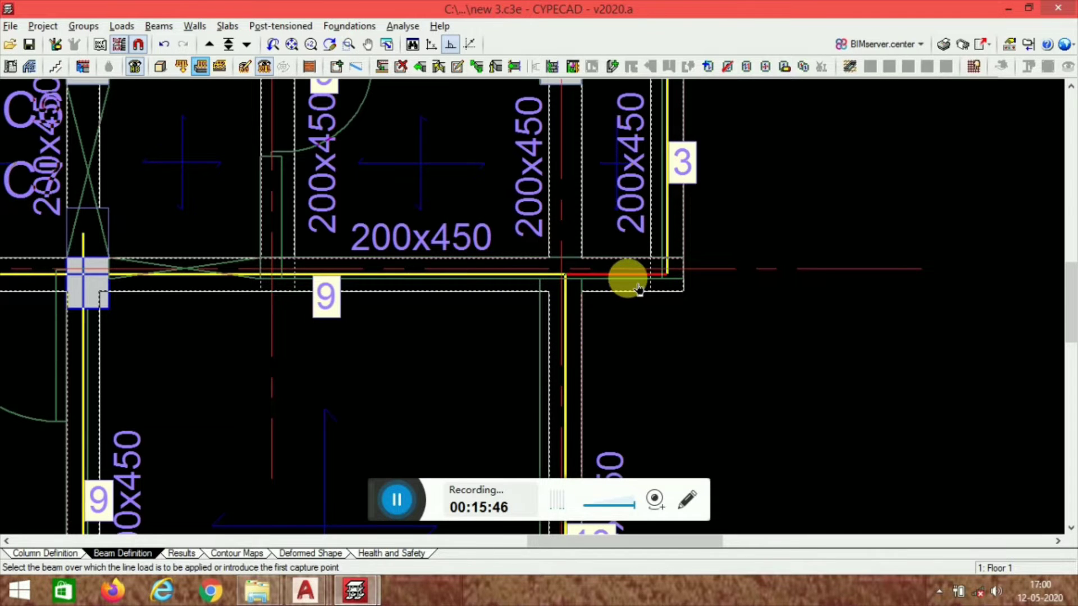
click(630, 281)
scroll(655, 191, down, 3)
scroll(660, 101, up, 3)
click(594, 278)
scroll(622, 248, down, 1)
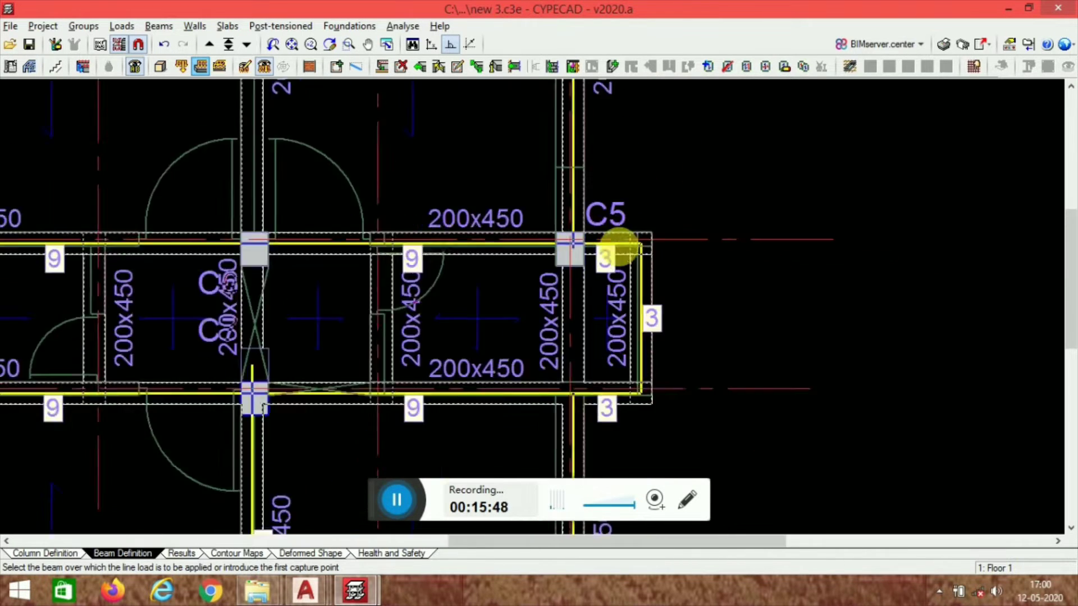
Step: Apply a dead line load to the two inner cross beams between the C4–C5 beam line and the C7 line
scroll(632, 241, down, 3)
middle_drag(407, 392, 466, 315)
scroll(507, 272, up, 1)
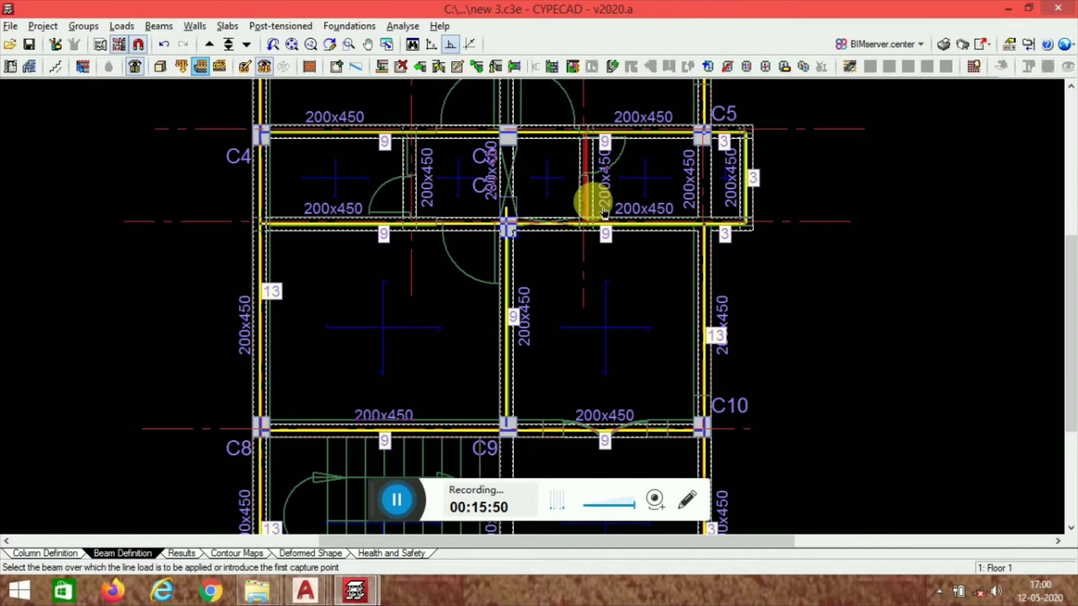
right_click(376, 187)
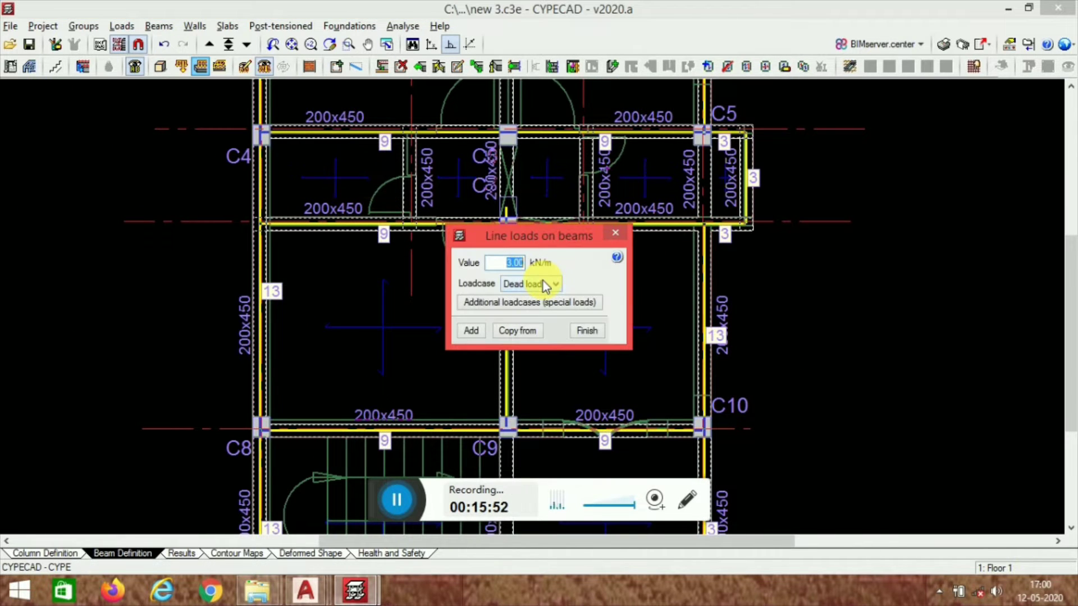
click(474, 334)
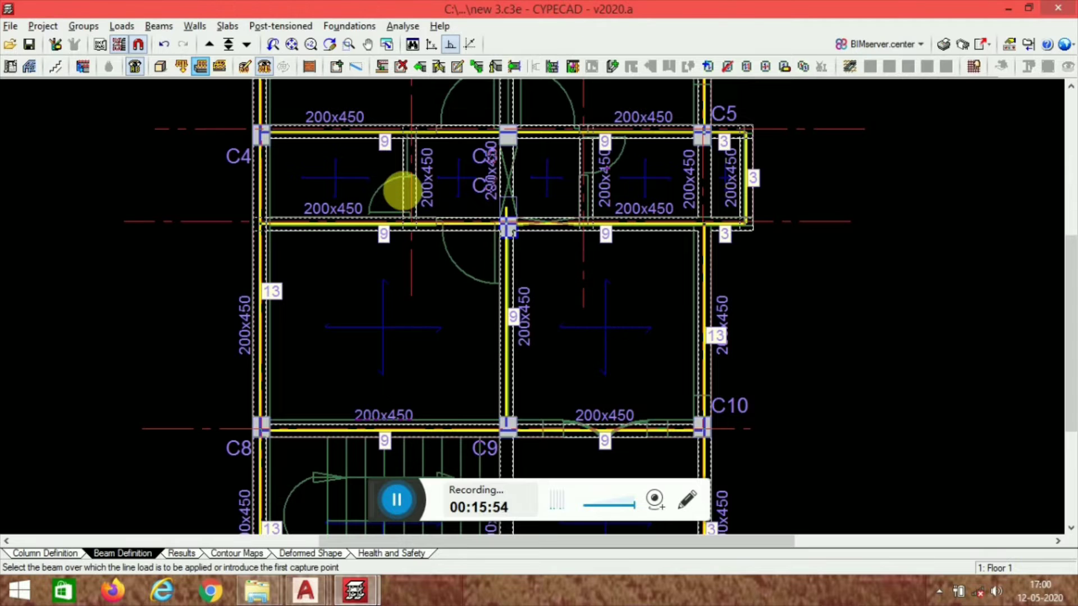
click(403, 189)
scroll(568, 187, down, 3)
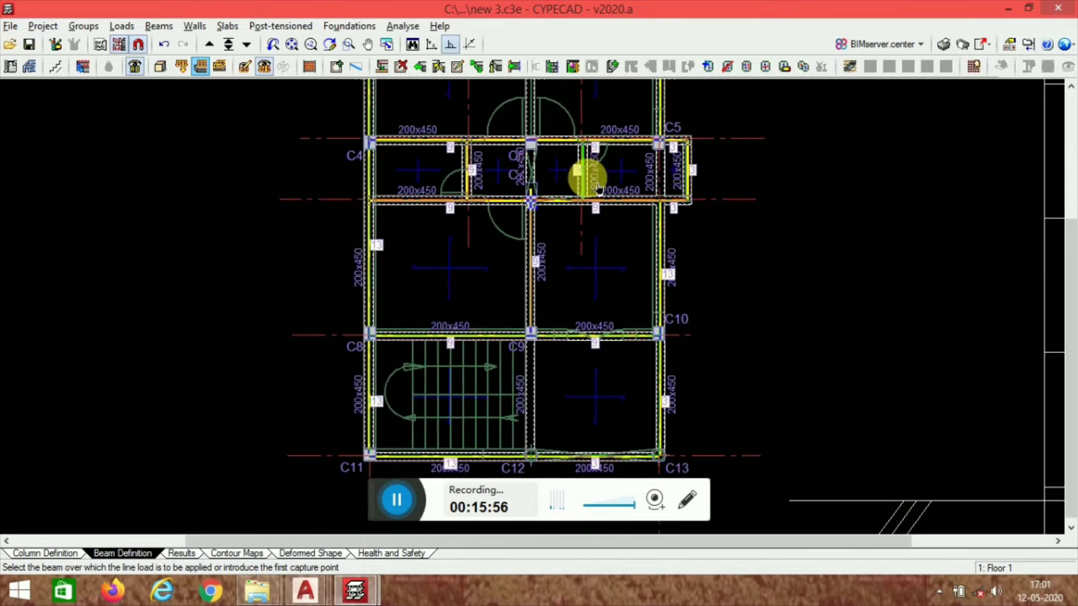
Step: Review the line loads across Floor 1's beams and inspect the building model in the 3D view
scroll(477, 297, up, 2)
scroll(508, 322, up, 1)
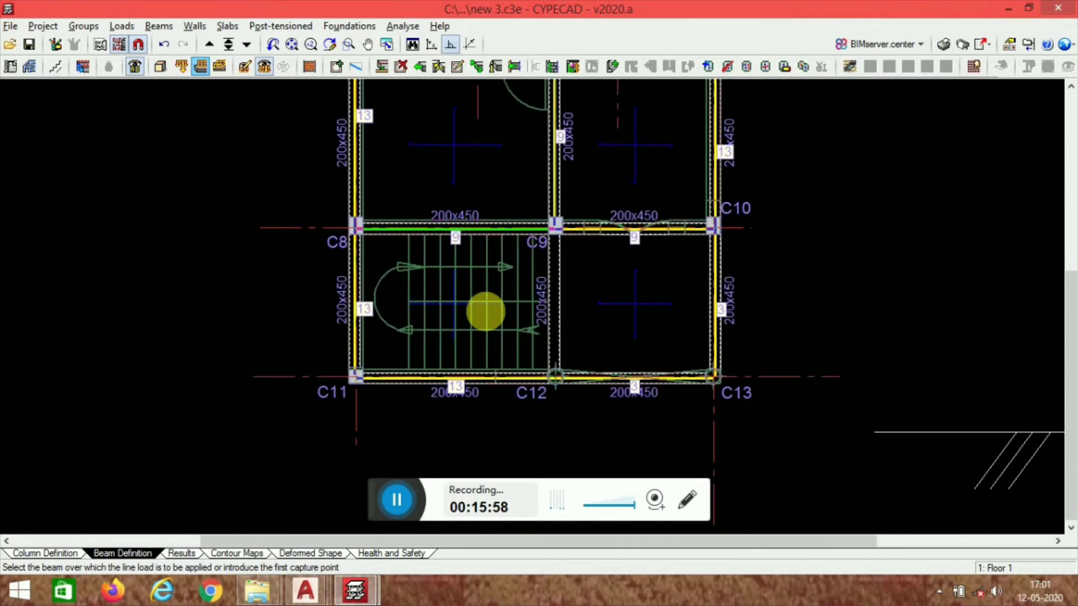
scroll(568, 354, down, 3)
scroll(467, 291, up, 3)
scroll(573, 349, down, 2)
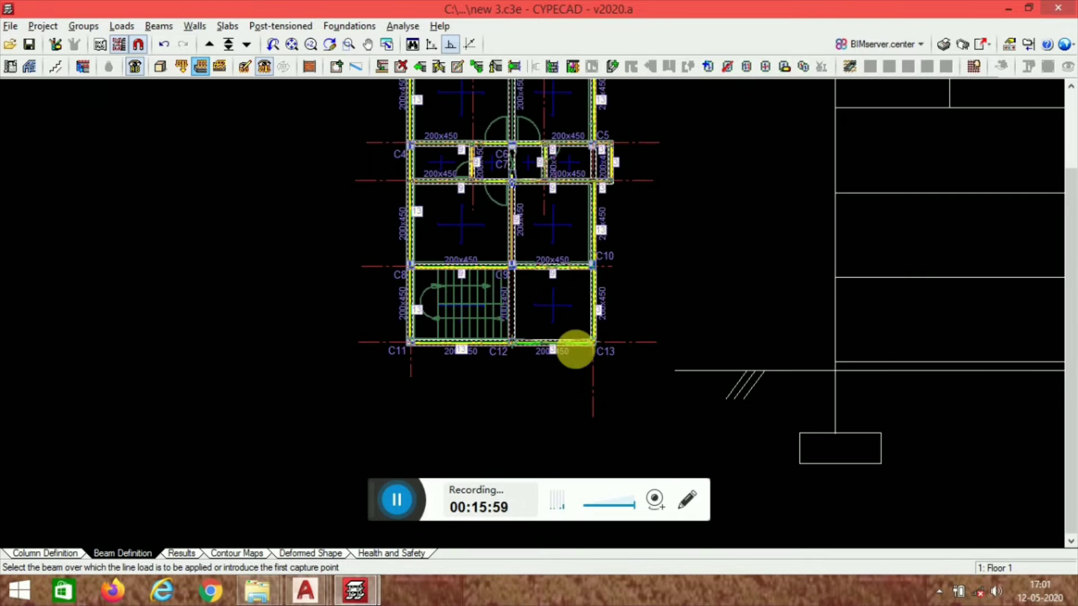
scroll(477, 344, up, 2)
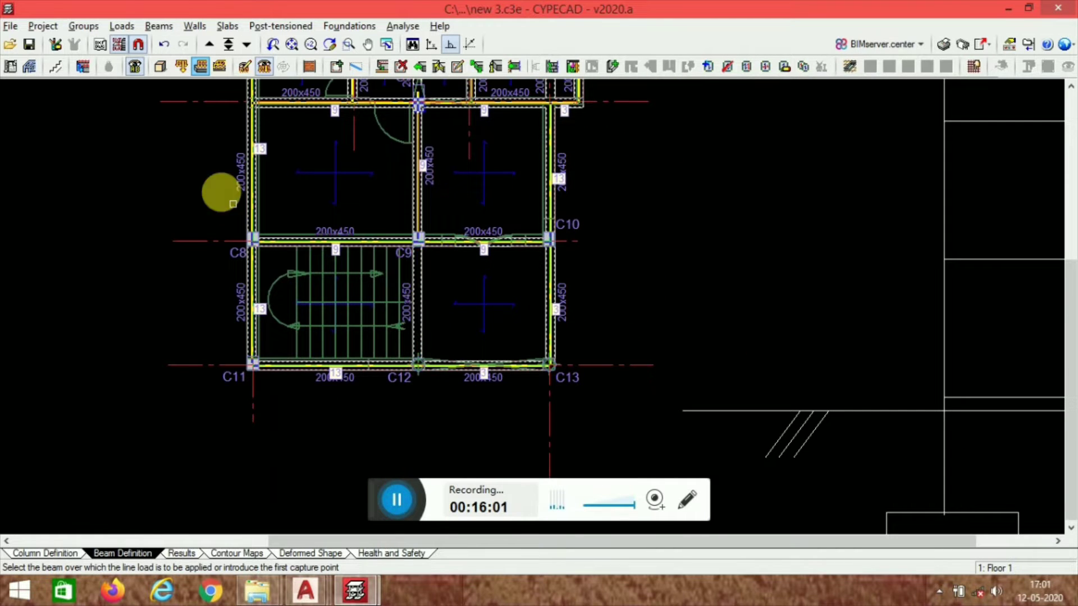
click(475, 266)
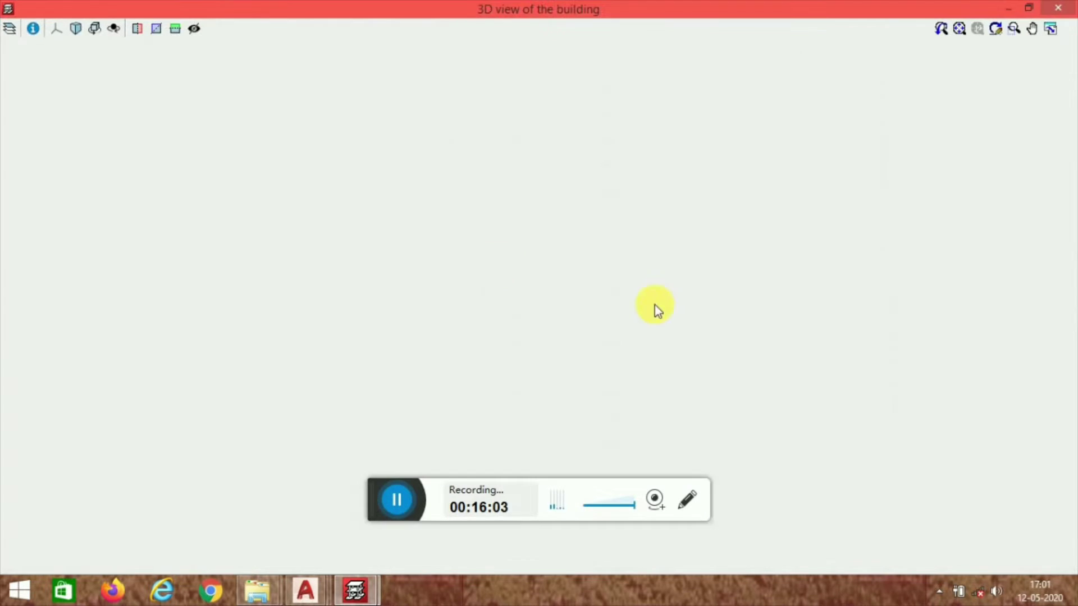
scroll(554, 421, up, 2)
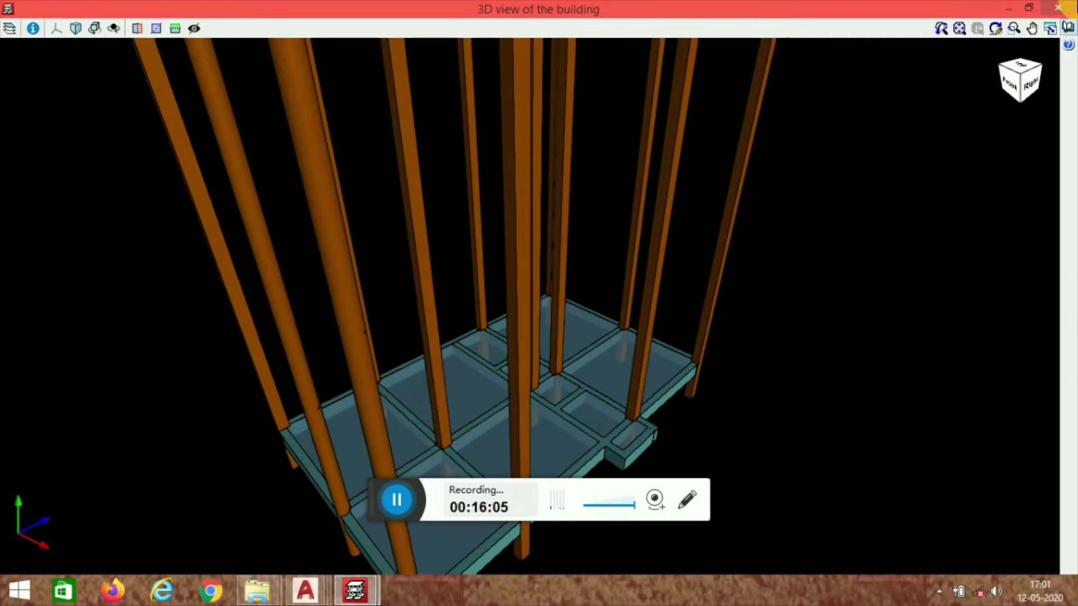
click(1058, 9)
Step: Assign a fixity coefficient of 0.01 to all slab panels on Floor 1
scroll(539, 325, down, 5)
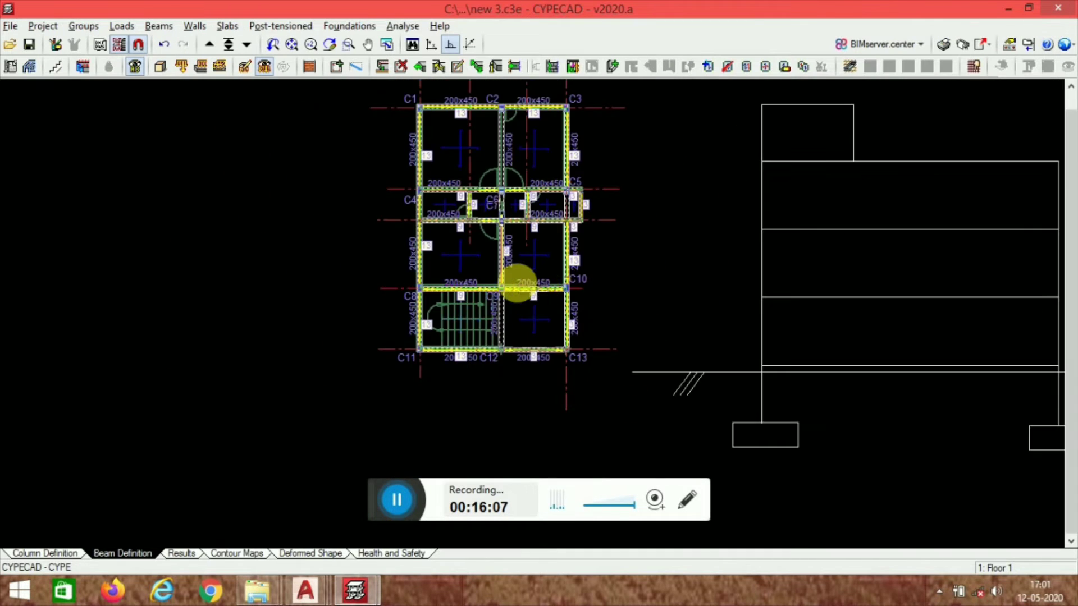
middle_drag(517, 283, 478, 314)
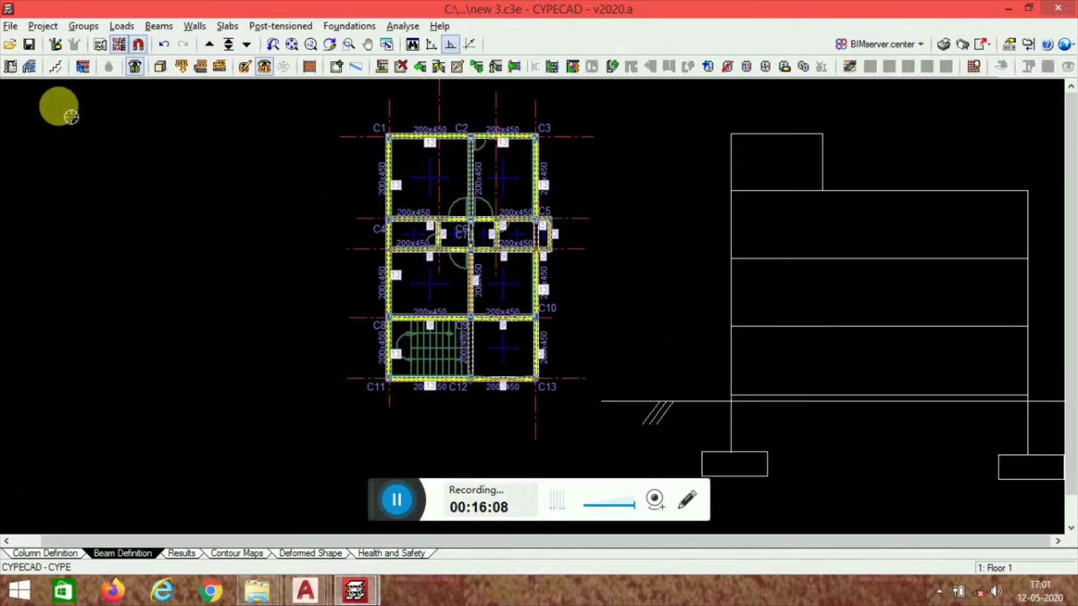
click(229, 27)
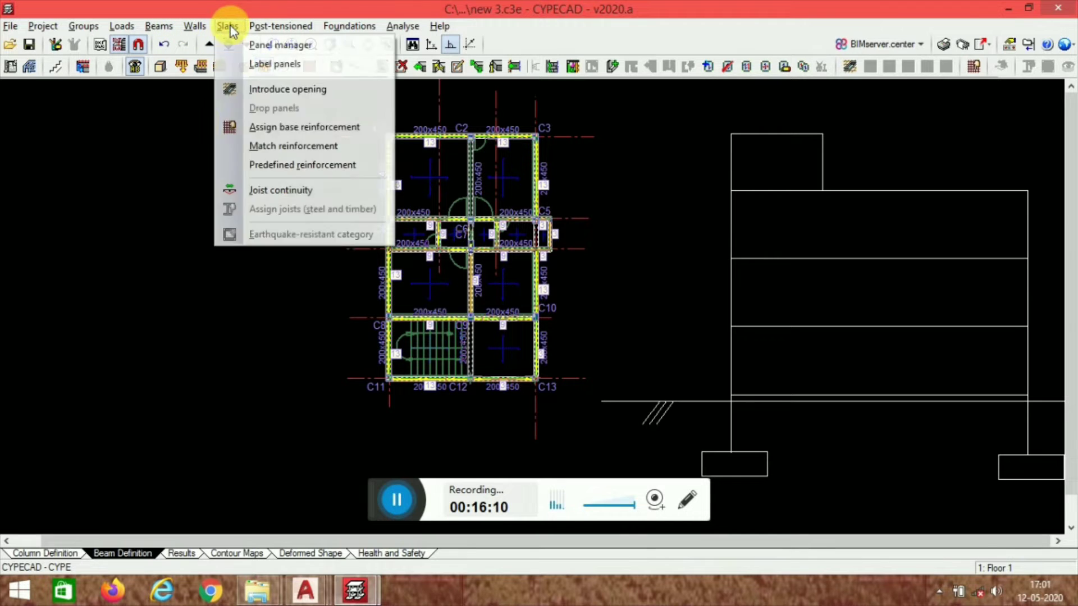
click(305, 50)
click(56, 265)
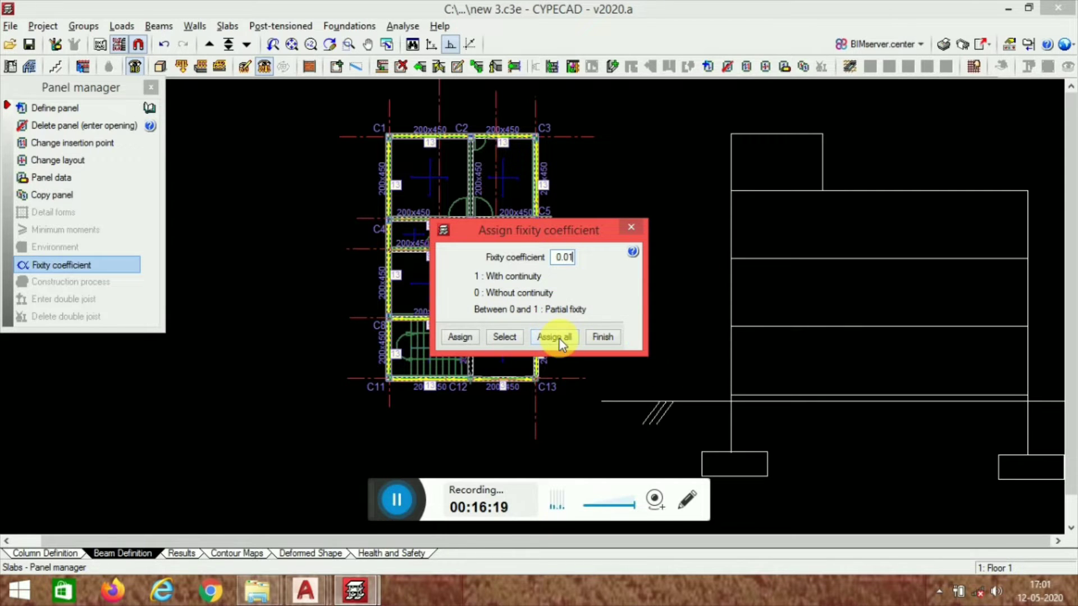
click(560, 339)
click(612, 340)
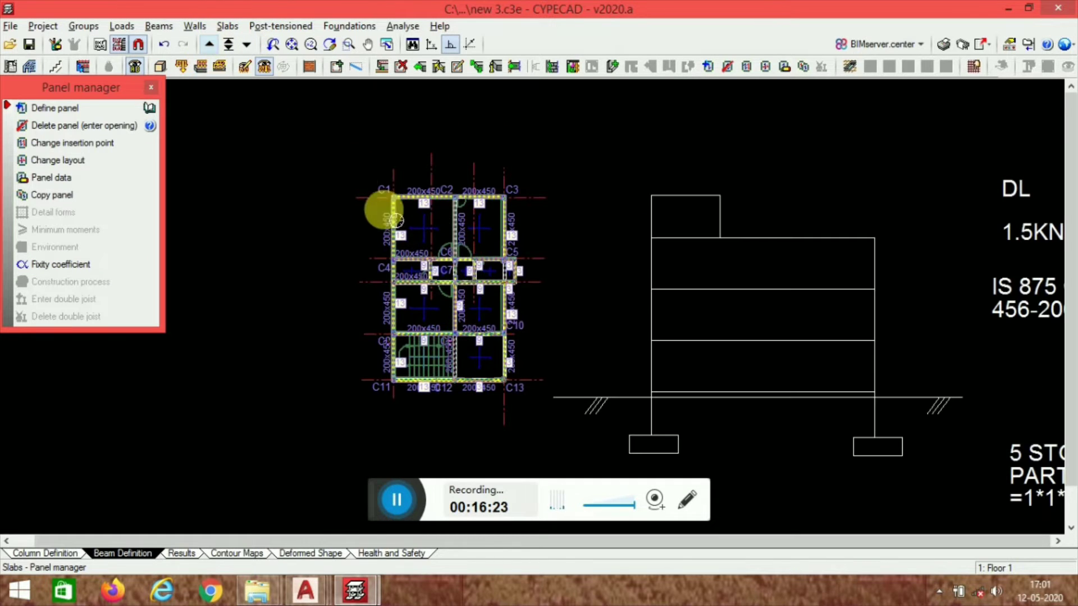
Step: Try to move up from Floor 1 to the next floor and close the incidents report
scroll(397, 217, up, 2)
click(209, 44)
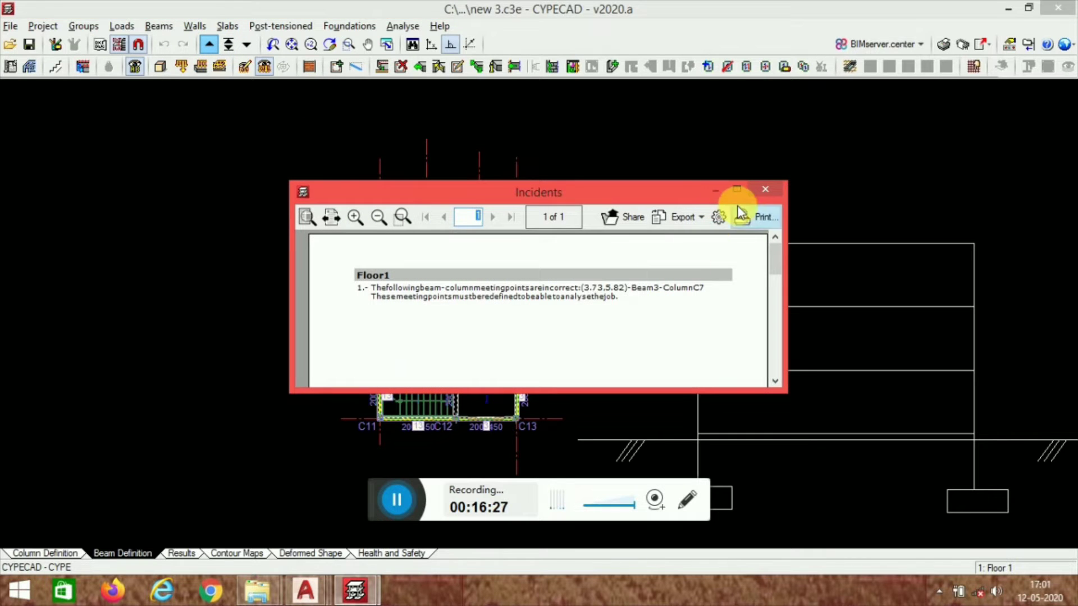
click(765, 189)
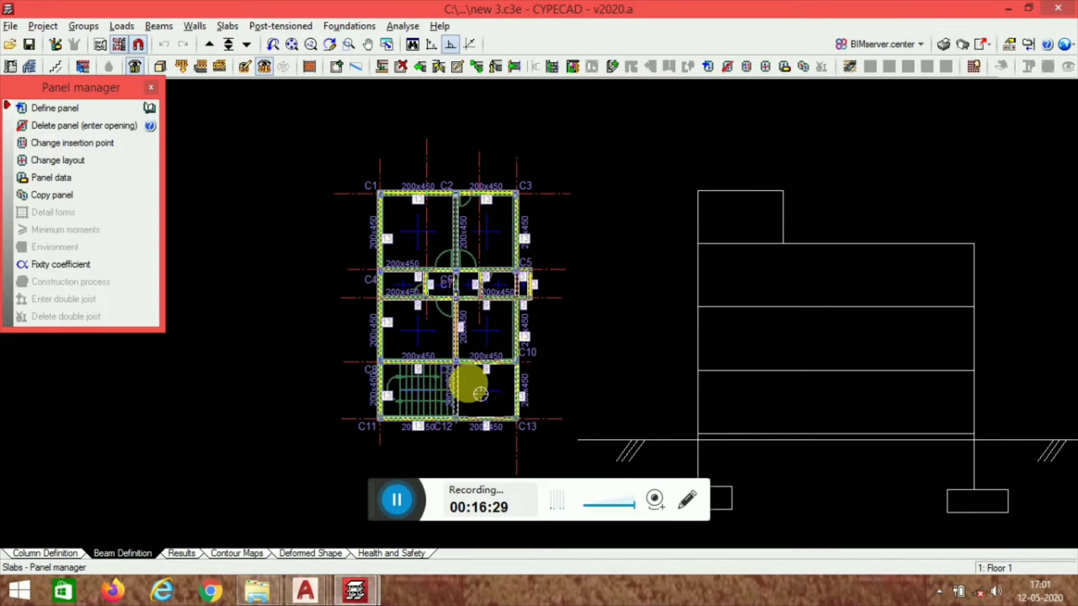
Step: Examine the beam and column meeting points around C5, C6 and C7 on Floor 1
scroll(475, 377, up, 2)
scroll(469, 371, up, 2)
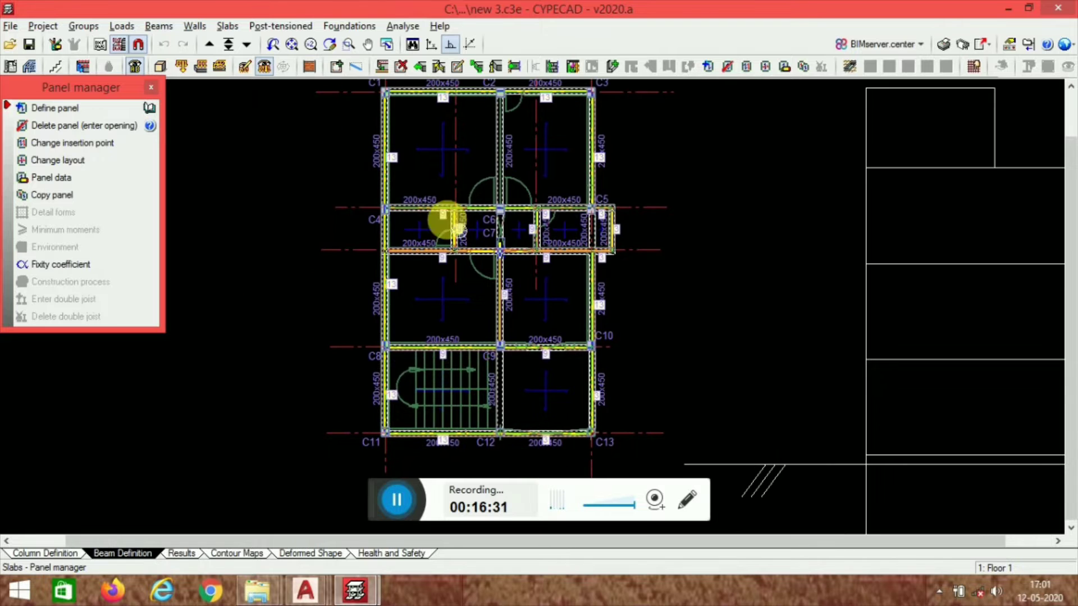
scroll(630, 239, up, 1)
scroll(629, 240, up, 3)
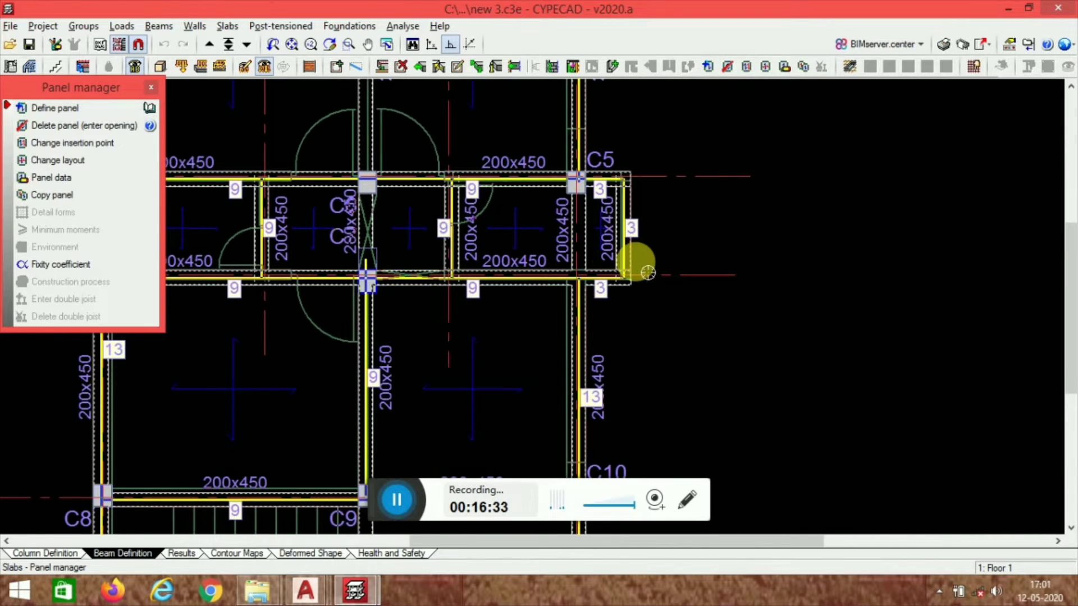
scroll(633, 264, up, 1)
scroll(272, 222, down, 8)
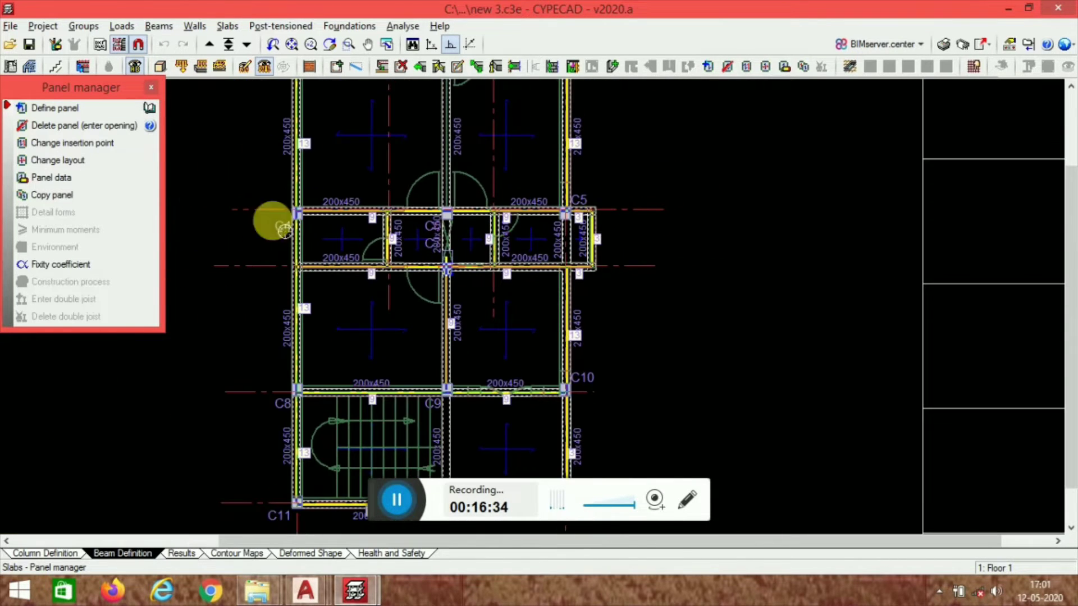
click(397, 501)
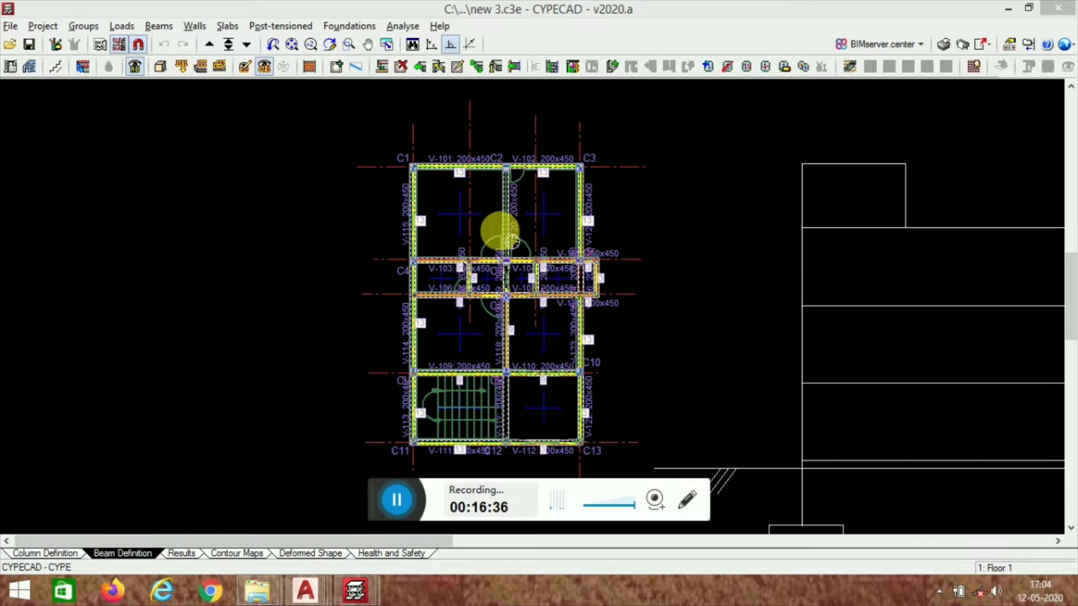
Step: Go up to Floor 2 and copy the beams, slabs and loads of the Floor 1 group into it
middle_drag(499, 231, 447, 283)
scroll(421, 219, up, 2)
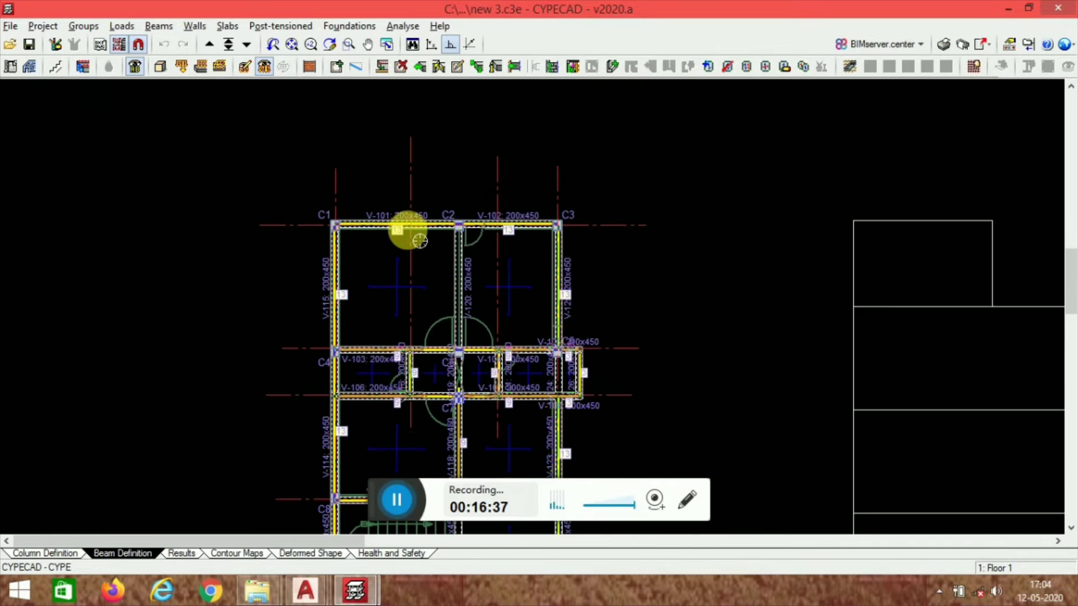
scroll(365, 216, up, 2)
scroll(473, 163, down, 3)
click(210, 45)
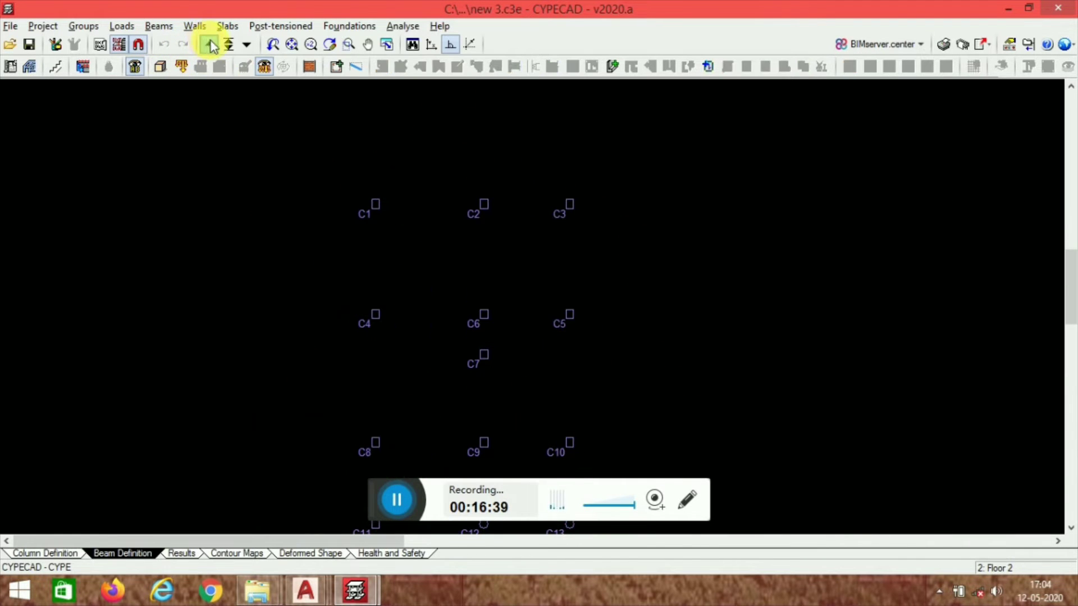
click(95, 26)
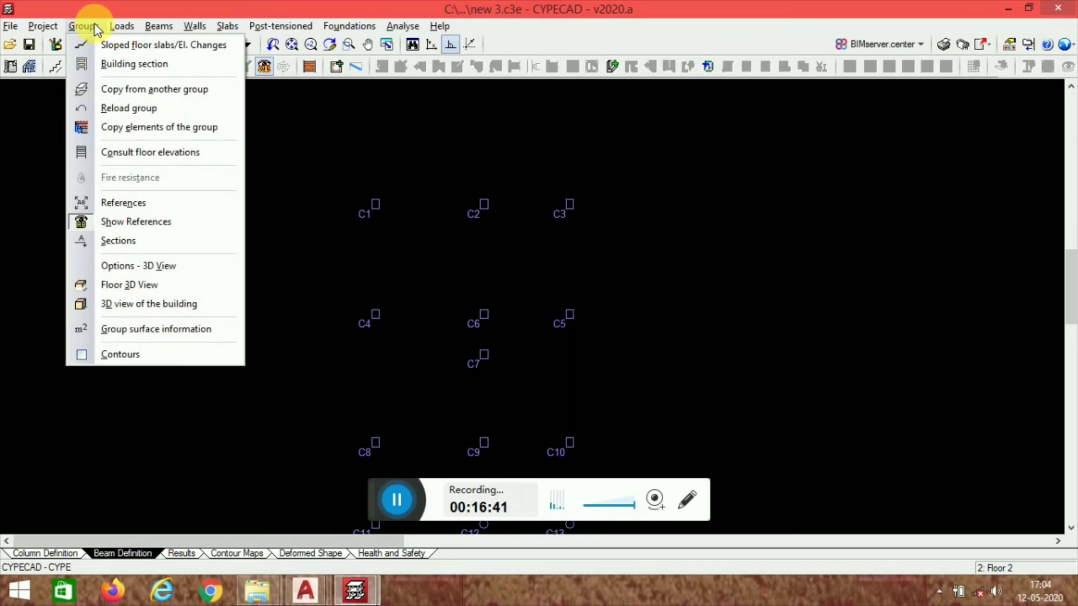
click(139, 89)
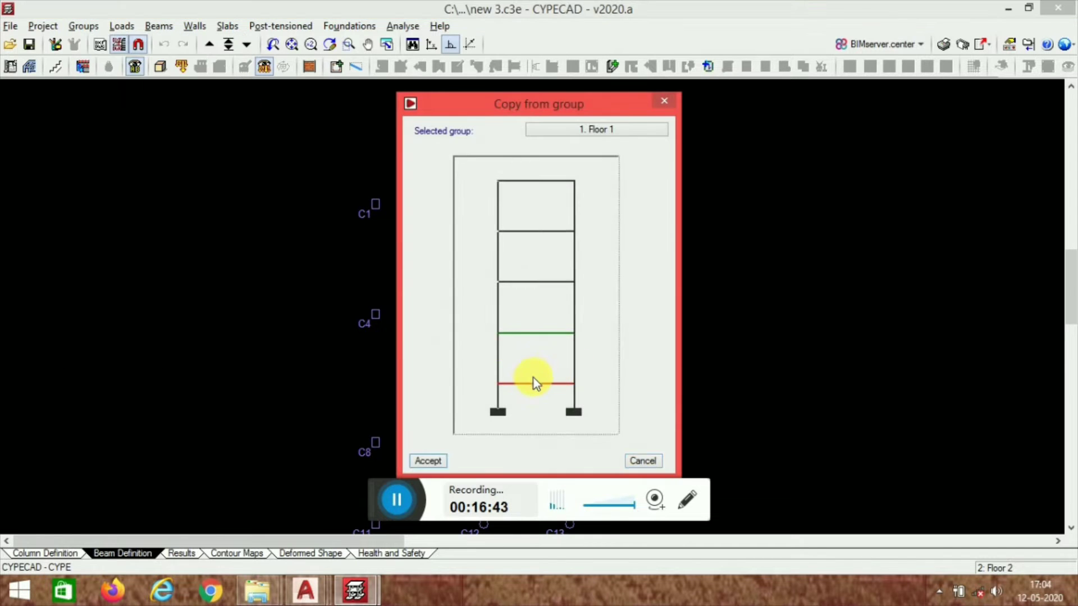
click(533, 380)
click(354, 352)
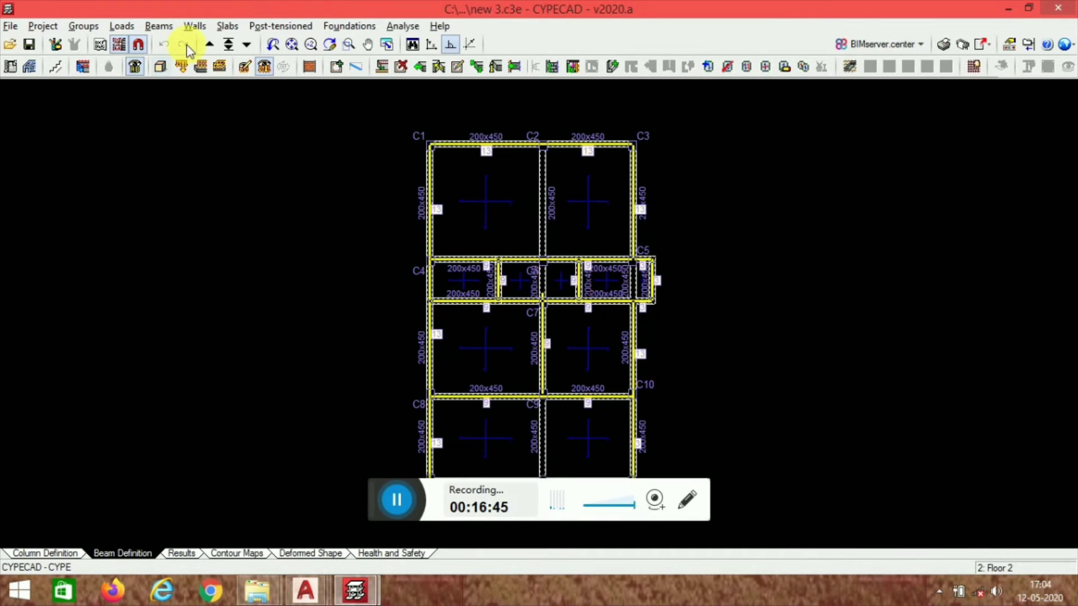
Step: Go up to Floor 3 and copy the Floor 1 group's beams, slabs and loads into it
click(209, 44)
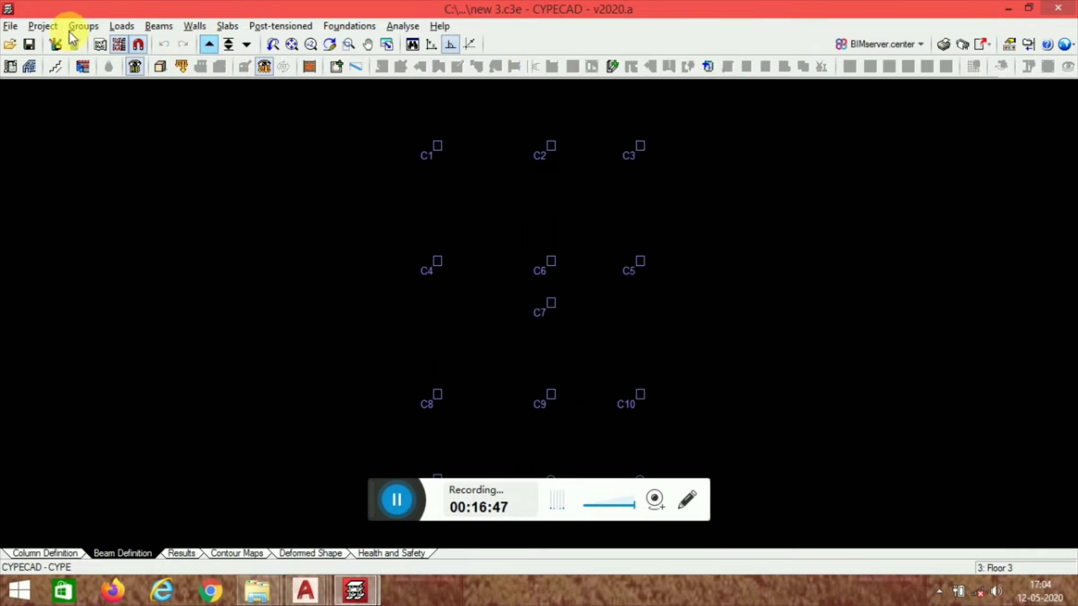
click(84, 26)
click(135, 88)
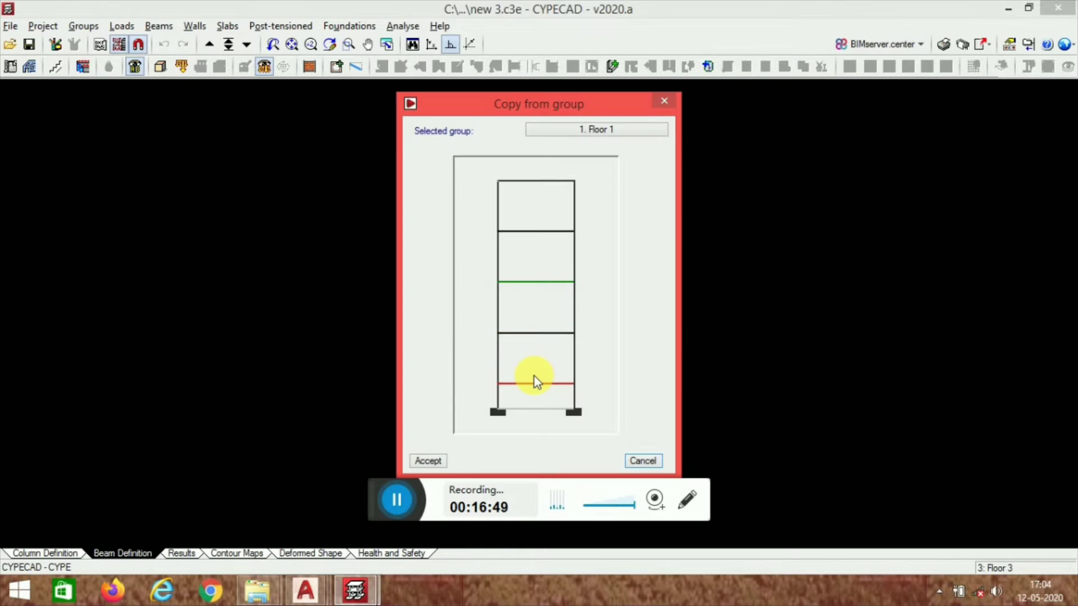
click(534, 376)
Step: Go up to Floor 4
click(211, 46)
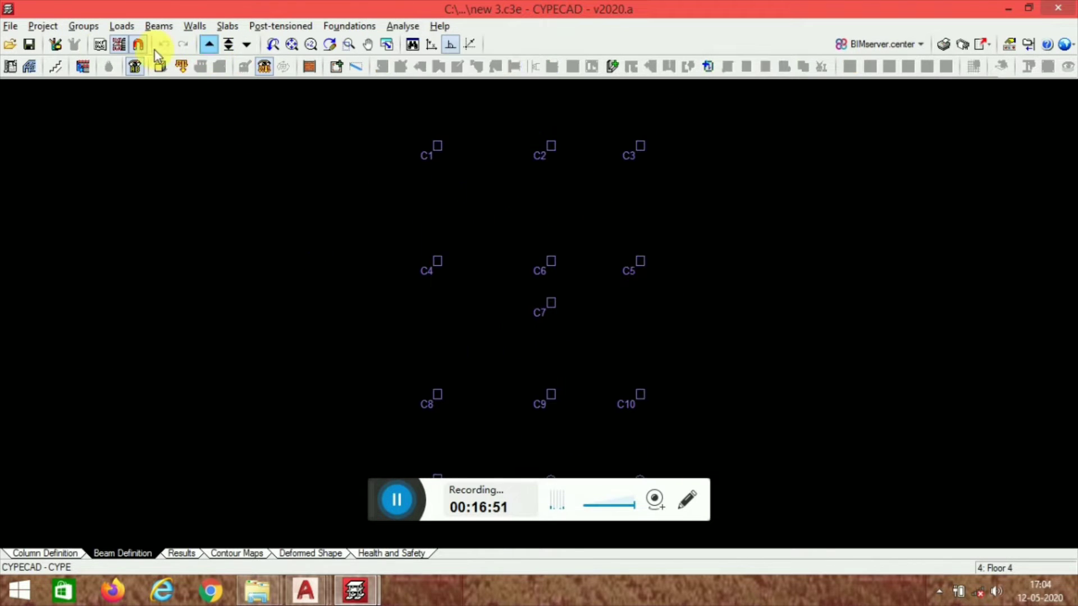
Step: Copy the contents of the Floor 1 group to Floor 4, and copy them to Floor 5 as well
click(91, 29)
click(149, 90)
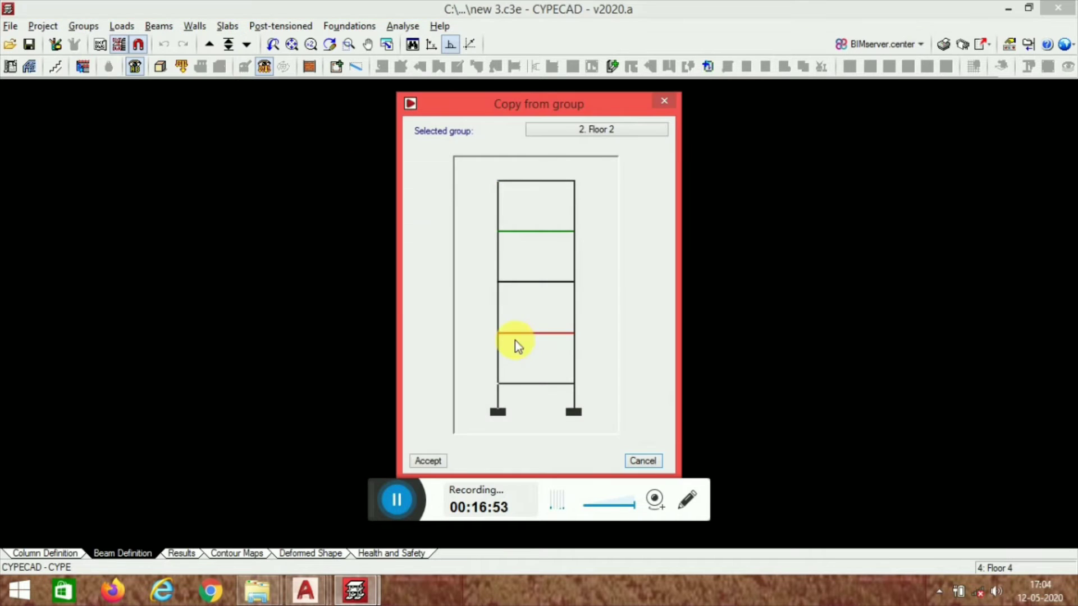
click(520, 379)
click(208, 46)
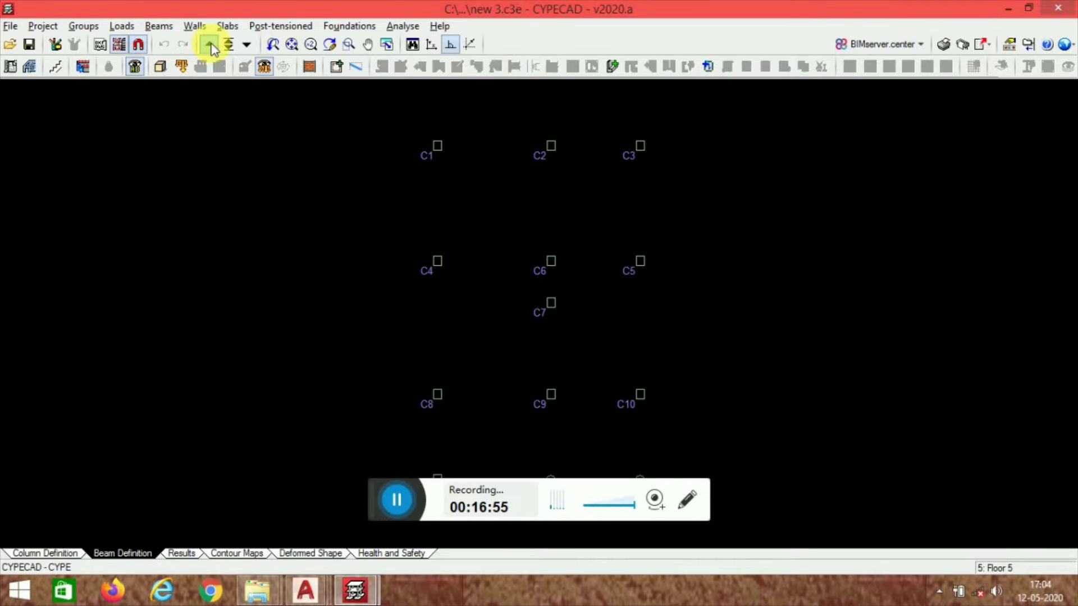
click(89, 27)
click(178, 93)
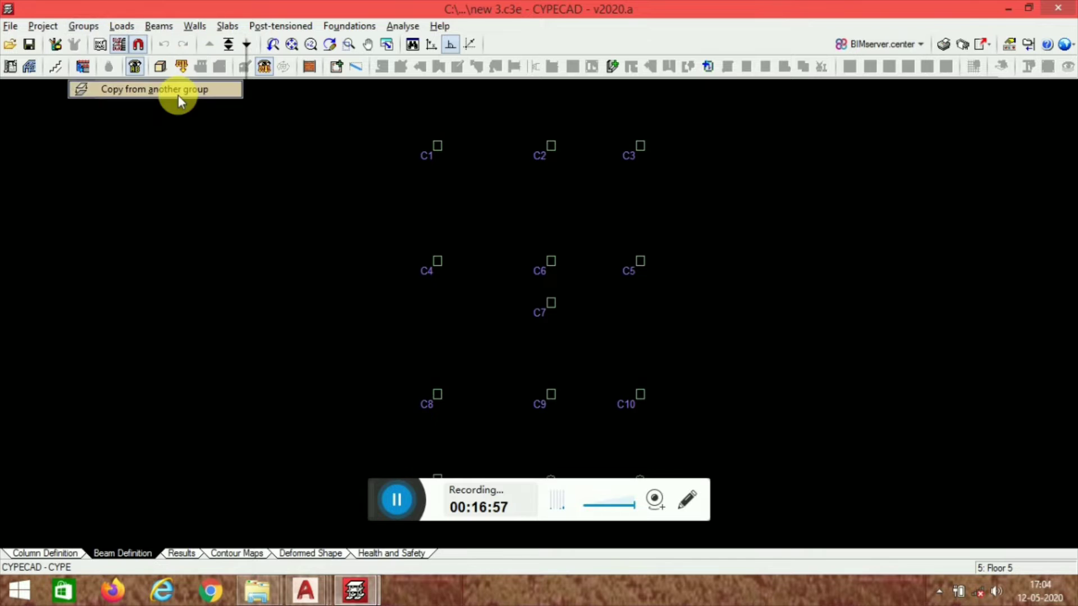
click(531, 380)
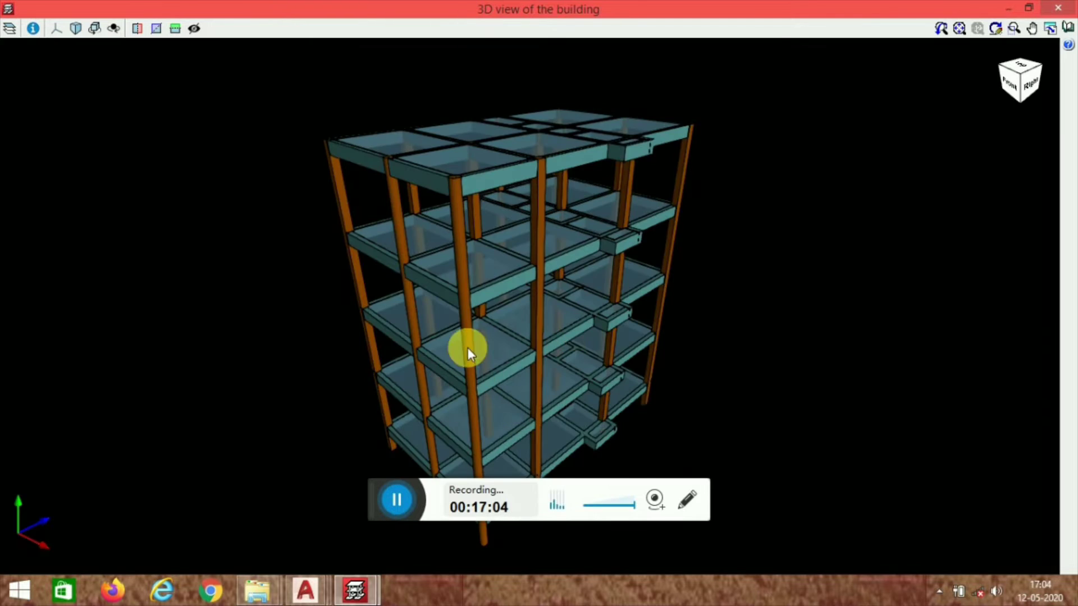
Step: Examine the whole building from different angles in the 3D view
drag(467, 348, 584, 291)
drag(532, 312, 449, 349)
click(1066, 8)
Step: In the column definition, edit column C1 so its final group is Floor 4
scroll(585, 255, up, 4)
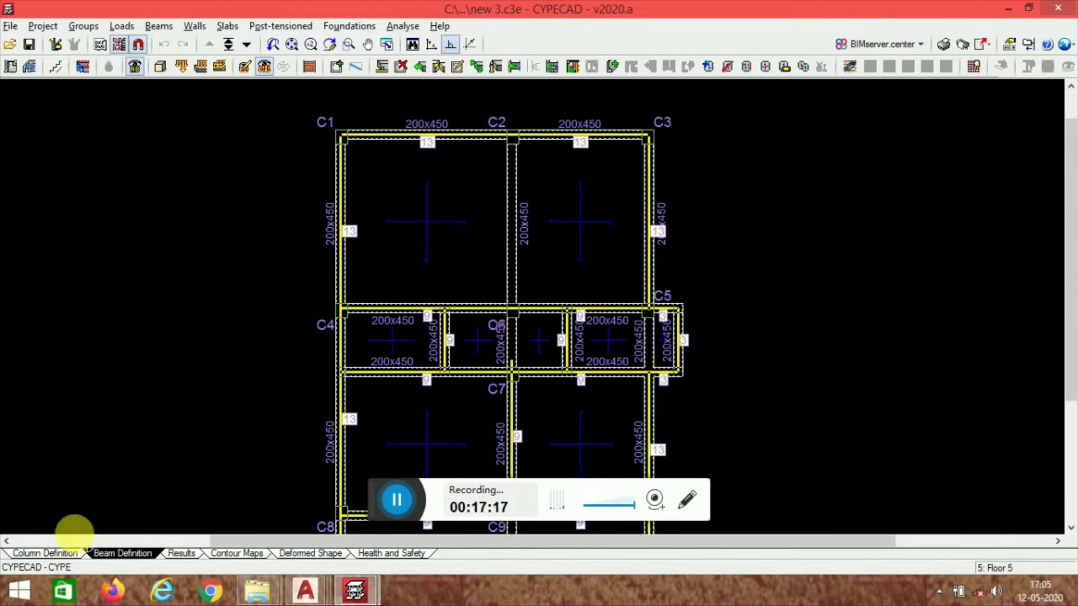
click(46, 554)
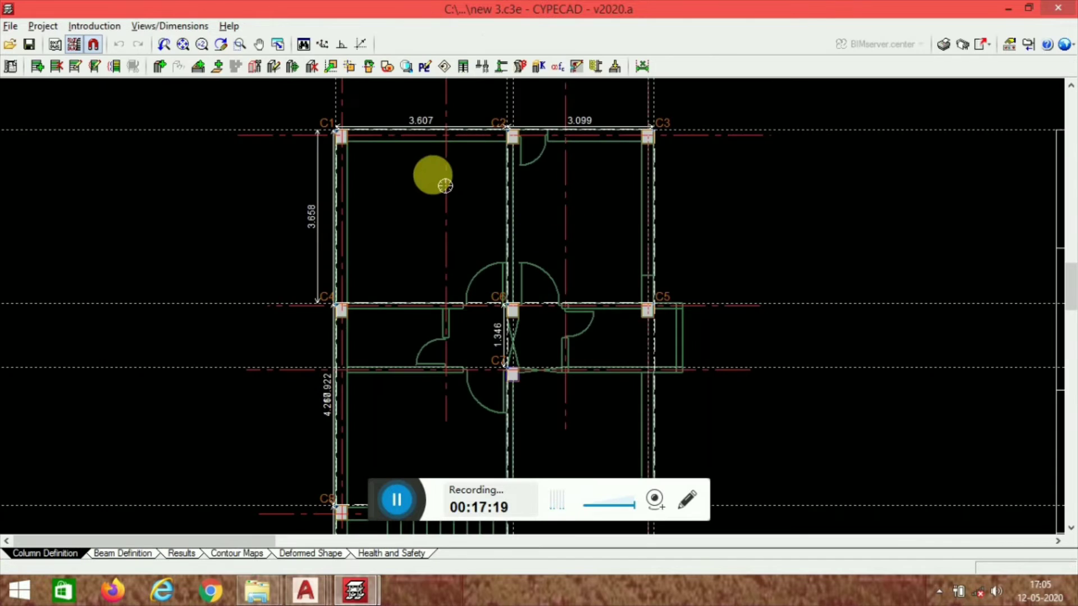
middle_drag(514, 185, 480, 233)
scroll(492, 134, up, 1)
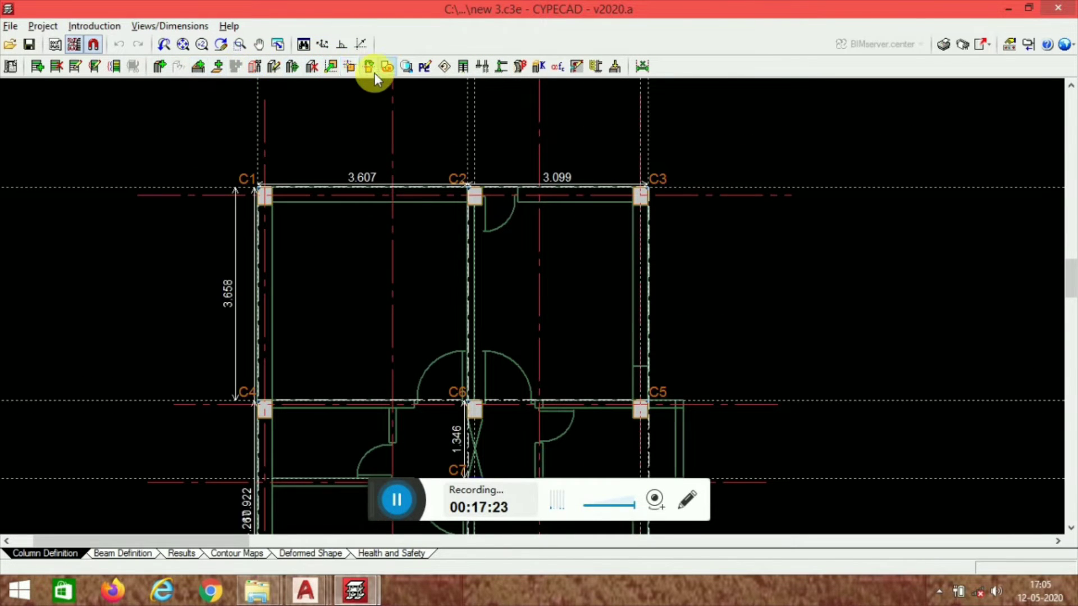
click(275, 72)
scroll(337, 180, up, 1)
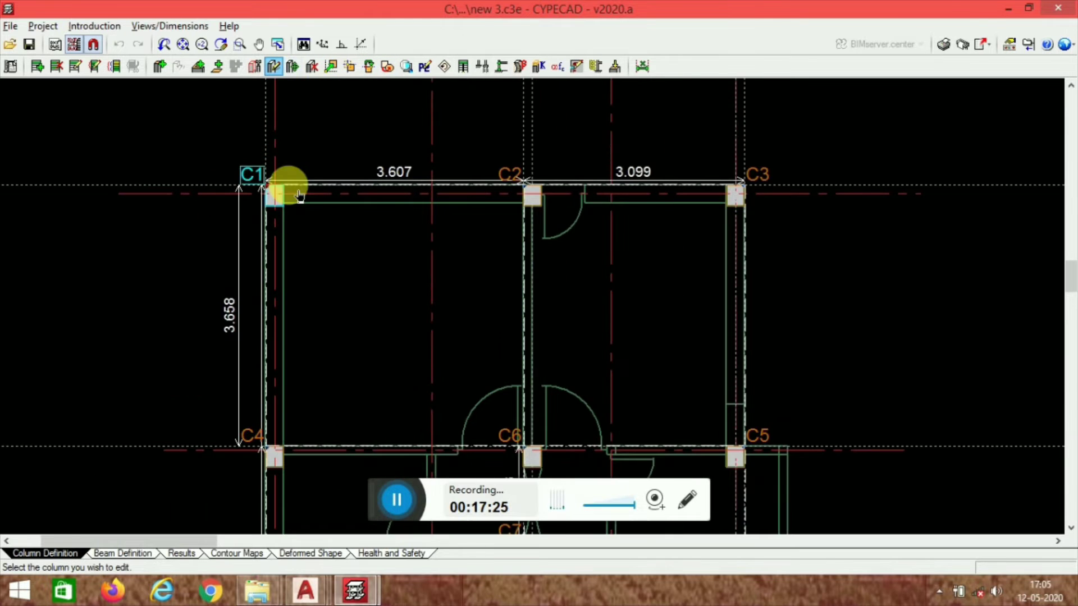
click(274, 191)
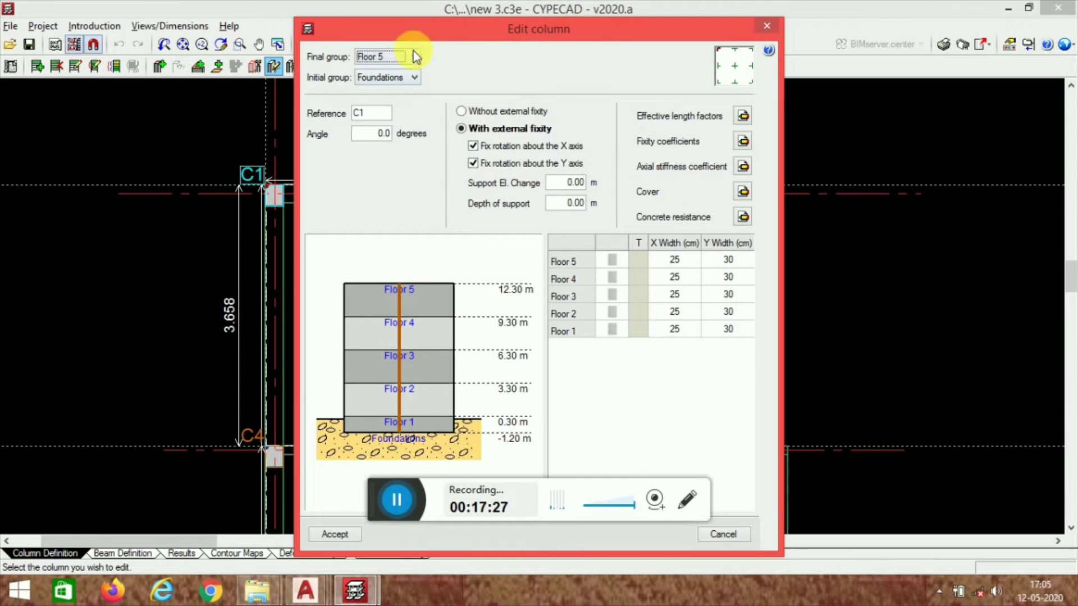
click(392, 101)
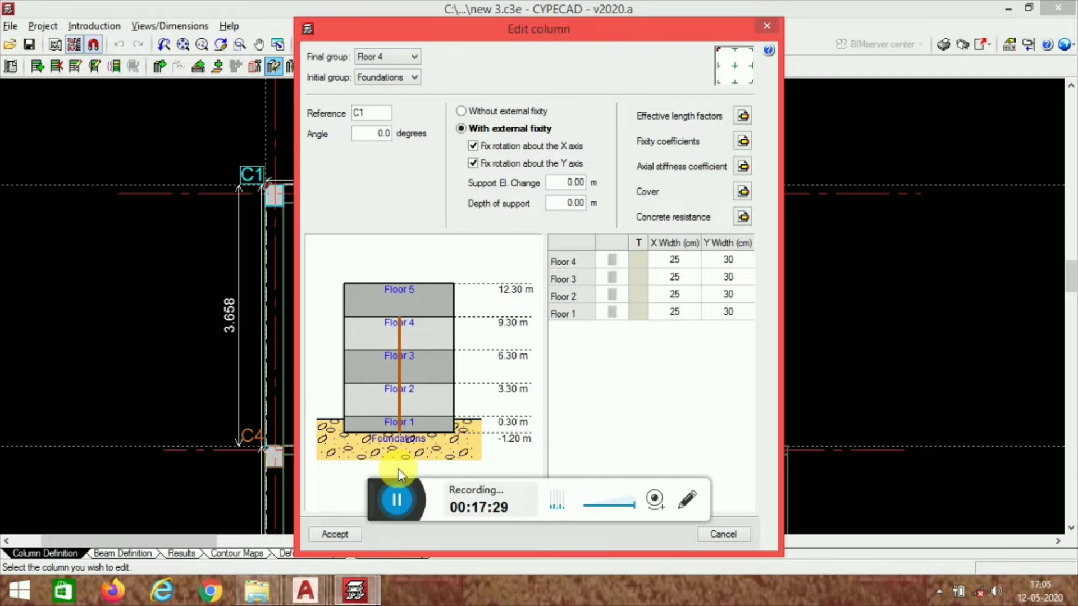
click(340, 533)
scroll(474, 204, up, 1)
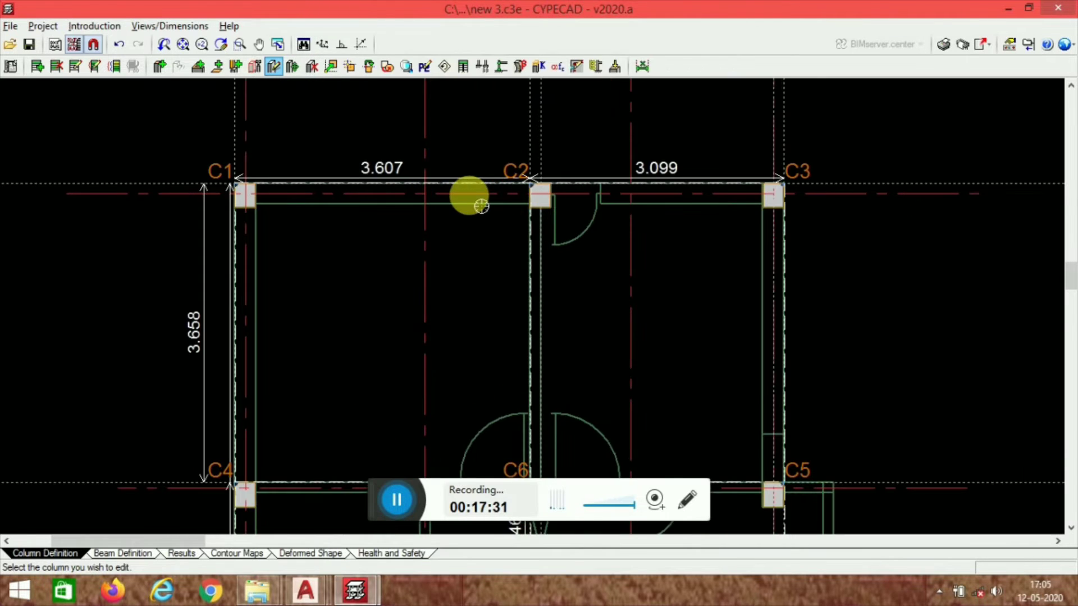
Step: Copy column C1's angle and initial and final group to columns C2 and C3
click(392, 68)
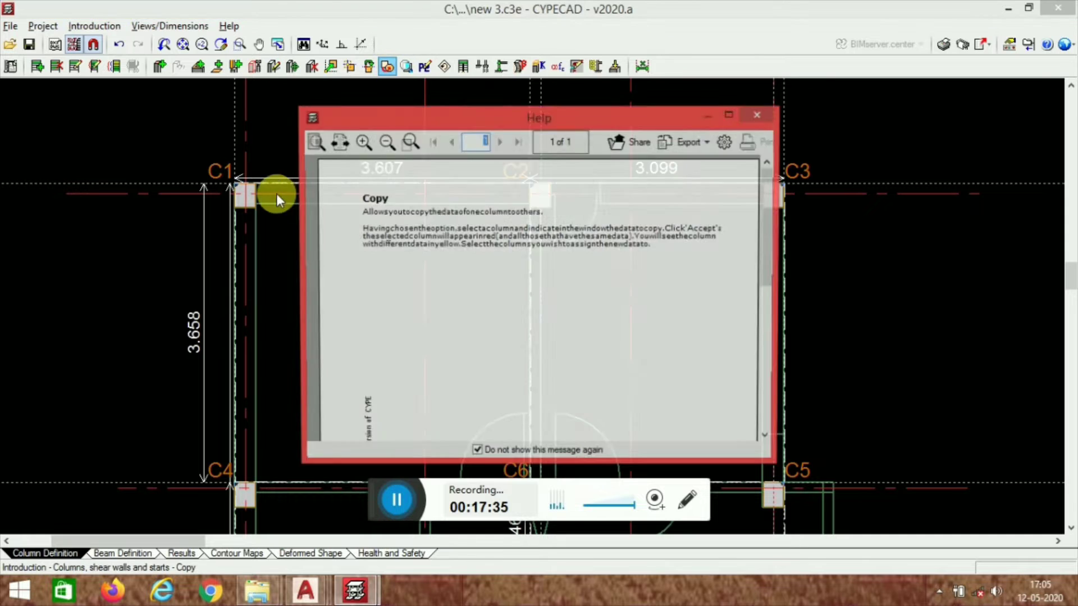
click(759, 114)
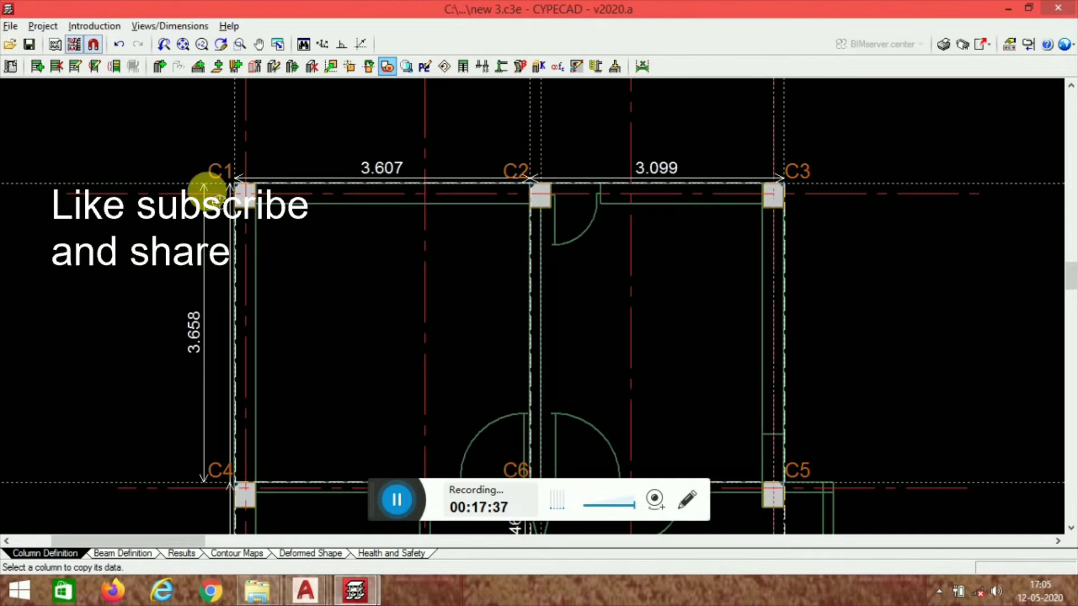
click(242, 195)
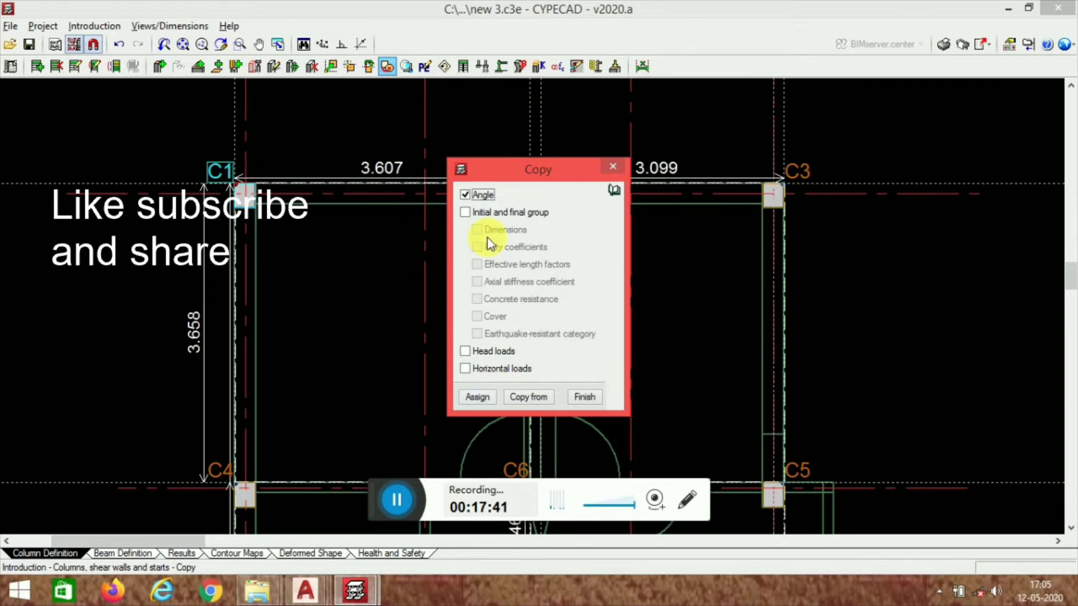
click(482, 215)
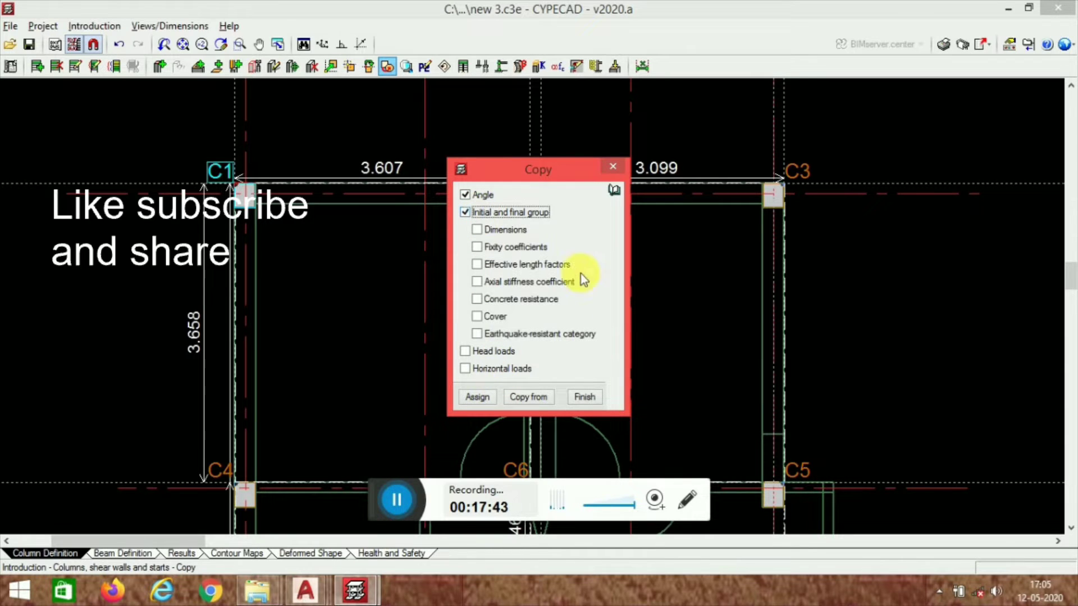
click(476, 397)
click(538, 194)
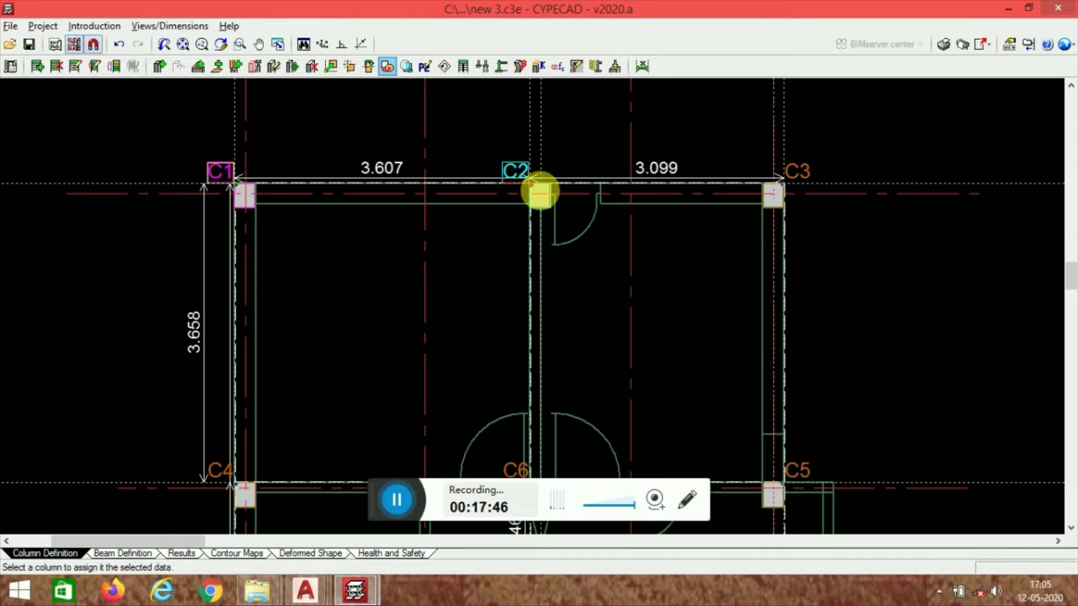
click(789, 199)
Step: Assign column C1's copied data to columns C4, C6, C5 and C7
scroll(507, 161, down, 2)
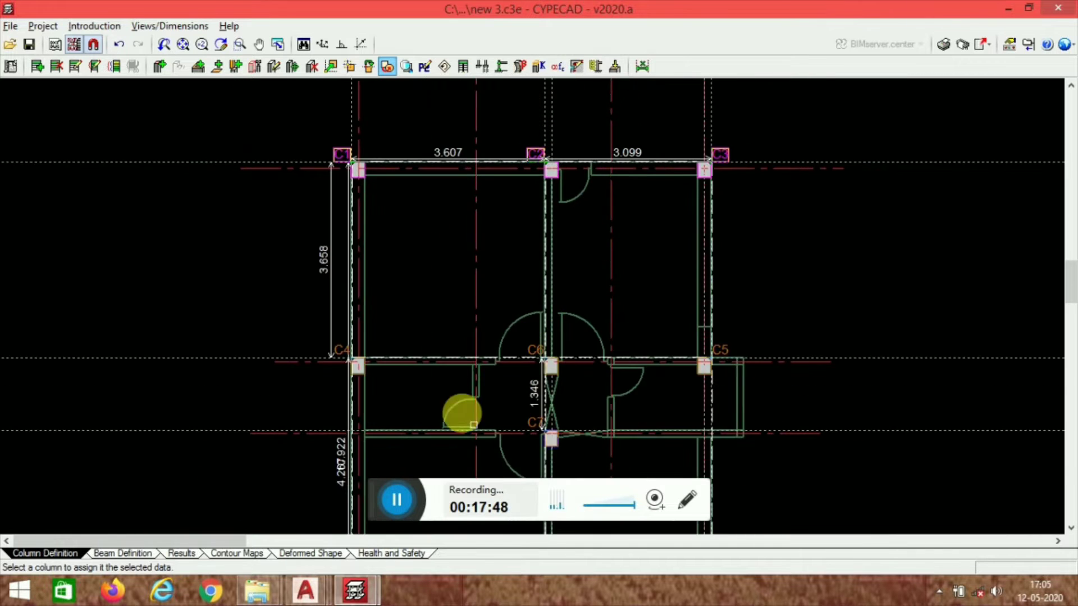
scroll(368, 352, up, 1)
click(364, 374)
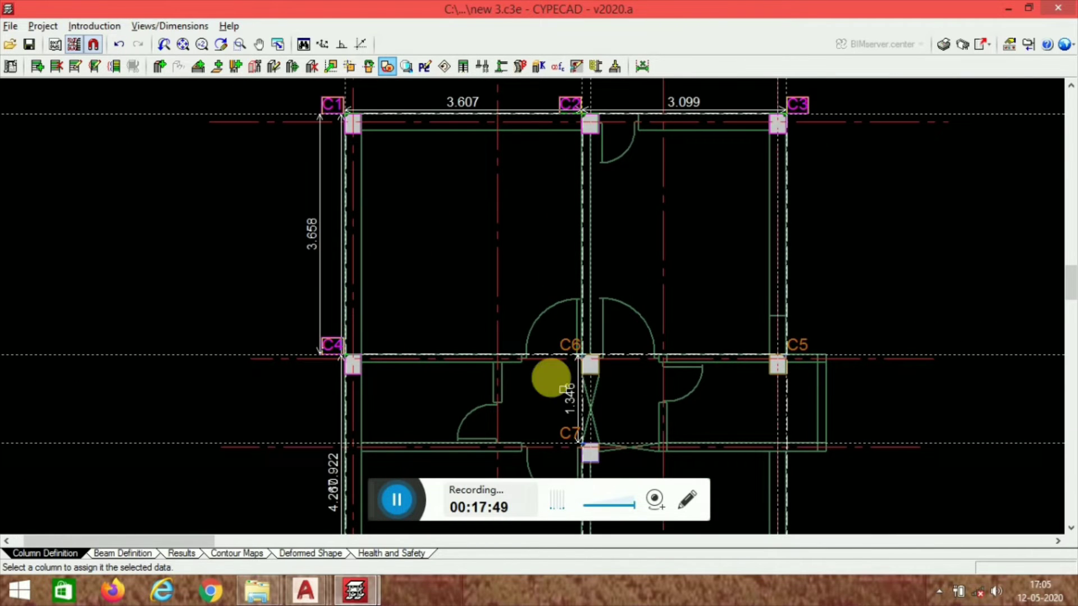
click(590, 370)
click(797, 373)
scroll(693, 253, down, 2)
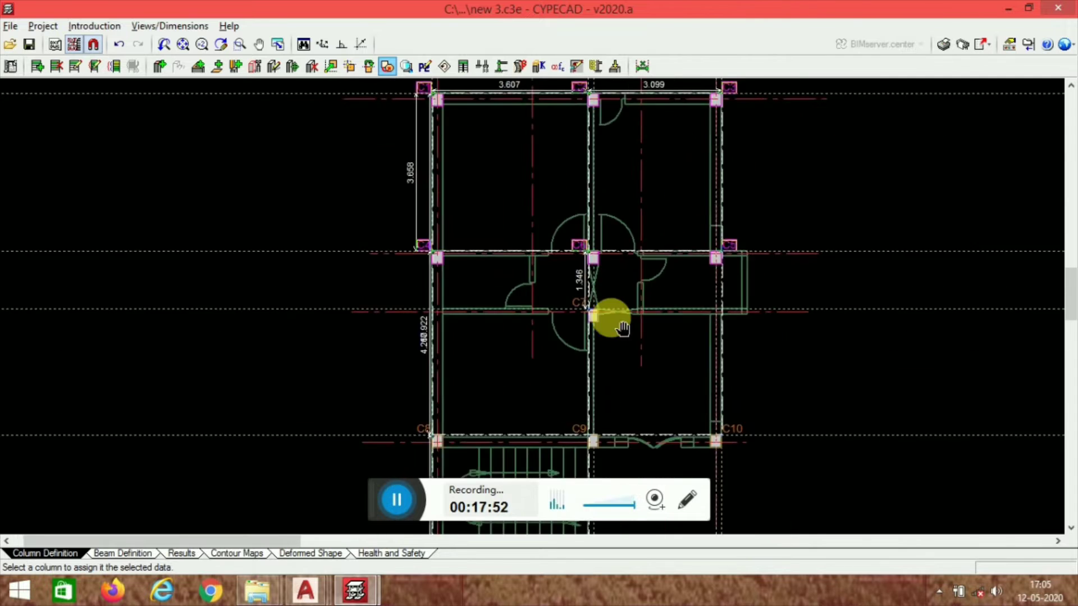
scroll(568, 301, up, 2)
click(615, 302)
Step: Assign column C1's copied data to columns C10 and C13
scroll(655, 404, down, 2)
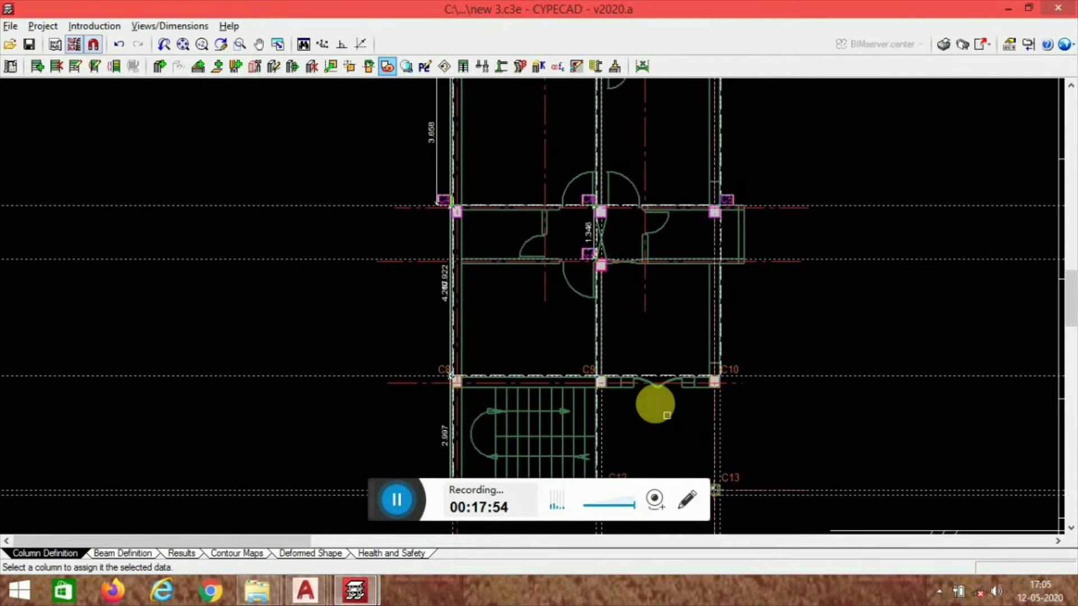
scroll(636, 279, up, 1)
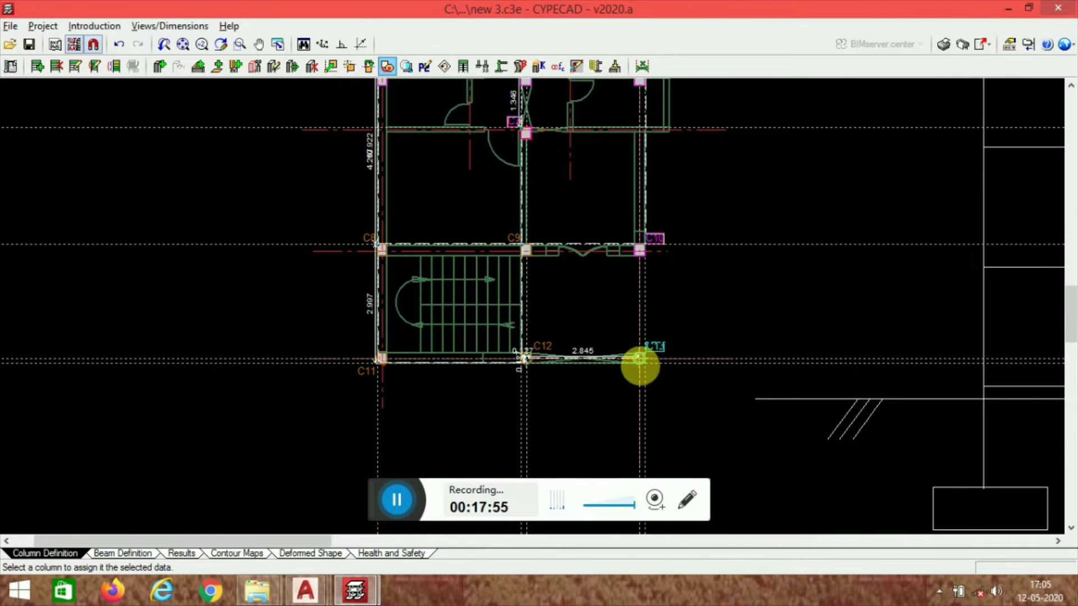
click(640, 359)
scroll(737, 371, down, 3)
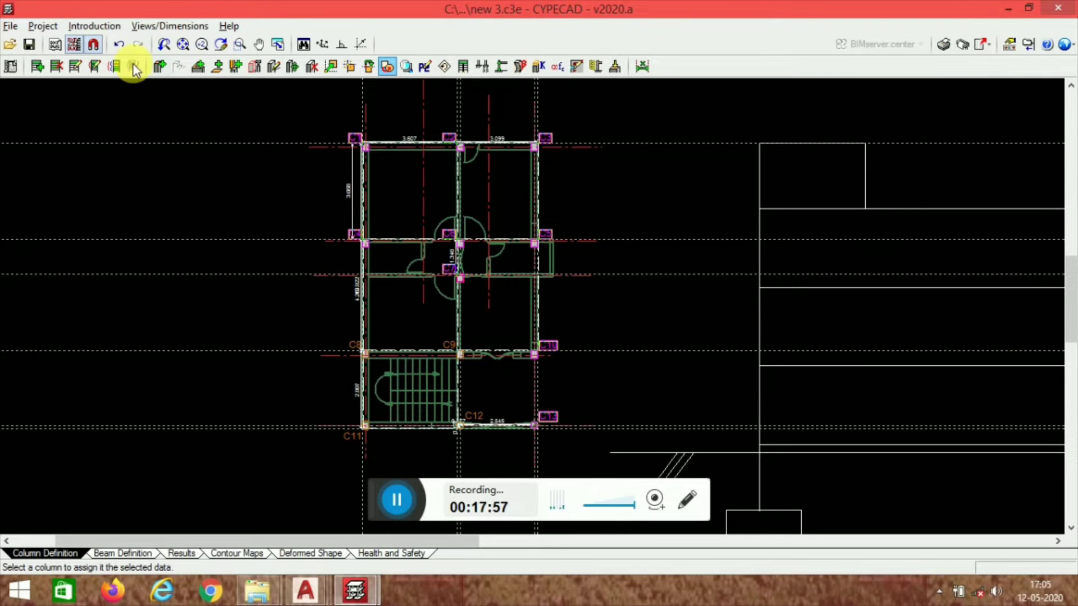
Step: Return to the beam definition and inspect the shortened columns in the building's 3D view
click(112, 553)
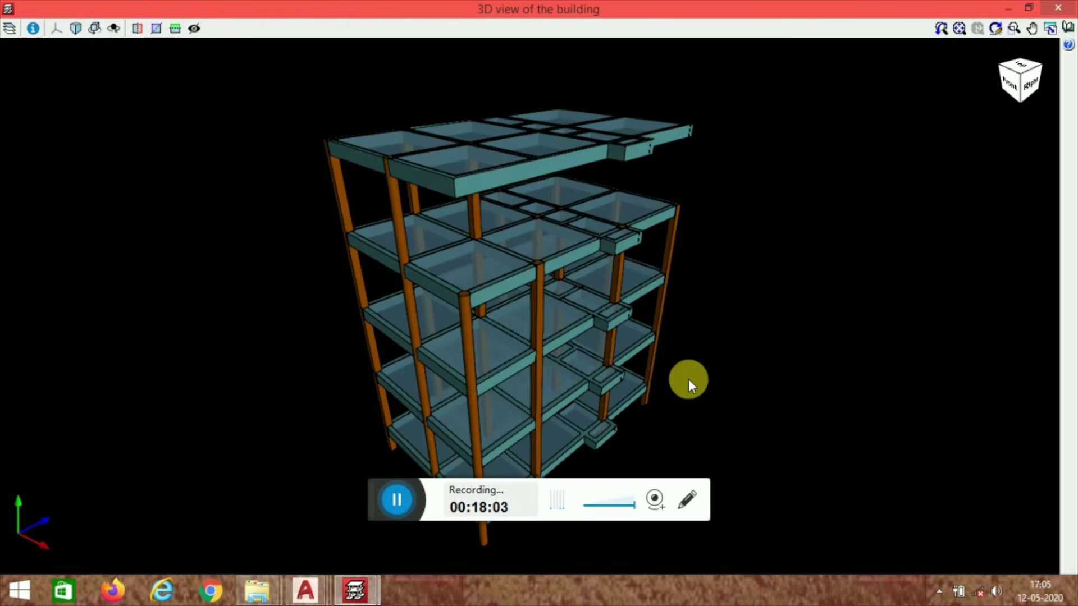
scroll(677, 211, up, 3)
drag(378, 299, 539, 337)
scroll(459, 113, down, 1)
click(1068, 8)
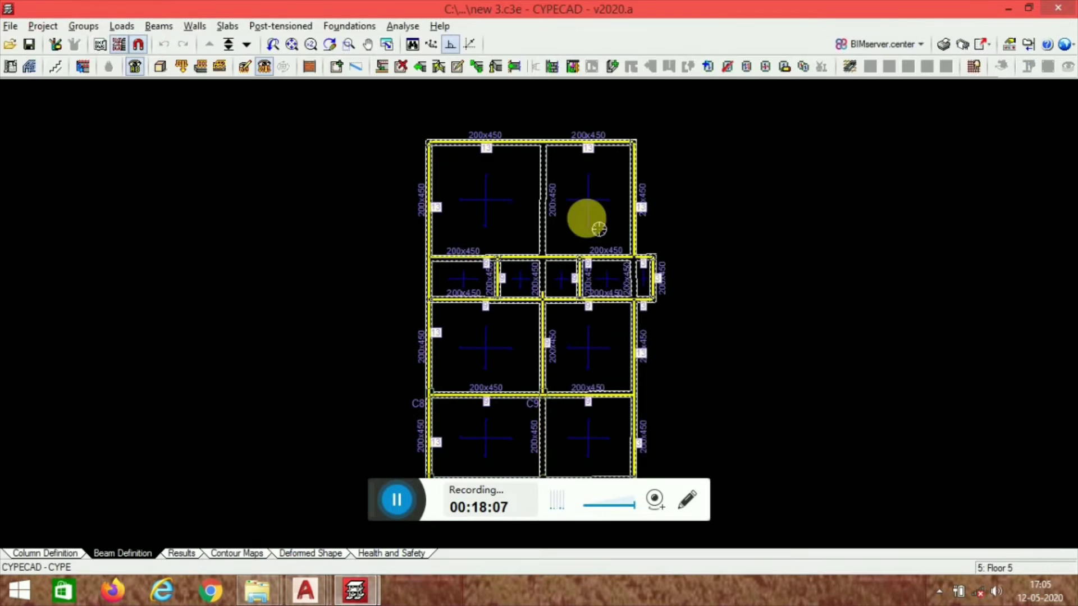
Step: On Floor 5, delete the beams C1–C2, C2–C3, C2–C6 and C3–C5
click(228, 43)
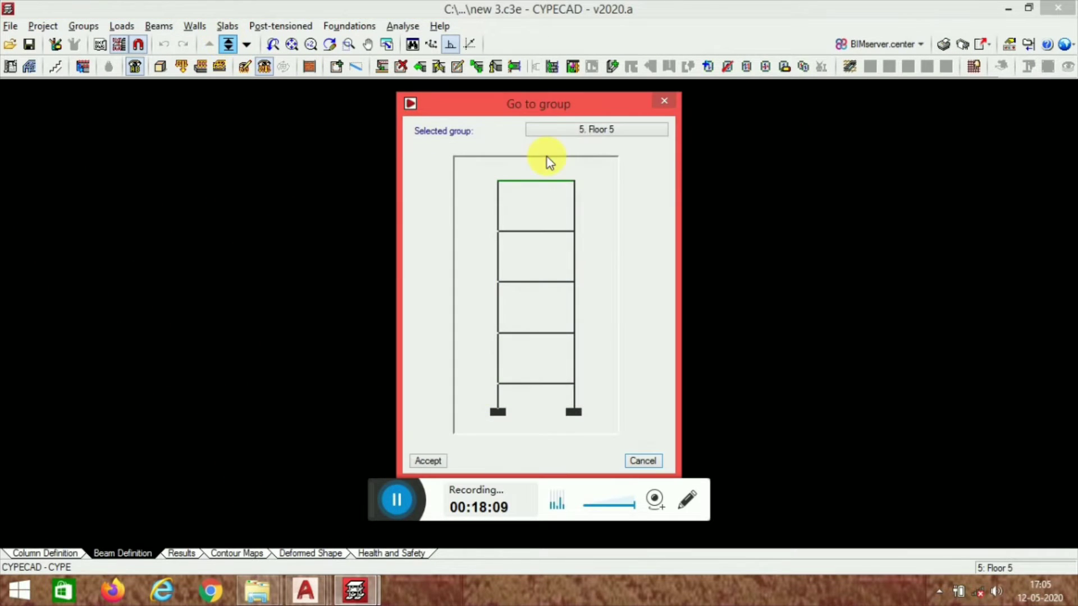
double_click(534, 193)
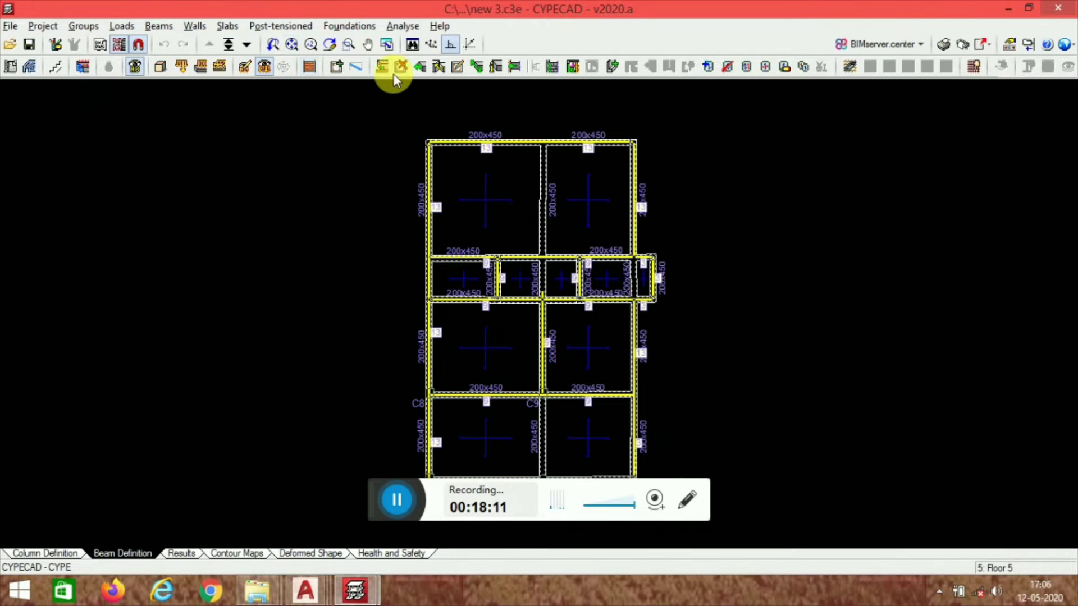
click(396, 68)
scroll(489, 143, up, 2)
click(501, 144)
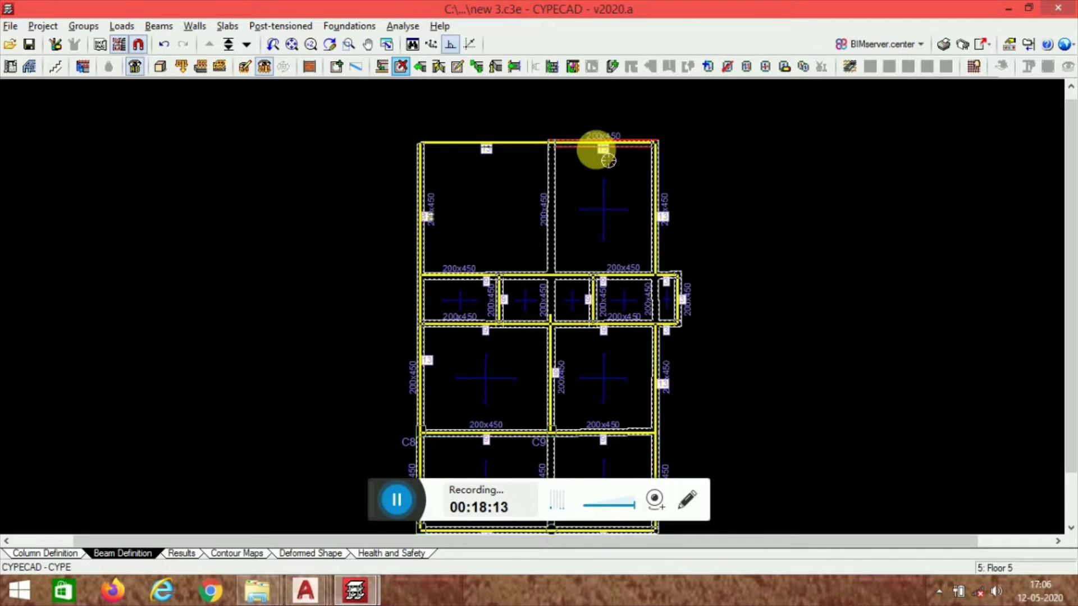
click(594, 146)
click(568, 200)
click(655, 221)
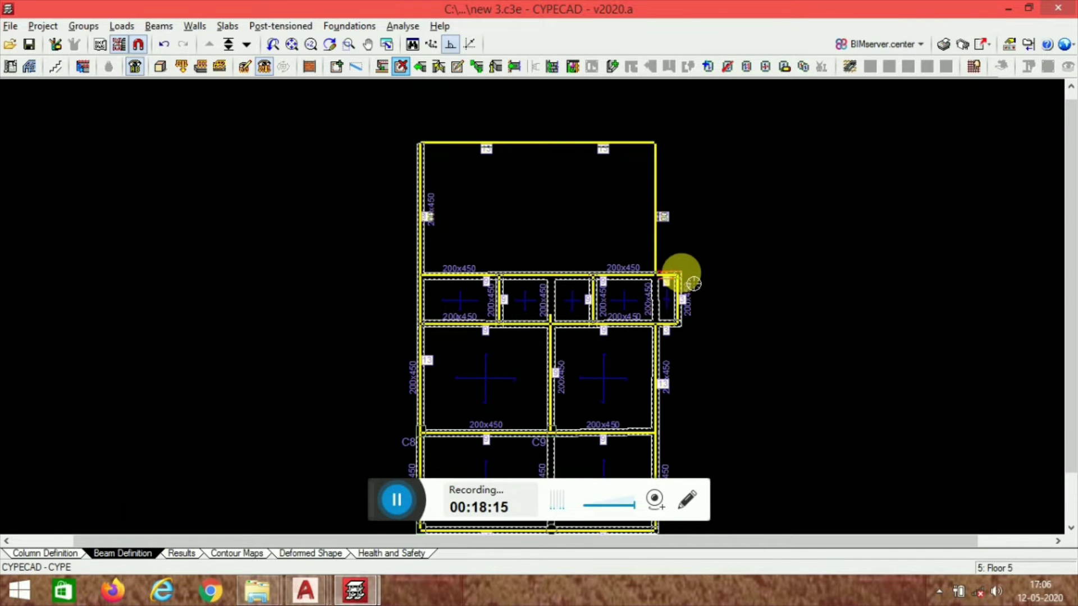
Step: Delete the remaining Floor 5 beams outside the staircase bay enclosed by columns C8, C9, C11 and C12
click(369, 133)
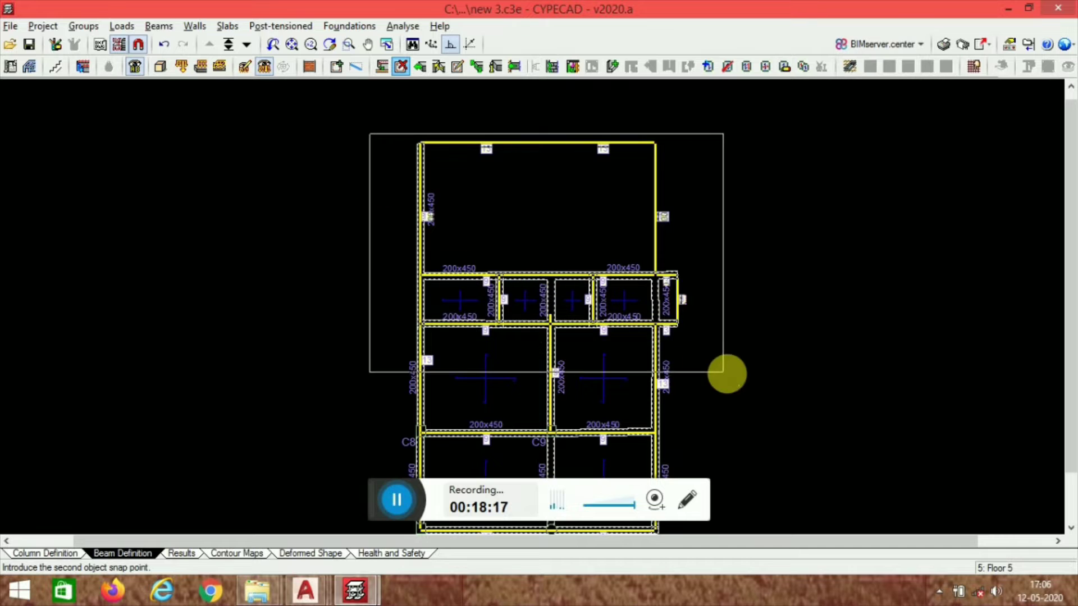
click(739, 378)
scroll(712, 329, down, 2)
click(717, 297)
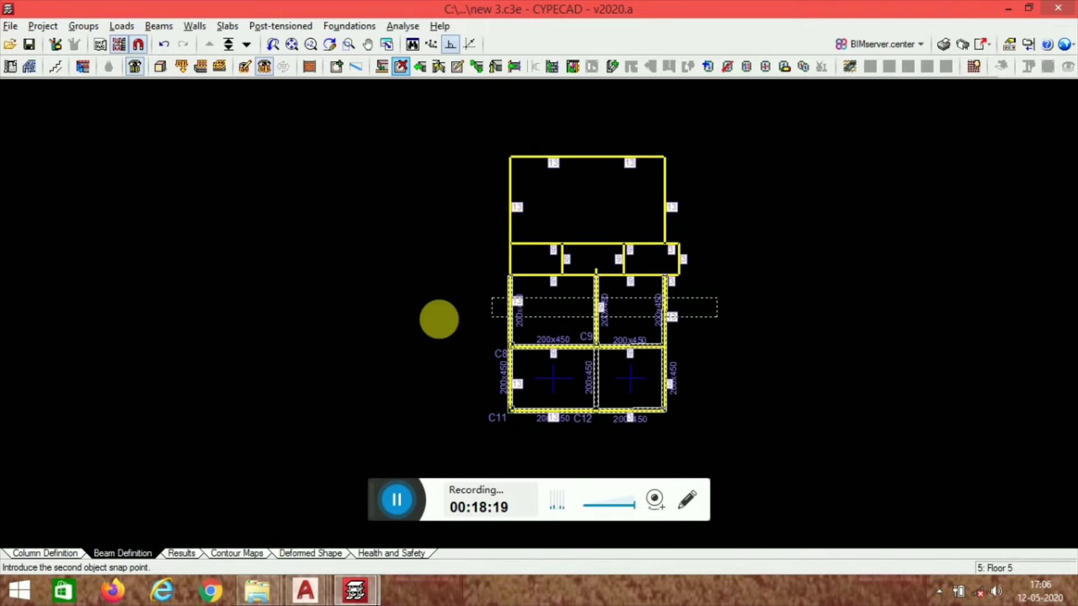
click(399, 308)
scroll(688, 380, up, 1)
click(712, 323)
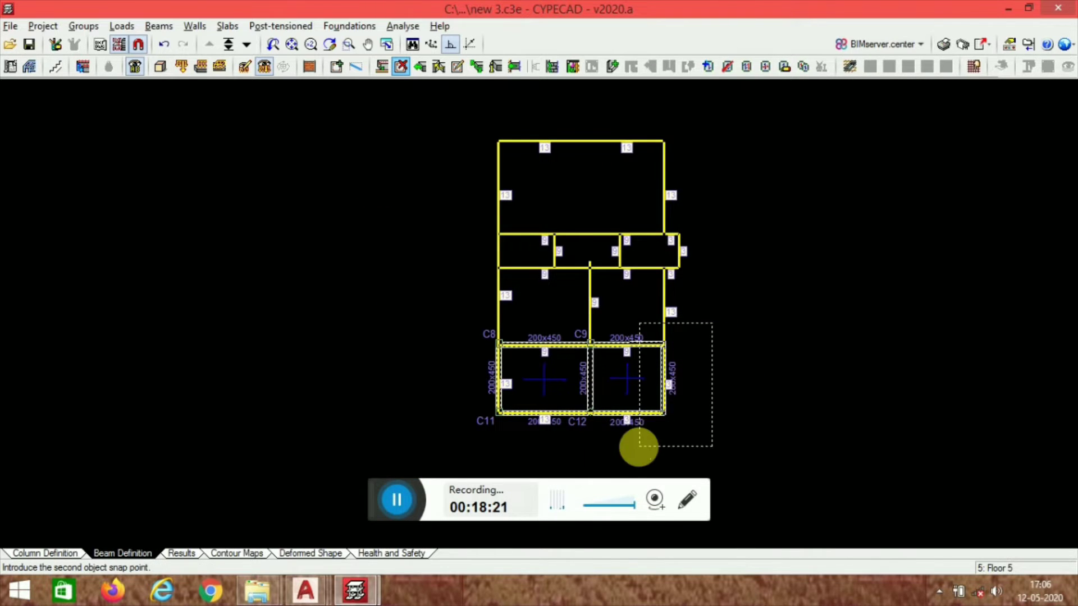
click(638, 448)
Step: Delete the leftover line loads between the upper edge and the C8–C10 row on Floor 5
scroll(685, 233, up, 1)
click(138, 27)
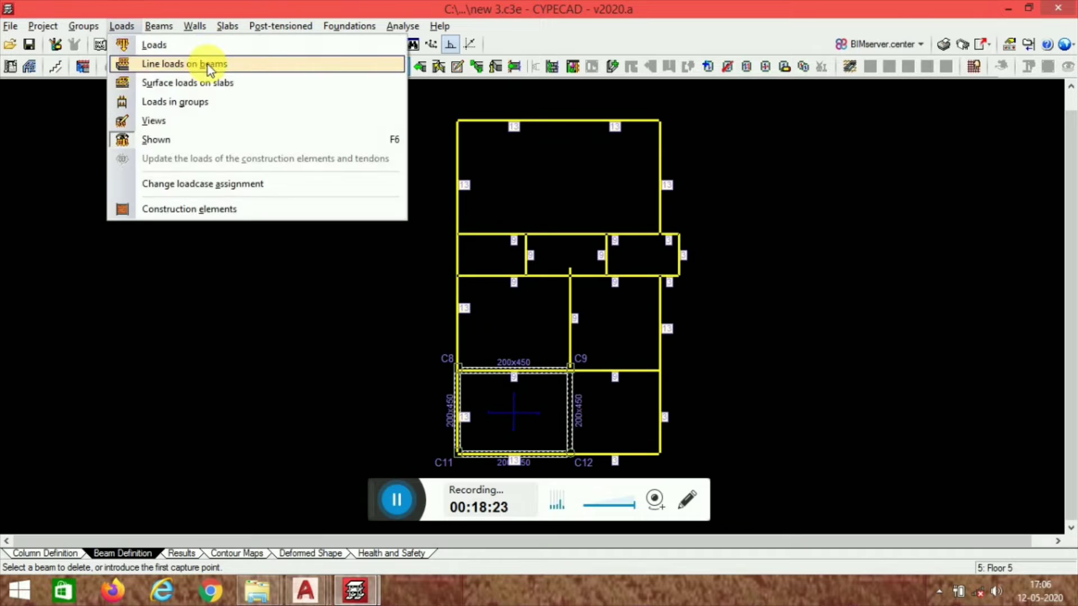
click(207, 65)
click(542, 354)
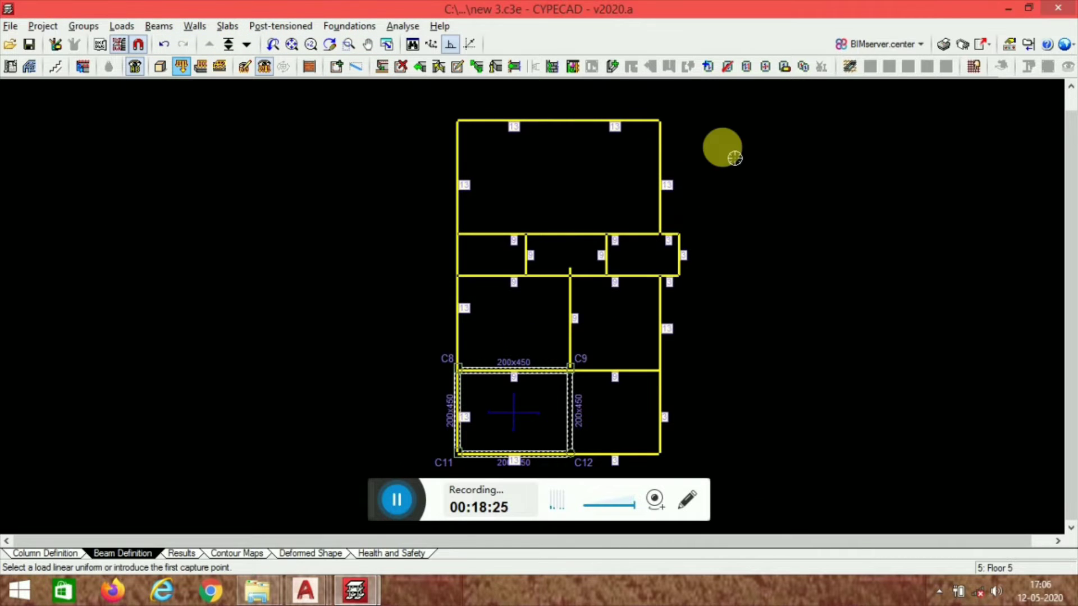
click(725, 147)
click(423, 291)
Step: Delete the leftover Floor 5 line loads on the side beyond C9–C12 and along the former C1–C3 edge
click(716, 345)
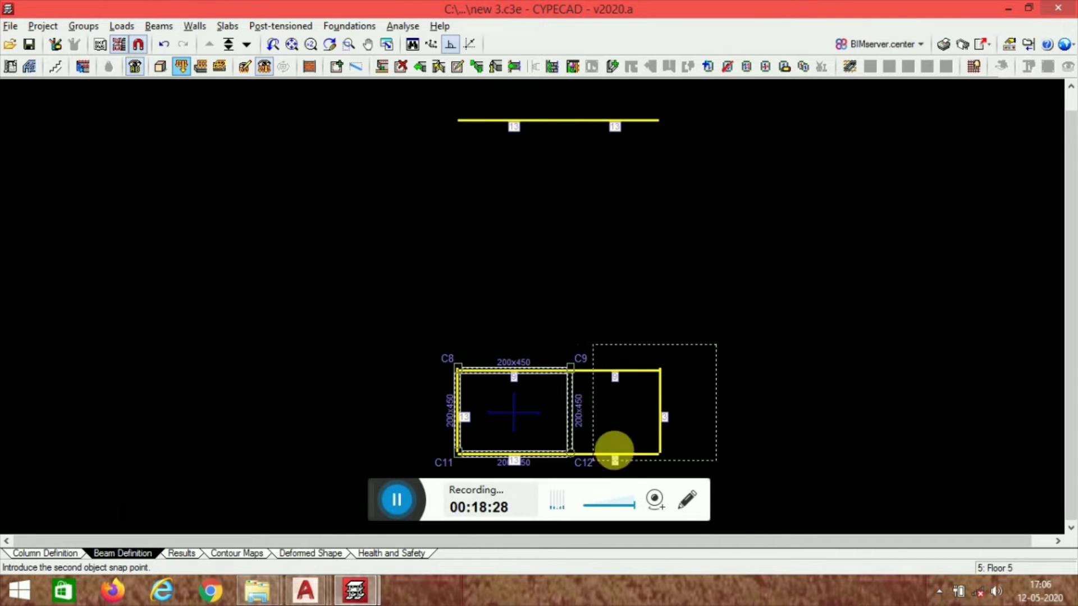
click(622, 469)
scroll(667, 205, up, 2)
click(674, 195)
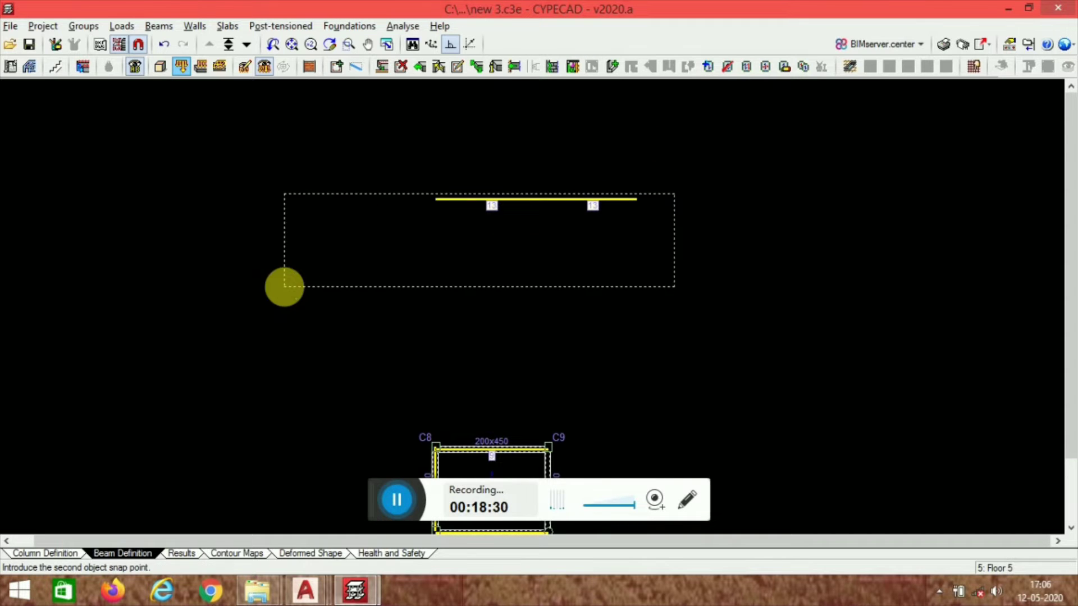
click(284, 286)
Step: Inspect the reduced top floor in the building's 3D view and return to the floor plan
click(156, 68)
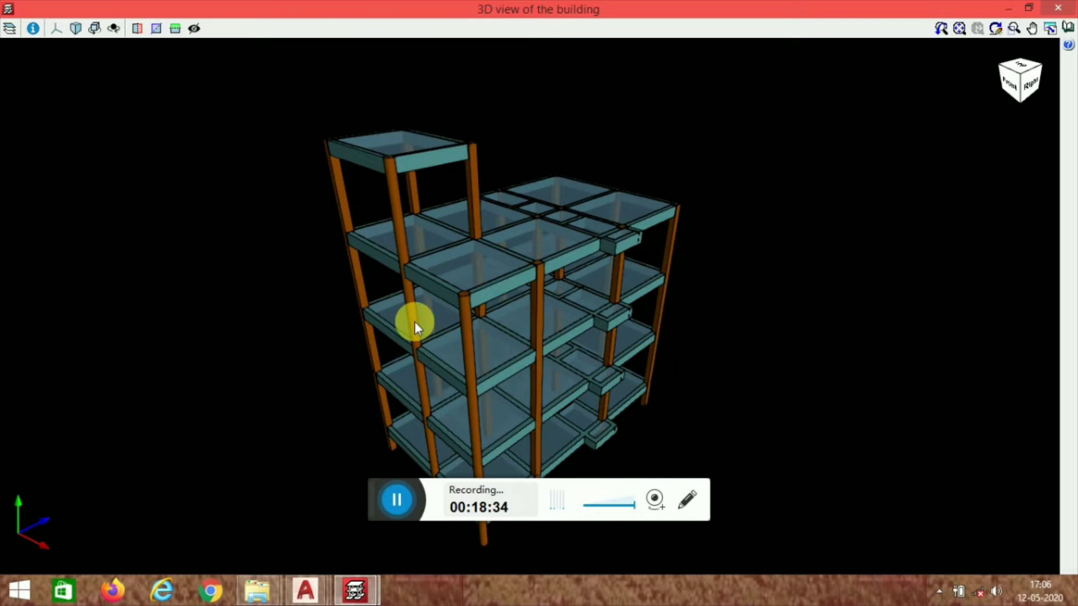
scroll(415, 321, up, 1)
scroll(535, 201, down, 1)
mouse_move(491, 359)
mouse_down()
mouse_move(409, 308)
mouse_move(530, 385)
mouse_move(534, 426)
mouse_up()
click(1063, 7)
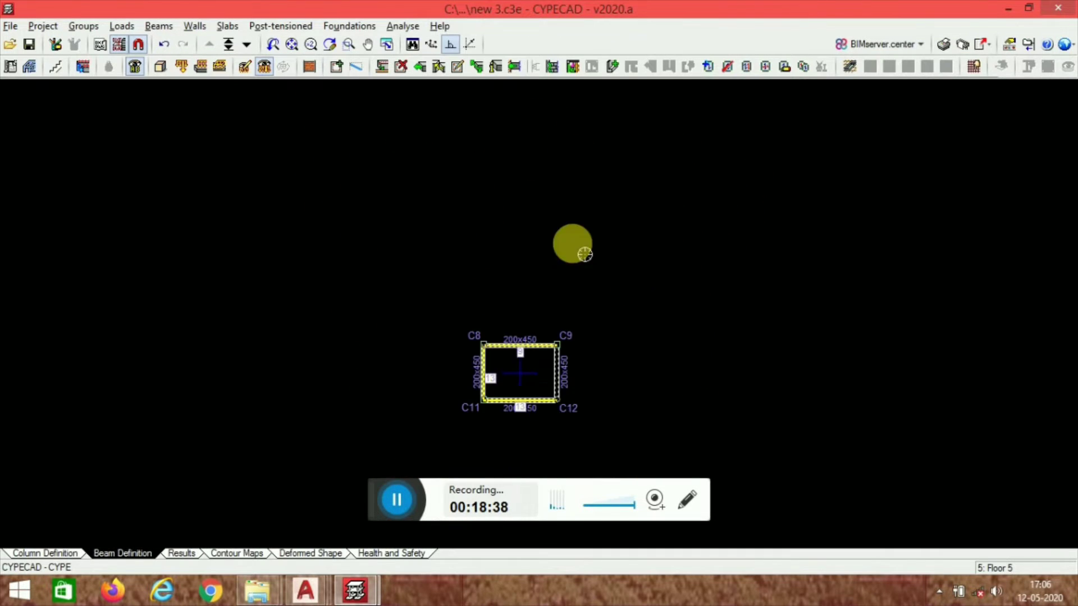
Step: Delete the line load on the C8–C11 beam of Floor 5
scroll(467, 210, up, 4)
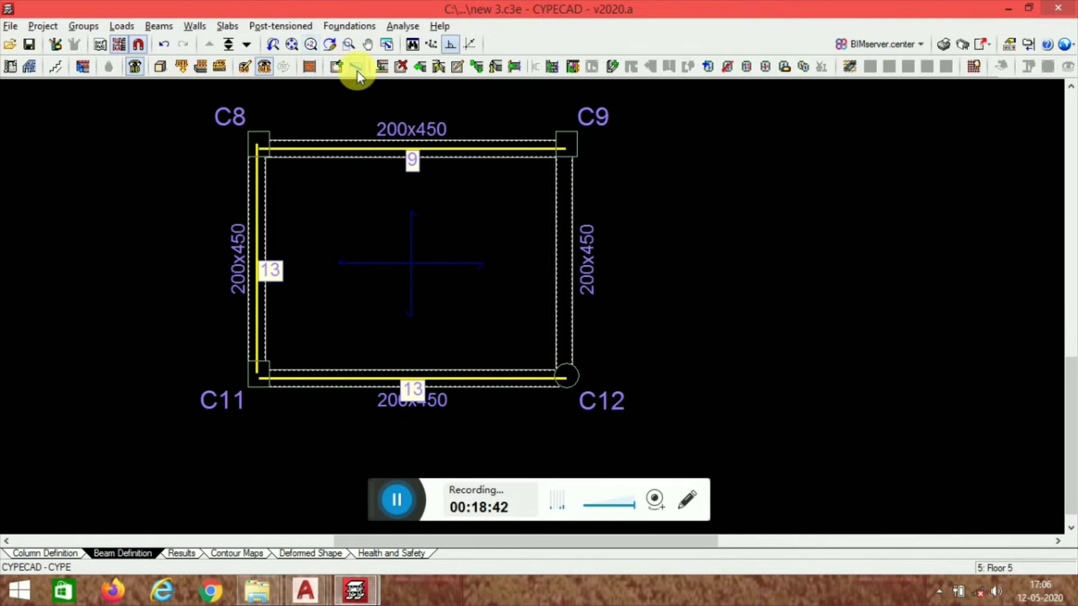
click(134, 28)
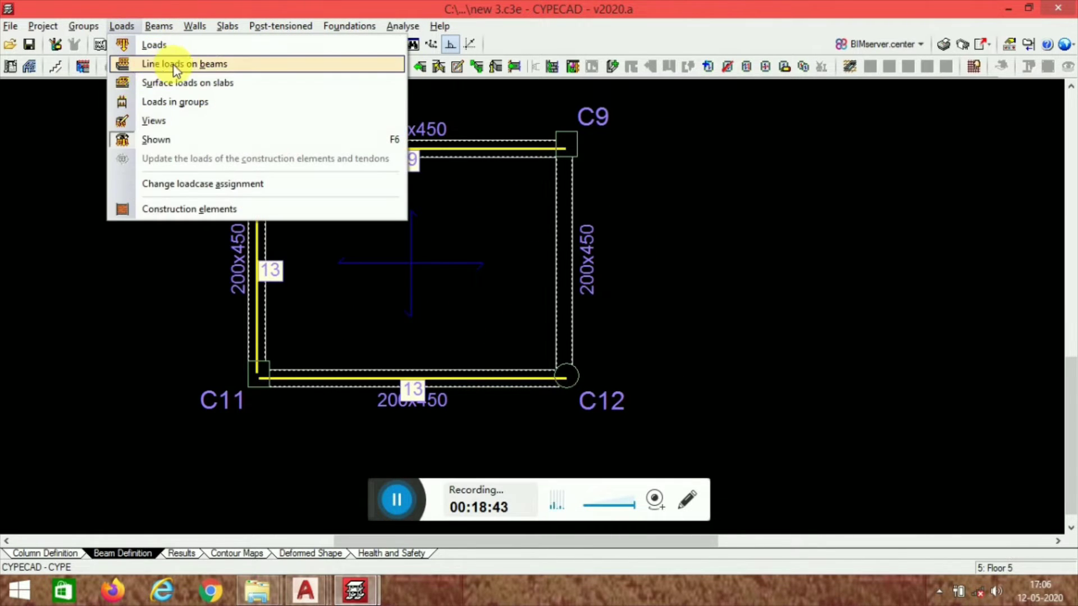
click(115, 27)
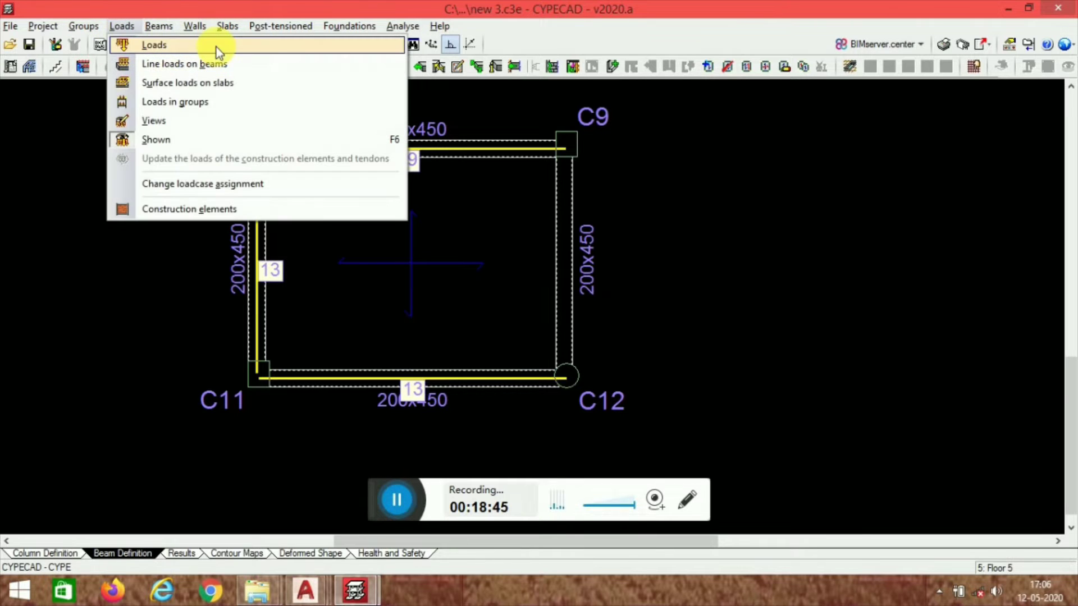
click(216, 46)
click(503, 353)
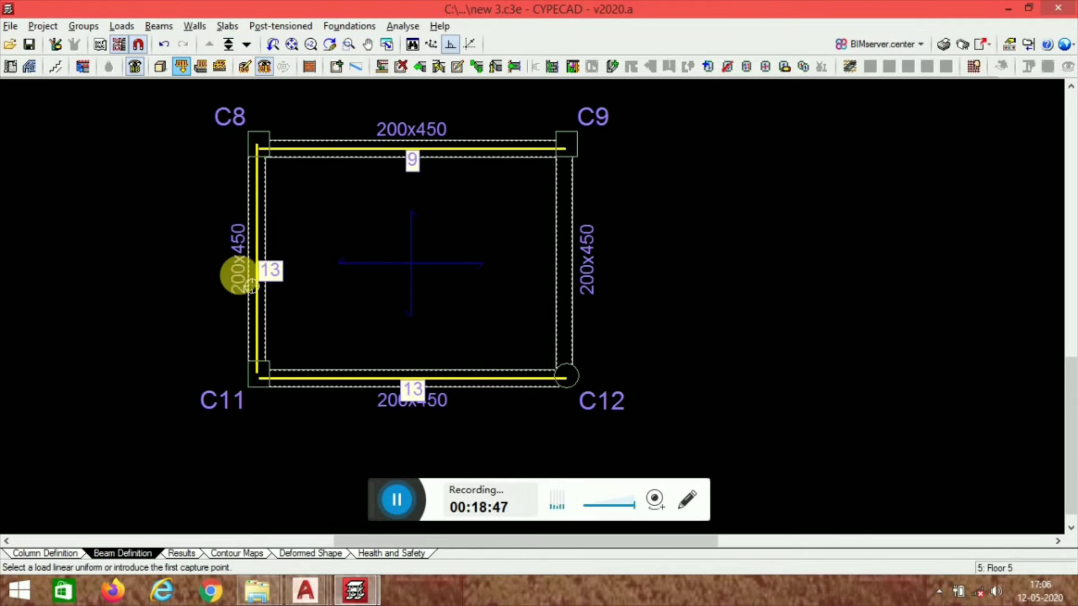
scroll(429, 283, up, 2)
middle_drag(349, 245, 448, 246)
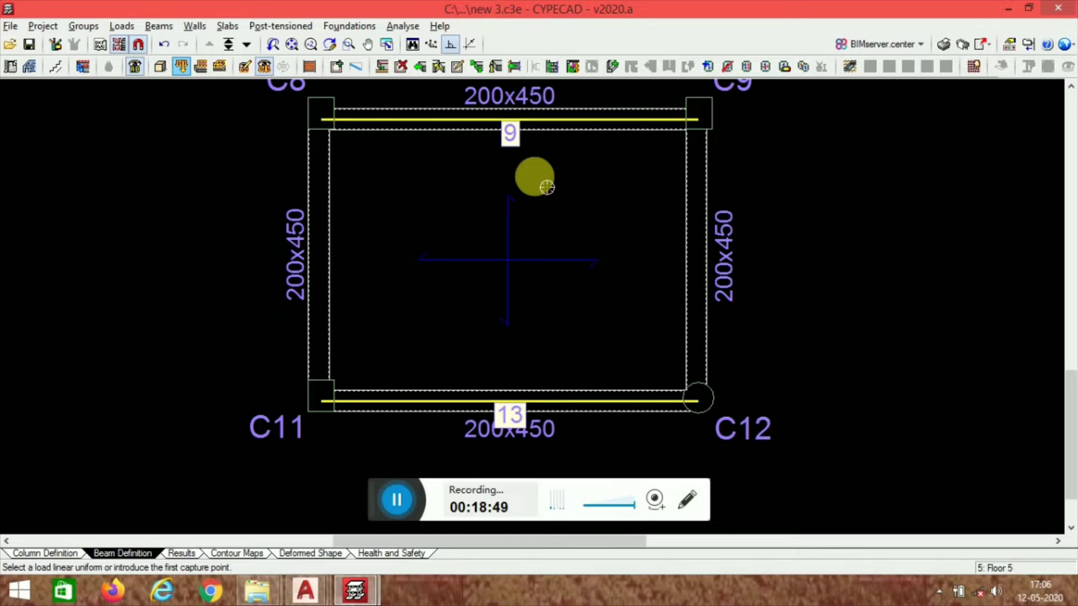
scroll(547, 188, down, 3)
middle_drag(548, 238, 470, 278)
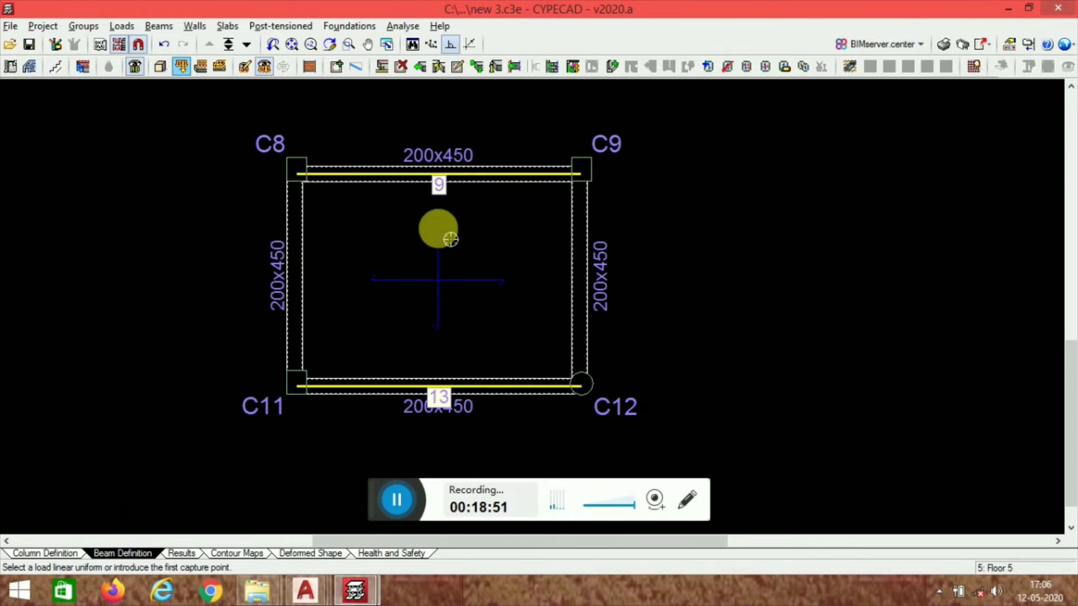
Step: Add a 30 kN/m dead line load to the Floor 5 beams C8–C11 and C9–C12
click(119, 27)
click(181, 64)
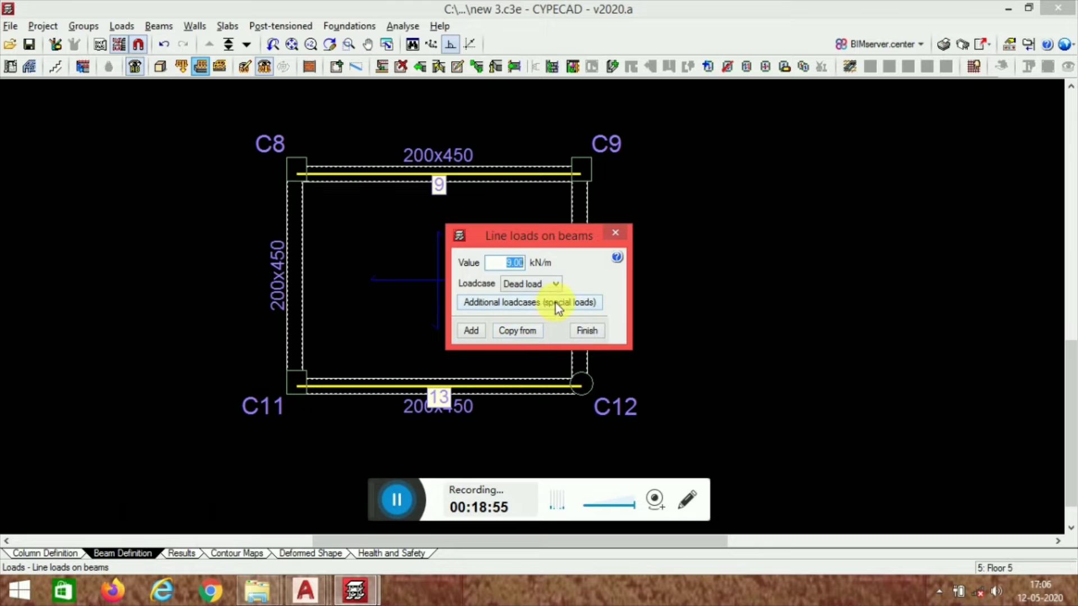
text(30)
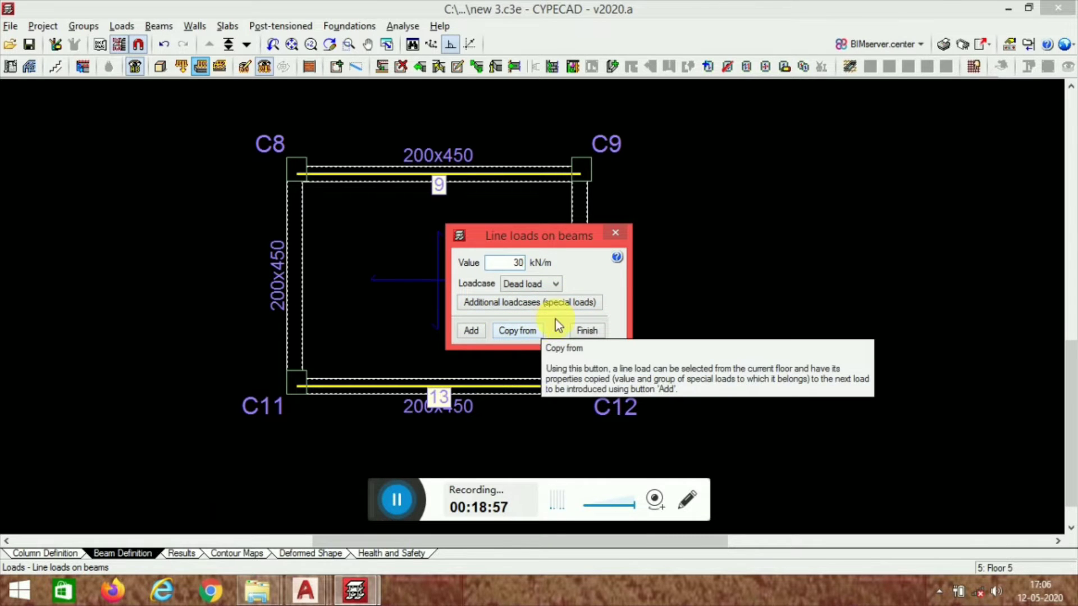
click(478, 333)
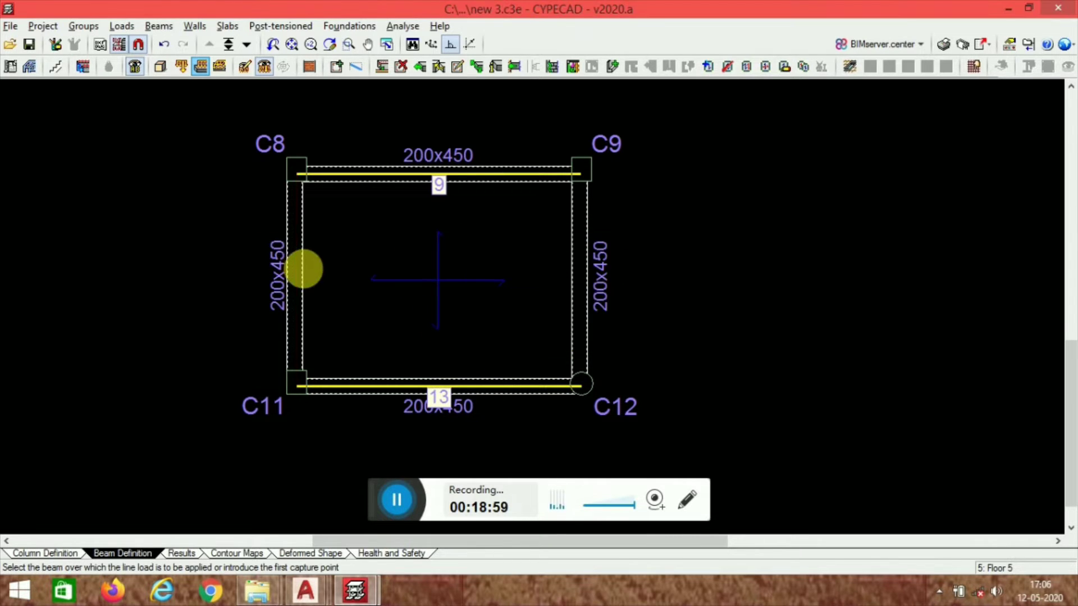
click(280, 281)
click(568, 291)
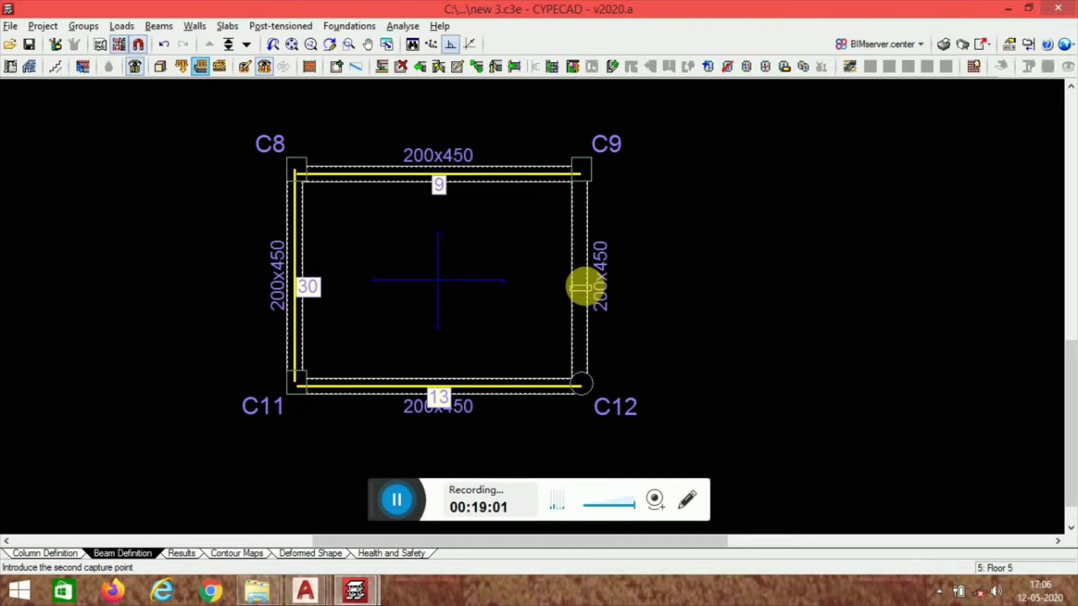
click(583, 287)
scroll(423, 193, down, 3)
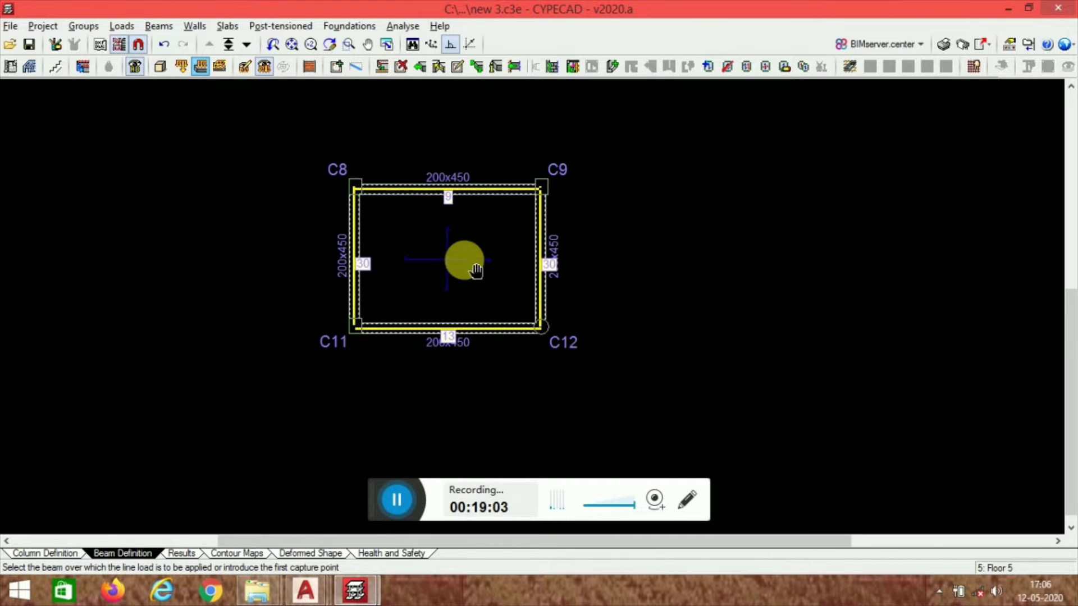
Step: Move down to Floor 4 and close the line load settings
click(247, 44)
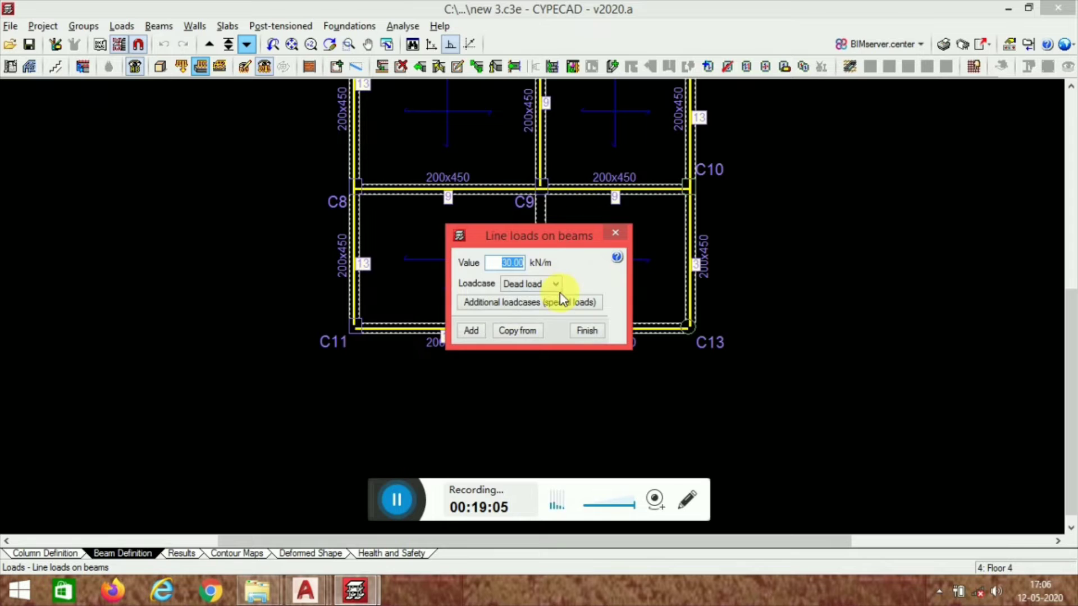
click(621, 234)
middle_drag(613, 160, 548, 298)
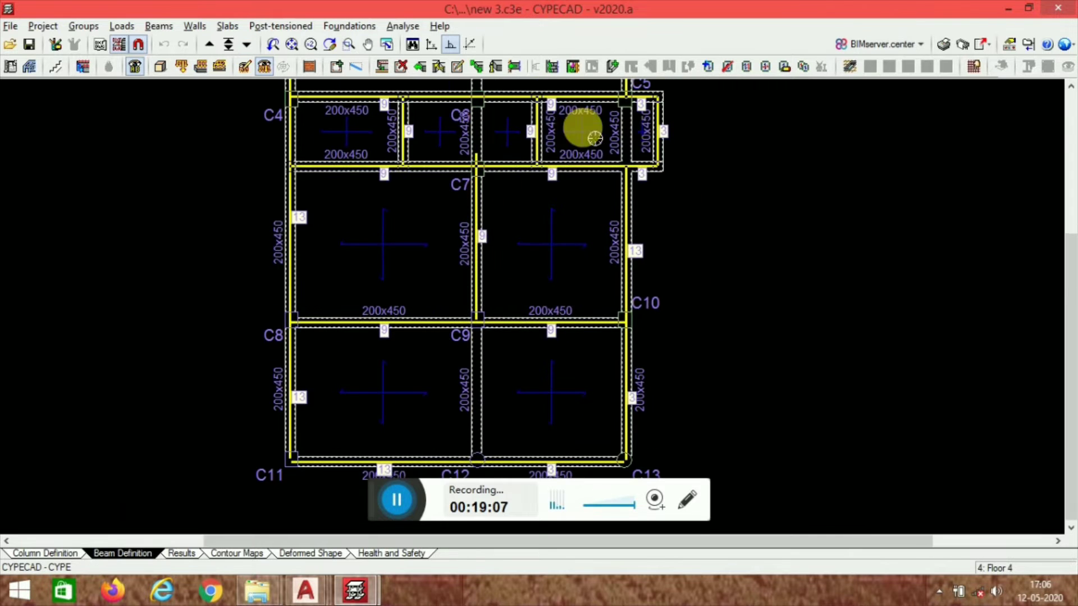
scroll(584, 128, down, 3)
middle_drag(580, 214, 518, 297)
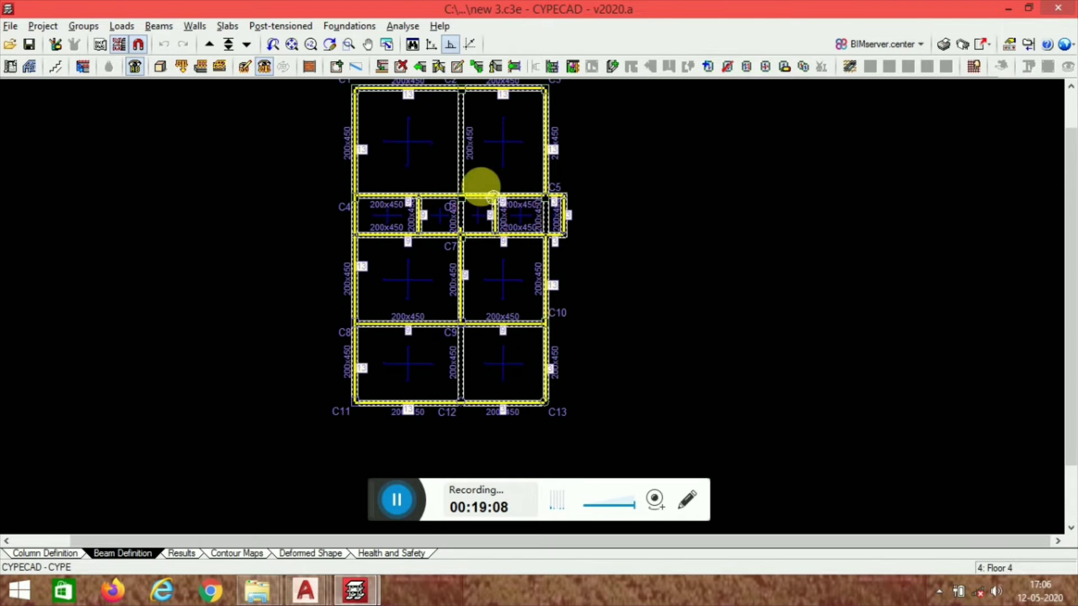
click(134, 27)
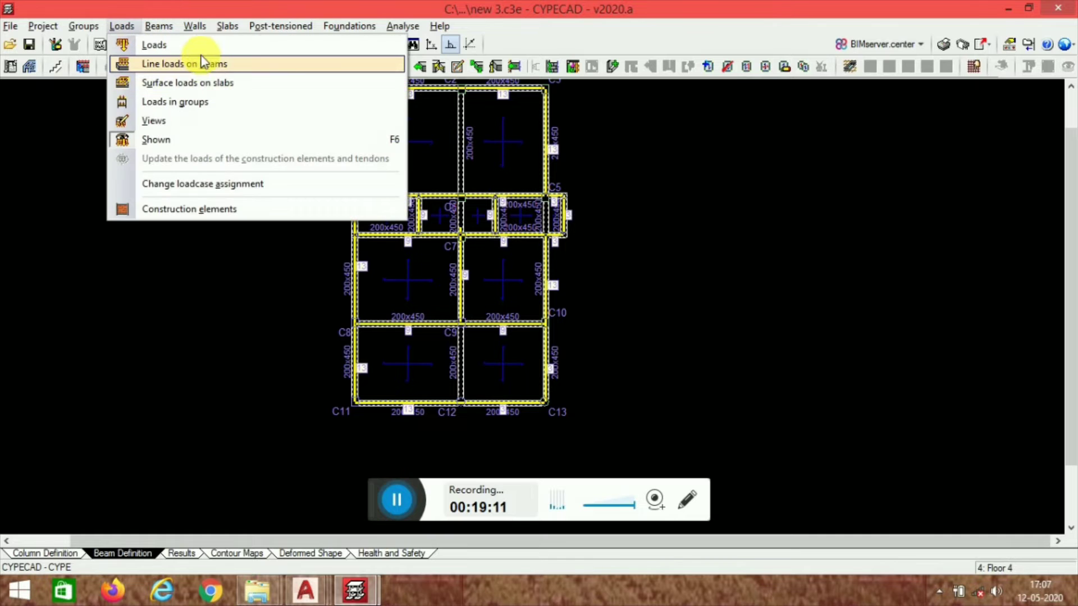
click(208, 64)
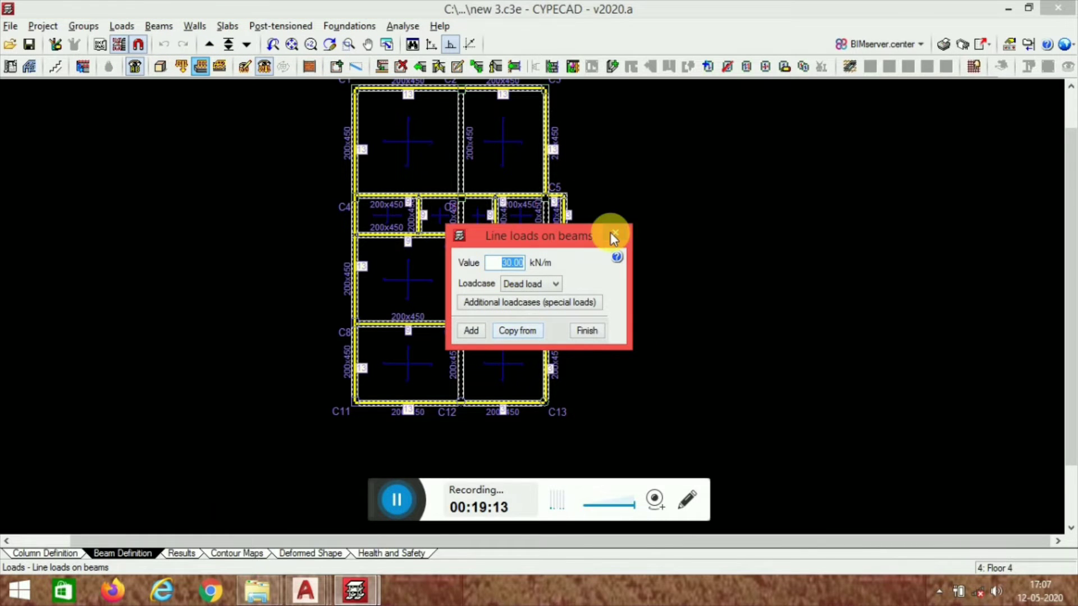
click(614, 234)
Step: Delete all line loads across the whole Floor 4 plan
click(159, 26)
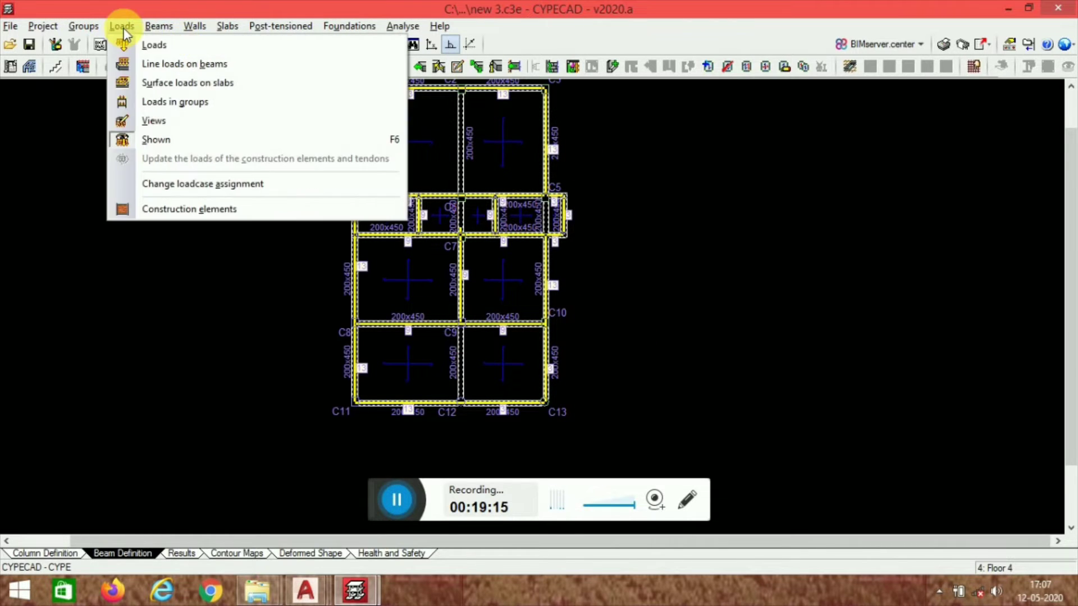
click(169, 44)
click(544, 353)
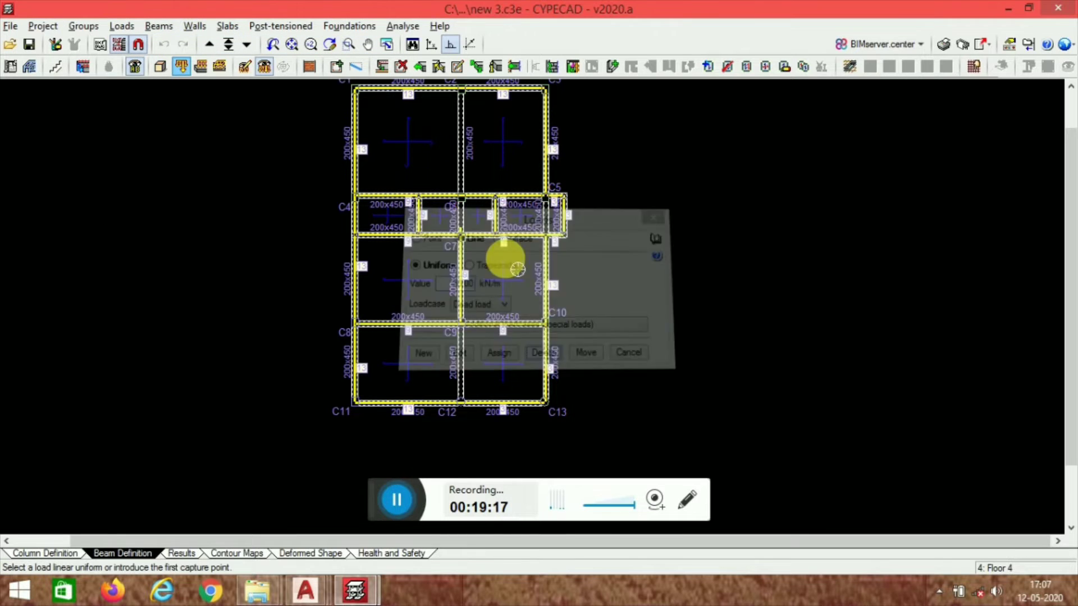
scroll(547, 303, down, 2)
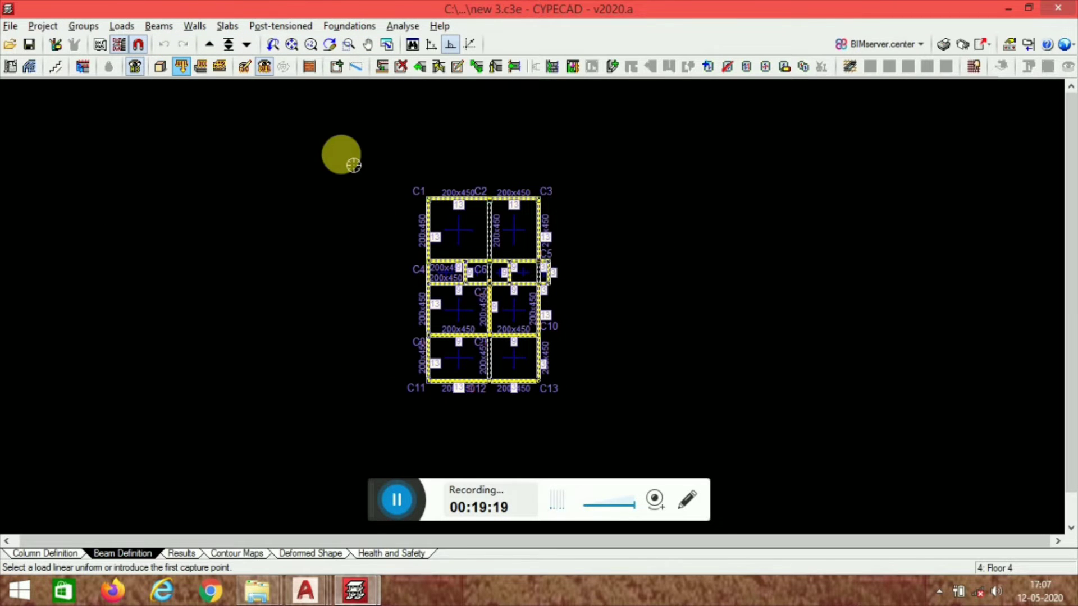
click(339, 157)
click(681, 448)
scroll(445, 284, up, 4)
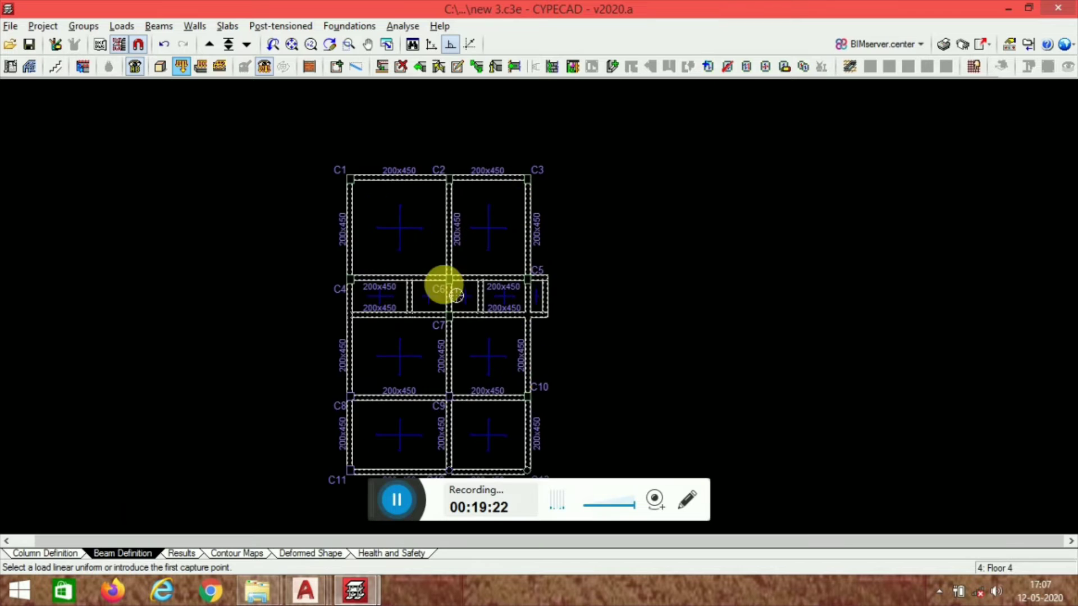
Step: Add a 3 kN/m dead line load to the Floor 4 beams C4–C8, C1–C4, C1–C2, C2–C3 and C3–C5
click(124, 32)
click(155, 64)
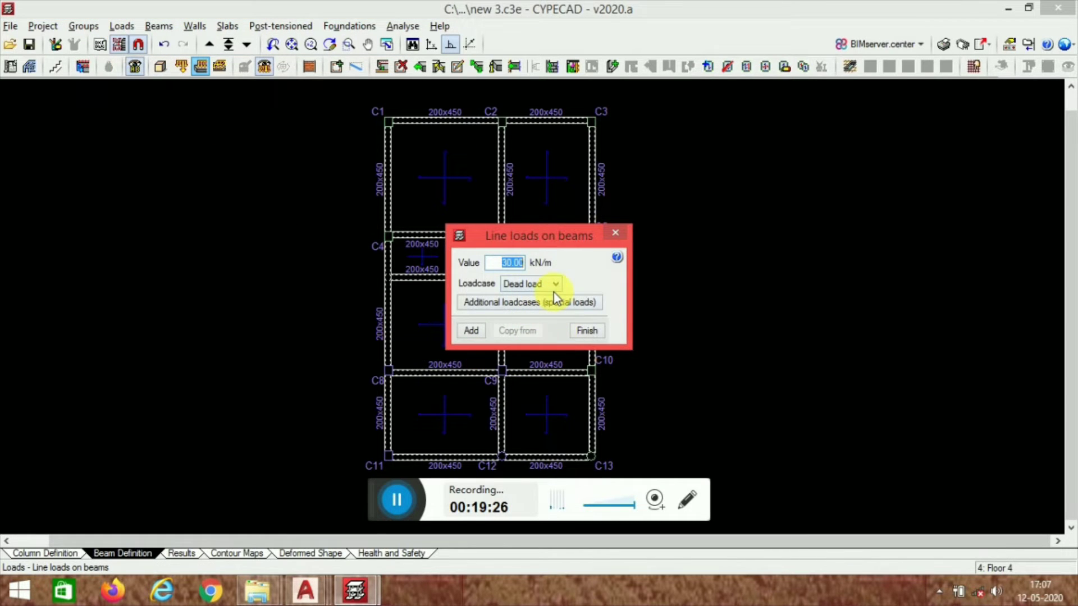
text(5)
click(477, 332)
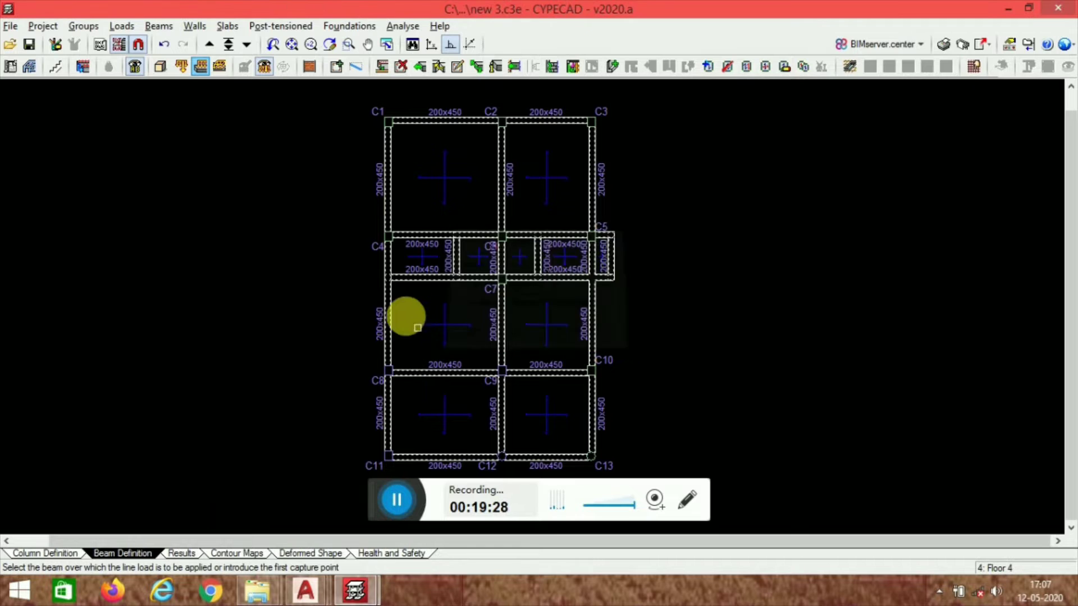
click(390, 340)
click(389, 185)
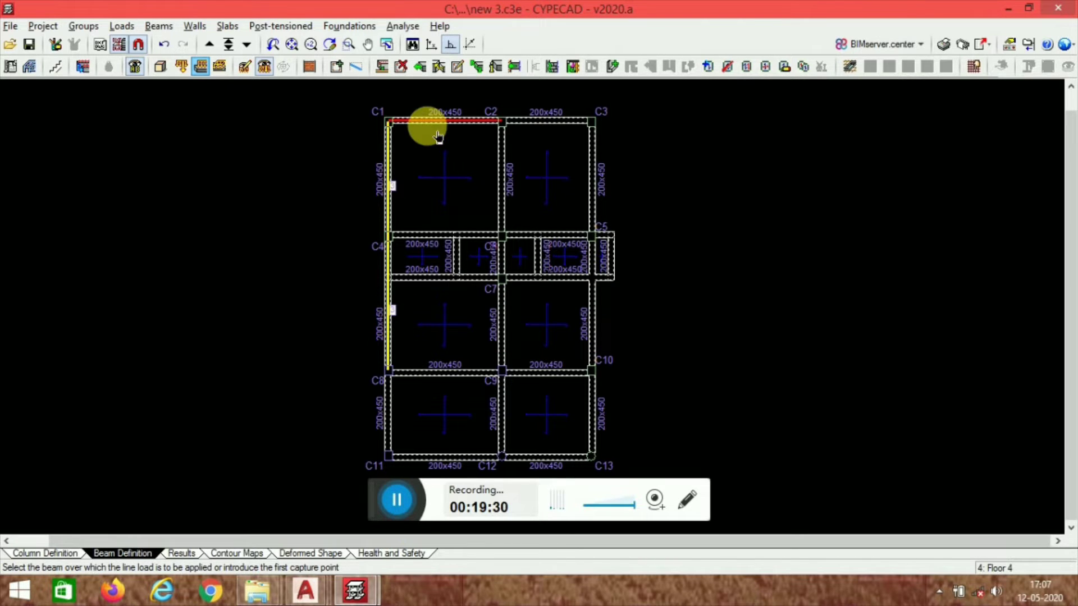
click(437, 121)
click(568, 121)
click(593, 192)
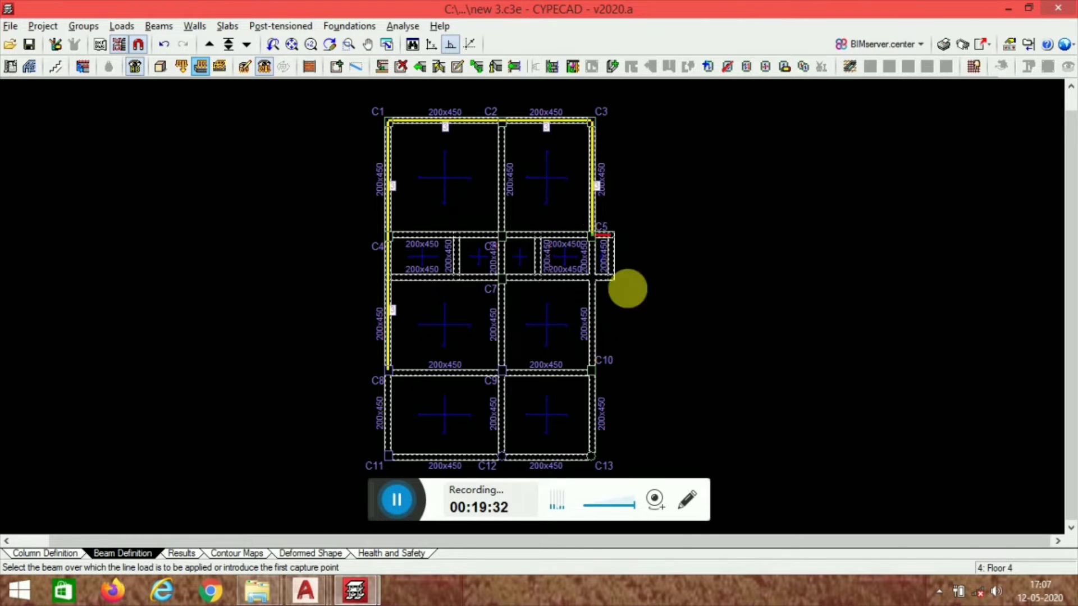
Step: Apply the same line load to the Floor 4 edge beams from C5 through C10 to C13 and to C12–C13
click(591, 266)
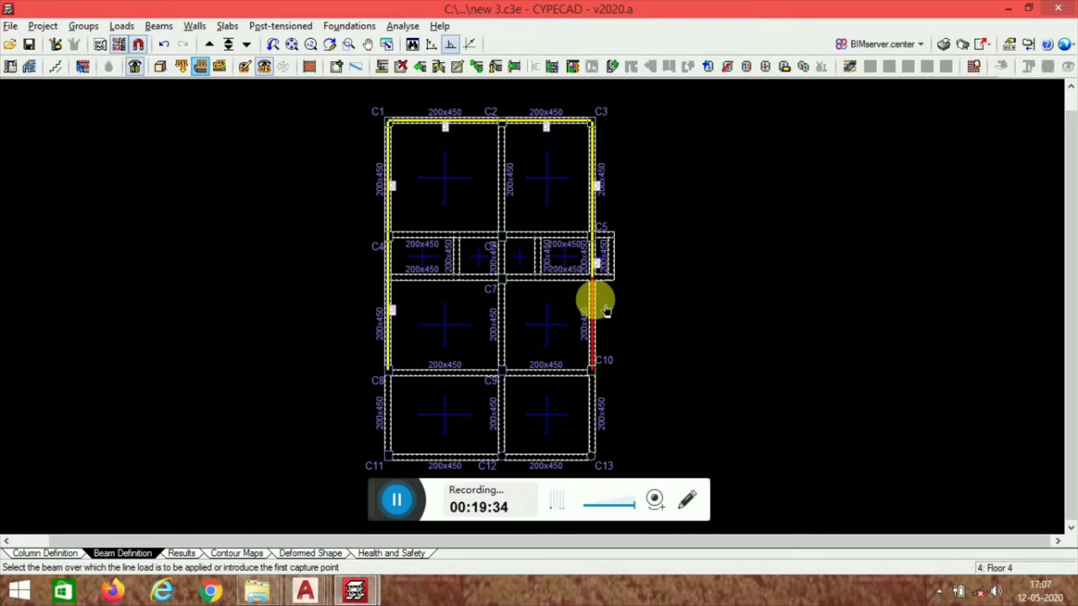
click(593, 314)
middle_drag(629, 399, 602, 294)
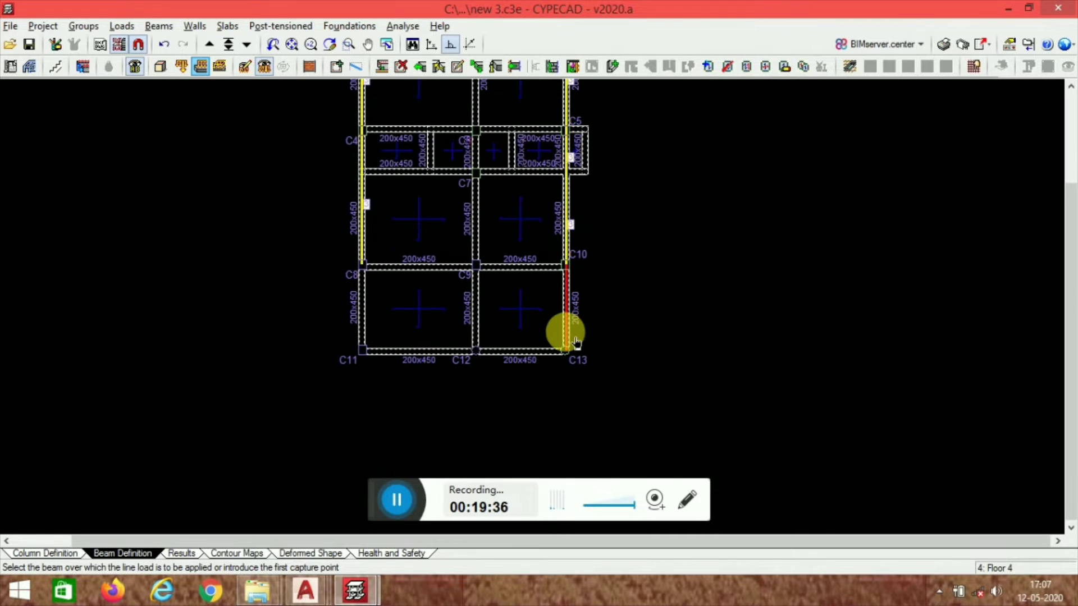
click(547, 362)
scroll(515, 295, up, 1)
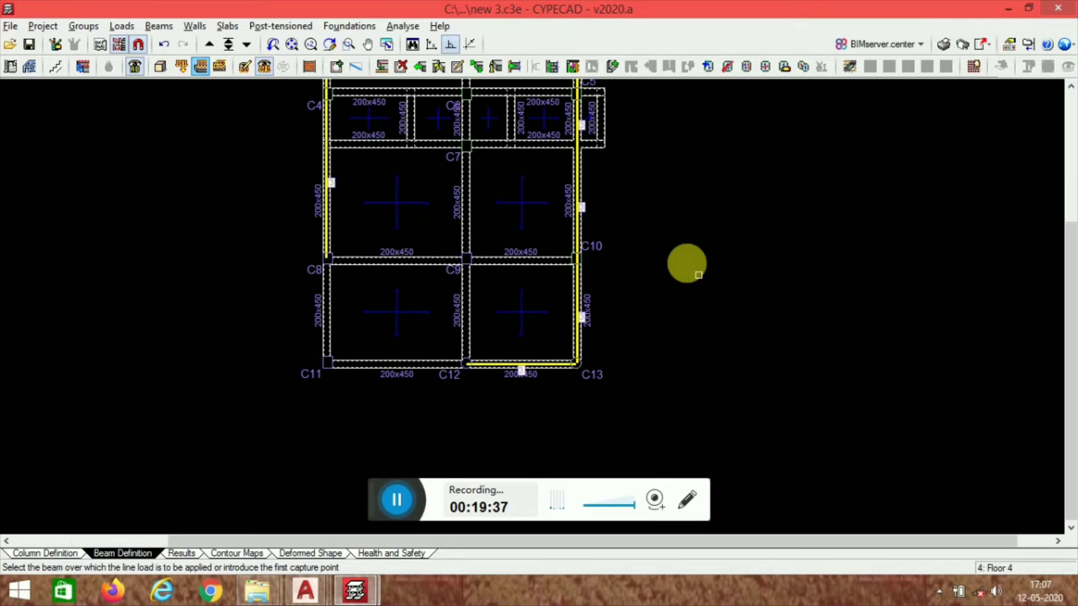
Step: Add a 9 kN/m dead line load to the Floor 4 beams C11–C12 and C8–C9
right_click(745, 225)
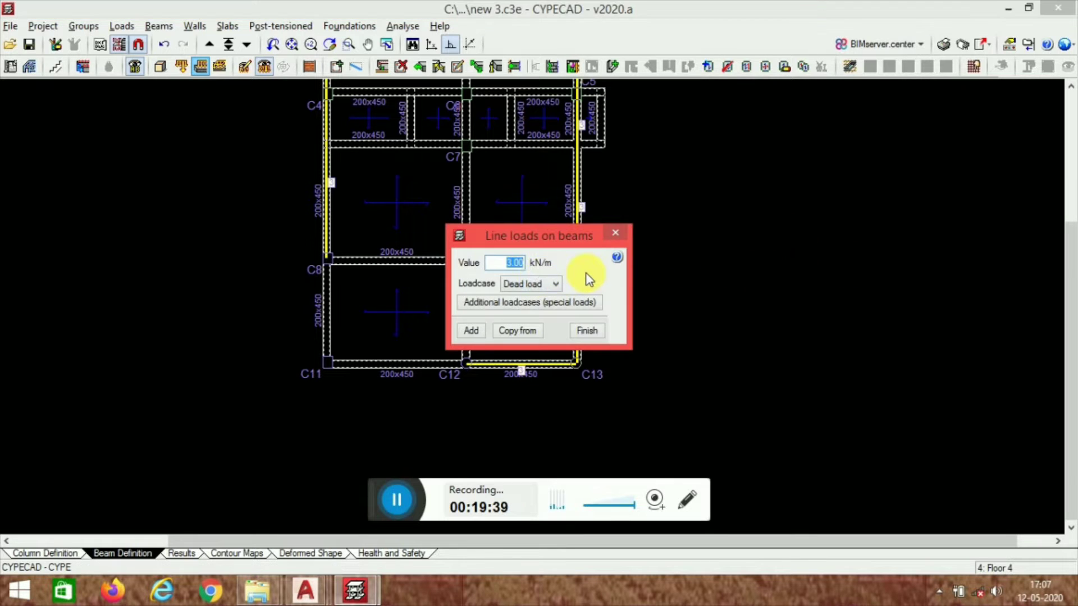
text(5)
click(469, 330)
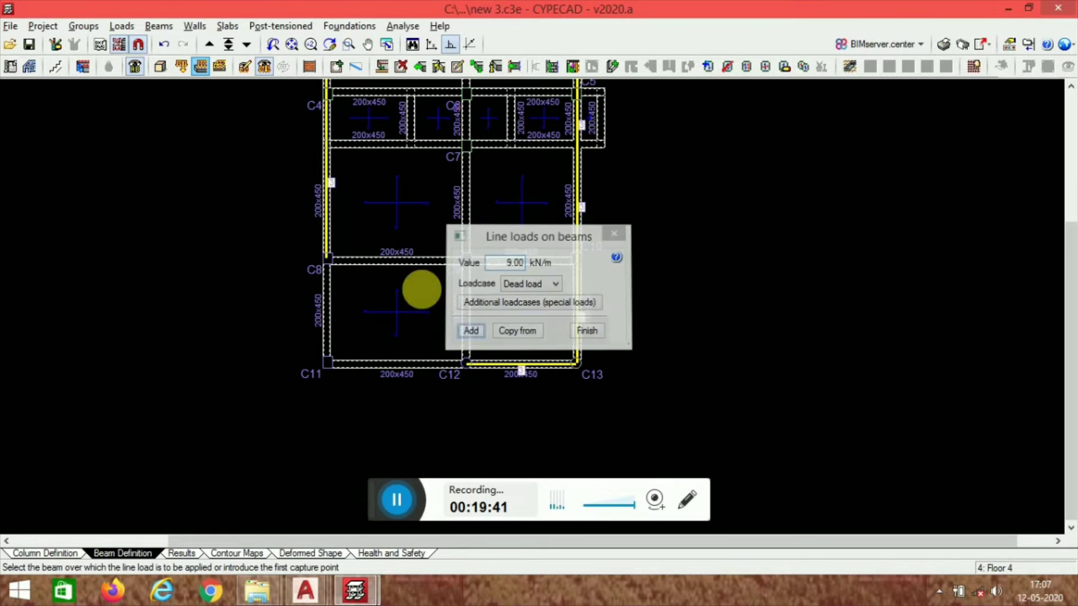
click(385, 365)
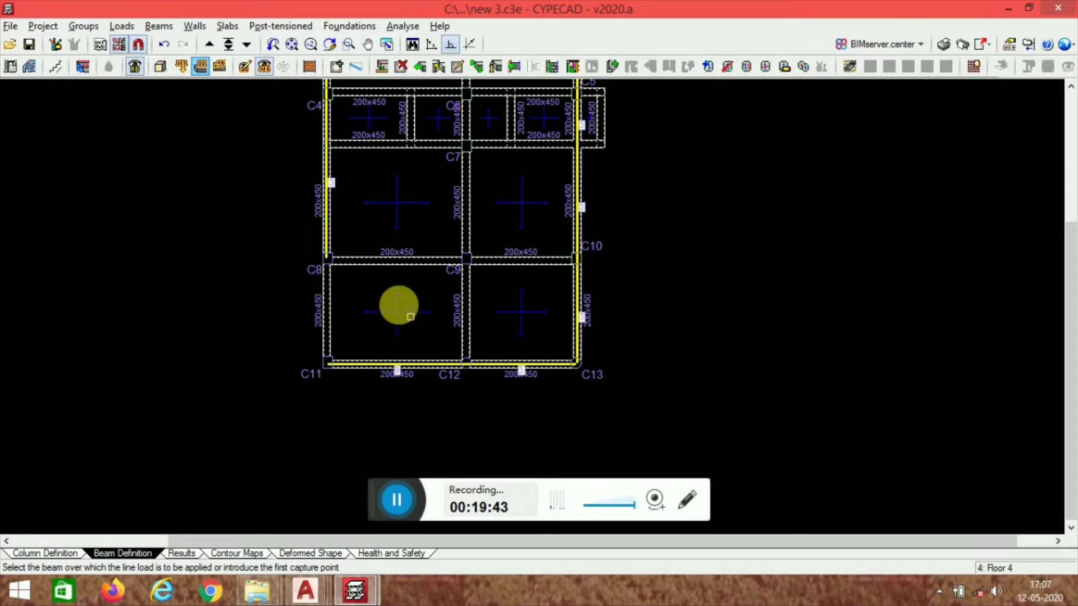
click(430, 273)
right_click(381, 298)
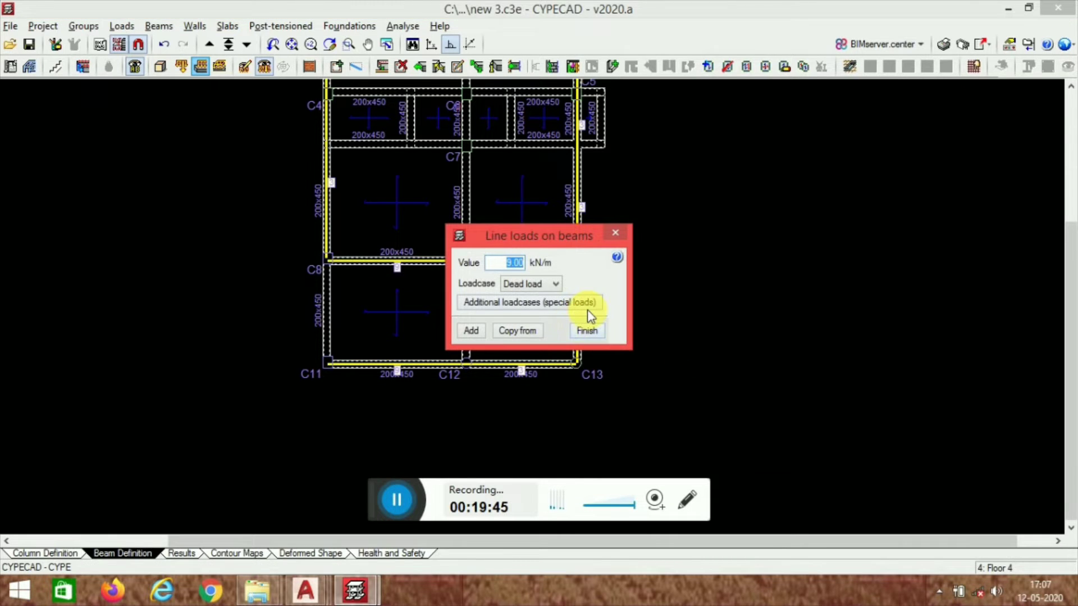
Step: Add a 30 kN/m dead line load to the Floor 4 beams C8–C11 and C9–C12
text(30)
click(475, 332)
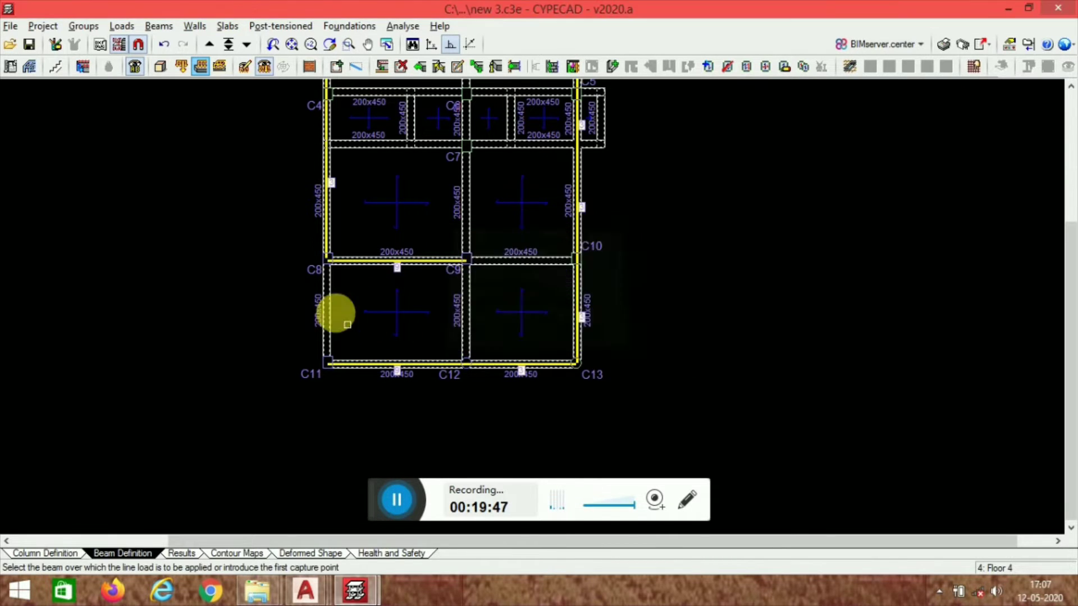
click(348, 325)
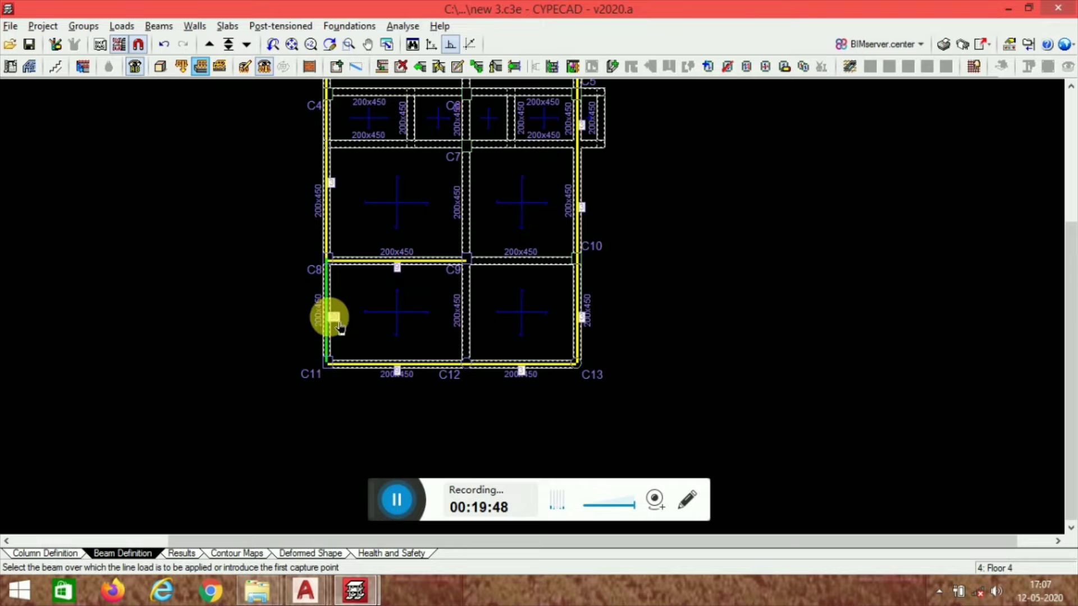
click(477, 336)
scroll(650, 236, down, 4)
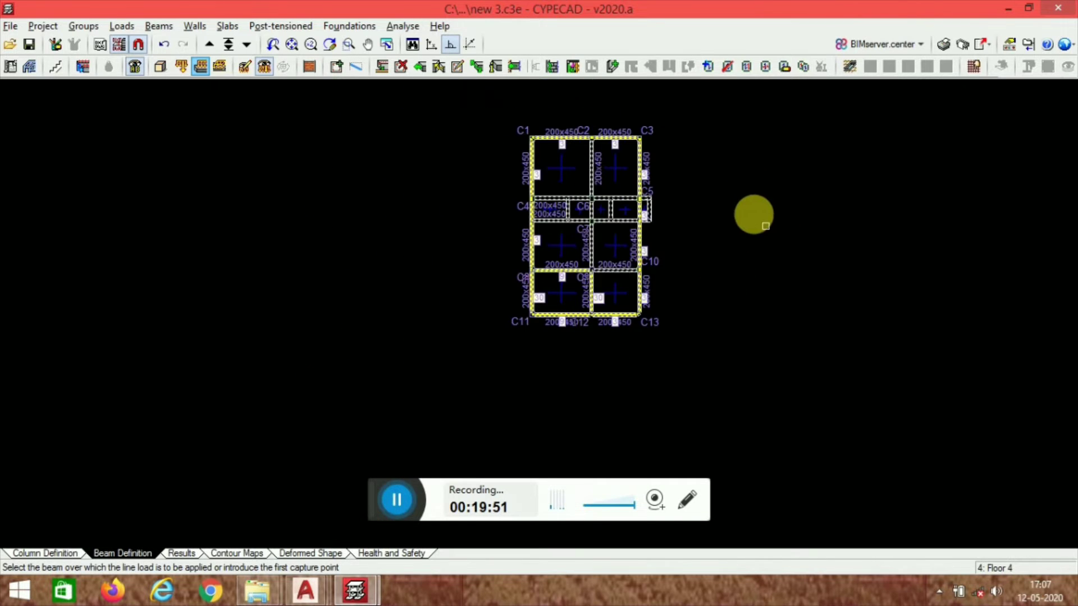
middle_drag(765, 226, 746, 246)
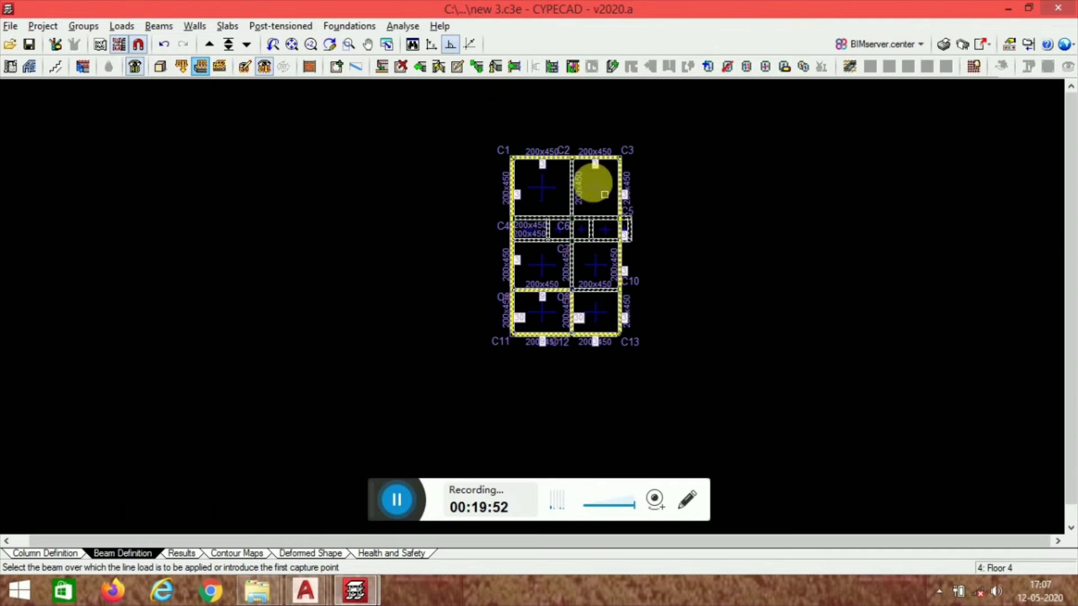
Step: Go down to Floor 3 and add a 30 kN/m dead line load to beam C9–C12
click(247, 47)
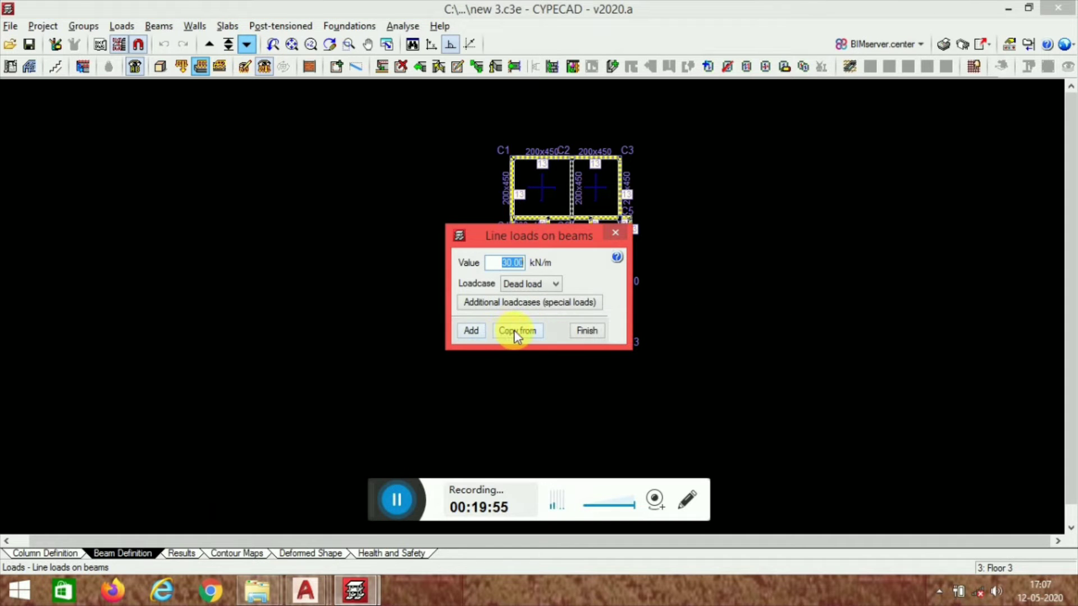
click(473, 330)
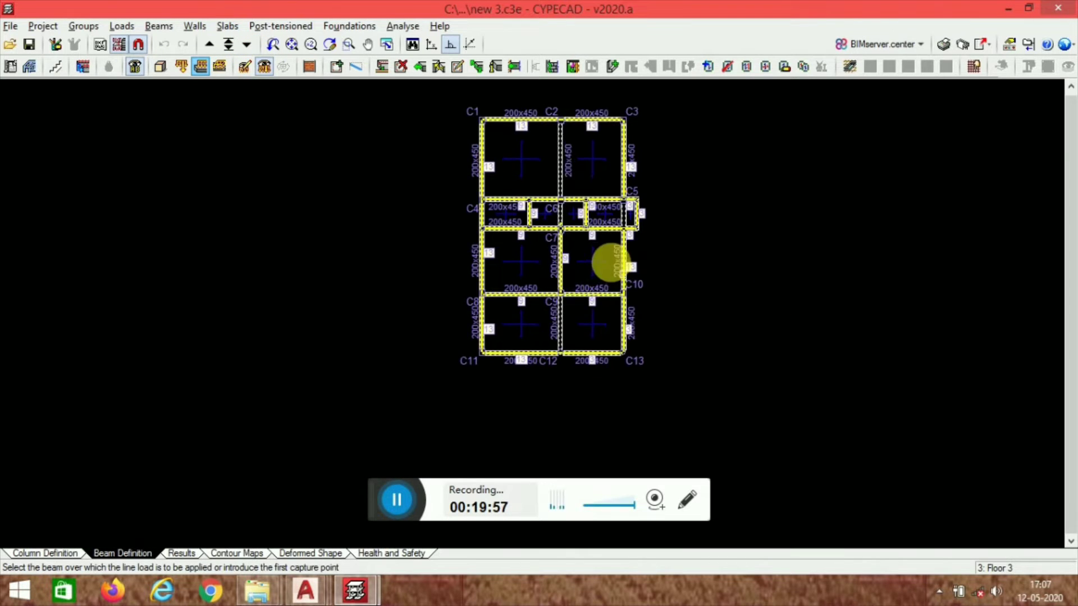
scroll(609, 264, up, 2)
scroll(561, 340, up, 2)
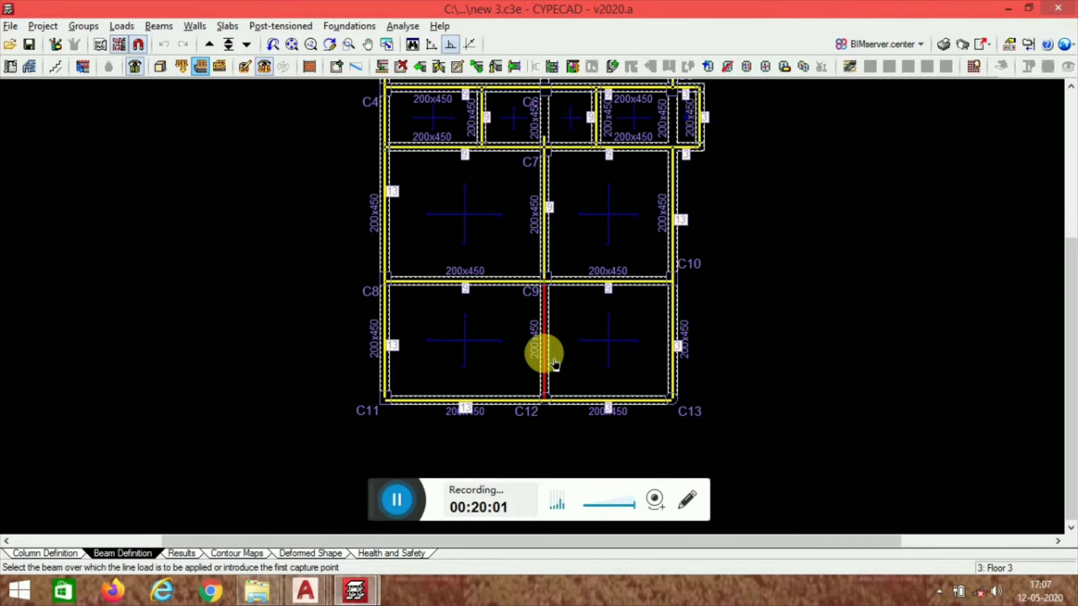
click(554, 364)
scroll(544, 344, up, 1)
scroll(393, 337, up, 2)
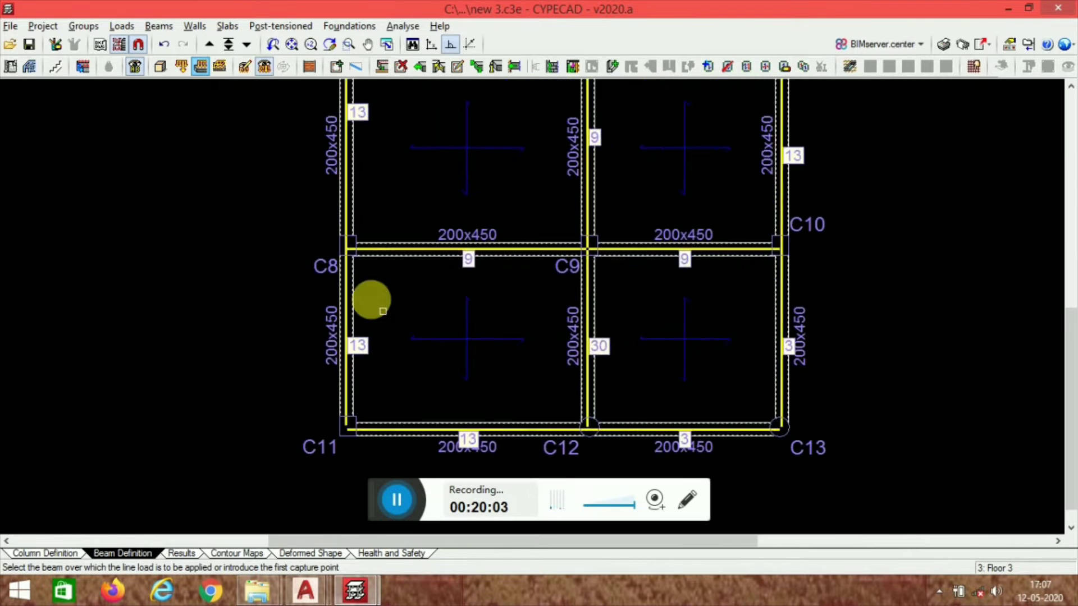
Step: Delete the line load on the Floor 3 beam C8–C11 and add a 30 kN/m dead line load in its place
click(120, 26)
click(227, 45)
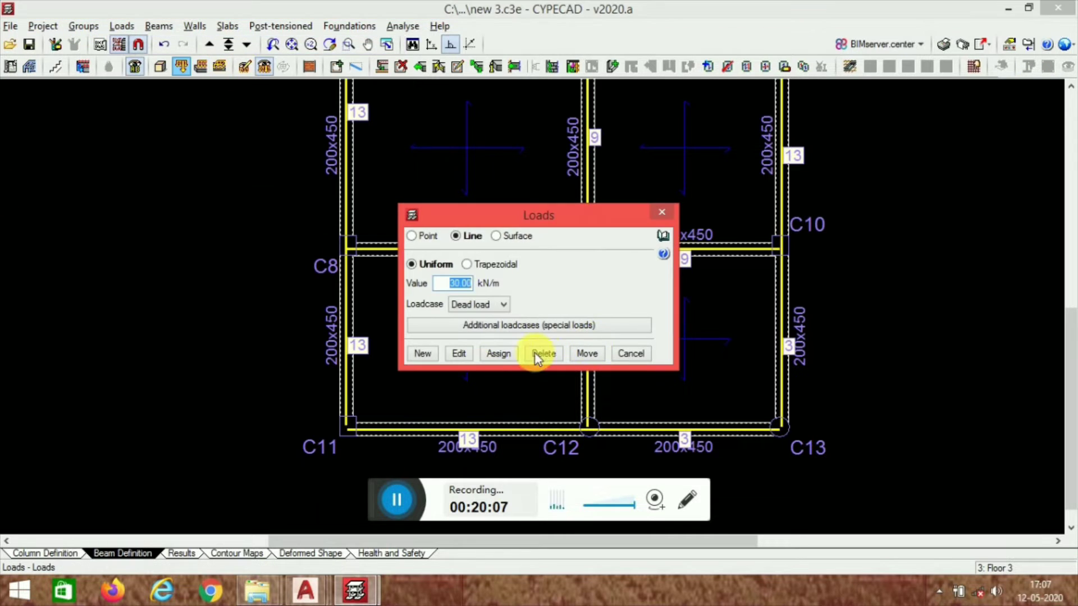
click(542, 354)
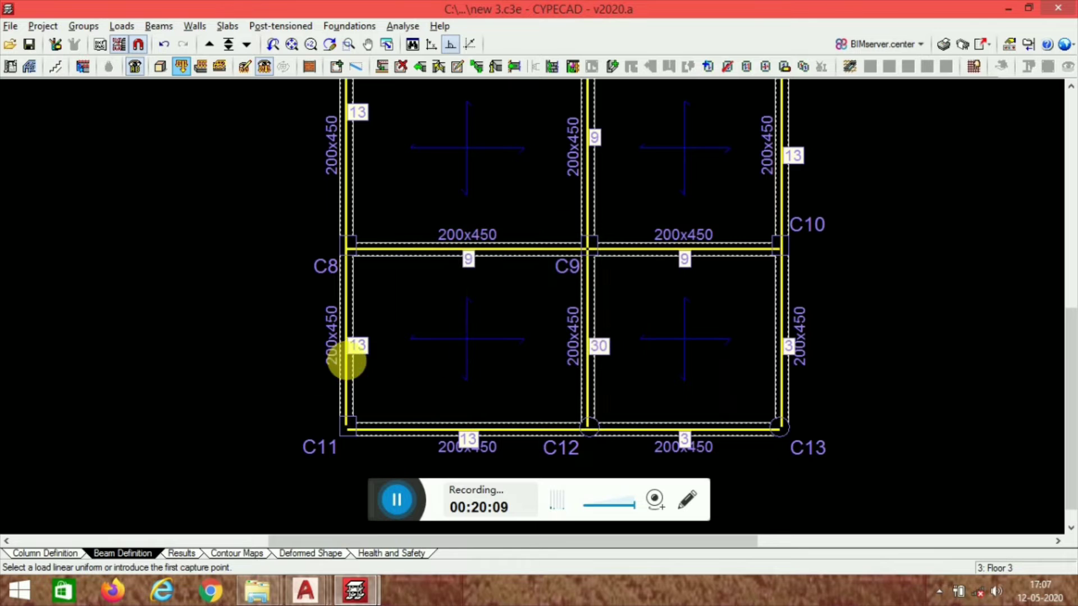
click(121, 26)
click(152, 63)
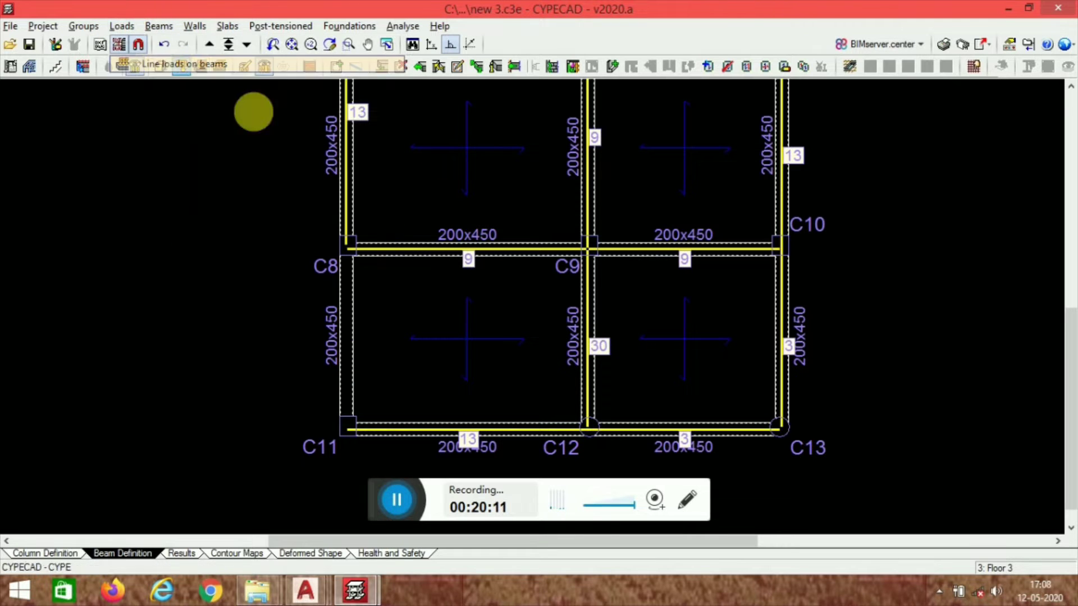
click(472, 331)
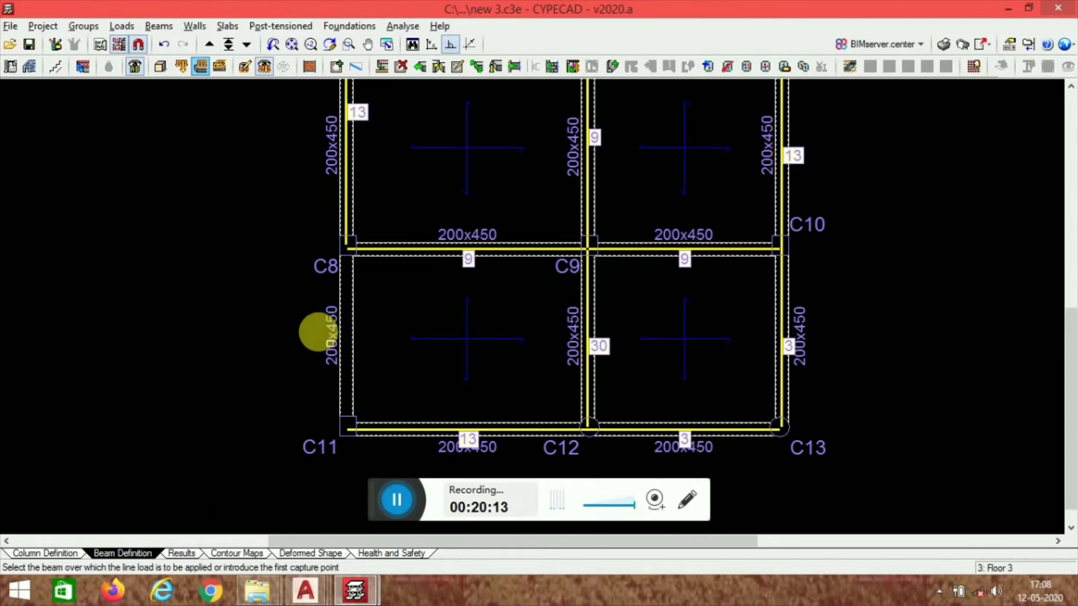
click(353, 341)
Step: Go down to Floor 2 and add a 30 kN/m dead line load to beam C9–C12
click(246, 45)
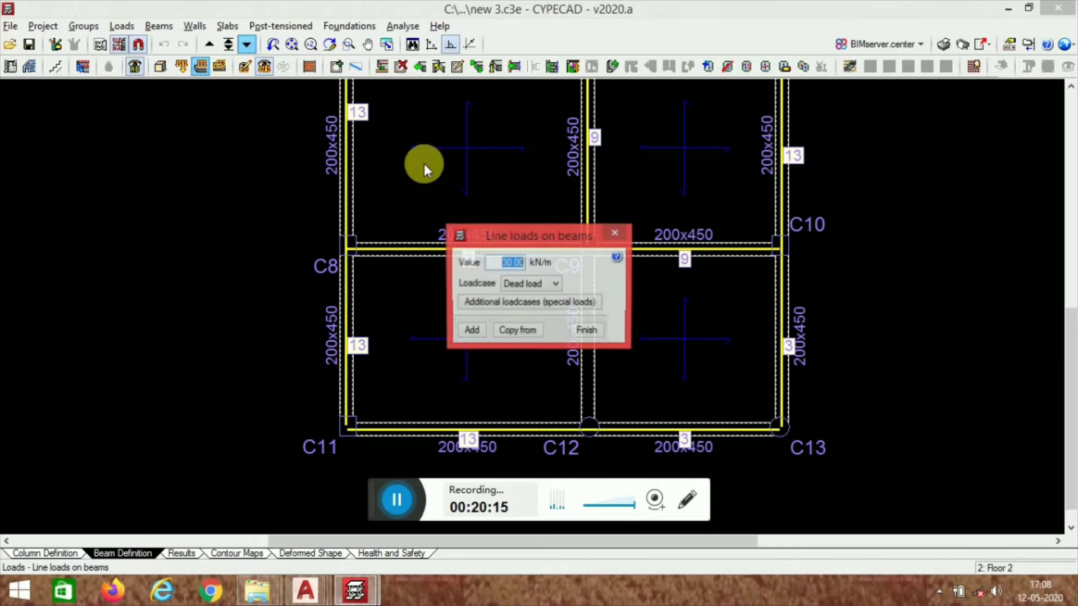
click(476, 330)
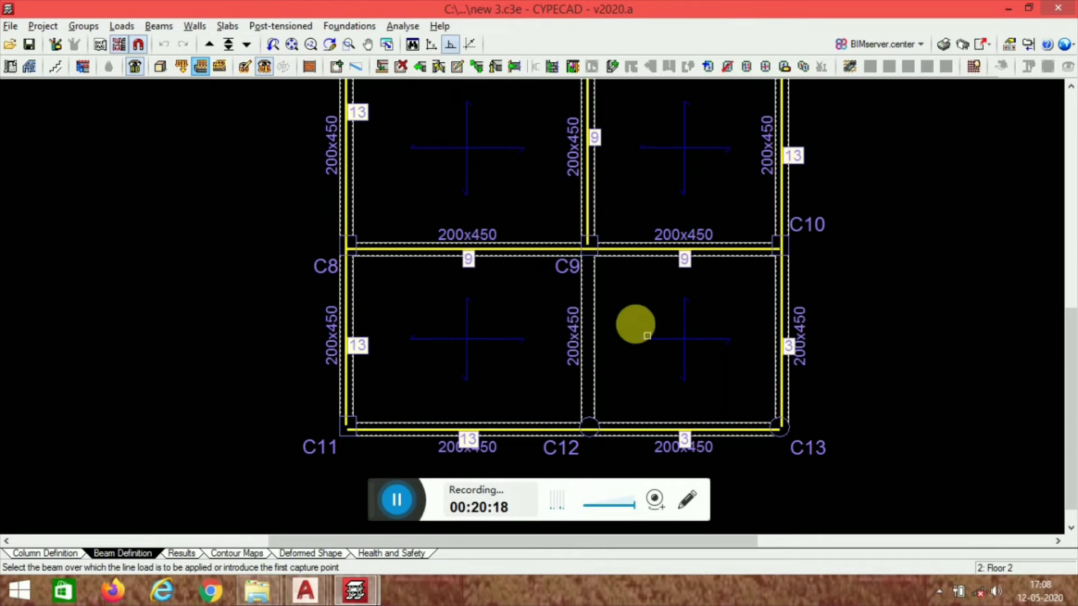
click(604, 349)
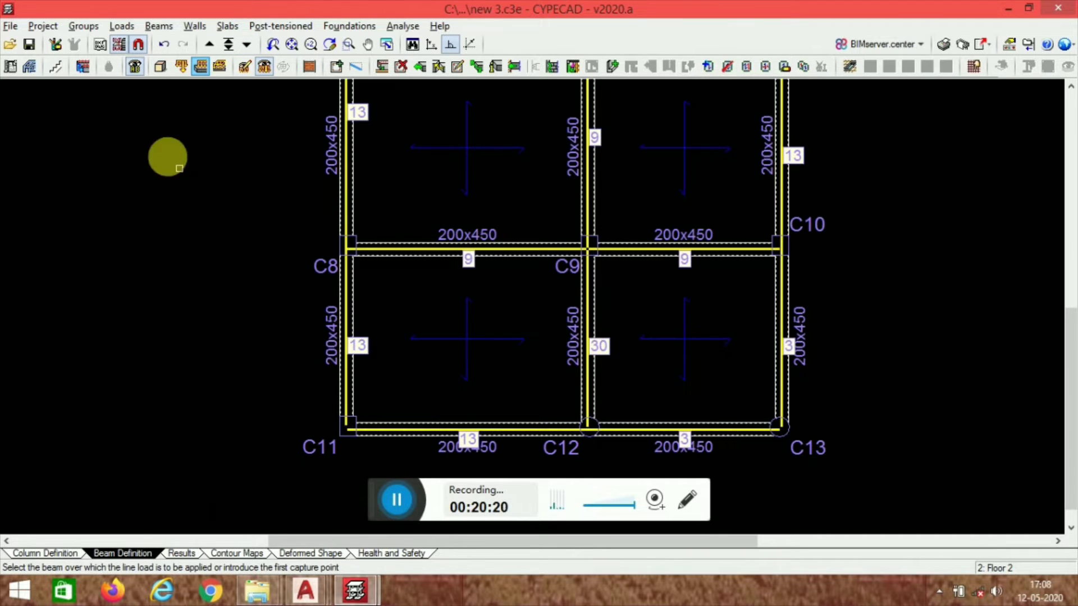
click(123, 26)
click(152, 62)
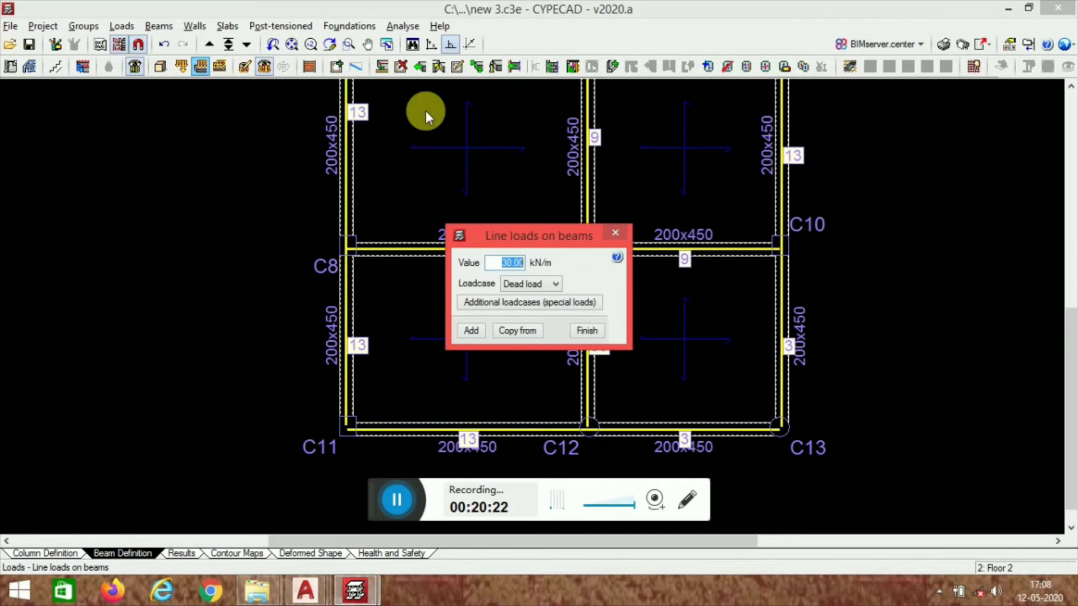
click(615, 233)
Step: Replace the line load on the Floor 2 beam C8–C11 with a 30 kN/m dead line load
click(121, 26)
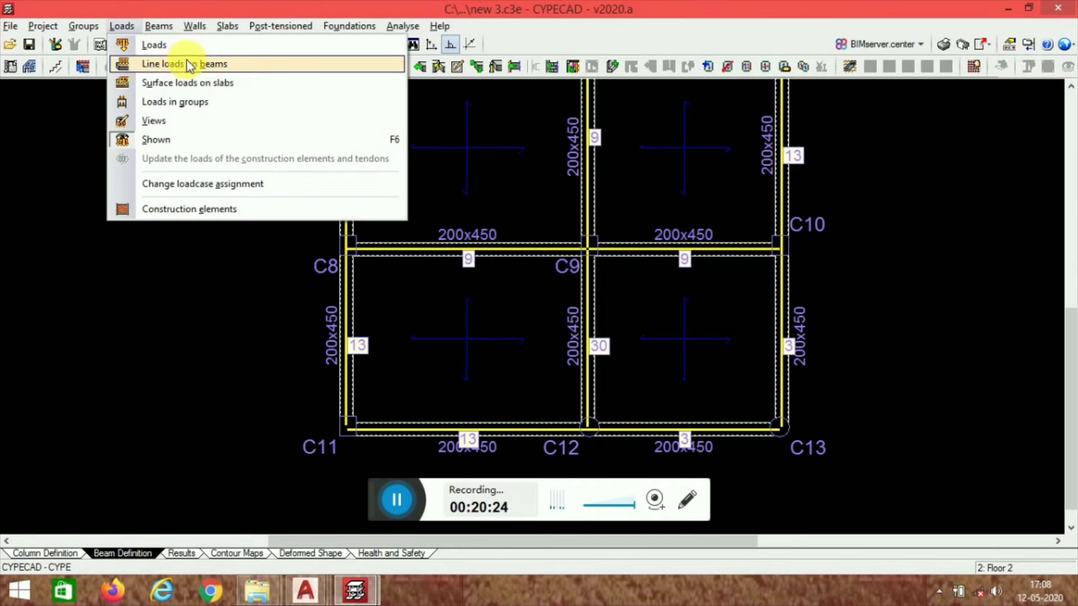
click(188, 46)
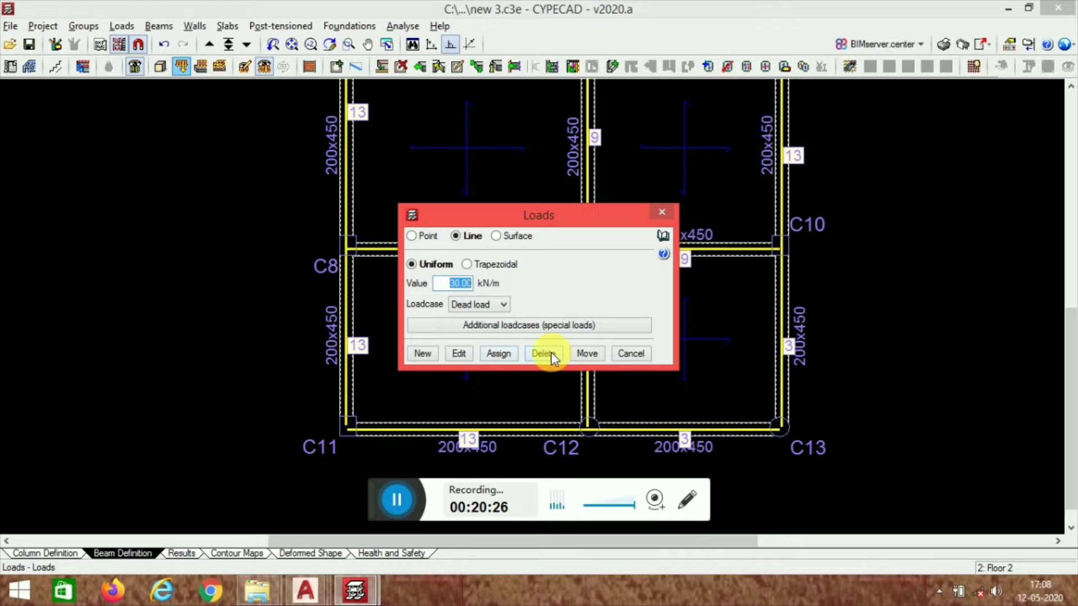
click(545, 353)
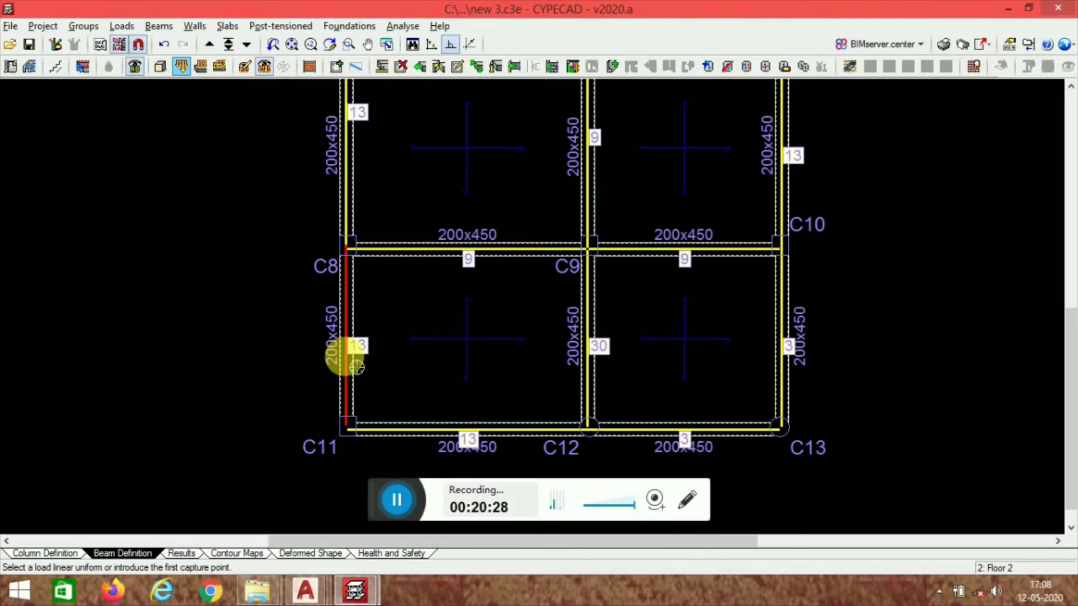
click(356, 367)
click(115, 25)
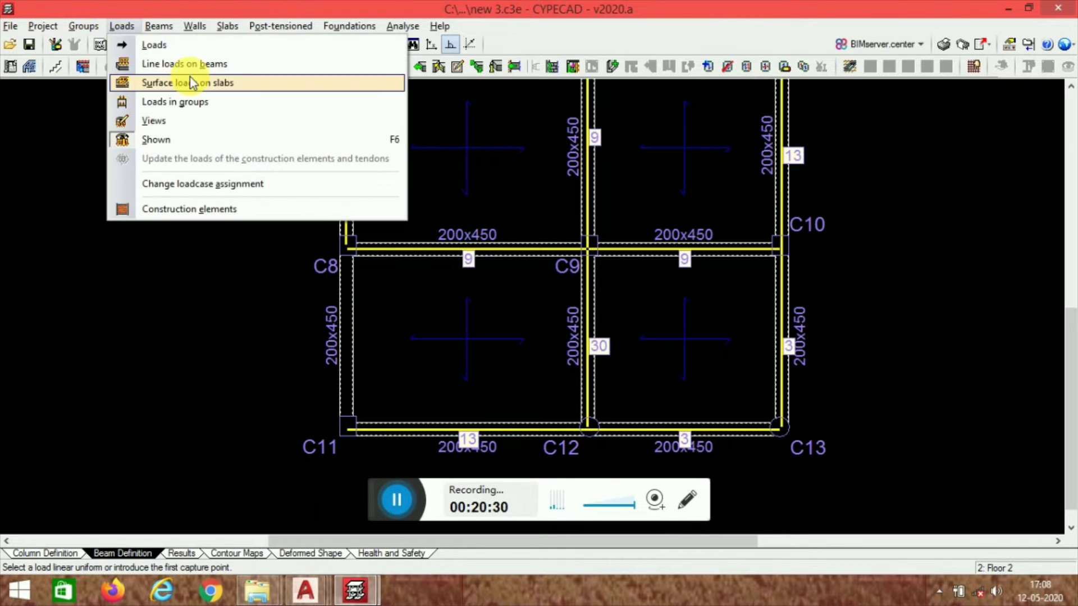
click(204, 64)
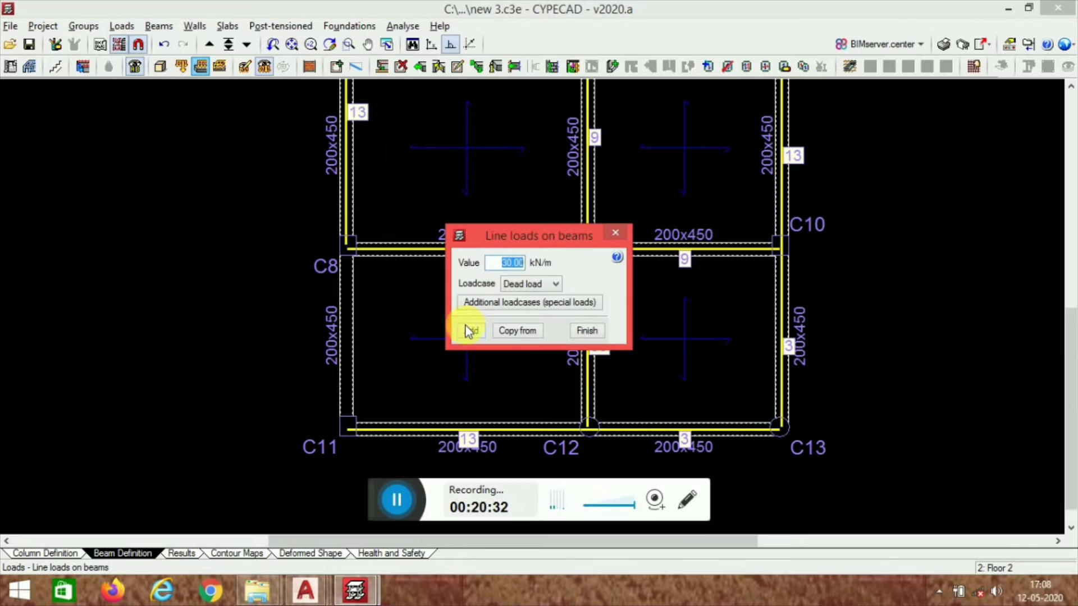
click(470, 331)
click(352, 342)
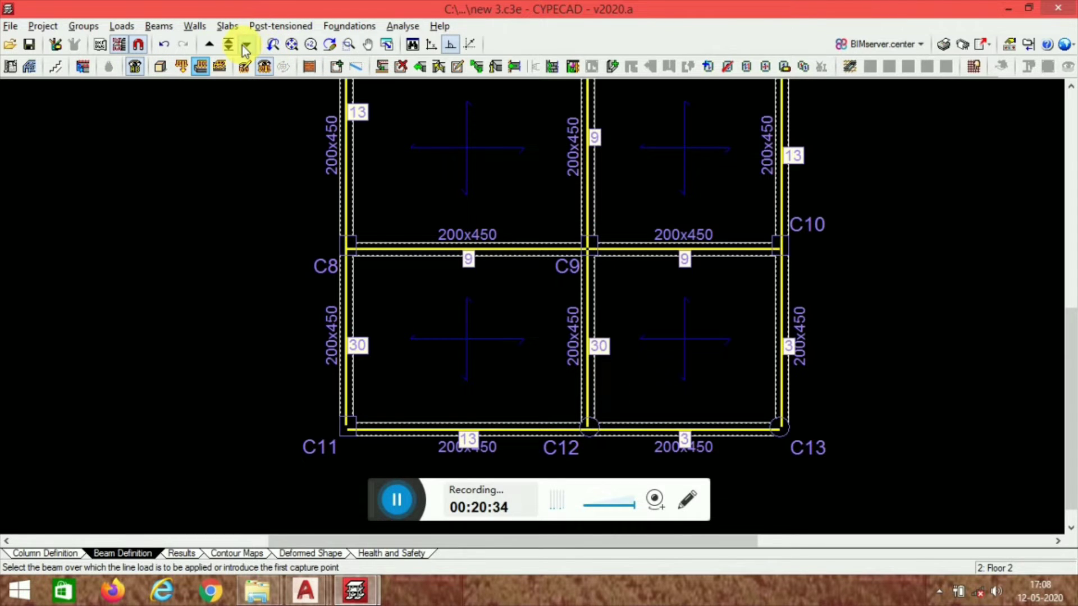
Step: Go down to Floor 1 and add a 30 kN/m dead line load to beam C9–C12
click(245, 45)
click(472, 330)
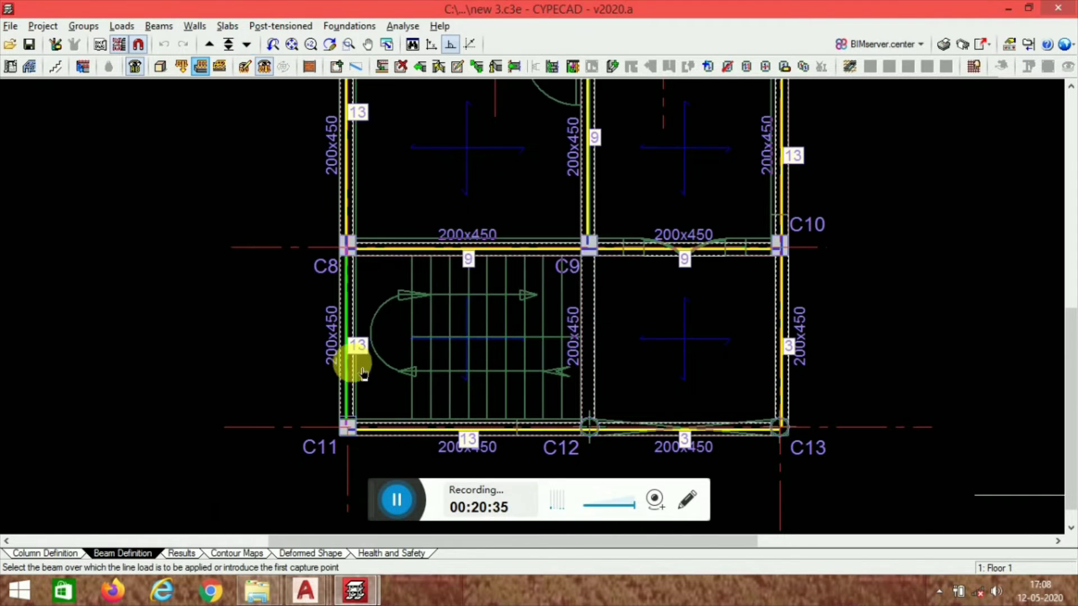
click(601, 378)
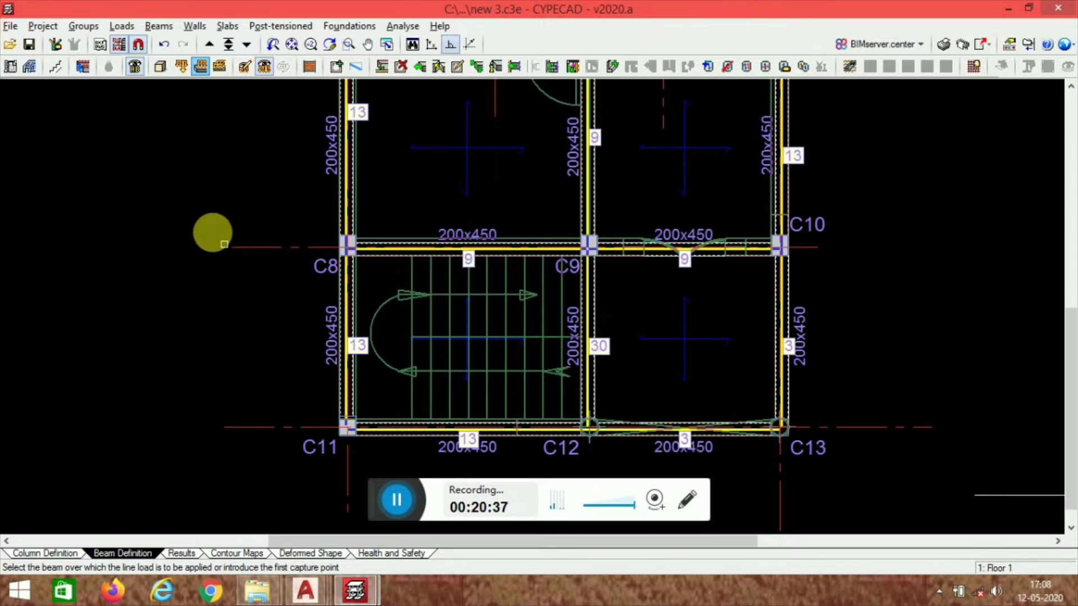
Step: Delete the line load on the Floor 1 beam C8–C11 and move down to the Foundations level
click(121, 26)
click(152, 45)
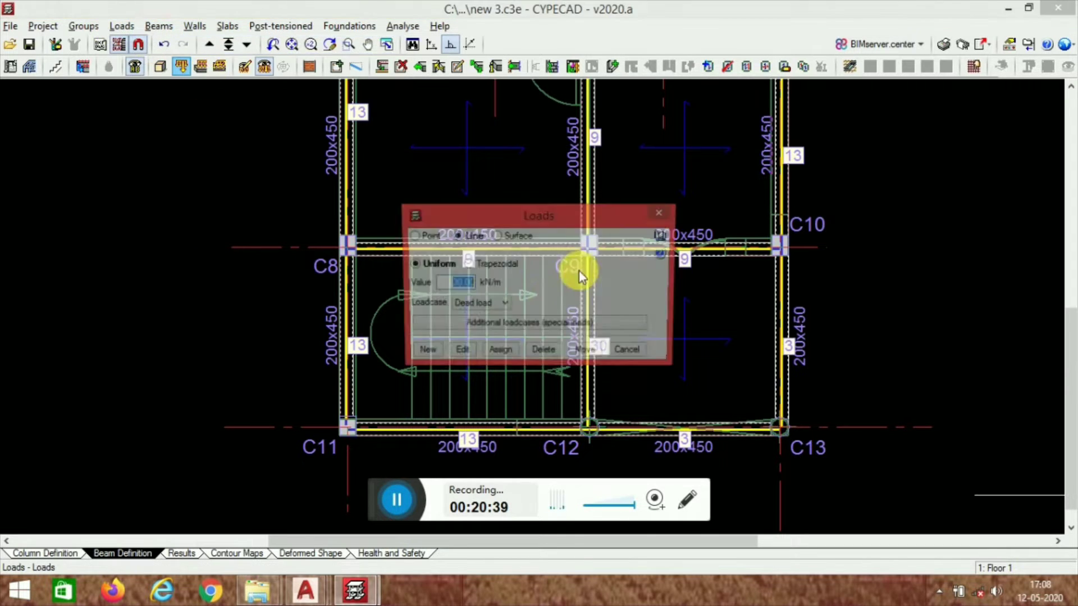
click(557, 356)
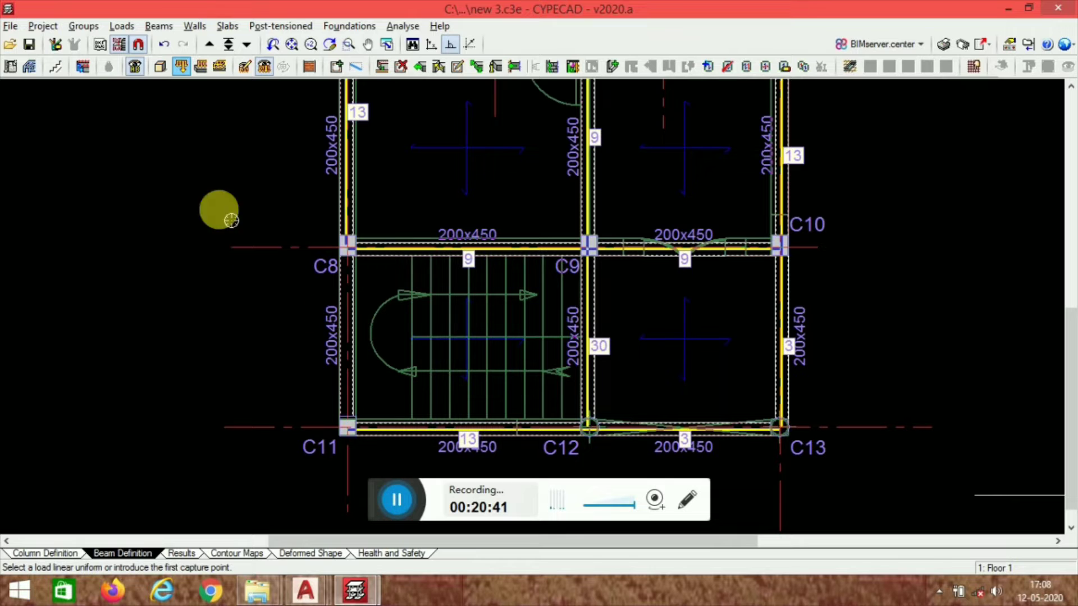
click(247, 45)
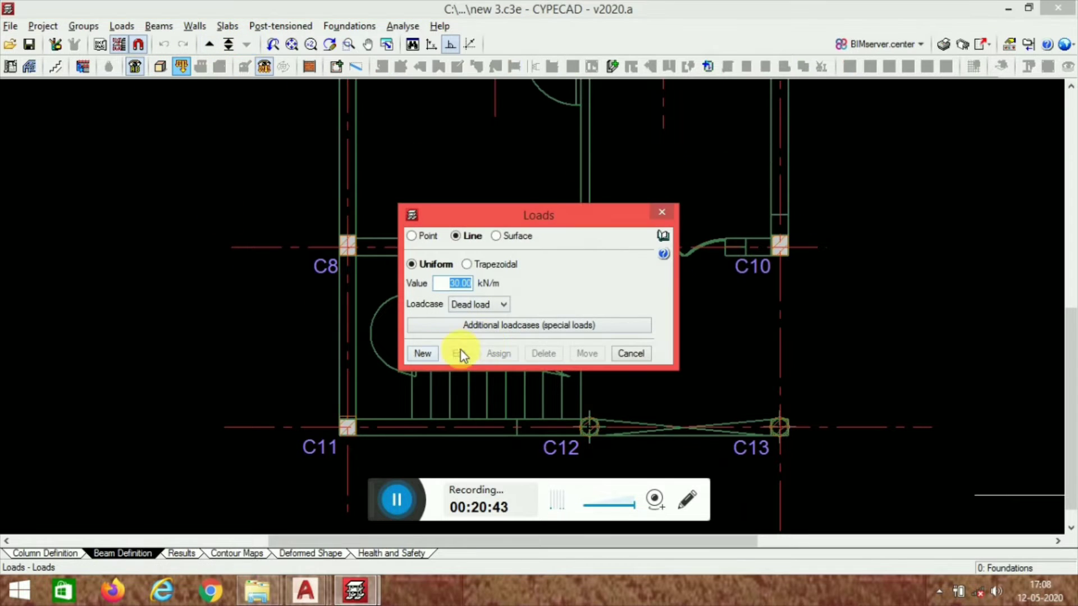
click(662, 212)
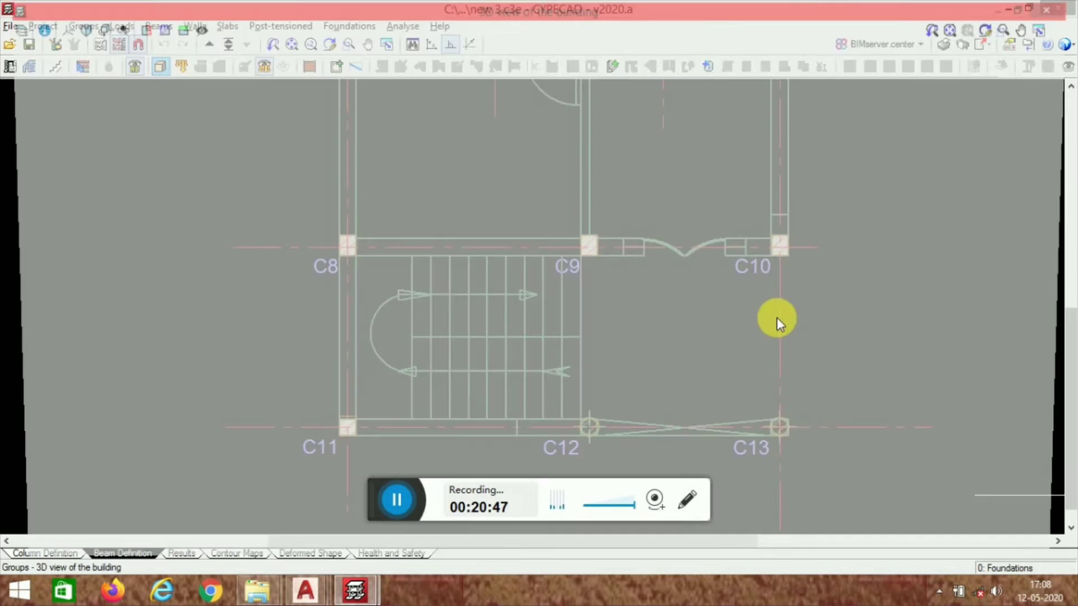
Step: Examine the lowest floors' beams and columns in the 3D view of the building, and return to the plan
scroll(598, 218, down, 2)
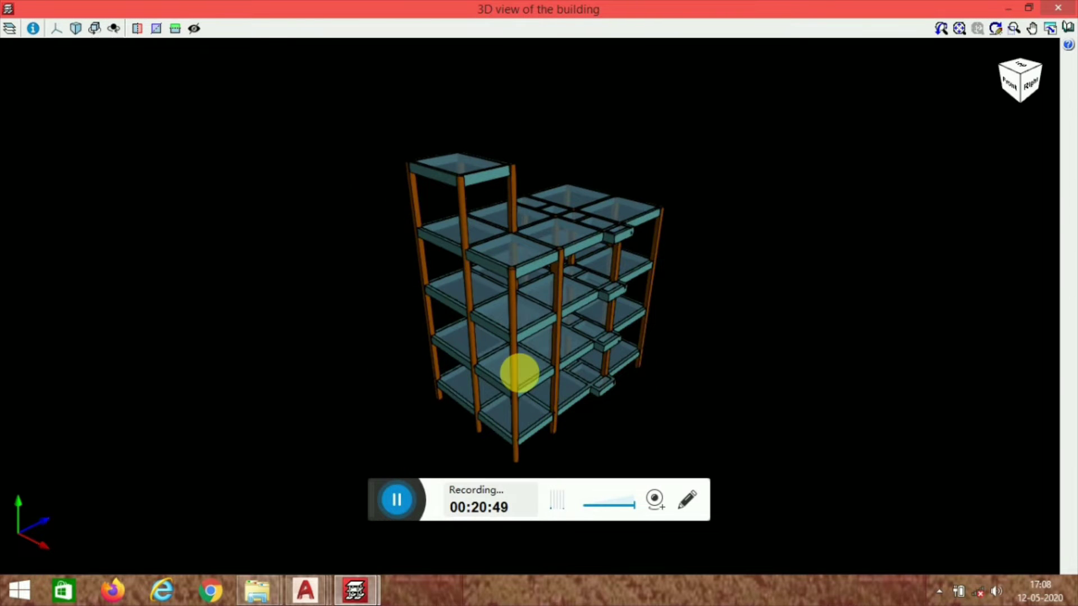
scroll(609, 414, up, 5)
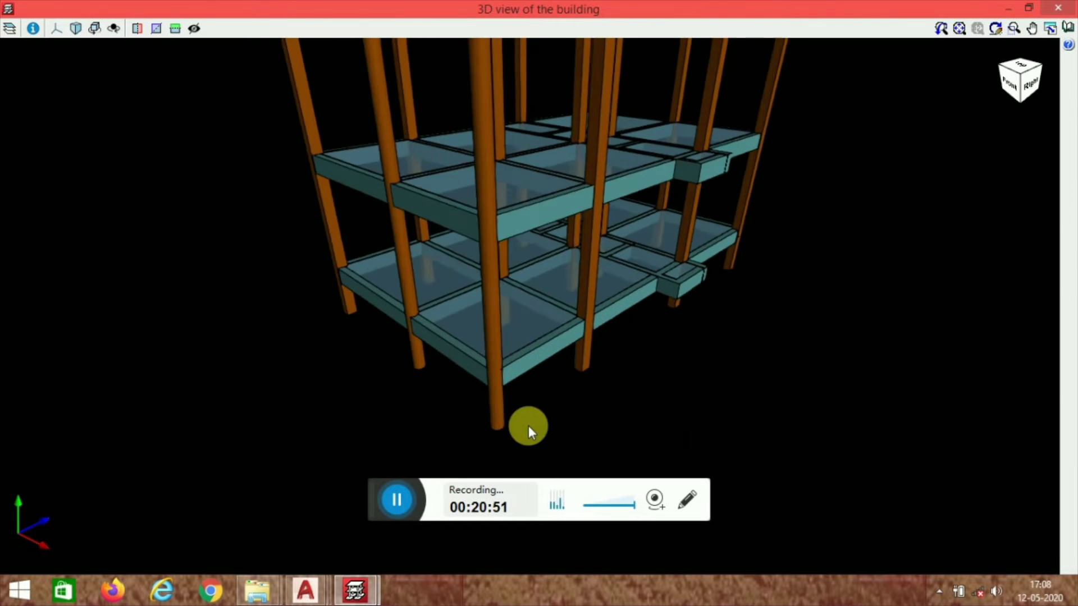
drag(540, 413, 478, 324)
scroll(502, 318, up, 4)
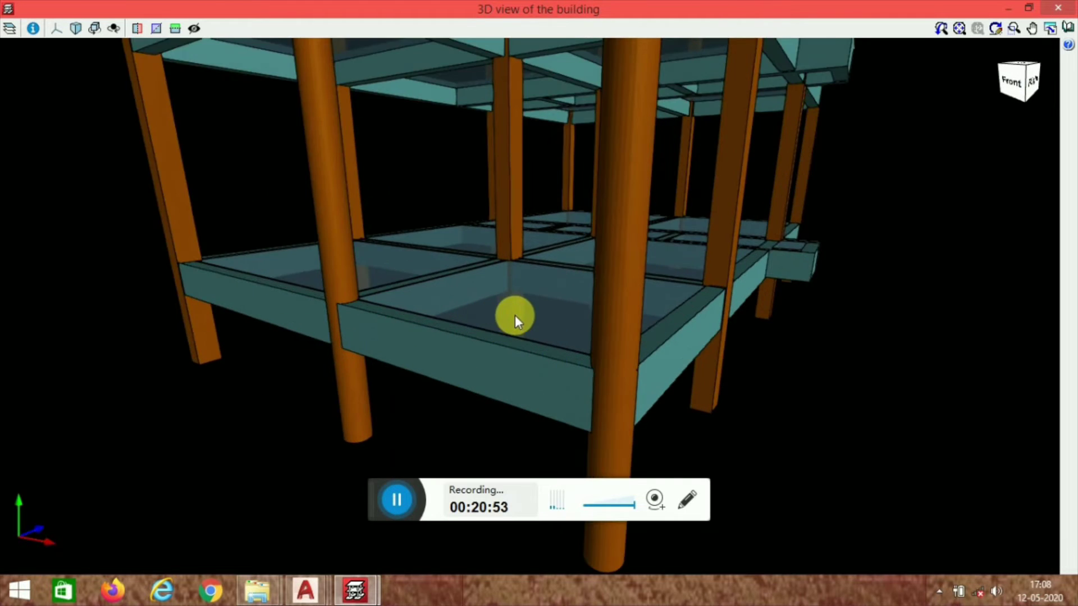
click(1074, 6)
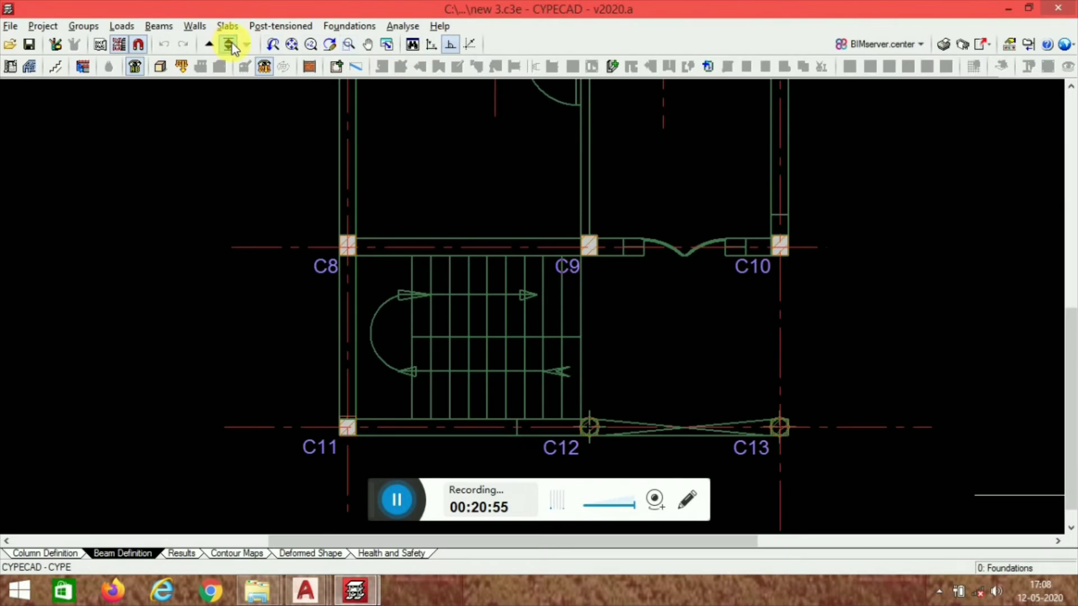
Step: Go up to Floor 1 and delete all of its slab panels, leaving them as openings
click(228, 44)
double_click(522, 384)
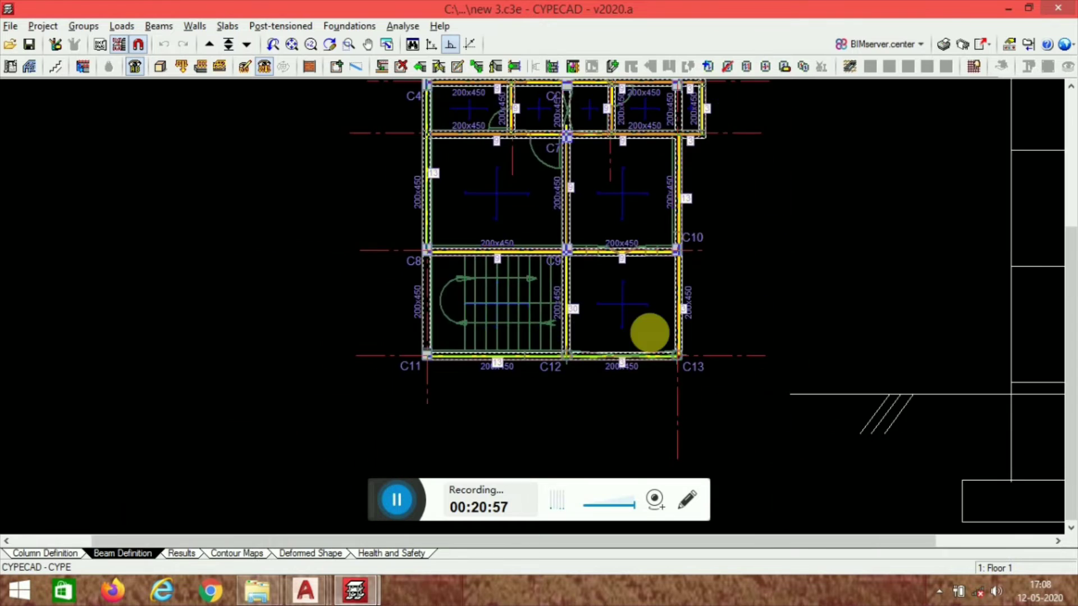
click(227, 26)
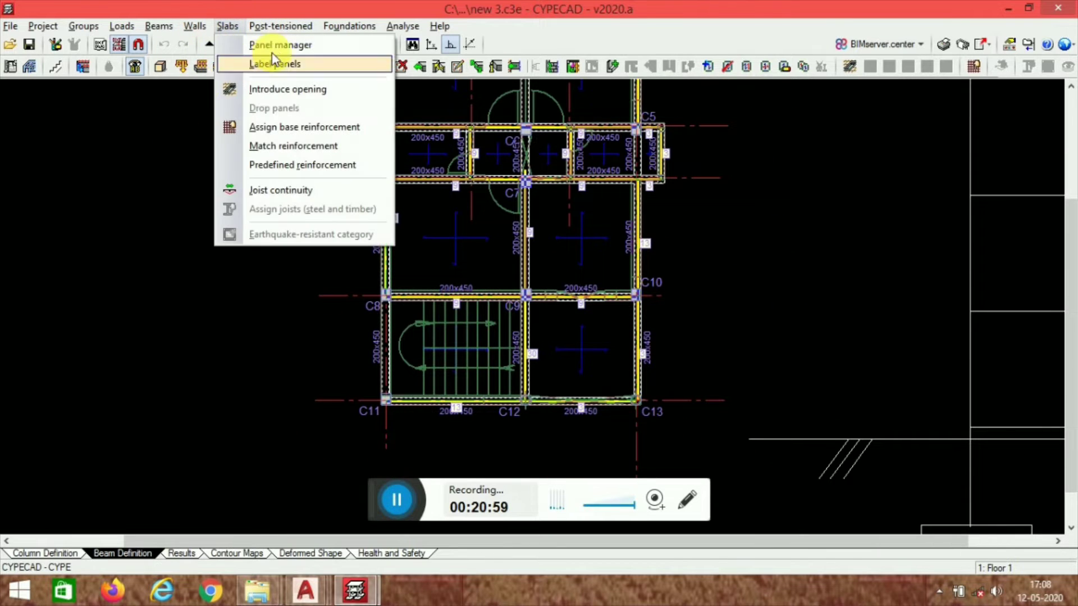
click(272, 44)
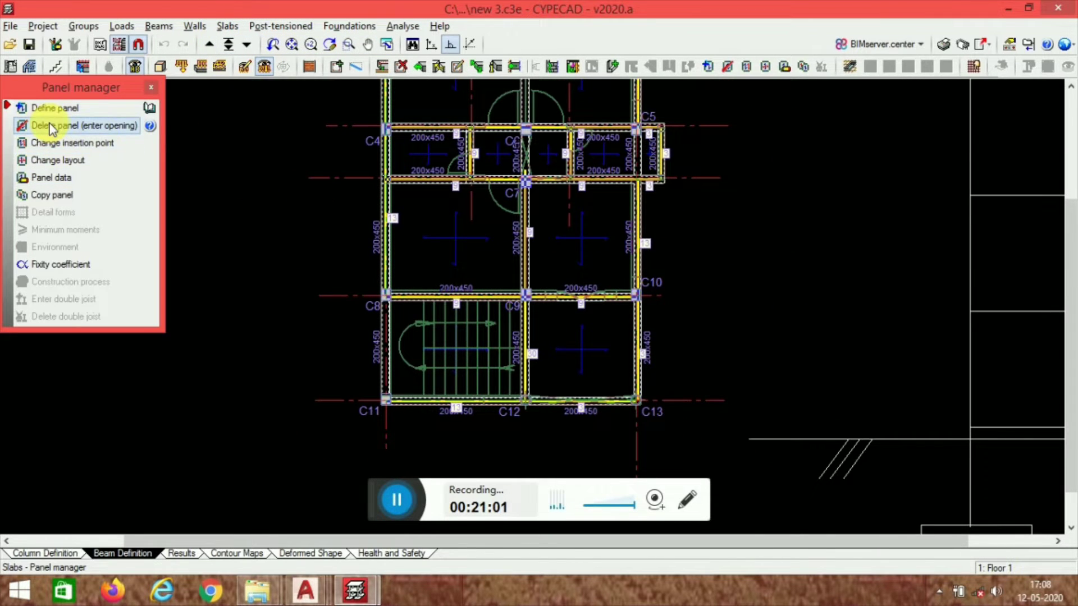
click(79, 126)
scroll(500, 325, down, 5)
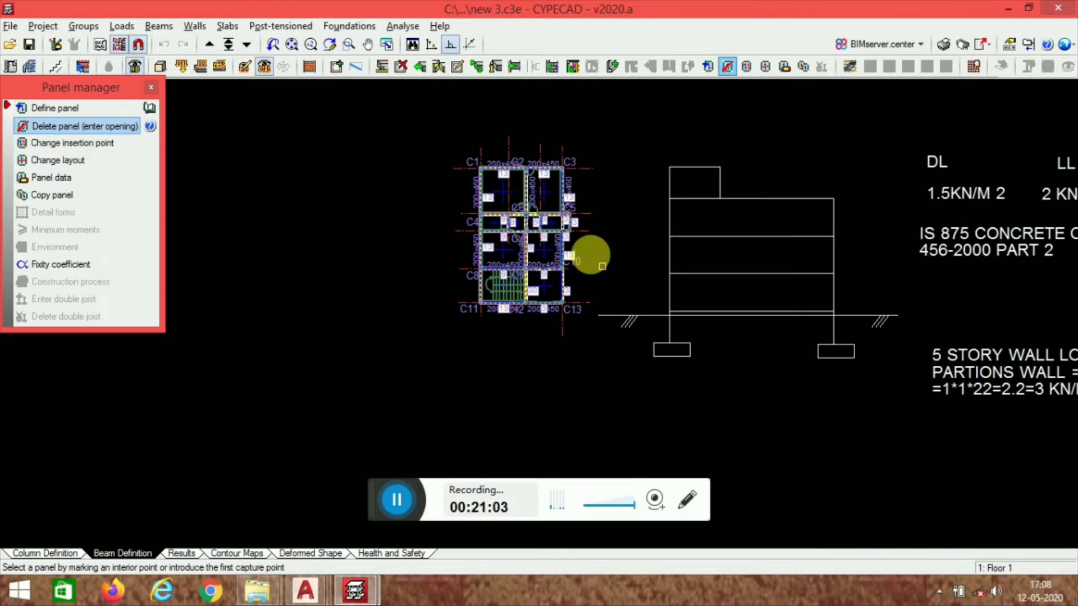
click(450, 151)
click(631, 419)
scroll(516, 257, up, 2)
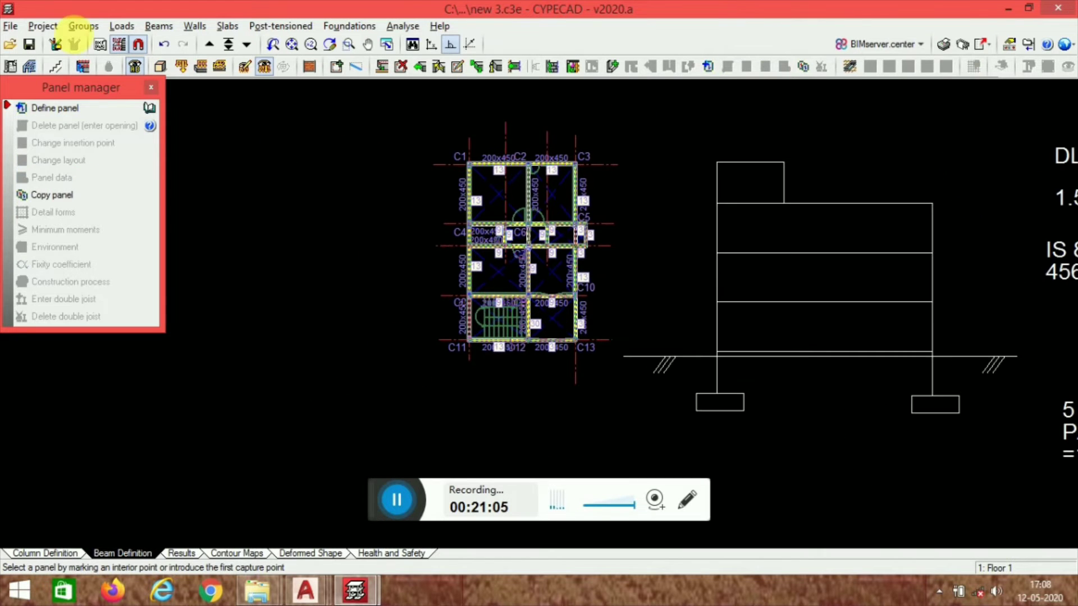
Step: Examine the slabs, beams and columns of all storeys in the 3D view of the building, and return to the plan
click(161, 67)
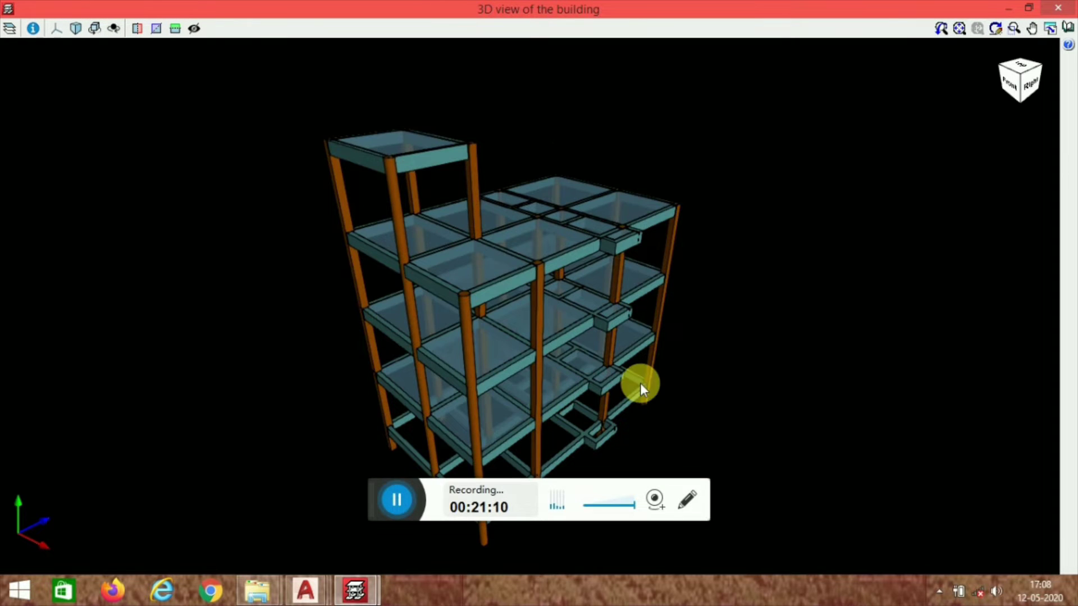
scroll(640, 383, up, 1)
scroll(591, 237, down, 2)
drag(520, 365, 484, 367)
scroll(487, 275, up, 3)
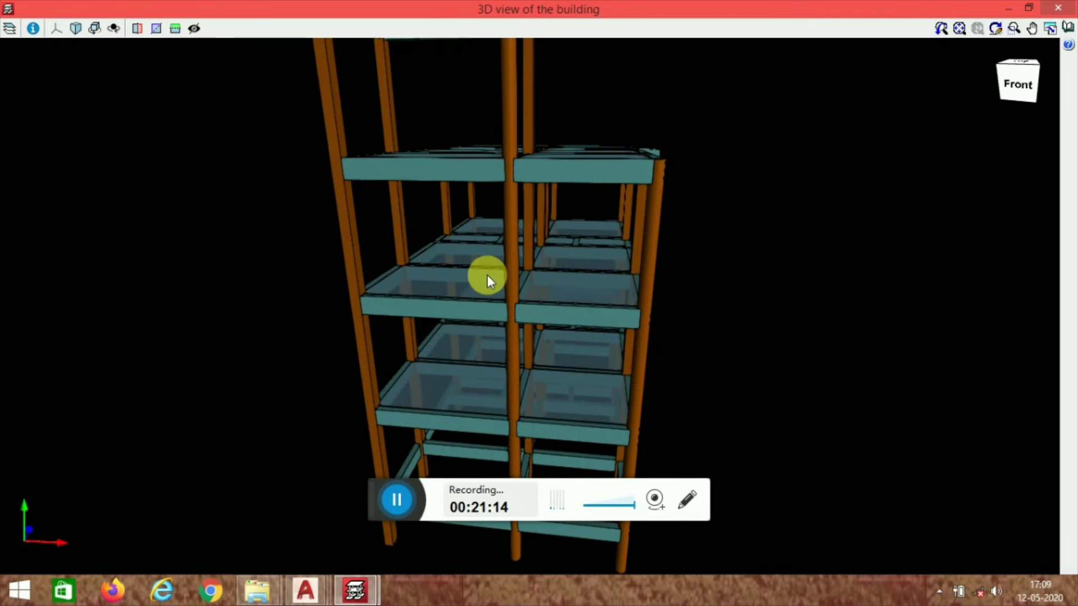
scroll(487, 274, down, 3)
drag(637, 330, 655, 294)
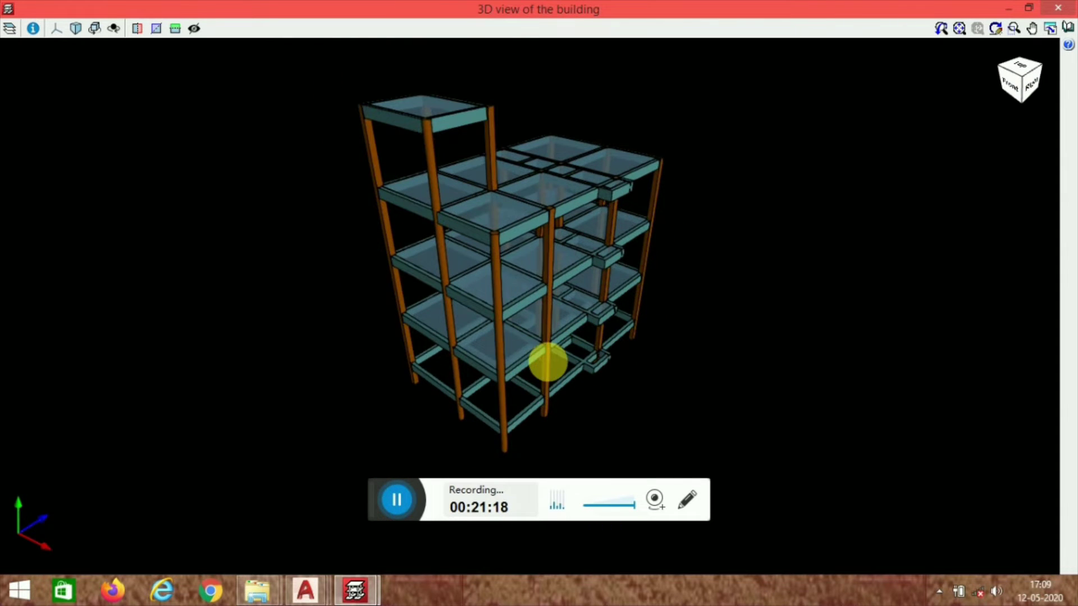
mouse_move(547, 362)
mouse_down()
mouse_move(436, 337)
mouse_move(390, 361)
mouse_move(498, 381)
mouse_move(536, 402)
mouse_move(488, 417)
mouse_move(384, 375)
mouse_move(482, 315)
mouse_move(525, 343)
mouse_move(534, 372)
mouse_up()
scroll(655, 308, up, 2)
click(1064, 7)
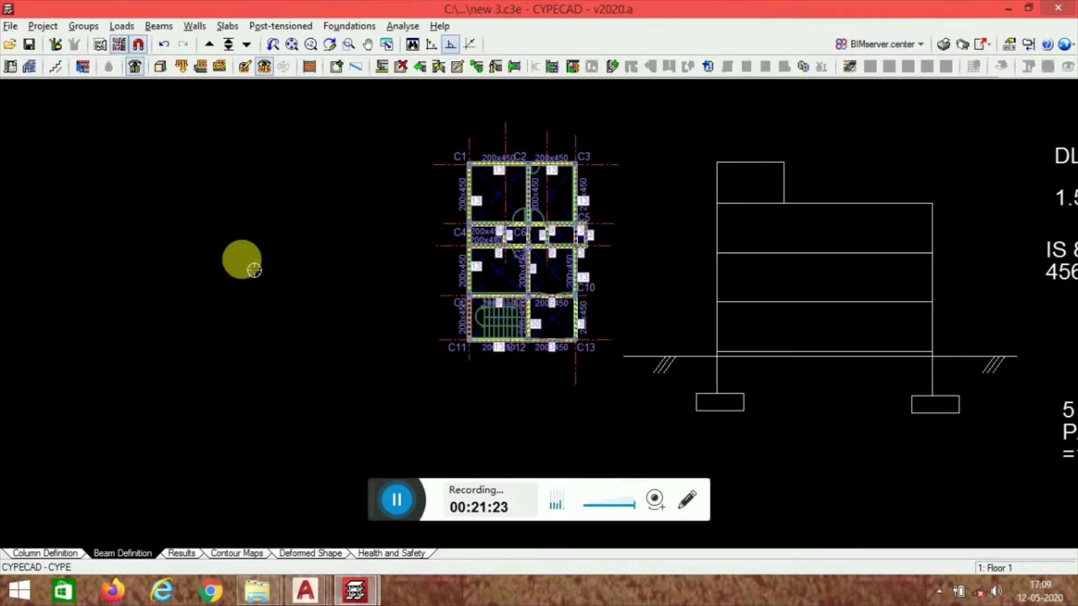
Step: Review the project's general data with its codes, materials and loads, and close it
click(10, 67)
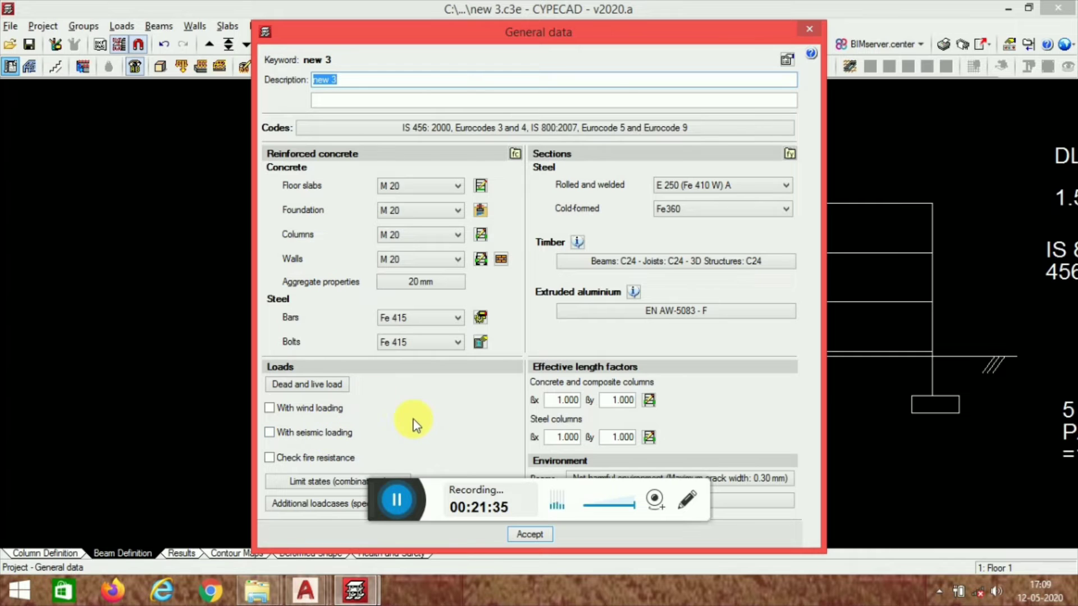
mouse_move(581, 41)
mouse_down()
mouse_move(432, 2)
mouse_move(309, 29)
mouse_move(319, 28)
mouse_up()
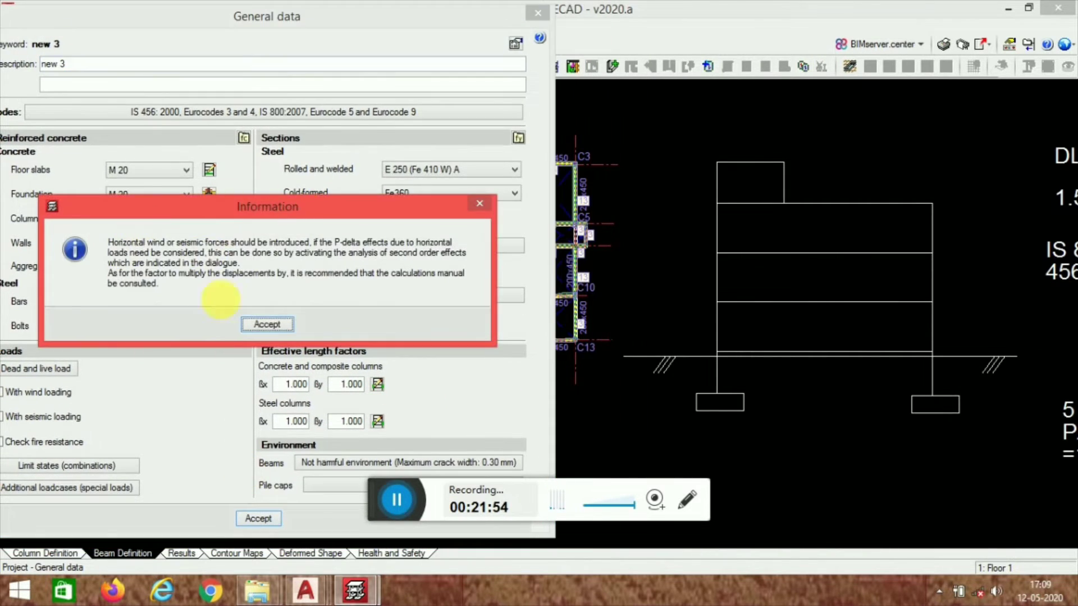
click(269, 325)
Step: Run the project analysis without the foundation and close the analysis report
click(412, 32)
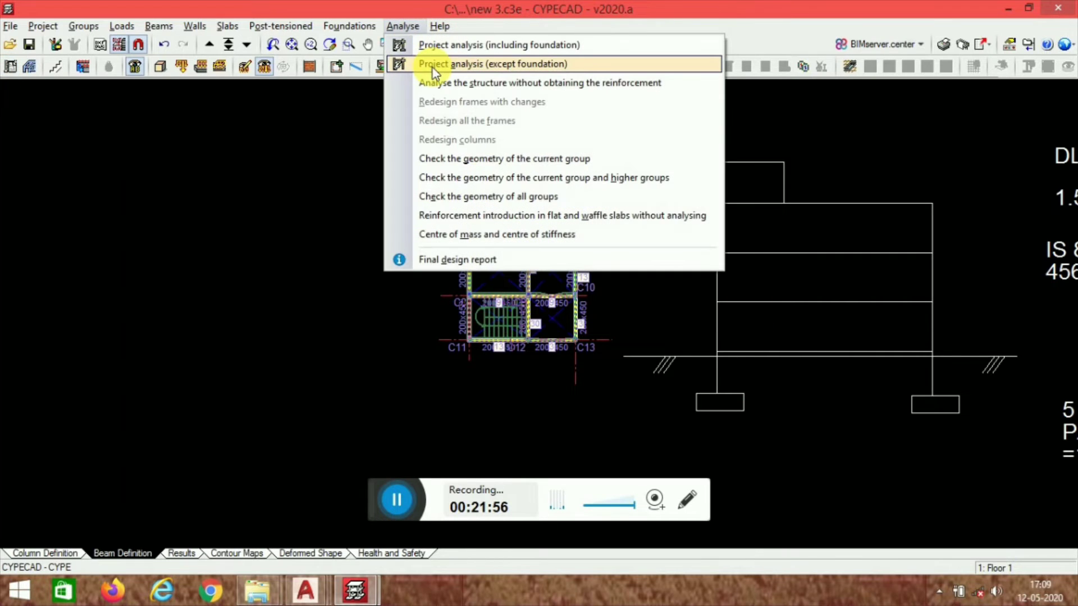
click(474, 63)
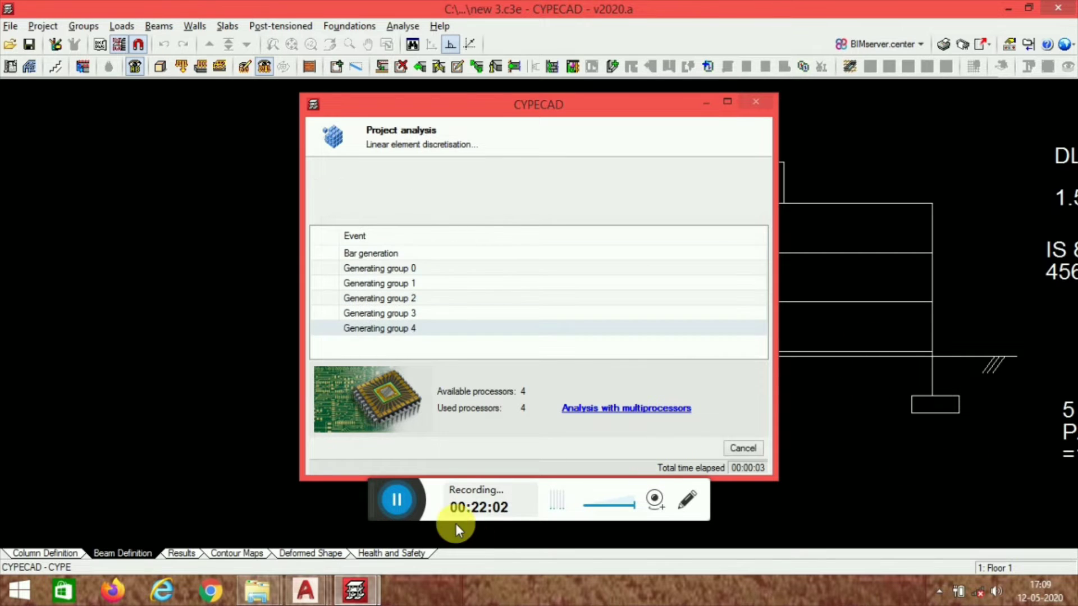
click(396, 500)
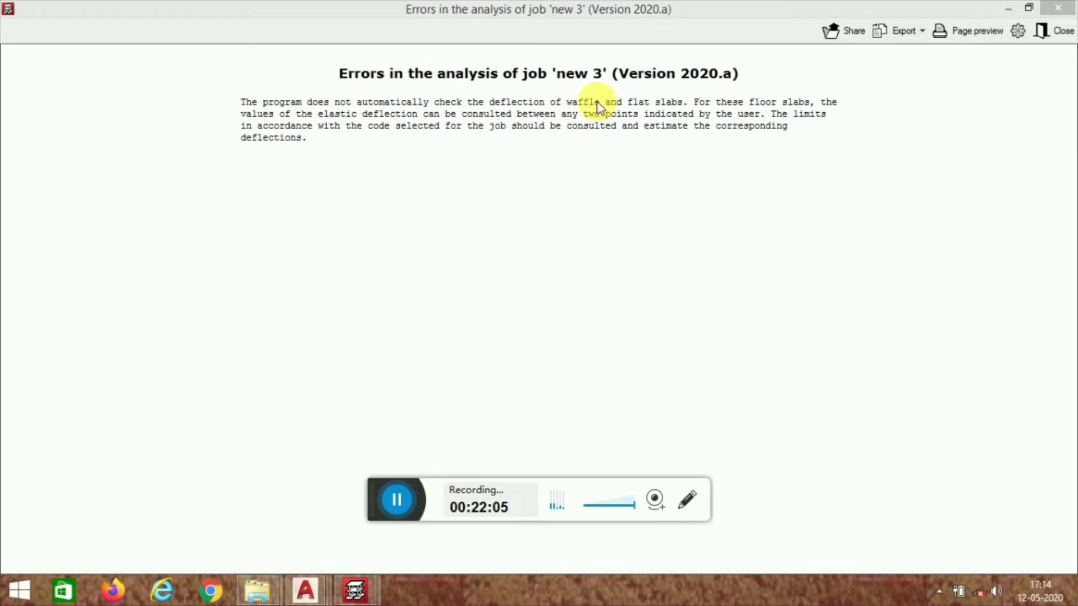
click(1061, 9)
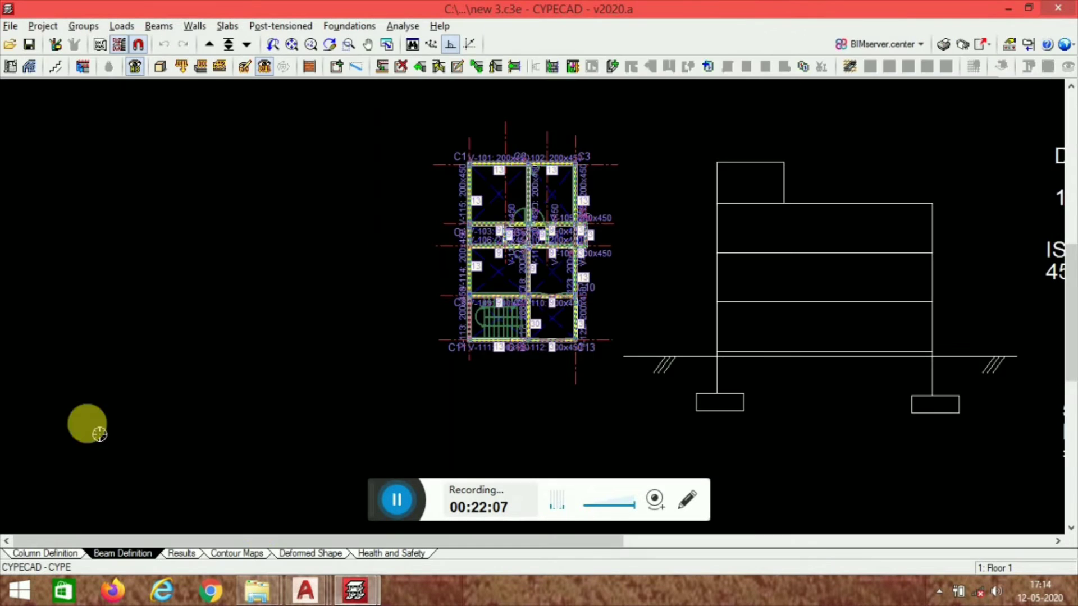
Step: Display the deformed shape of the building for the SW+DL+Qa combination
click(181, 553)
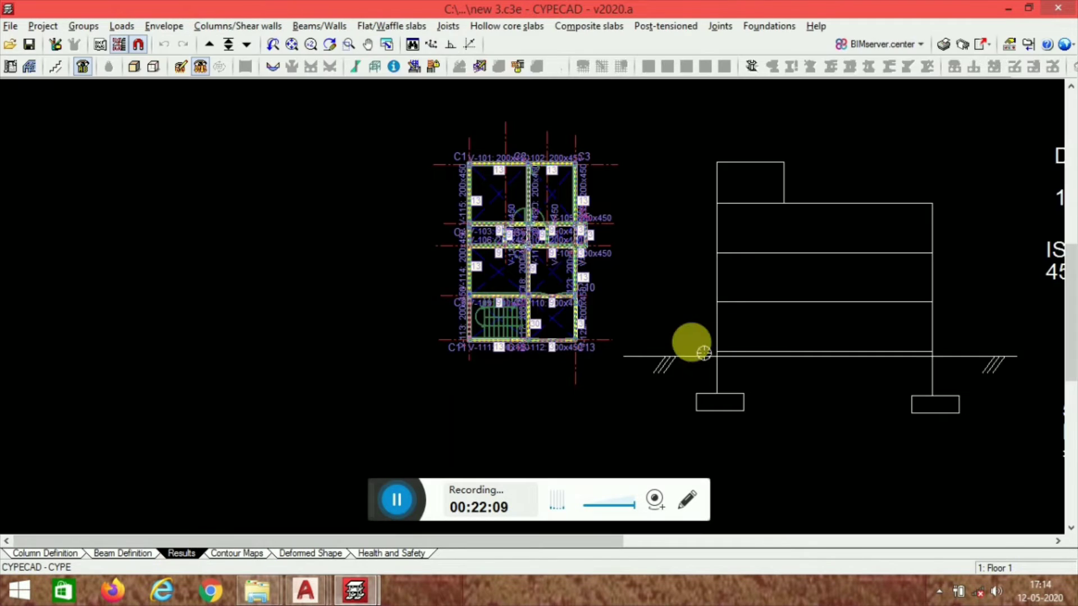
click(315, 554)
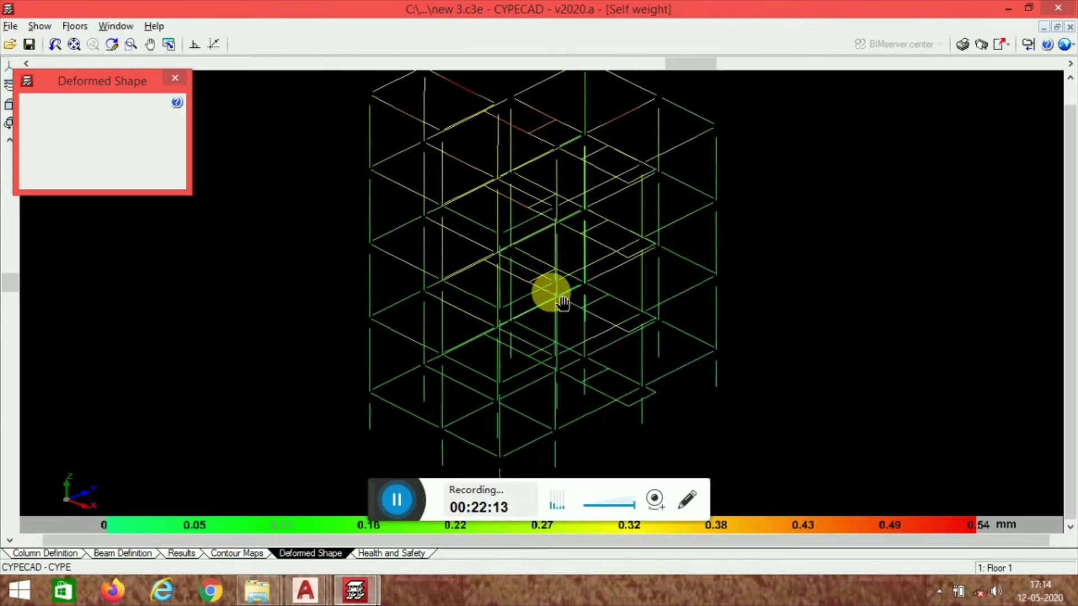
click(130, 137)
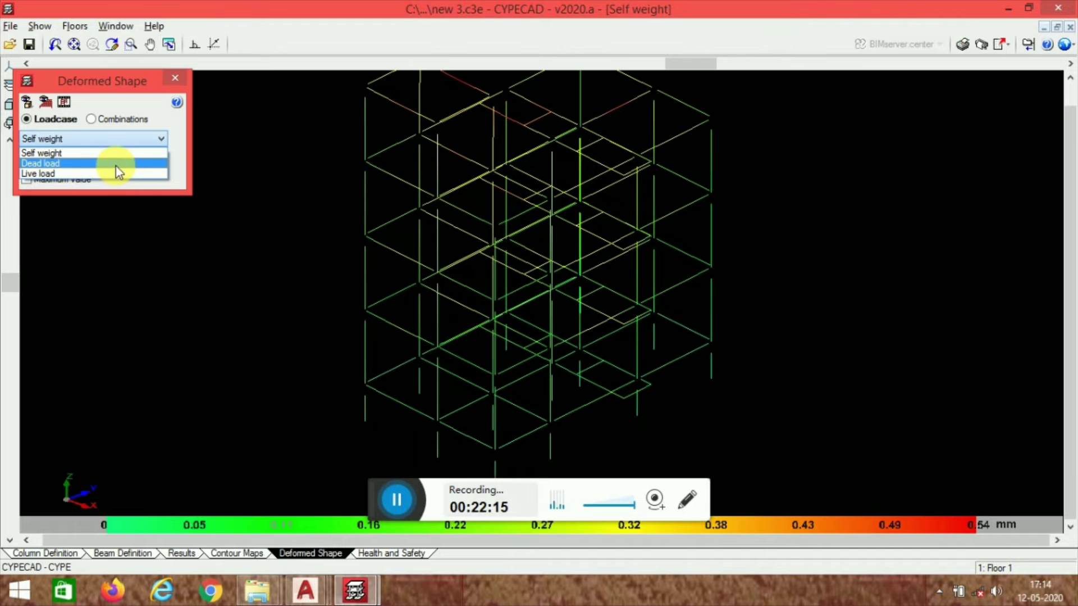
click(102, 138)
click(113, 119)
click(105, 141)
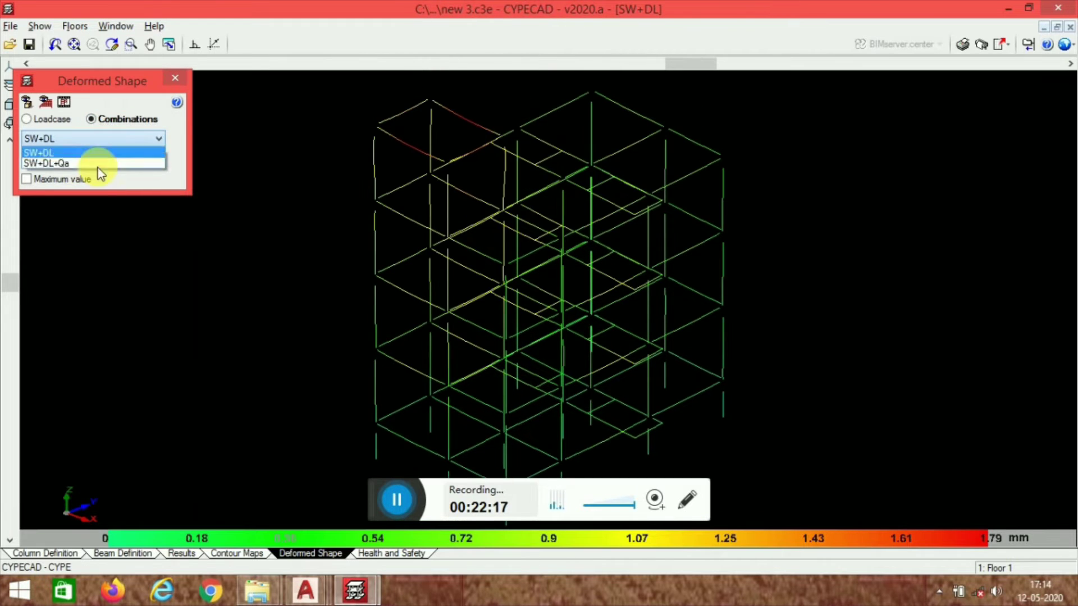
click(99, 163)
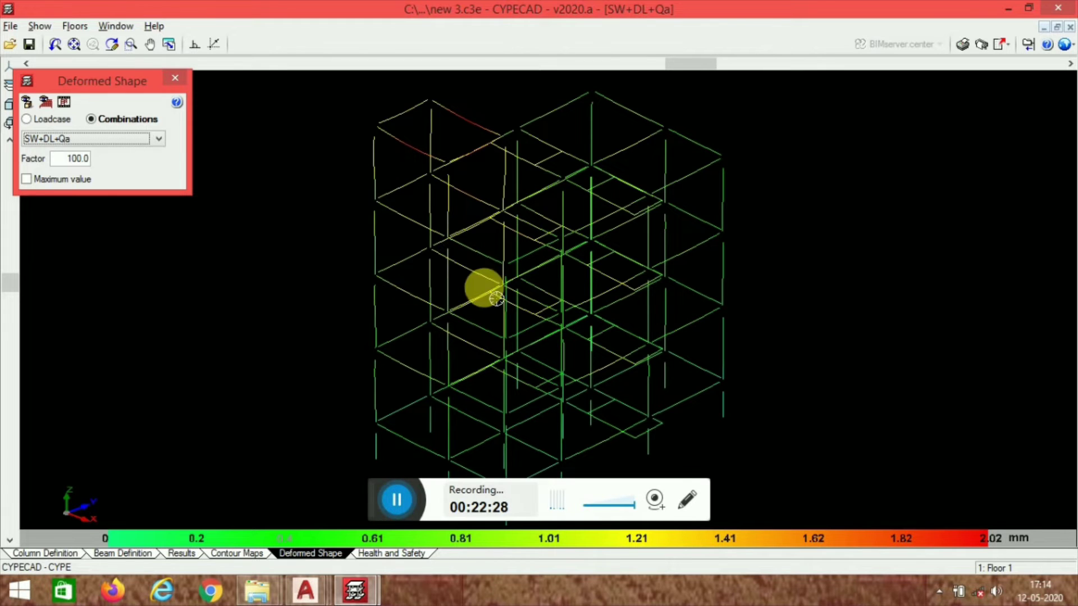
Step: Examine the deflections of the beams and columns across all floors in the deformed shape, starting with the highest storey
scroll(471, 158, up, 1)
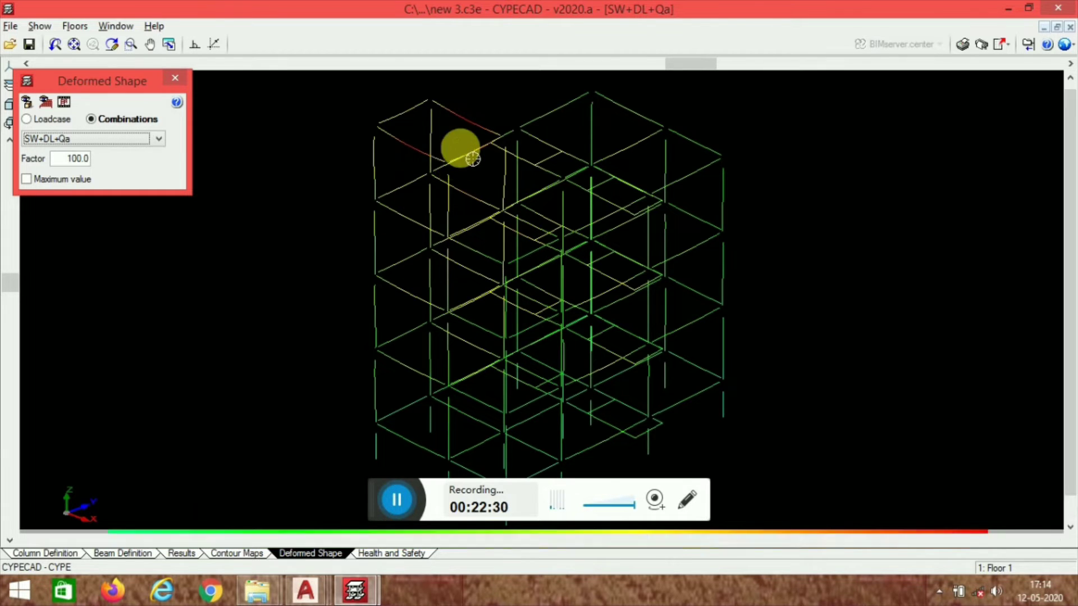
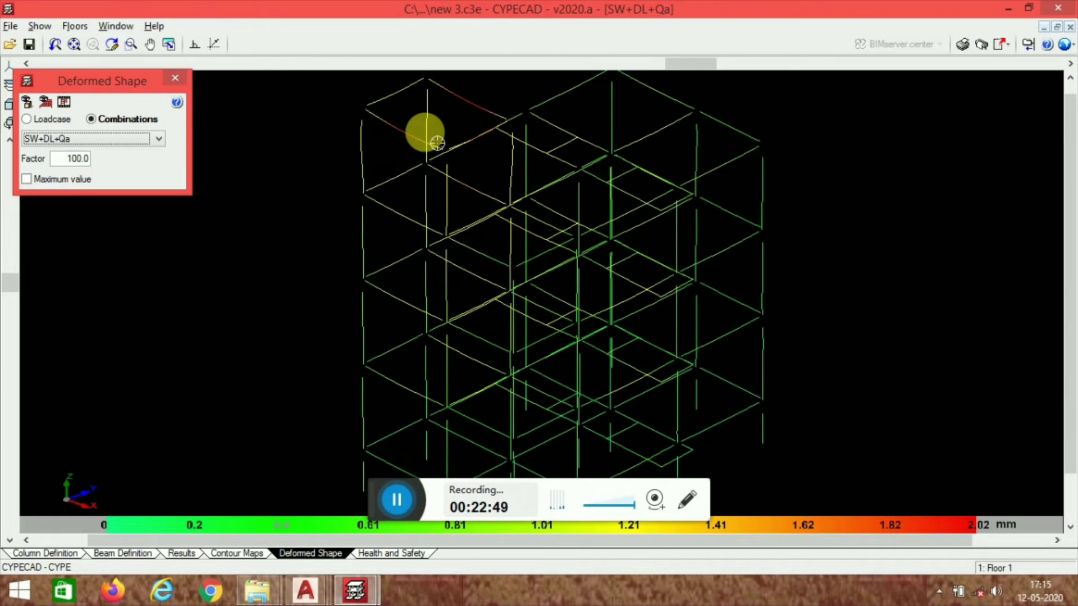
scroll(437, 143, up, 1)
scroll(392, 154, up, 3)
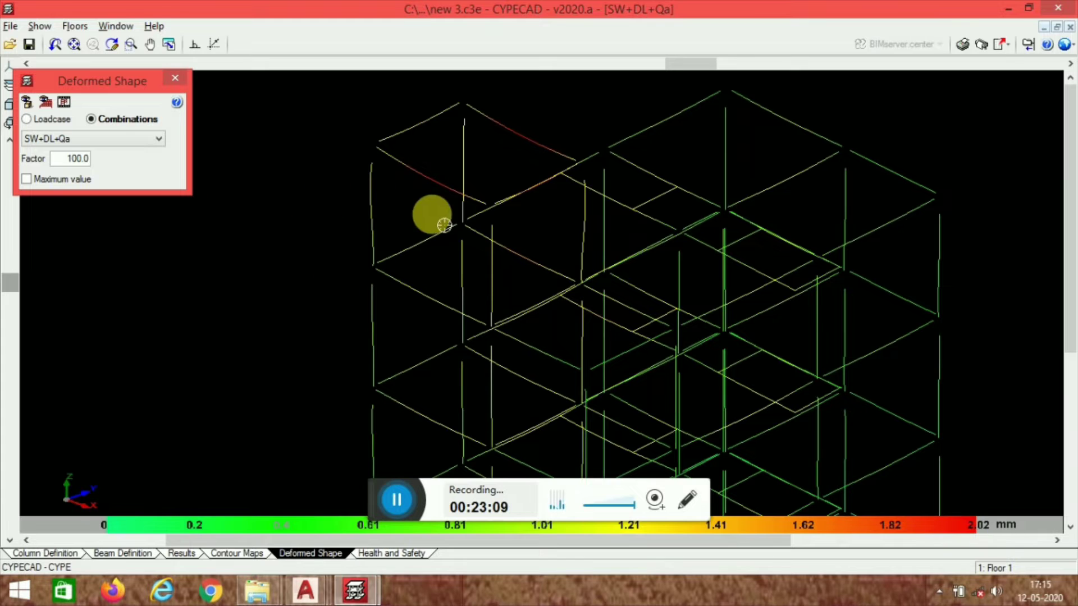
scroll(486, 194, down, 2)
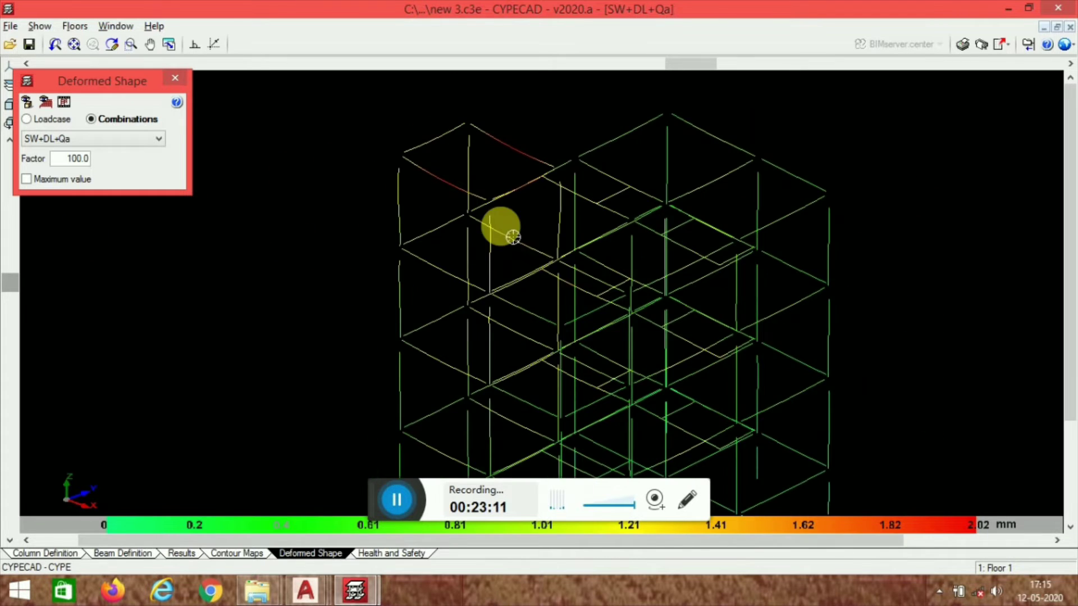
middle_drag(591, 327, 497, 294)
middle_drag(453, 353, 461, 287)
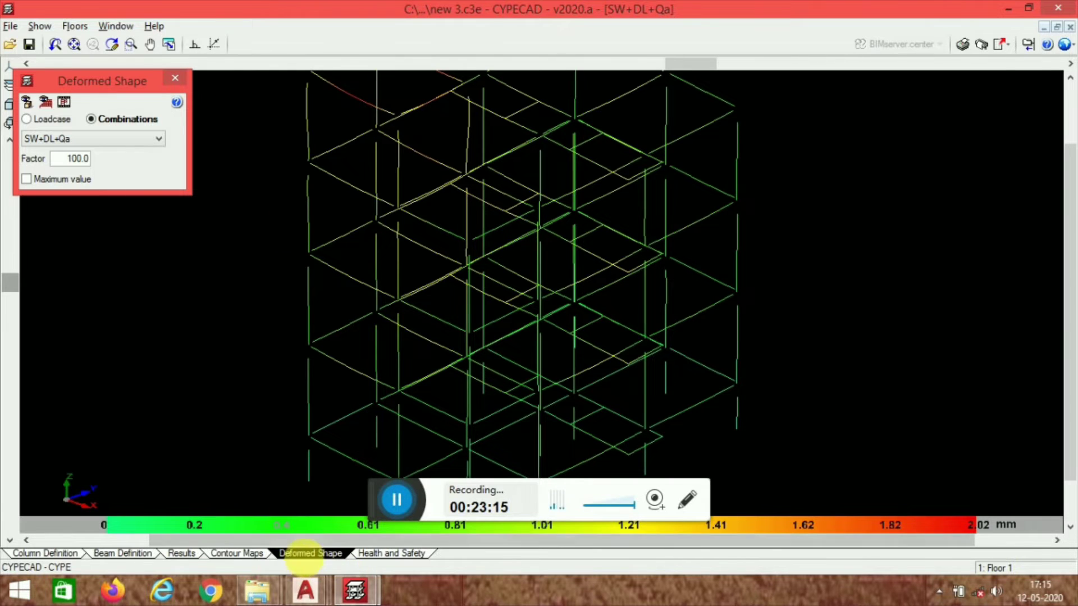
middle_drag(535, 230, 609, 323)
scroll(432, 220, up, 1)
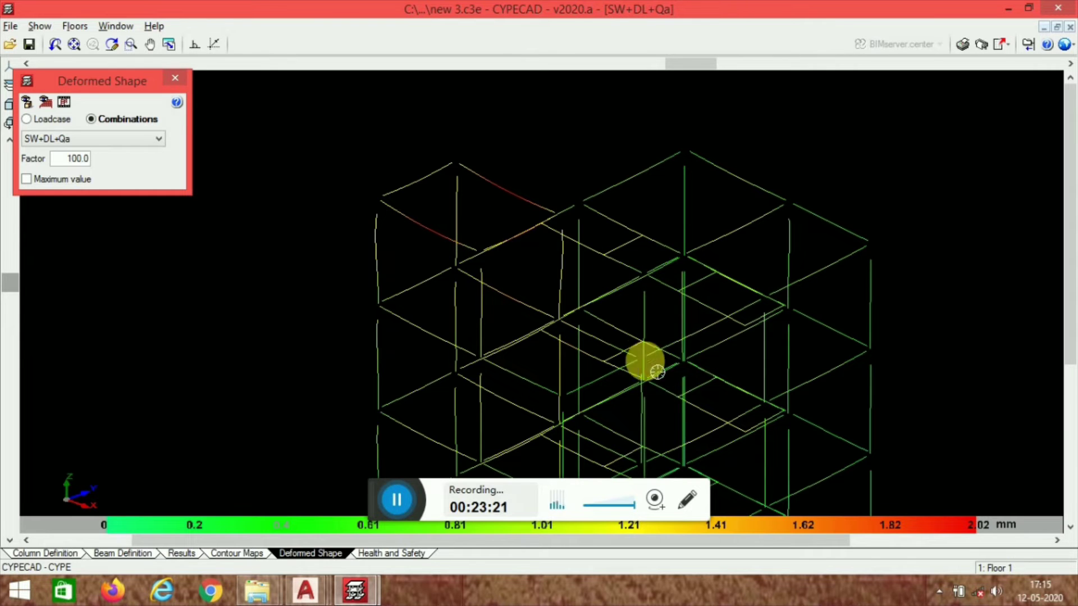
middle_drag(642, 361, 538, 260)
scroll(426, 178, up, 1)
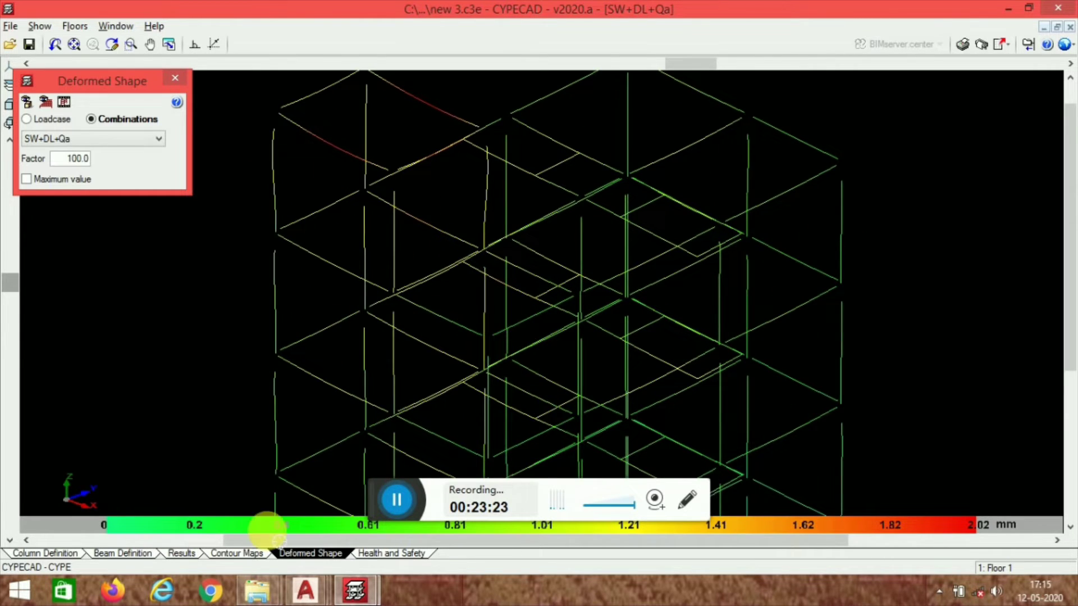
Step: Return to the analysis results and open the reinforcement editor for column C1 on Floor 1
click(184, 554)
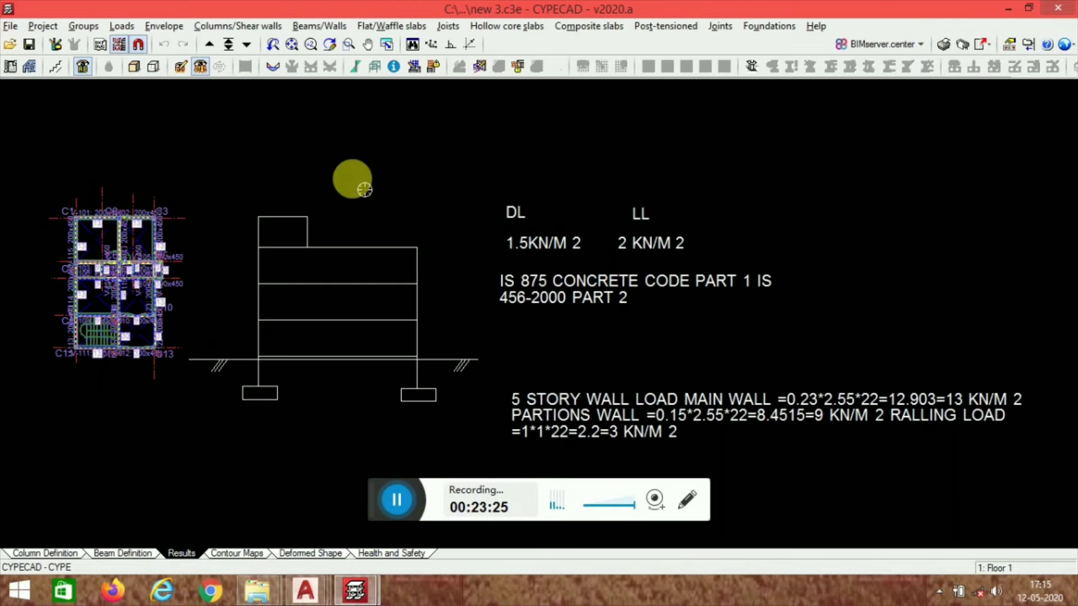
middle_drag(243, 219, 481, 252)
scroll(481, 252, up, 4)
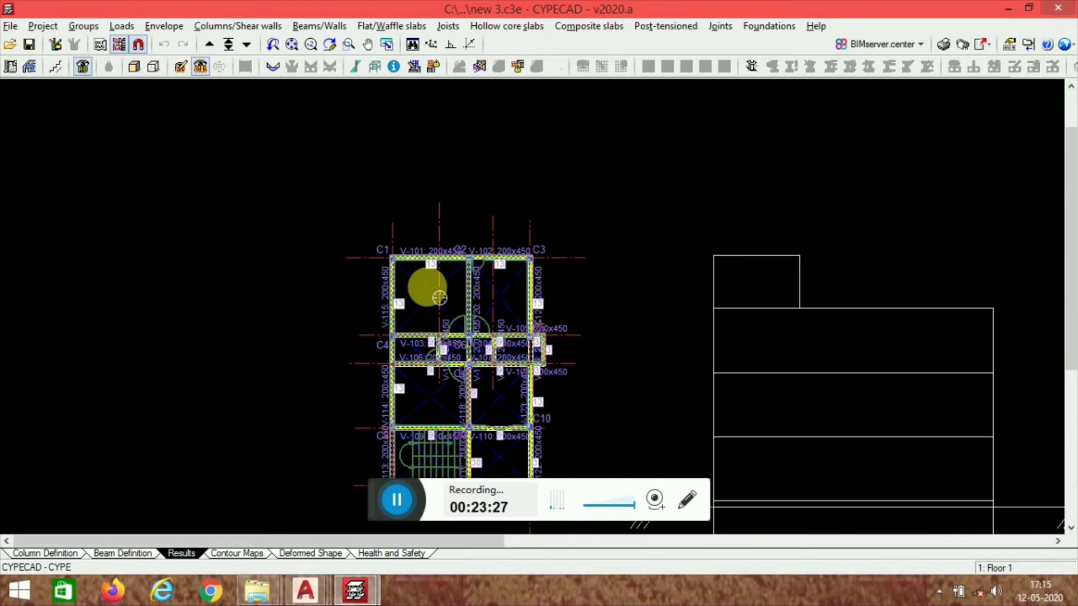
click(239, 27)
click(257, 53)
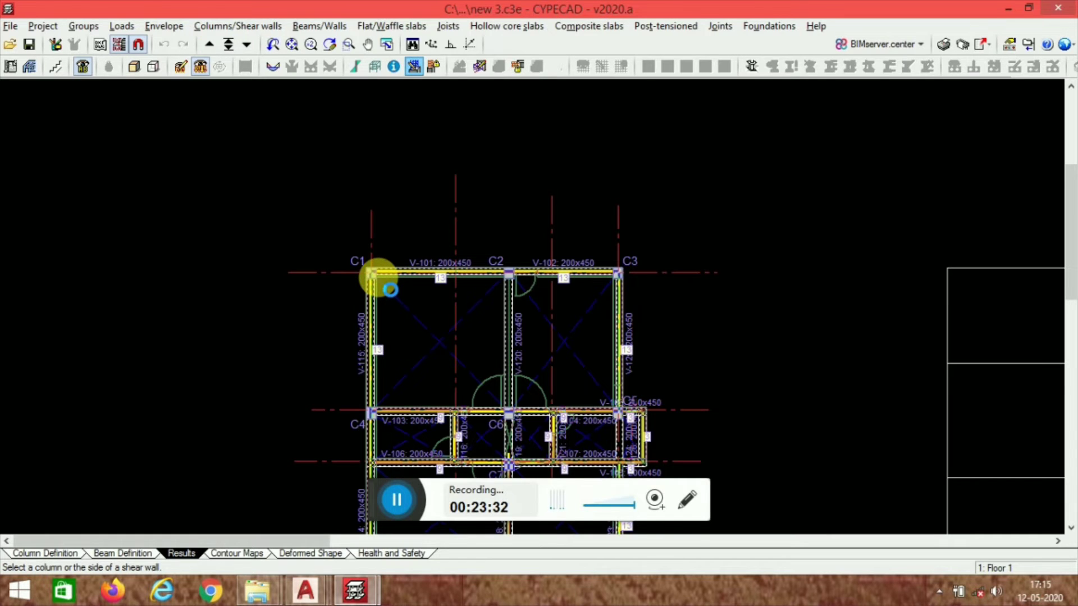
click(378, 276)
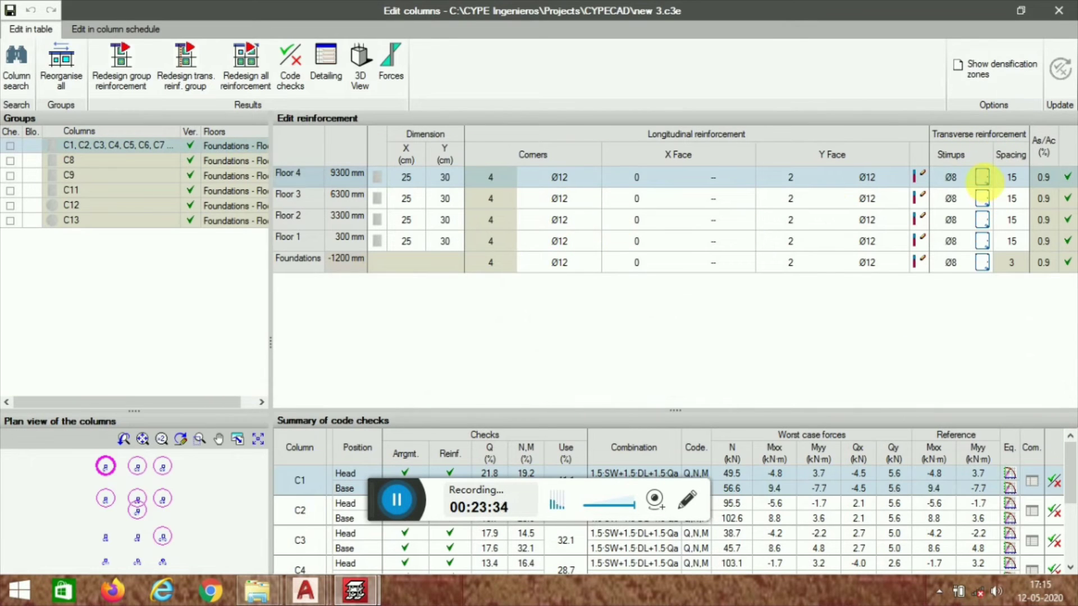
Step: Check column C1's Floor 4 stirrups, read its reinforcement arrangement code checks, and return to the column table
click(981, 177)
click(777, 53)
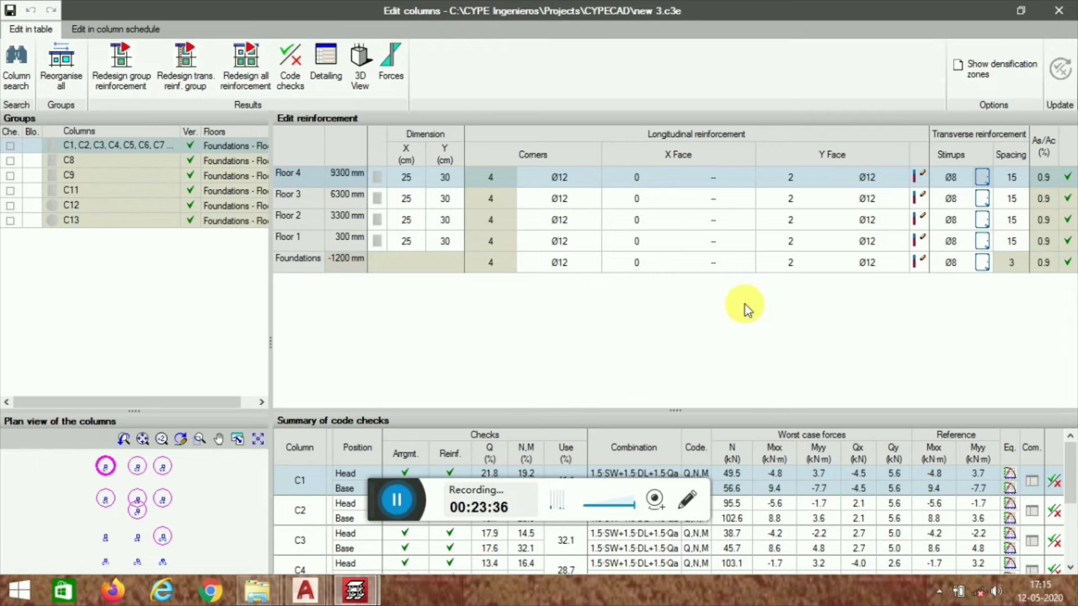
click(1059, 487)
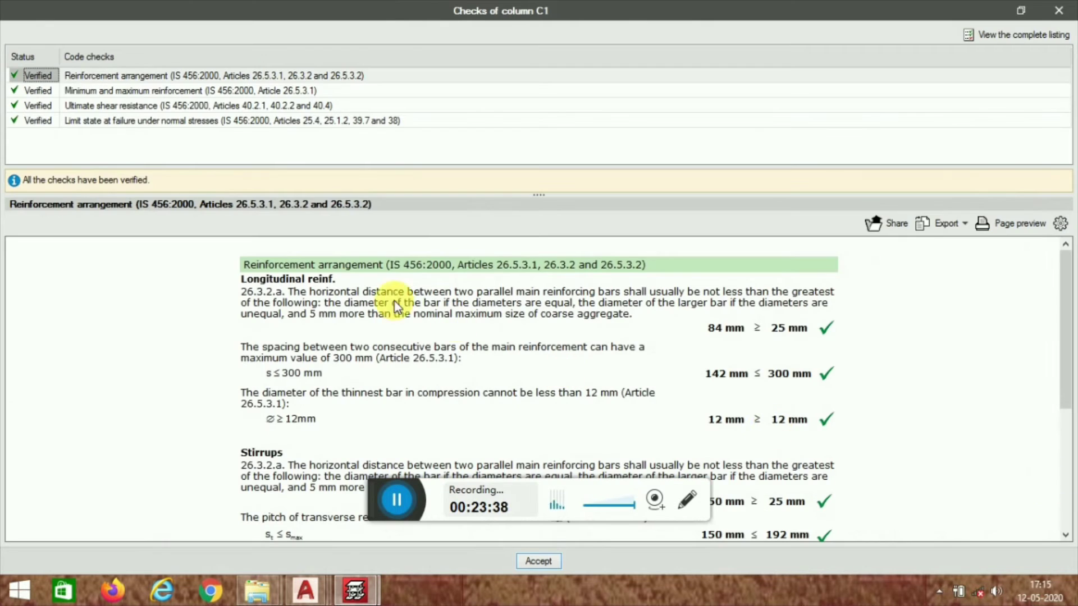
scroll(387, 326, down, 5)
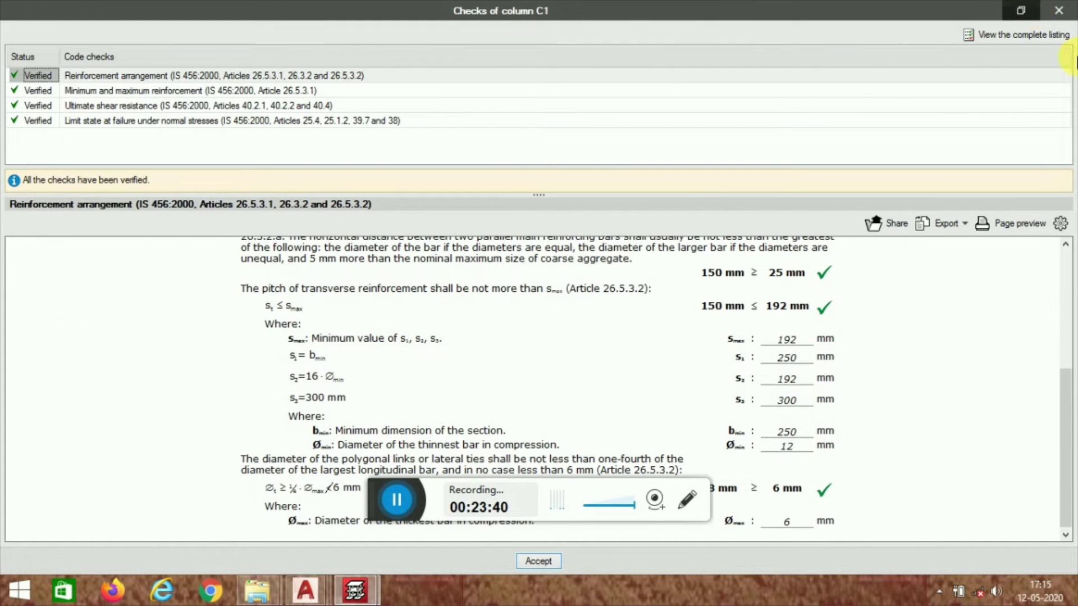
click(1059, 10)
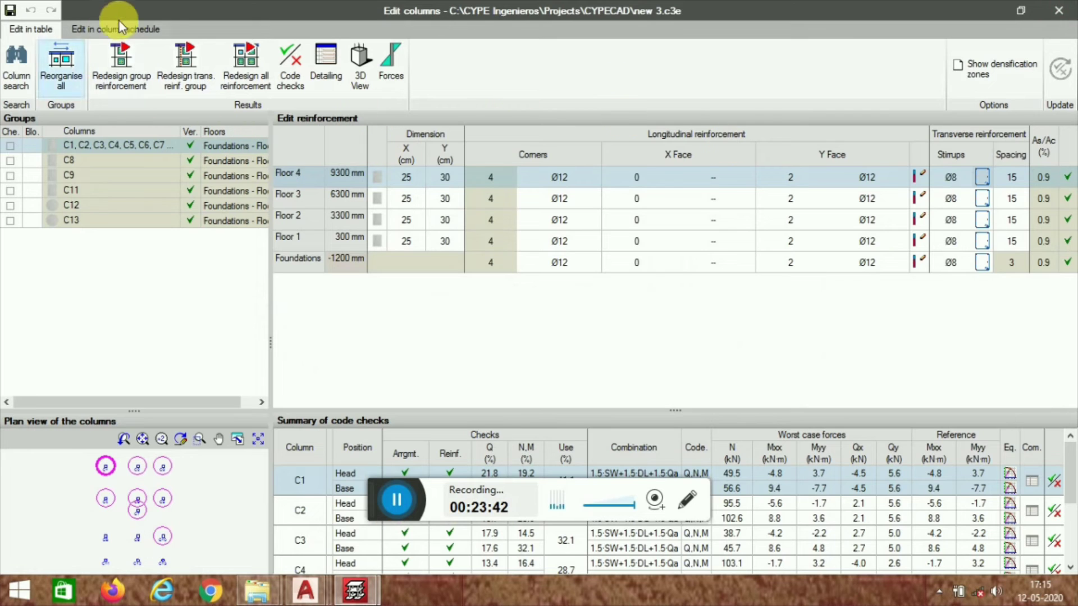
Step: Open the beam reinforcement editor for the C1–C3 frame on Floor 1, examine beams V-101 and V-102, and return to the plan
click(1058, 10)
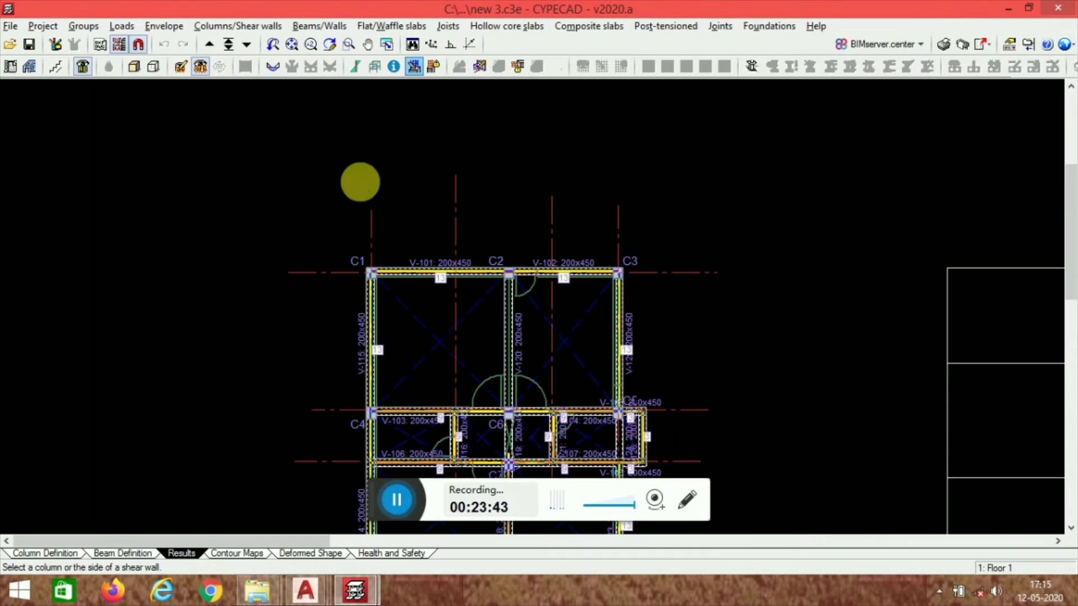
click(319, 27)
click(337, 71)
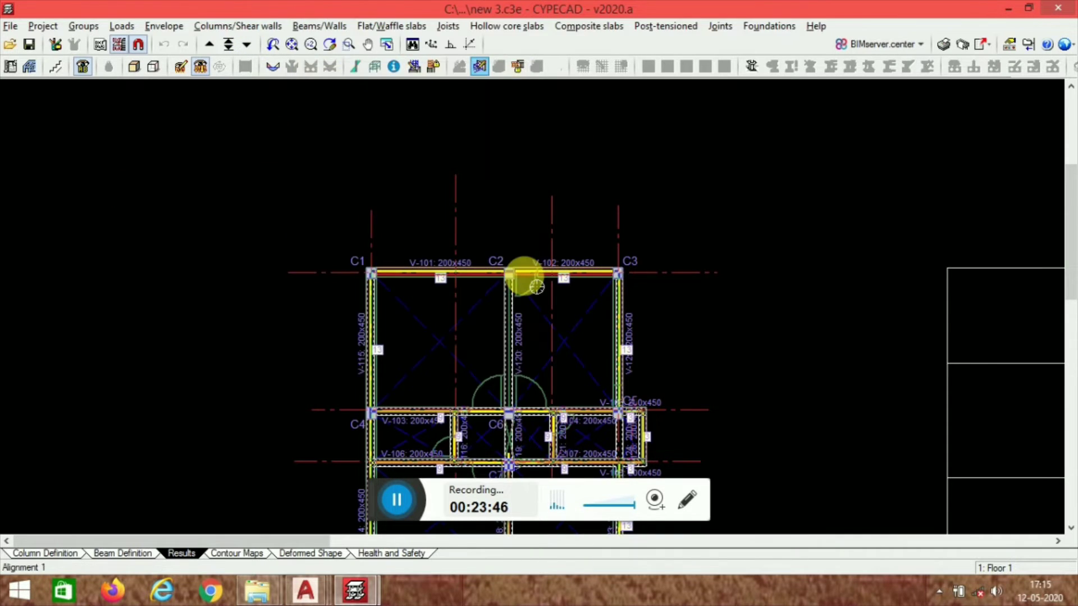
click(516, 284)
scroll(794, 221, up, 2)
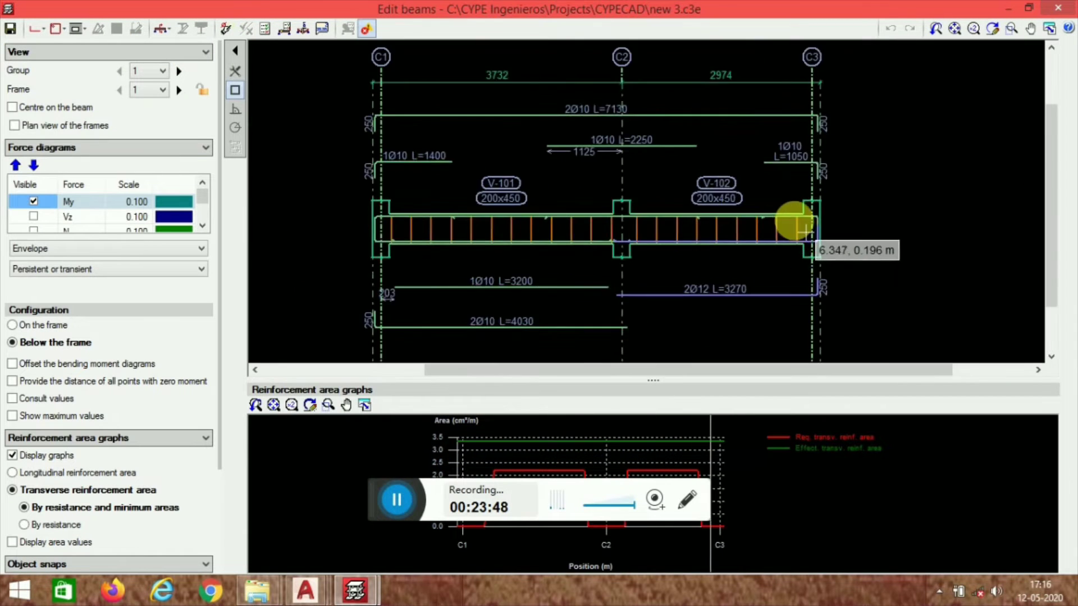
scroll(488, 230, up, 3)
scroll(490, 233, up, 1)
middle_drag(435, 246, 616, 257)
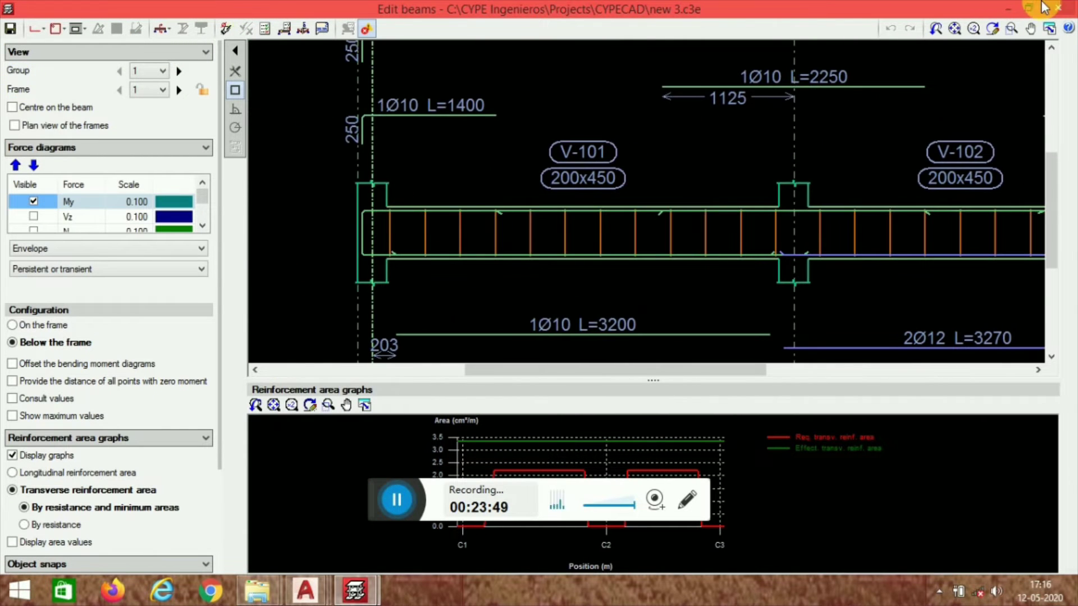
click(1069, 9)
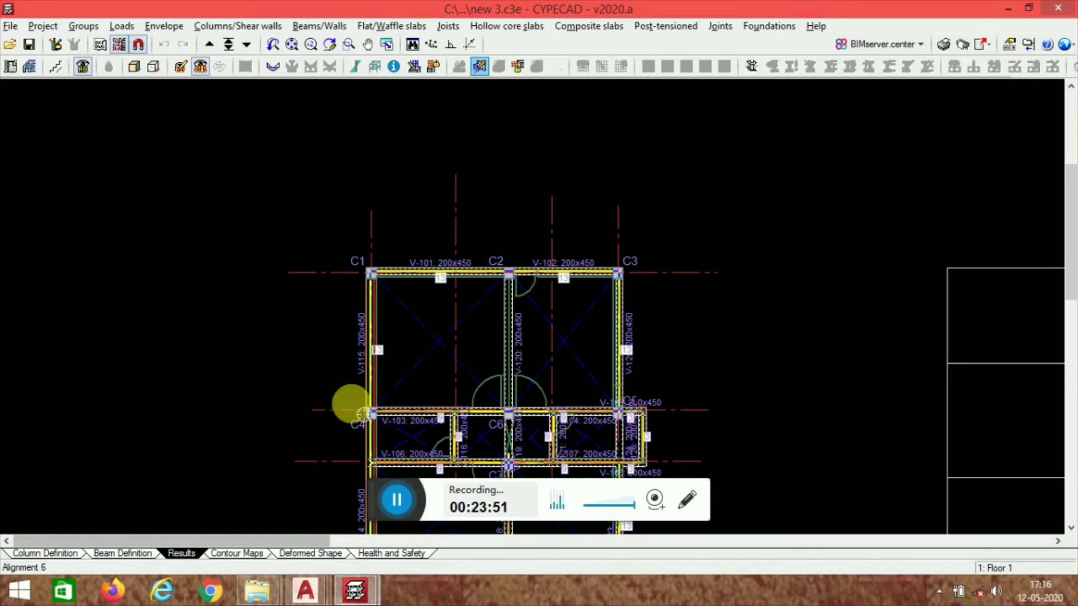
Step: Display the detailed 3D view of the building from Foundations to Floor 5
scroll(550, 245, down, 2)
middle_drag(562, 345, 487, 234)
scroll(396, 352, up, 2)
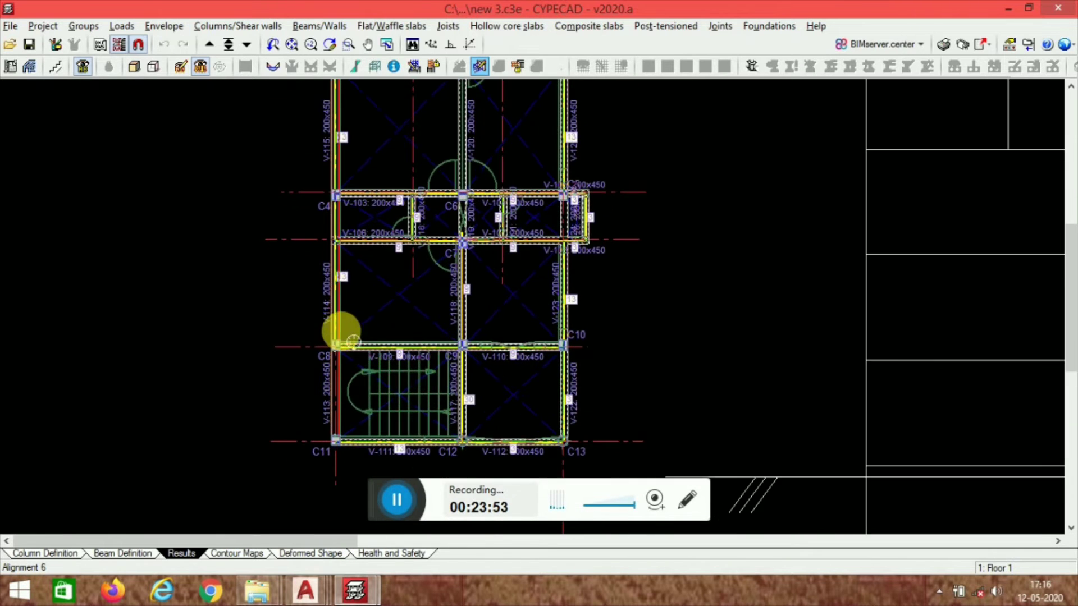
middle_drag(463, 305, 541, 368)
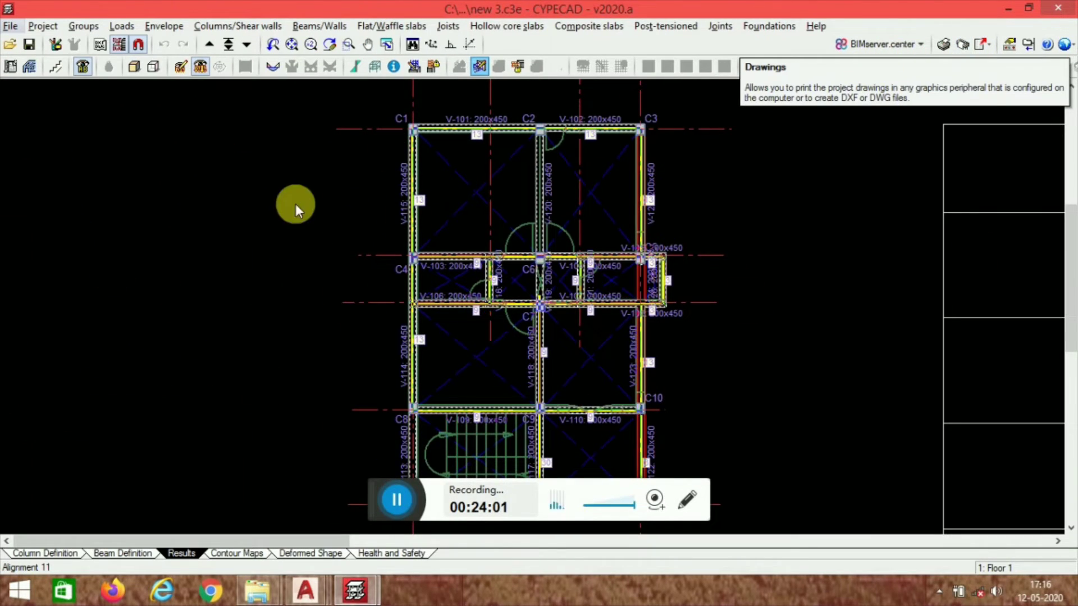
click(152, 66)
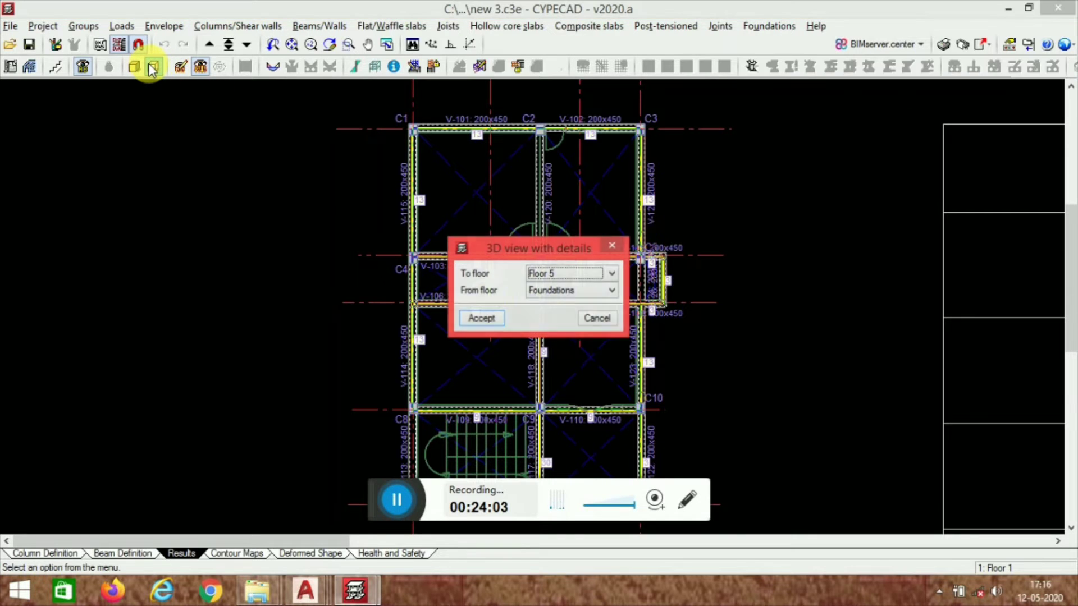
click(480, 319)
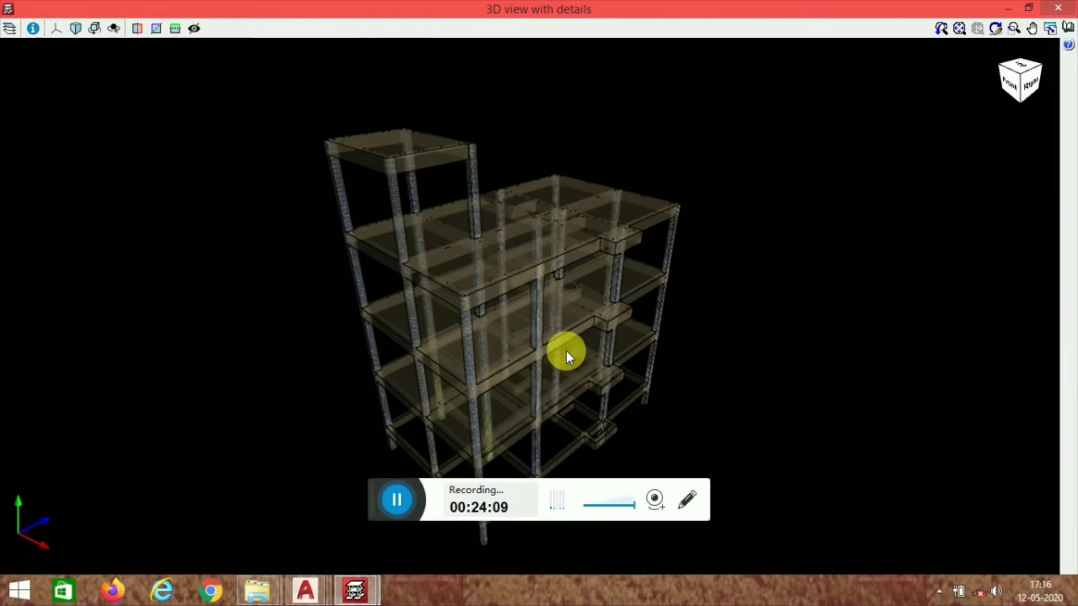
Step: Examine the column bars and stirrups up close in the detailed 3D view and return to the floor plan
scroll(566, 350, up, 6)
scroll(571, 191, down, 1)
middle_drag(407, 353, 513, 226)
scroll(514, 226, up, 4)
scroll(507, 164, down, 5)
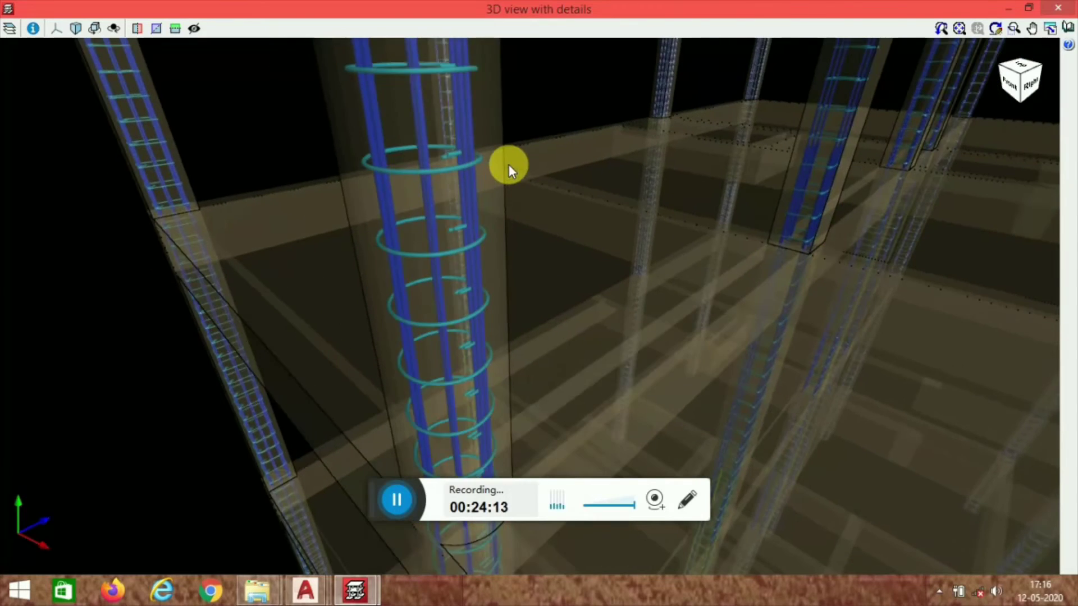
click(1058, 8)
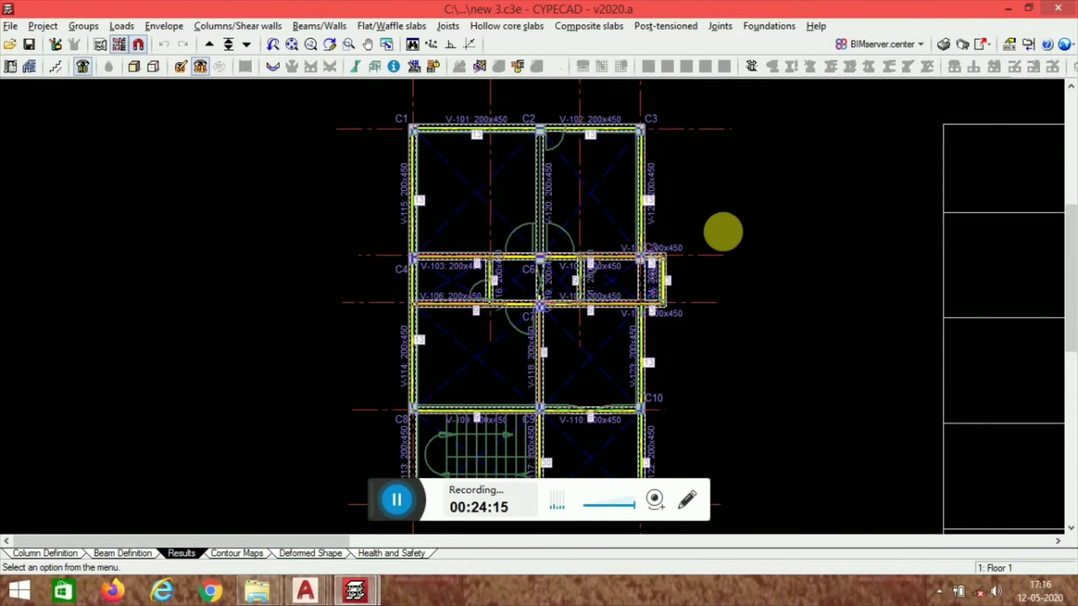
Step: Switch to the other open CYPECAD project and display its building in 3D
middle_drag(544, 233, 428, 260)
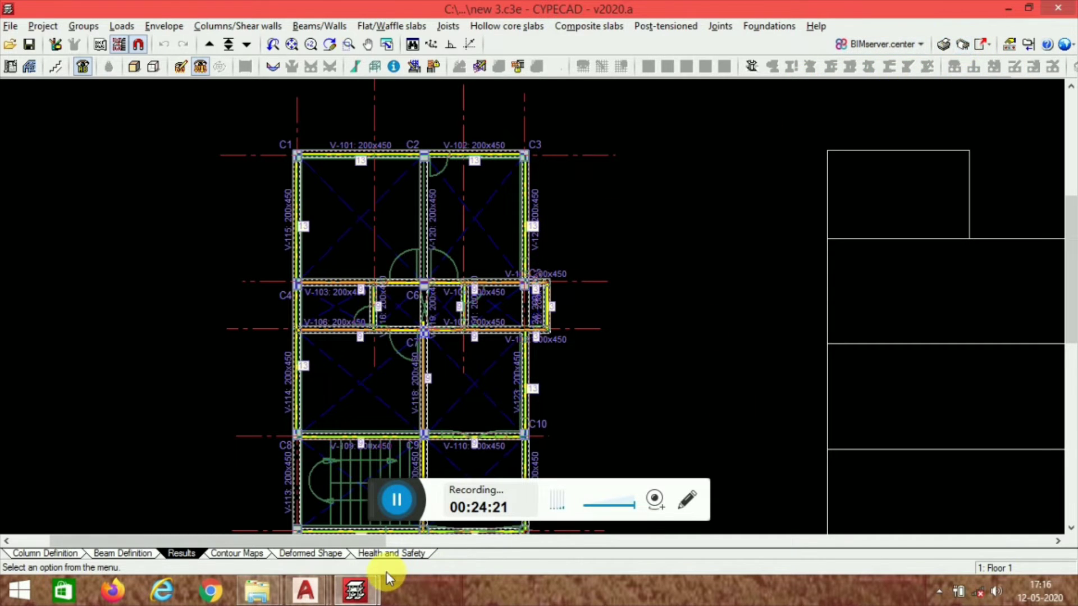
click(371, 596)
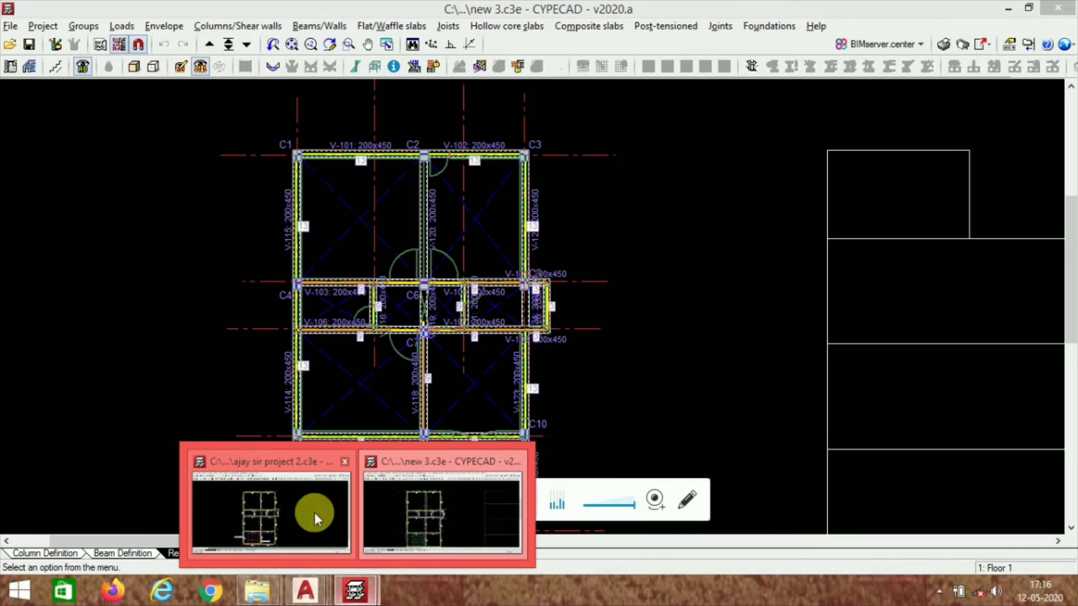
click(306, 510)
scroll(457, 241, down, 3)
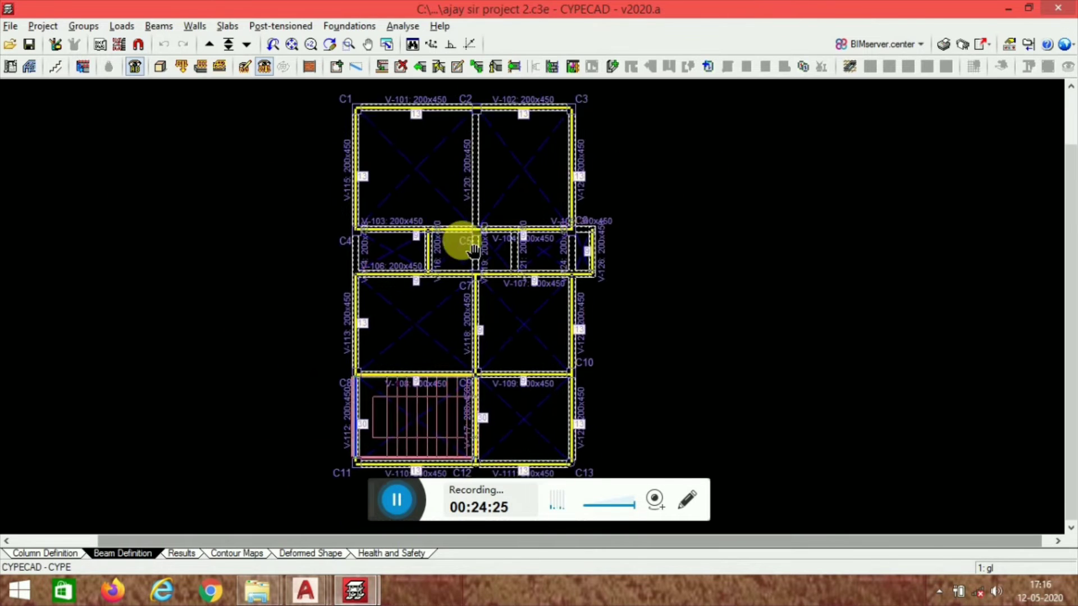
scroll(420, 264, up, 2)
scroll(420, 264, up, 1)
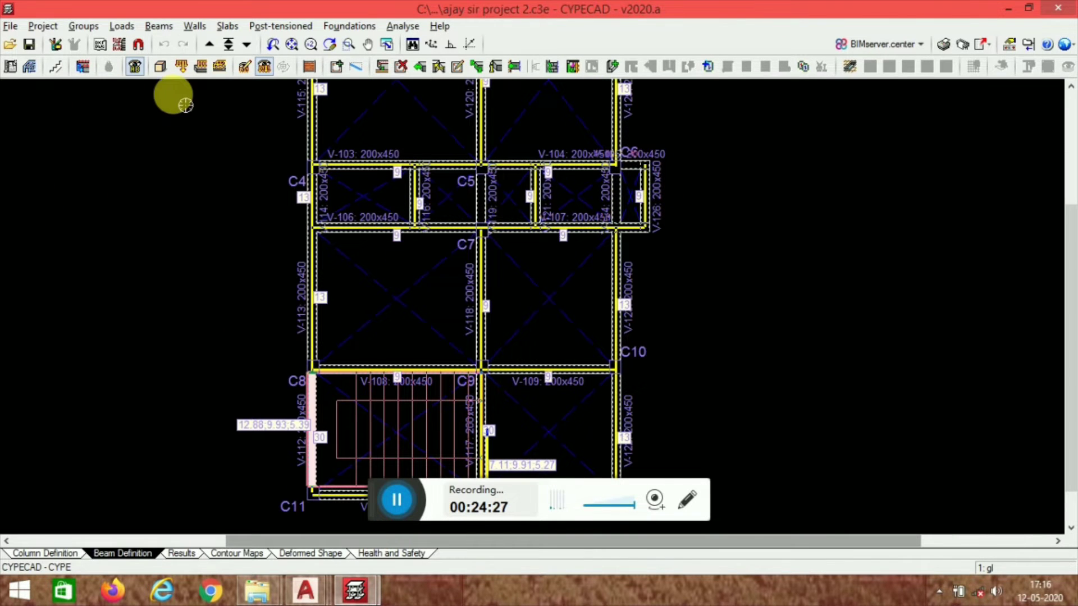
click(161, 67)
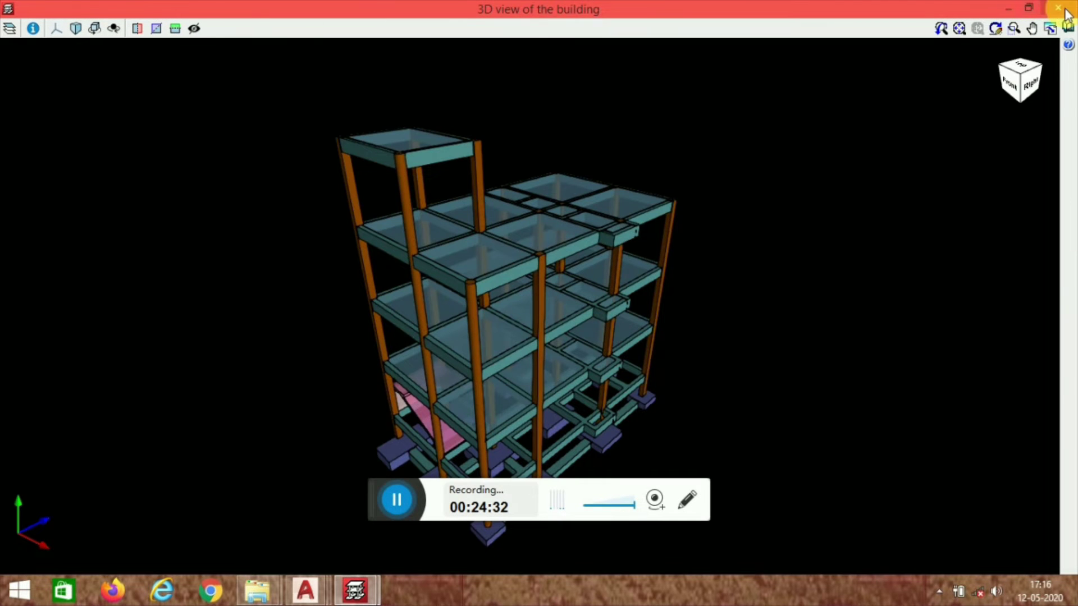
Step: Examine the ground-level staircase flights, landing and supporting wall from several angles in the 3D view, and return to the plan
scroll(383, 407, up, 4)
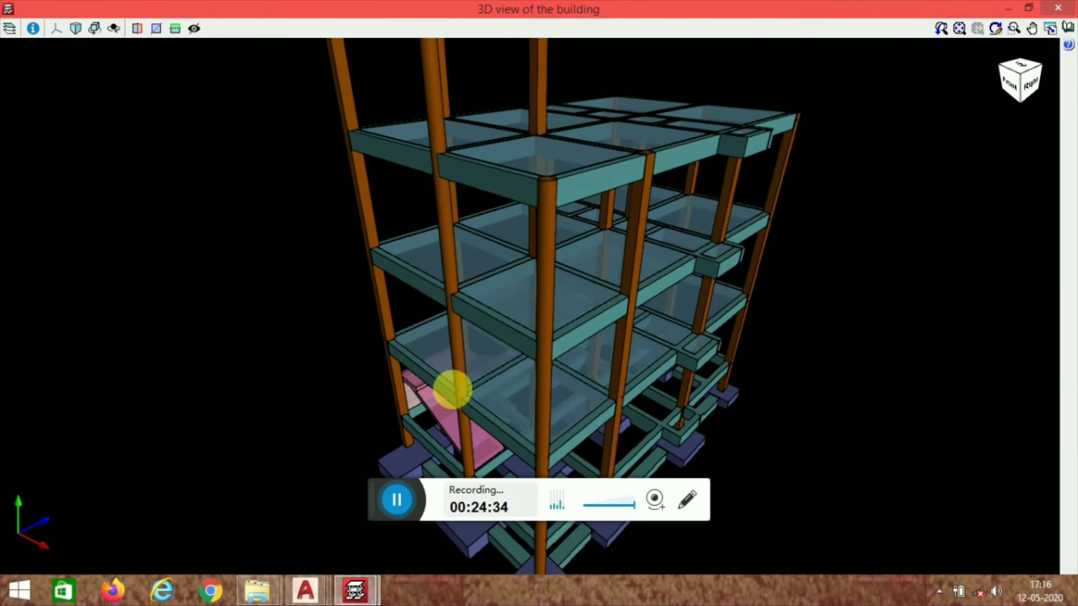
middle_drag(452, 390, 500, 286)
scroll(494, 292, down, 3)
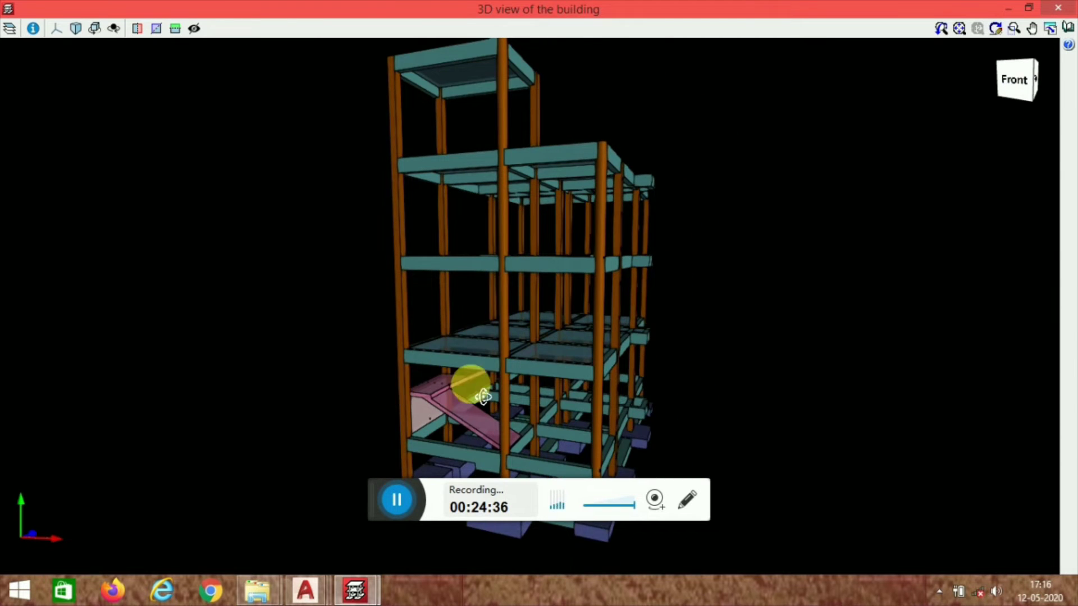
middle_drag(483, 396, 585, 426)
scroll(547, 426, up, 5)
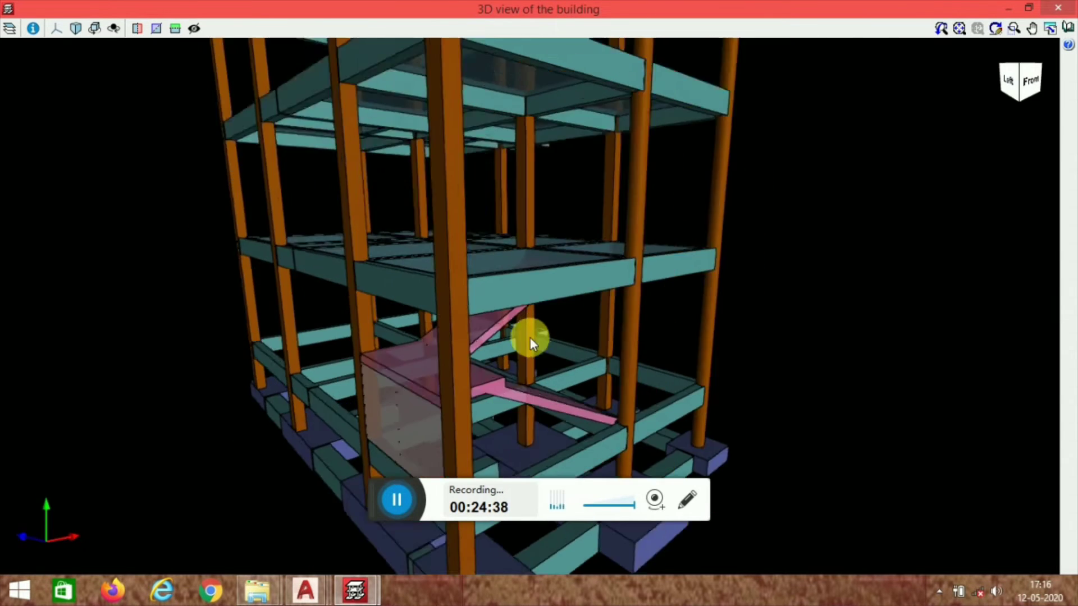
scroll(600, 390, down, 4)
middle_drag(600, 389, 473, 358)
scroll(473, 358, up, 4)
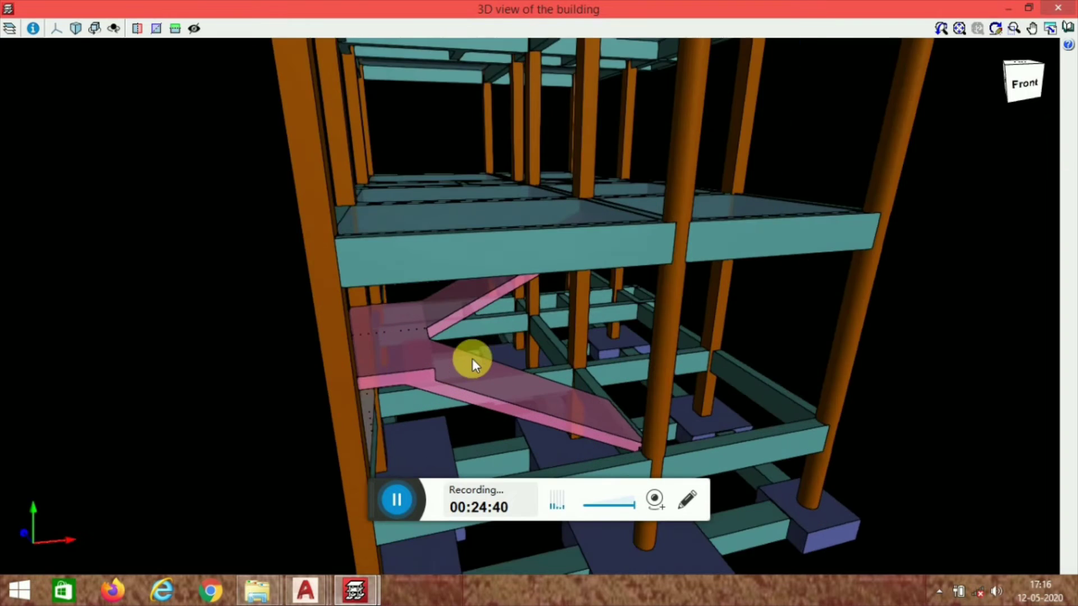
scroll(624, 400, down, 3)
middle_drag(589, 404, 559, 402)
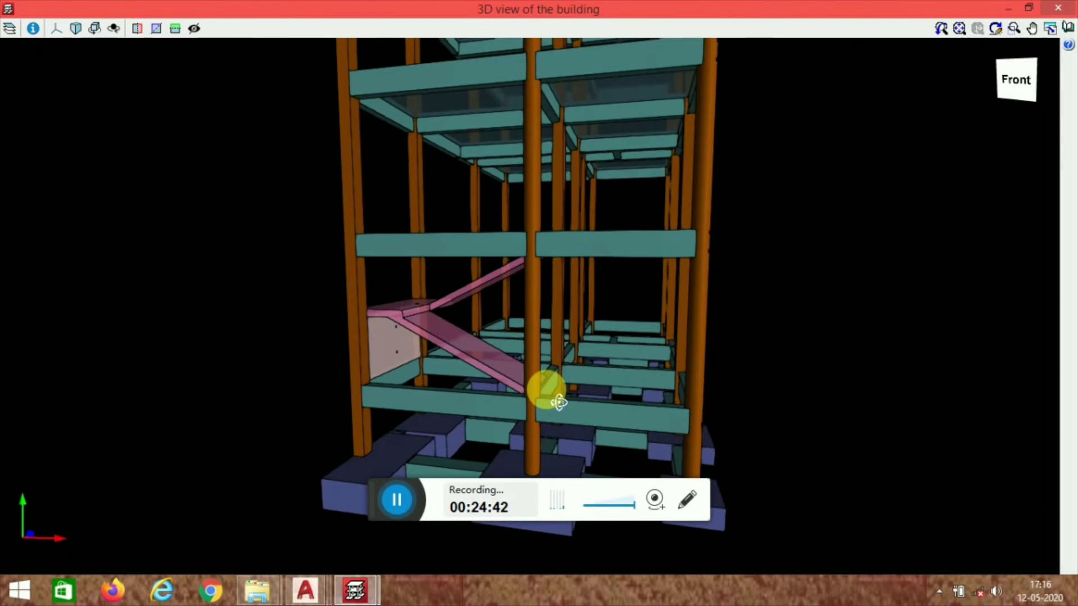
scroll(409, 313, up, 5)
scroll(595, 326, down, 6)
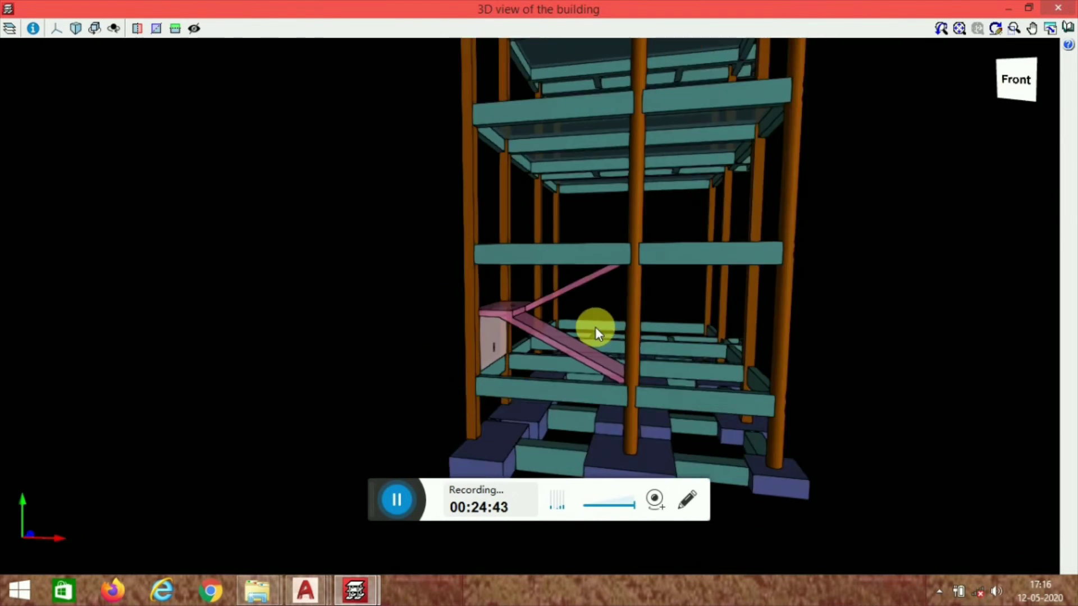
middle_drag(595, 327, 505, 393)
scroll(578, 351, up, 4)
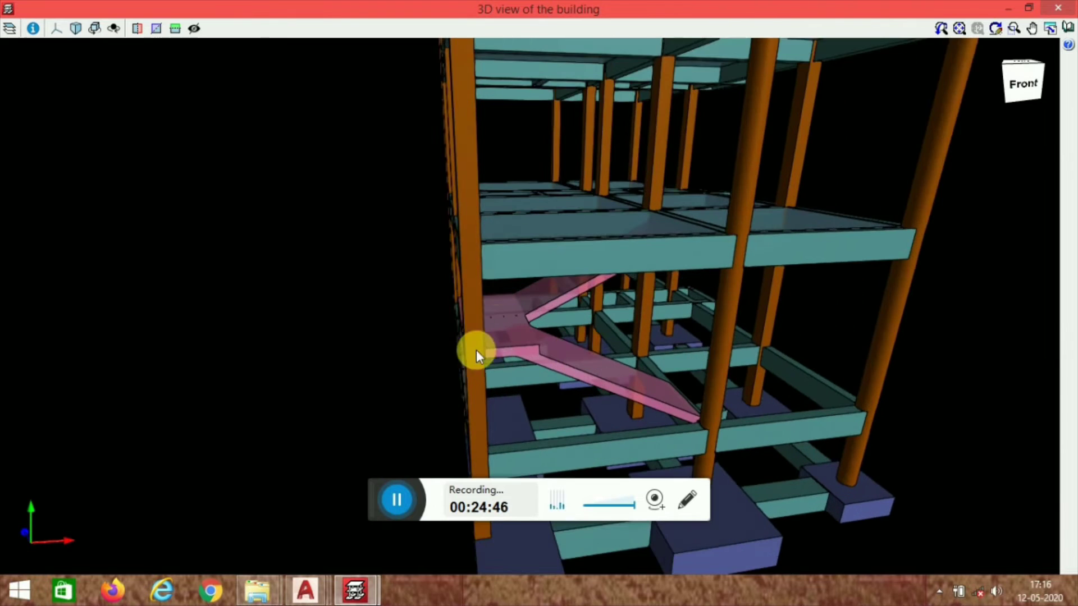
scroll(526, 334, down, 4)
middle_drag(472, 359, 514, 347)
scroll(558, 322, up, 3)
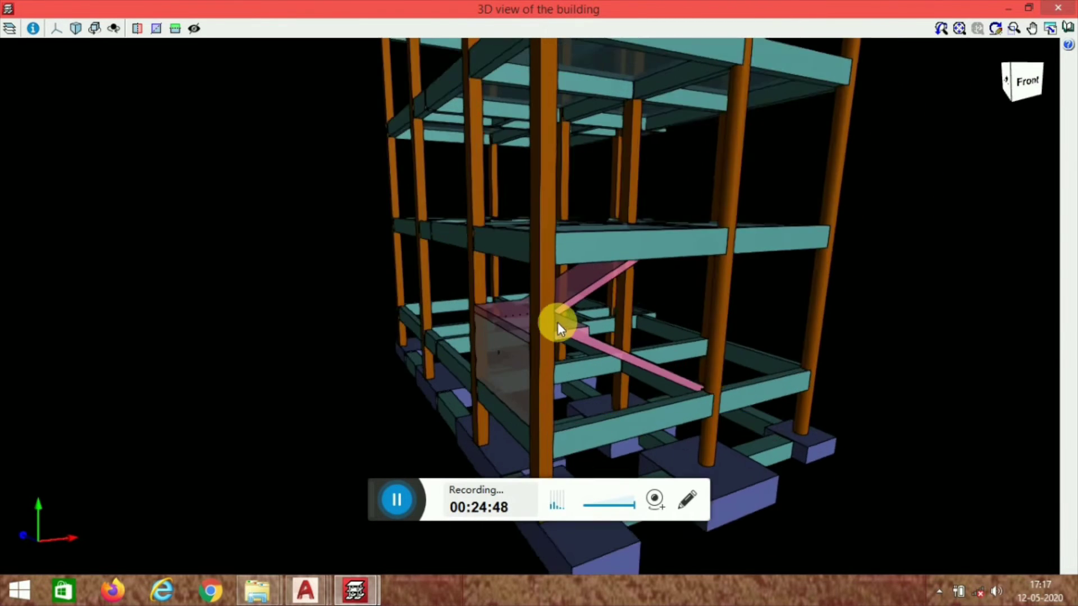
scroll(557, 322, up, 3)
scroll(482, 292, down, 3)
click(1070, 6)
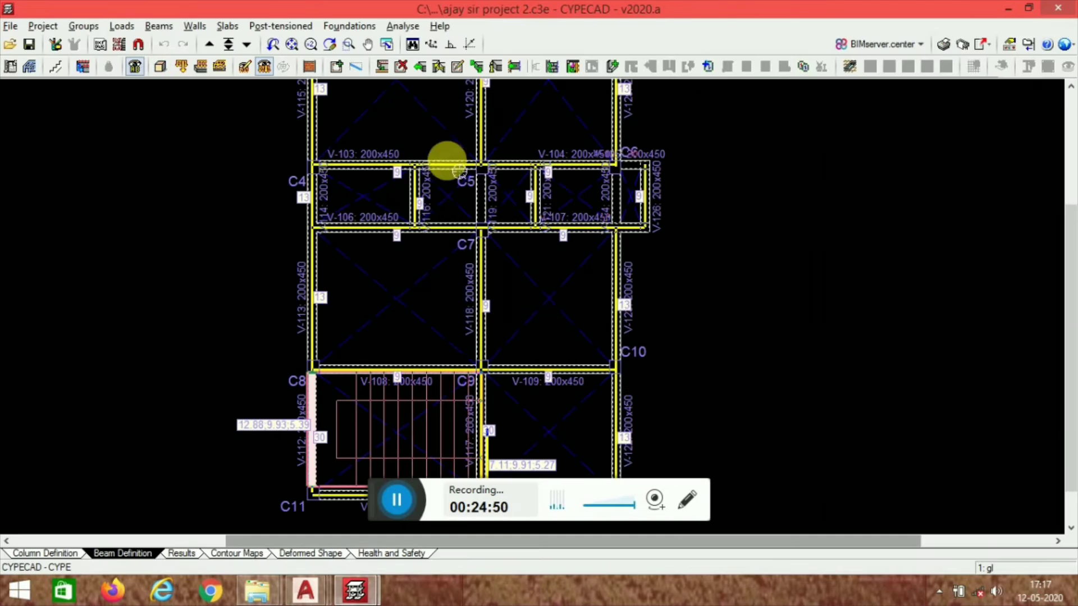
Step: Compose all the listed stair, frame, column schedule and floor plan drawings for DWG output and show every drawing in detail
click(963, 45)
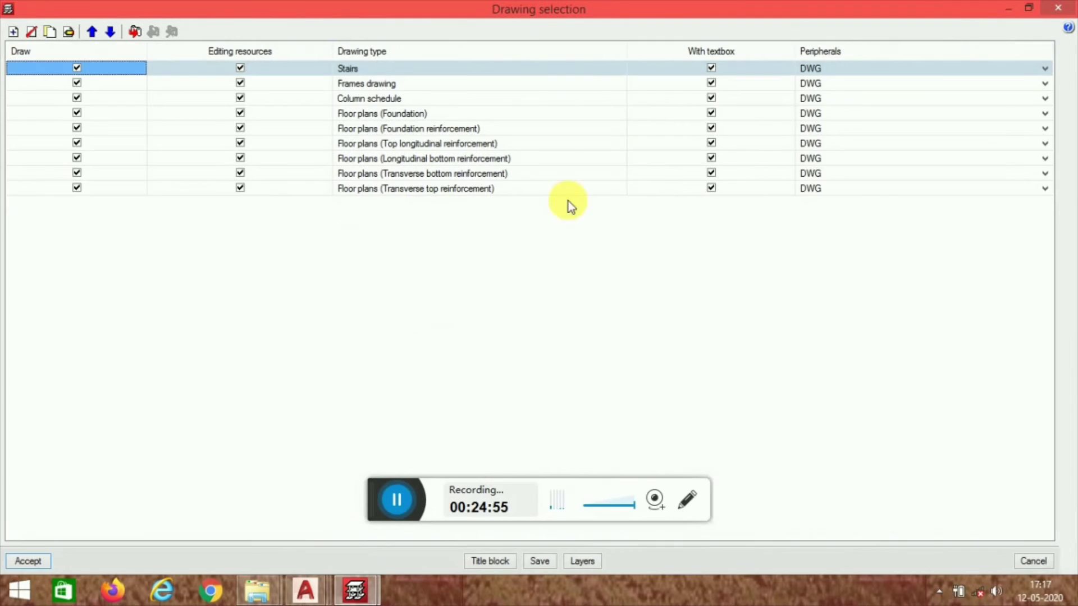
click(27, 562)
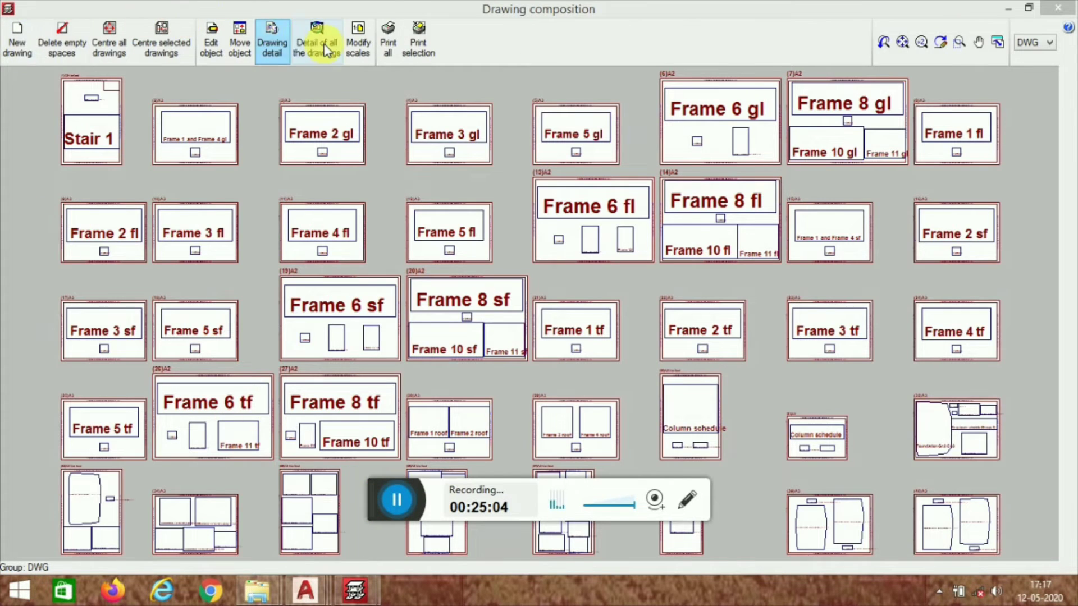
click(325, 50)
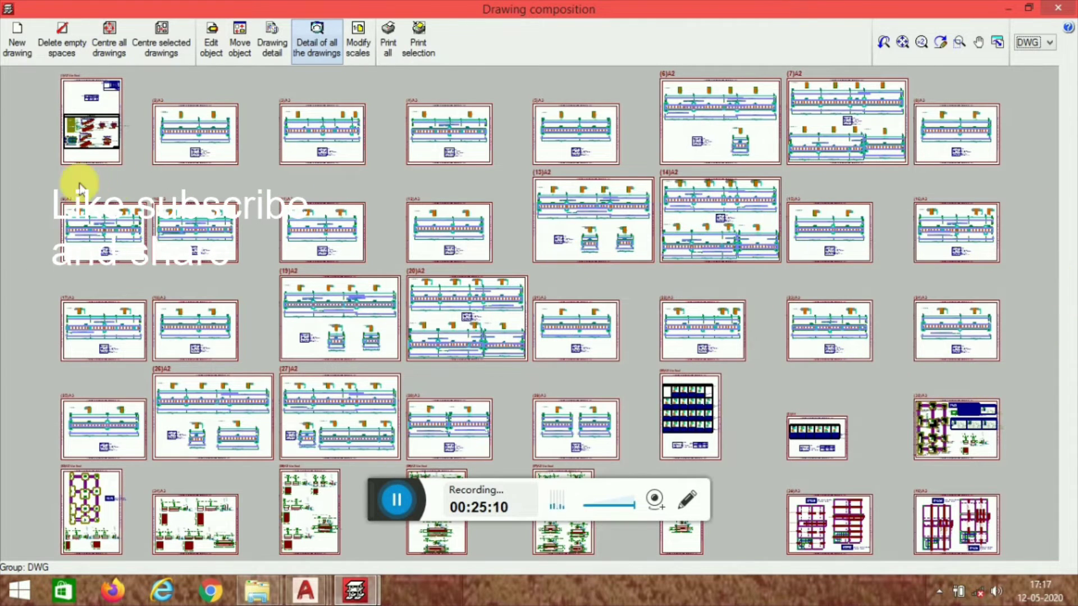
Step: Export all the composed drawings into one DWG file named FILE and display it with the associated program
click(385, 37)
click(423, 258)
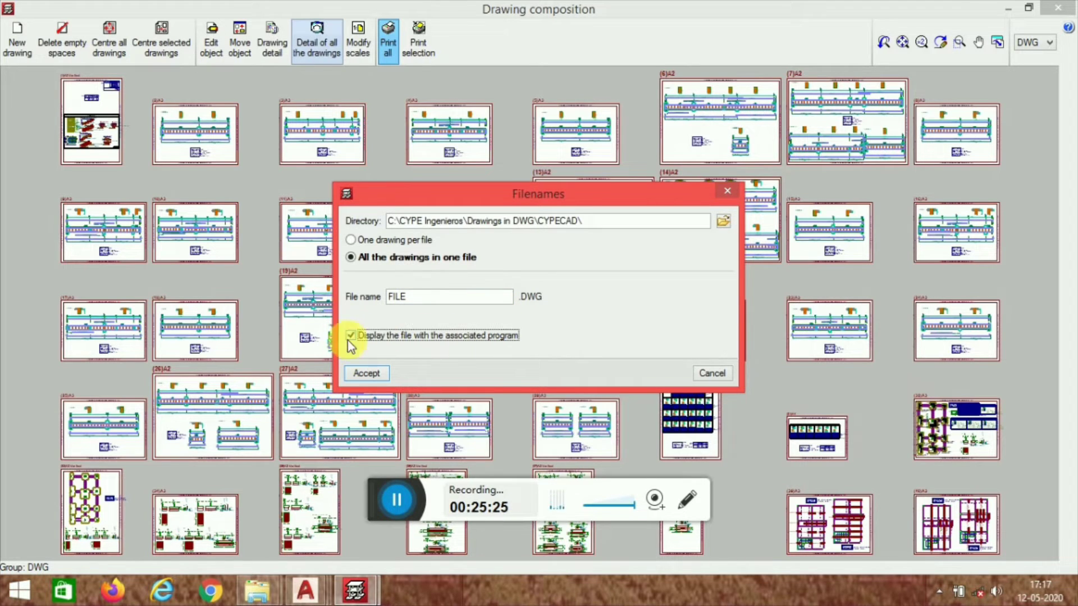
click(368, 374)
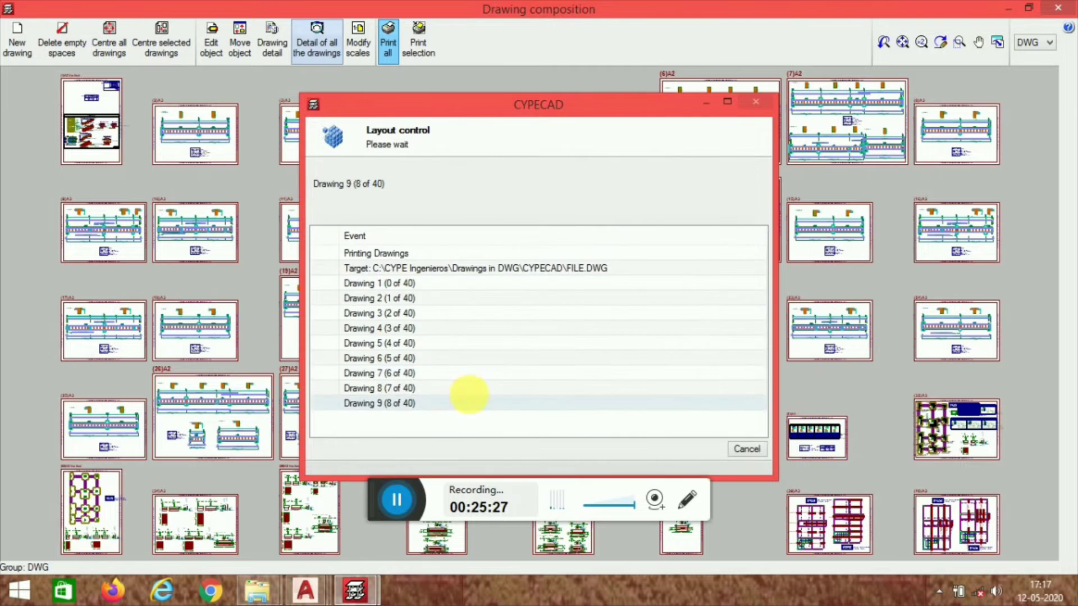
click(389, 499)
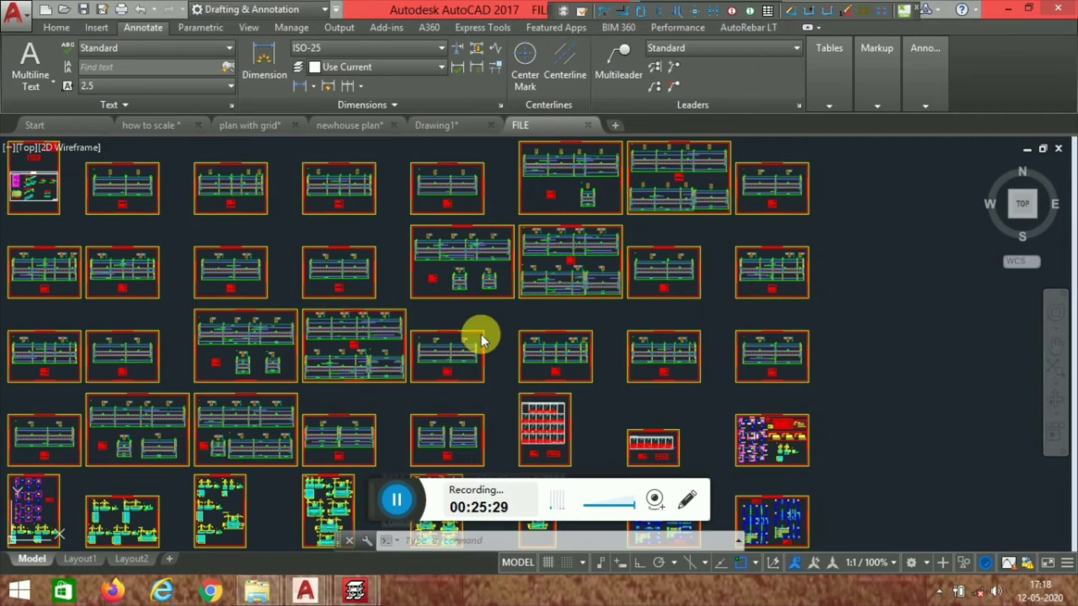
click(399, 499)
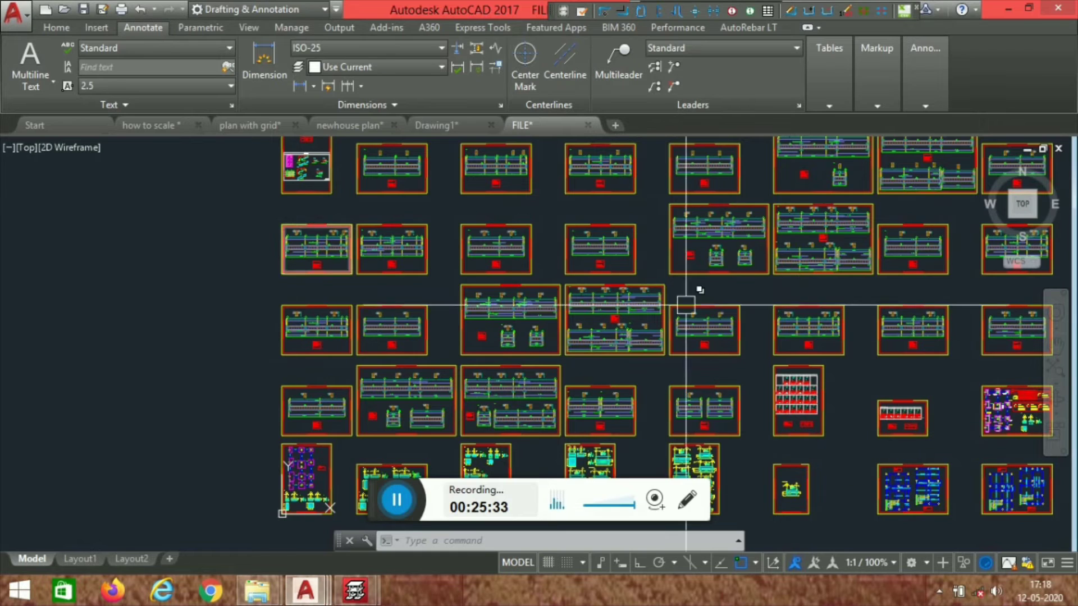
Step: Examine the foundation plan's footing sizes and reinforcement labels, and survey the neighbouring detail sheets in the exported drawing
mouse_move(993, 413)
middle_down()
mouse_move(747, 343)
mouse_move(693, 311)
middle_up()
scroll(692, 311, up, 8)
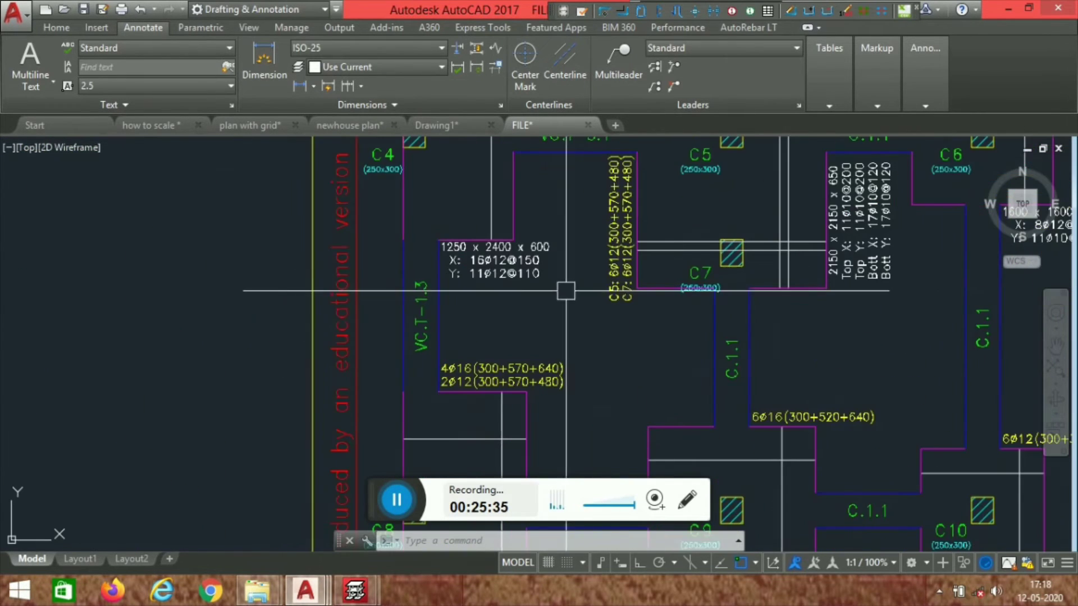
scroll(691, 313, down, 5)
scroll(470, 391, down, 2)
mouse_move(469, 391)
middle_down()
mouse_move(469, 371)
mouse_move(598, 270)
middle_up()
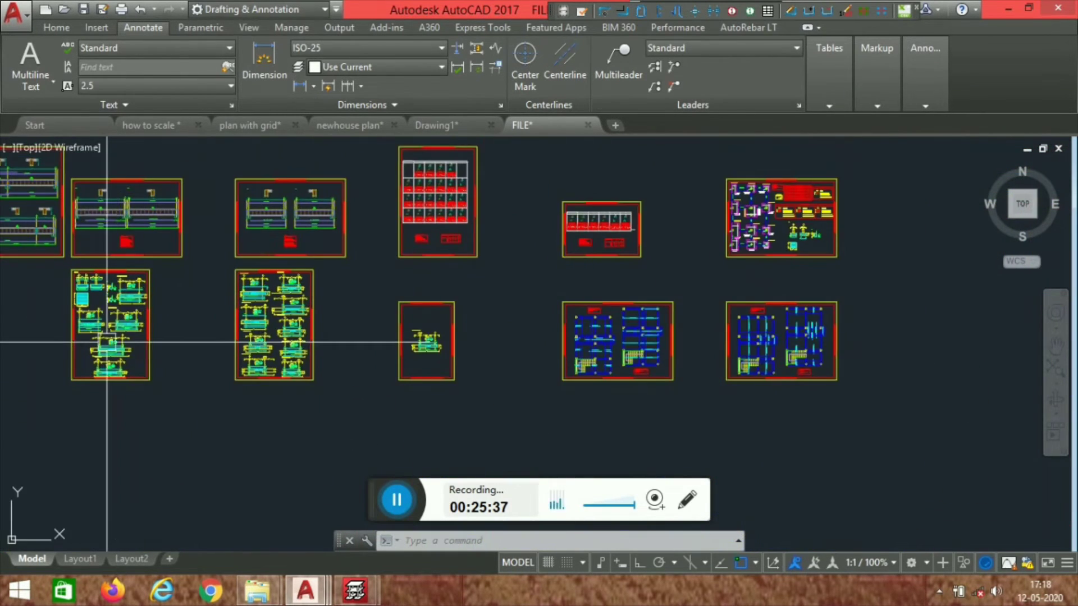
scroll(213, 332, up, 6)
middle_drag(76, 370, 478, 416)
scroll(440, 411, down, 5)
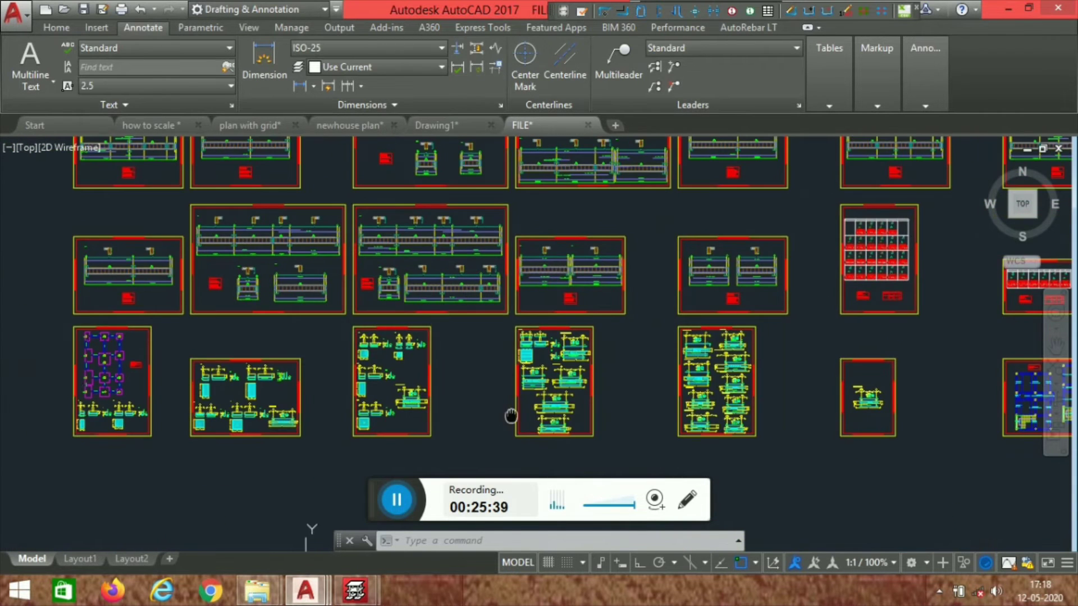
Step: Examine the beam detailing sheets closely, including spans, stirrups and cross-sections, and return to the overview of all sheets
scroll(210, 332, up, 6)
scroll(590, 361, up, 10)
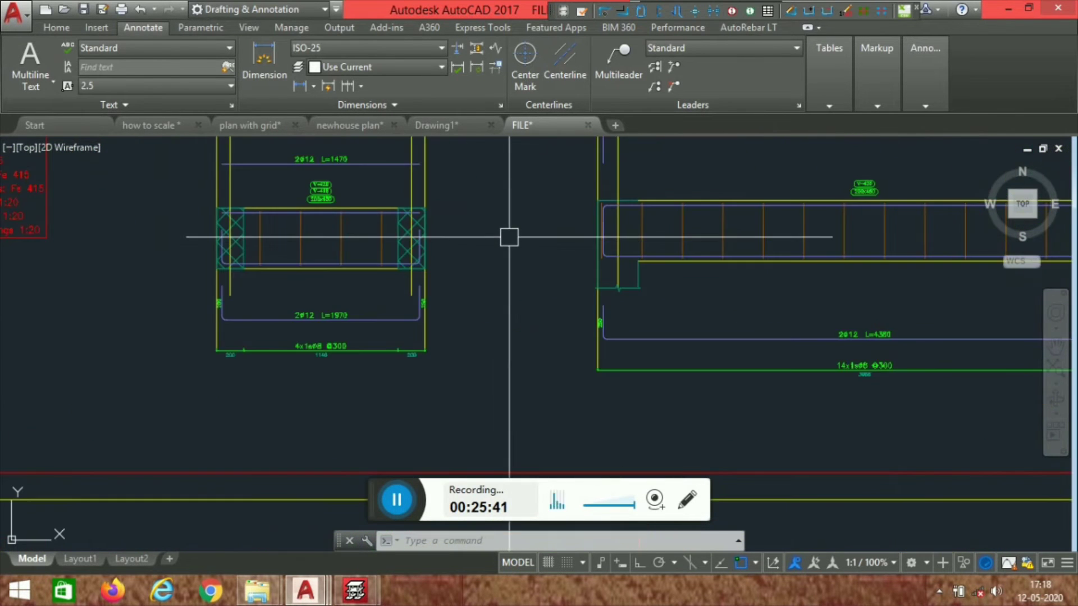
scroll(481, 257, down, 6)
scroll(612, 328, up, 3)
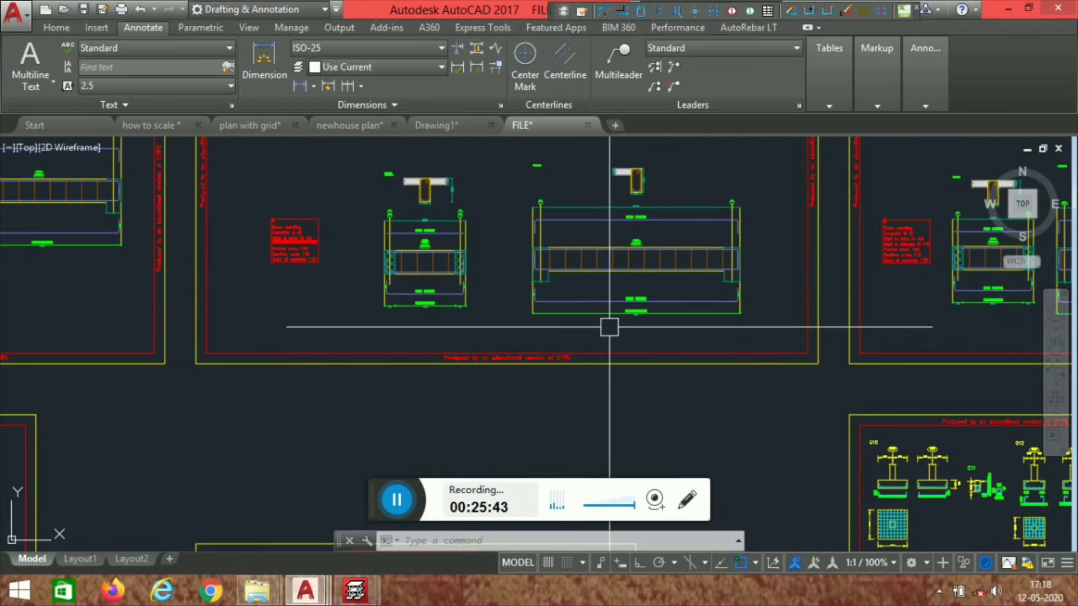
scroll(669, 294, up, 3)
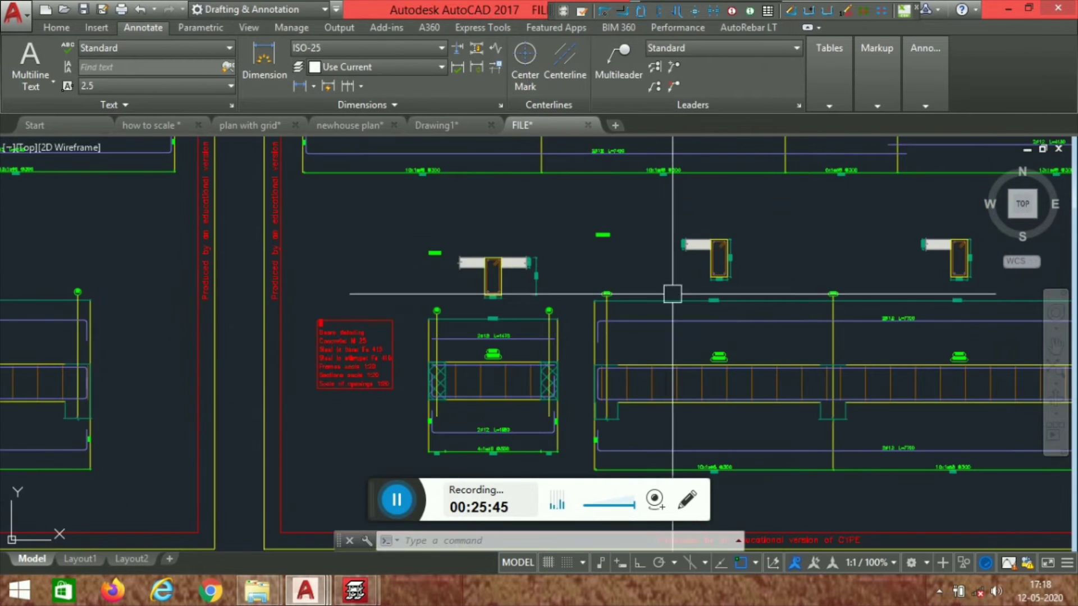
scroll(801, 320, down, 3)
middle_drag(801, 320, 665, 369)
scroll(747, 344, up, 3)
scroll(691, 318, down, 3)
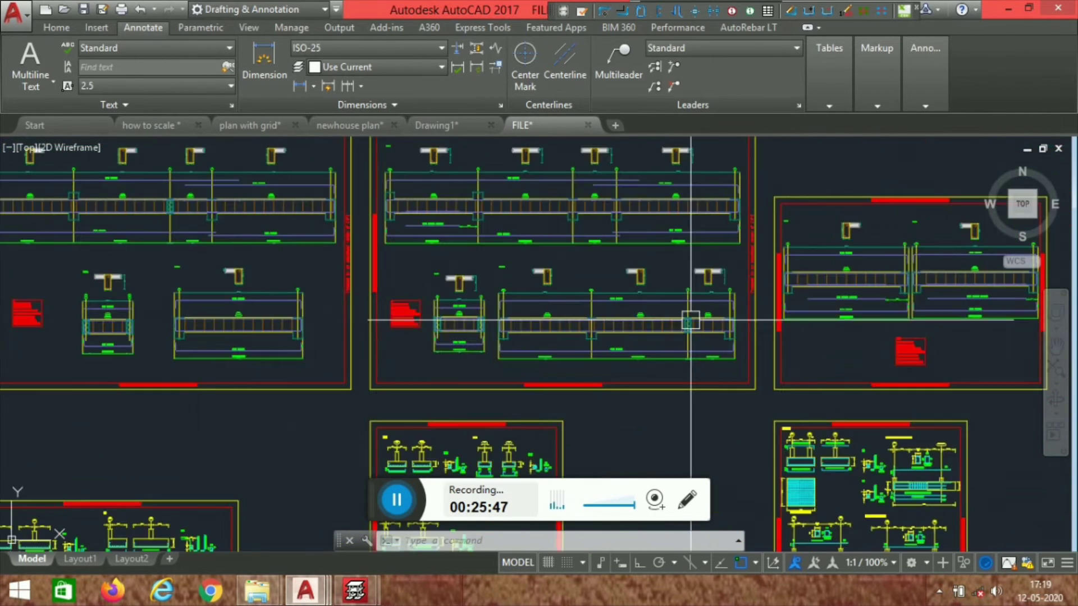
scroll(708, 344, down, 3)
mouse_move(501, 327)
middle_down()
mouse_move(493, 360)
mouse_move(450, 405)
middle_up()
middle_drag(717, 252, 577, 366)
scroll(655, 240, down, 6)
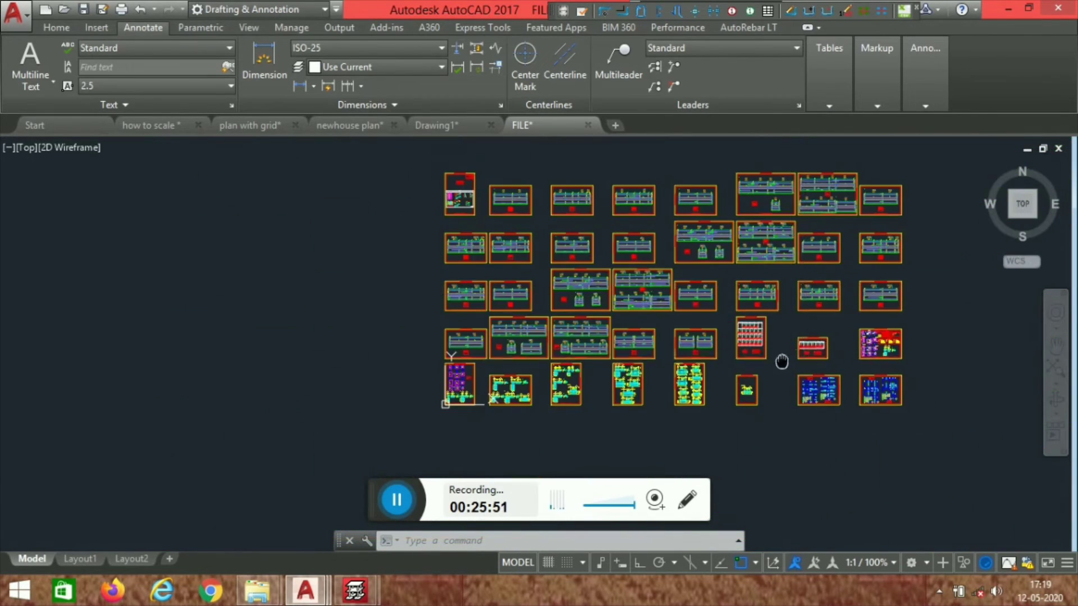
Step: Examine the footing and foundation beam detail sheets in the bottom row, and look over the rows above them
scroll(623, 378, up, 4)
scroll(622, 378, up, 6)
scroll(619, 333, down, 4)
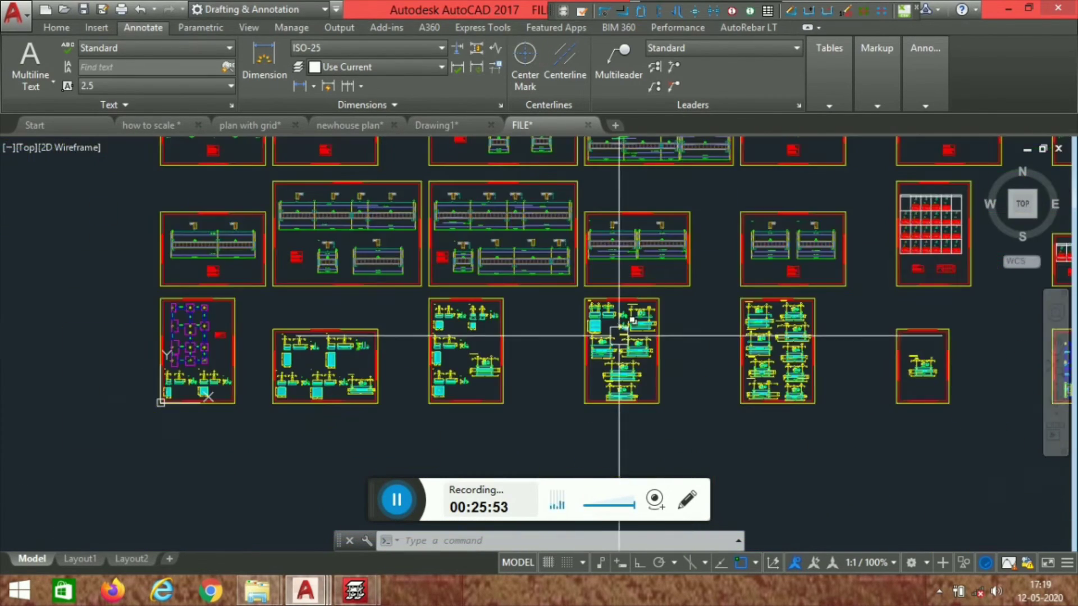
middle_drag(725, 408, 688, 402)
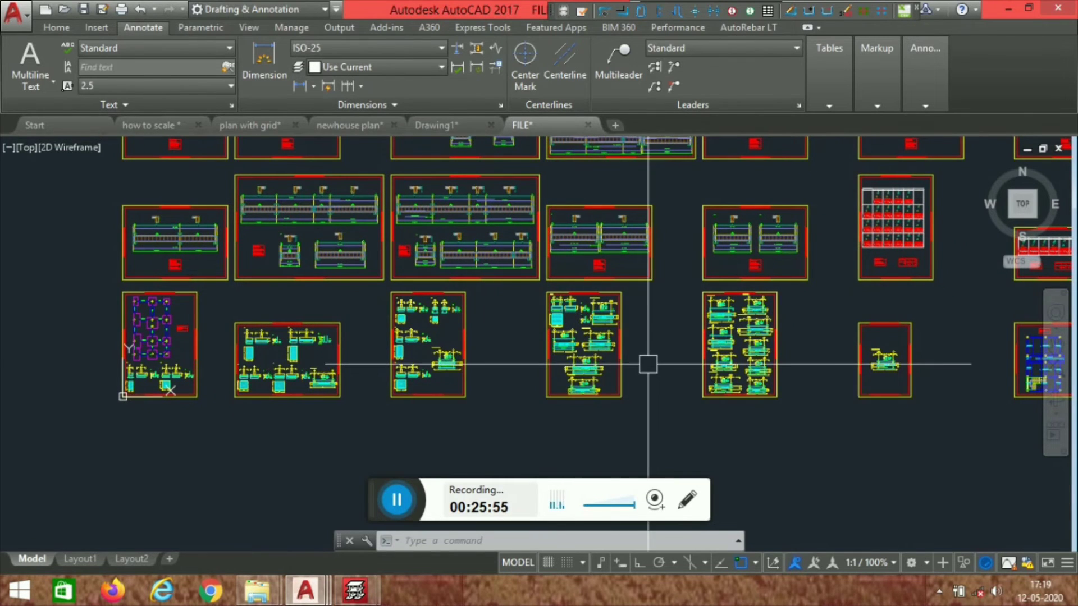
scroll(650, 365, up, 3)
scroll(490, 332, up, 3)
scroll(574, 295, down, 3)
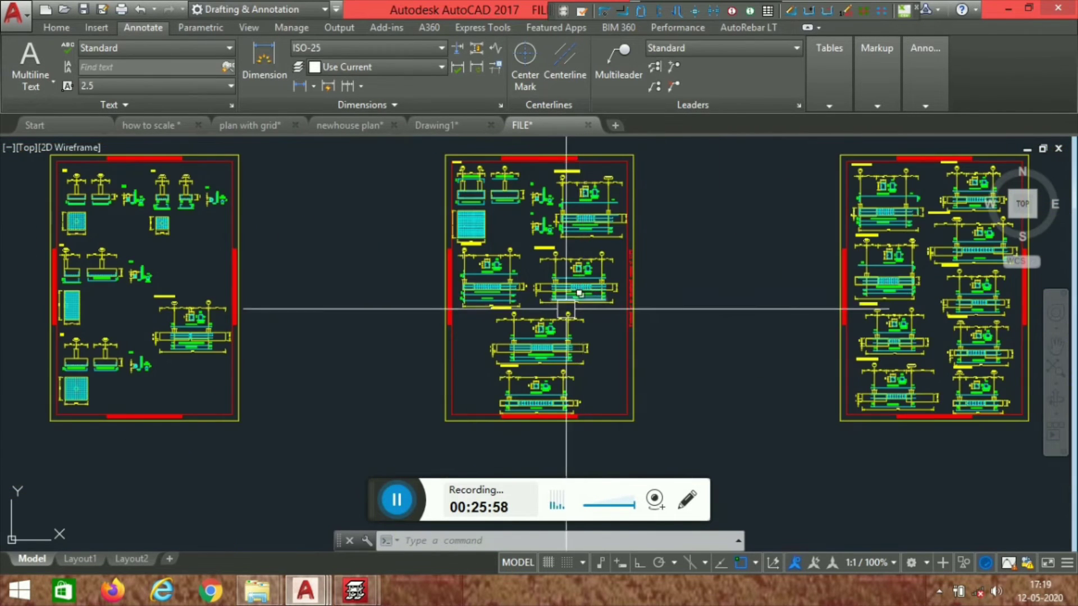
middle_drag(635, 325, 616, 397)
scroll(581, 219, down, 3)
mouse_move(457, 259)
middle_down()
mouse_move(481, 305)
mouse_move(491, 366)
middle_up()
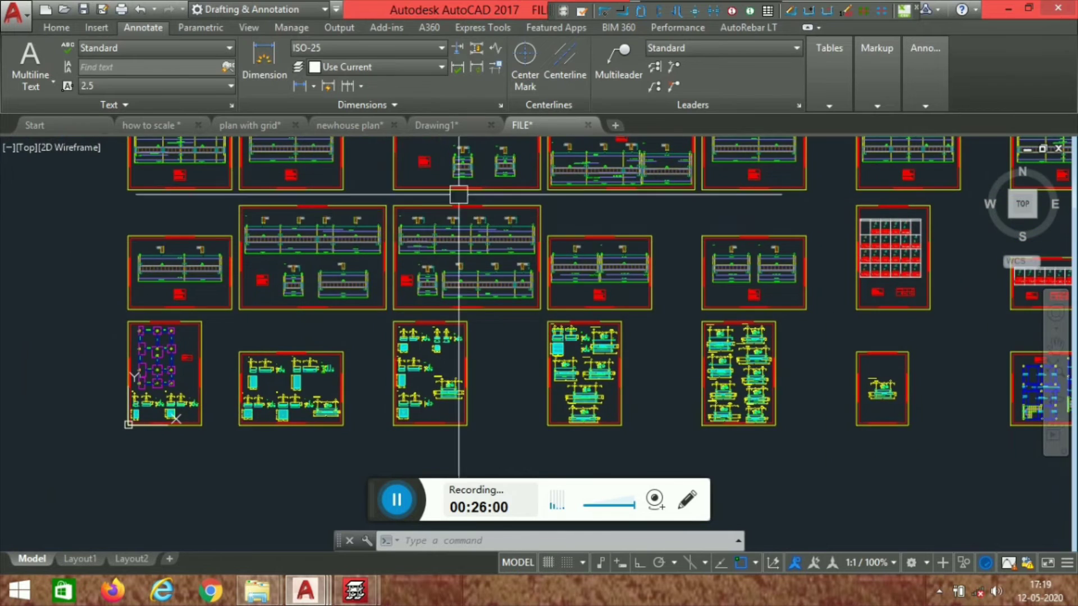
middle_drag(456, 193, 472, 286)
scroll(472, 286, down, 2)
middle_drag(520, 216, 460, 338)
Step: Switch back to the CYPECAD project and display the Foundations level
click(356, 591)
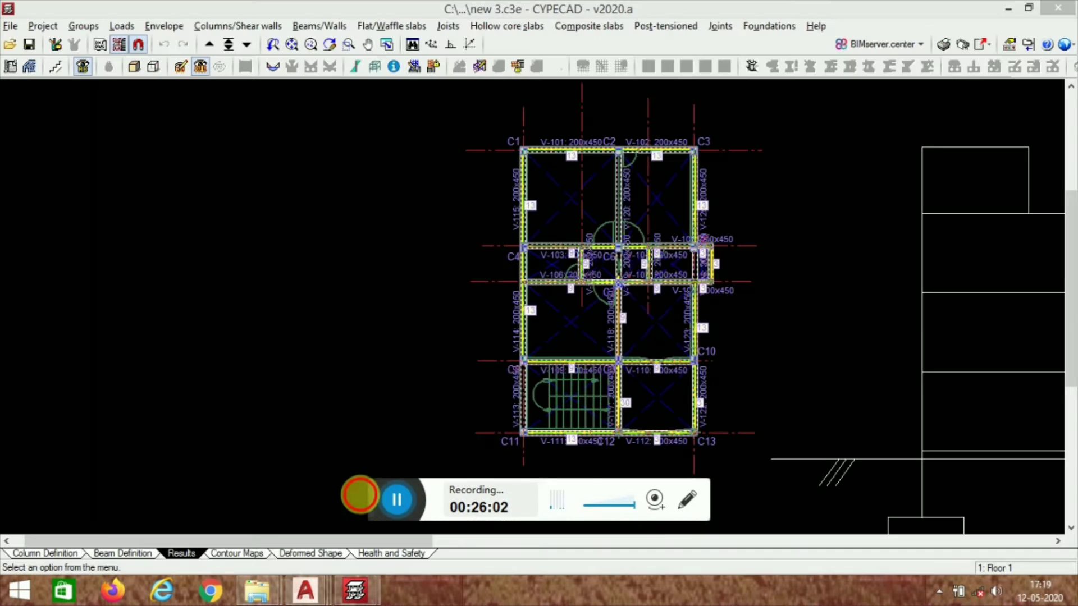
middle_drag(632, 238, 556, 253)
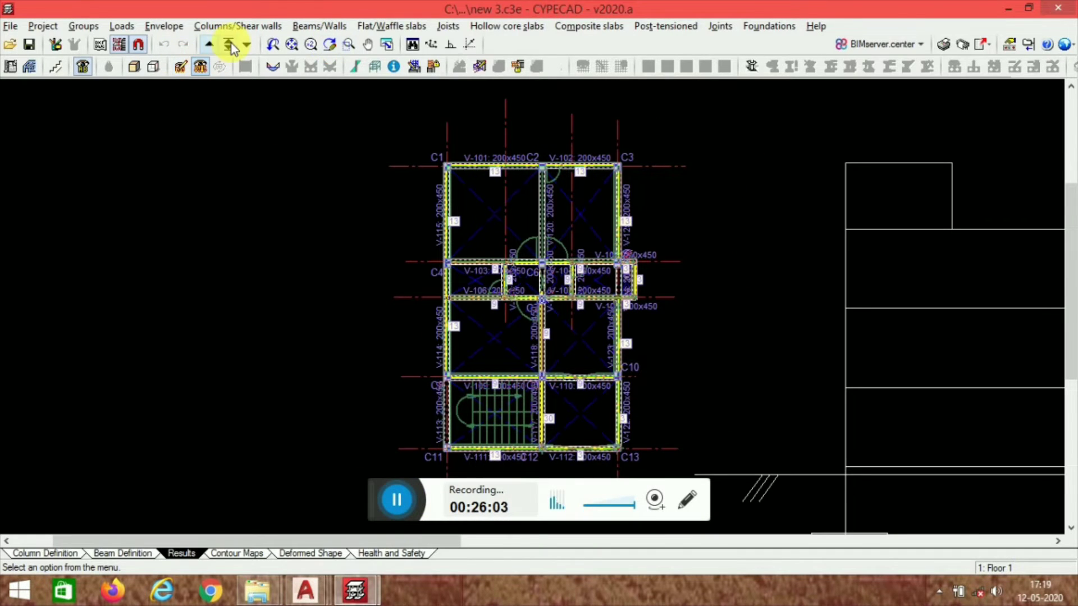
click(230, 45)
click(519, 404)
double_click(520, 404)
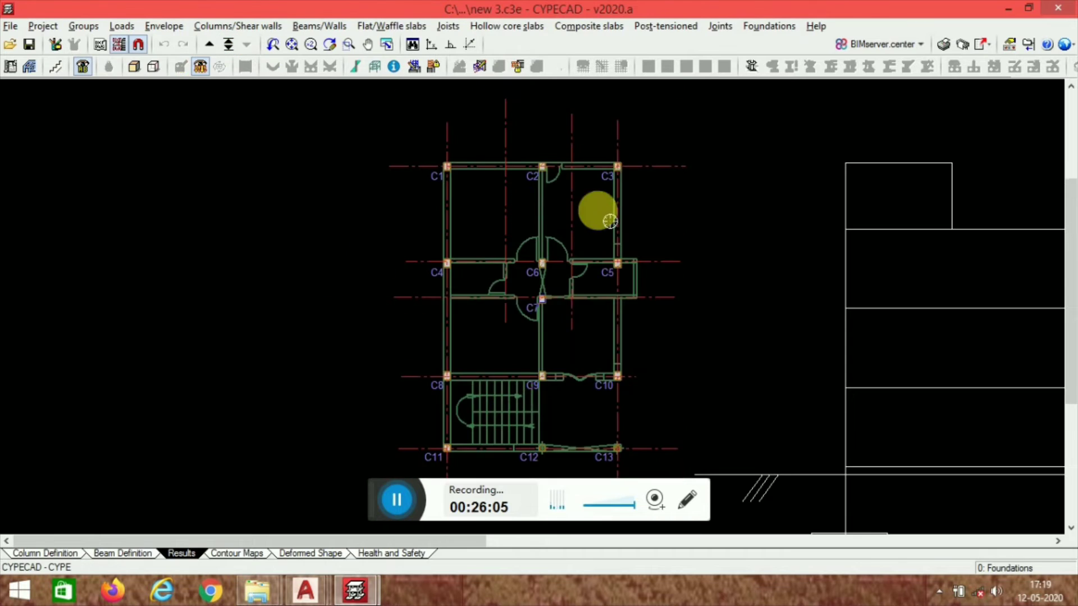
Step: Hide the "plan with grid" background drawing on the Foundations level
scroll(610, 222, down, 2)
middle_drag(635, 305, 542, 344)
click(119, 45)
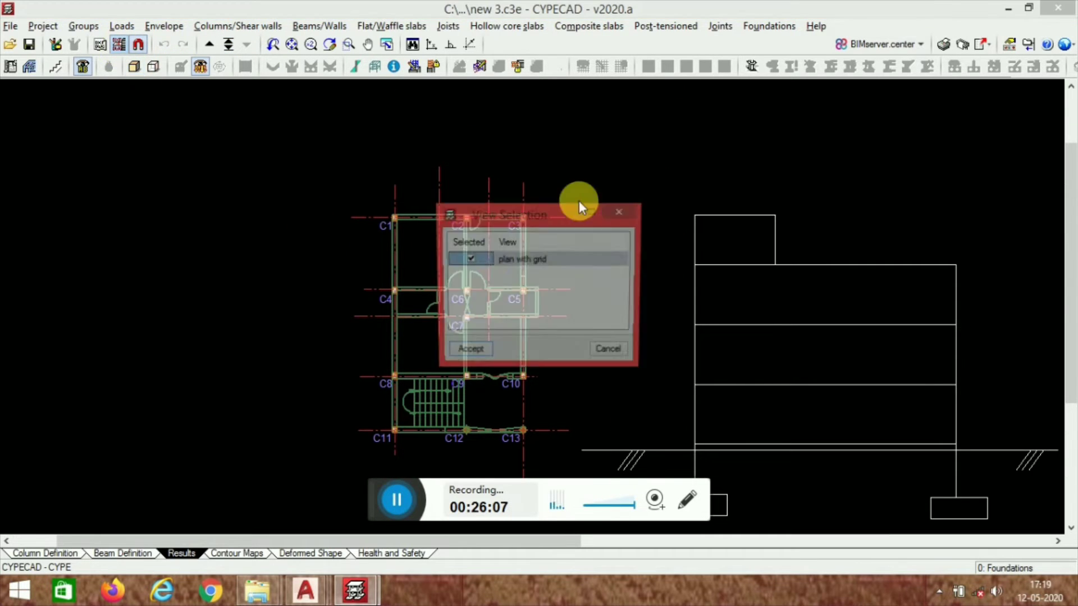
click(476, 353)
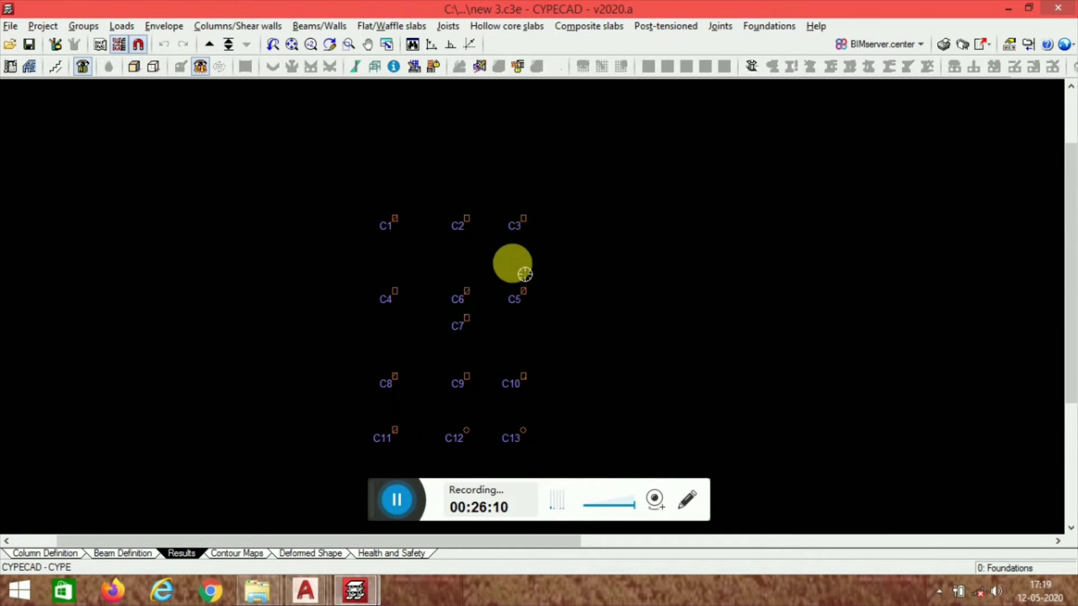
Step: Examine the layout of columns C1 to C13 on the Foundations level
scroll(329, 324, up, 2)
middle_drag(448, 266, 548, 253)
scroll(617, 219, up, 1)
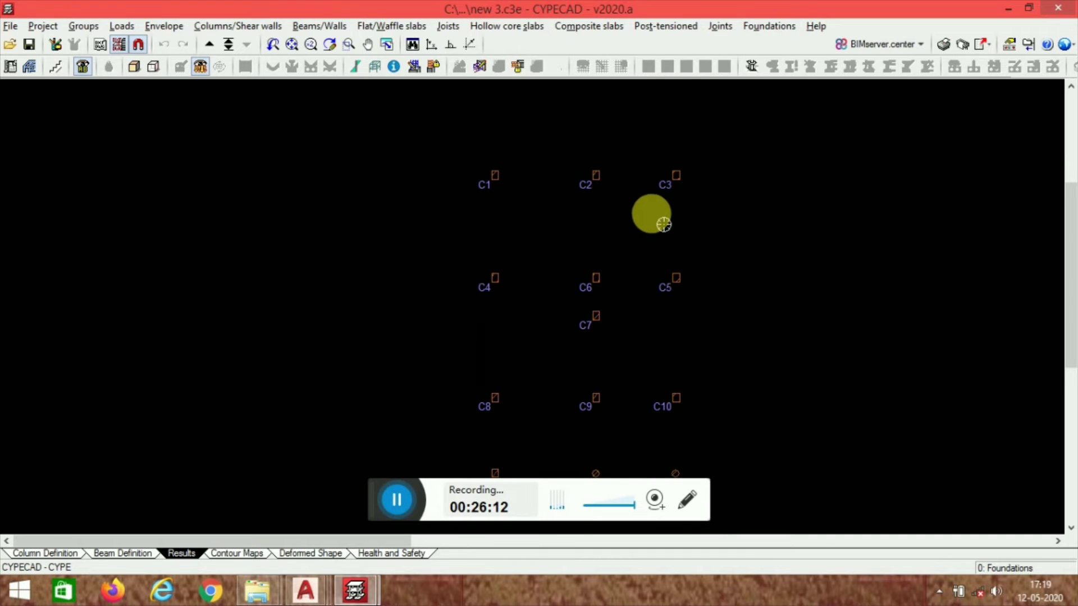
scroll(651, 211, up, 1)
scroll(616, 200, down, 1)
middle_drag(668, 320, 539, 355)
scroll(534, 389, up, 1)
scroll(545, 266, down, 1)
scroll(594, 239, down, 2)
scroll(472, 220, up, 1)
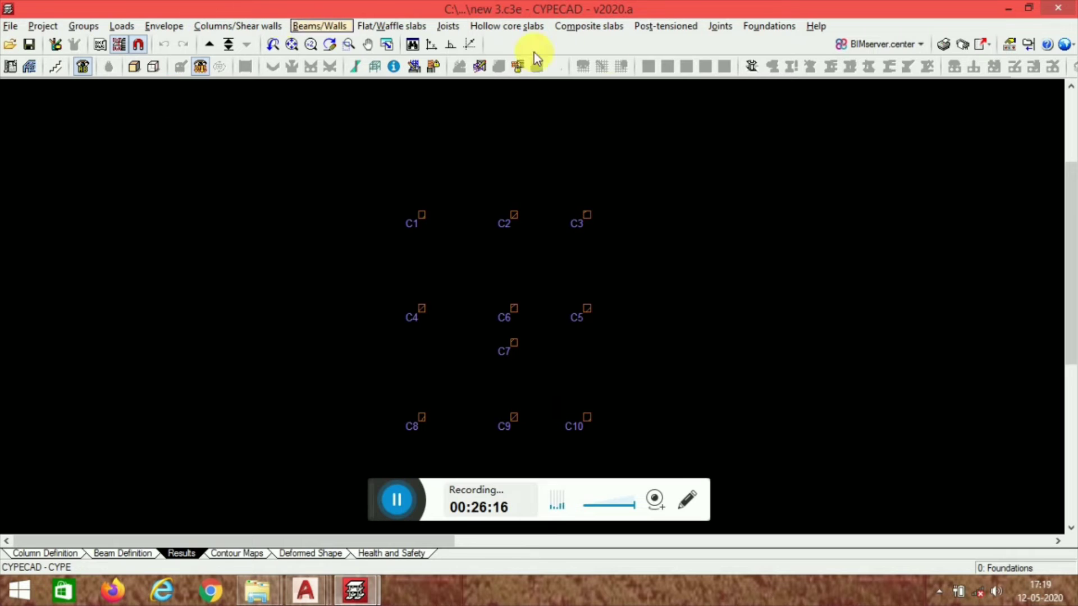
Step: Start a new single column foundation element using the square, flat-topped footing type
click(769, 26)
click(814, 65)
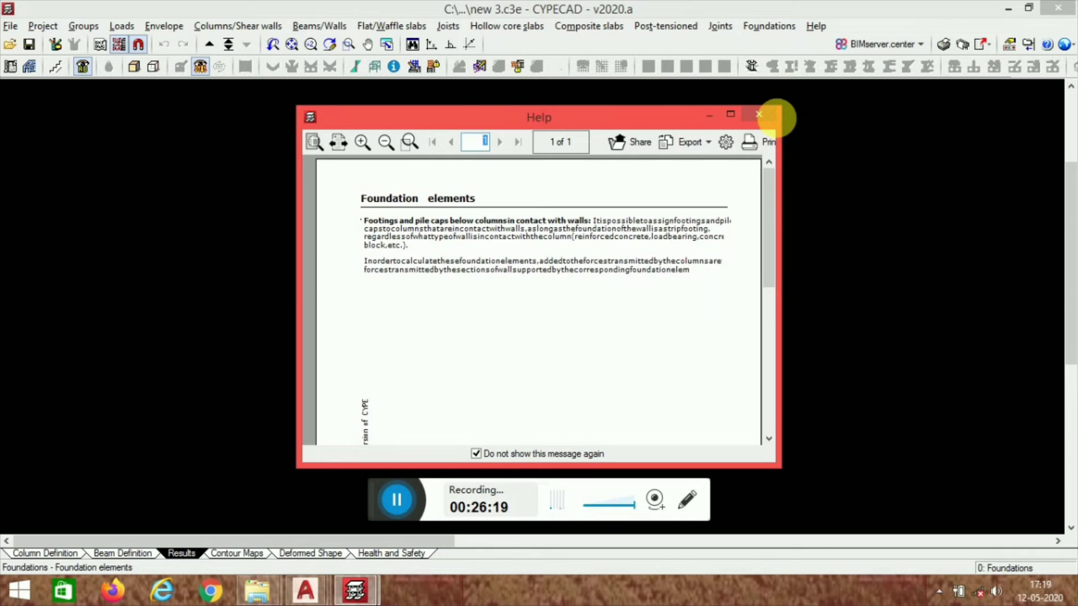
click(758, 114)
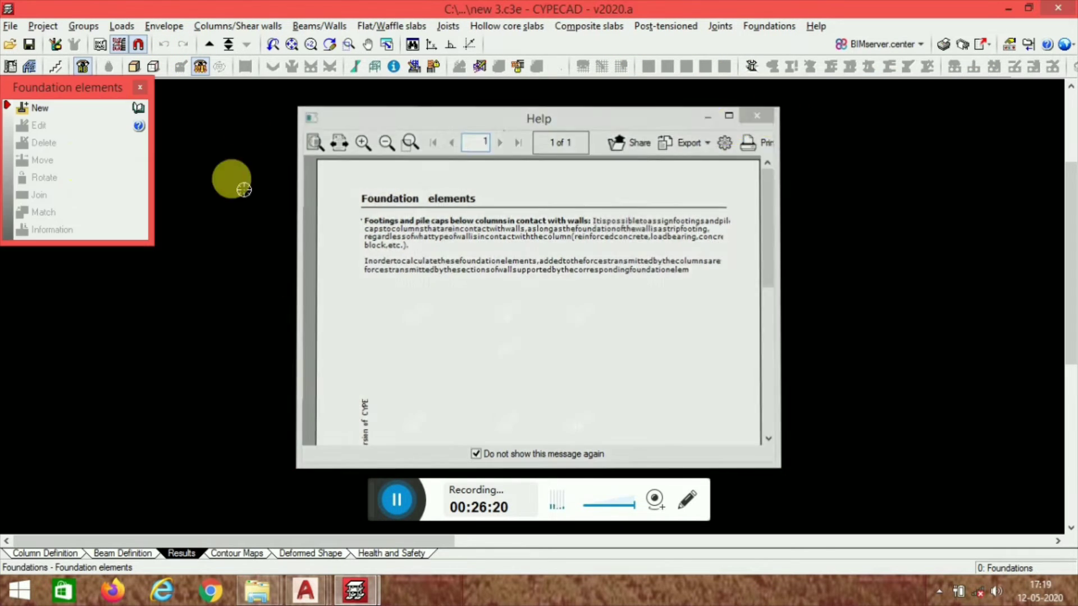
click(54, 109)
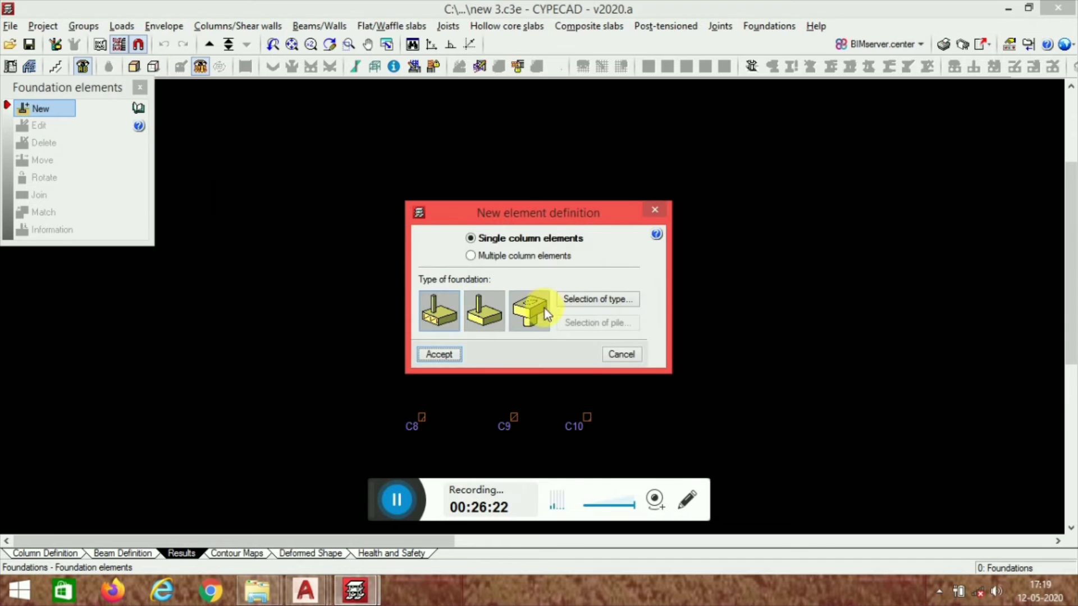
click(597, 299)
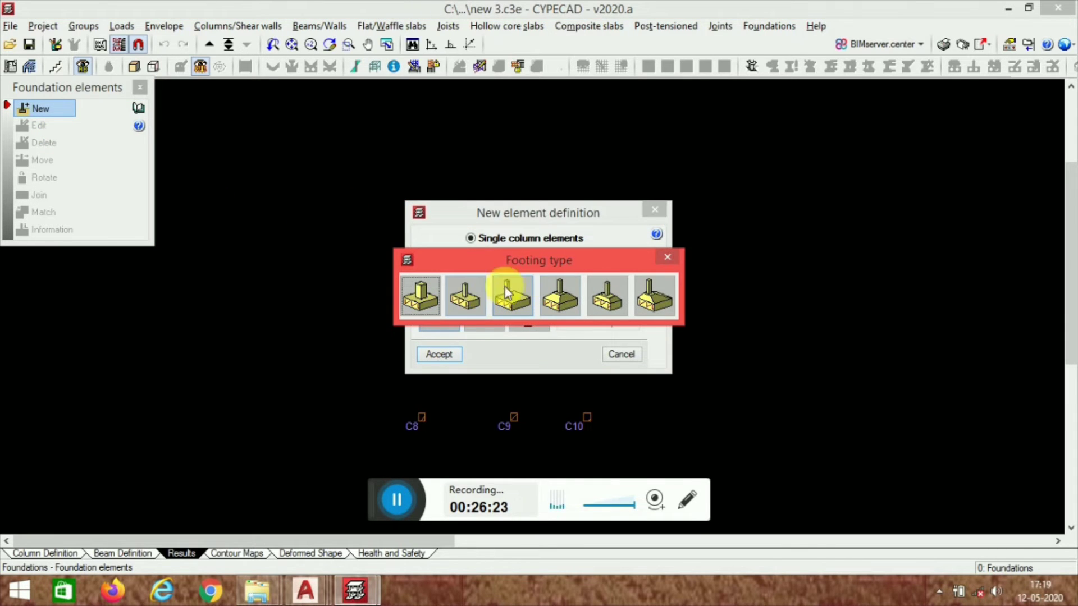
click(420, 299)
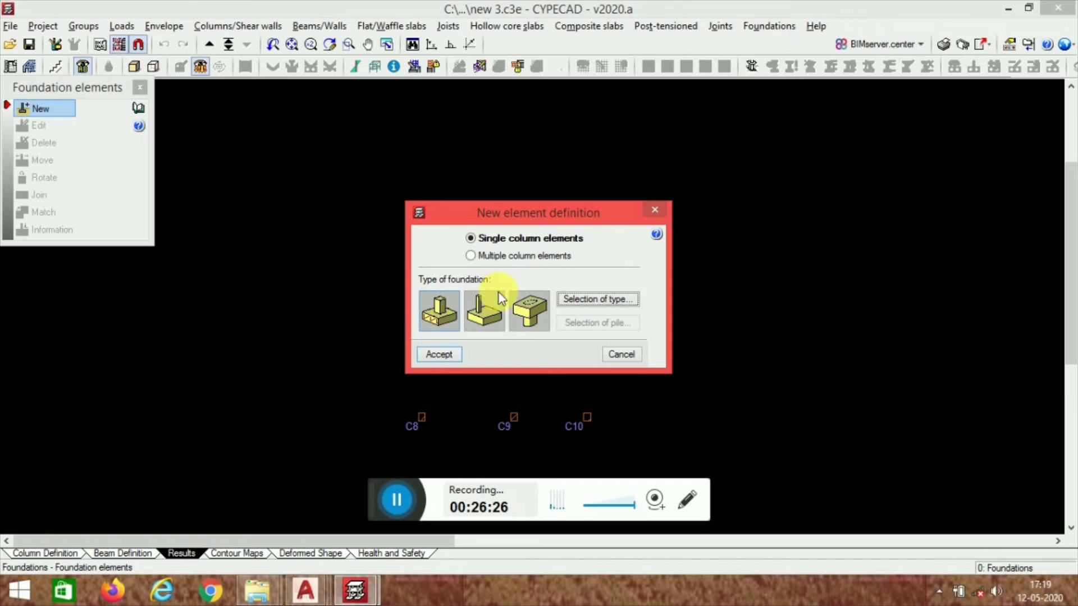
click(437, 354)
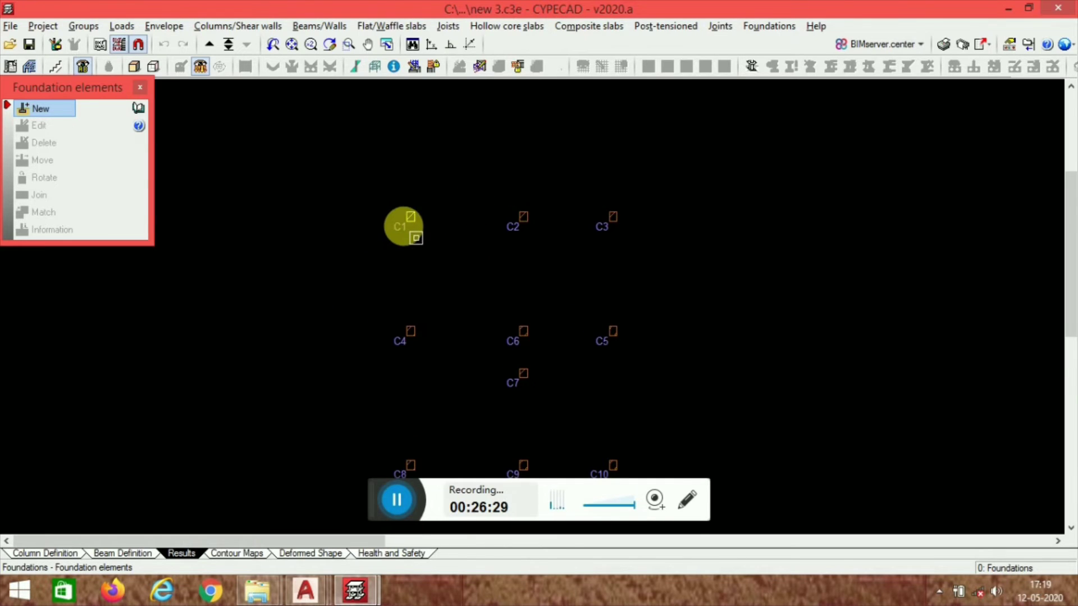
Step: Place isolated footings centred under columns C1, C2, C3, C5 and C4
click(416, 238)
click(528, 236)
click(629, 237)
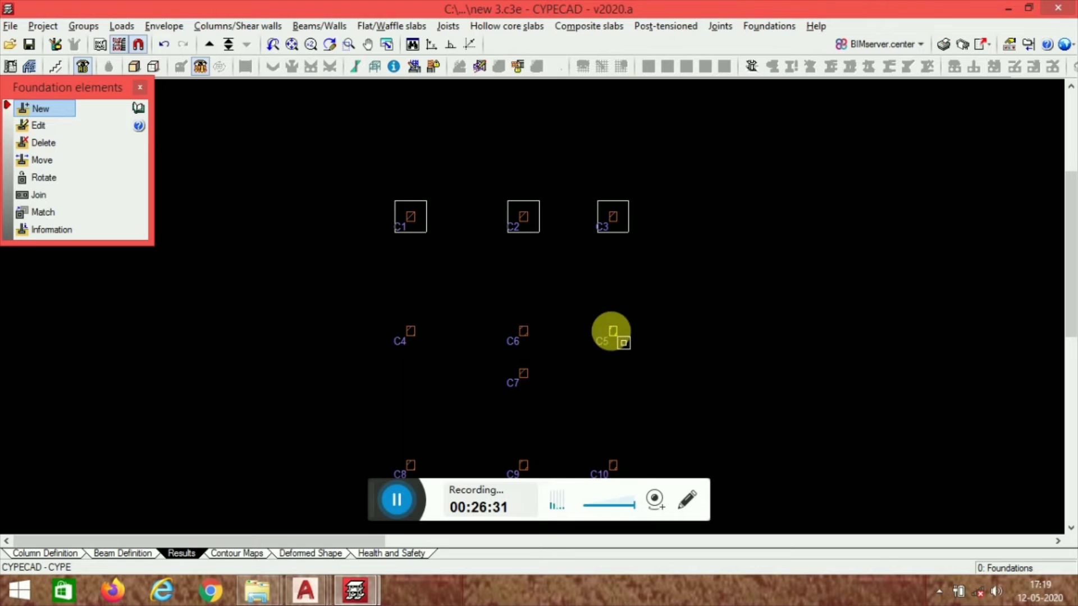
click(627, 344)
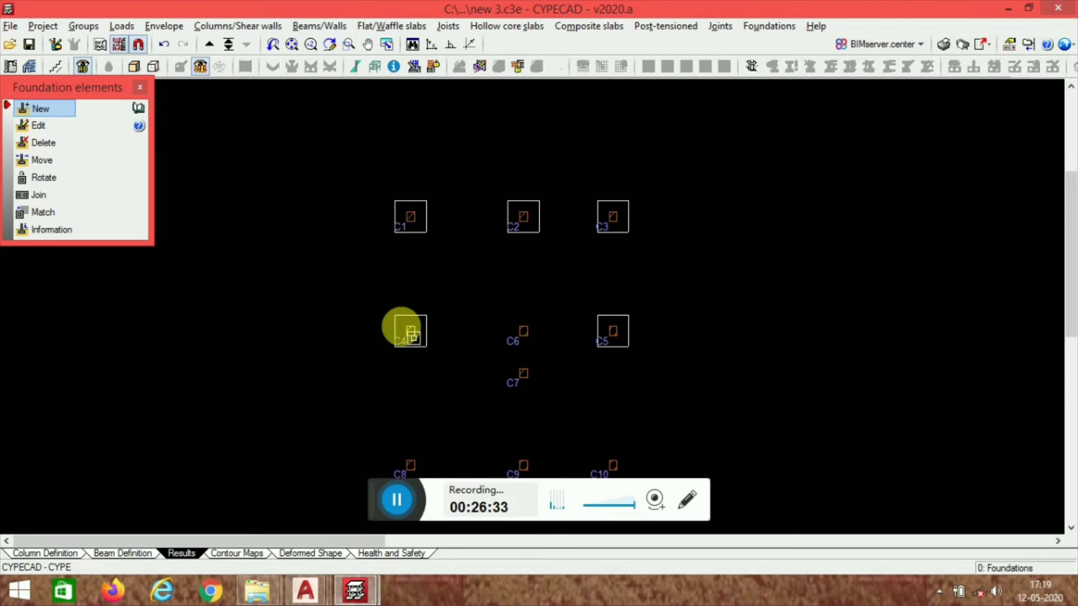
Step: Place isolated footings centred under columns C8, C9, C10, C13, C12 and C11
scroll(413, 337, down, 2)
scroll(445, 306, up, 2)
click(414, 315)
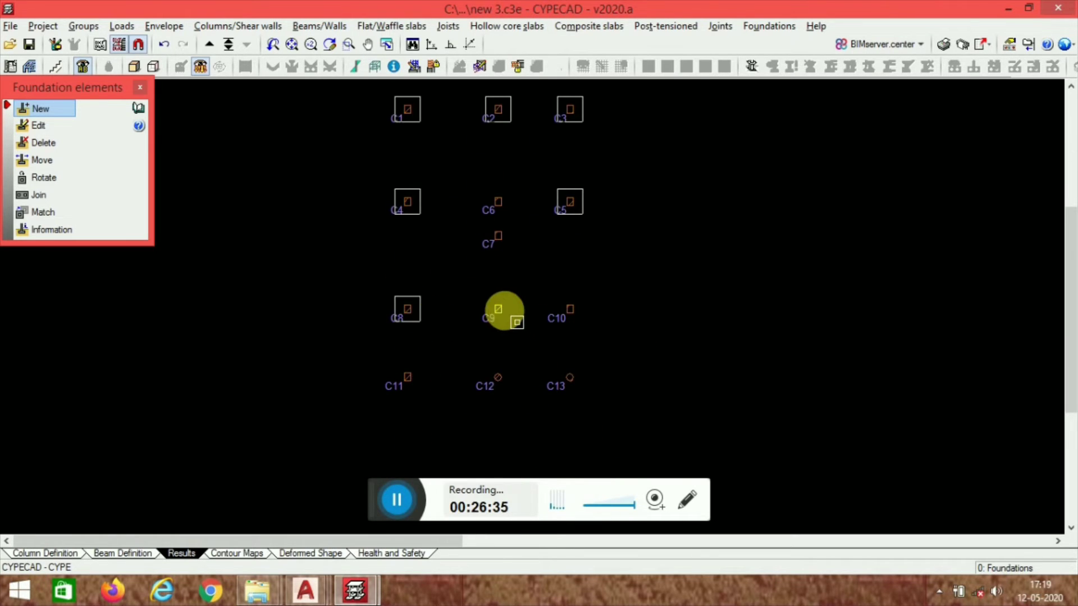
click(517, 322)
click(569, 307)
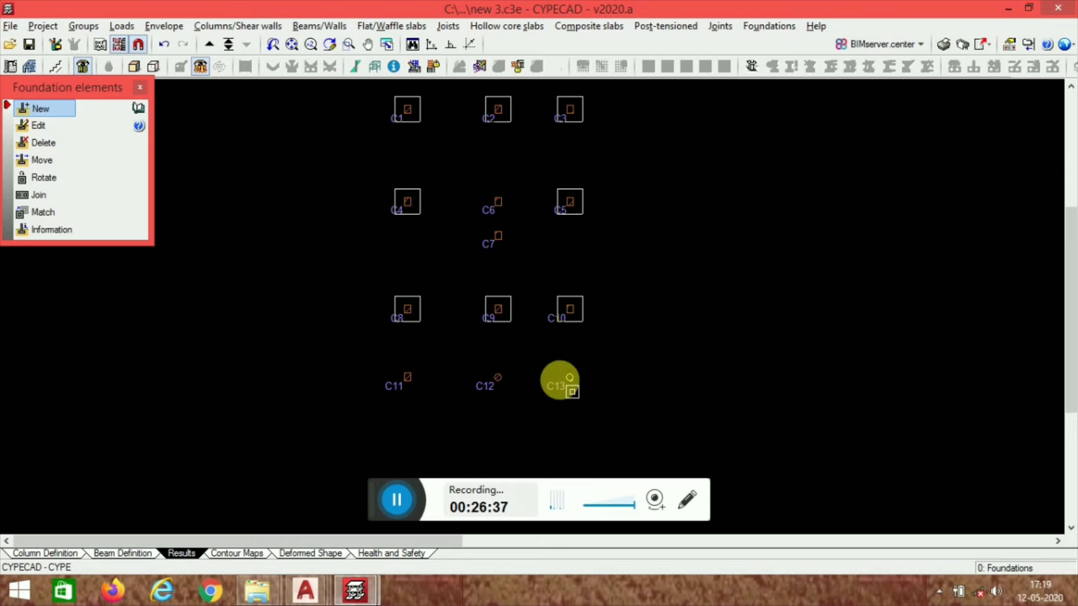
click(572, 392)
click(511, 391)
click(410, 388)
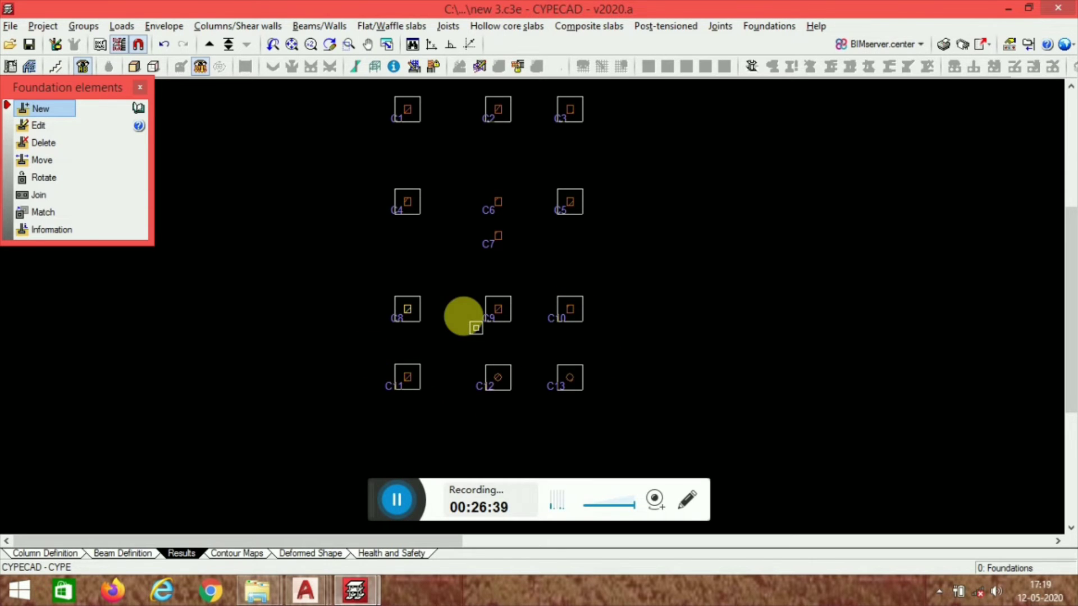
Step: Define a multiple column foundation element and place one combined footing under columns C6 and C7
scroll(488, 365, up, 4)
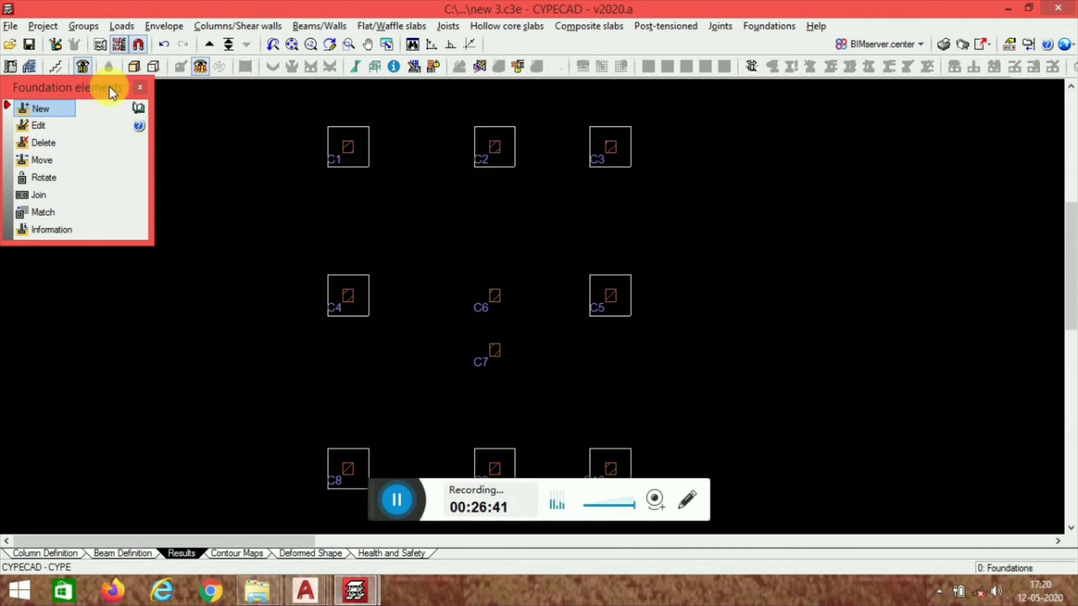
click(40, 109)
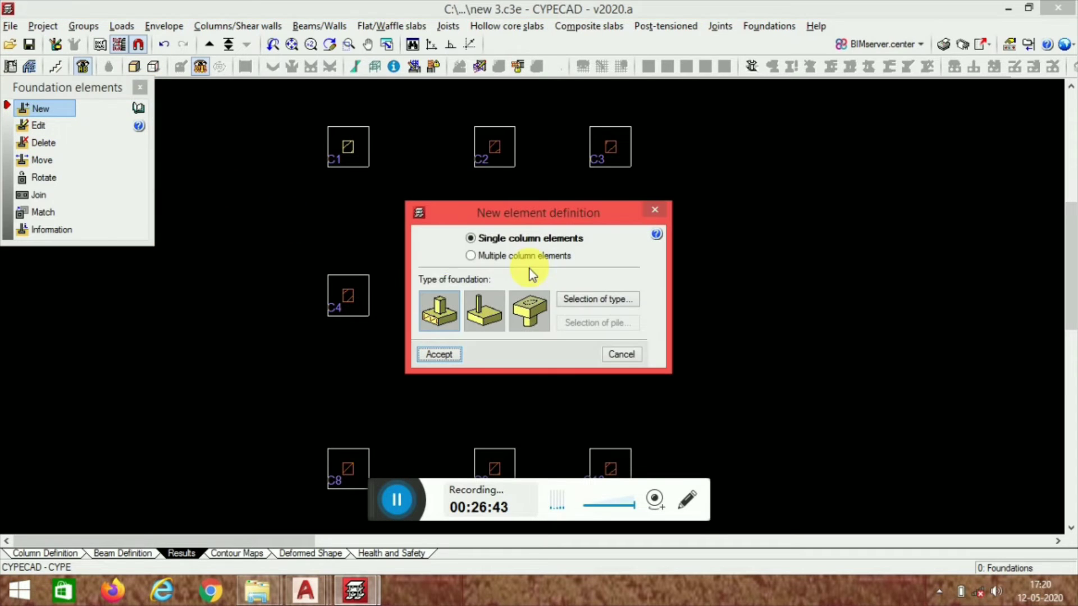
click(493, 256)
click(597, 300)
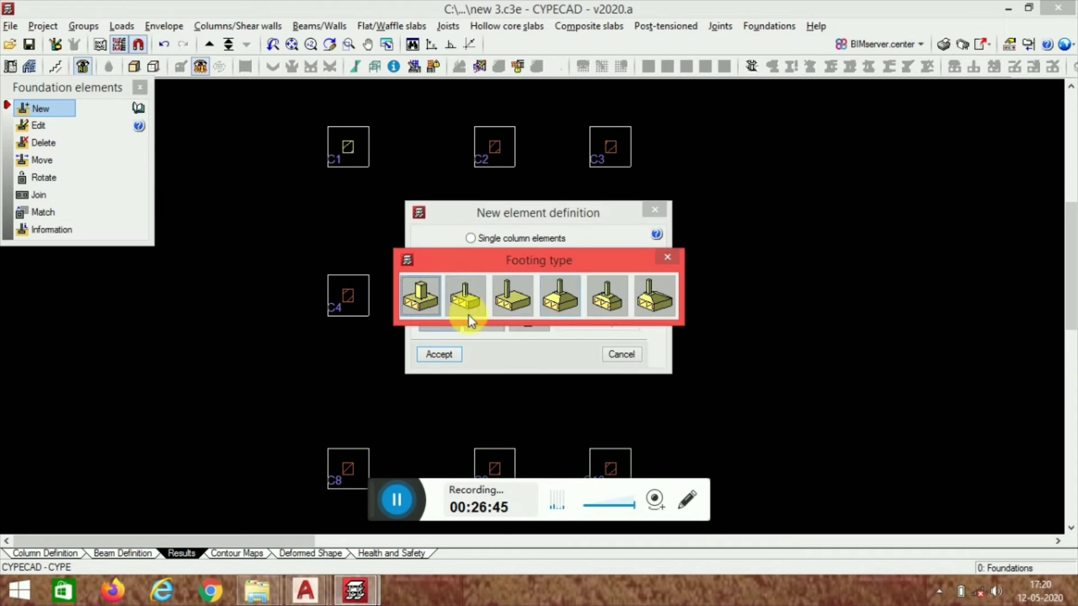
click(442, 349)
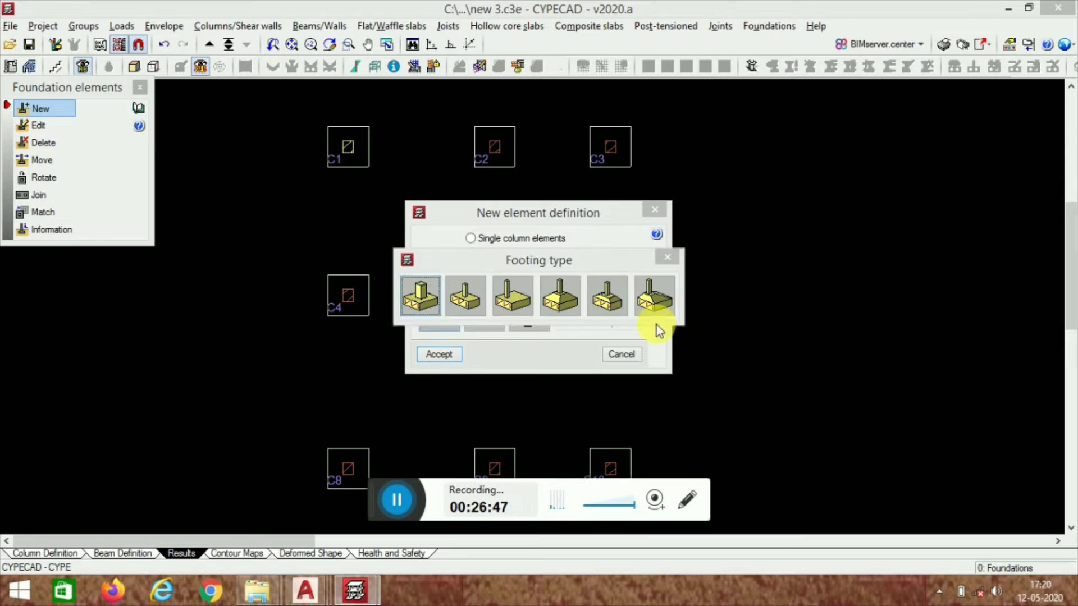
click(669, 259)
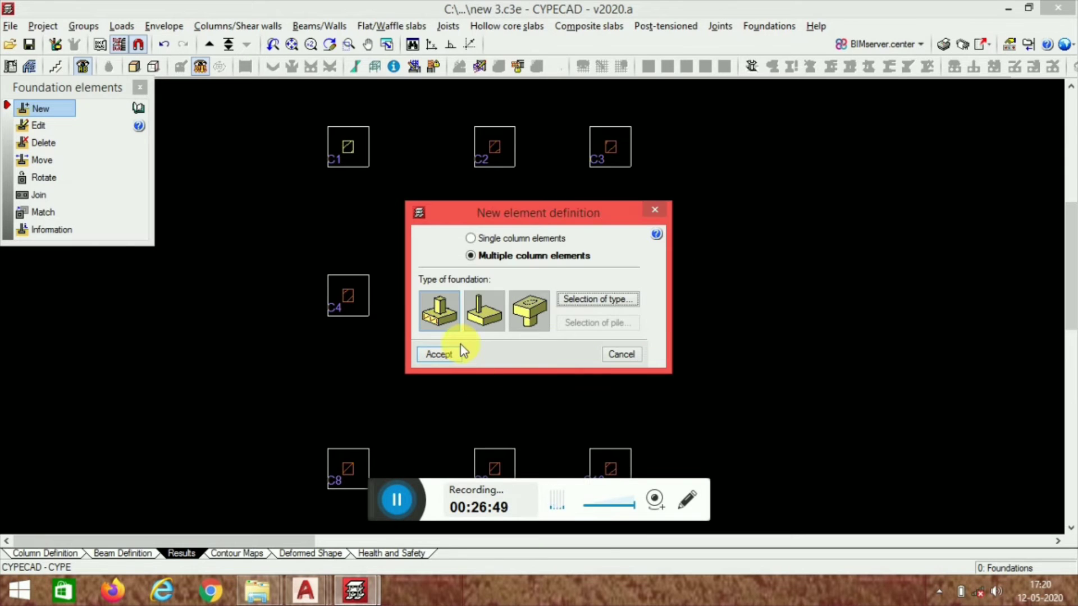
click(440, 354)
click(458, 271)
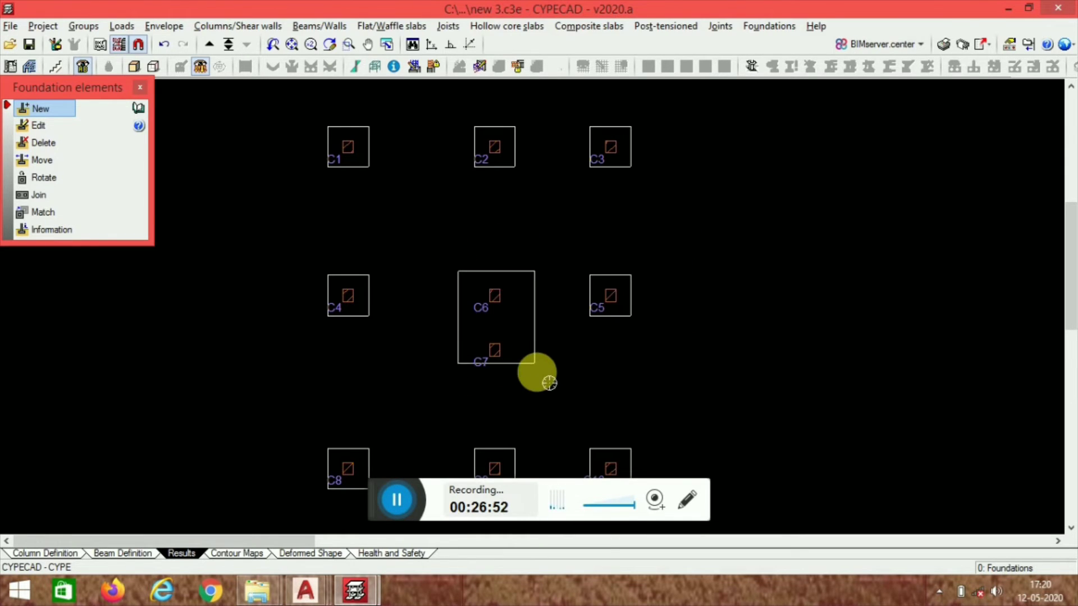
click(530, 371)
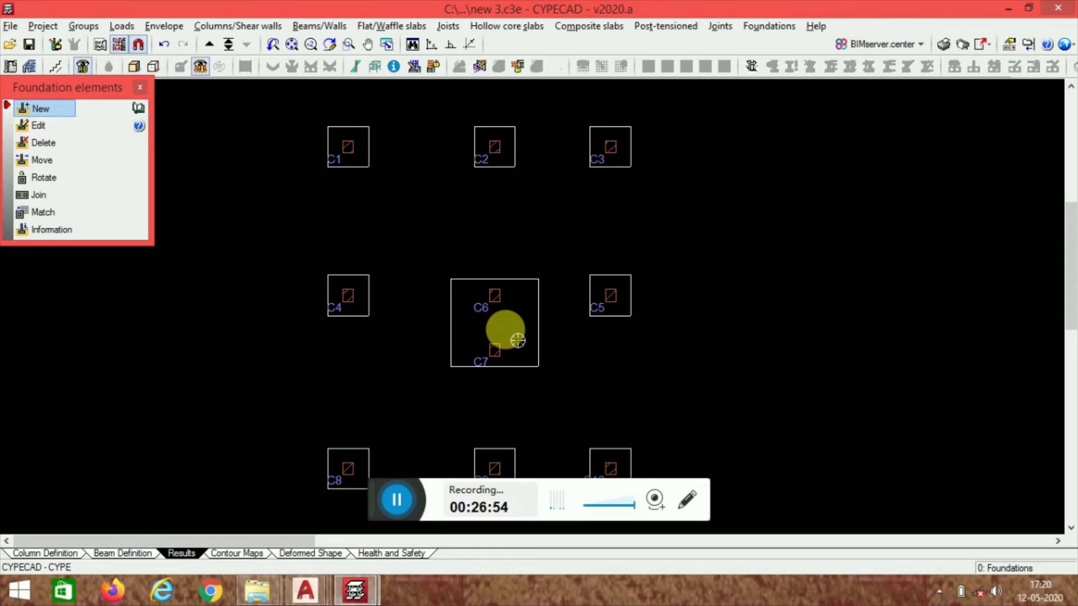
Step: Examine the footing layout under columns C1 to C13, including the combined footing at C6 and C7
scroll(502, 313, down, 5)
scroll(527, 393, up, 1)
scroll(431, 298, up, 1)
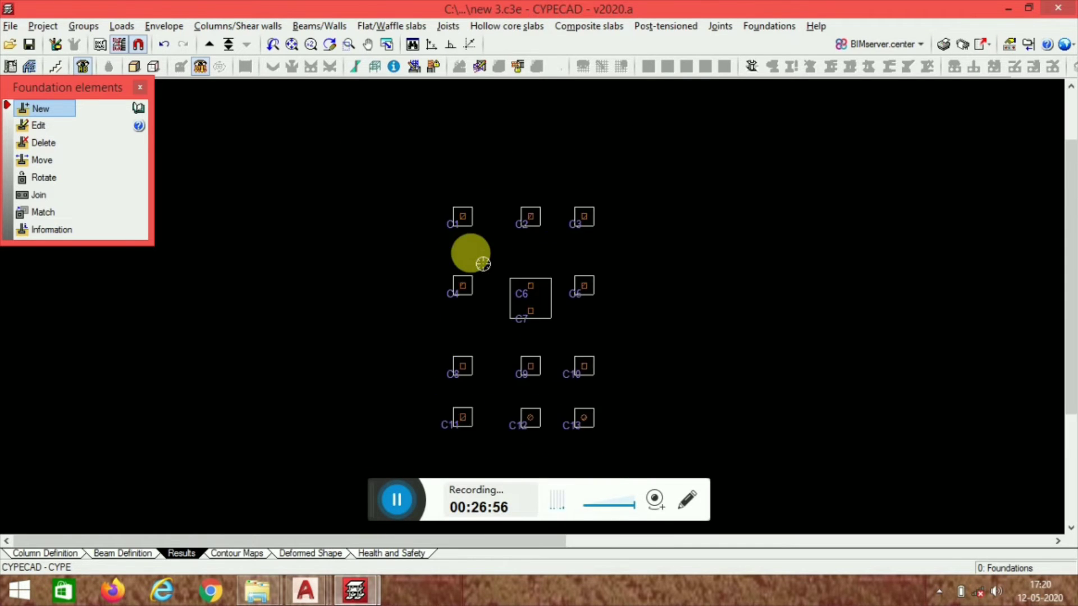
scroll(511, 222, down, 1)
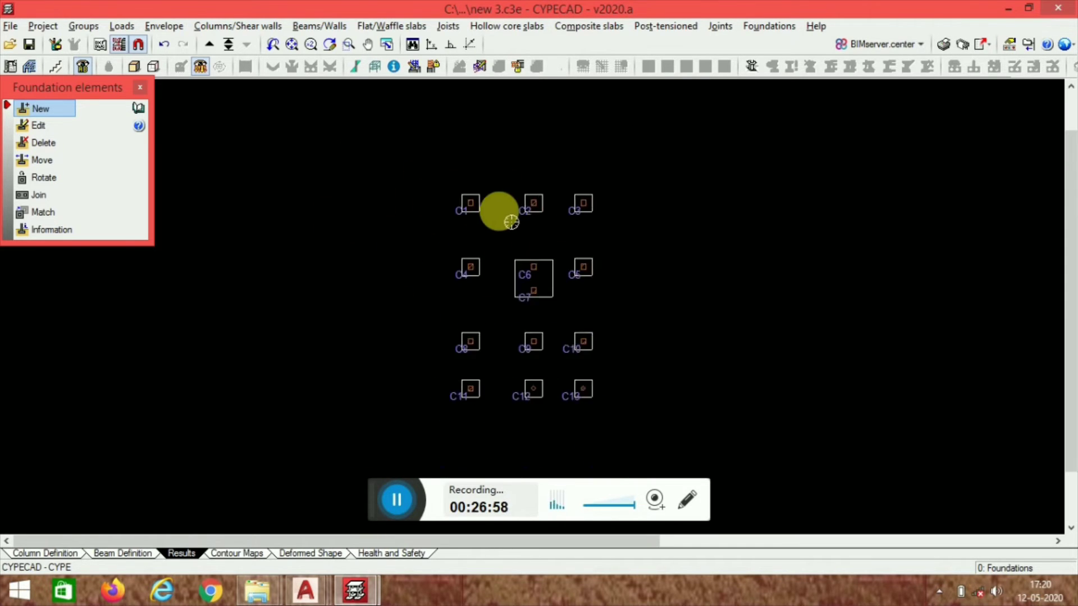
scroll(410, 243, down, 1)
scroll(428, 243, up, 2)
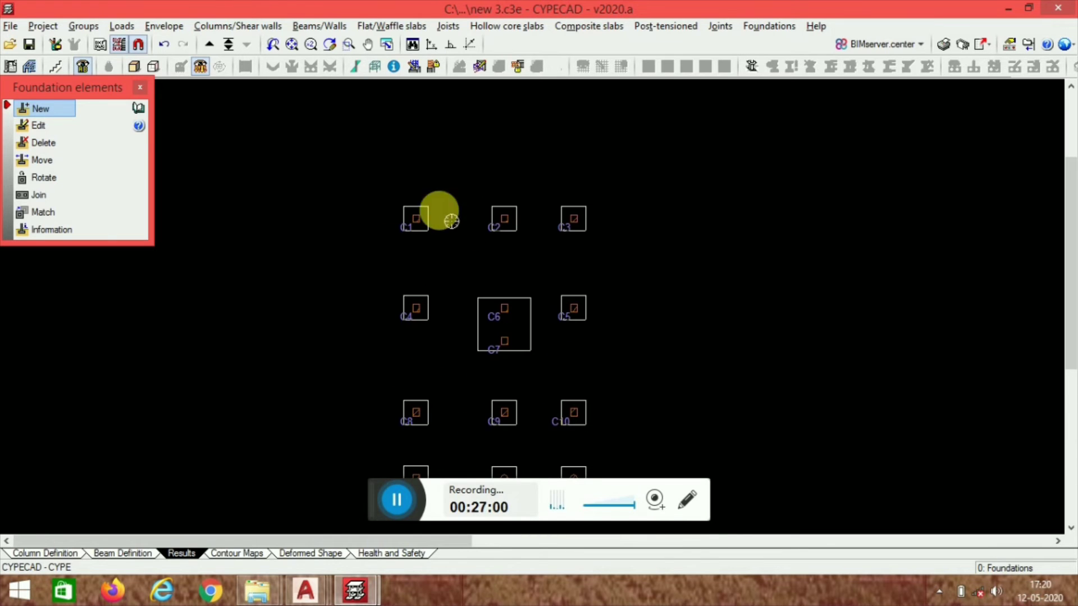
scroll(474, 354, down, 2)
scroll(388, 320, up, 3)
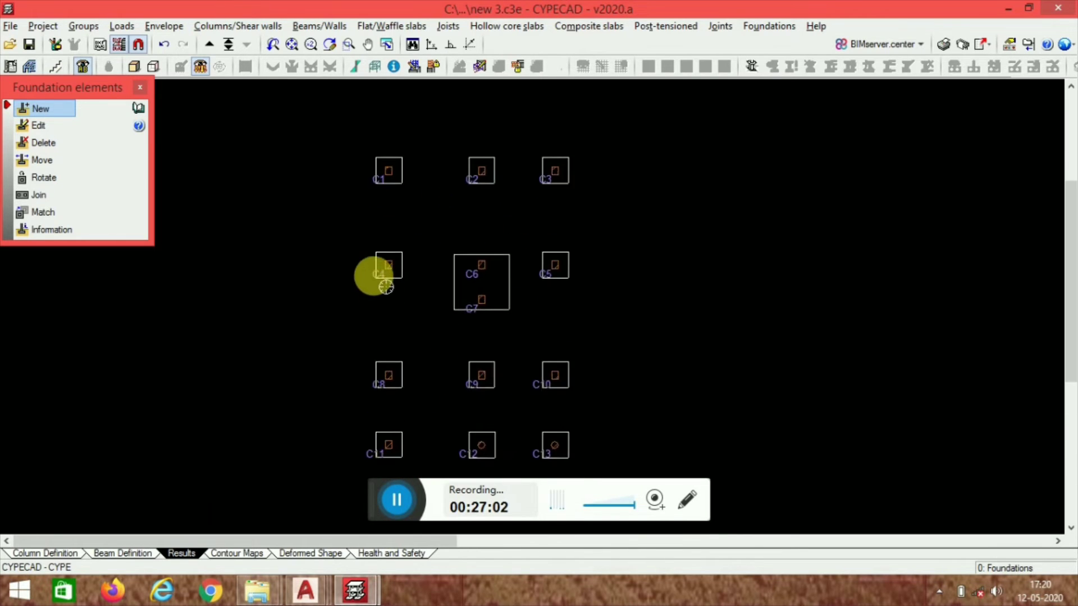
scroll(374, 276, up, 1)
middle_drag(374, 275, 470, 294)
scroll(582, 226, down, 3)
middle_drag(674, 302, 590, 280)
scroll(520, 222, up, 2)
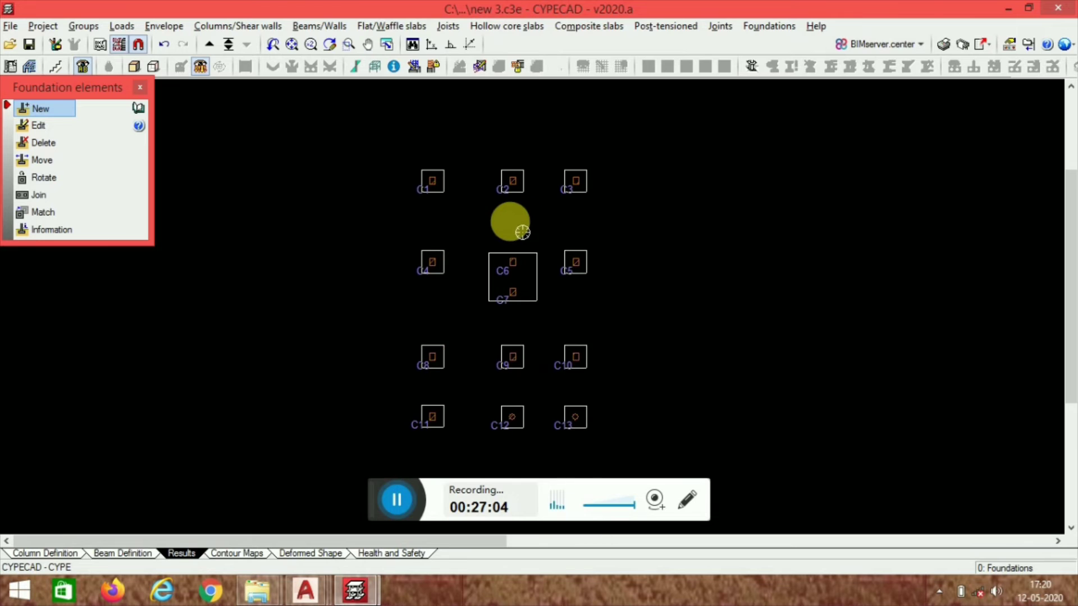
scroll(561, 185, up, 1)
scroll(507, 192, up, 1)
scroll(393, 213, up, 1)
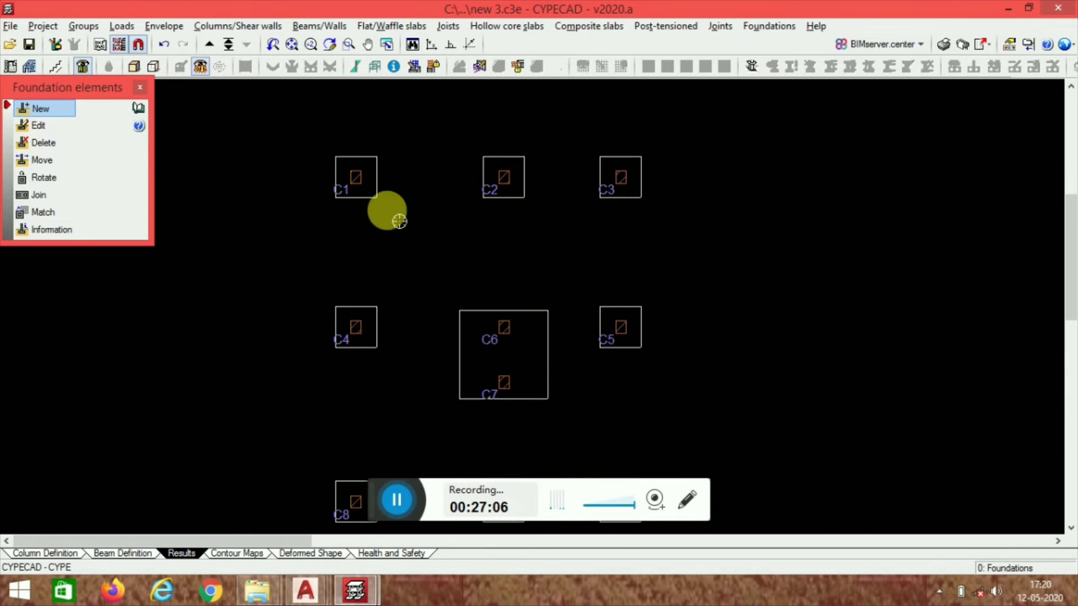
scroll(443, 205, down, 1)
scroll(472, 202, down, 1)
middle_drag(466, 320, 481, 261)
scroll(471, 171, up, 1)
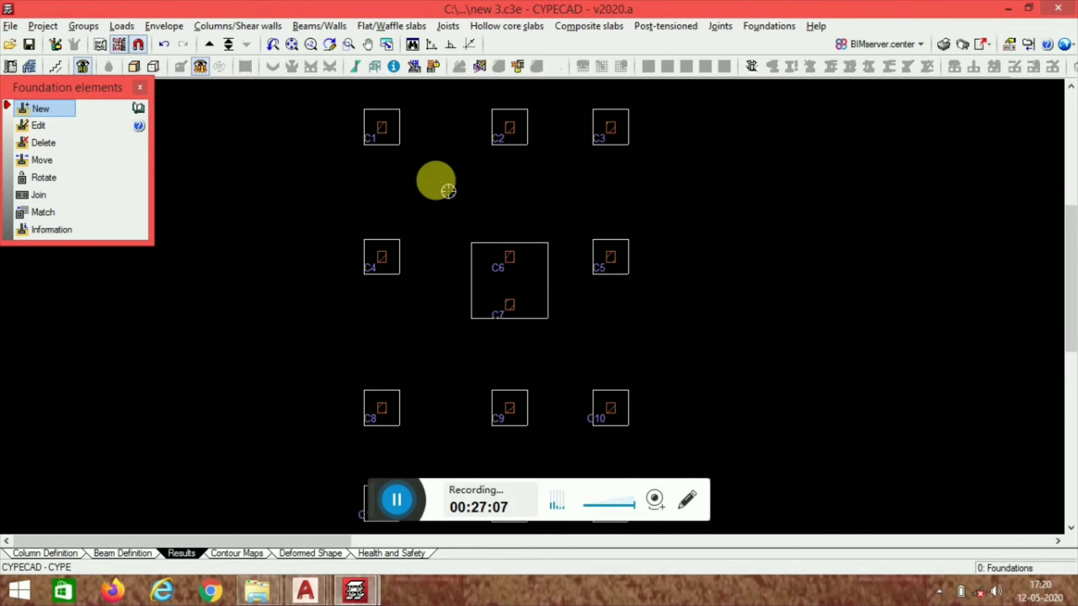
middle_drag(448, 192, 457, 248)
click(140, 87)
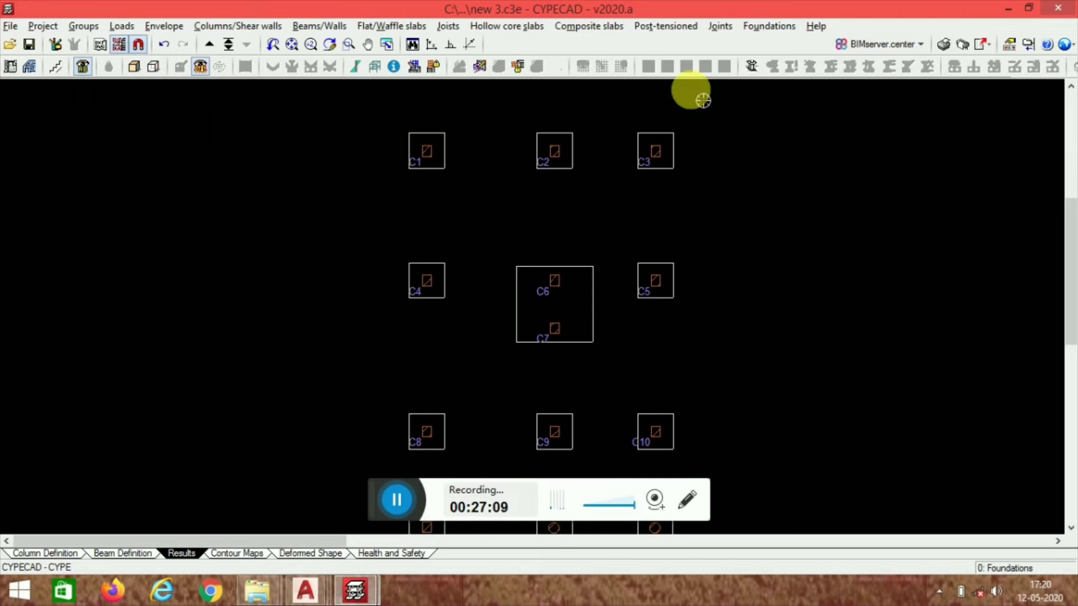
Step: Define a foundation beam run from C1 through C2 to C3, using tie beam C.1 and strap beam C
click(748, 31)
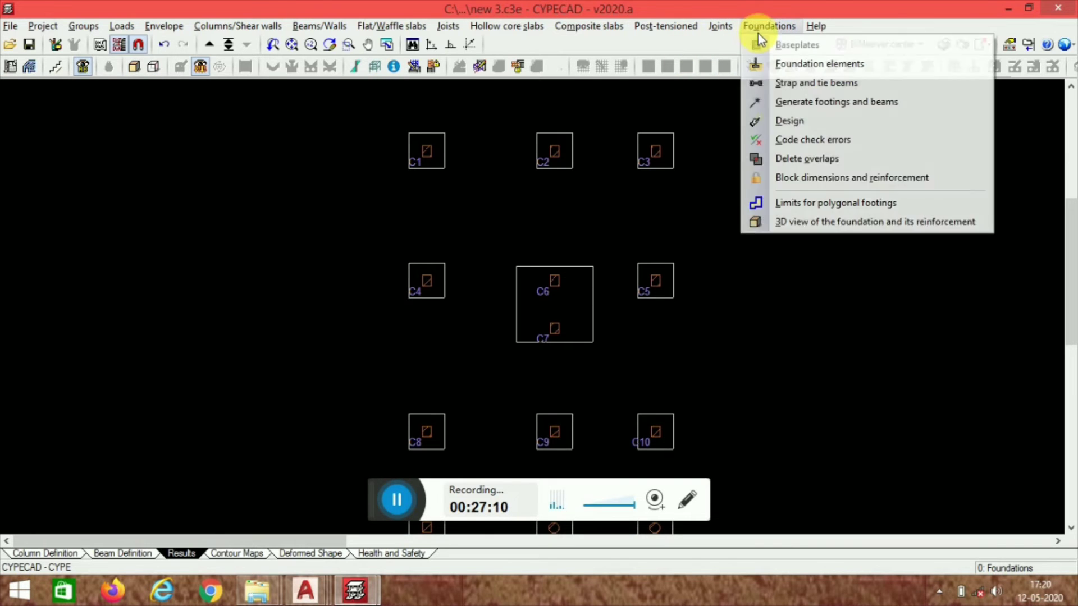
click(806, 83)
click(73, 109)
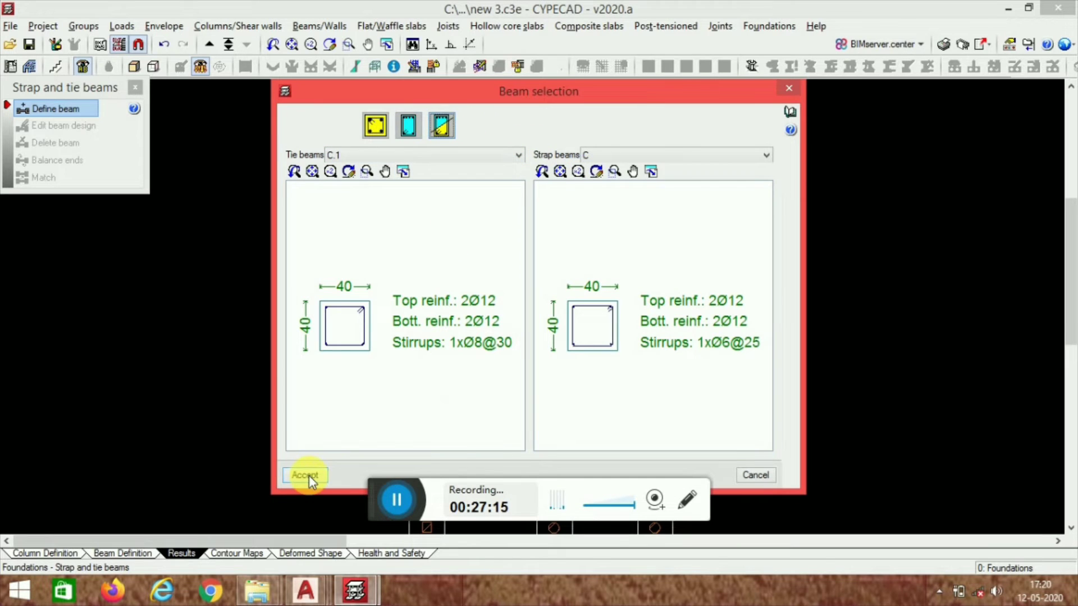
click(309, 476)
click(401, 155)
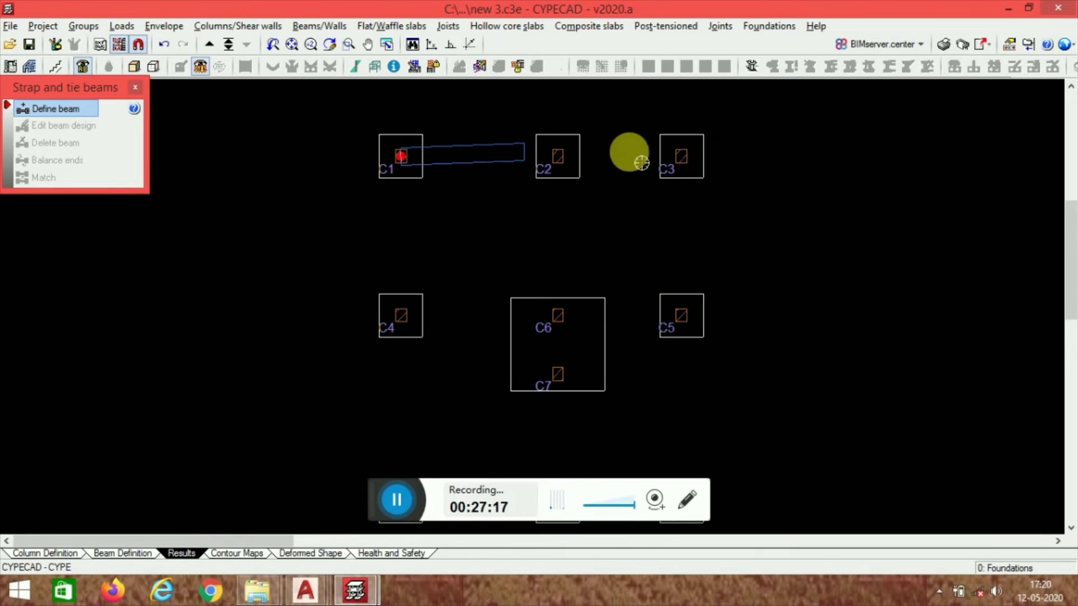
click(692, 156)
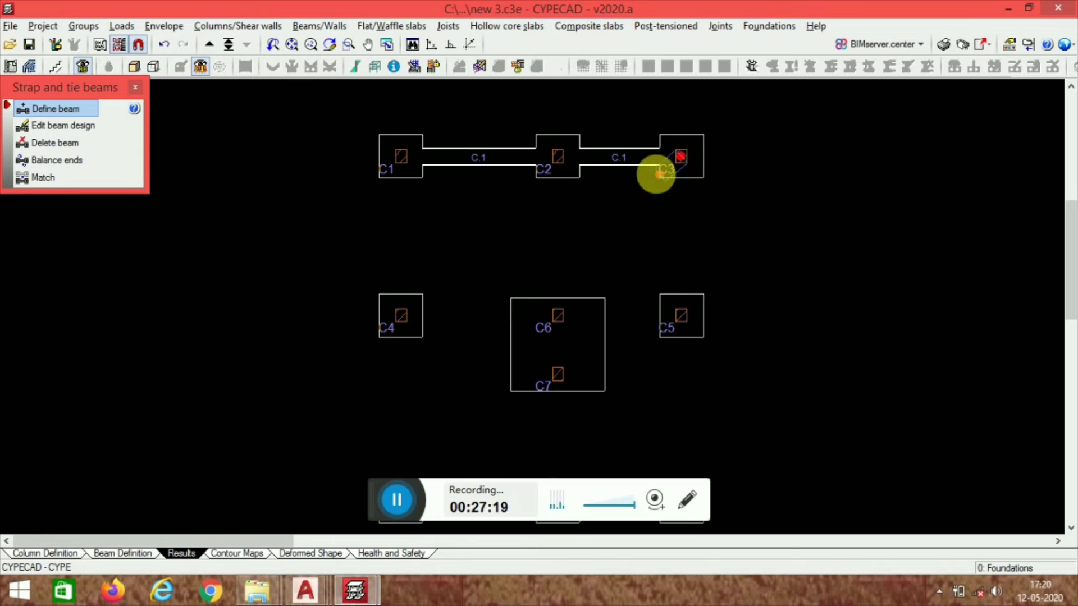
Step: Continue the C.1 tie beams around the perimeter from C3 to C13, C11 and back to C1
scroll(658, 174, down, 2)
middle_drag(693, 385, 667, 279)
scroll(667, 292, up, 2)
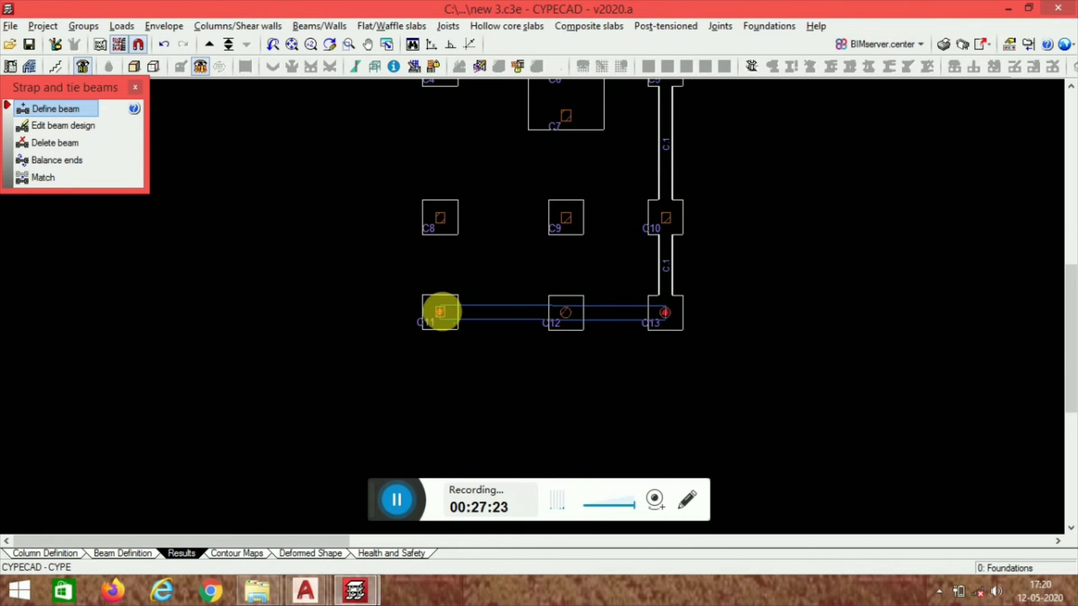
middle_drag(475, 141, 425, 378)
click(411, 152)
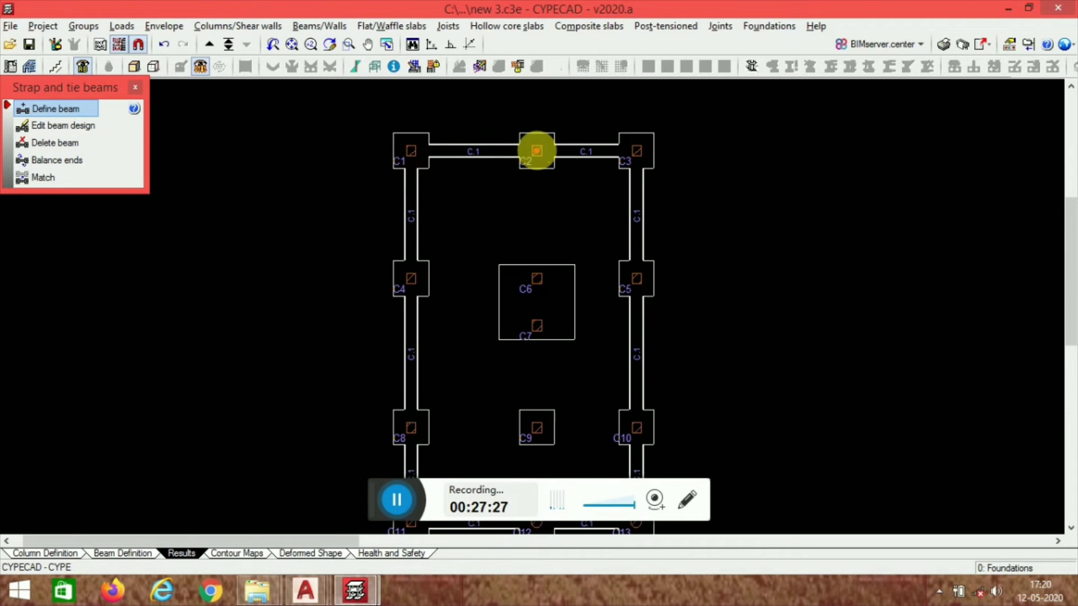
Step: Add the interior C.1 tie beams along C2 to C12, C4 to C5 and C8 to C10
scroll(551, 373, down, 2)
scroll(527, 361, up, 2)
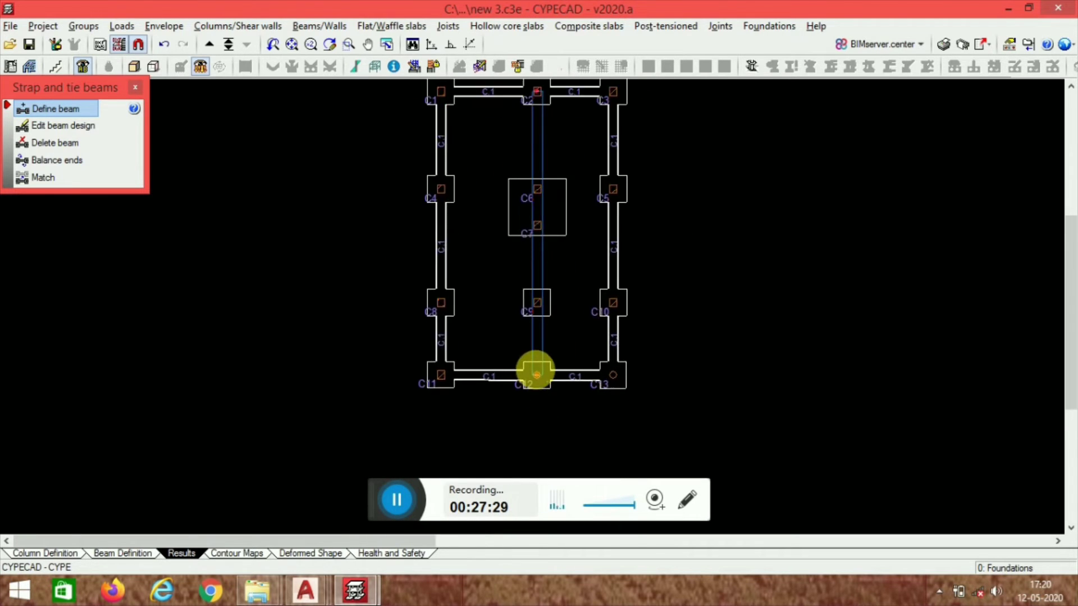
click(537, 374)
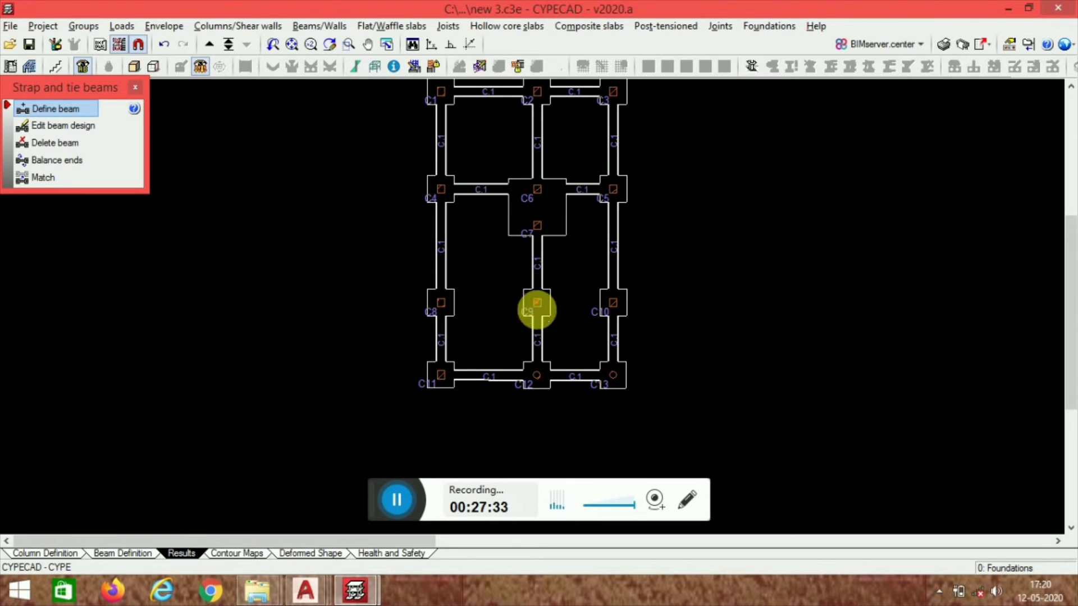
scroll(445, 294, up, 1)
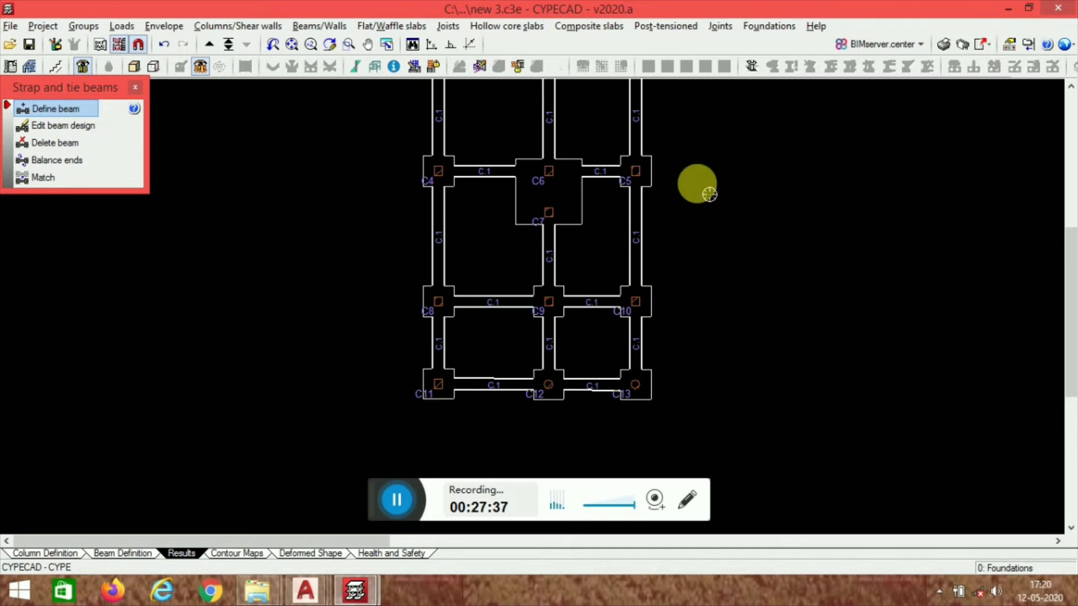
Step: Run the foundation design for the footings and tie beams on the Foundations level
middle_drag(568, 170, 594, 305)
scroll(509, 223, up, 1)
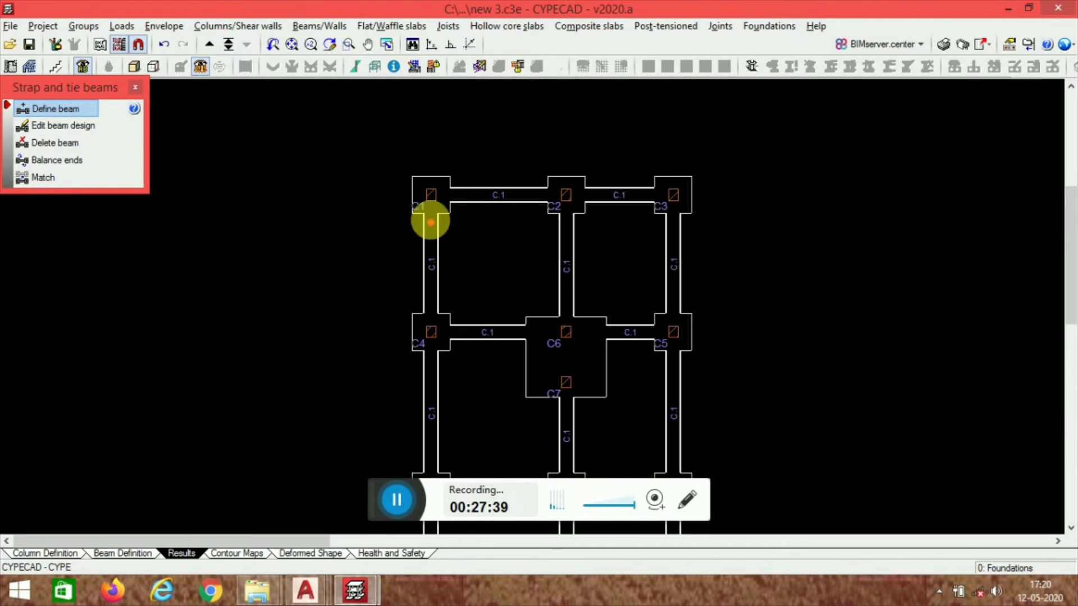
scroll(698, 191, down, 2)
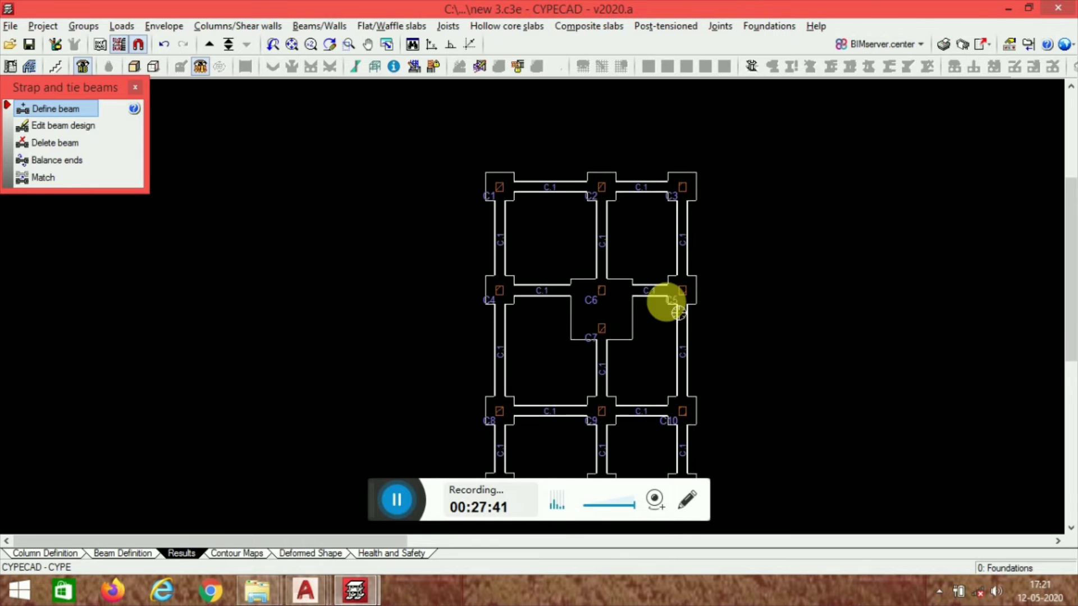
middle_drag(674, 306, 575, 286)
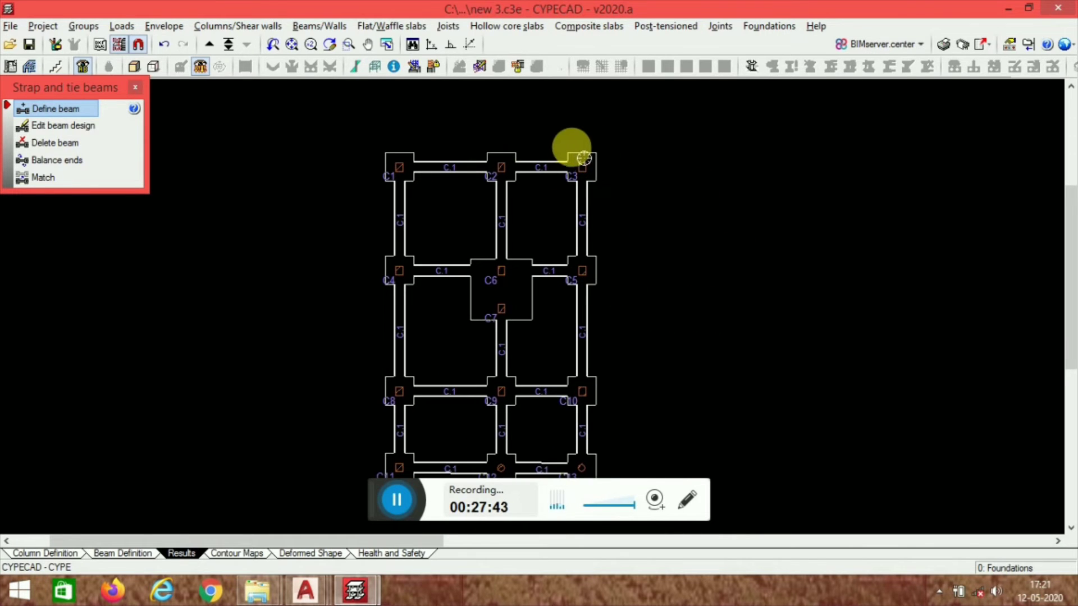
scroll(598, 157, down, 1)
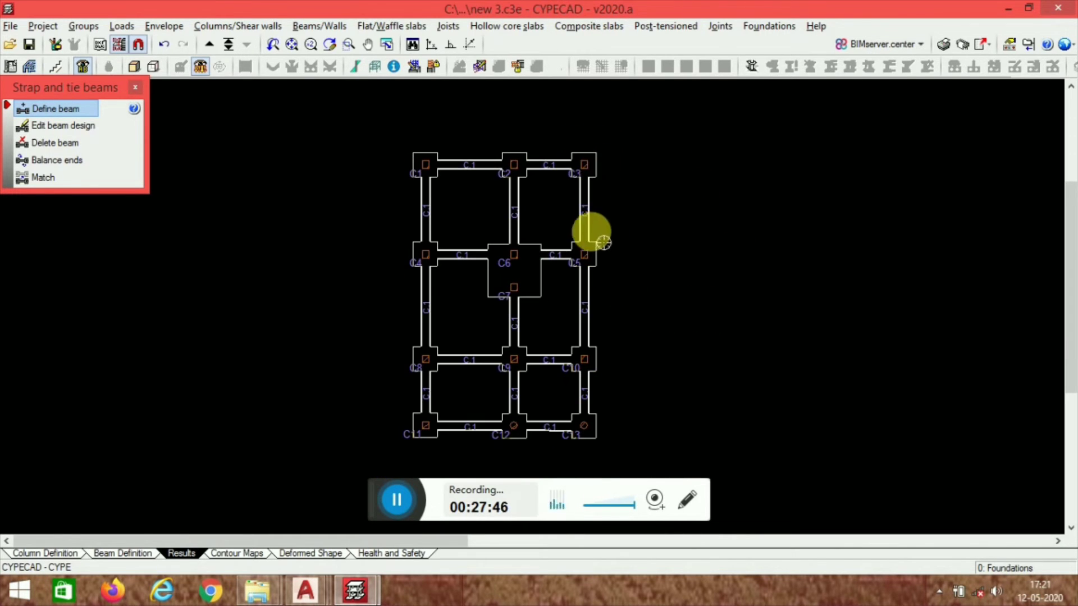
scroll(576, 179, up, 1)
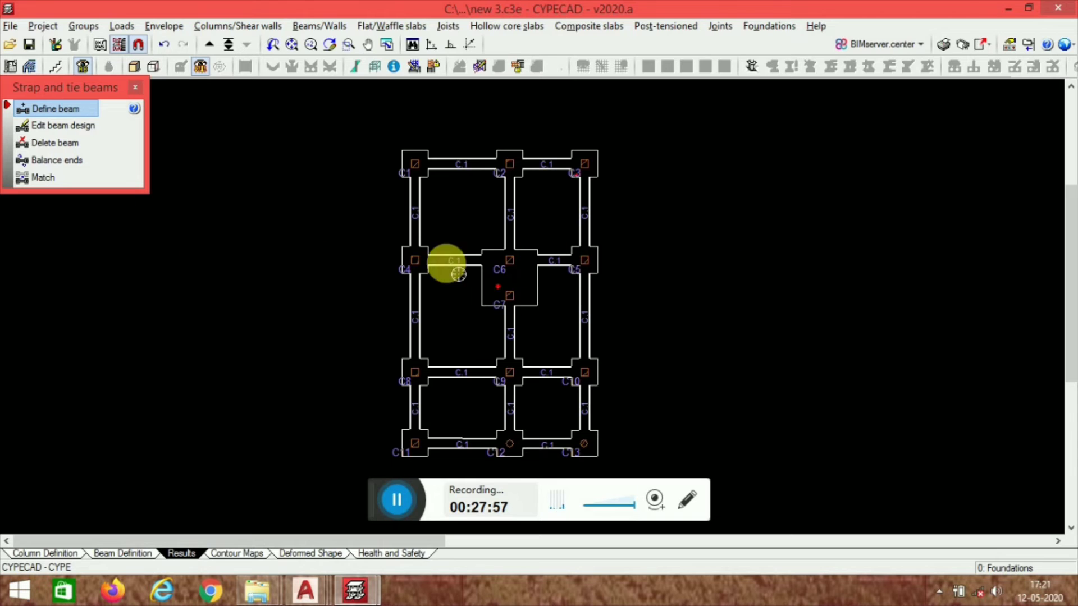
click(750, 28)
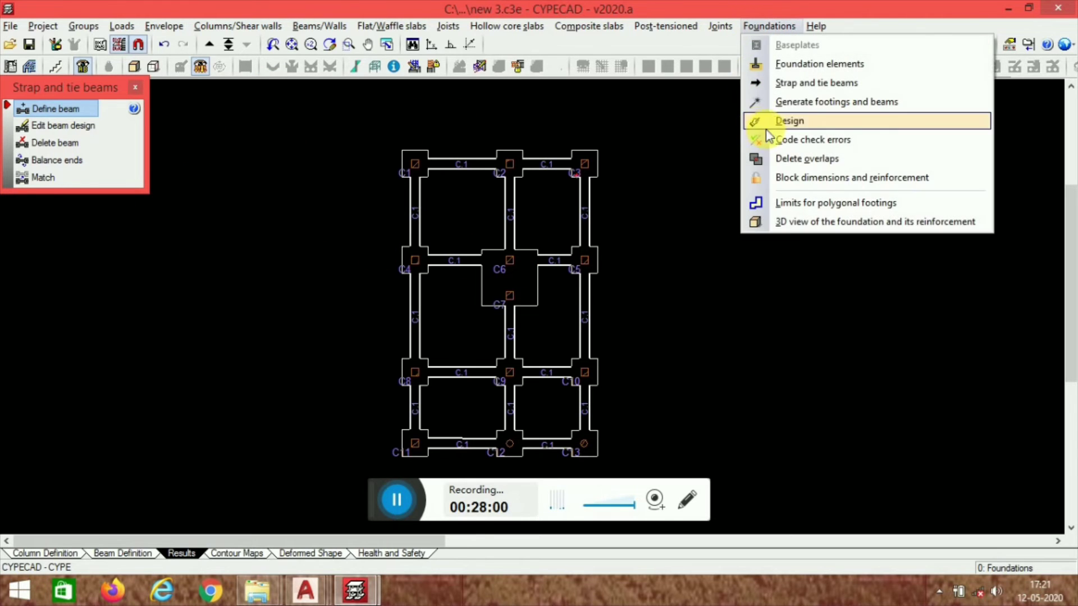
click(808, 121)
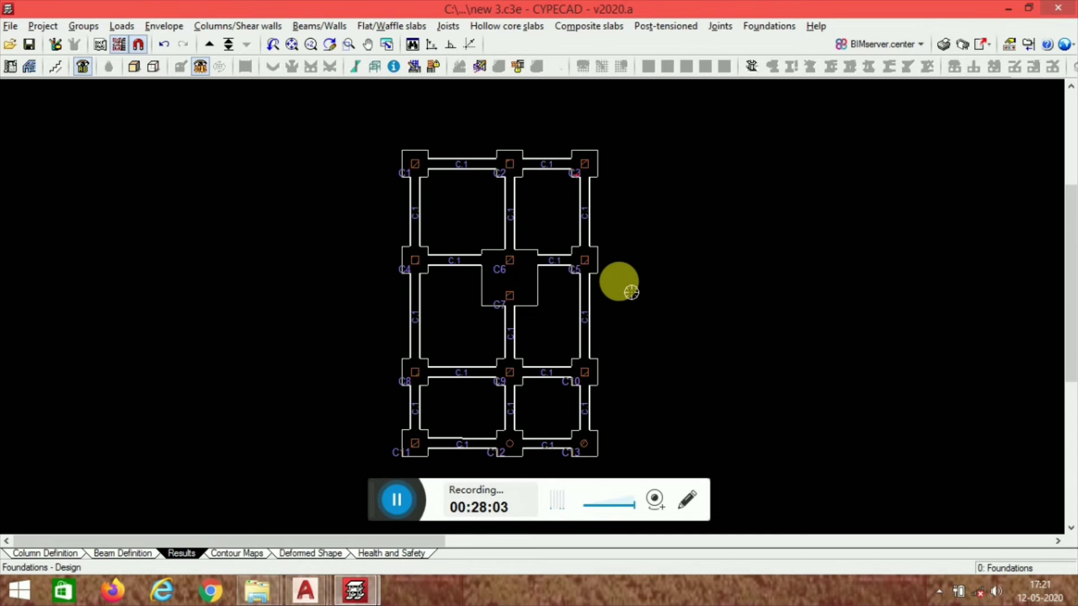
click(458, 384)
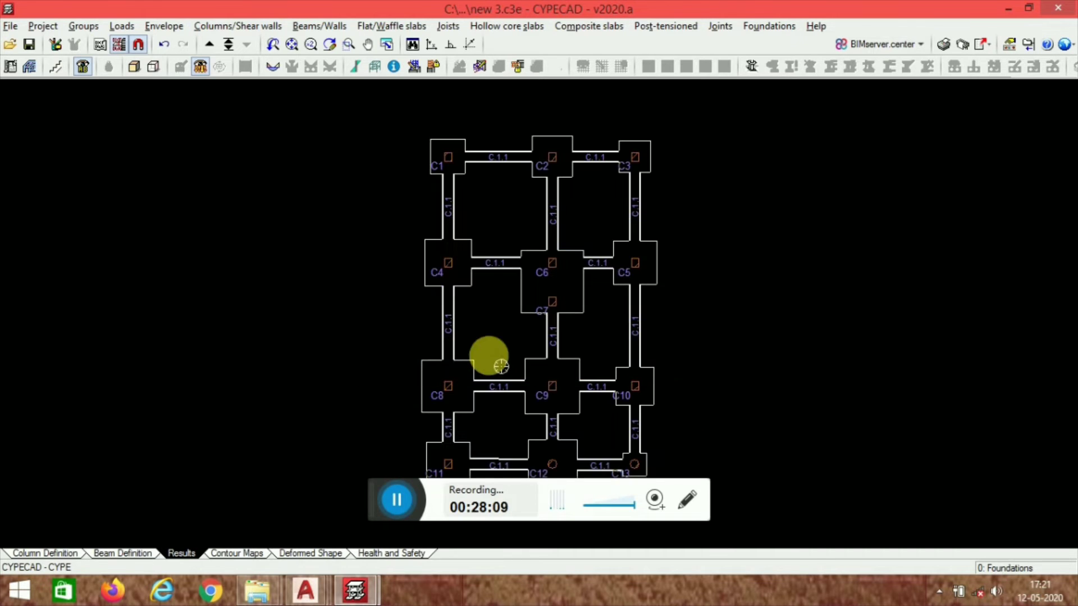
Step: Open the combined C6-C7 footing for editing, inspect its reinforcement in the 3D view, and close it without changes
scroll(505, 314, up, 3)
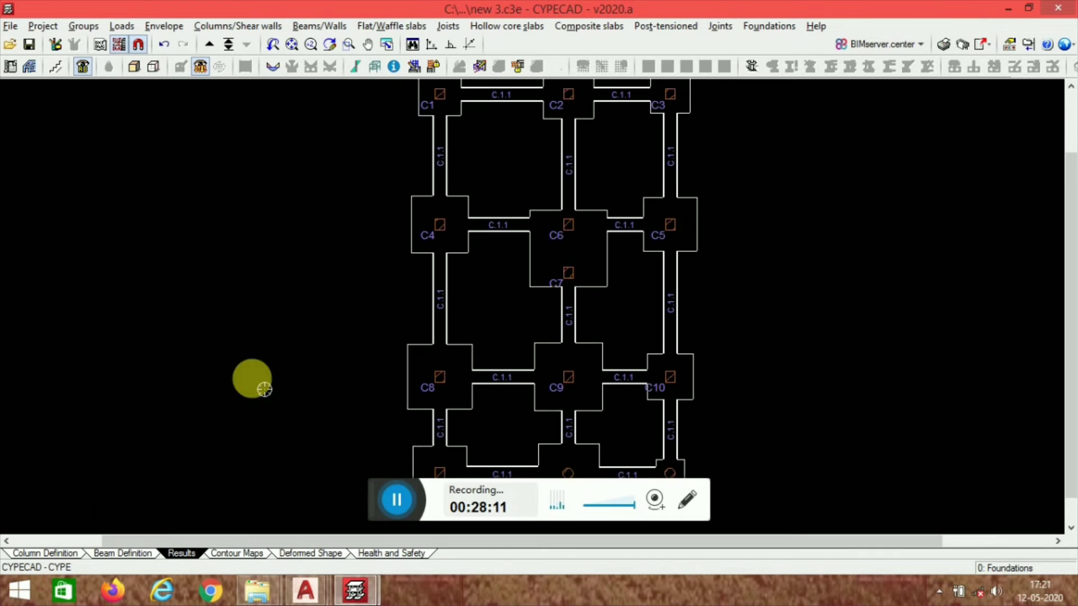
click(767, 26)
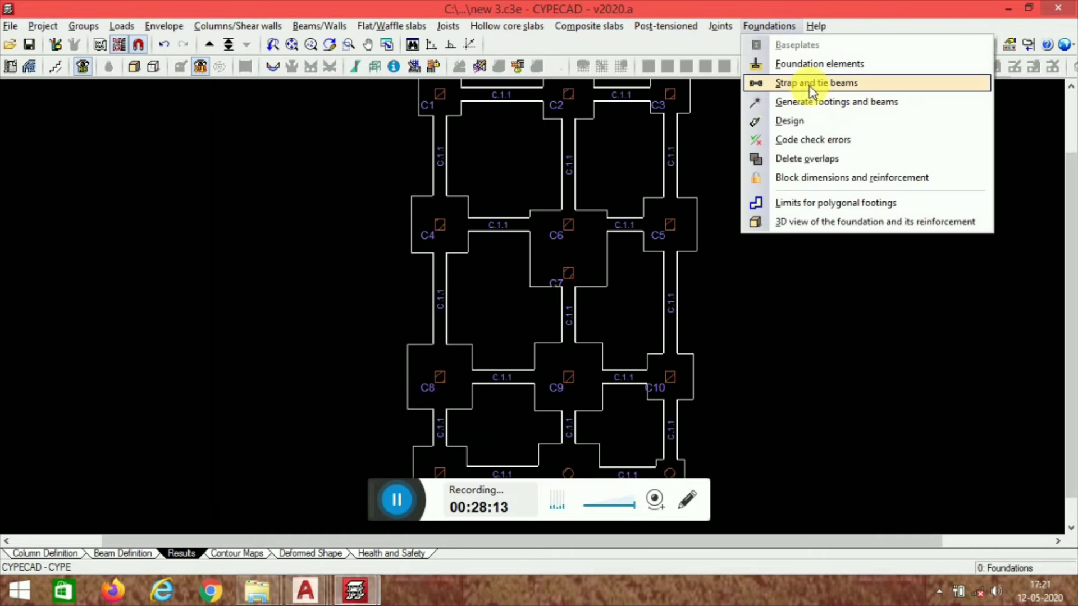
click(853, 66)
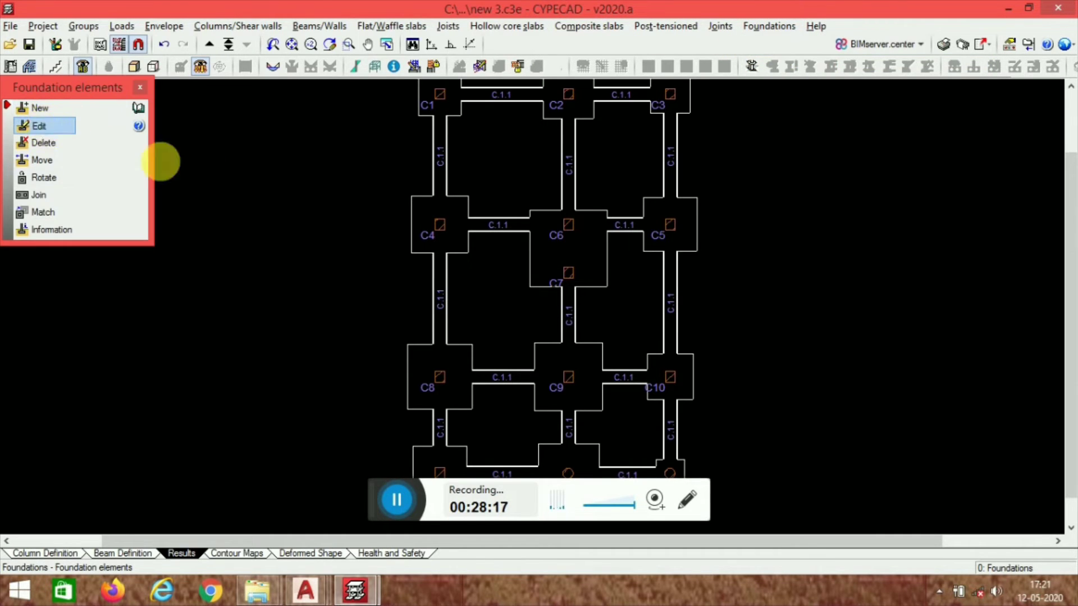
click(570, 260)
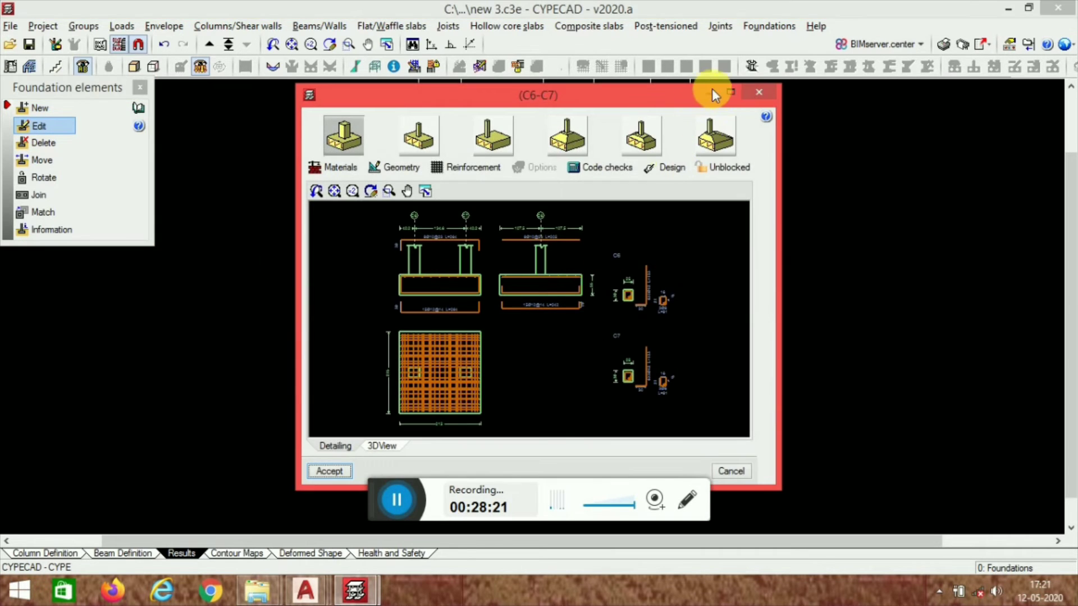
click(728, 91)
click(90, 538)
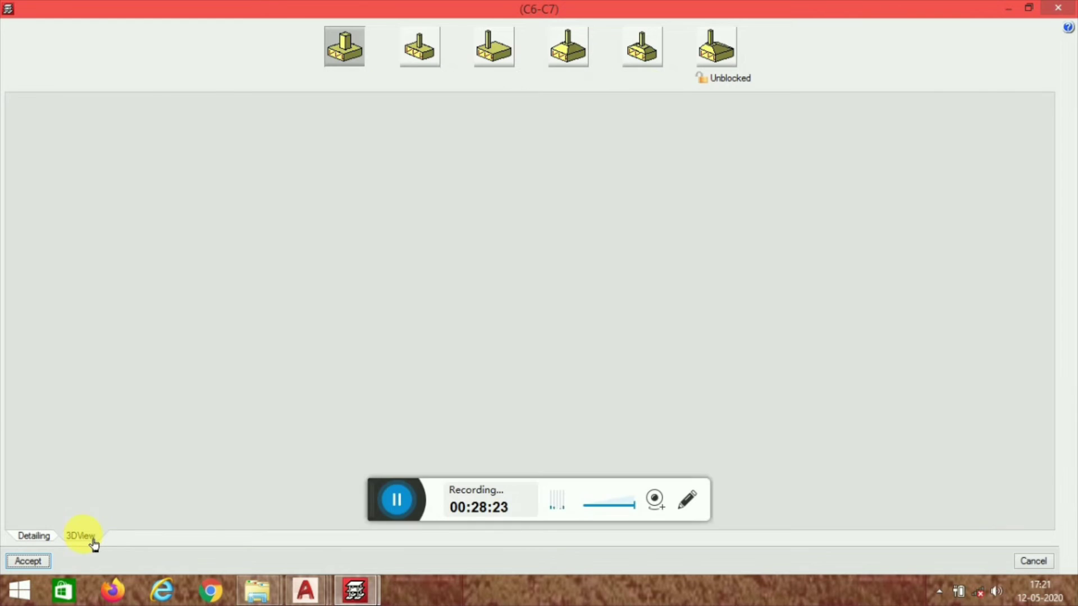
scroll(517, 413, up, 4)
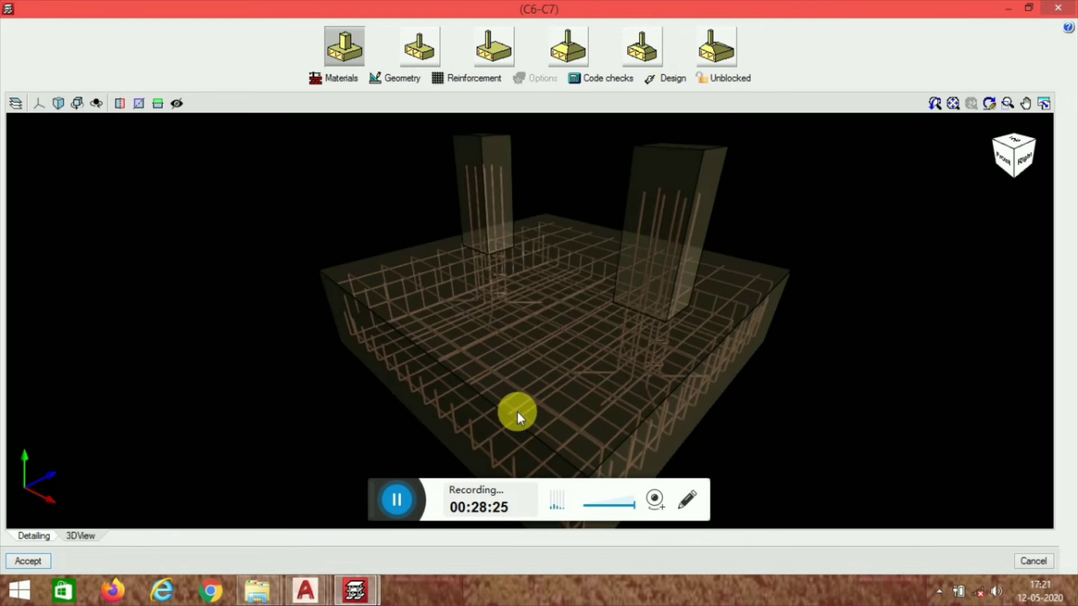
scroll(581, 315, down, 1)
scroll(552, 423, down, 2)
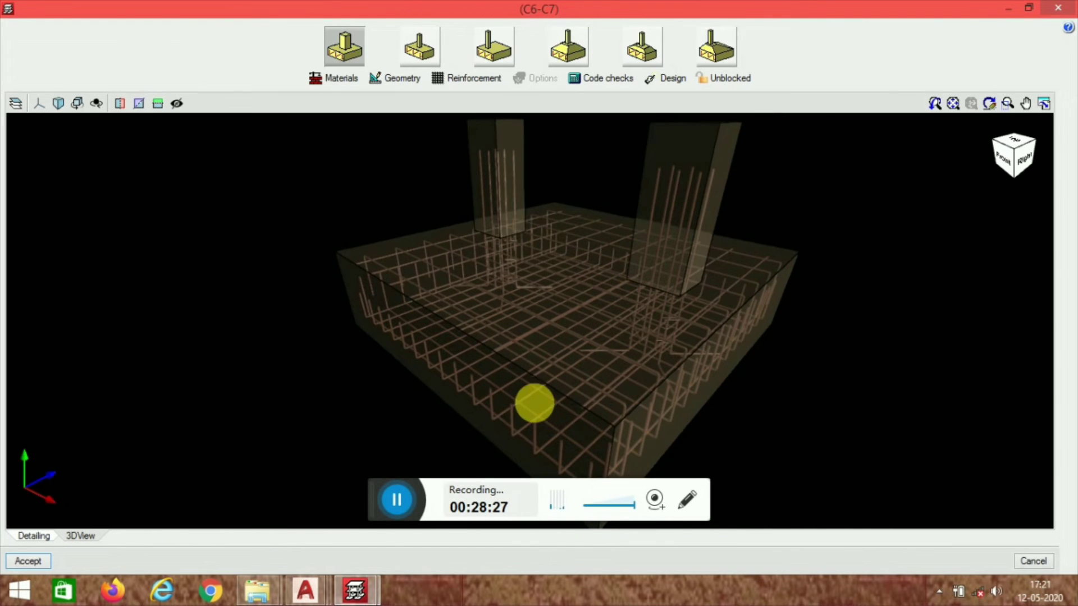
click(1058, 8)
scroll(529, 333, down, 3)
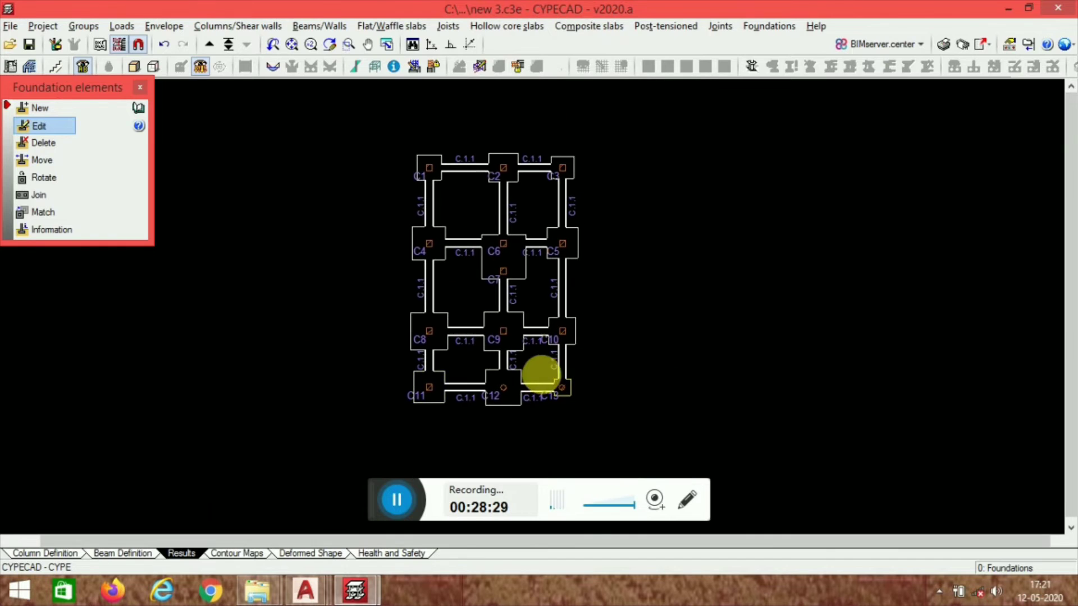
Step: Review the drawing composition of the other open CYPECAD project, and switch to AutoCAD to look over the exported sheets in FILE.DWG
mouse_move(387, 601)
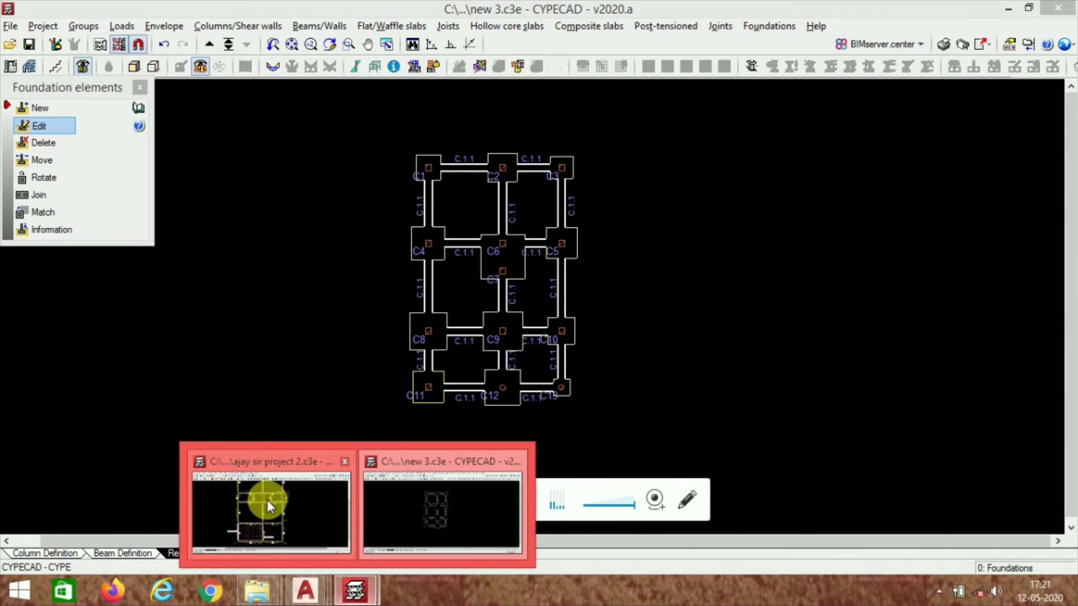
click(267, 500)
scroll(497, 166, down, 1)
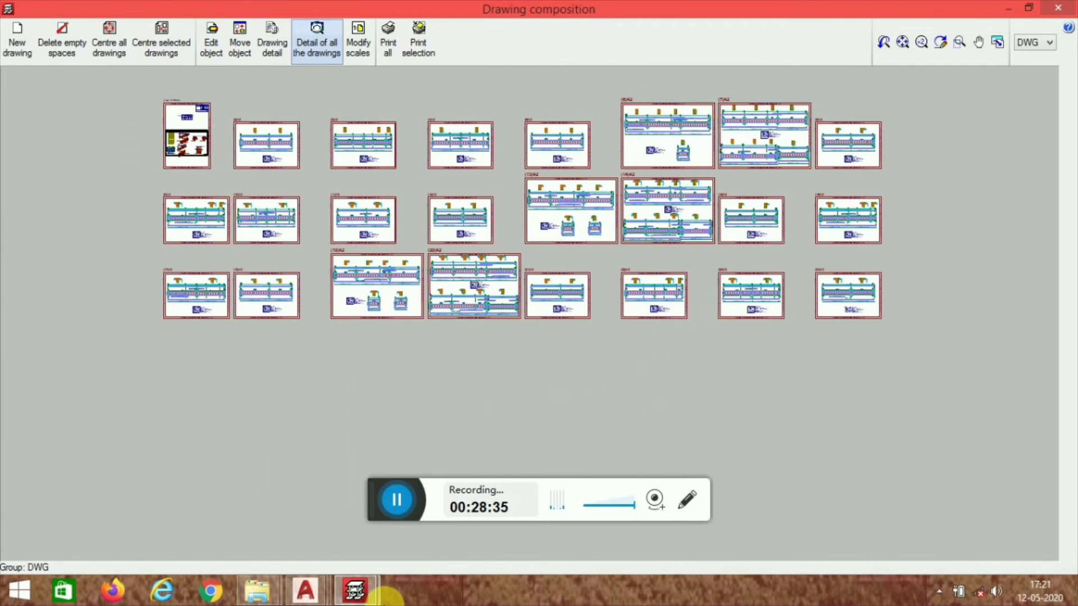
mouse_move(305, 589)
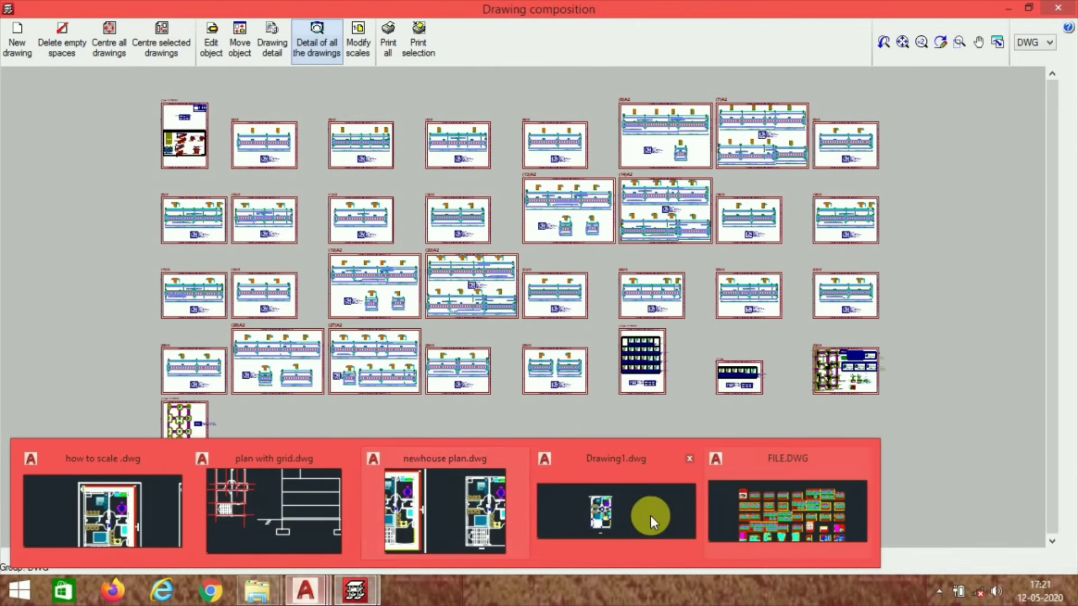
click(739, 508)
scroll(375, 314, down, 6)
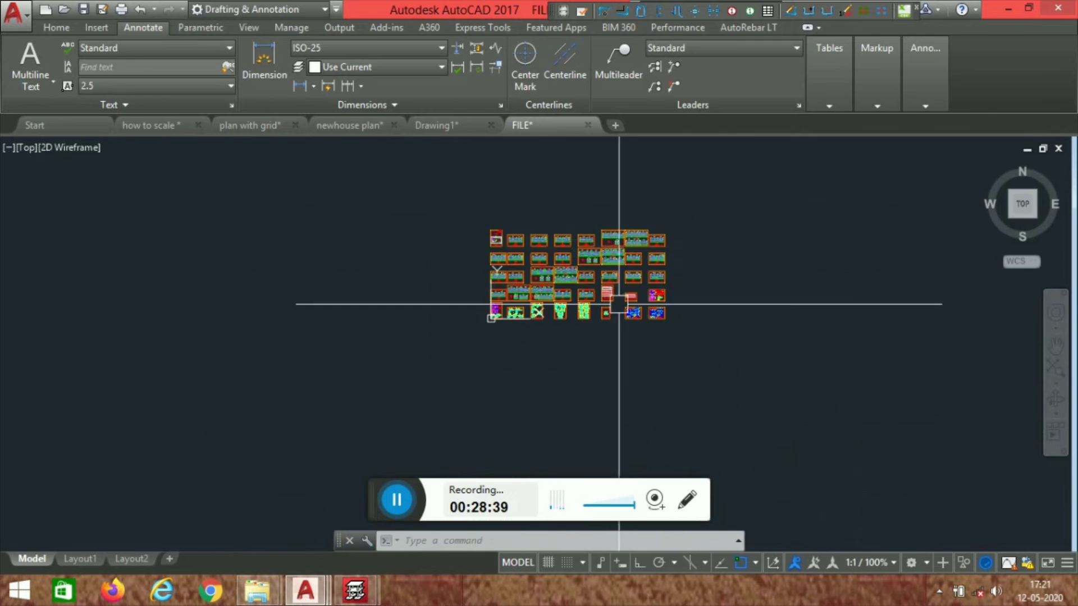
scroll(393, 262, up, 4)
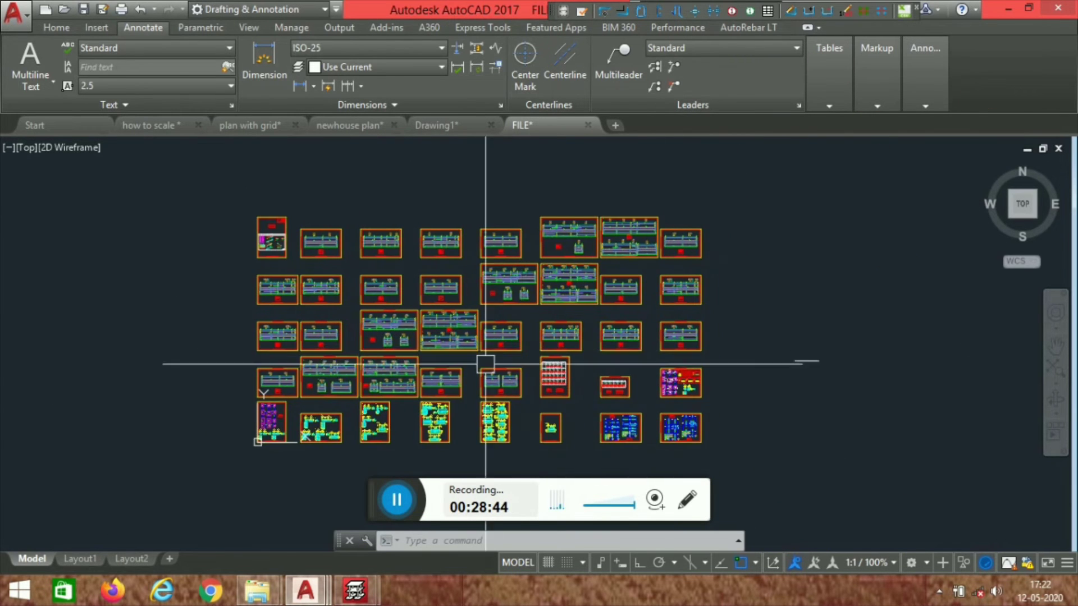
scroll(465, 427, up, 5)
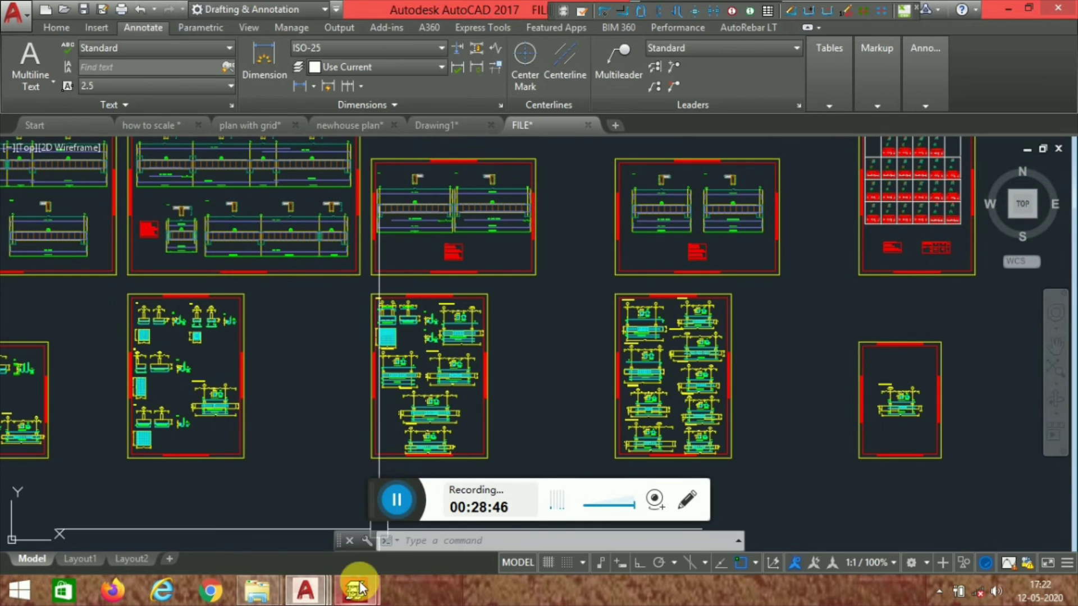
click(397, 500)
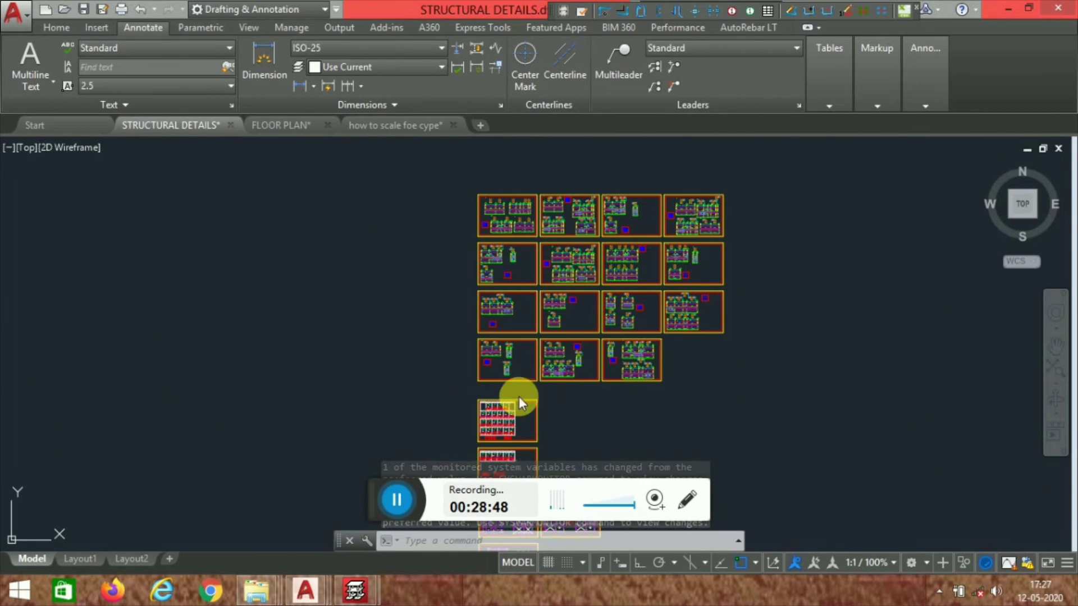
Step: Examine the beam reinforcement sheets in the STRUCTURAL DETAILS drawing
scroll(544, 219, up, 10)
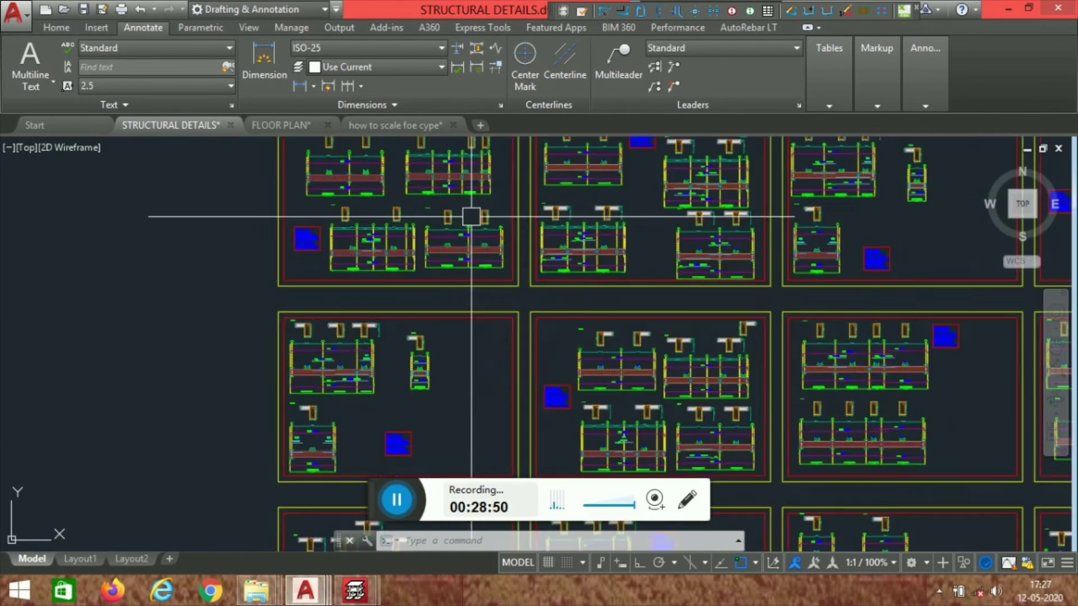
scroll(465, 240, down, 8)
mouse_move(597, 349)
middle_down()
mouse_move(499, 354)
mouse_move(501, 379)
middle_up()
scroll(387, 269, up, 4)
scroll(421, 216, down, 2)
scroll(389, 241, up, 8)
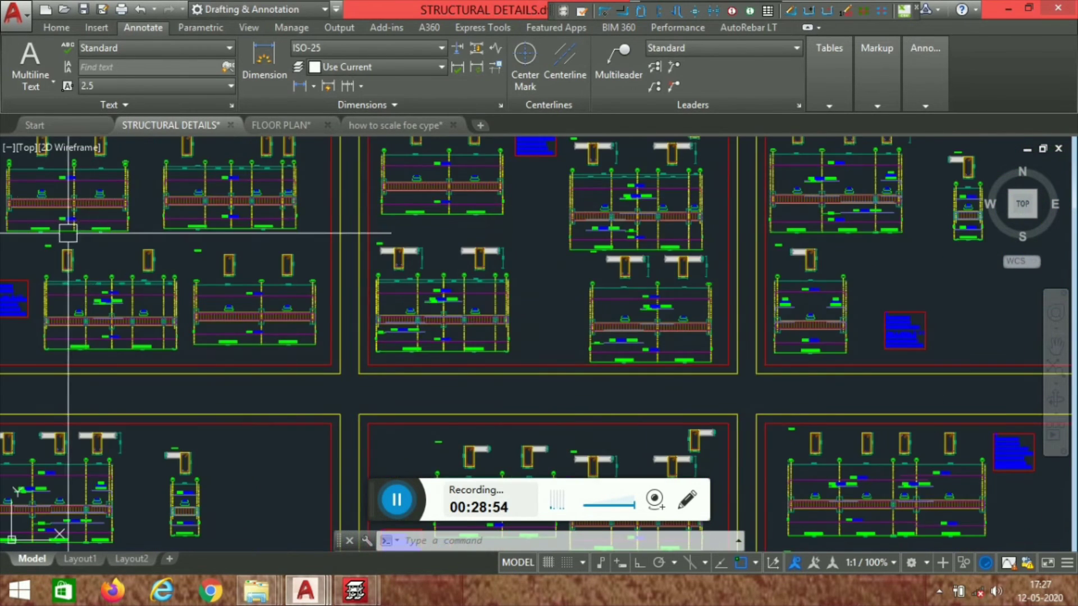
scroll(563, 368, down, 6)
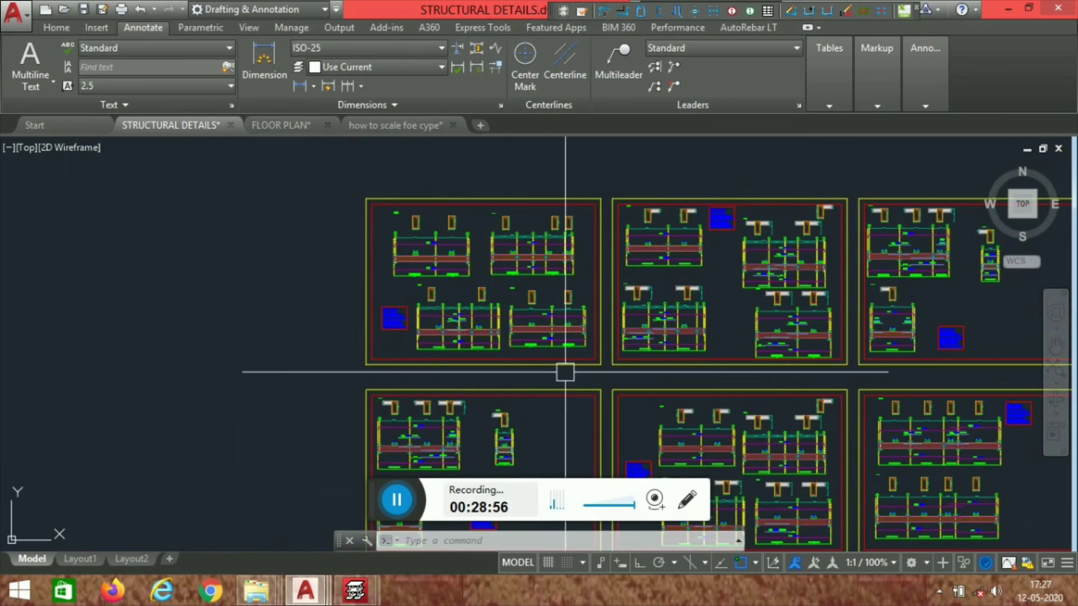
middle_drag(563, 369, 440, 204)
scroll(527, 308, down, 5)
mouse_move(527, 308)
middle_down()
mouse_move(458, 279)
mouse_move(527, 234)
middle_up()
scroll(425, 262, up, 8)
scroll(527, 233, down, 2)
scroll(534, 238, down, 4)
middle_drag(512, 365, 471, 284)
Step: Examine the two column schedule sheets below the beam details
scroll(393, 356, up, 14)
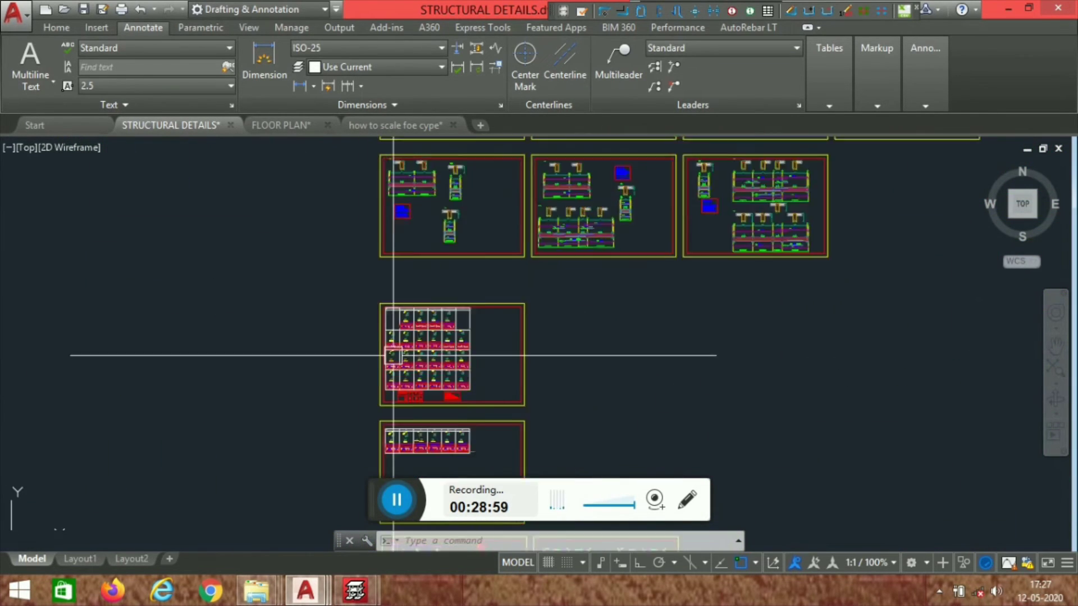
scroll(479, 244, down, 9)
middle_drag(536, 370, 510, 243)
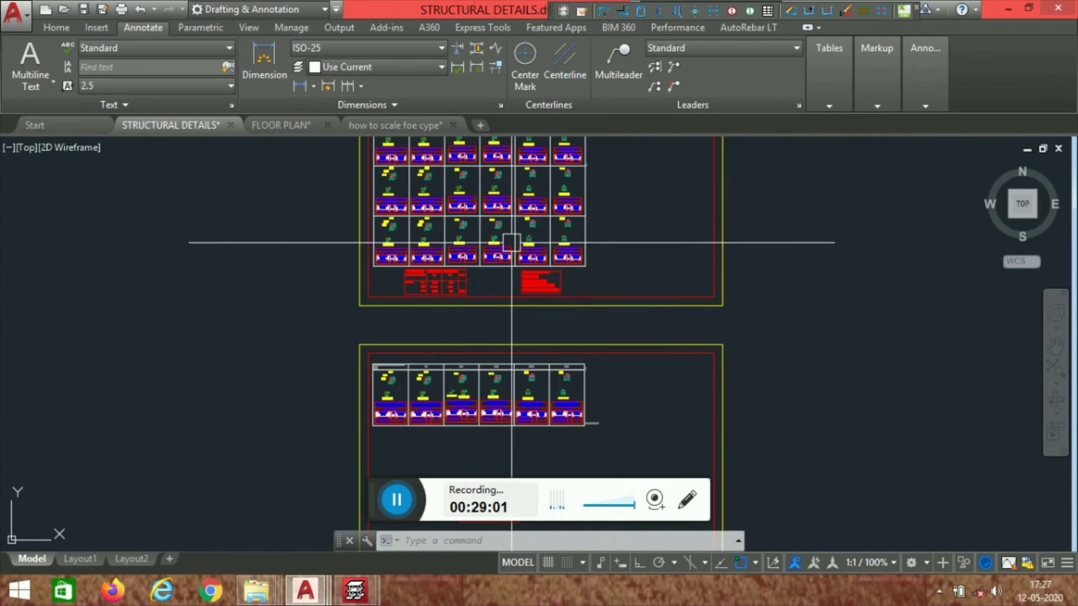
scroll(484, 380, up, 6)
scroll(497, 272, down, 6)
middle_drag(521, 379, 493, 201)
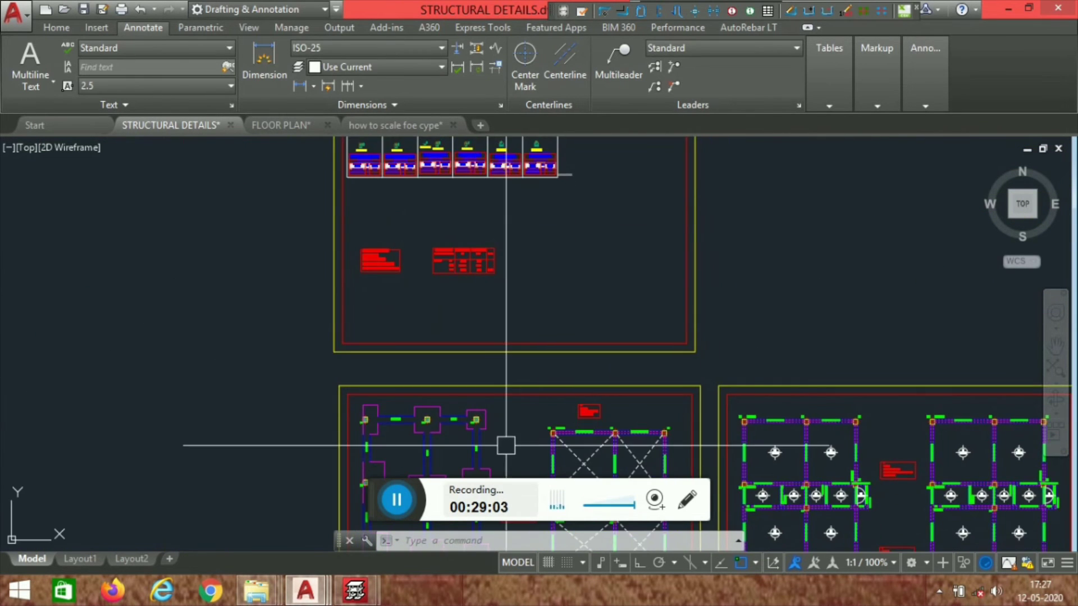
Step: Examine the foundation and floor framing plan sheets, followed by the staircase sections and their data table
middle_drag(505, 445, 447, 224)
scroll(762, 288, down, 8)
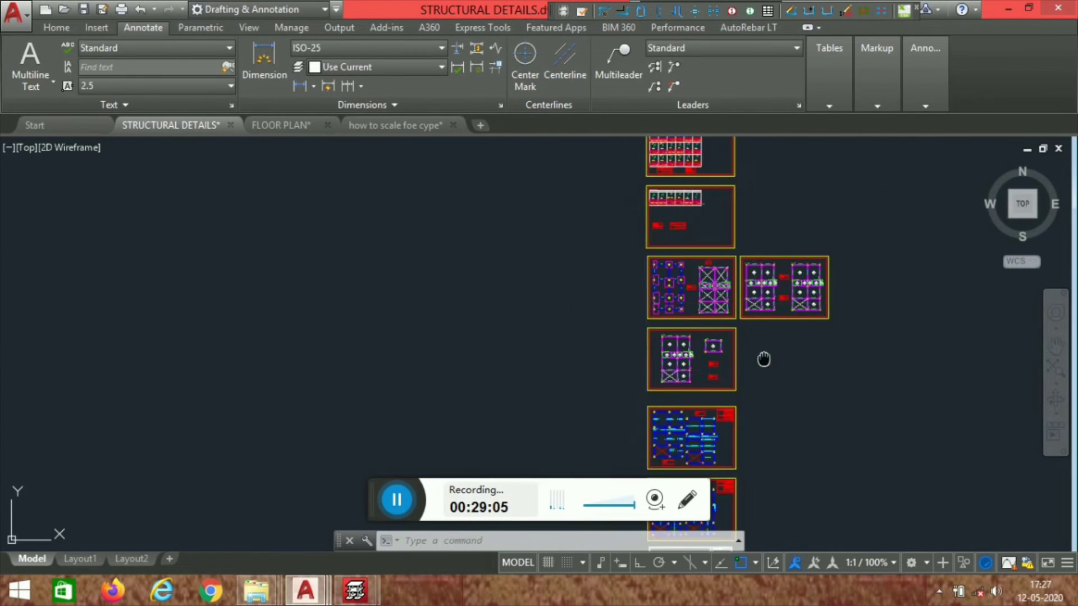
mouse_move(760, 358)
middle_down()
mouse_move(630, 296)
mouse_move(605, 231)
middle_up()
scroll(568, 301, up, 9)
mouse_move(688, 340)
middle_down()
mouse_move(589, 202)
mouse_move(572, 155)
middle_up()
scroll(572, 157, down, 4)
middle_drag(564, 370, 509, 281)
scroll(473, 219, up, 6)
scroll(470, 248, up, 5)
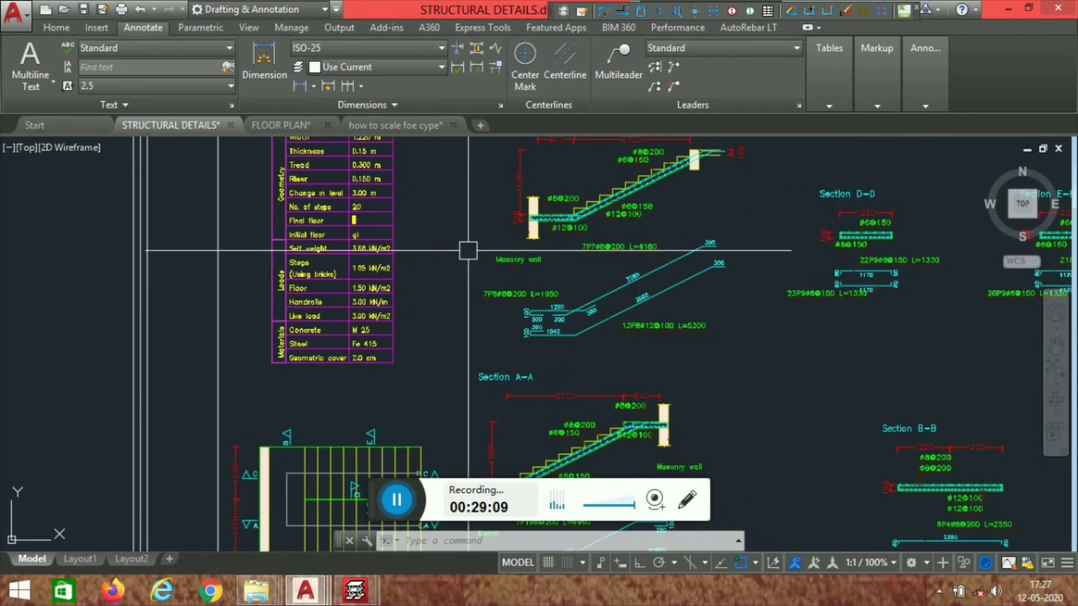
Step: Read through the title block of the staircase sheet, including its owner, plot, building category, scale, sheet number and signatory fields
scroll(470, 236, down, 5)
middle_drag(651, 295, 471, 262)
scroll(715, 437, up, 4)
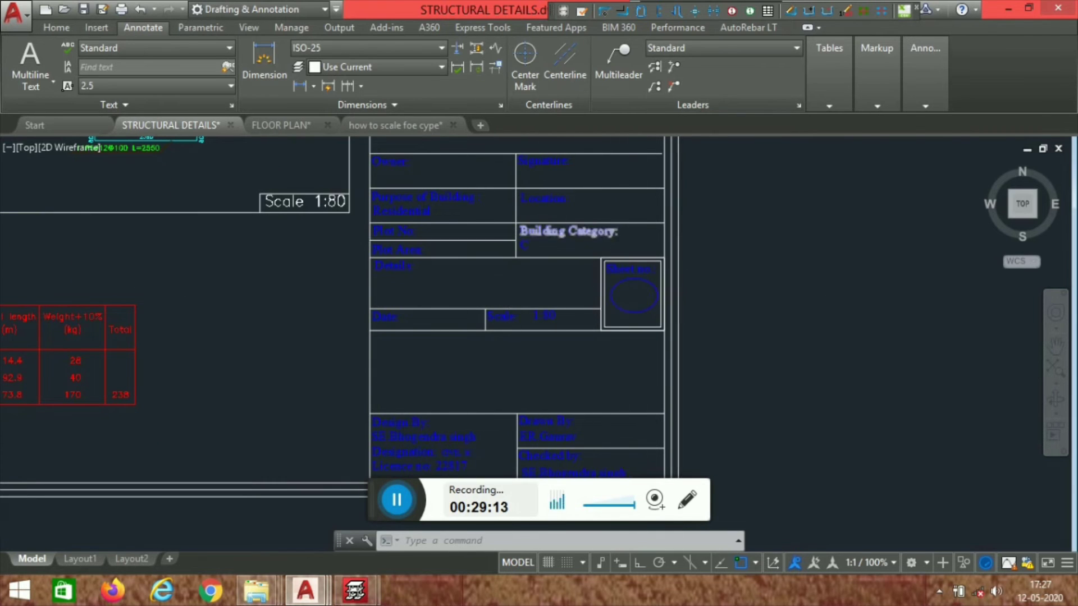
scroll(638, 281, down, 4)
middle_drag(638, 281, 625, 366)
scroll(569, 360, up, 4)
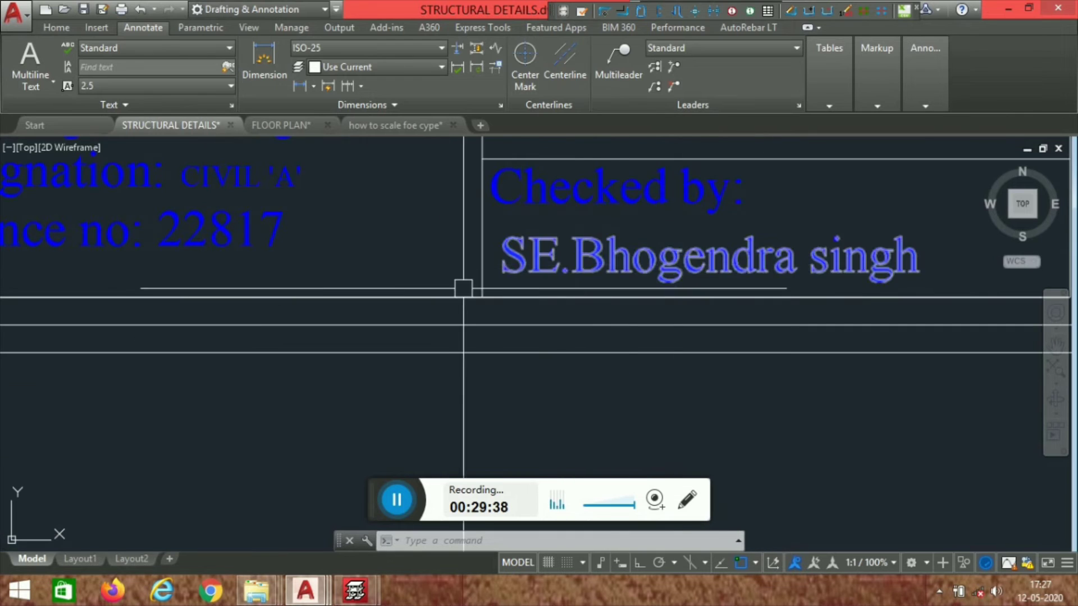
scroll(626, 244, down, 4)
middle_drag(631, 248, 576, 376)
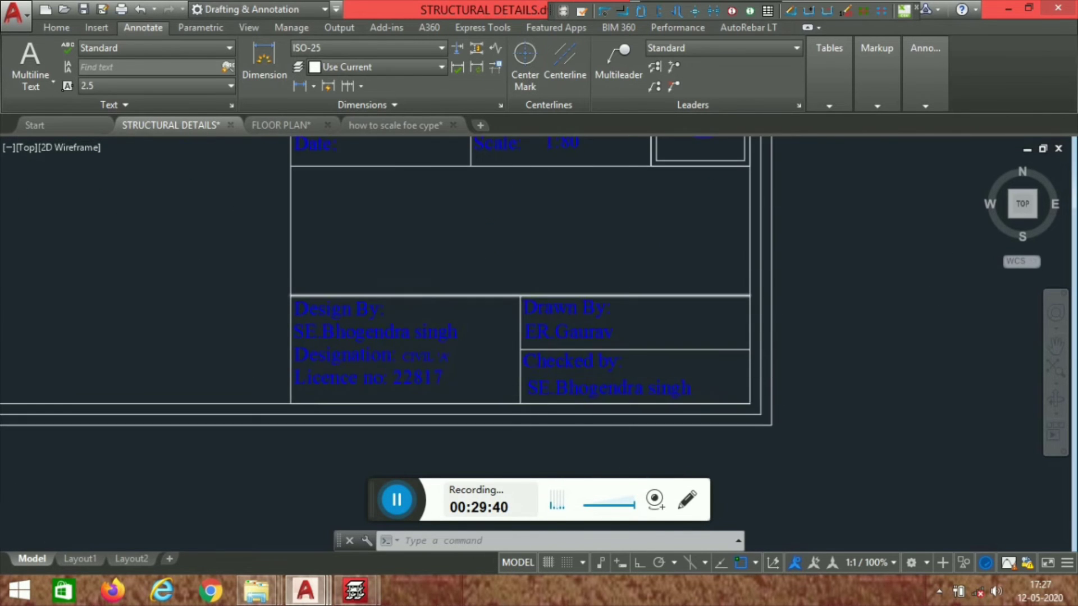
scroll(666, 286, down, 6)
mouse_move(563, 280)
middle_down()
mouse_move(542, 346)
mouse_move(510, 227)
mouse_move(479, 313)
middle_up()
scroll(652, 253, up, 4)
scroll(528, 355, up, 4)
scroll(511, 227, down, 4)
scroll(536, 331, up, 2)
scroll(483, 245, down, 4)
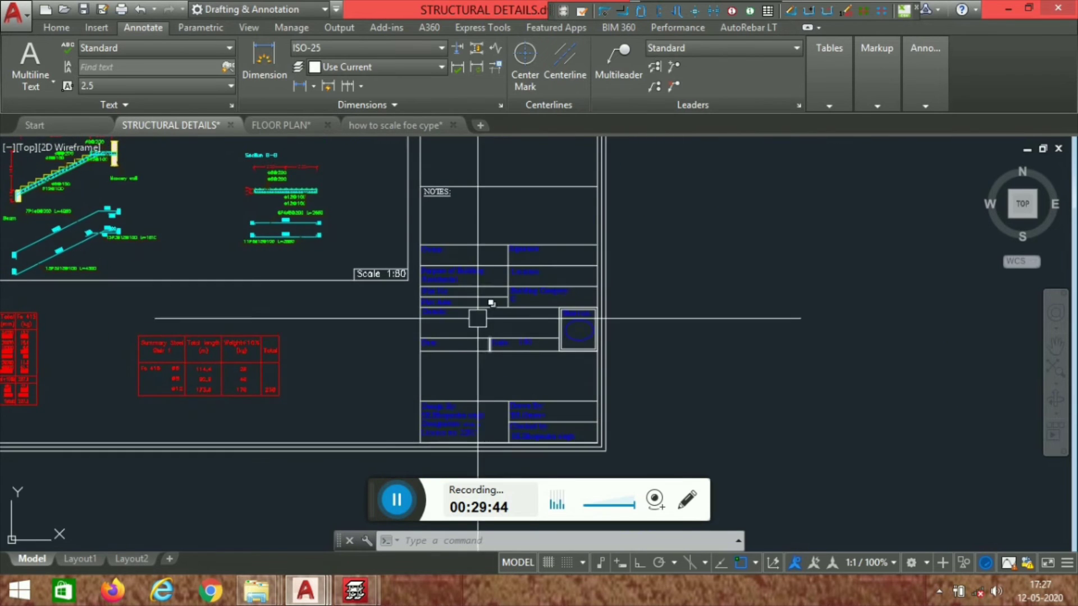
scroll(400, 279, up, 6)
scroll(692, 242, down, 3)
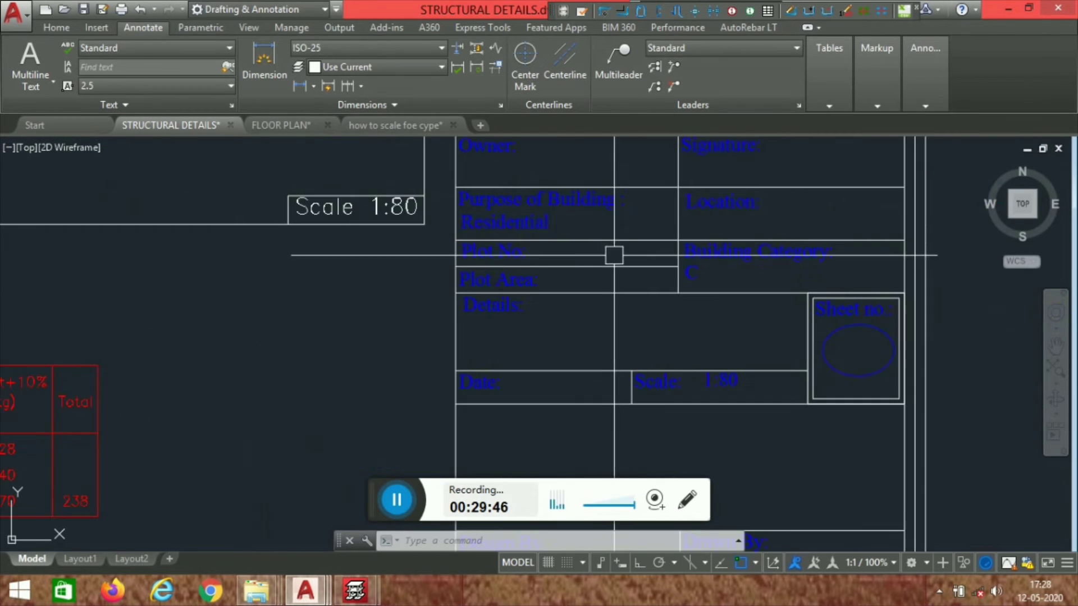
scroll(616, 253, down, 3)
Step: Go back up through the structural sheets to the column schedules
scroll(517, 320, down, 4)
mouse_move(557, 186)
middle_down()
mouse_move(568, 356)
mouse_move(535, 327)
middle_up()
scroll(505, 180, up, 4)
middle_drag(541, 218, 551, 354)
middle_drag(515, 200, 531, 285)
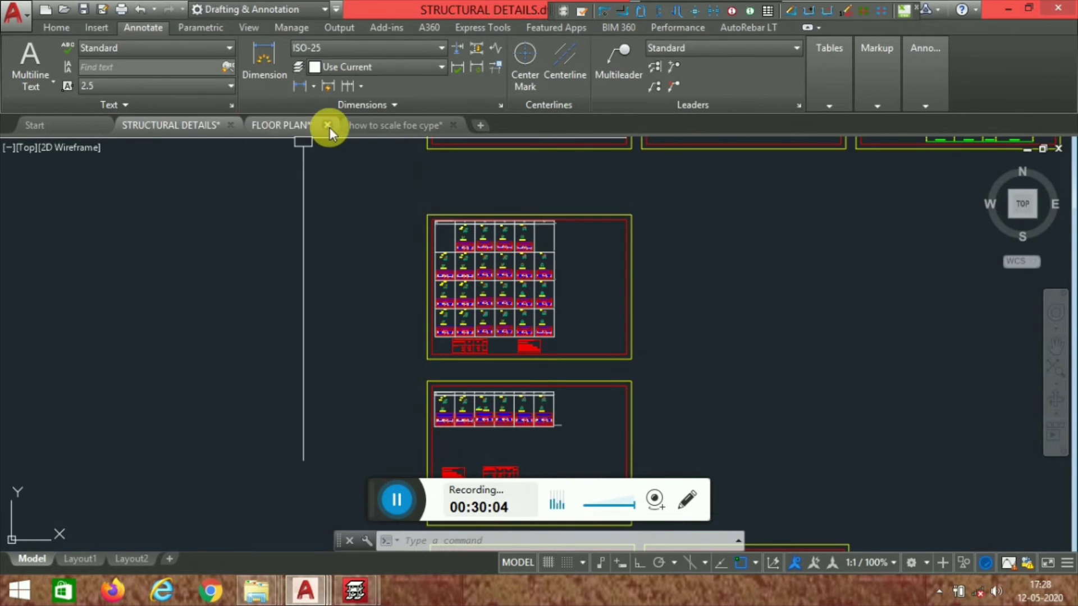
Step: Switch to the FLOOR PLAN drawing and examine its elevations, building sections and site location plan
click(296, 126)
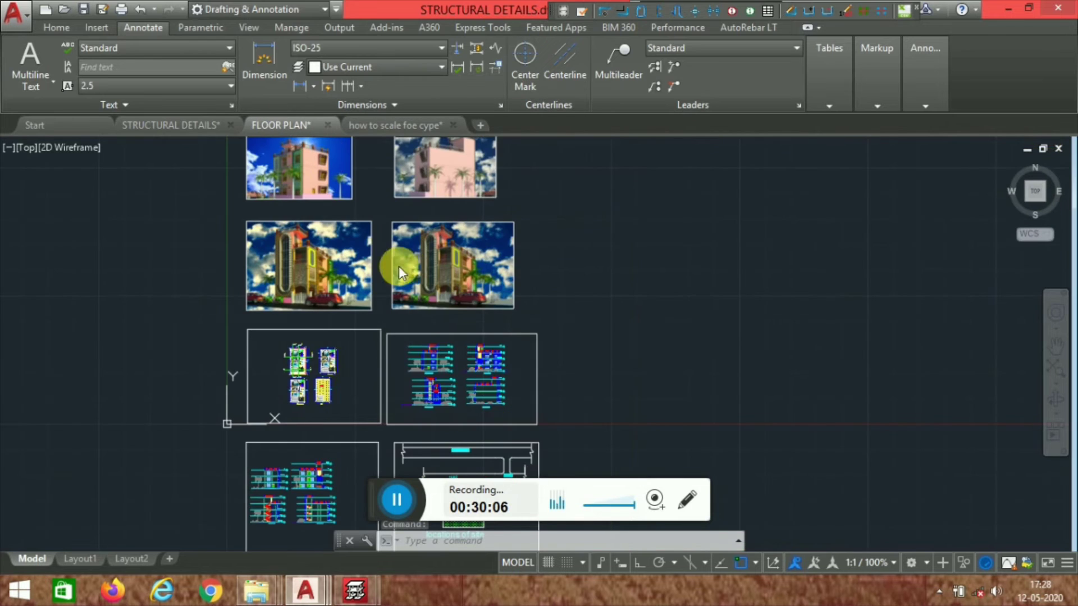
middle_drag(349, 417, 307, 402)
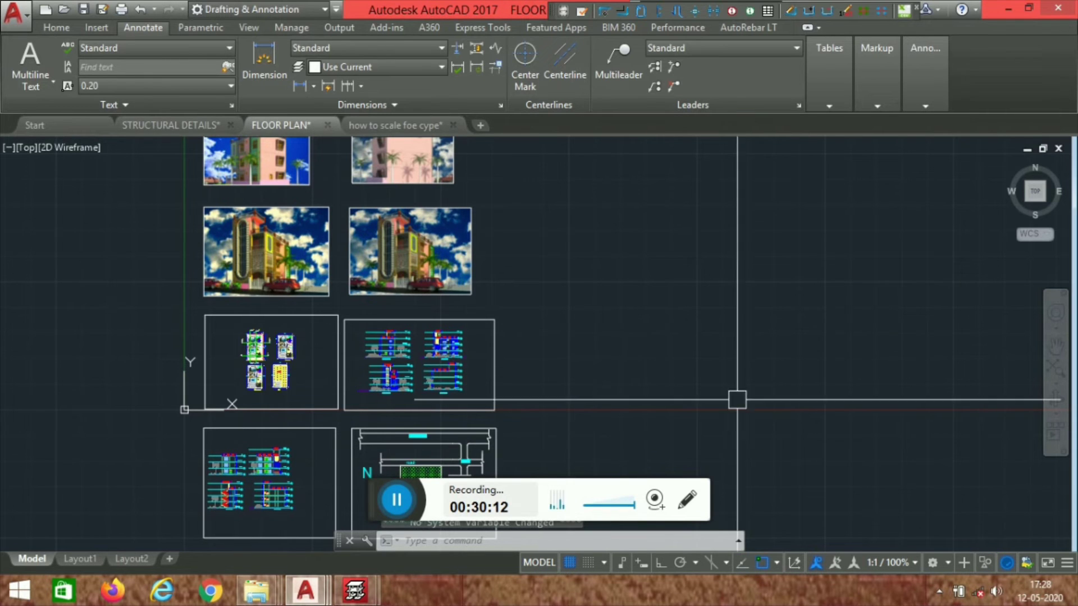
click(123, 132)
mouse_move(308, 381)
middle_down()
mouse_move(400, 308)
mouse_move(405, 277)
middle_up()
scroll(497, 281, up, 6)
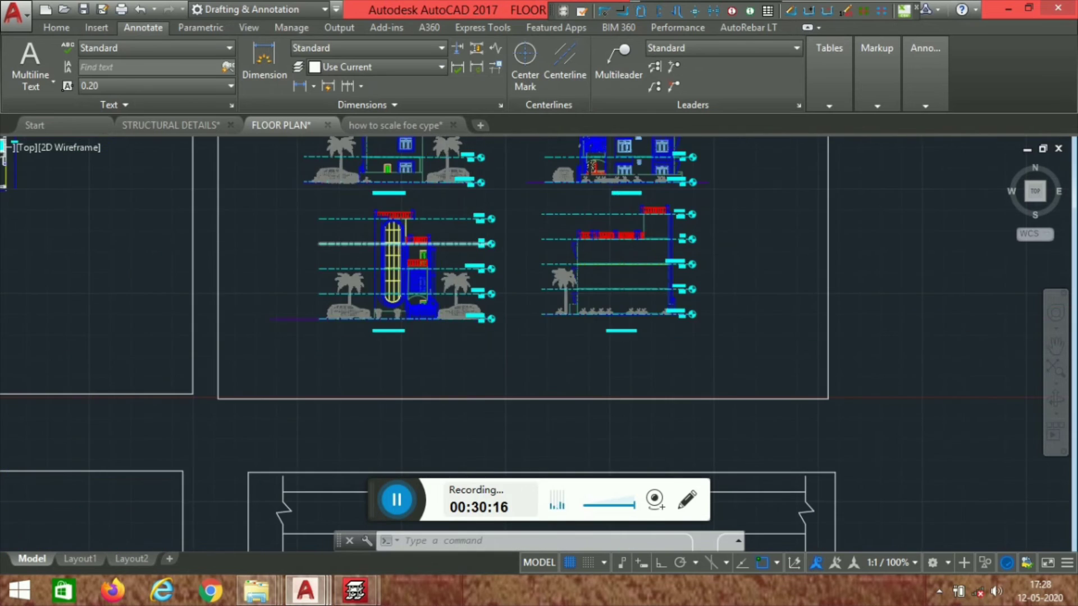
middle_drag(473, 332, 573, 200)
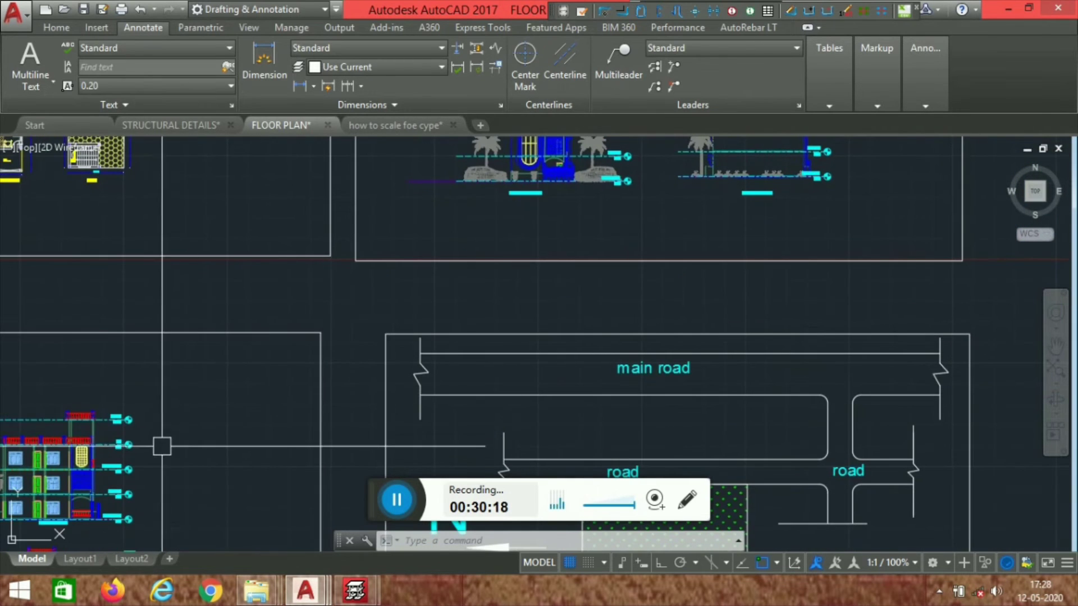
middle_drag(171, 429, 335, 268)
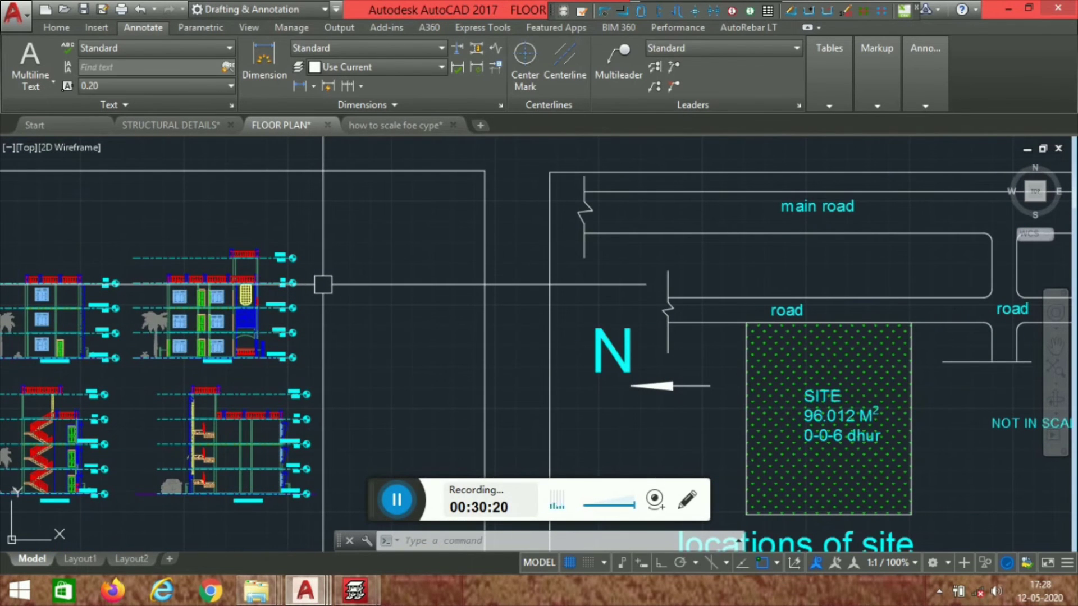
middle_drag(187, 412, 296, 268)
scroll(133, 349, up, 4)
scroll(312, 278, down, 4)
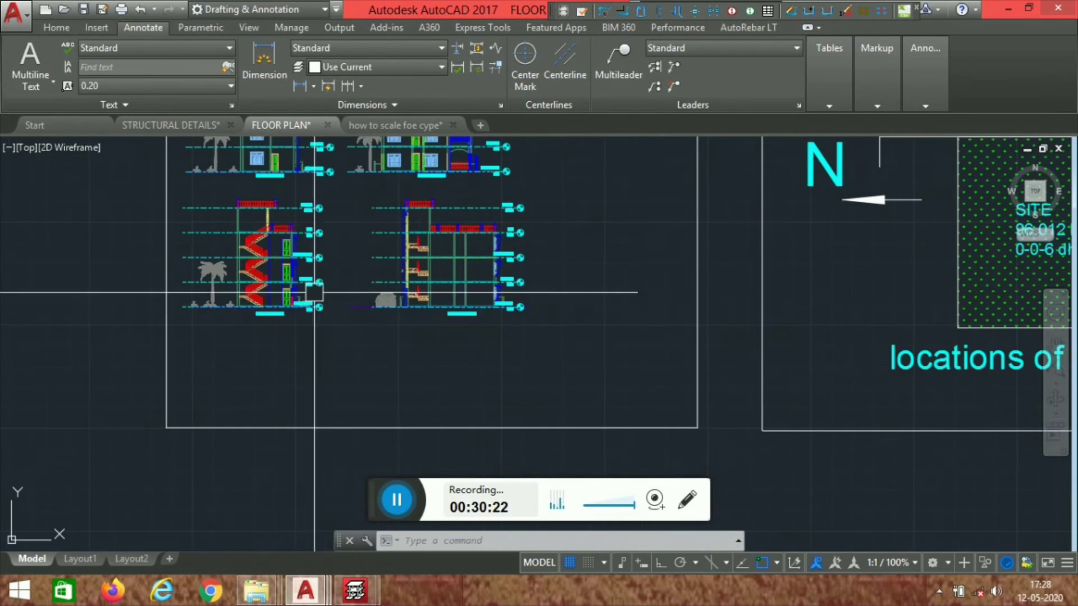
Step: Look over the full set of FLOOR PLAN sheets, from the renderings and floor plans to the elevations, sections and site location plan
middle_drag(587, 348, 251, 426)
scroll(517, 292, down, 4)
mouse_move(595, 311)
middle_down()
mouse_move(606, 296)
mouse_move(515, 415)
middle_up()
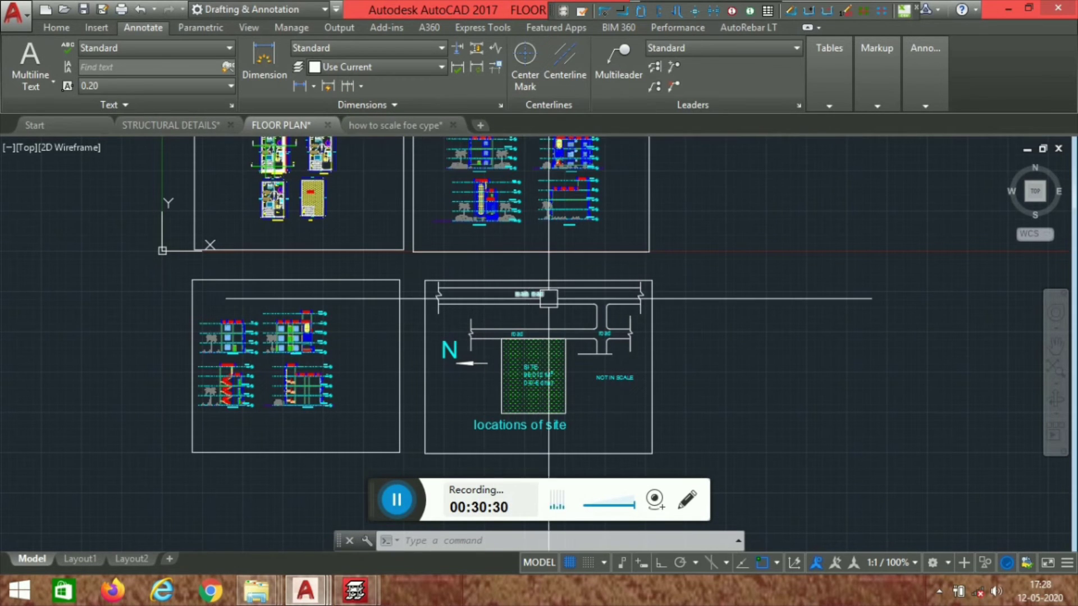
scroll(549, 288, down, 2)
scroll(605, 238, down, 4)
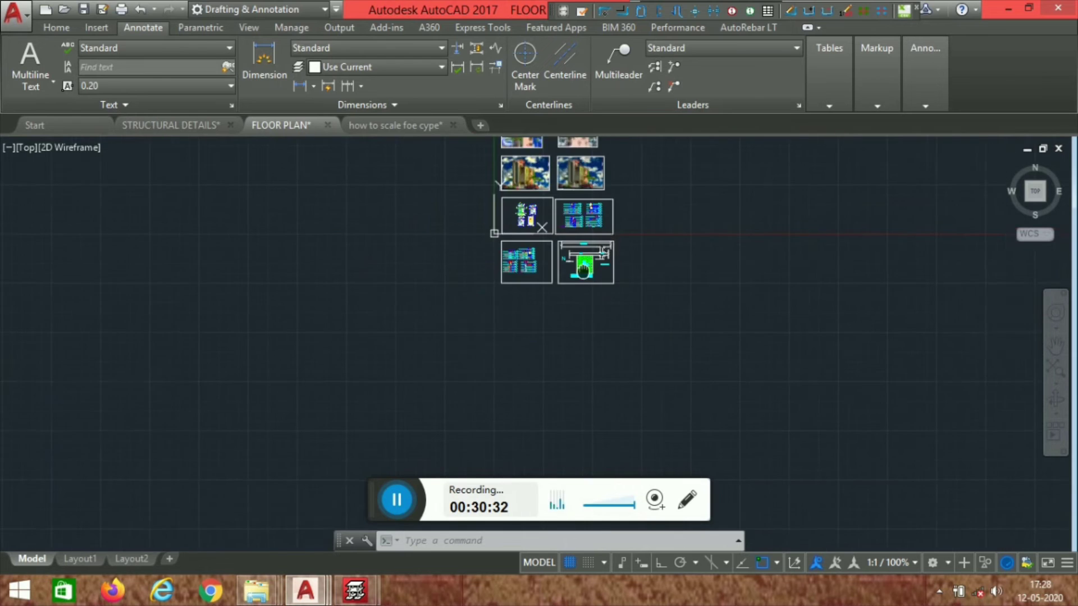
mouse_move(568, 181)
middle_down()
mouse_move(489, 272)
mouse_move(488, 289)
middle_up()
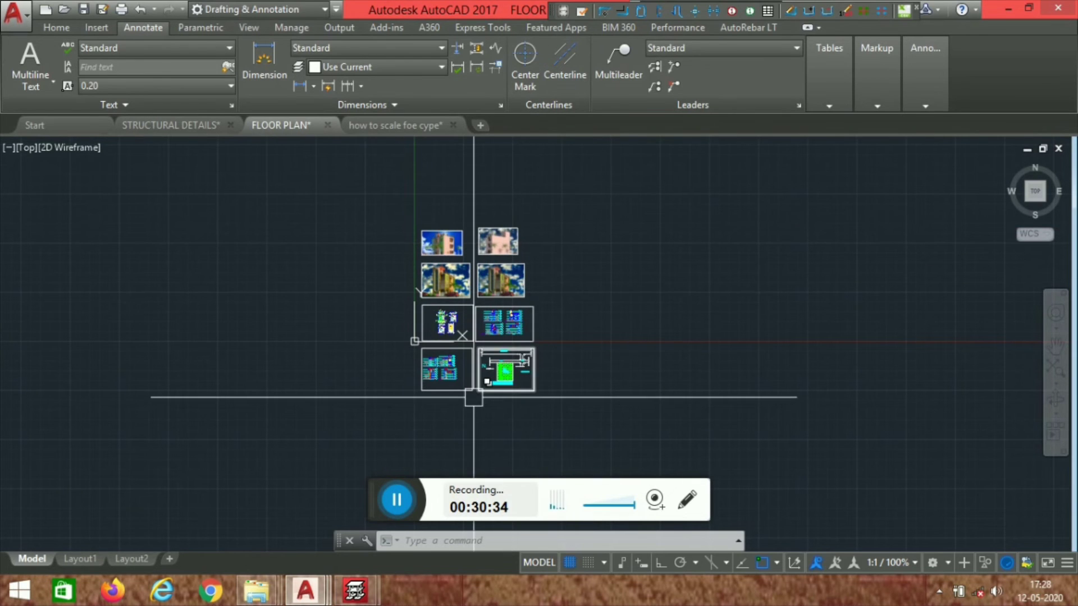
scroll(483, 359, up, 5)
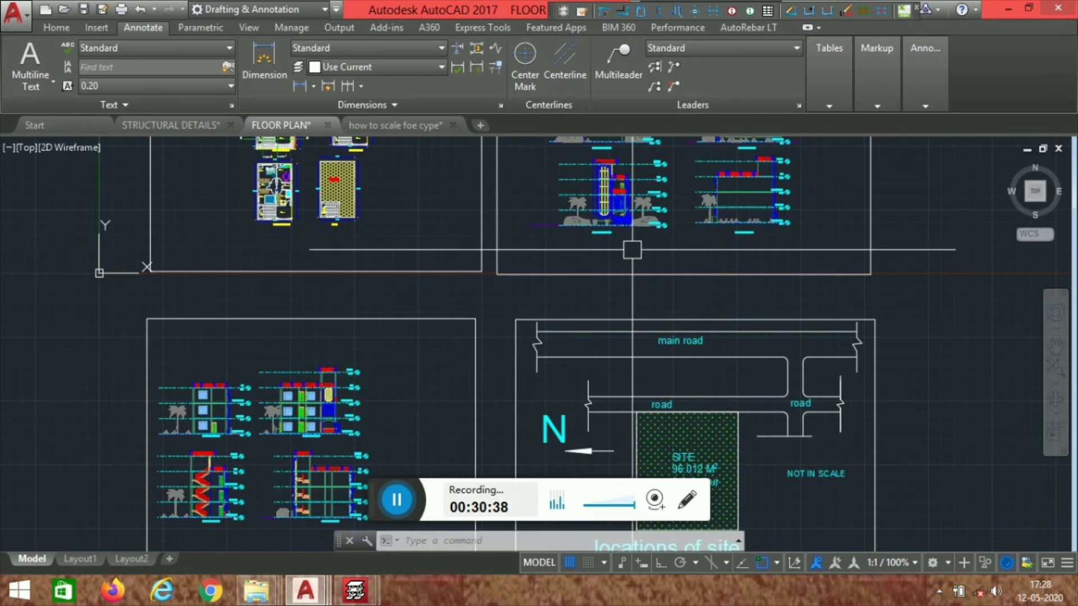
scroll(585, 231, down, 4)
middle_drag(584, 230, 544, 266)
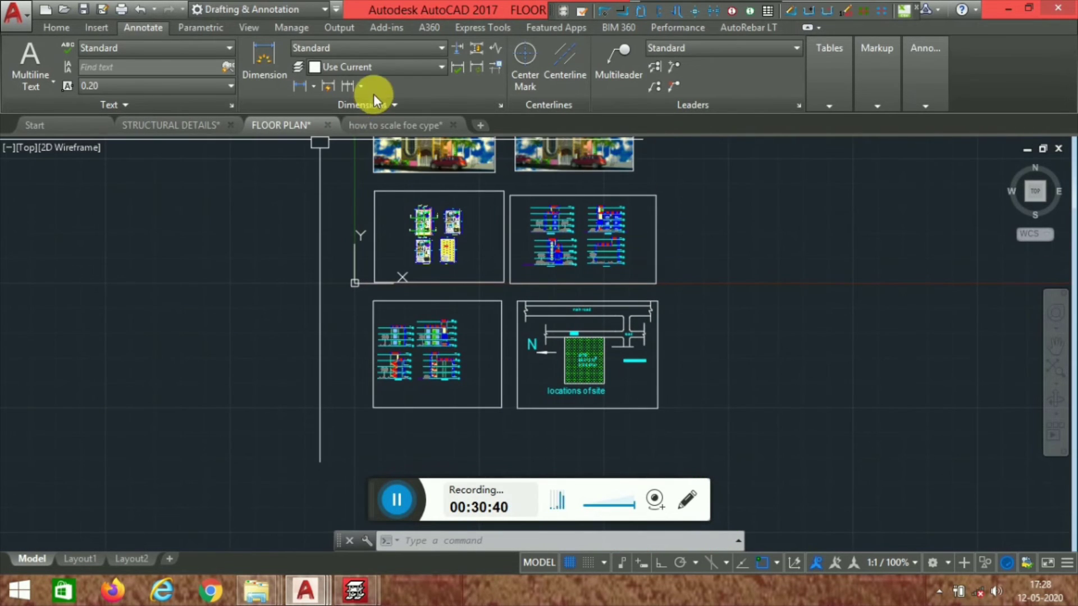
Step: Switch to the "how to scale foe cype" drawing and examine its two furnished floor plans with their staircases and boundary walls
click(399, 126)
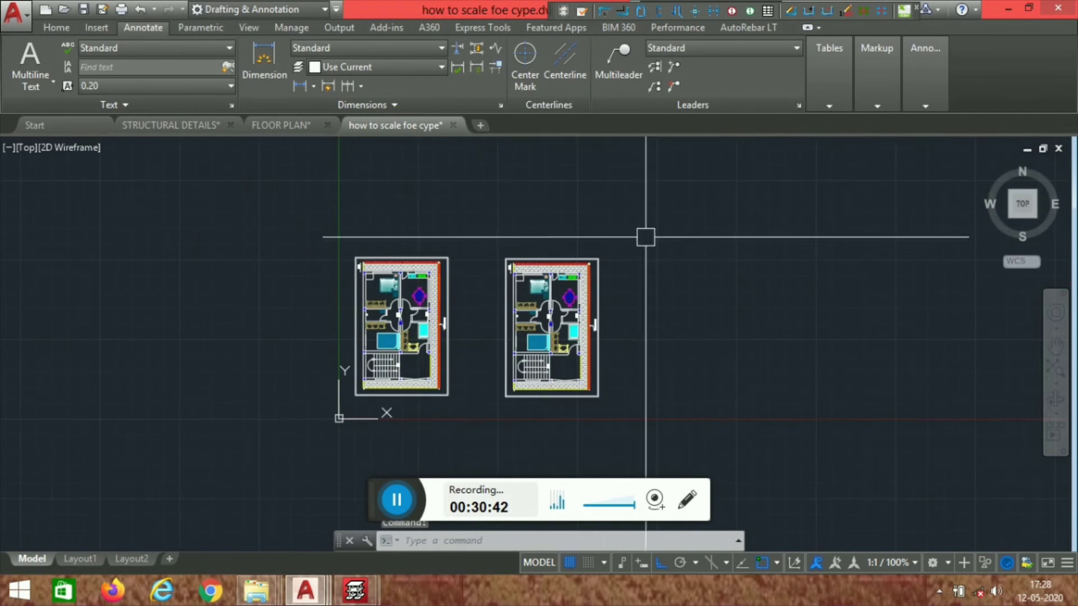
scroll(447, 412, up, 4)
middle_drag(314, 342, 469, 427)
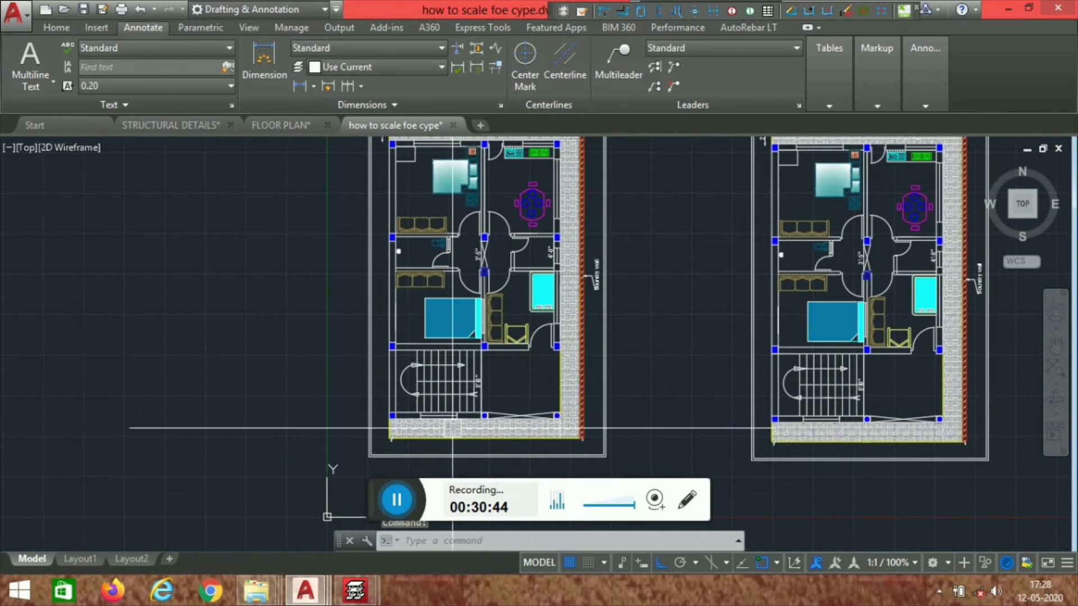
scroll(163, 250, down, 3)
scroll(164, 250, up, 9)
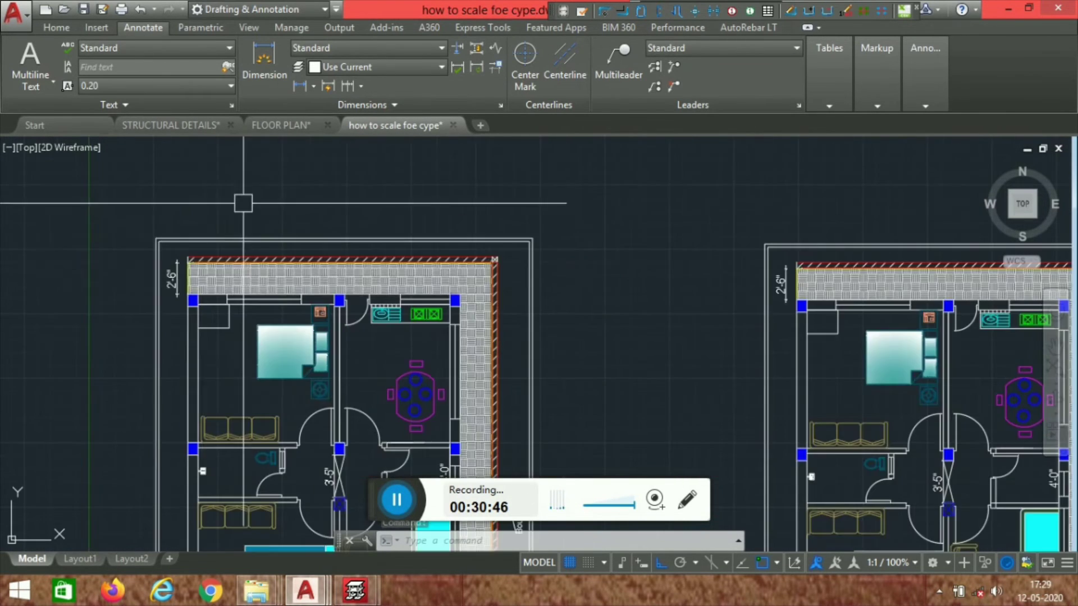
scroll(146, 288, down, 5)
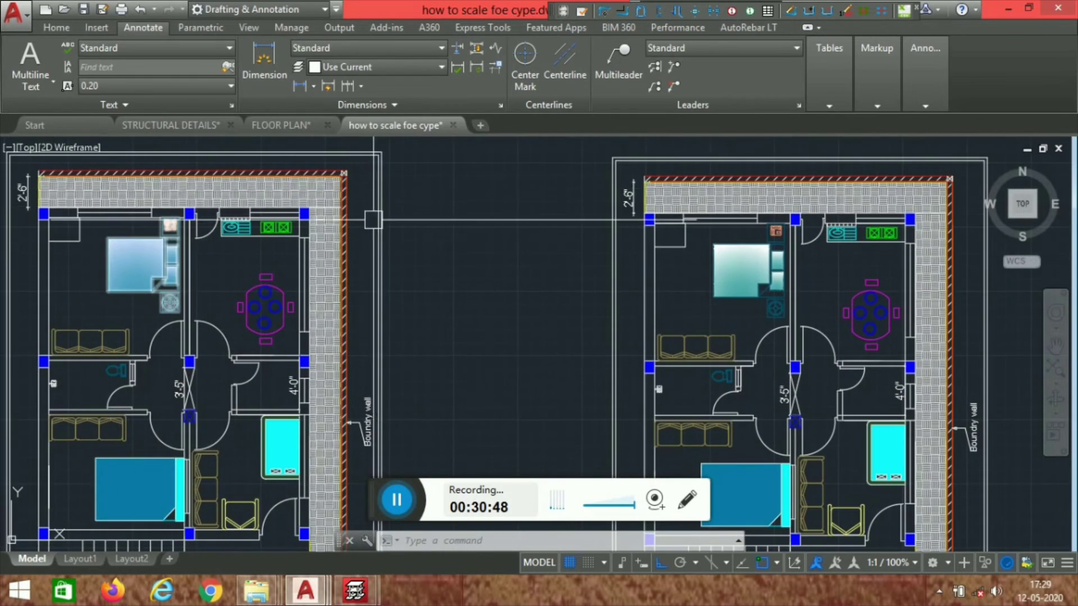
scroll(229, 215, up, 4)
scroll(208, 194, down, 2)
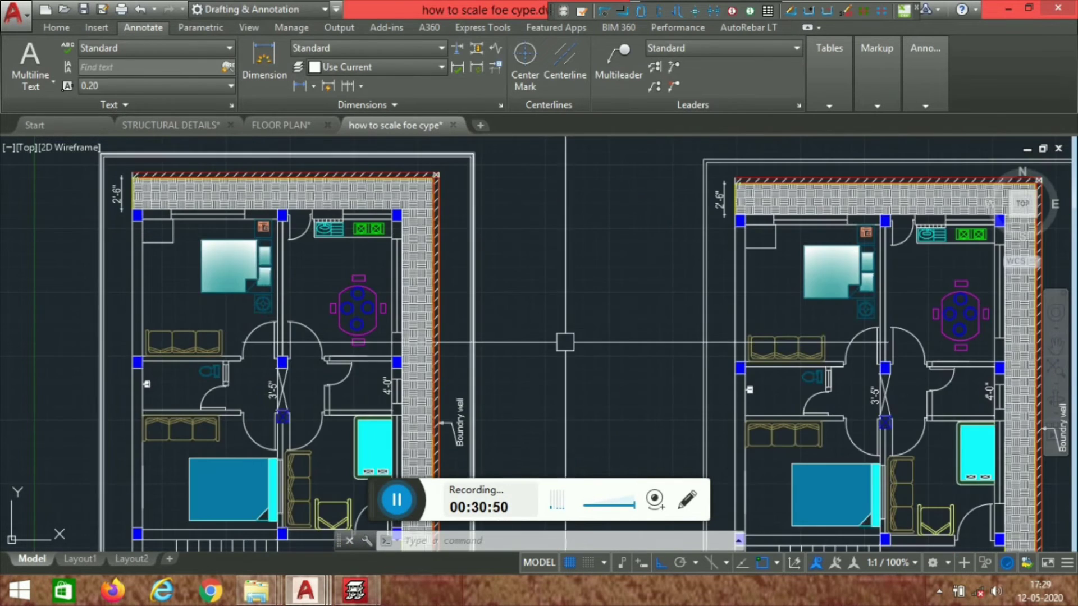
middle_drag(594, 320, 404, 271)
scroll(482, 253, down, 2)
middle_drag(645, 339, 517, 336)
scroll(712, 308, down, 1)
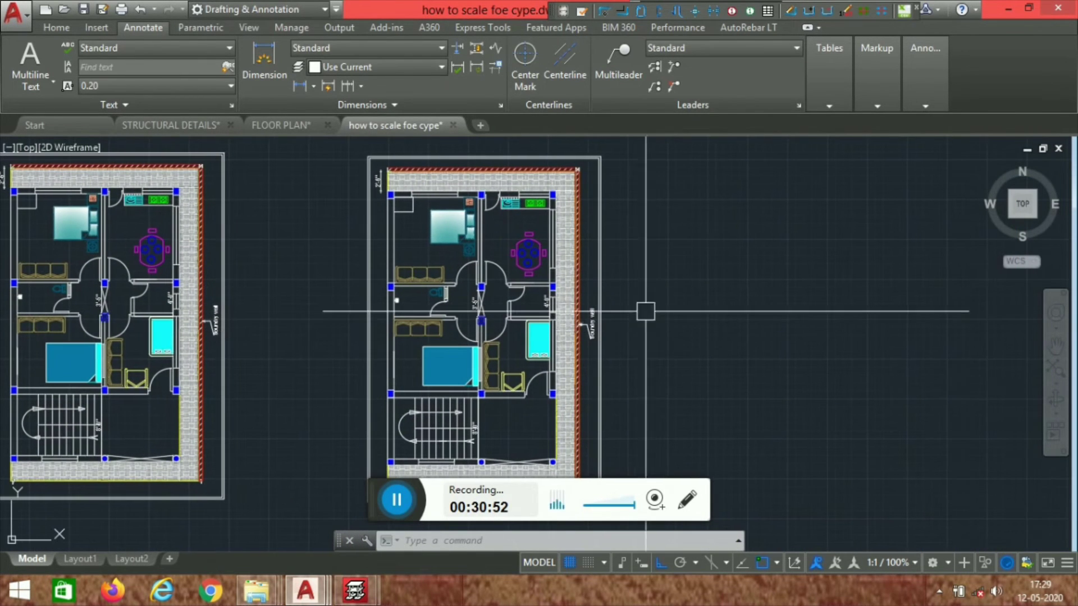
scroll(712, 272, down, 3)
middle_drag(760, 318, 624, 329)
scroll(654, 284, up, 2)
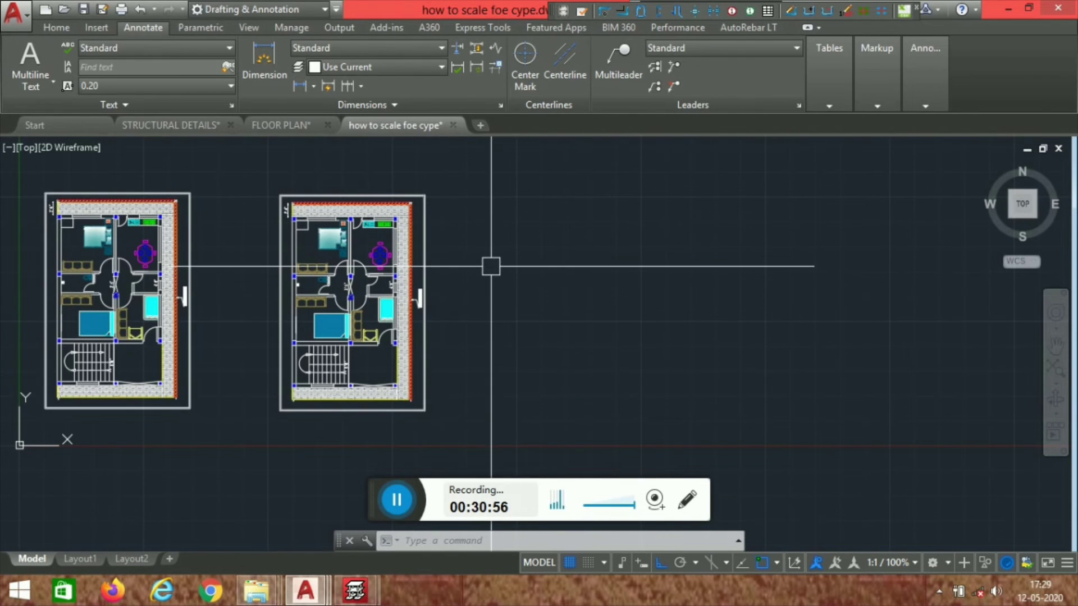
scroll(582, 241, down, 2)
middle_drag(633, 306, 520, 330)
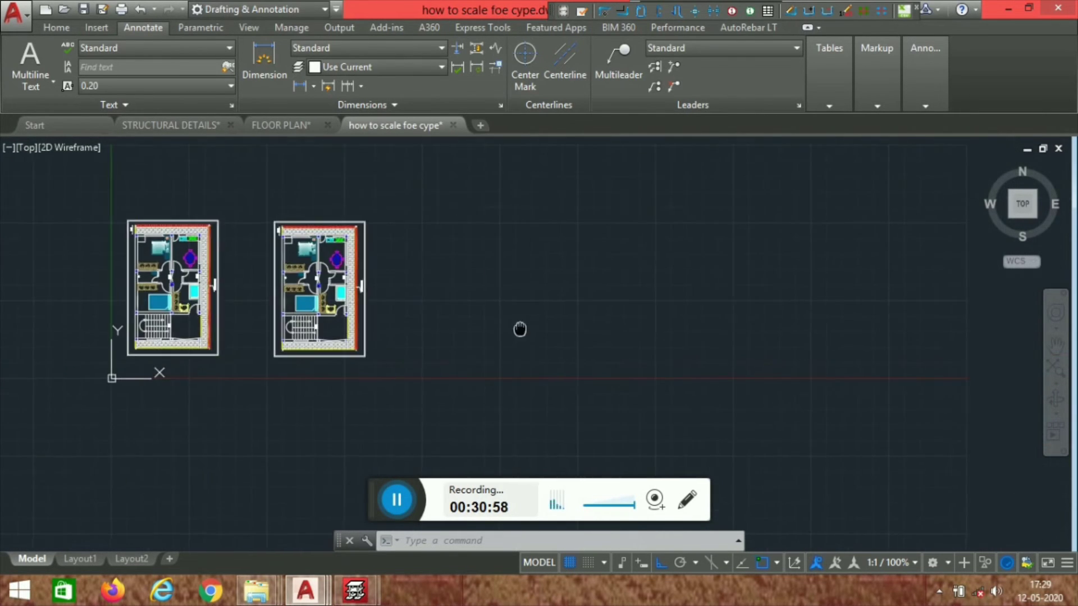
middle_click(520, 329)
middle_click(520, 329)
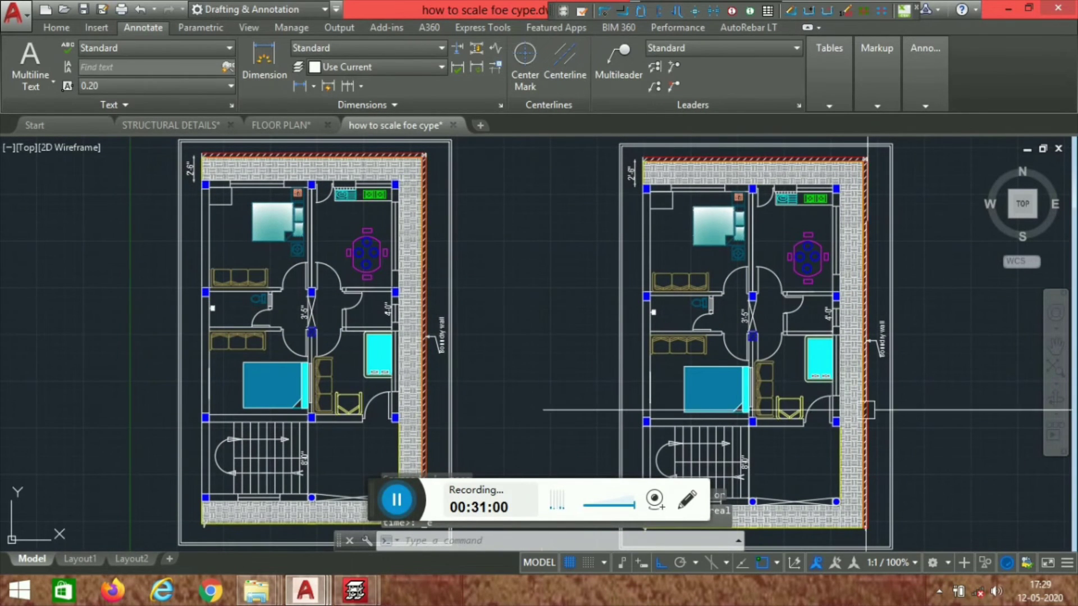
scroll(537, 429, down, 3)
middle_drag(535, 298, 520, 336)
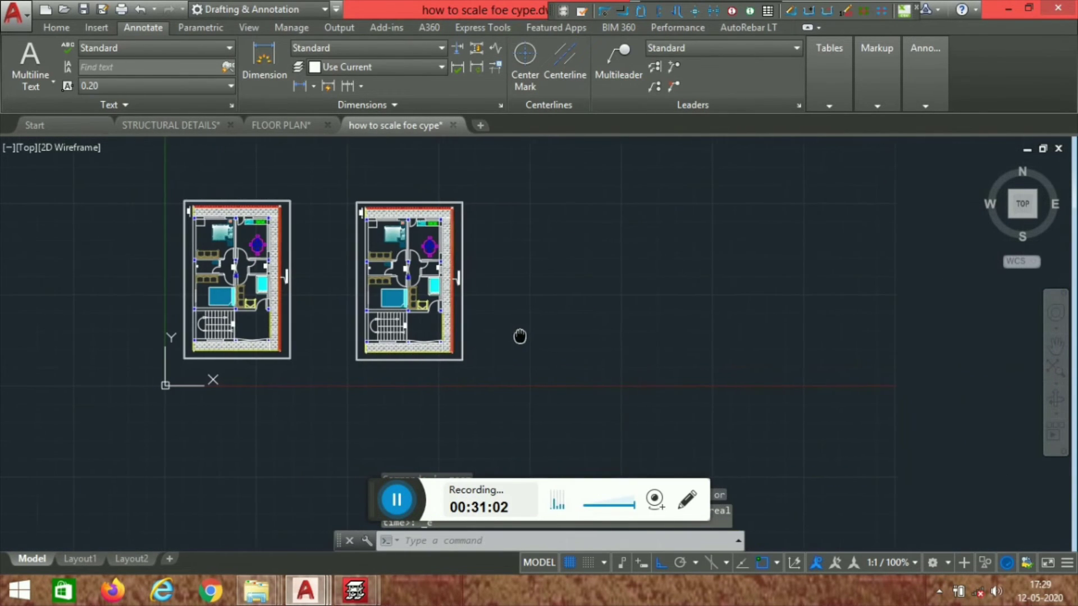
scroll(527, 251, up, 2)
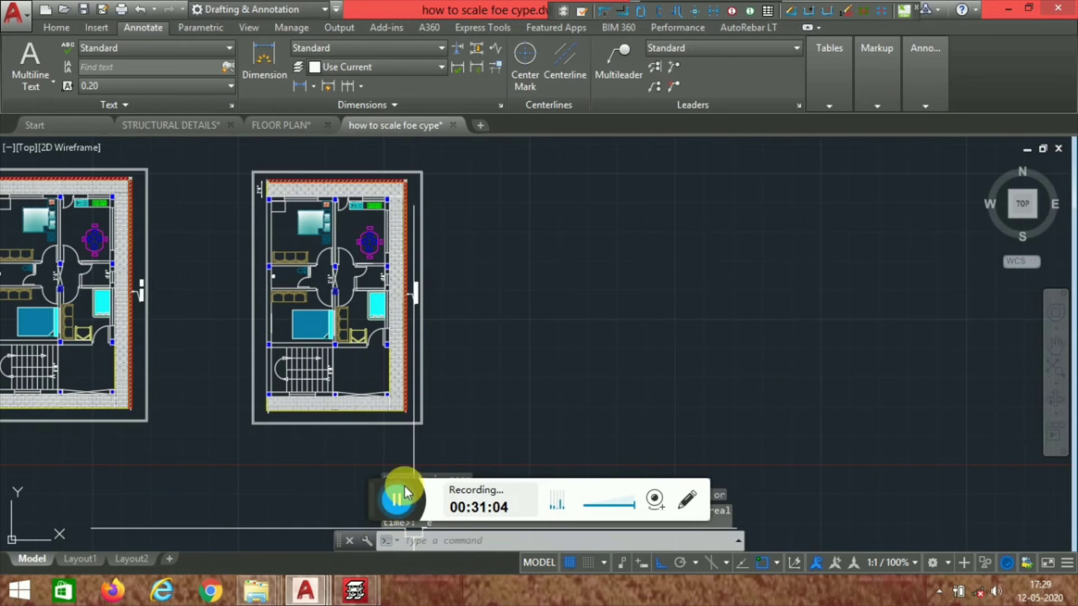
middle_drag(595, 261, 510, 306)
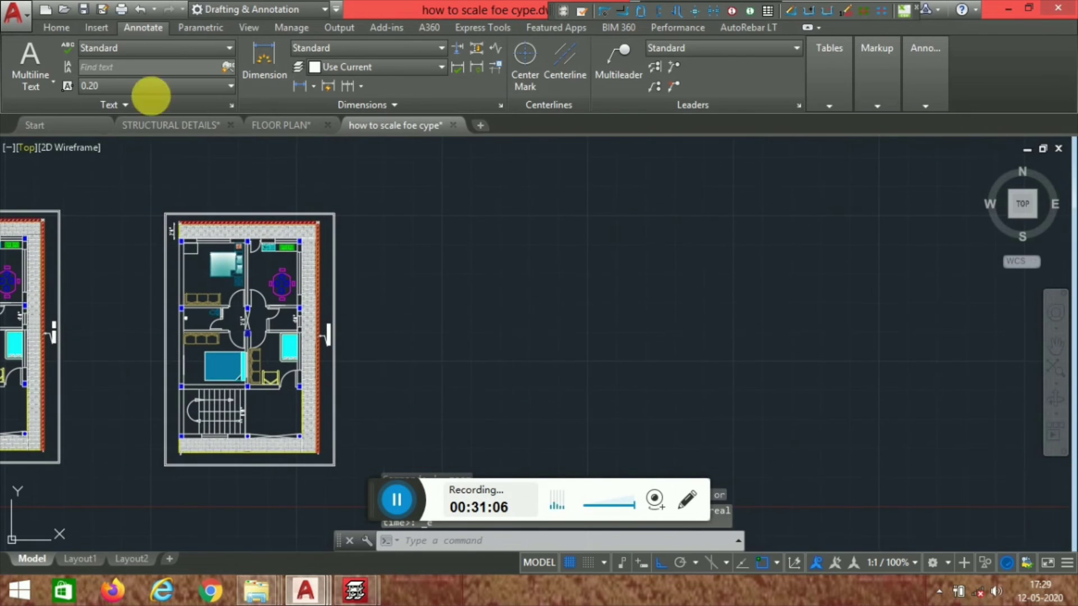
Step: Start a polyline in the empty area beside the second floor plan with a 96' horizontal upper edge
click(63, 29)
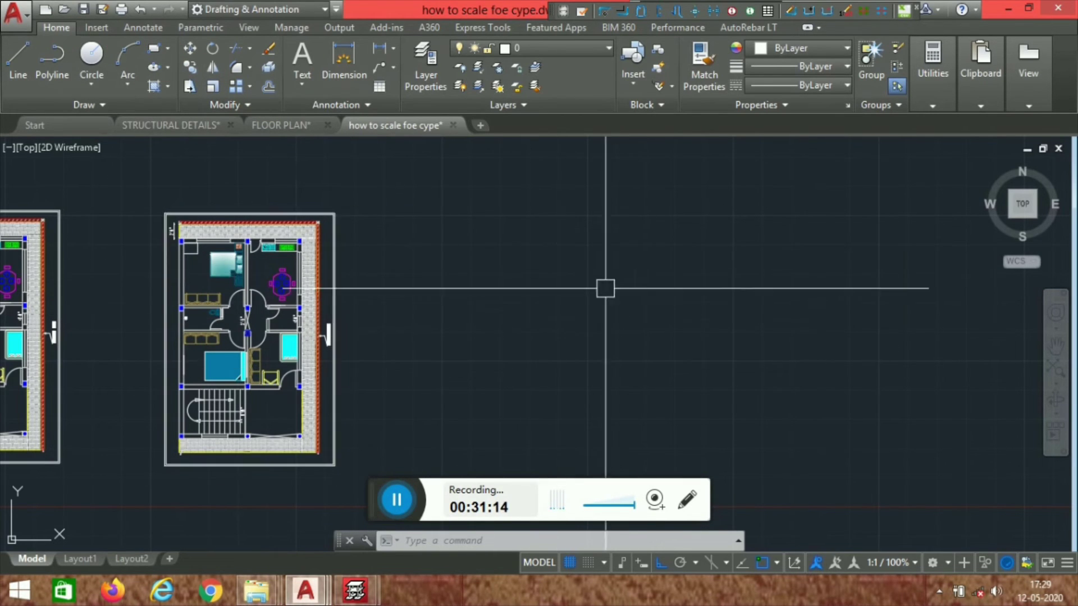
middle_drag(545, 306, 419, 344)
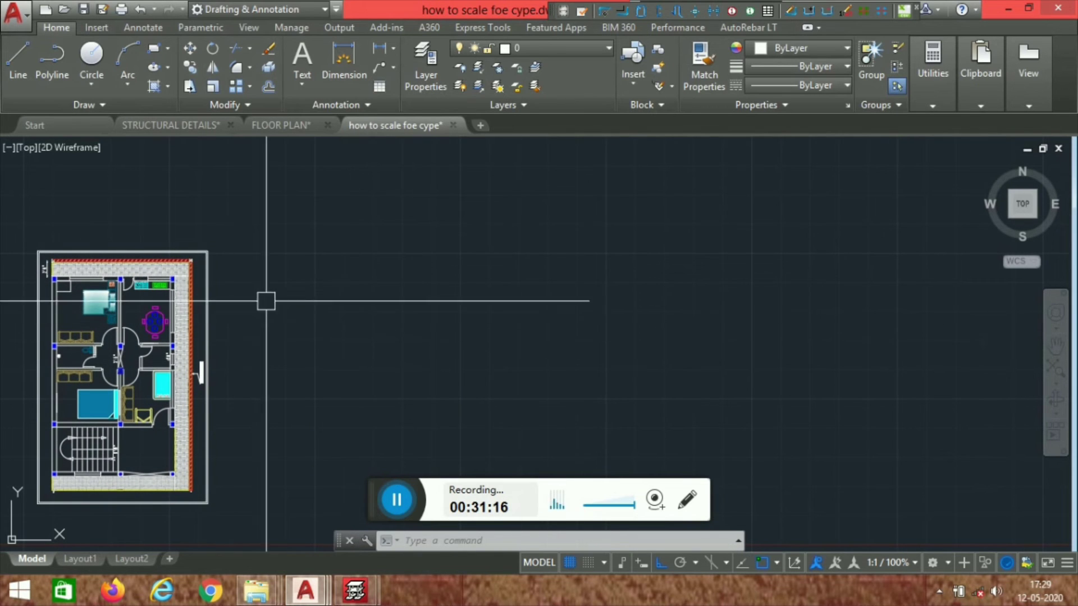
scroll(601, 264, down, 2)
middle_drag(597, 277, 530, 309)
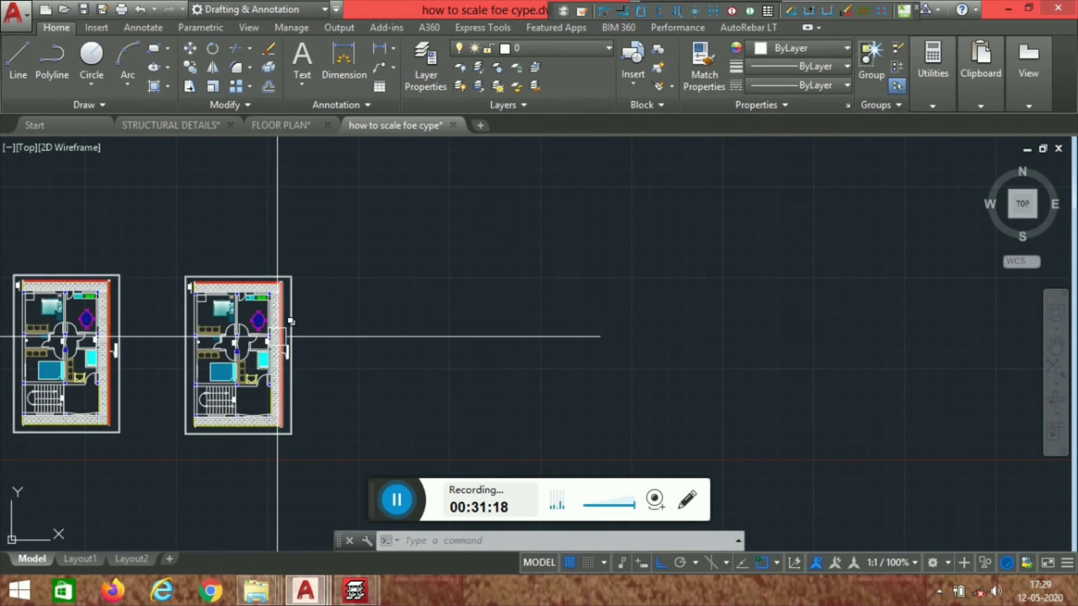
scroll(289, 332, up, 2)
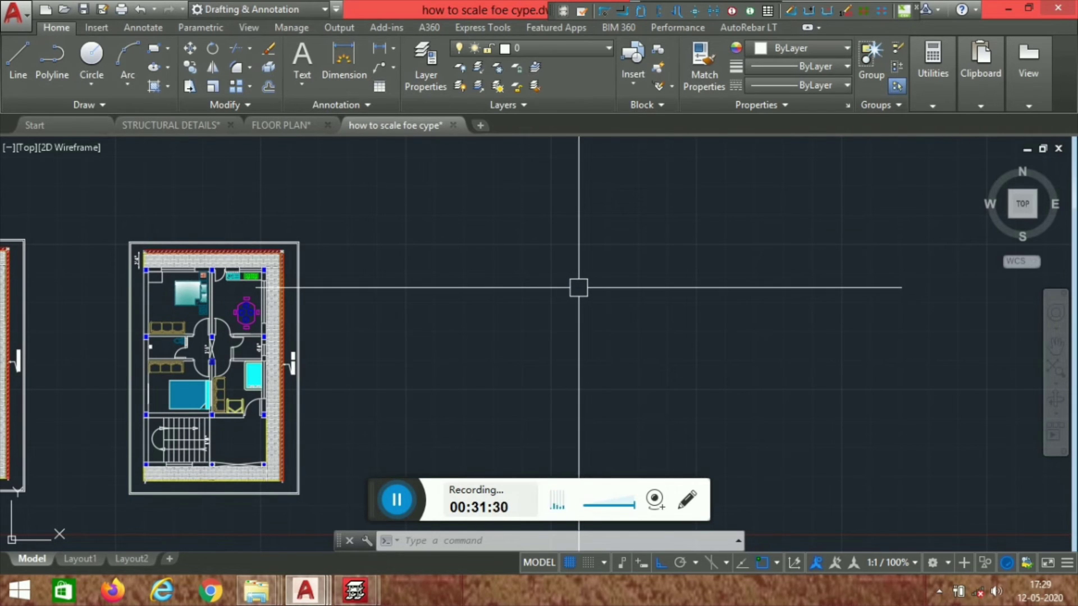
click(411, 521)
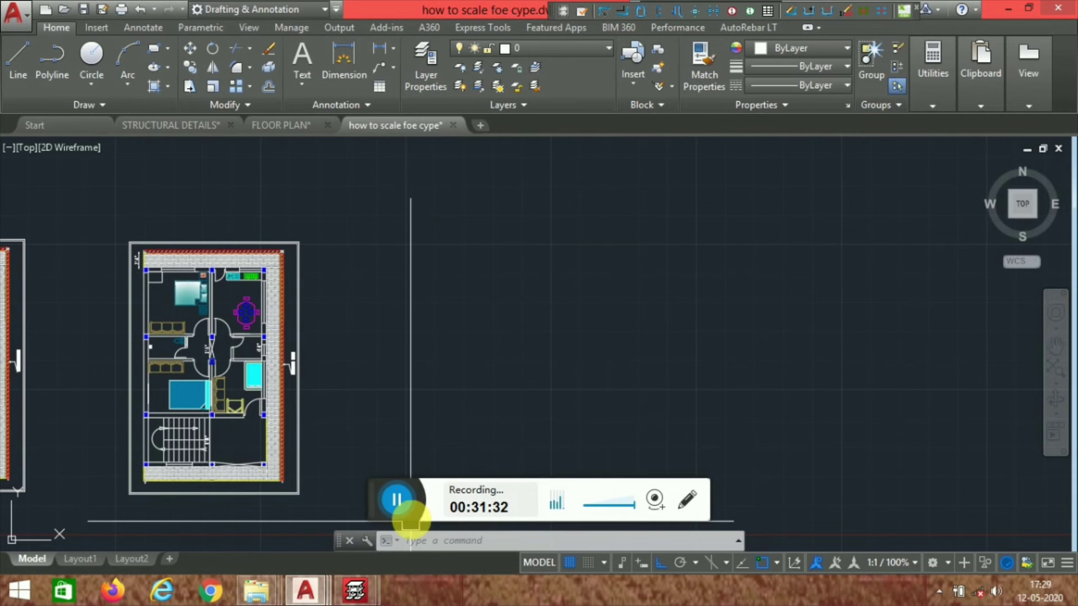
click(403, 504)
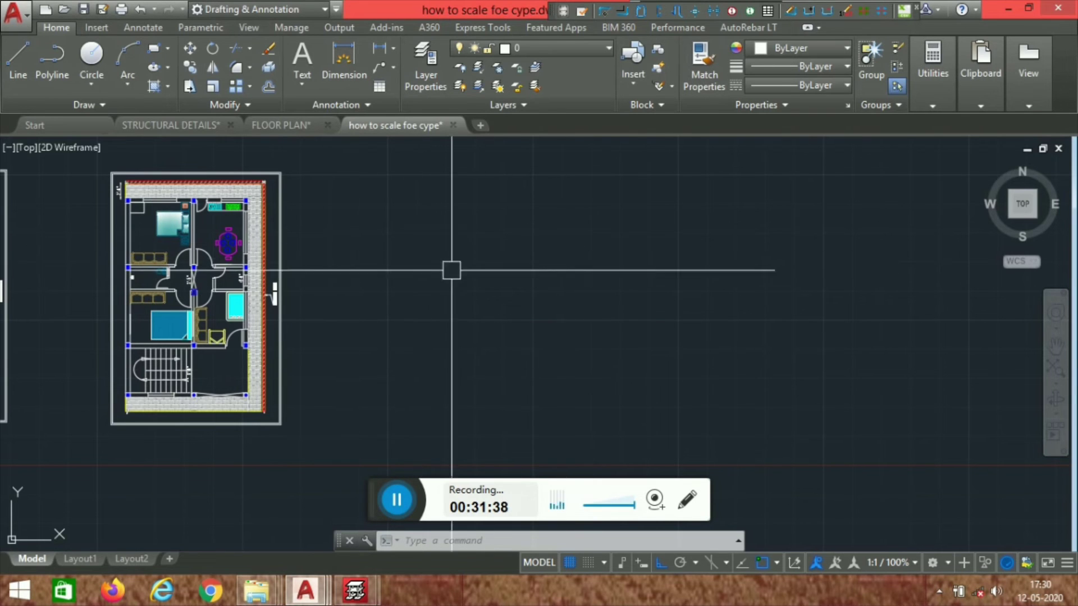
middle_drag(452, 271, 370, 298)
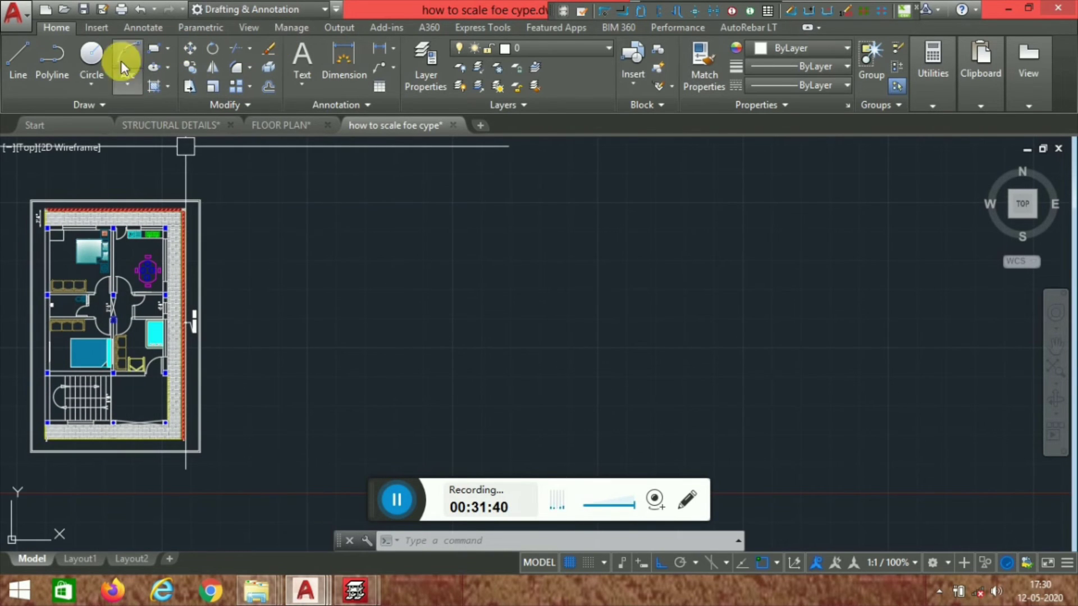
click(56, 75)
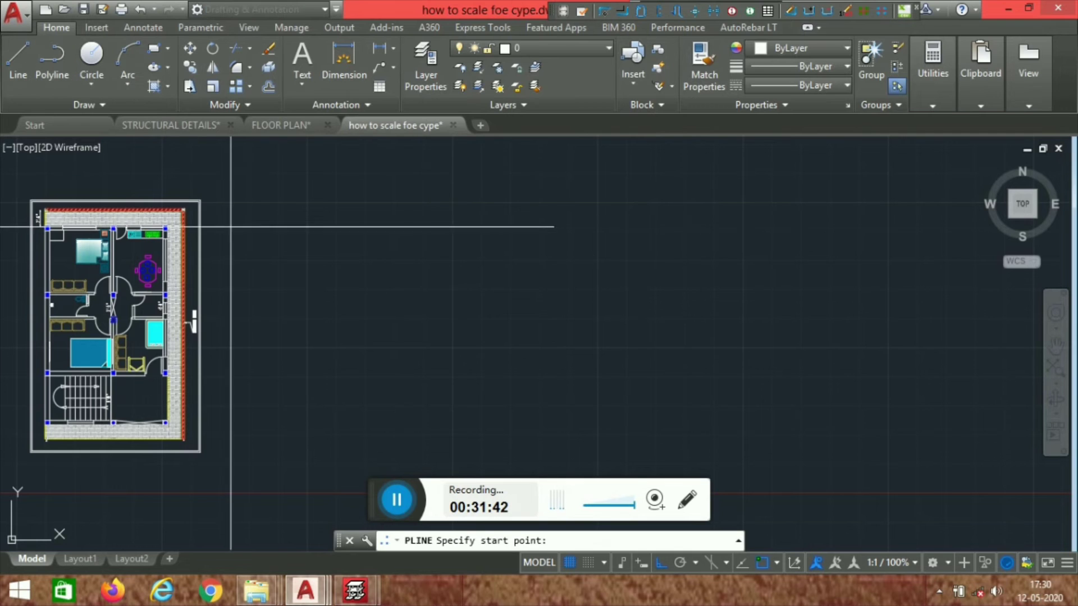
click(348, 223)
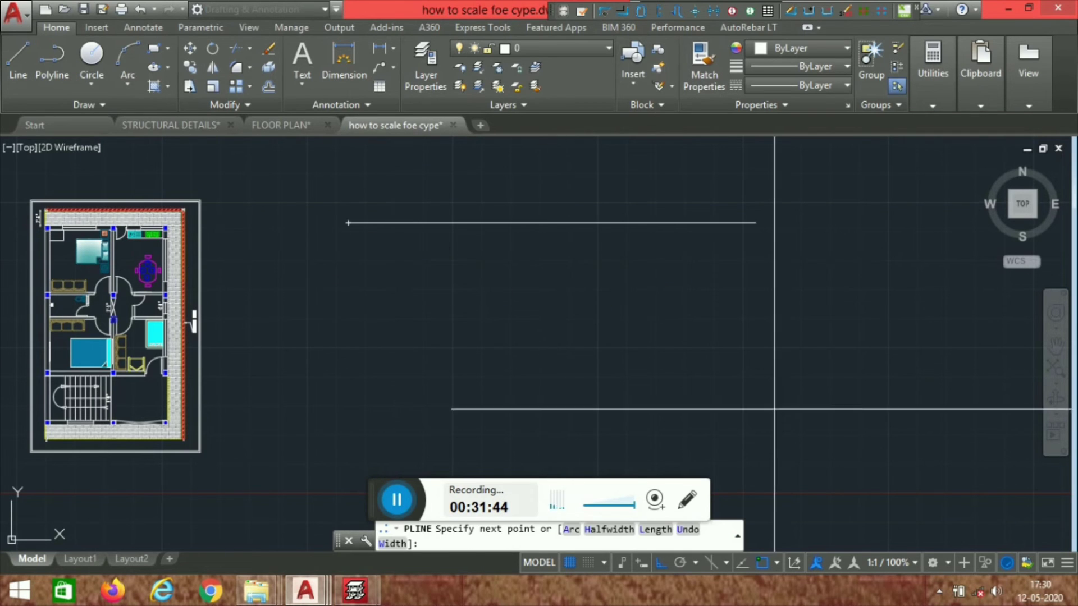
middle_drag(730, 291, 646, 304)
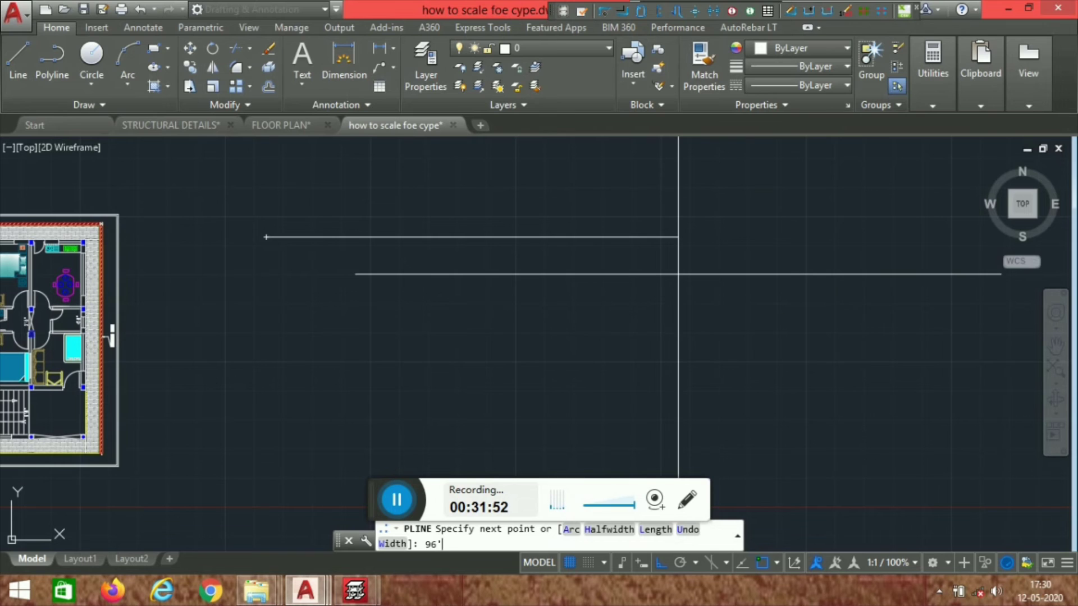
key(Return)
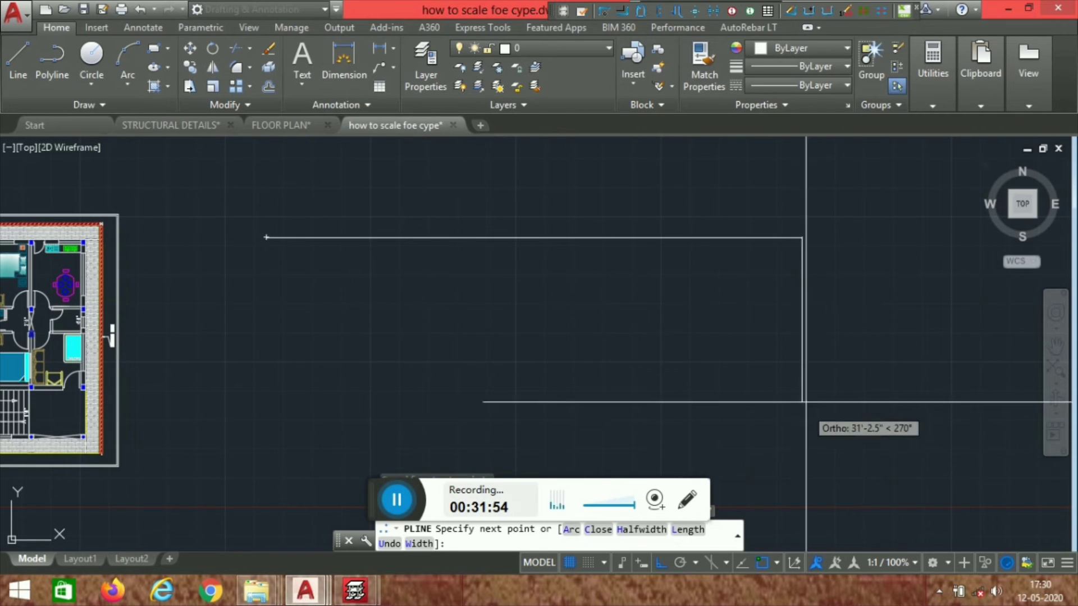
Step: Complete the polyline as a closed rectangular sheet frame with a 64' vertical side and a 96' lower edge
middle_drag(802, 400, 766, 287)
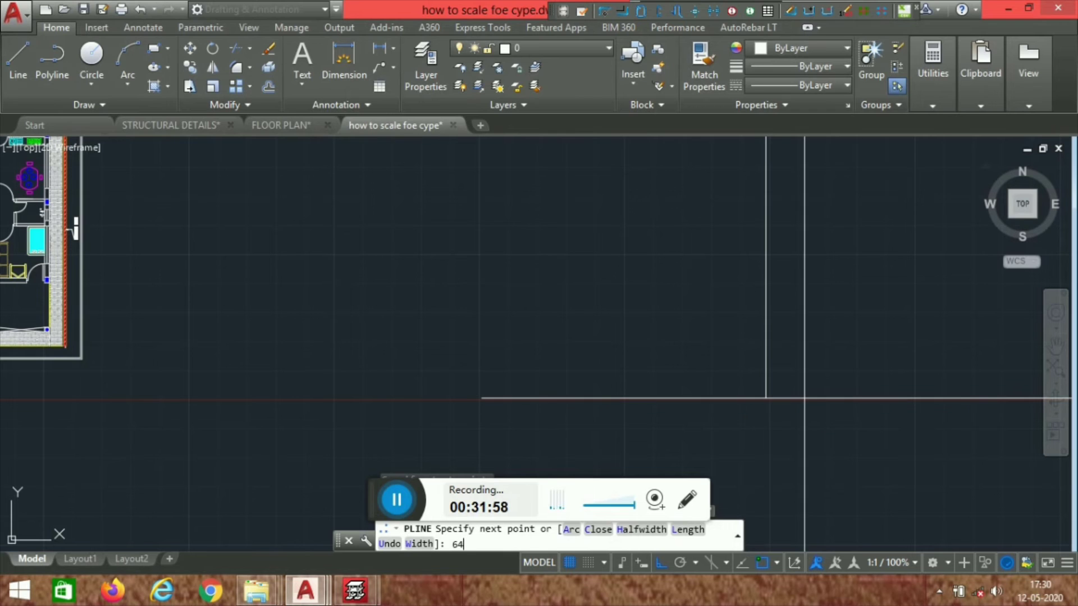
key(Return)
scroll(690, 236, down, 5)
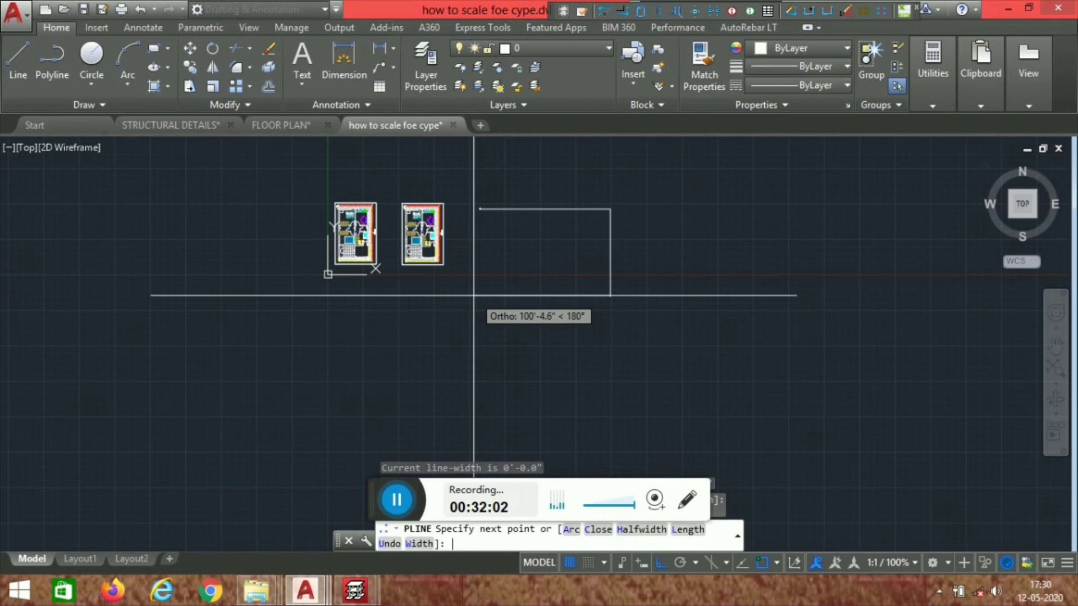
text(96')
key(Return)
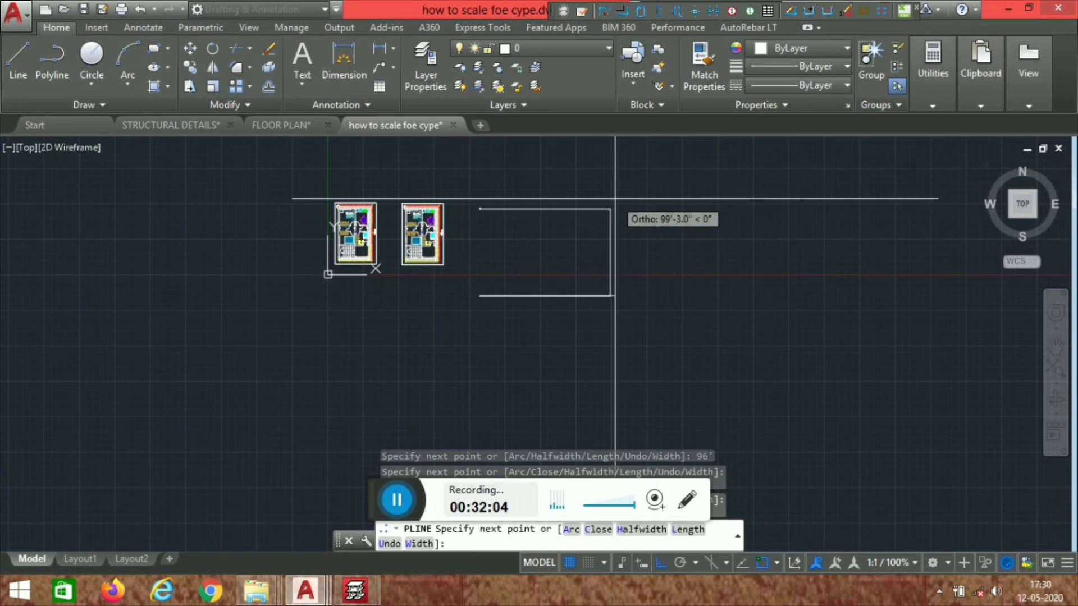
key(Return)
scroll(633, 287, up, 5)
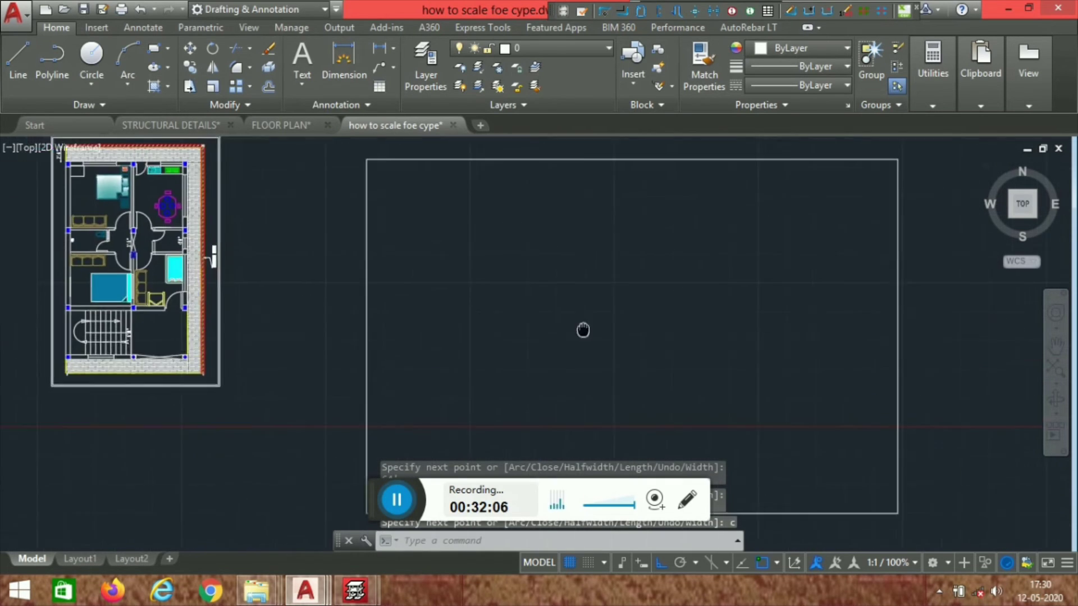
scroll(617, 320, down, 5)
scroll(502, 298, up, 2)
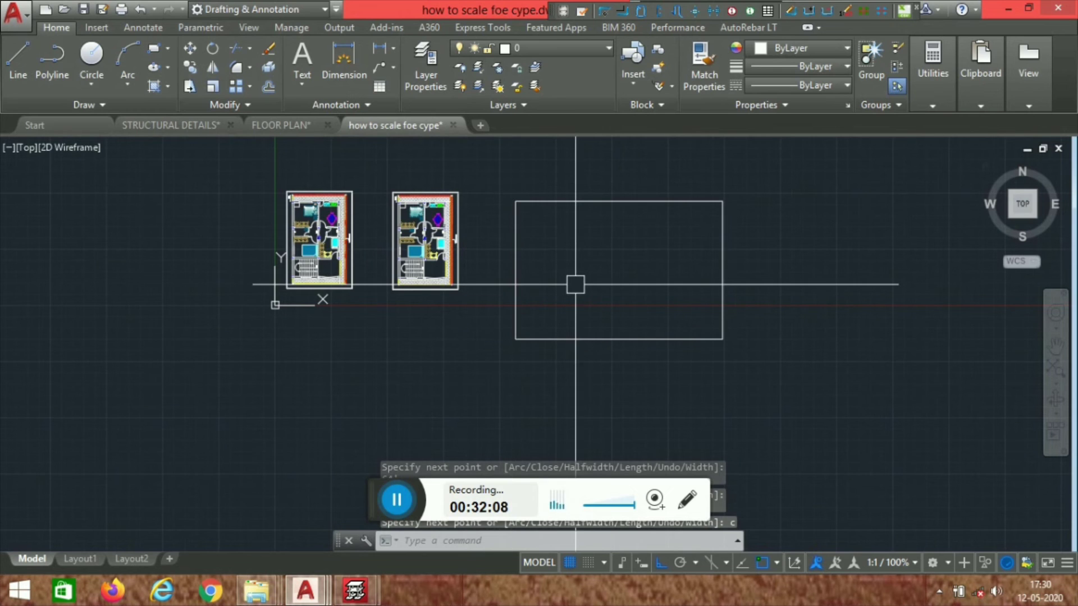
scroll(618, 264, up, 4)
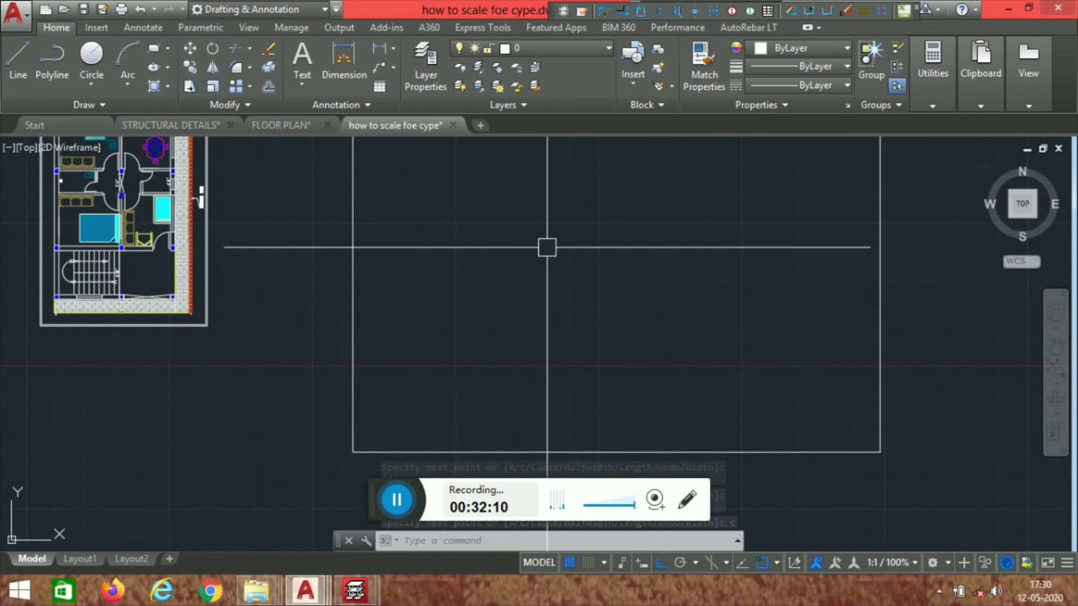
scroll(586, 247, down, 4)
middle_drag(586, 246, 557, 277)
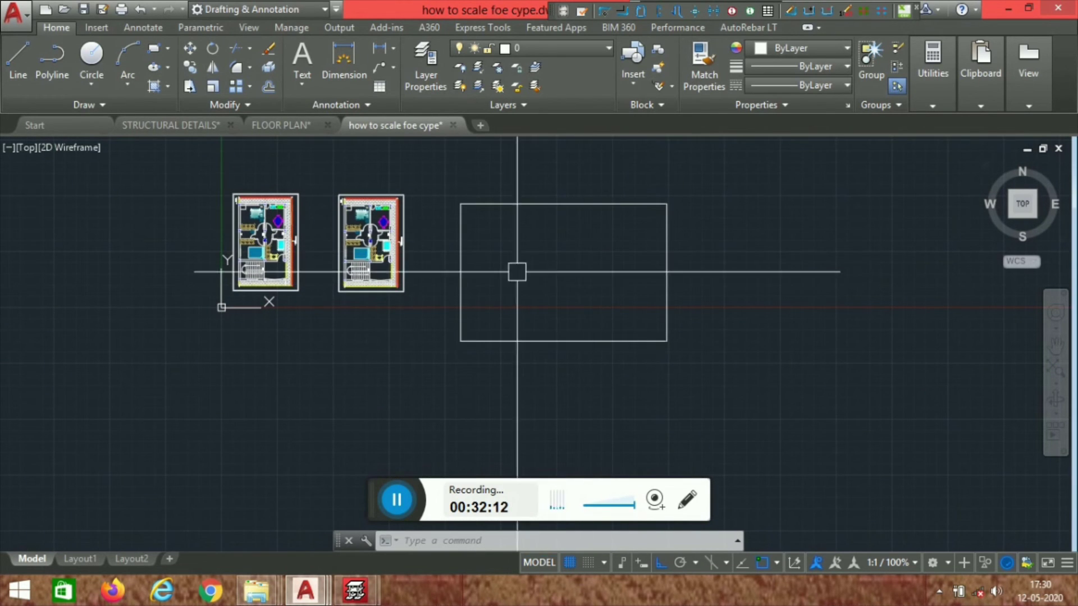
Step: Explode the large rectangular sheet frame beside the floor plans into separate lines
scroll(534, 293, up, 4)
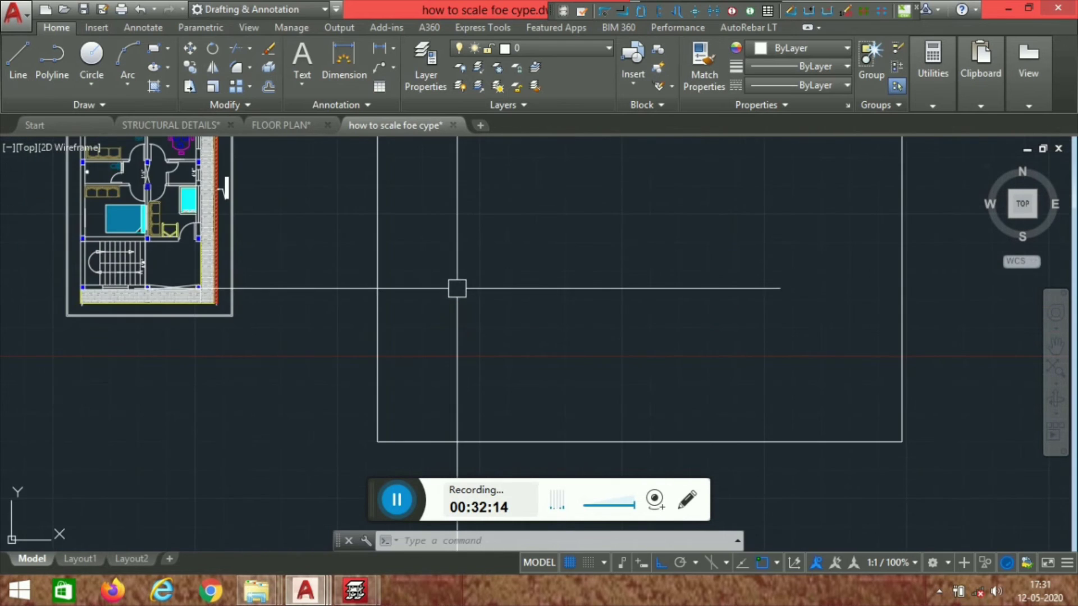
middle_drag(457, 287, 529, 307)
scroll(564, 248, down, 4)
middle_drag(566, 248, 534, 281)
scroll(534, 281, up, 4)
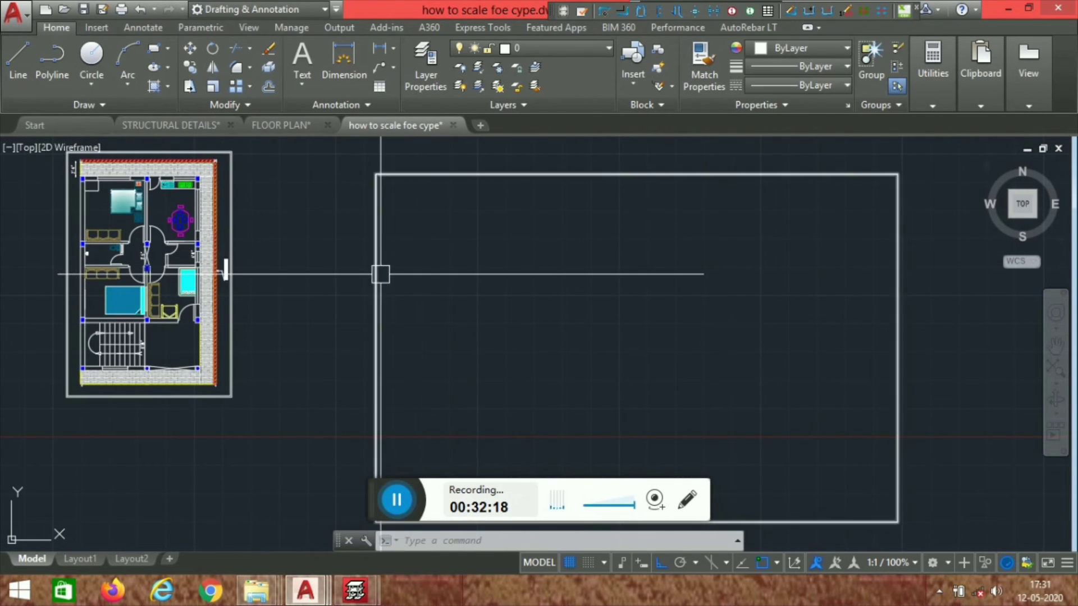
scroll(501, 279, down, 4)
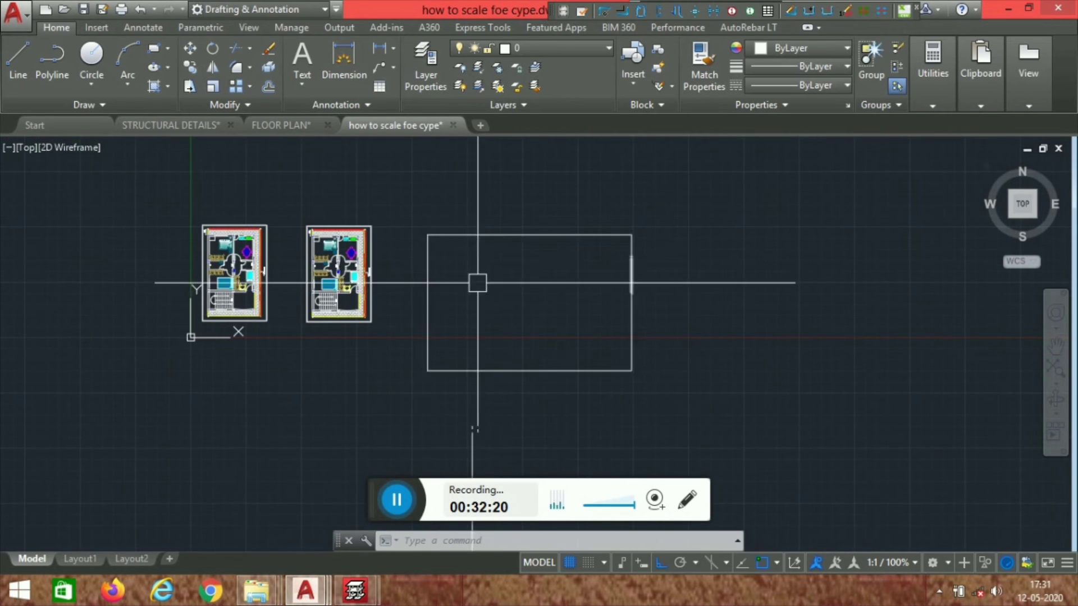
scroll(461, 282, up, 4)
text(x)
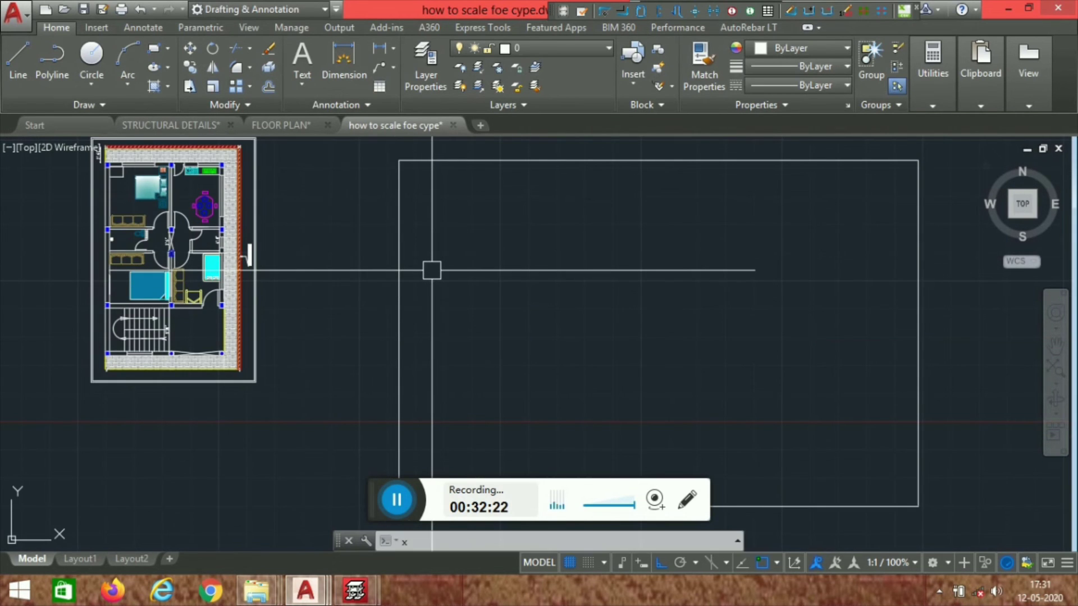
key(Return)
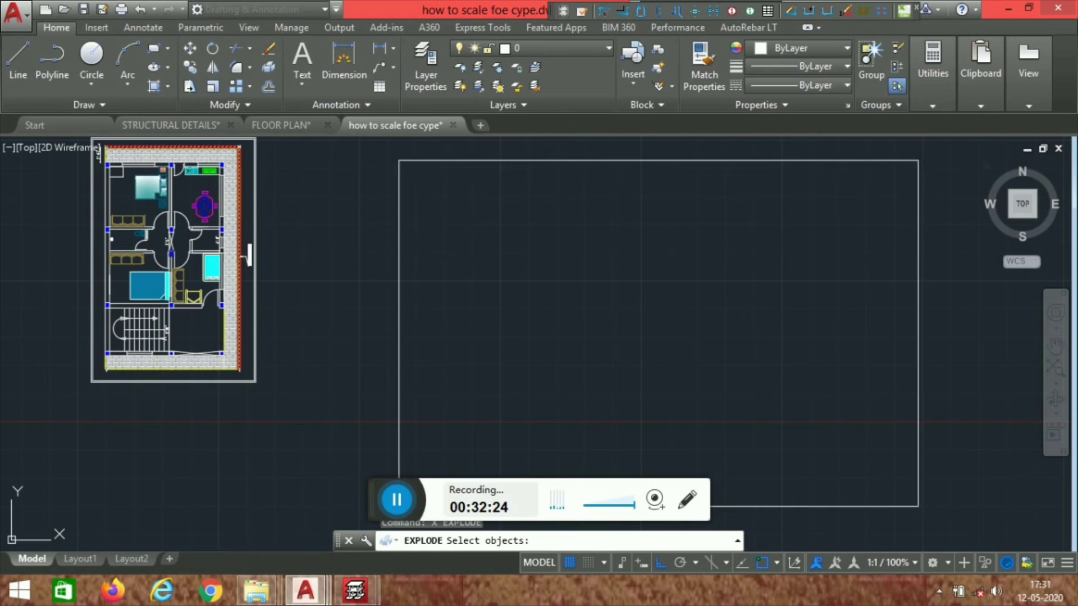
click(399, 257)
key(Return)
scroll(568, 281, down, 3)
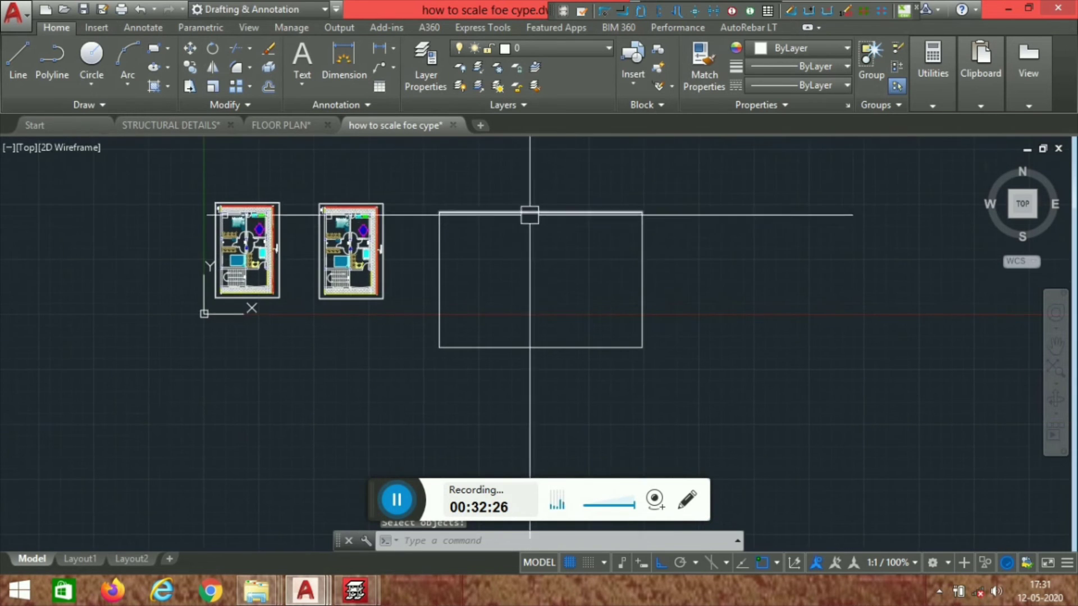
Step: Offset the sheet frame's left edge inward by 6' to create the left margin line
scroll(530, 215, up, 3)
text(o)
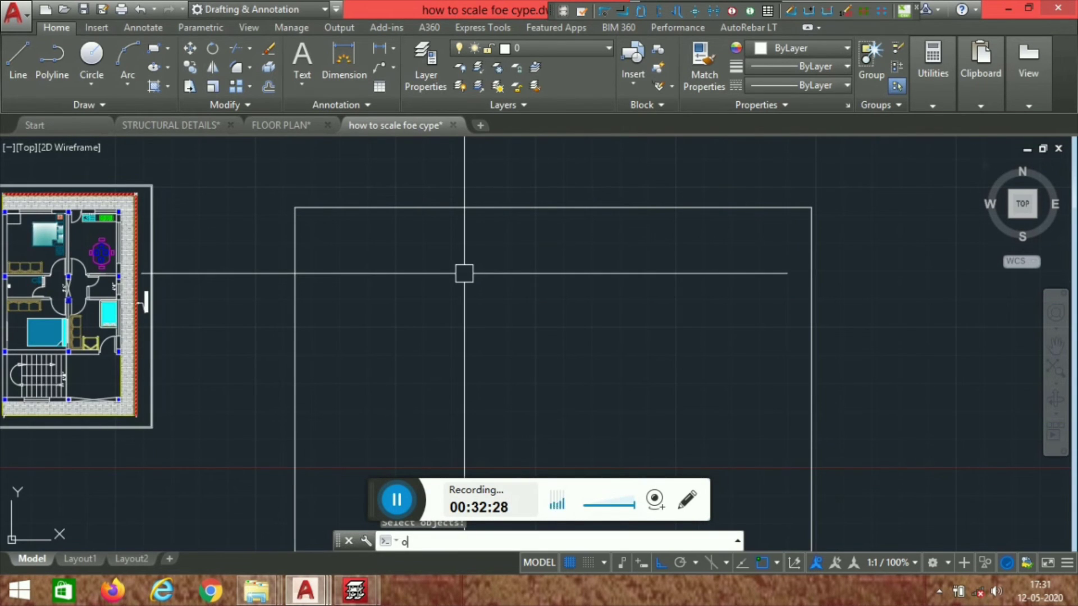
text(f)
key(Return)
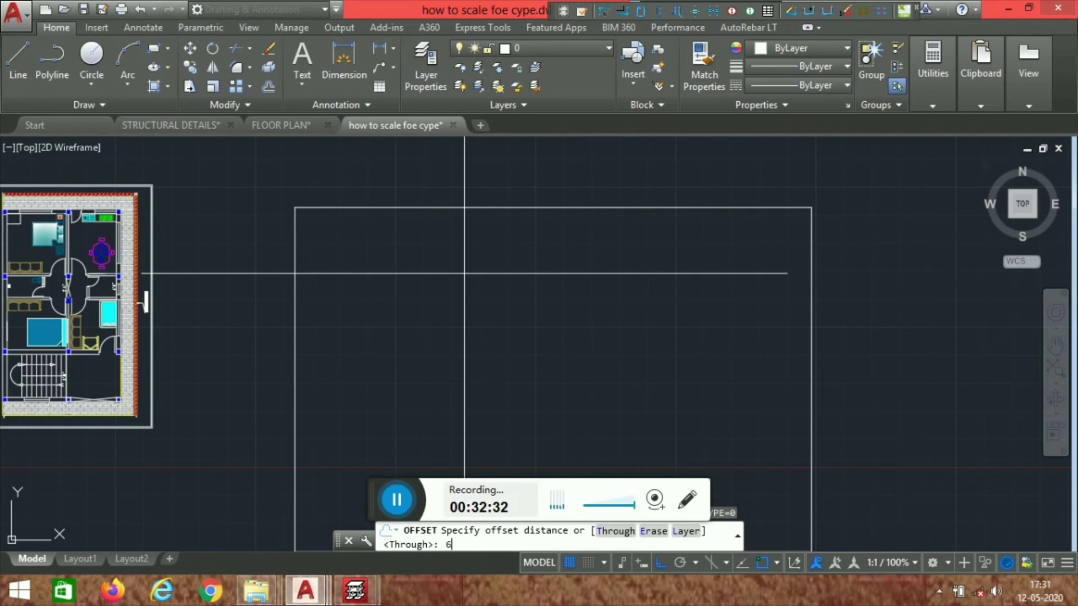
text(6")
key(BackSpace)
key(Return)
click(299, 370)
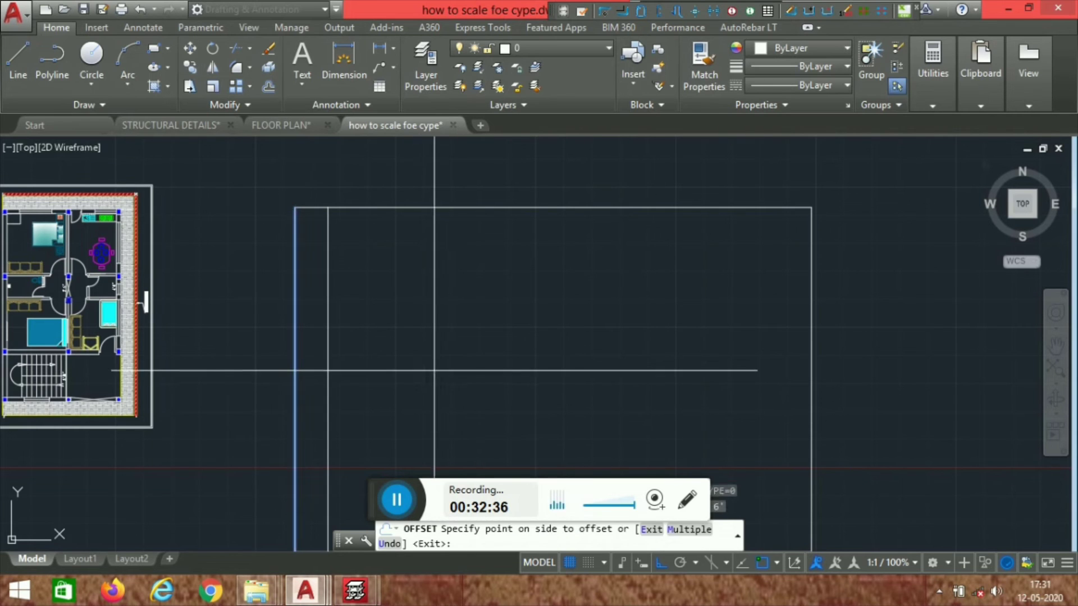
click(320, 369)
scroll(501, 260, down, 6)
key(Return)
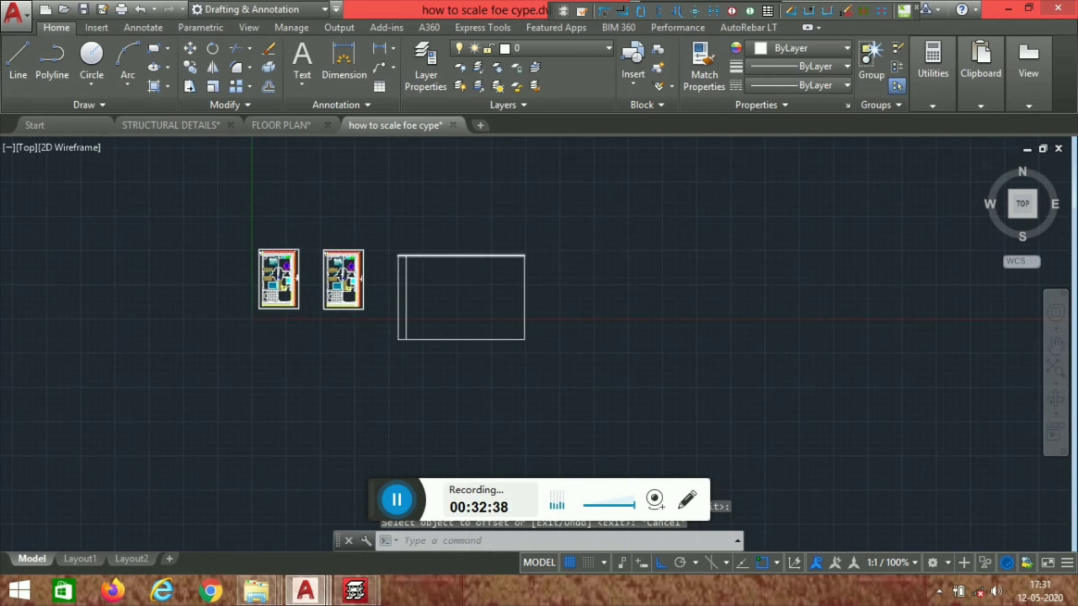
Step: Try offsetting the sheet frame's upper edge inward by 2", and erase the offset line
scroll(471, 264, up, 5)
text(o)
key(Return)
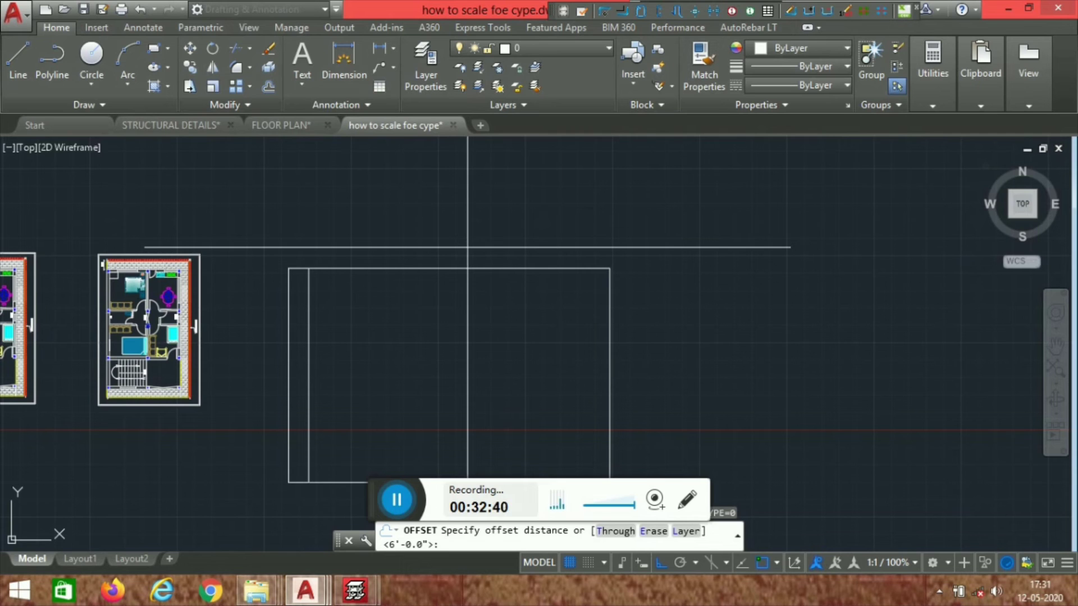
text(2)
key(Return)
click(457, 273)
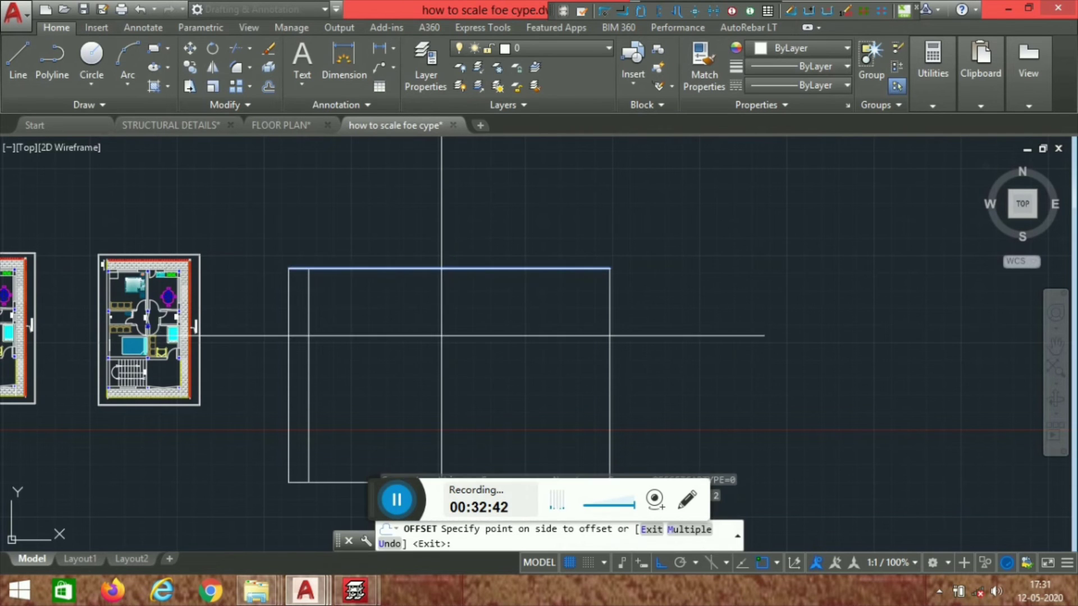
click(449, 304)
scroll(480, 264, up, 4)
key(Escape)
scroll(808, 313, up, 5)
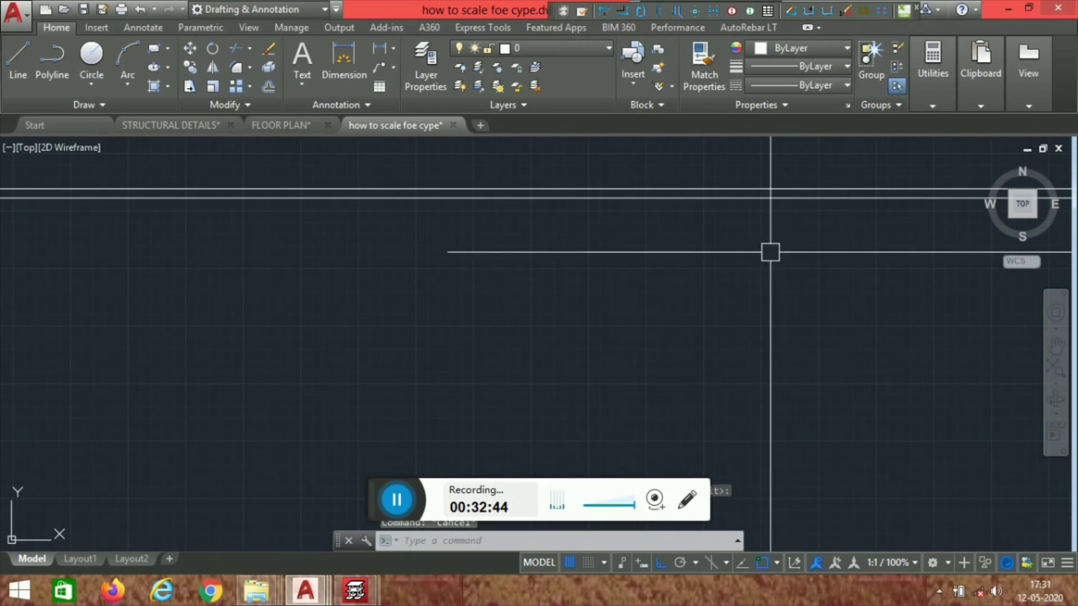
key(Delete)
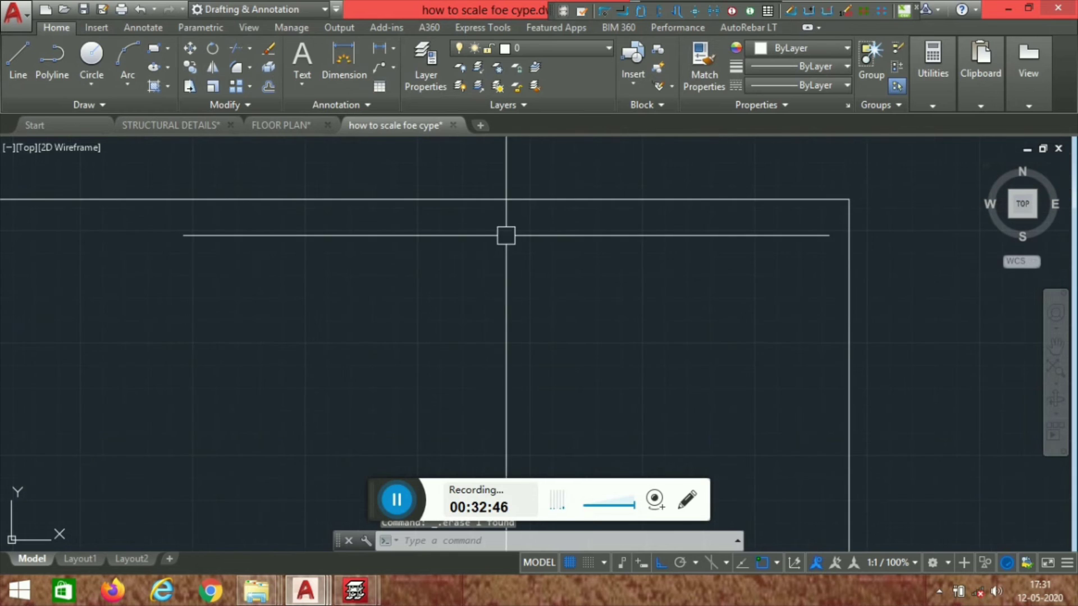
Step: Offset the sheet frame's upper edge inward by 3' to create the upper margin line
scroll(514, 281, down, 6)
text(o)
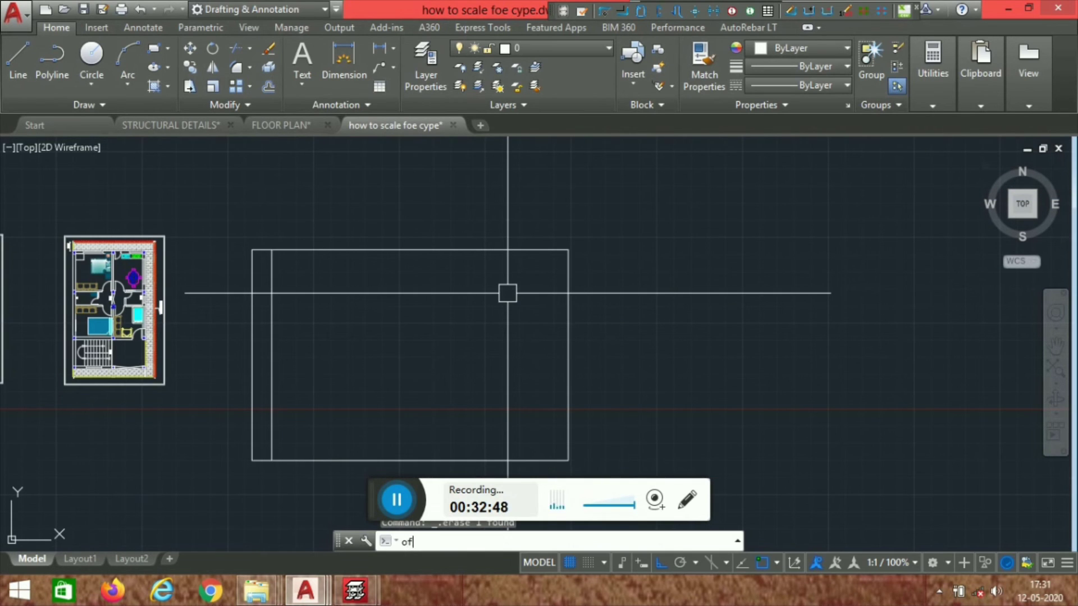
text(f)
key(Return)
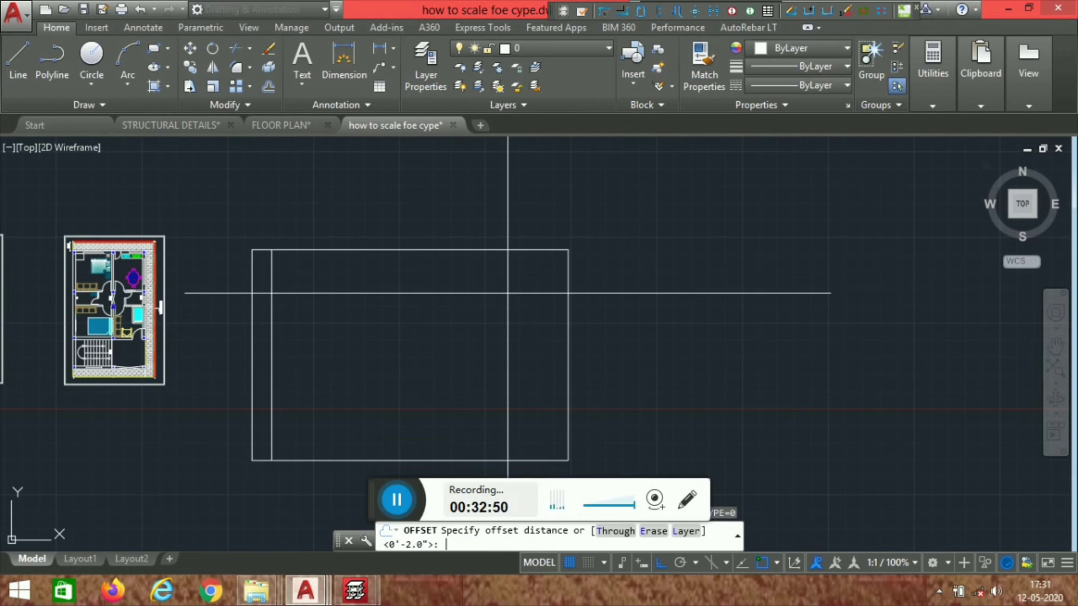
text(3')
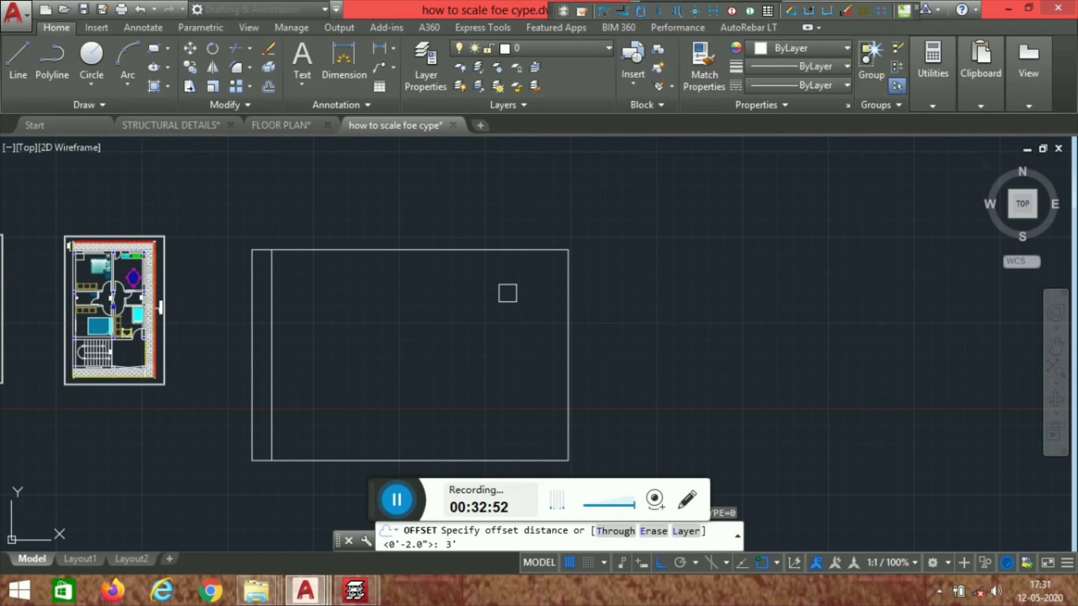
key(Return)
click(481, 249)
click(459, 337)
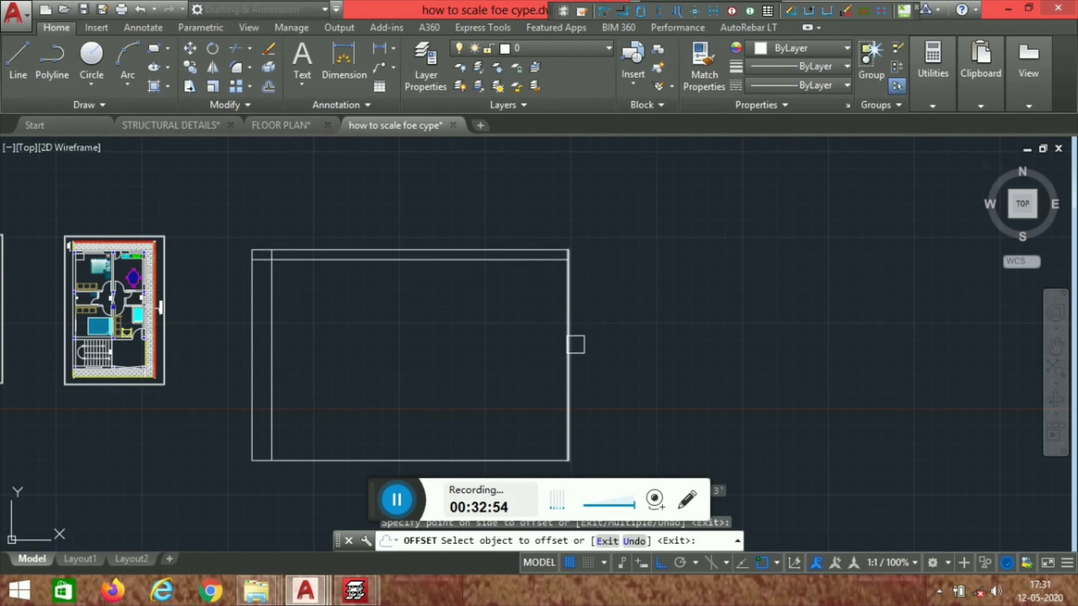
Step: Offset the sheet frame's right and lower edges inward by the same 3' distance
click(569, 341)
click(539, 393)
scroll(482, 427, down, 5)
scroll(472, 449, up, 6)
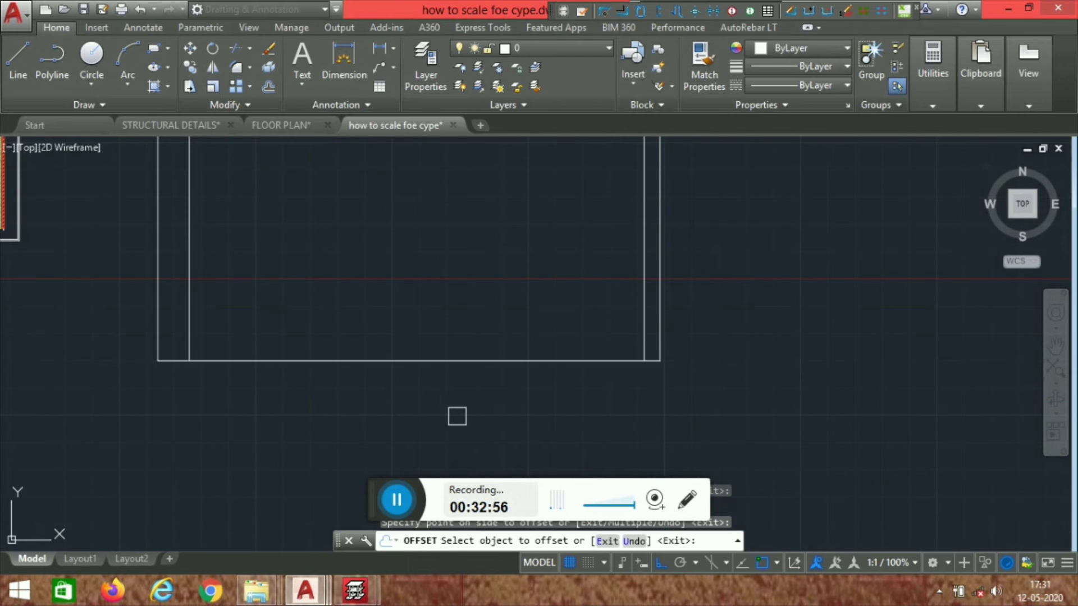
scroll(313, 320, down, 4)
middle_drag(356, 343, 425, 328)
scroll(425, 328, up, 8)
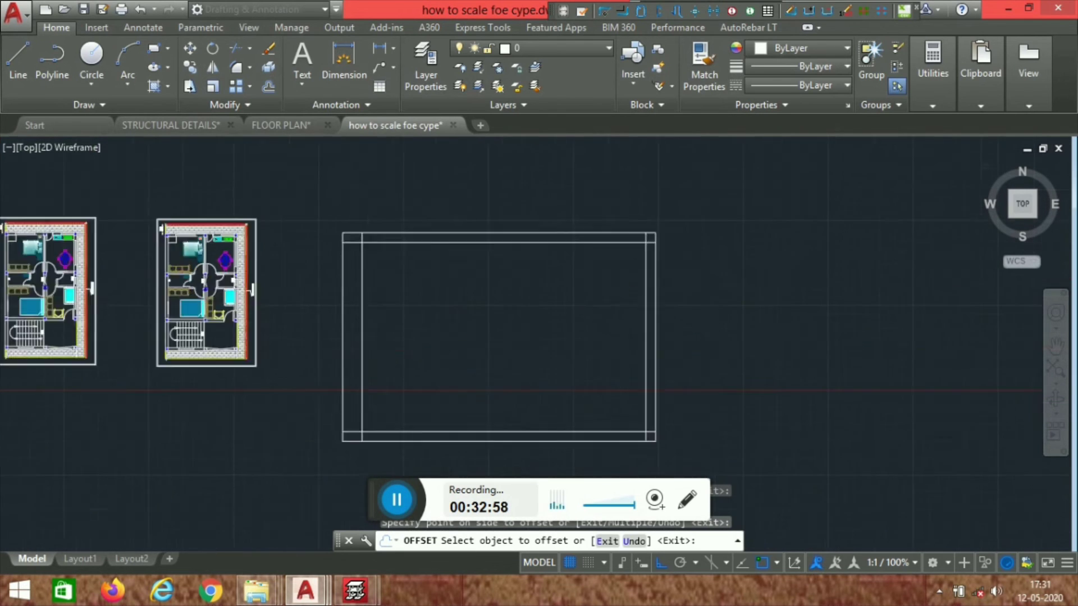
key(Escape)
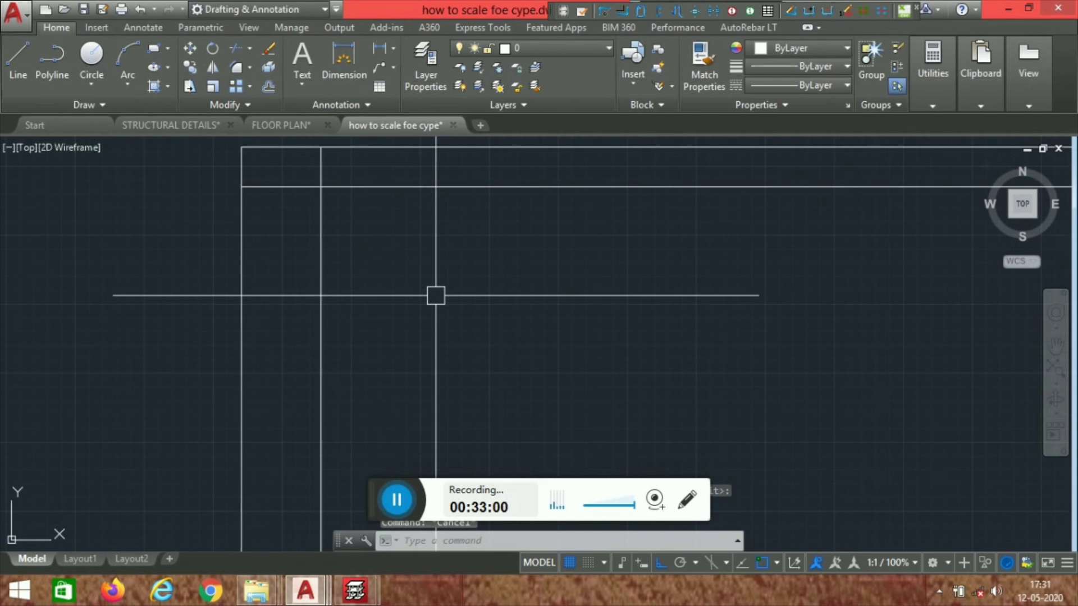
Step: Fillet the left and upper margin lines into a sharp inner corner, using the Multiple option
text(FILLET)
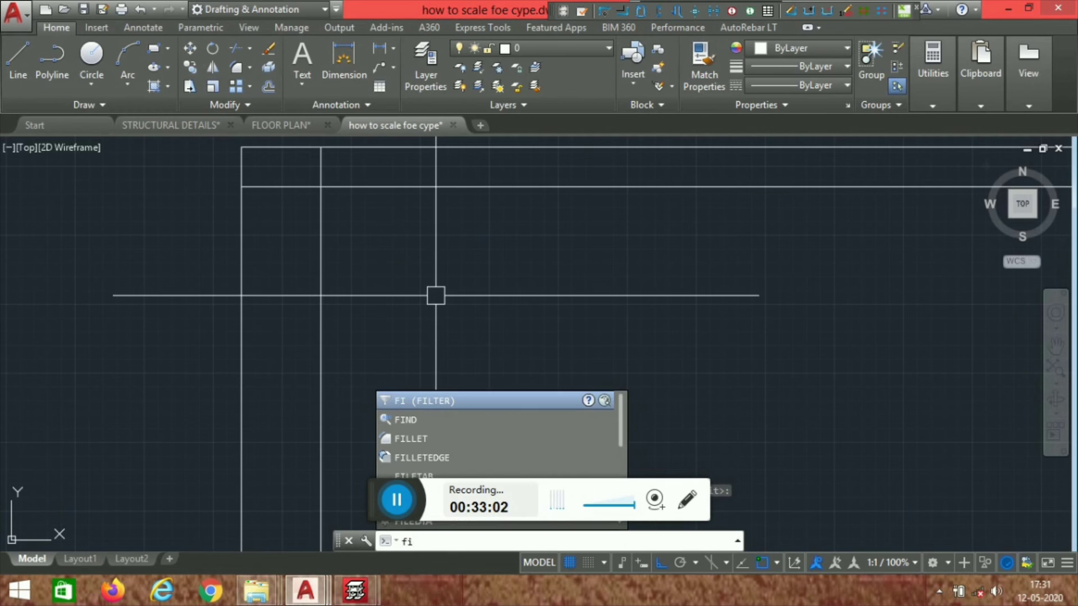
key(Return)
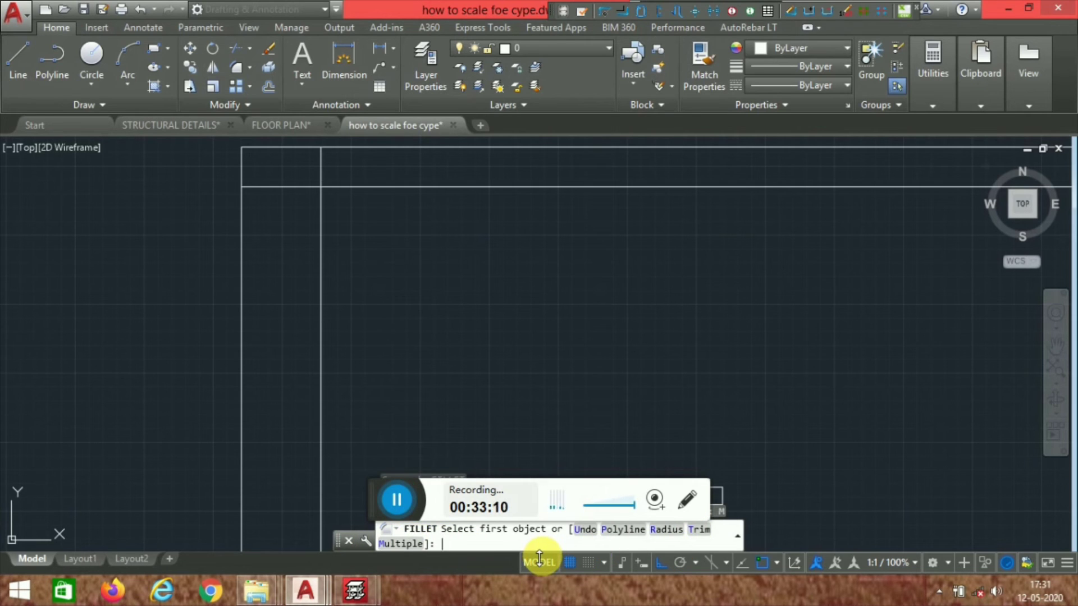
key(BackSpace)
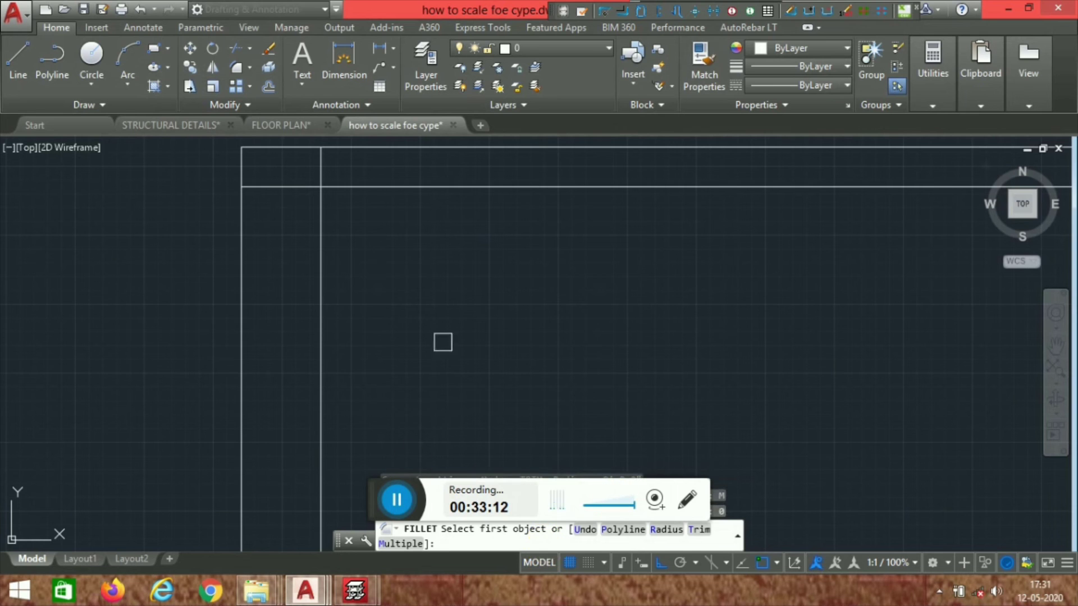
click(322, 229)
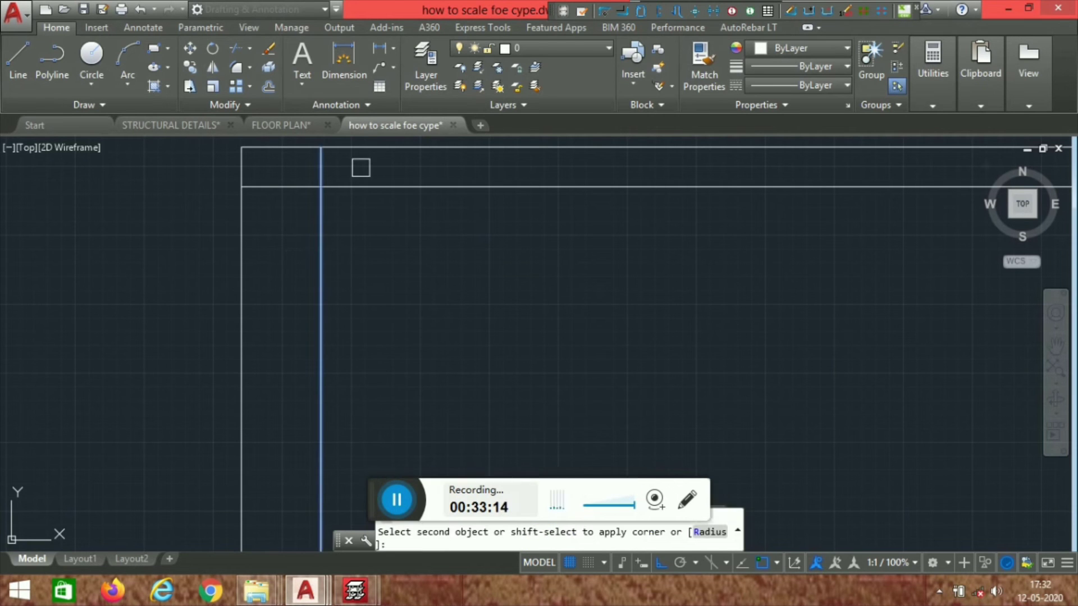
click(393, 189)
Step: Fillet the margin lines into sharp corners at the upper-right and lower-right of the inner frame
scroll(443, 196, down, 4)
middle_drag(734, 324, 523, 336)
scroll(618, 199, up, 6)
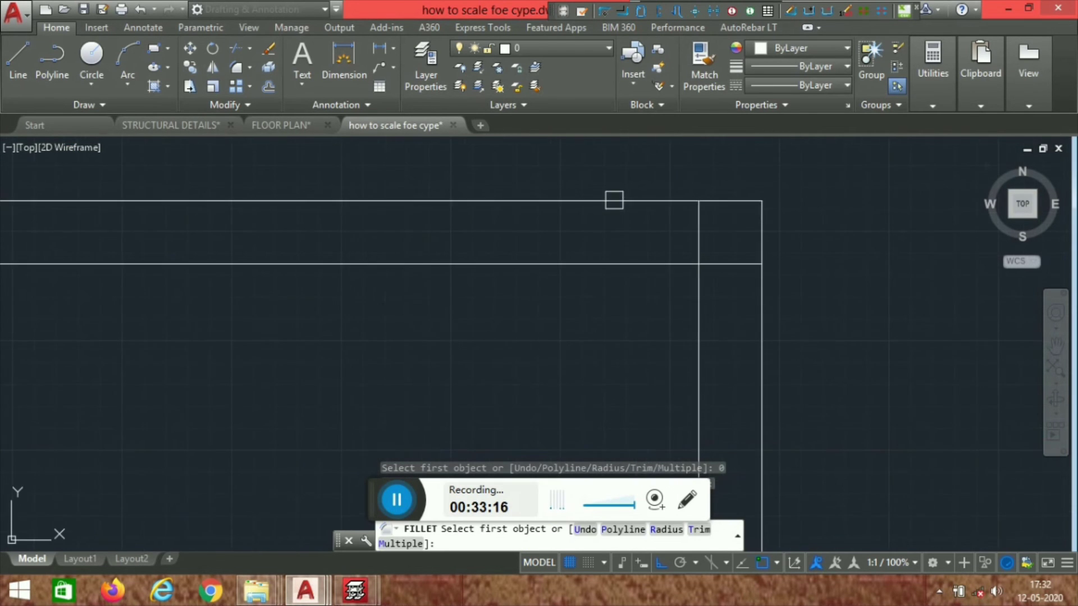
click(595, 263)
scroll(621, 236, down, 7)
middle_drag(609, 408, 607, 301)
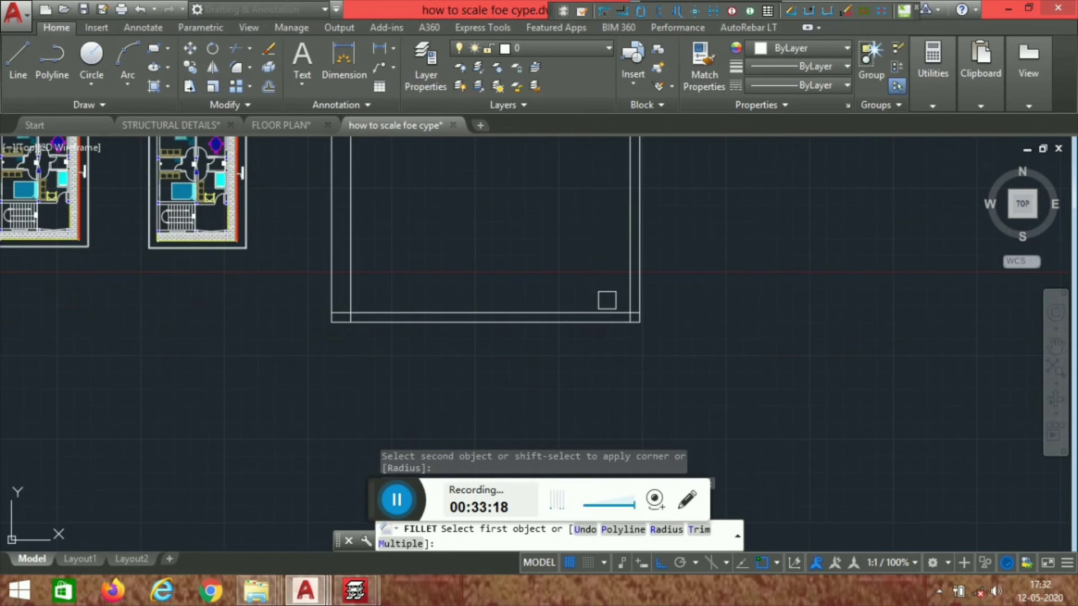
scroll(609, 300, up, 9)
click(814, 497)
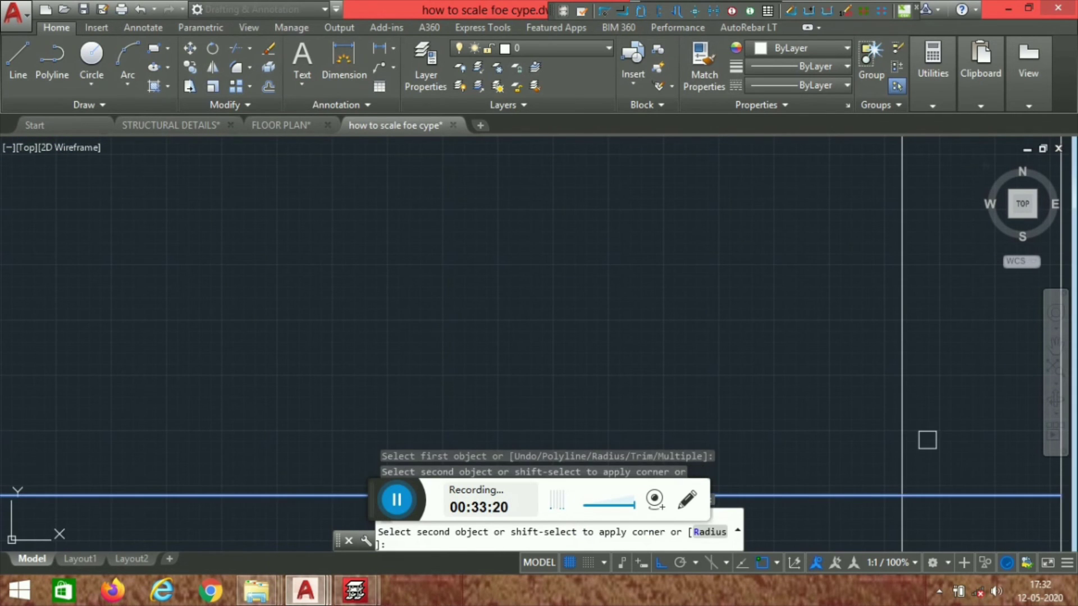
click(900, 450)
Step: Fillet the left and lower margin lines into a sharp corner to complete the inner frame
scroll(579, 326, down, 2)
middle_drag(224, 290, 707, 391)
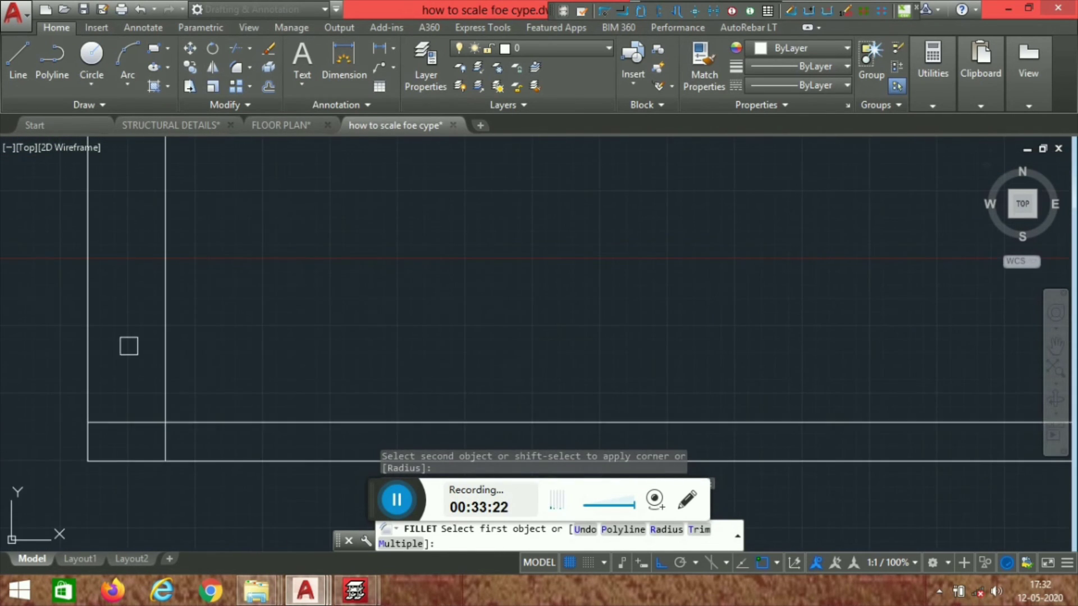
click(170, 348)
click(247, 417)
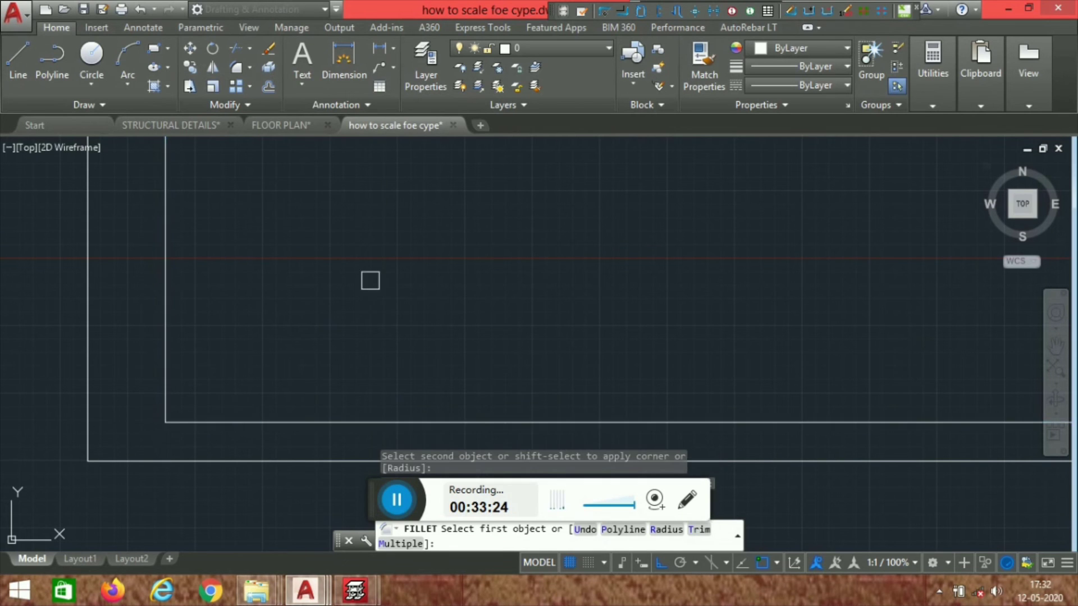
scroll(472, 293, down, 10)
middle_drag(435, 311, 450, 327)
scroll(345, 257, up, 4)
key(Escape)
Step: Copy the leftmost floor plan with its border from its lower-left corner into the sheet's inner frame, with Ortho off
click(399, 159)
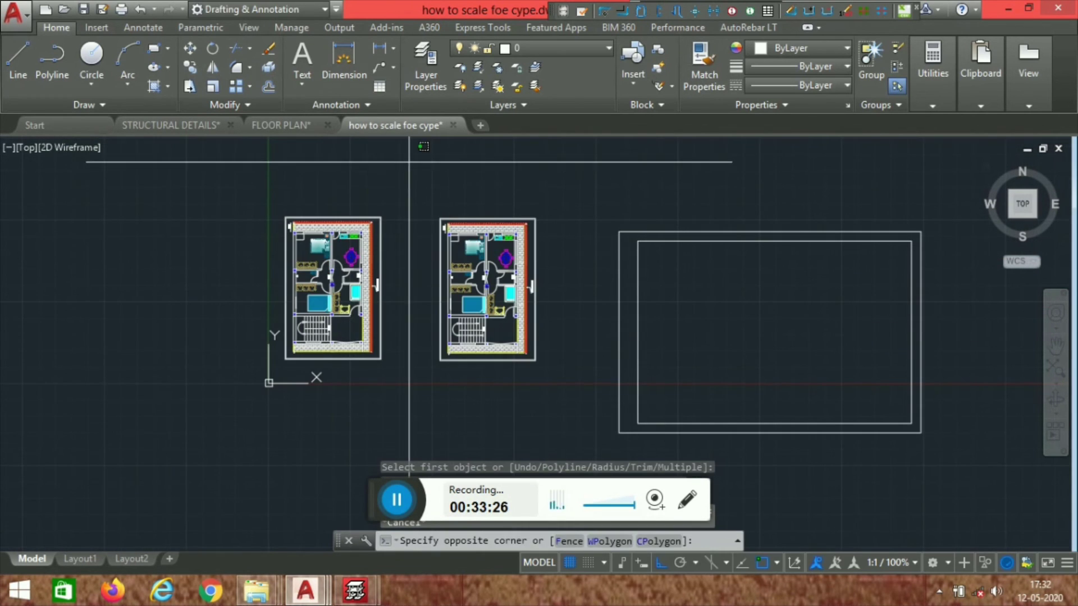
click(149, 398)
text(cp)
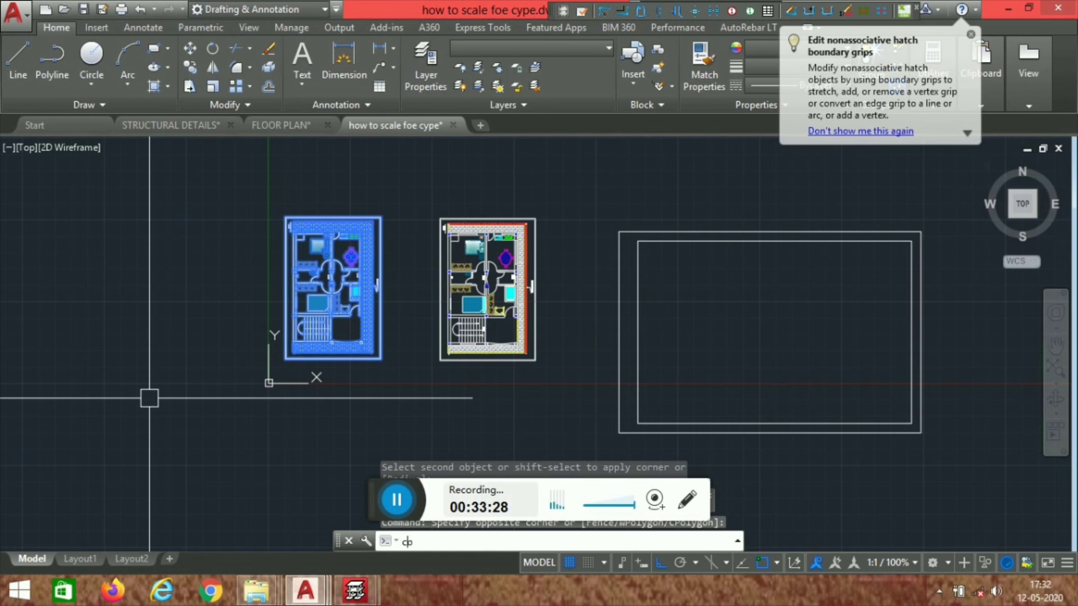
key(Return)
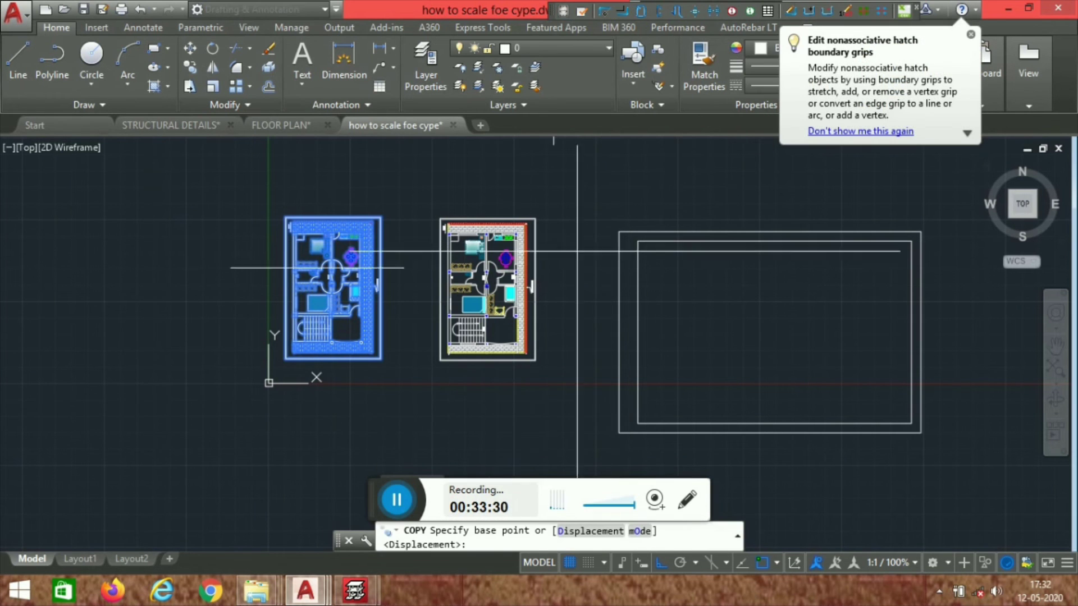
click(286, 360)
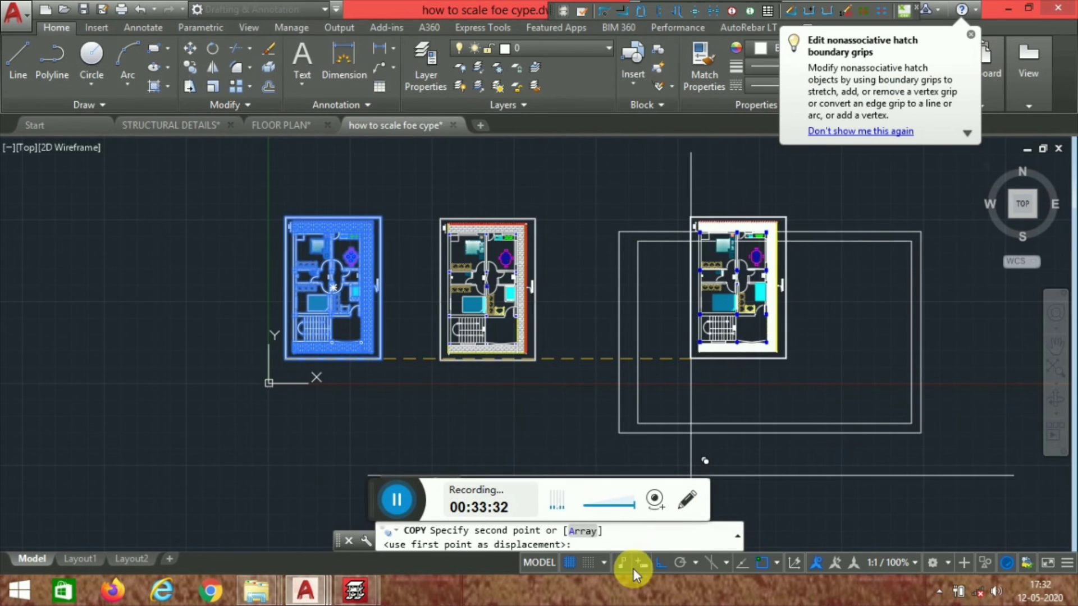
click(661, 563)
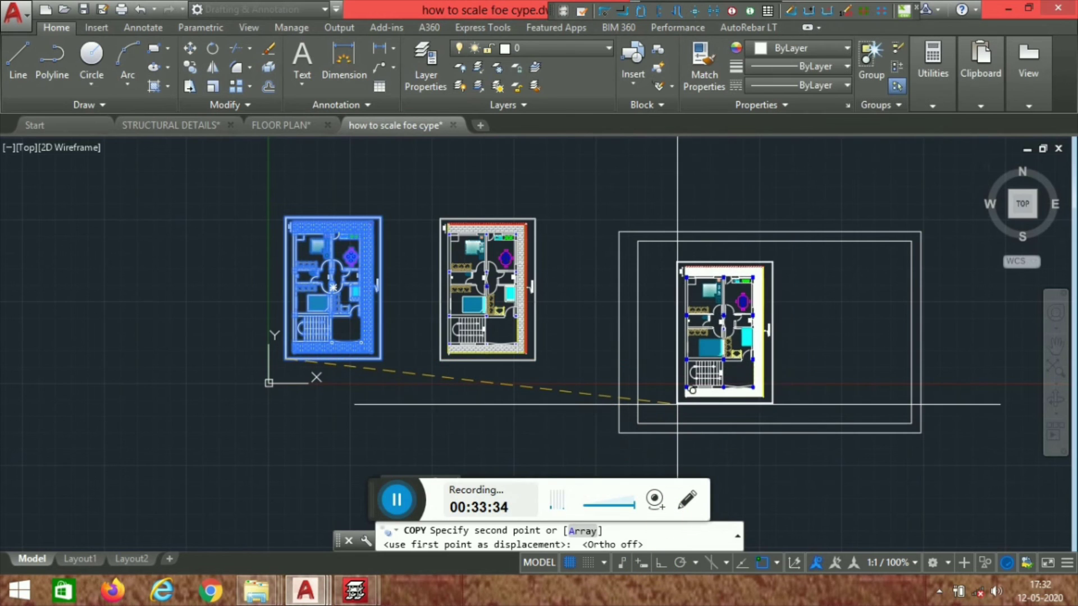
click(670, 403)
key(Escape)
middle_drag(804, 375, 618, 356)
scroll(571, 251, up, 3)
scroll(631, 299, down, 3)
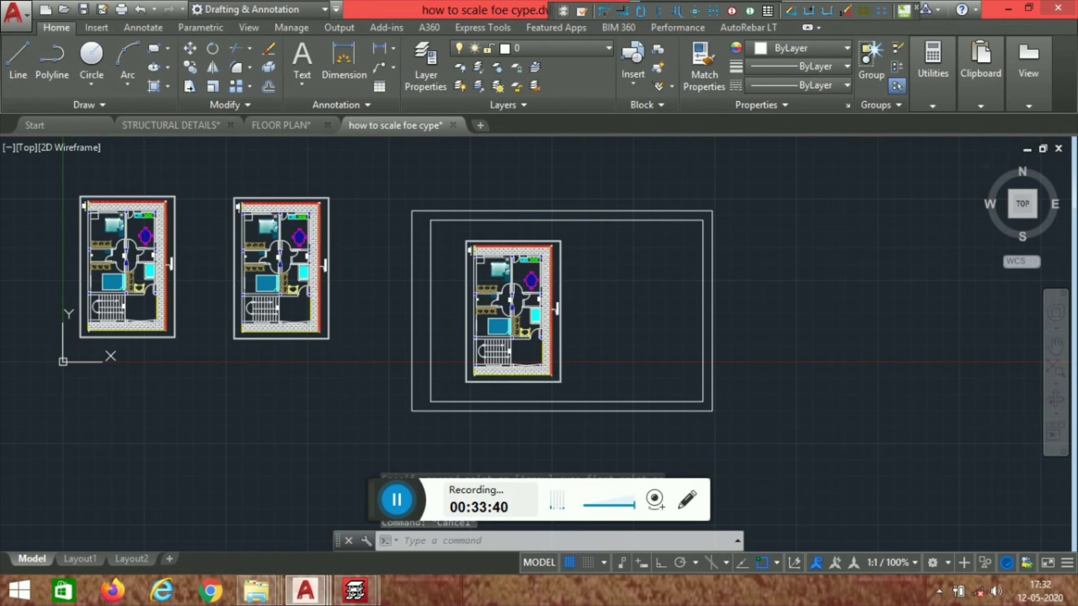
Step: Start a plot of the model using DWG To PDF.pc3 and the ISO A4 (297.00 x 210.00 MM) paper size
key(ctrl+p)
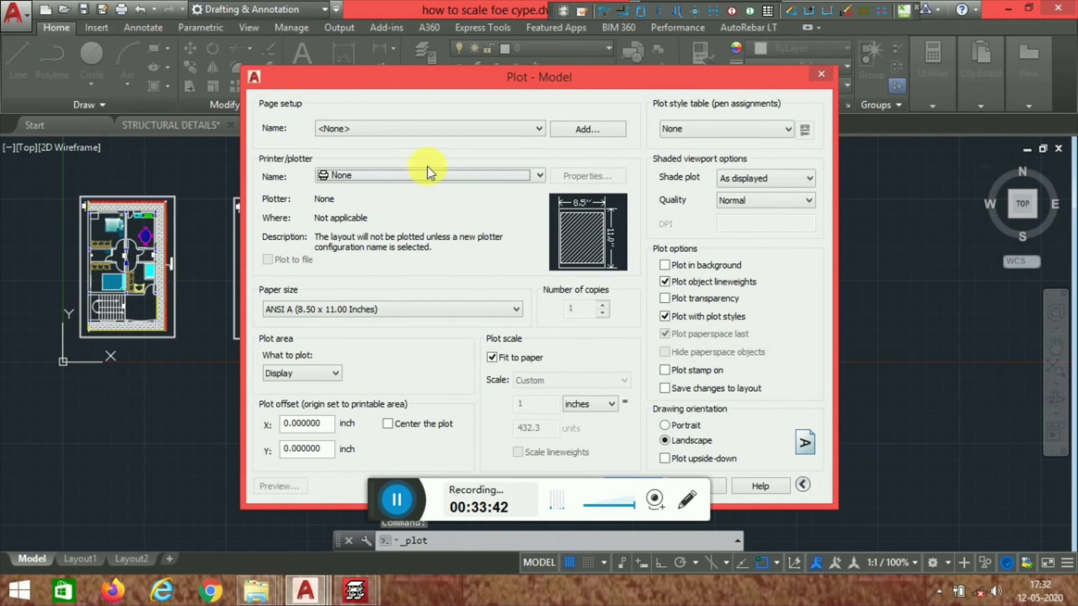
click(426, 175)
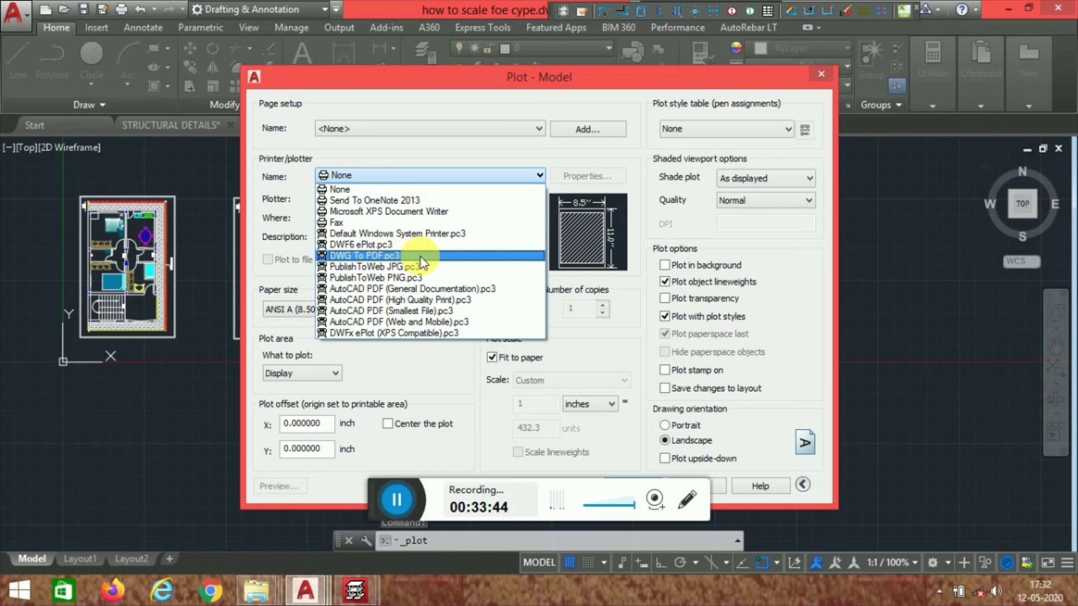
click(406, 257)
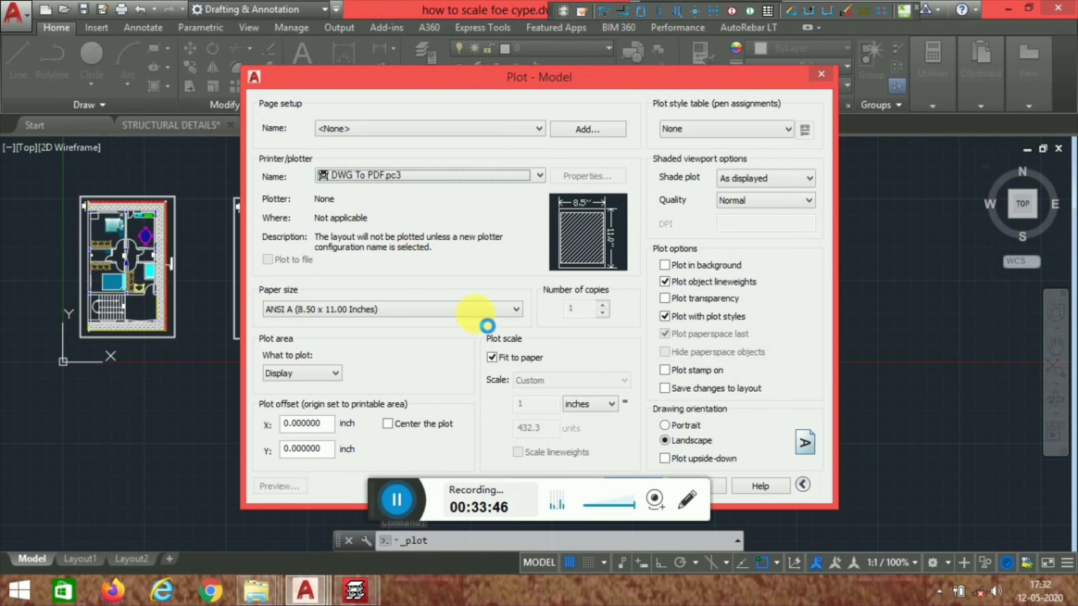
click(489, 309)
scroll(332, 186, up, 5)
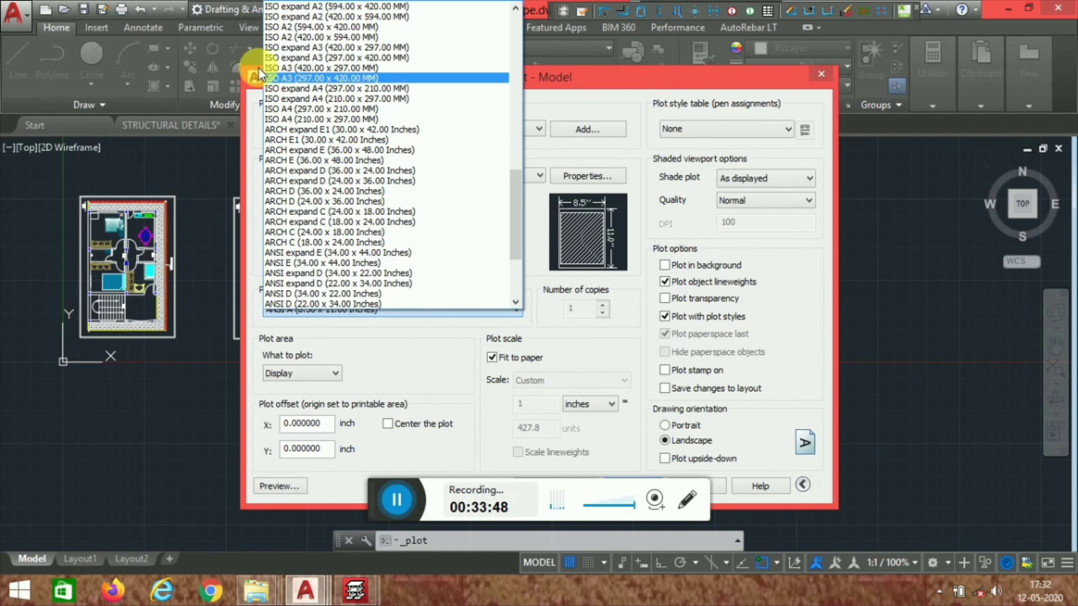
click(341, 109)
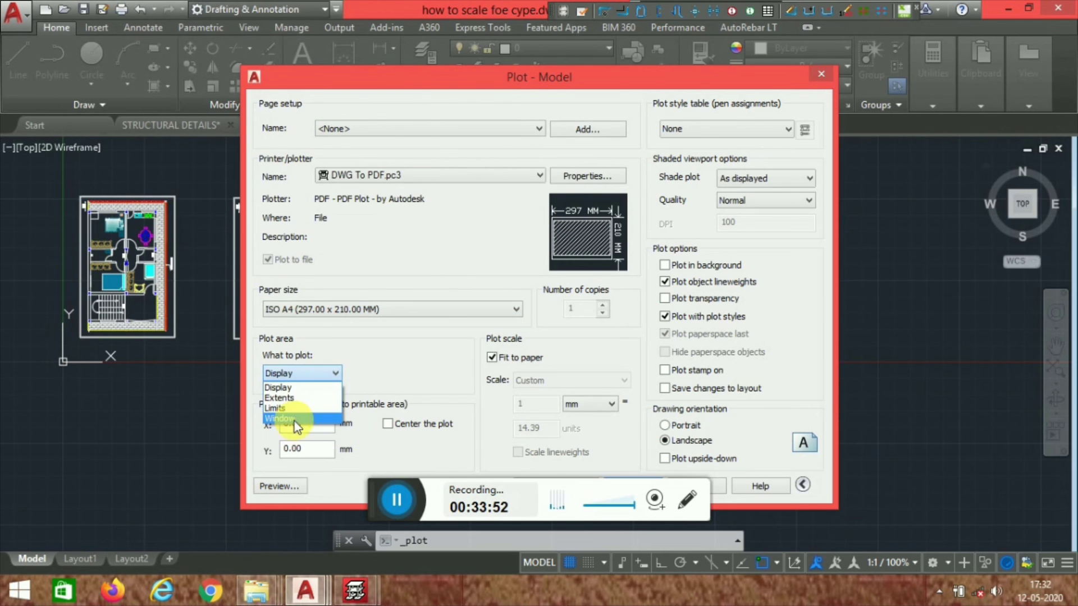
Step: Define the plot area as a window around the sheet's outer frame and center the plot
click(295, 420)
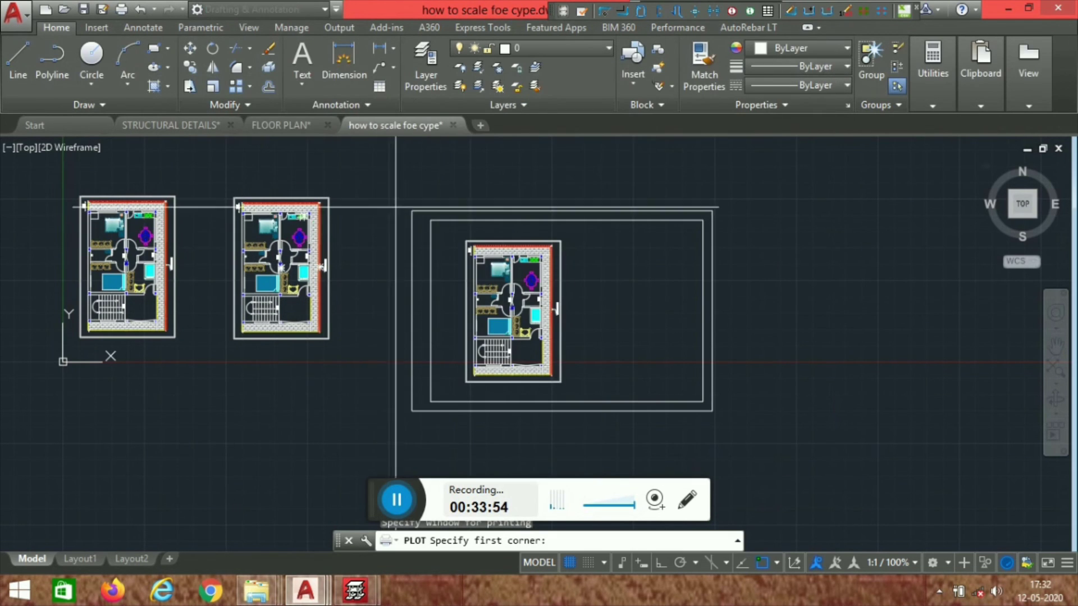
click(414, 210)
click(734, 400)
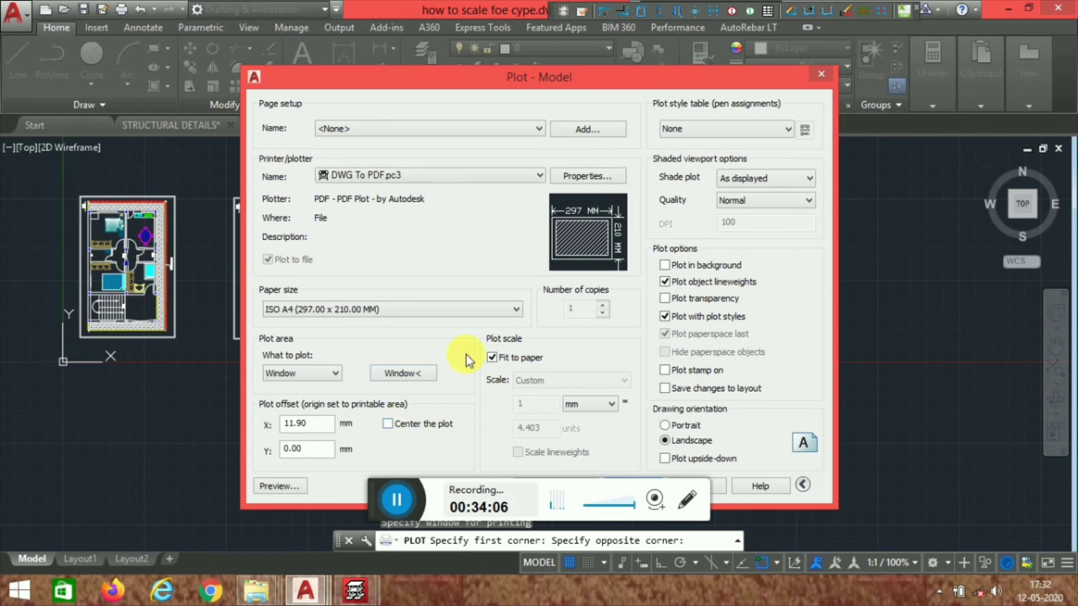
click(386, 423)
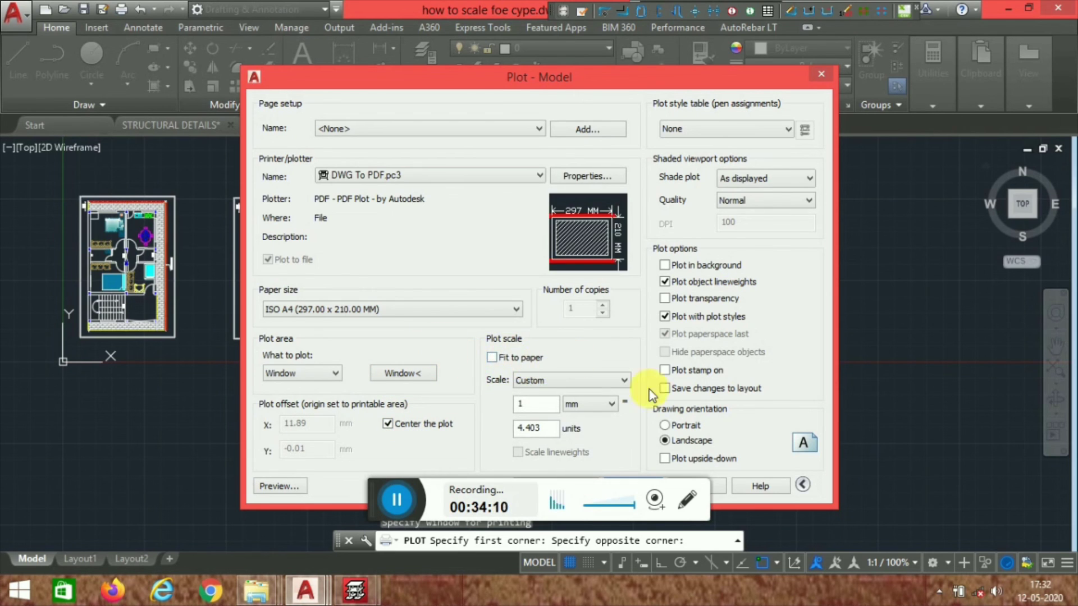
Step: Turn off Fit to paper and set a custom plot scale of 1 inch = 96 units
click(609, 405)
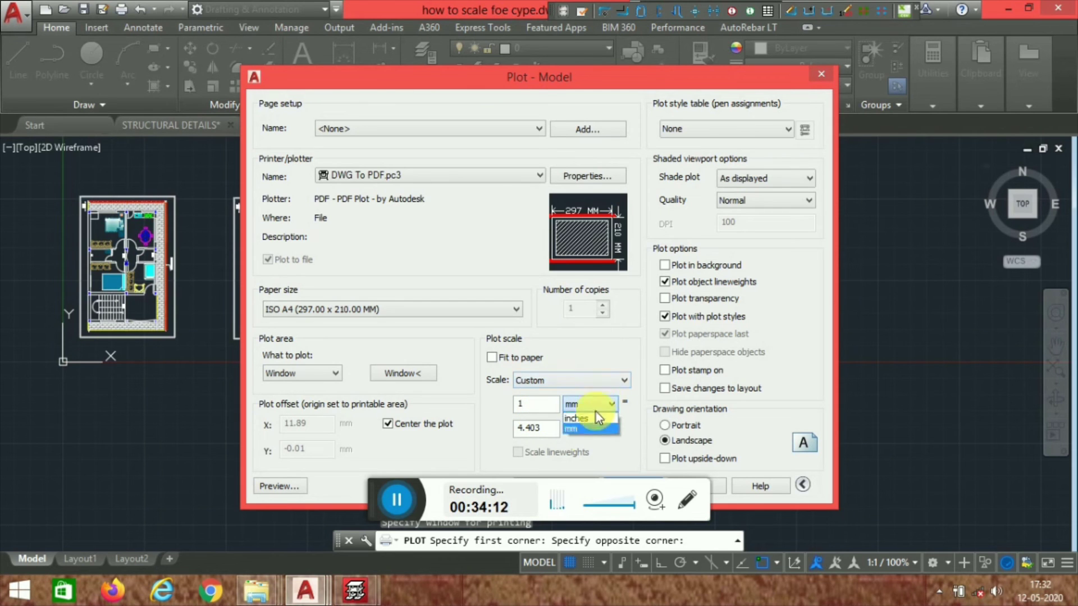
click(582, 383)
click(582, 383)
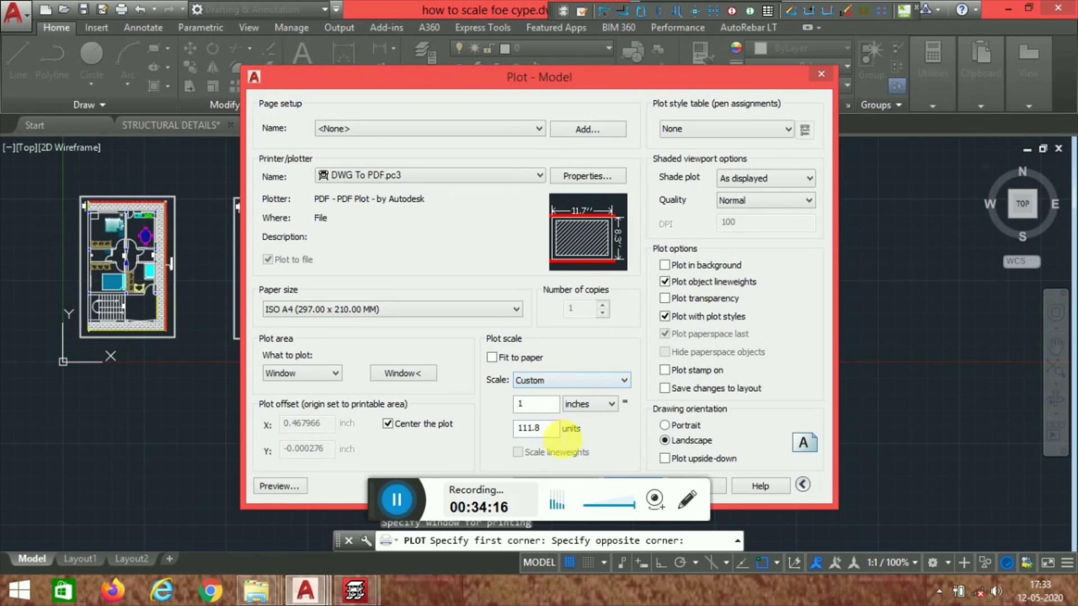
drag(550, 431, 271, 425)
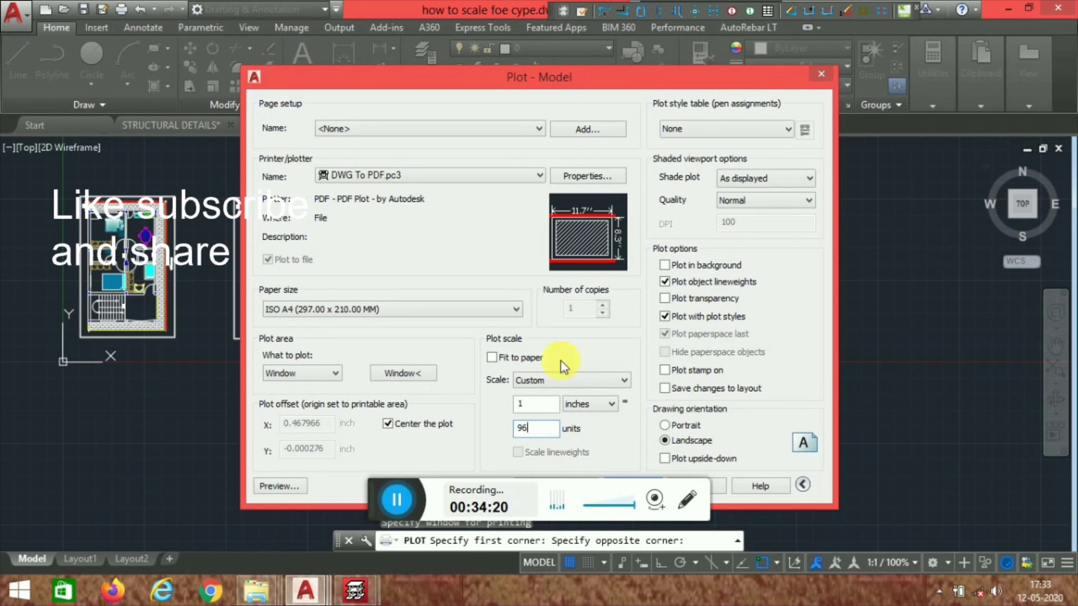
Step: Preview the plotted sheet, examine the floor plan at close range, and leave the plot setup without plotting
drag(547, 80, 296, 55)
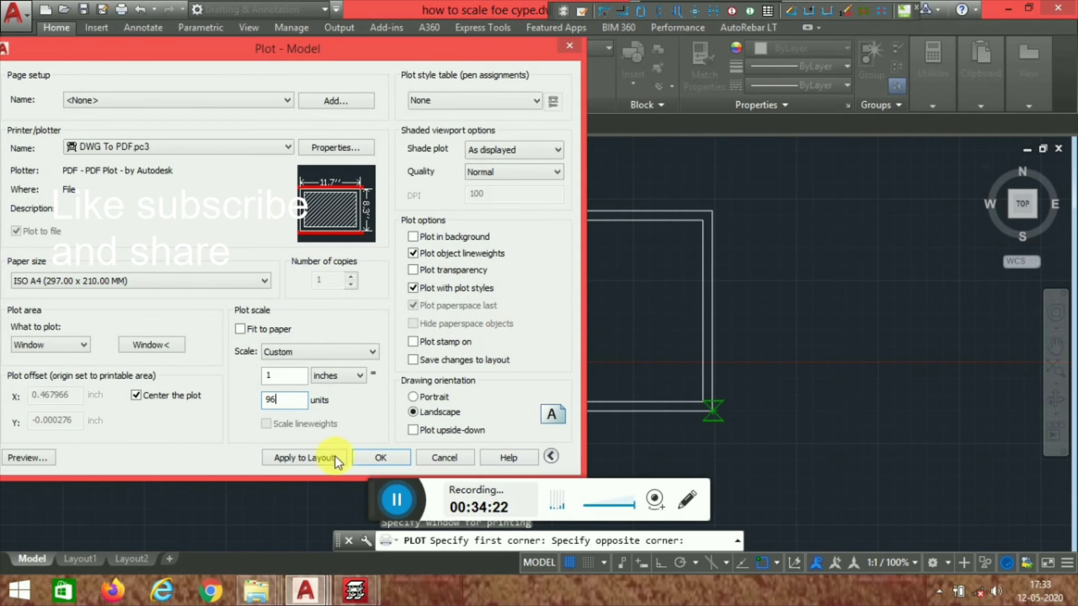
click(28, 458)
click(611, 306)
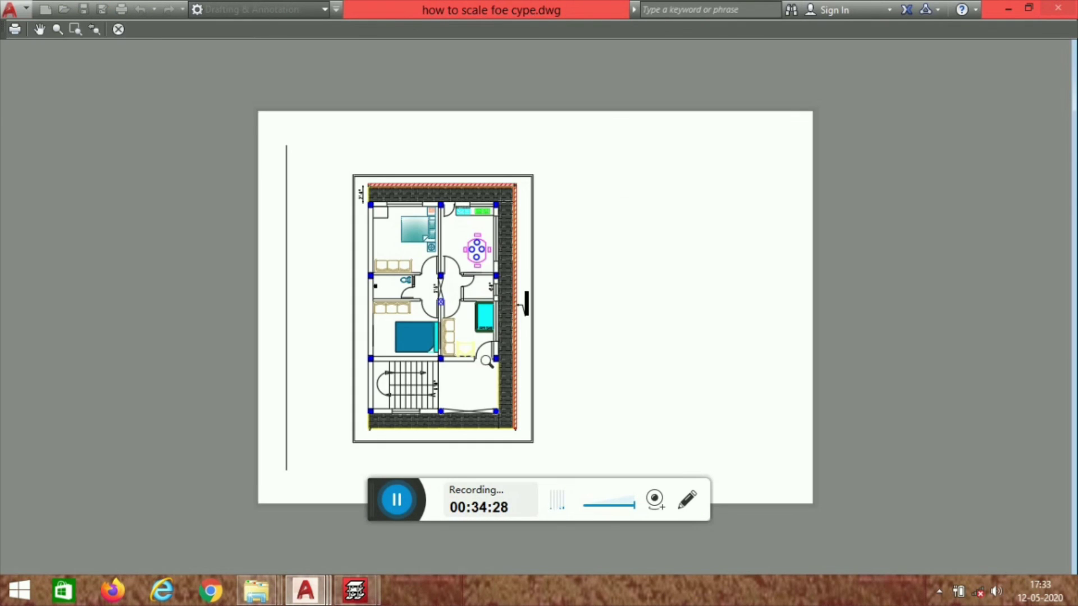
scroll(401, 307, up, 3)
scroll(501, 229, down, 3)
middle_drag(554, 301, 546, 320)
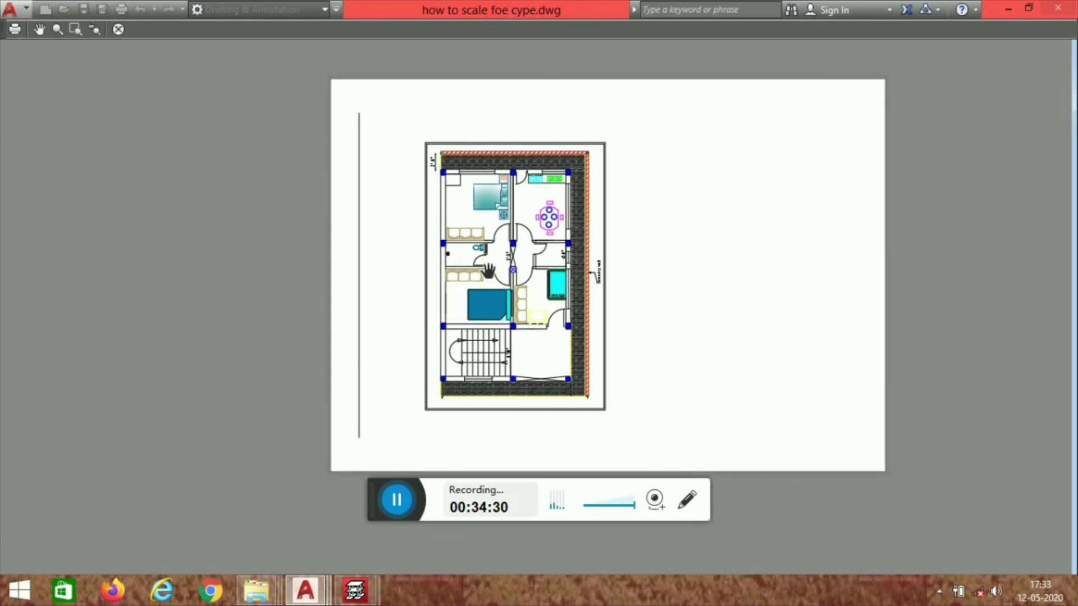
scroll(488, 266, up, 2)
scroll(529, 210, down, 4)
scroll(460, 191, up, 2)
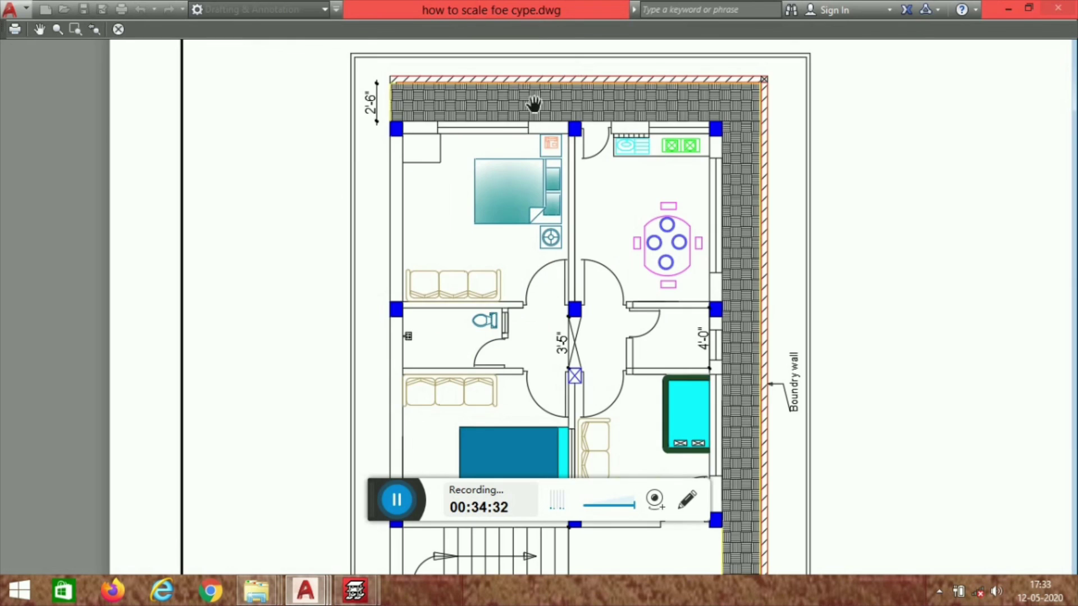
scroll(541, 133, down, 4)
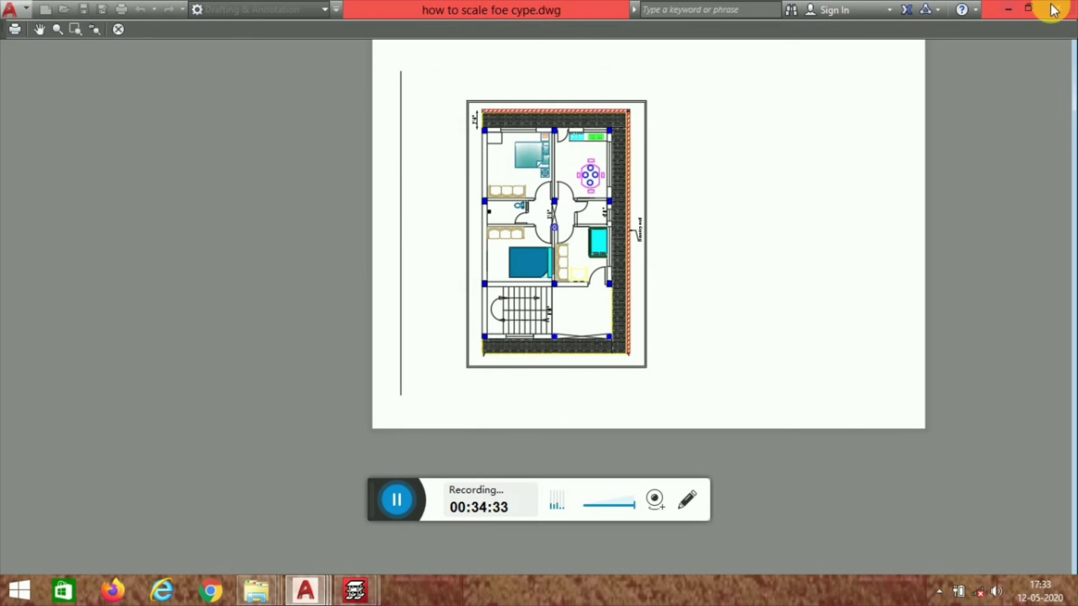
click(116, 29)
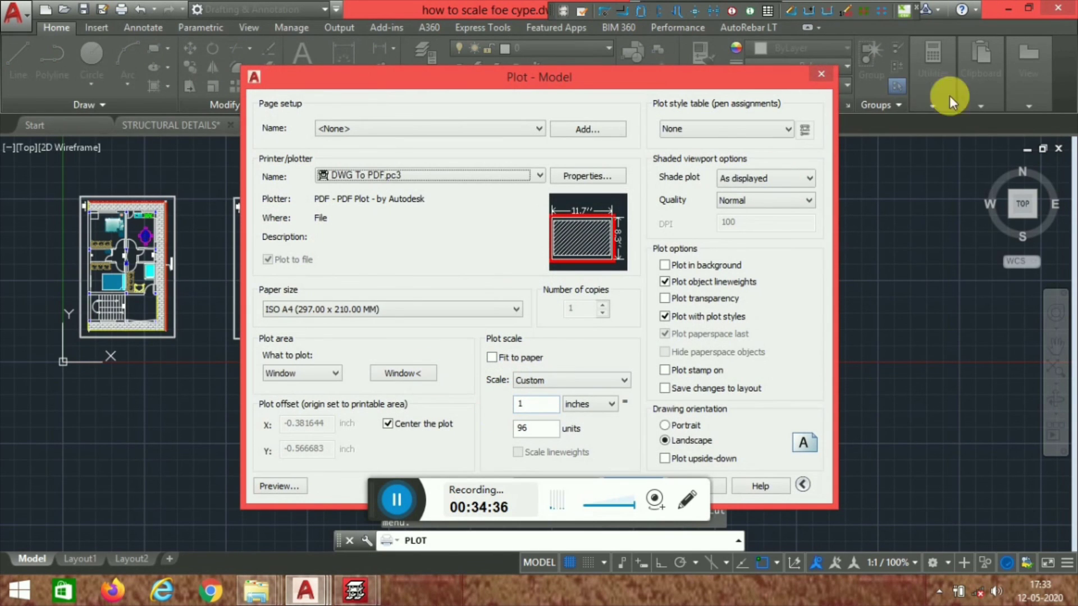
click(821, 75)
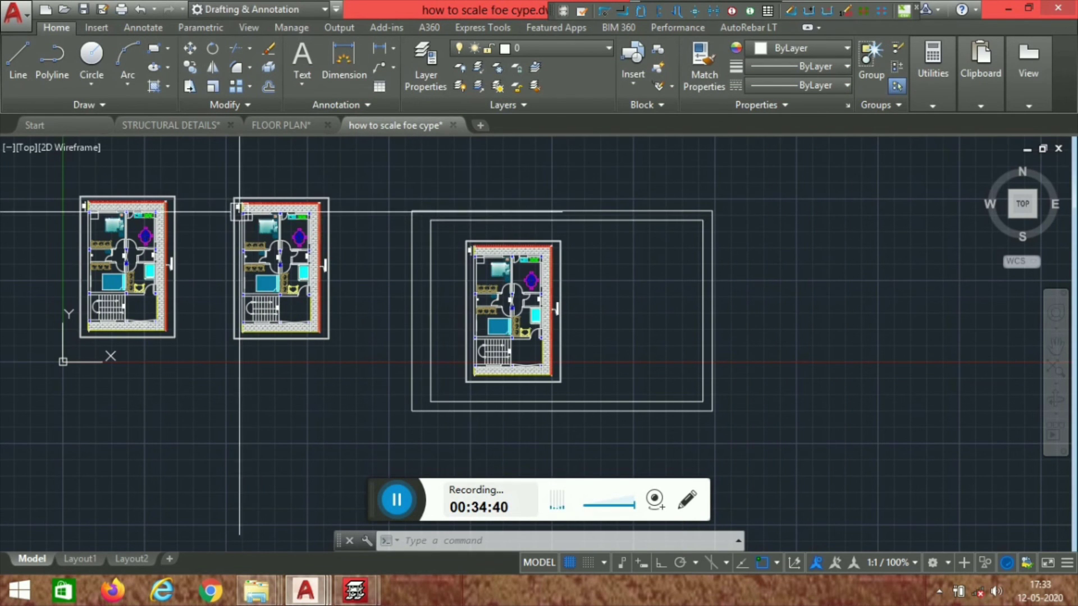
Step: Scale the middle floor plan by a factor of 1/5 about the lower-left corner of its outer border
middle_drag(233, 209, 295, 231)
scroll(458, 210, up, 2)
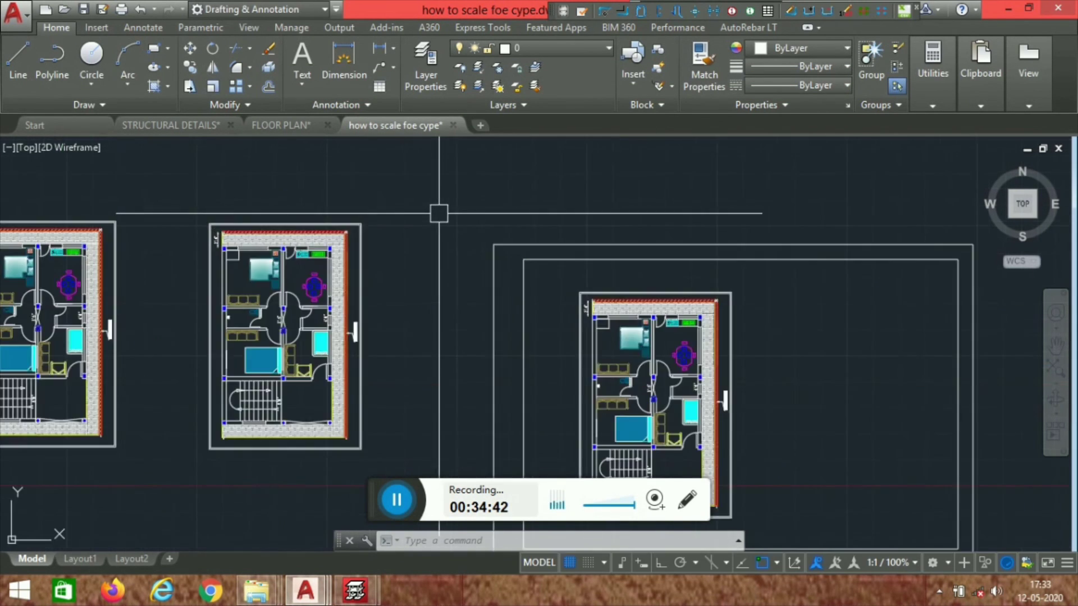
scroll(393, 194, down, 2)
middle_drag(378, 268, 385, 277)
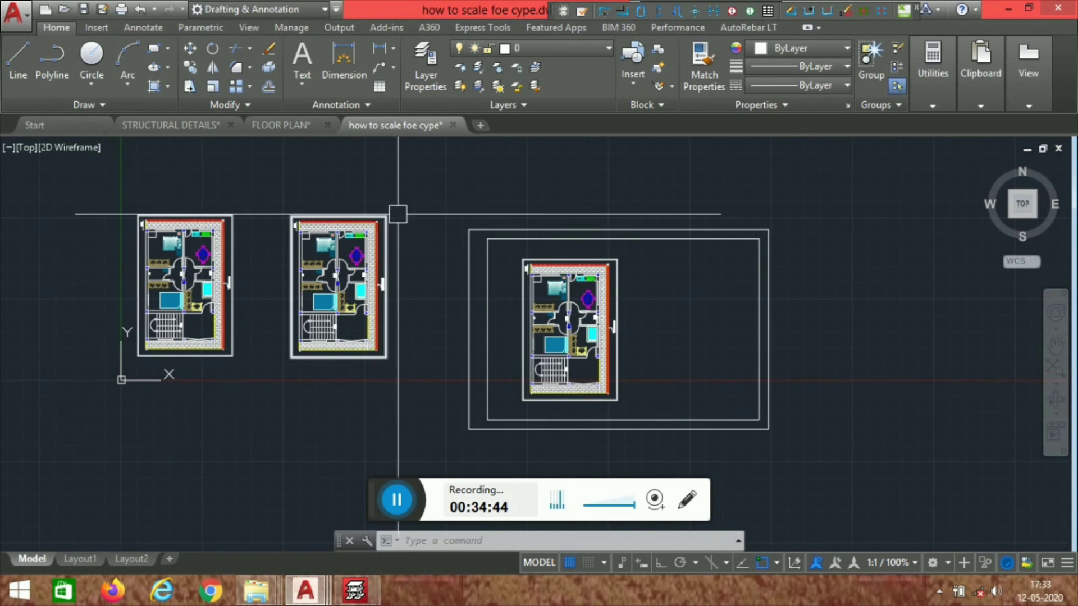
click(429, 182)
click(270, 406)
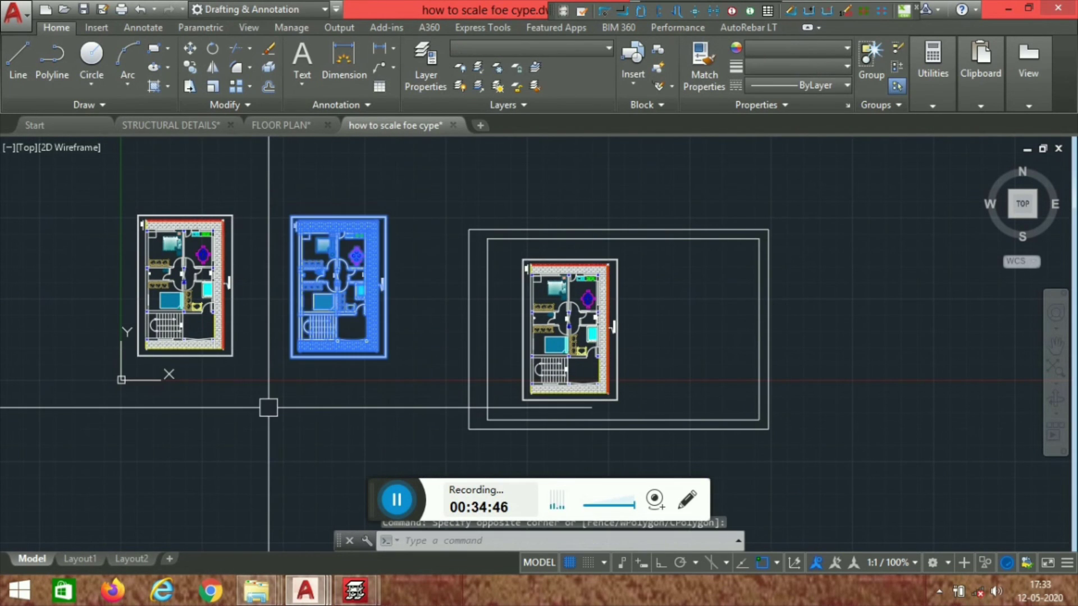
text(sc)
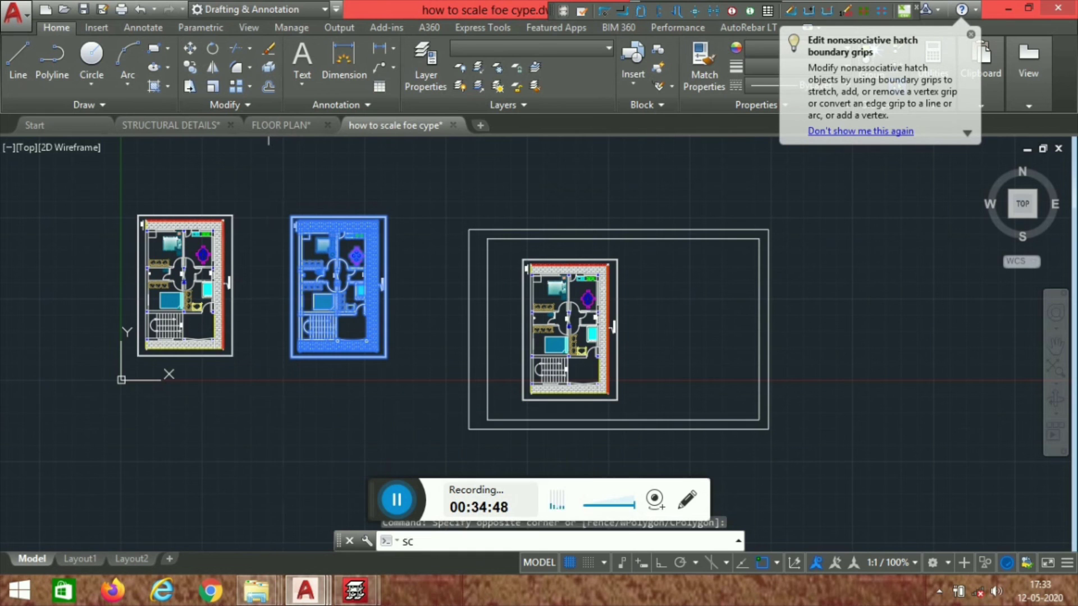
key(Return)
scroll(276, 404, up, 5)
scroll(276, 409, up, 5)
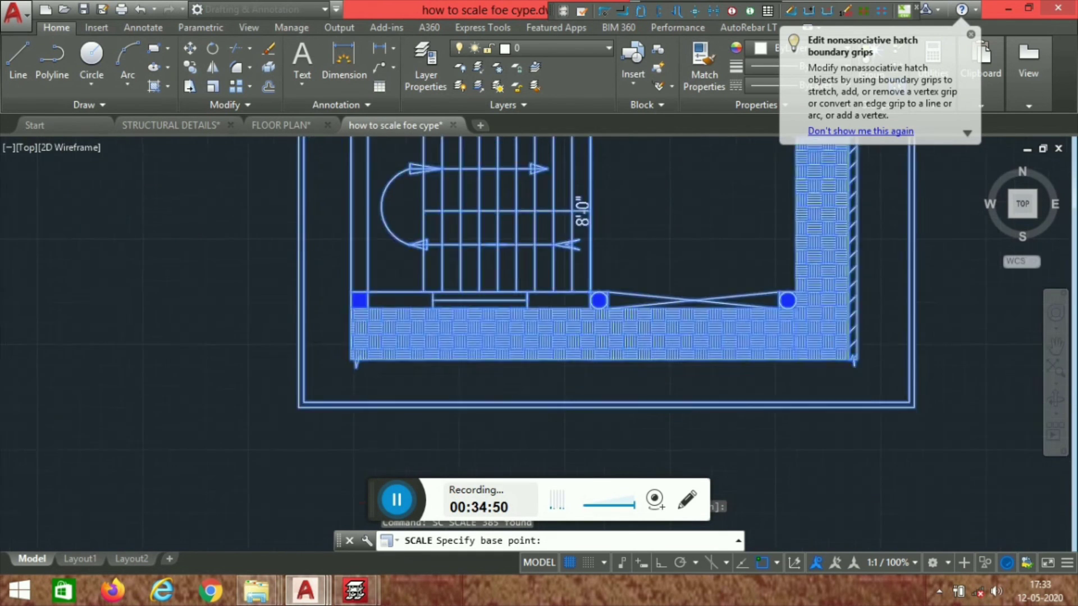
click(288, 403)
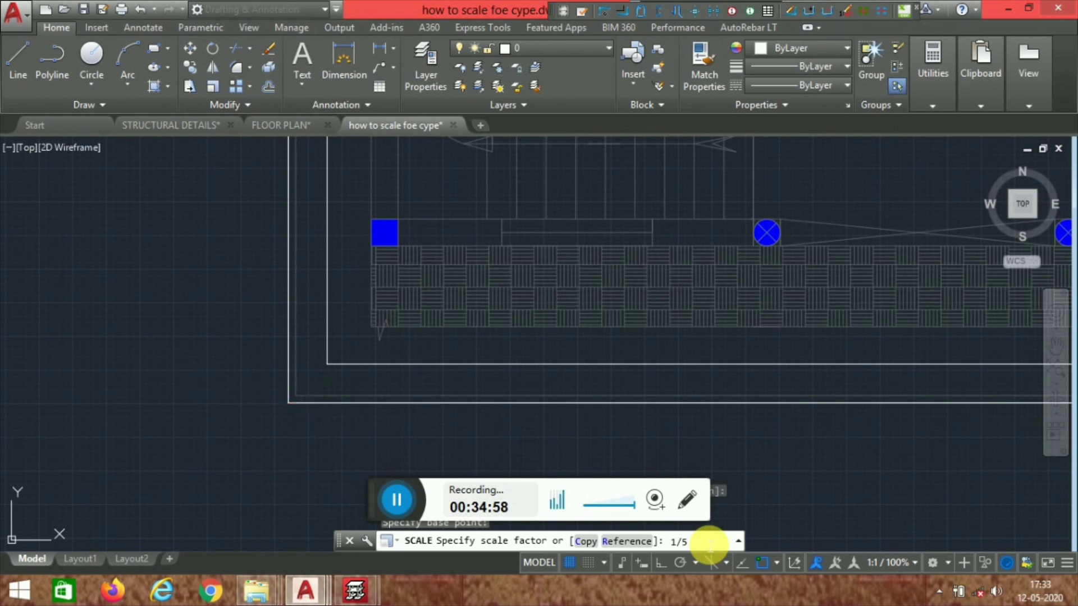
key(Return)
middle_drag(324, 116, 324, 206)
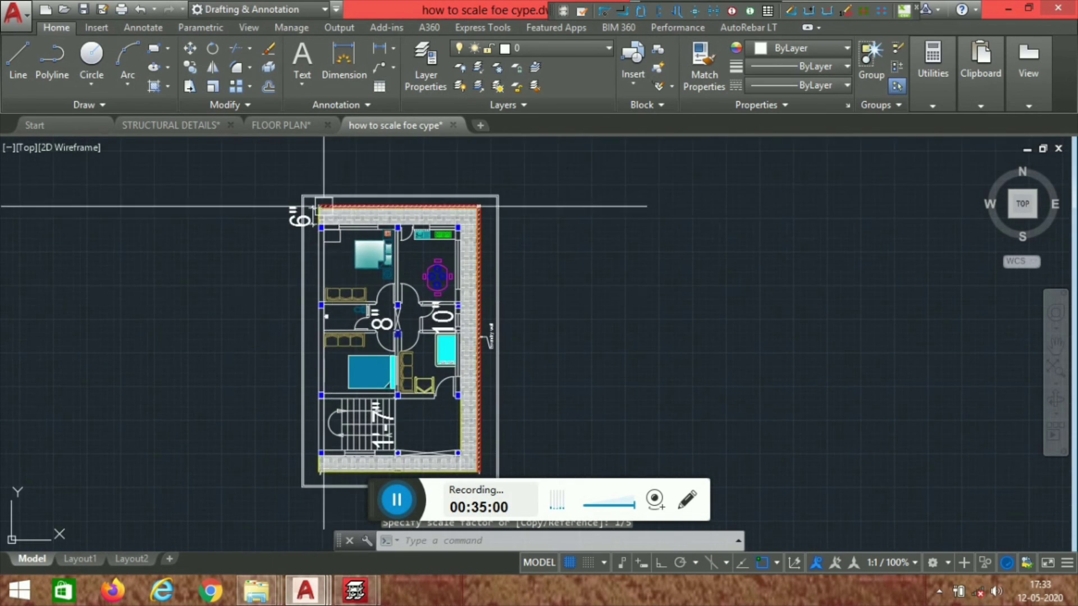
Step: Delete the dimension beside the upper-left corner of the scaled floor plan
scroll(324, 206, up, 8)
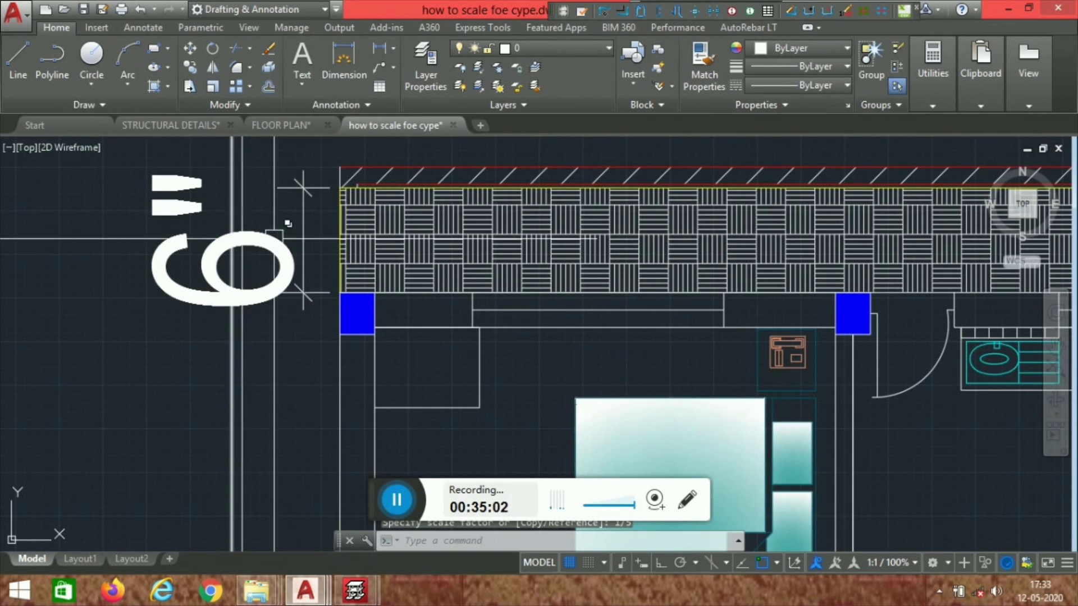
scroll(274, 235, down, 3)
scroll(323, 271, up, 3)
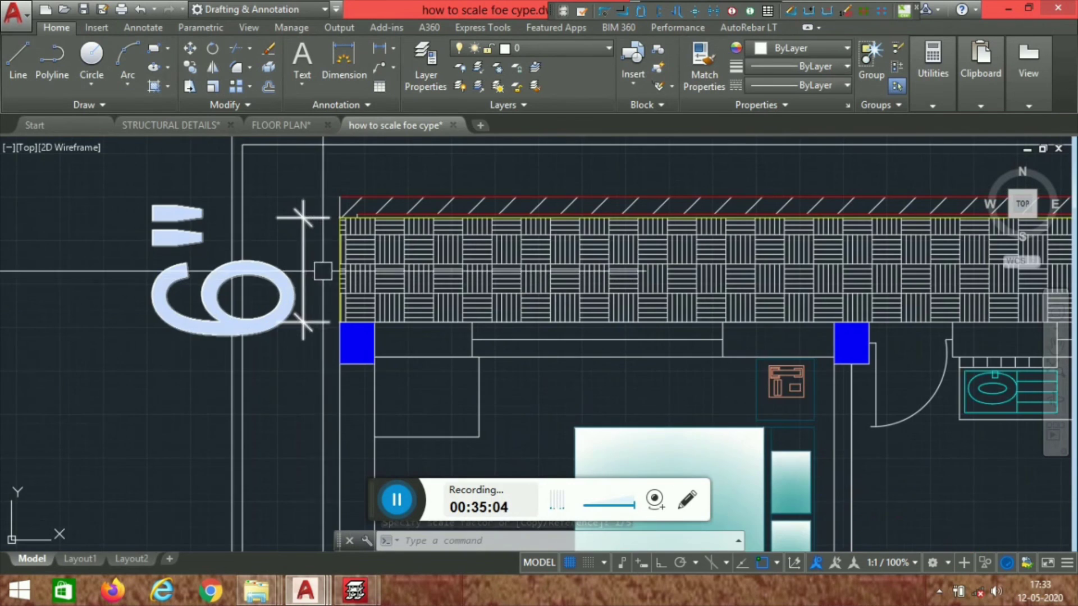
middle_drag(340, 271, 349, 271)
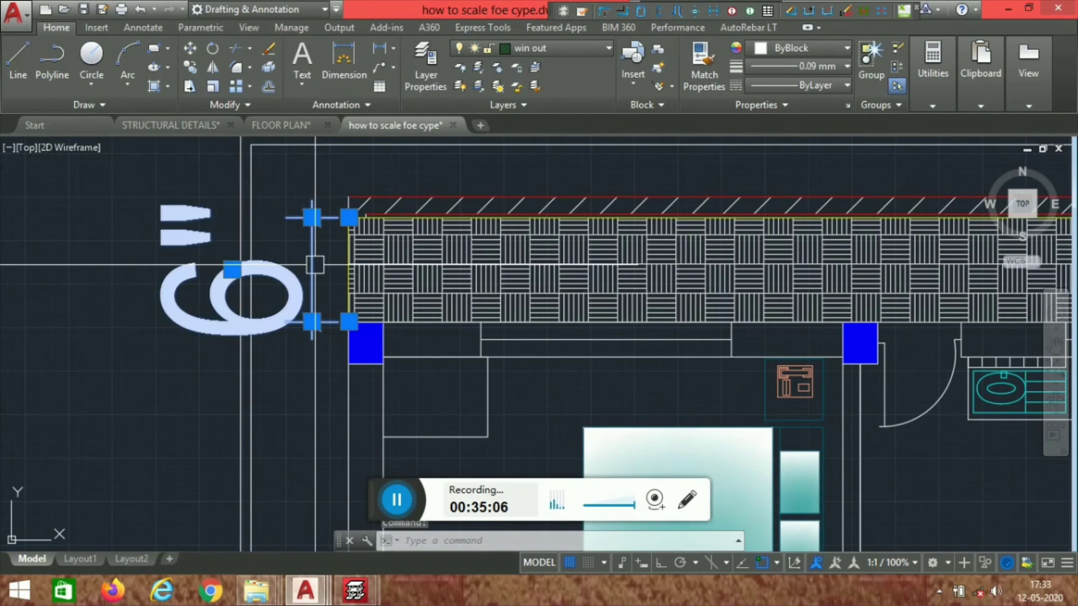
key(Delete)
scroll(294, 300, down, 5)
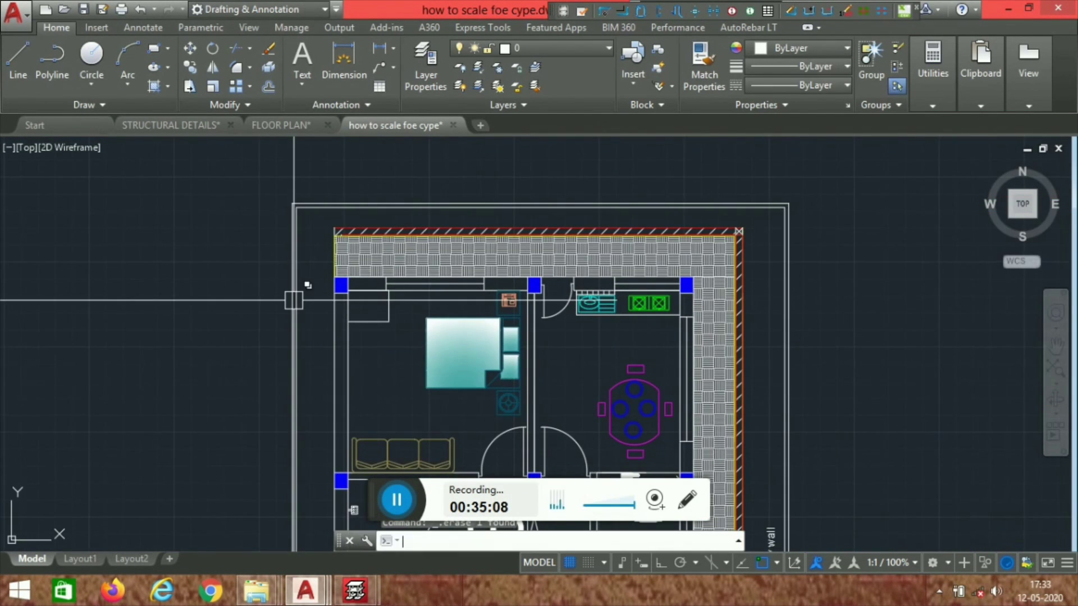
Step: Create a new dimension style based on Standard, name it with the person's first name, and accept its primary units settings
text(d)
key(Return)
click(723, 265)
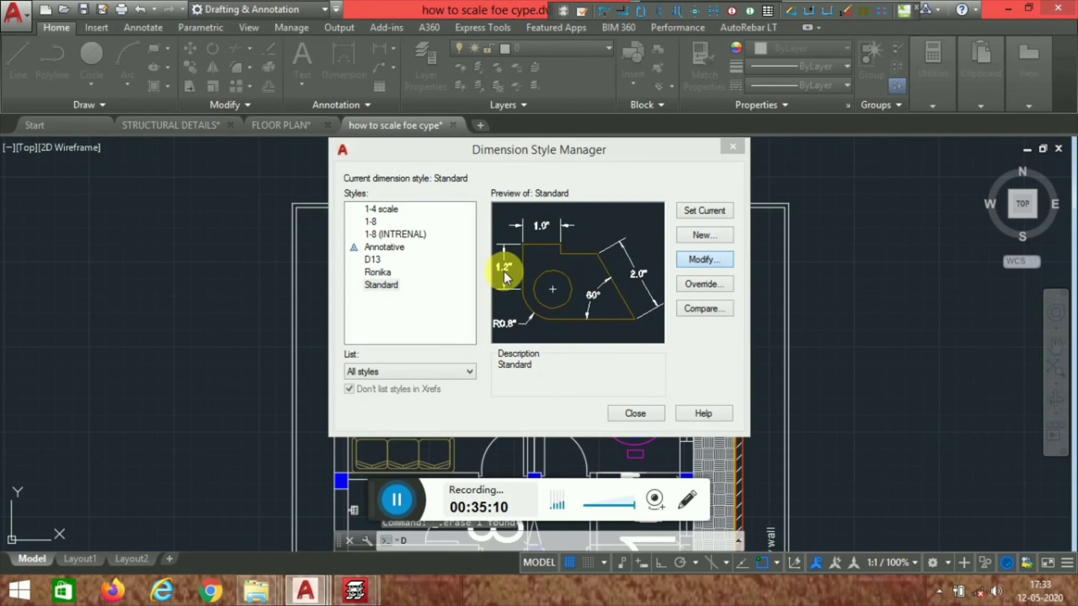
click(938, 40)
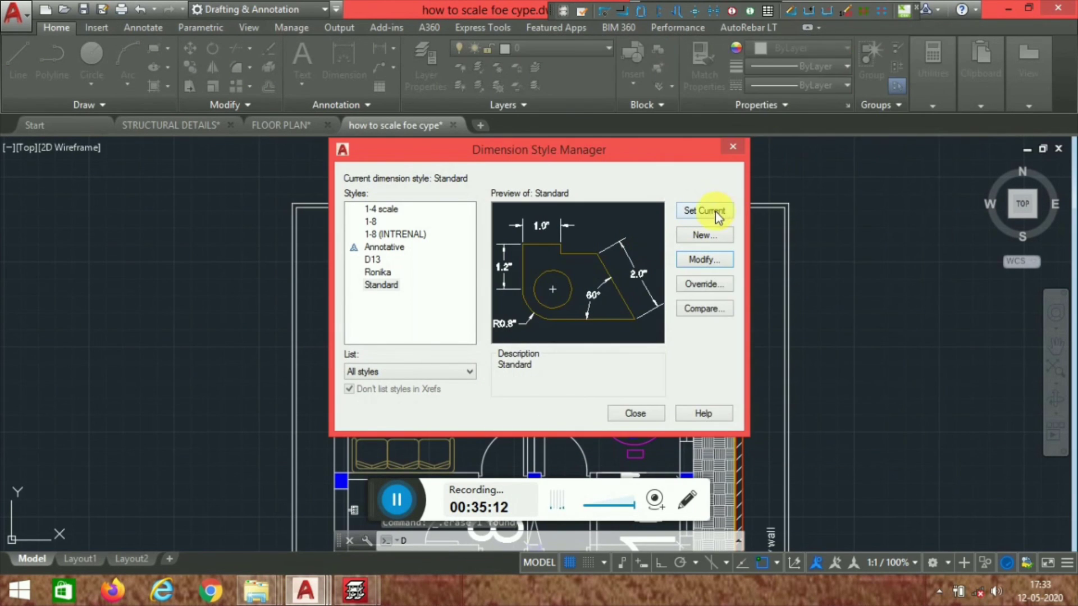
click(709, 239)
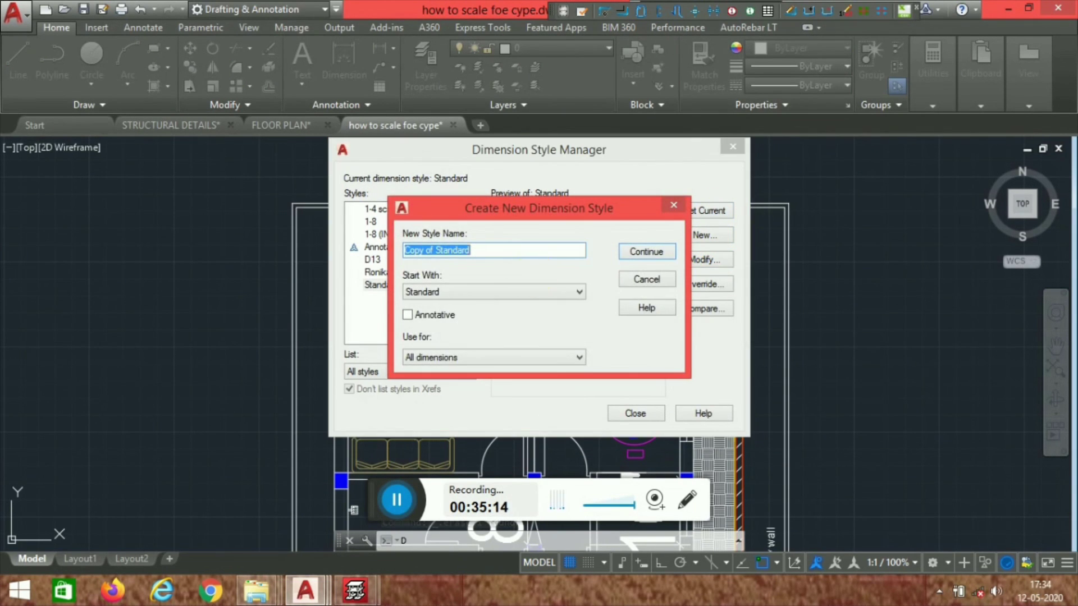
text(bg)
key(BackSpace)
text(hi)
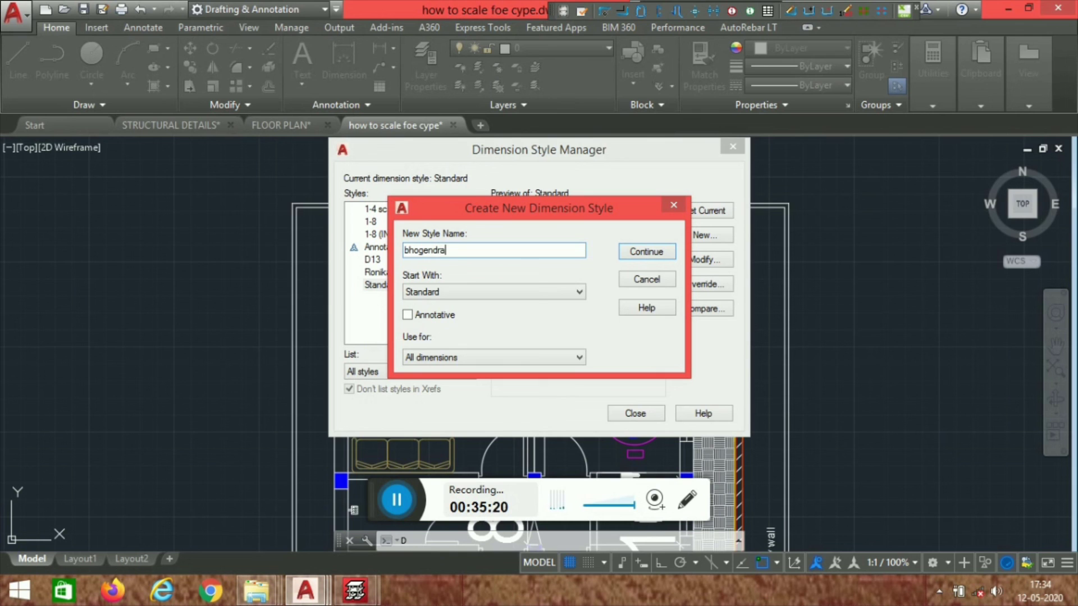
click(652, 257)
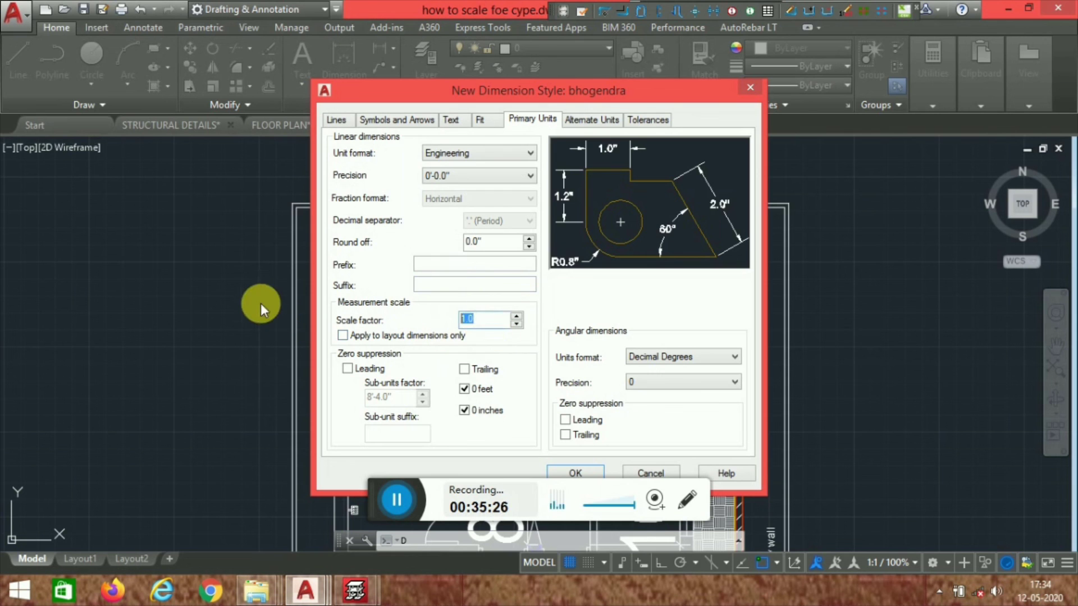
click(582, 474)
click(635, 345)
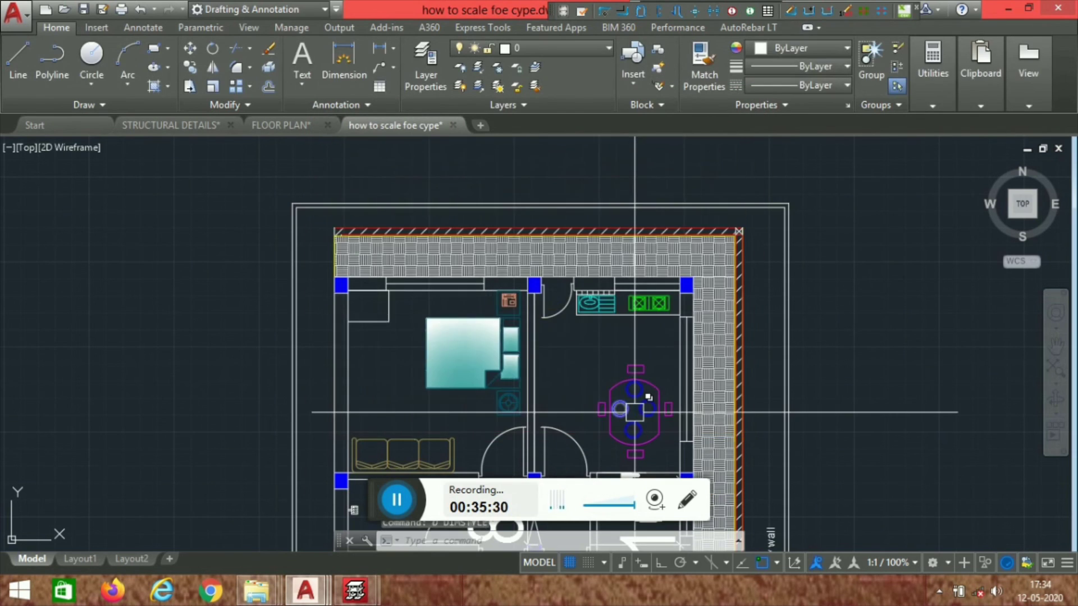
Step: Add a vertical linear dimension from the scaled plan's upper-left column corner to the boundary wall's outer corner, placed left of the wall
scroll(520, 233, down, 8)
scroll(289, 297, down, 2)
middle_drag(414, 355, 414, 356)
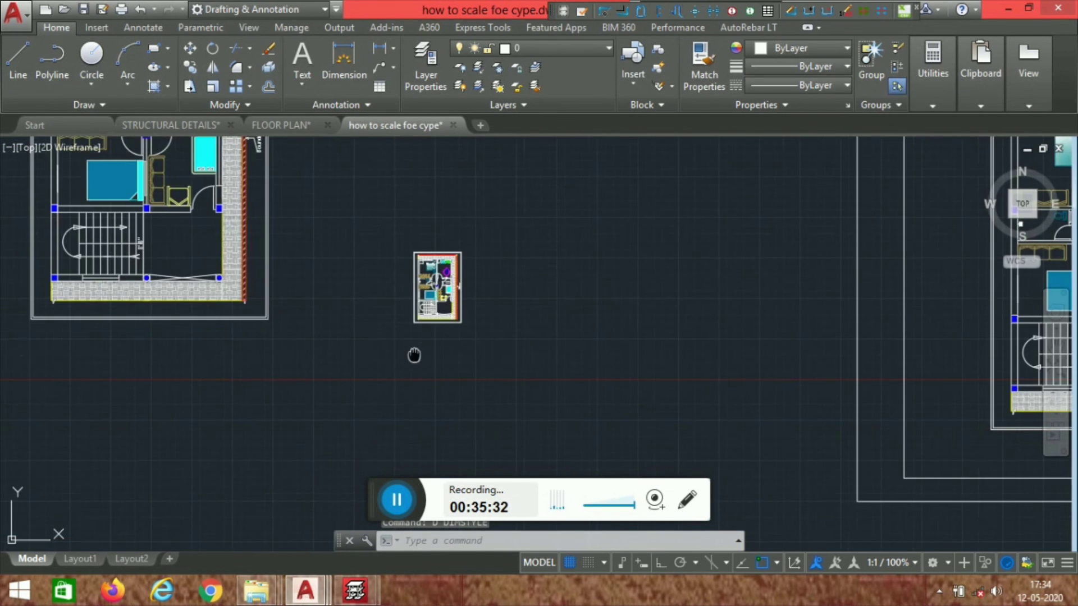
scroll(305, 241, up, 10)
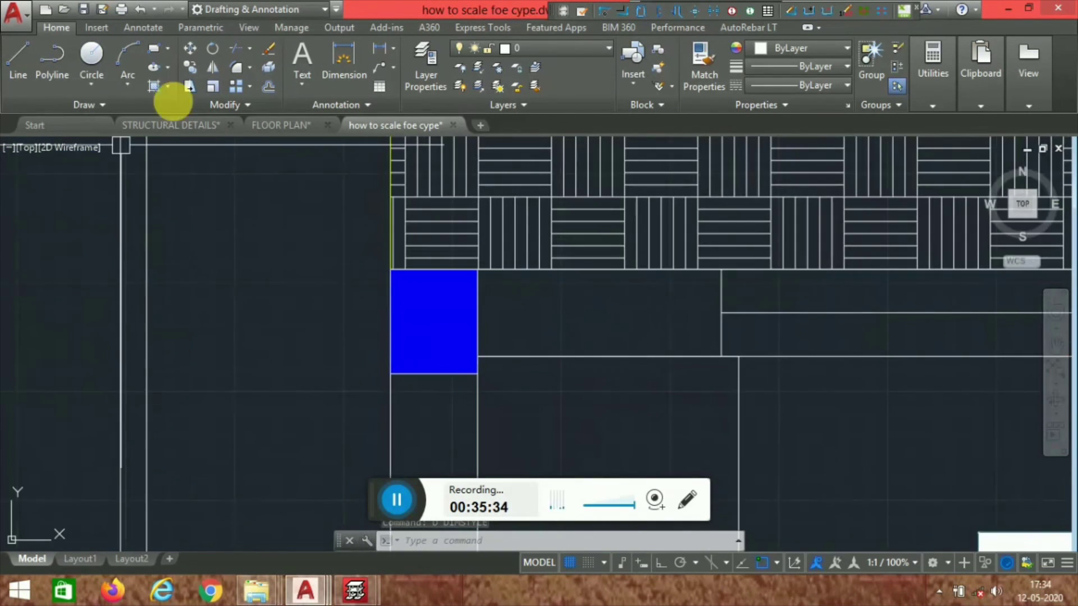
click(379, 48)
scroll(416, 288, up, 2)
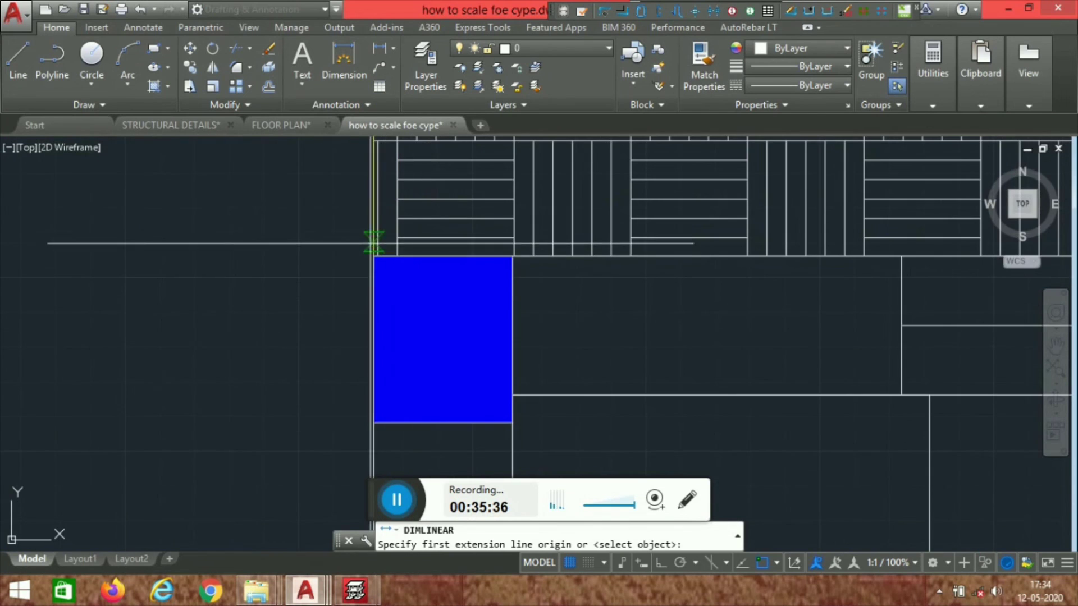
click(373, 258)
middle_drag(342, 184, 349, 373)
scroll(349, 374, down, 2)
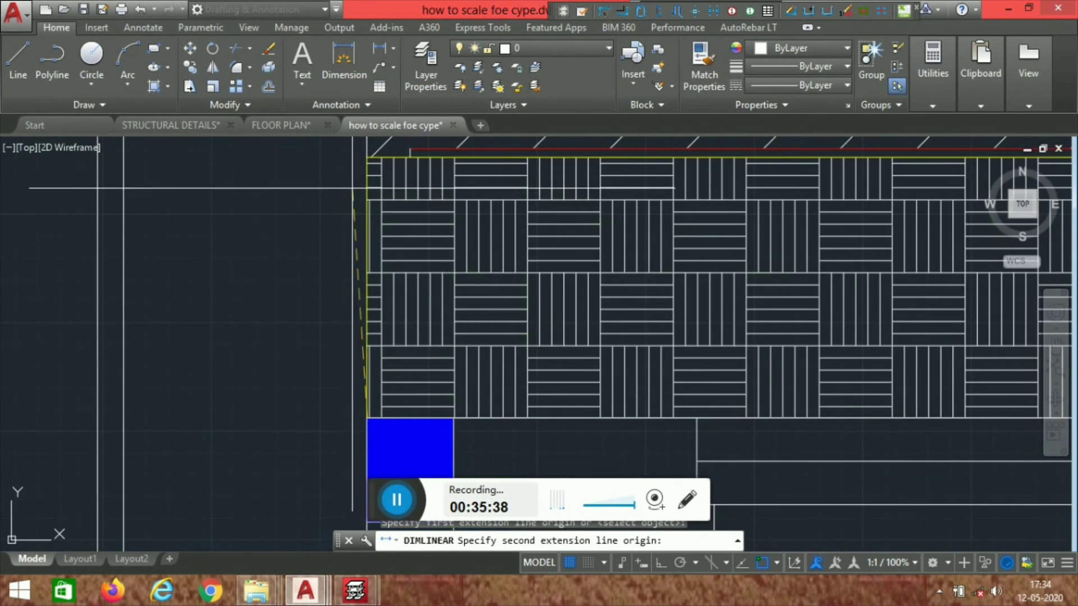
middle_drag(351, 188, 355, 321)
click(370, 236)
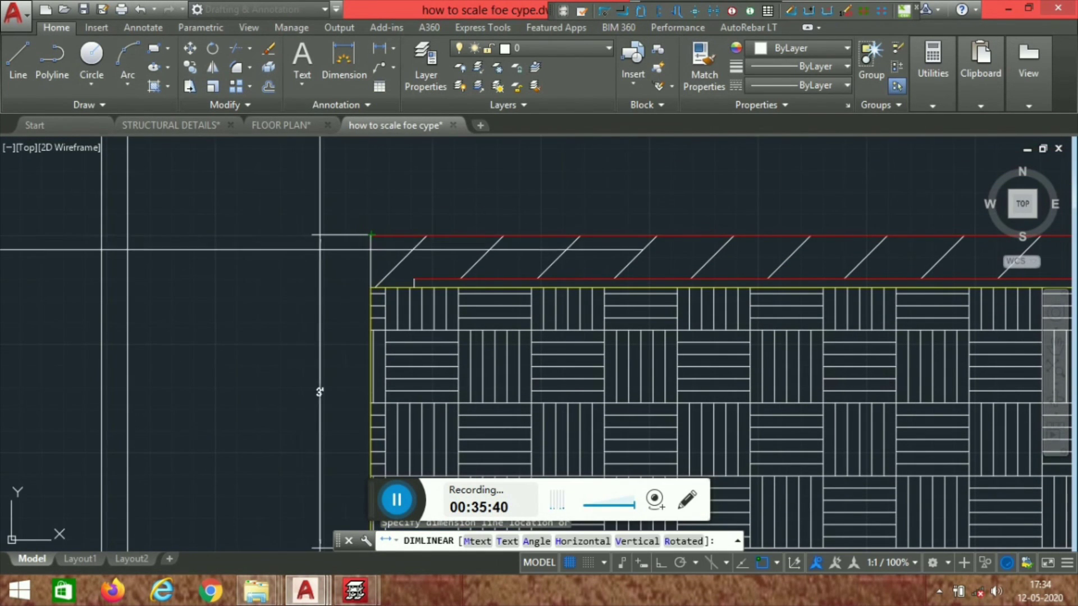
scroll(310, 348, down, 2)
click(308, 330)
Step: Examine the new dimension and the paved strip at the upper-left corner of the scaled floor plan
scroll(300, 337, up, 4)
scroll(317, 343, down, 2)
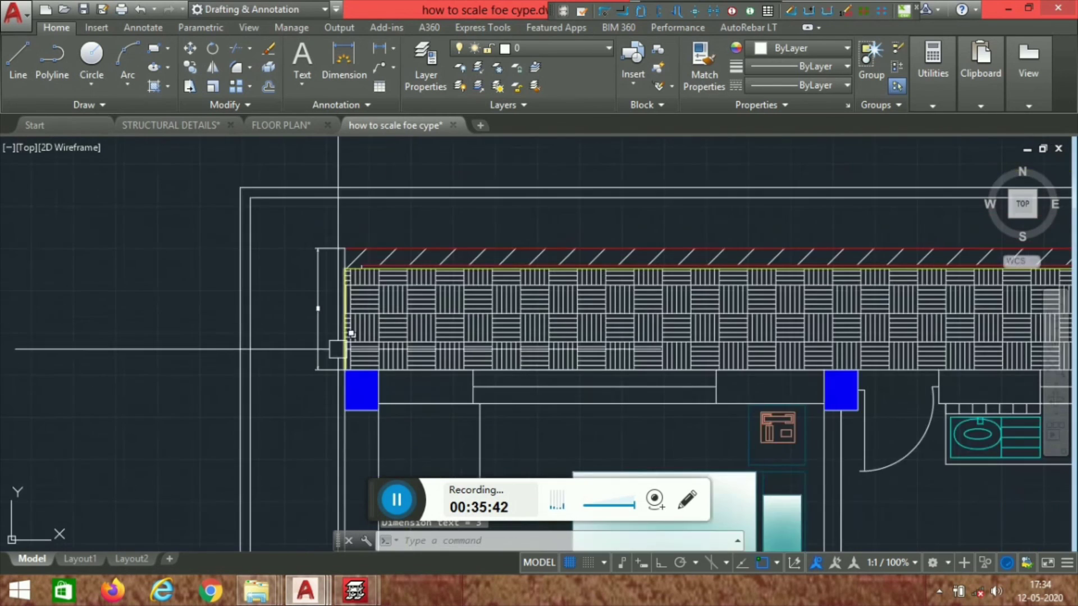
scroll(337, 269, down, 2)
scroll(301, 279, up, 2)
scroll(475, 292, up, 4)
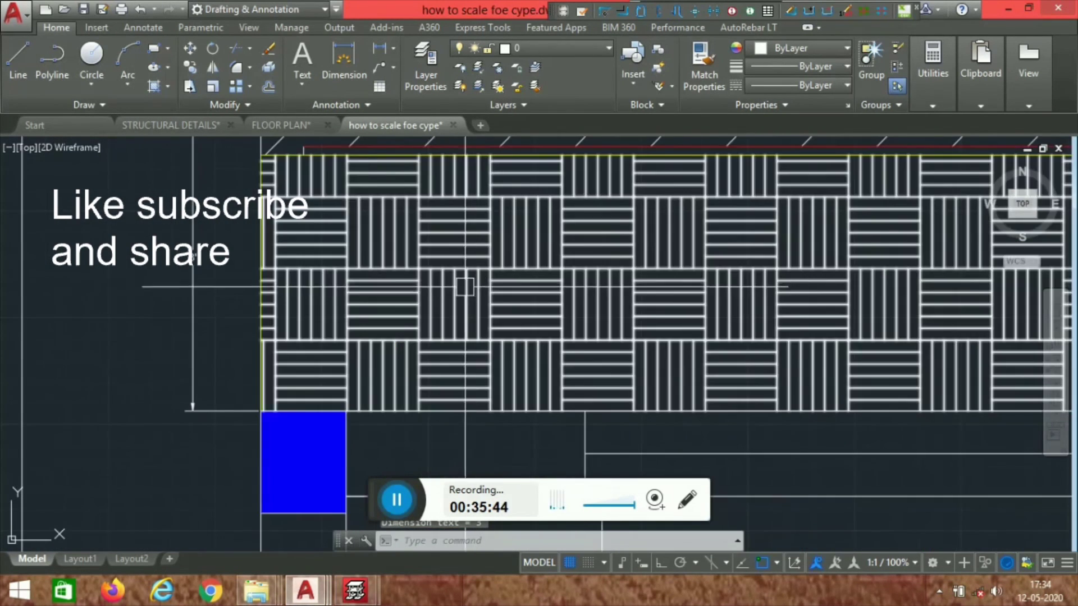
scroll(285, 265, down, 3)
scroll(364, 214, down, 2)
scroll(308, 239, up, 2)
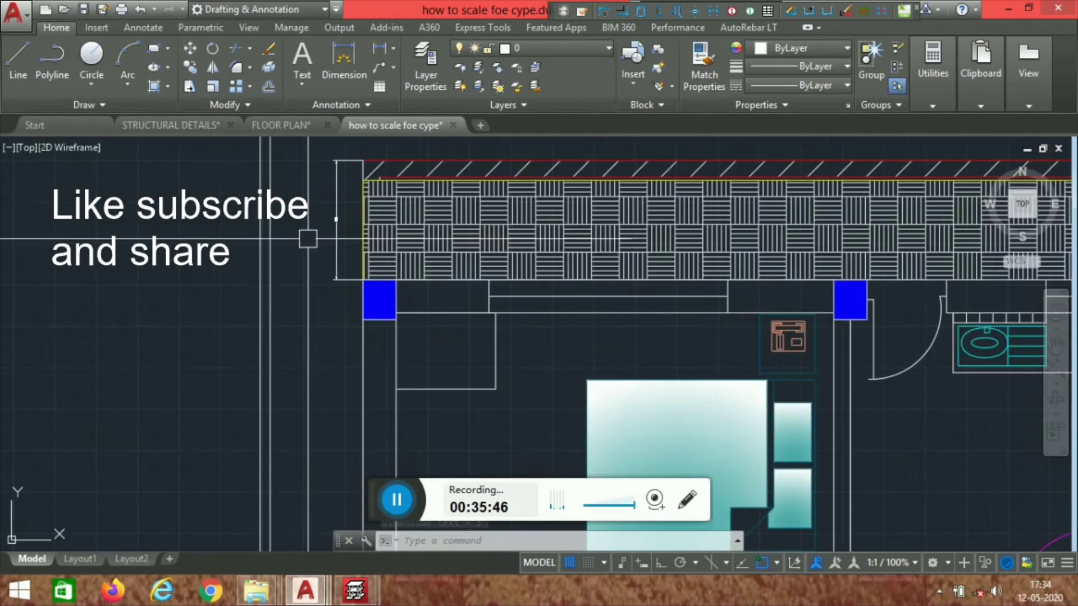
scroll(337, 228, down, 5)
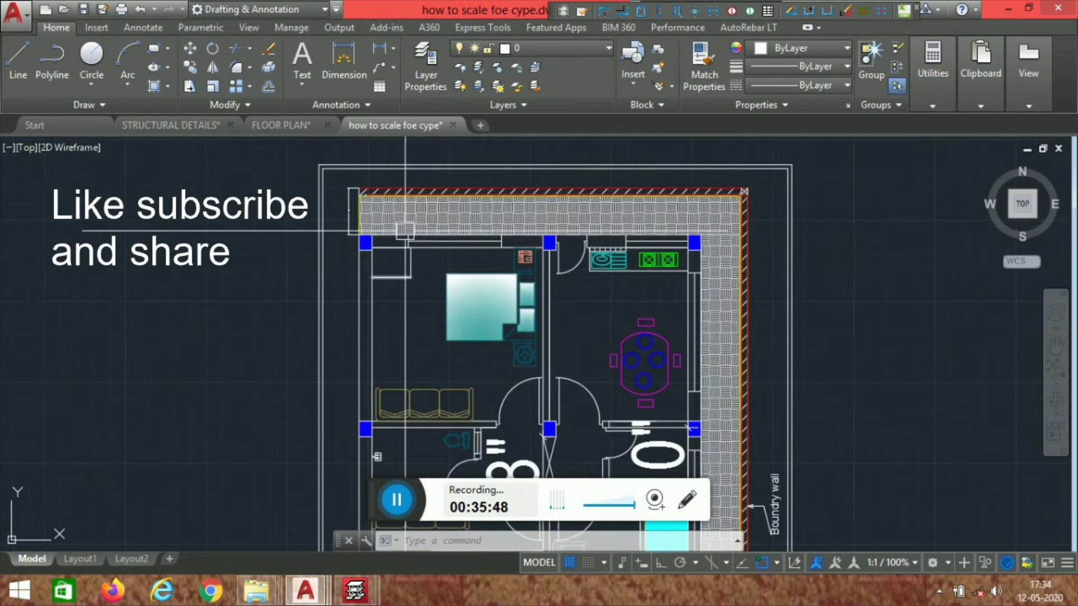
scroll(460, 304, down, 3)
Step: Copy the scaled floor plan from its lower-left corner onto the sheet, beside the full-size plan inside the border
middle_drag(461, 303, 445, 308)
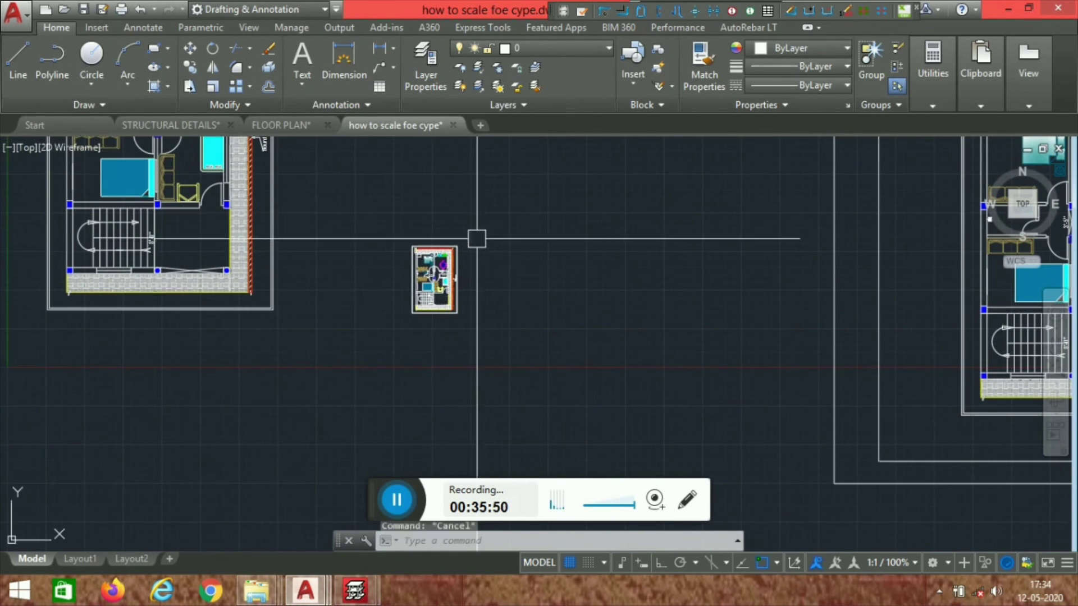
click(507, 205)
click(390, 363)
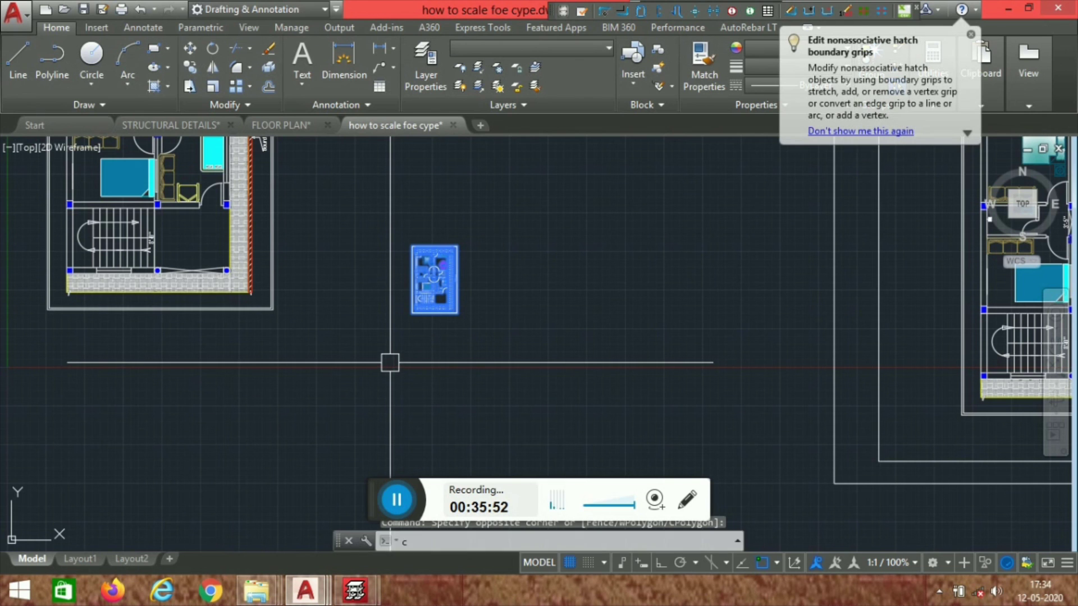
text(co)
key(Return)
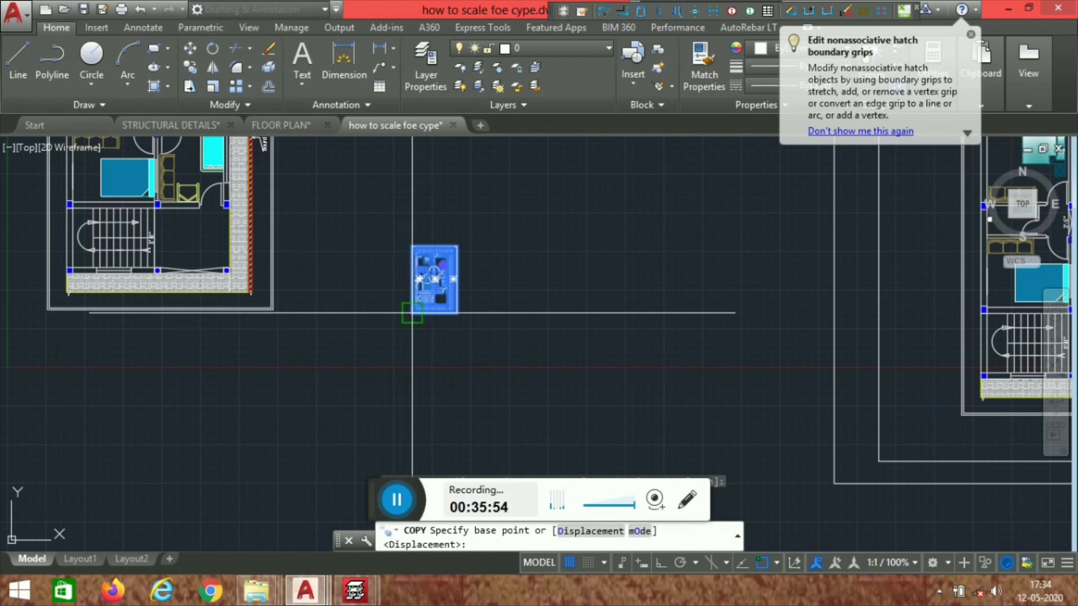
click(412, 313)
scroll(314, 413, down, 3)
scroll(505, 337, up, 4)
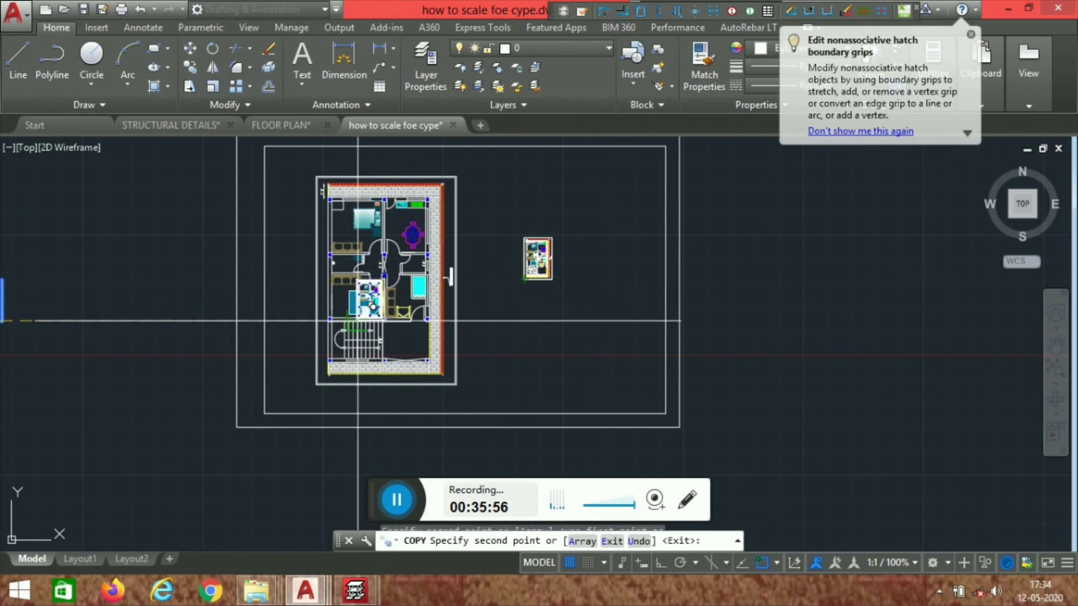
key(Escape)
Step: Compare the copied scaled-down floor plan with the full-size plan inside the sheet border
scroll(391, 248, up, 4)
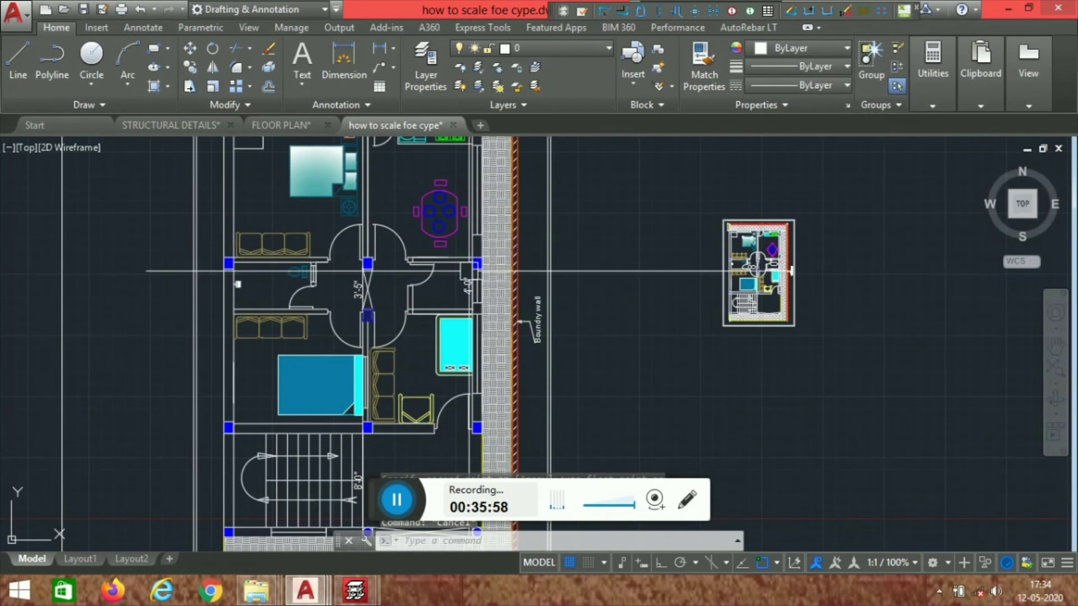
scroll(466, 280, down, 3)
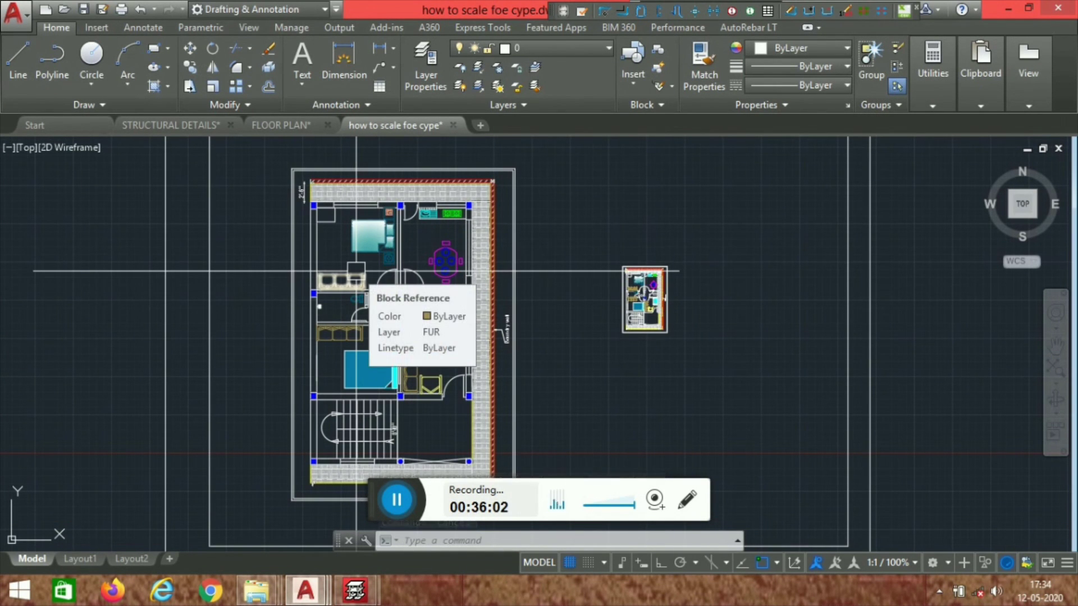
scroll(686, 306, up, 5)
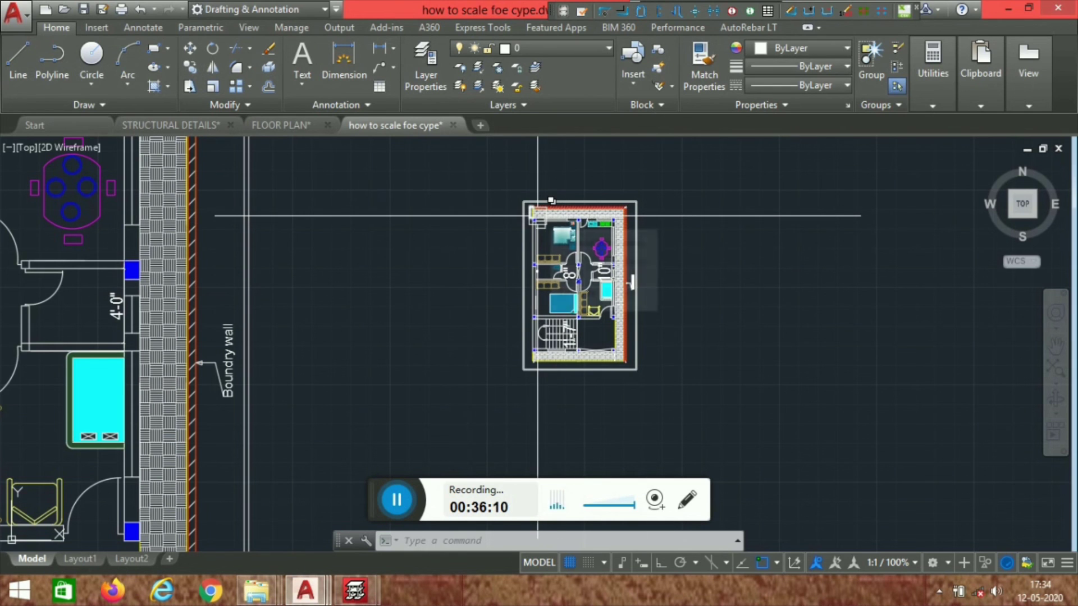
scroll(507, 227, down, 5)
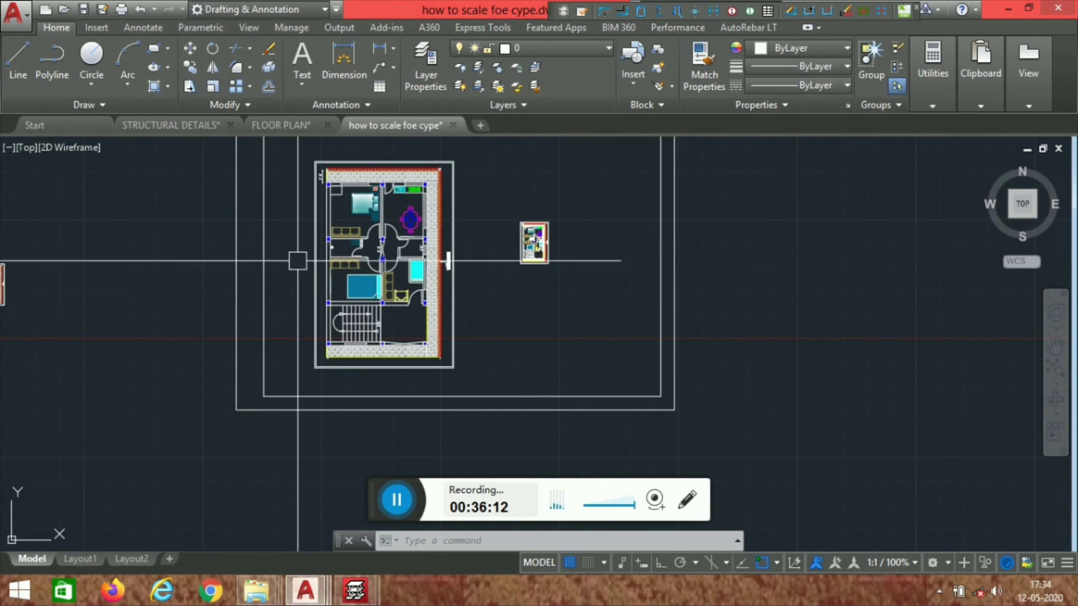